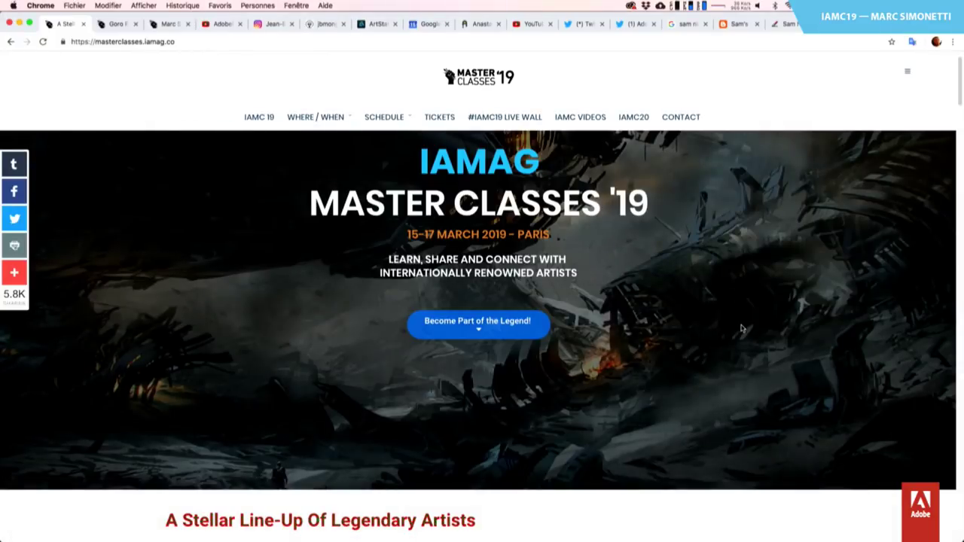
Look through the IAMAG Master Classes '19 home page, from the artist line-up and recruiting studios to the Special Guests
{"action": "scroll", "coordinate": [741, 329], "scroll_direction": "down", "scroll_amount": 3}
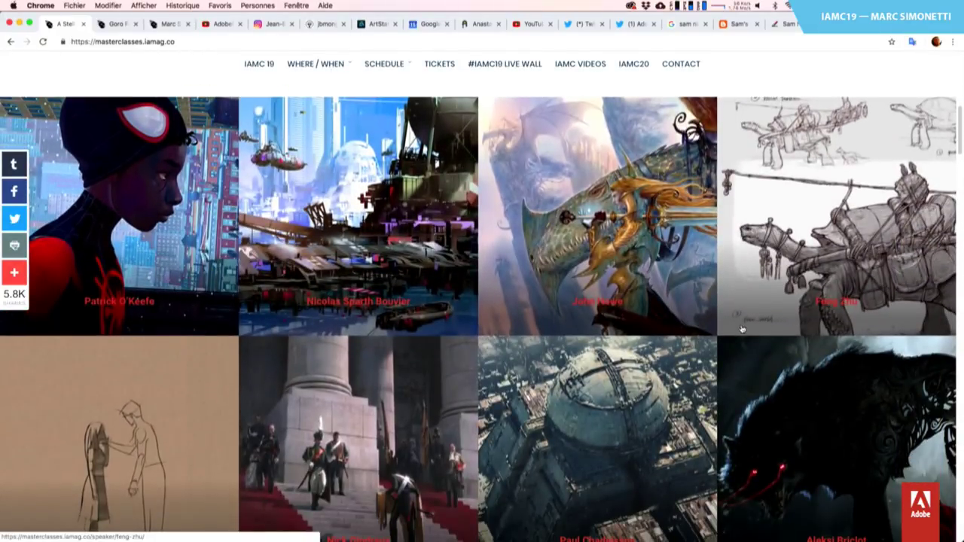
{"action": "scroll", "coordinate": [741, 329], "scroll_direction": "down", "scroll_amount": 1}
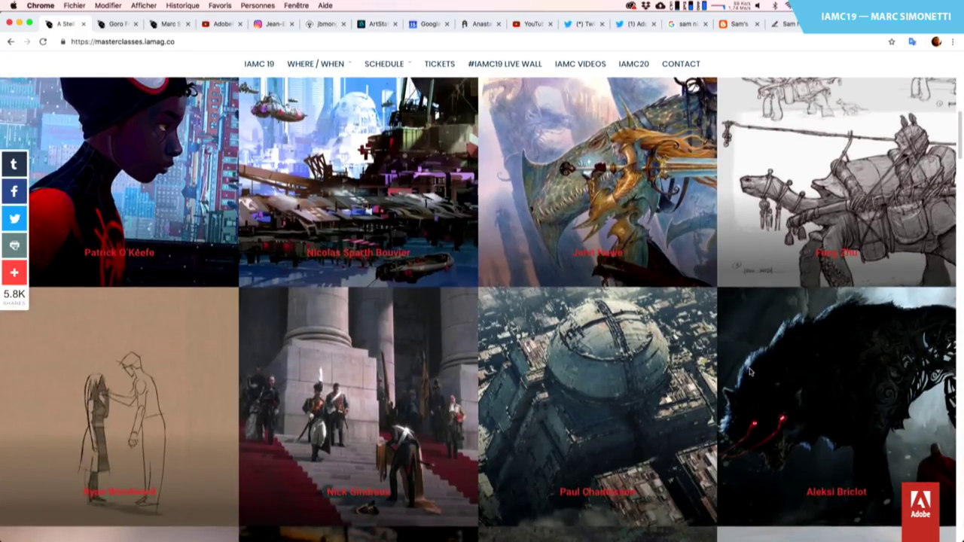
{"action": "scroll", "coordinate": [750, 372], "scroll_direction": "down", "scroll_amount": 3}
{"action": "scroll", "coordinate": [750, 372], "scroll_direction": "down", "scroll_amount": 1}
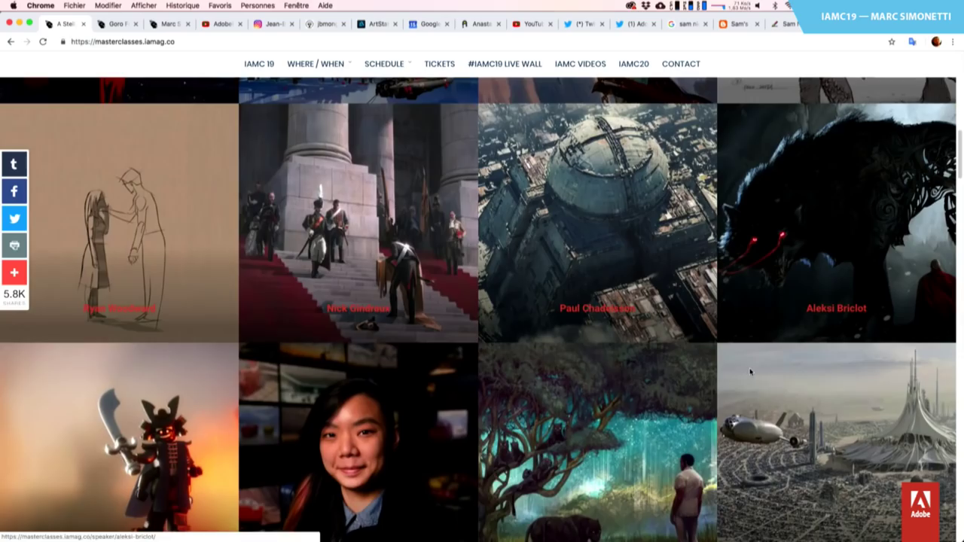
{"action": "scroll", "coordinate": [750, 372], "scroll_direction": "down", "scroll_amount": 5}
{"action": "scroll", "coordinate": [750, 372], "scroll_direction": "down", "scroll_amount": 8}
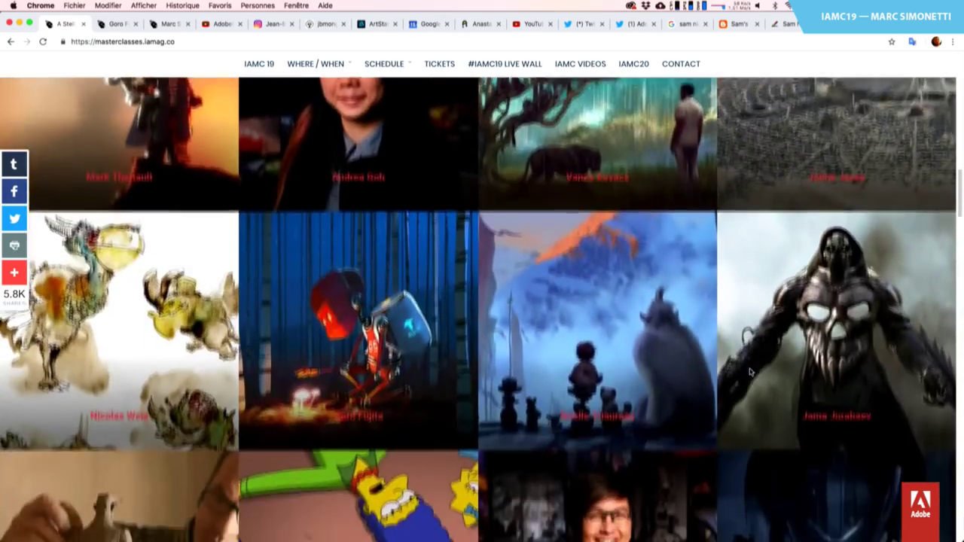
{"action": "scroll", "coordinate": [750, 372], "scroll_direction": "down", "scroll_amount": 2}
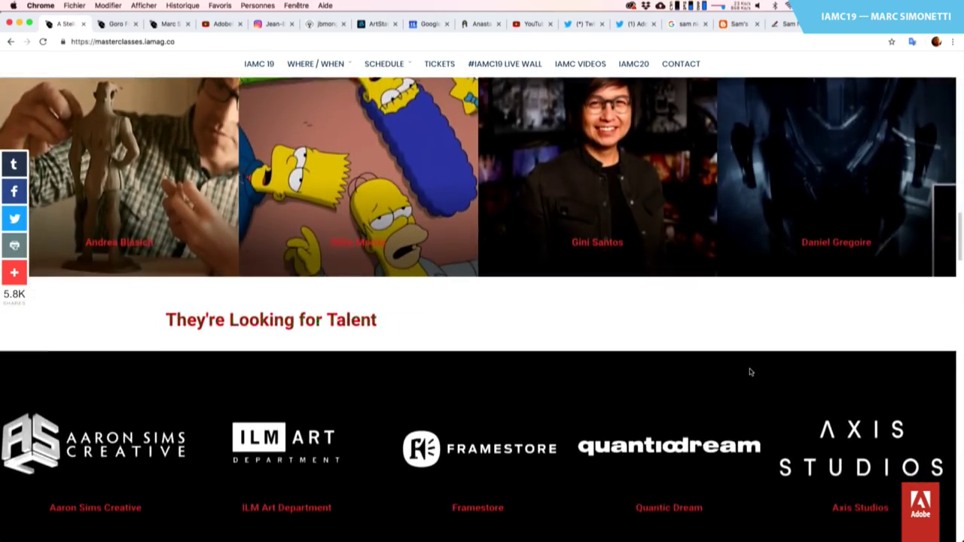
{"action": "scroll", "coordinate": [750, 372], "scroll_direction": "down", "scroll_amount": 5}
{"action": "scroll", "coordinate": [750, 372], "scroll_direction": "down", "scroll_amount": 2}
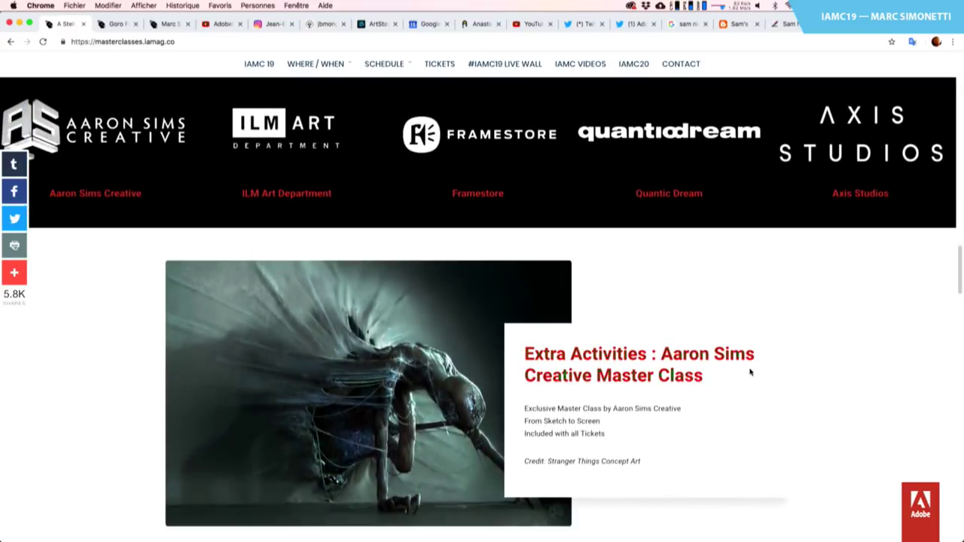
{"action": "scroll", "coordinate": [750, 372], "scroll_direction": "down", "scroll_amount": 3}
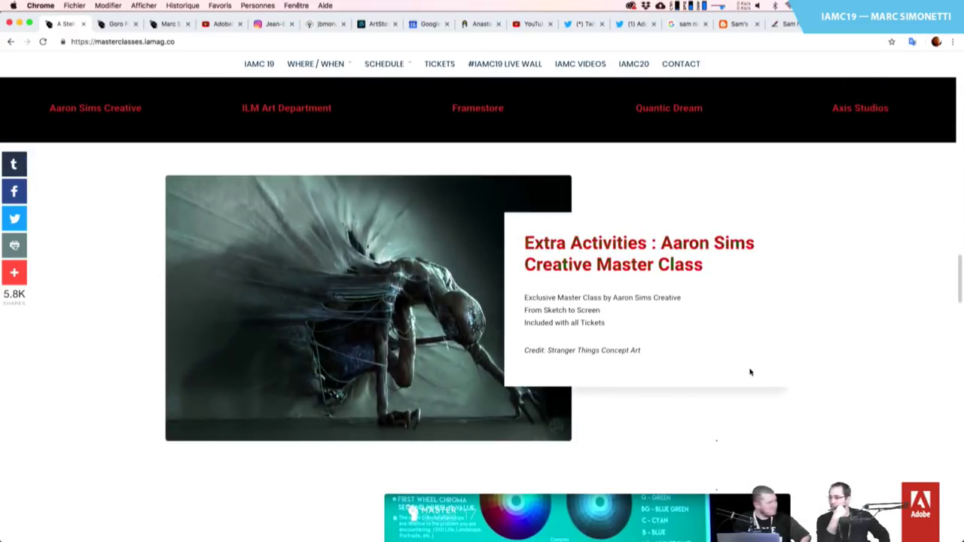
{"action": "scroll", "coordinate": [750, 372], "scroll_direction": "down", "scroll_amount": 15}
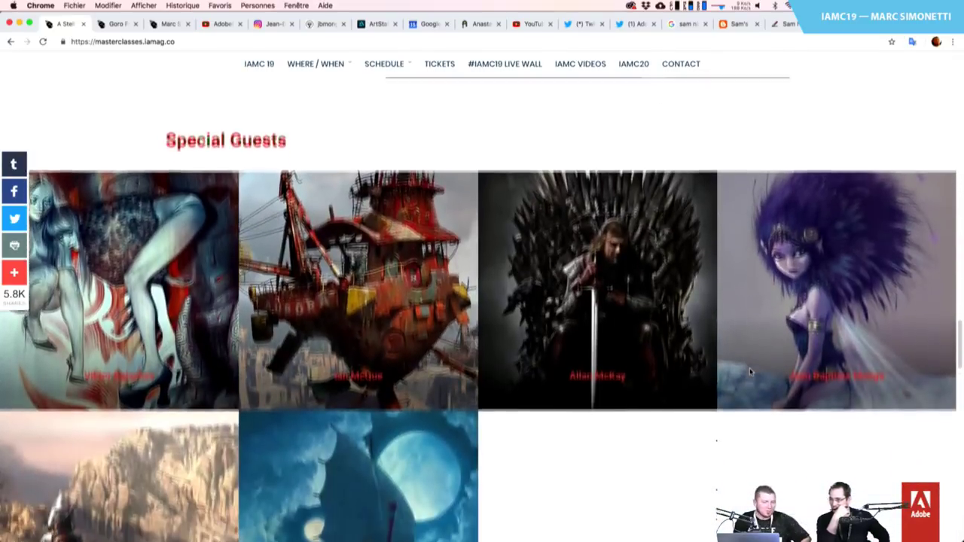
{"action": "scroll", "coordinate": [750, 372], "scroll_direction": "down", "scroll_amount": 4}
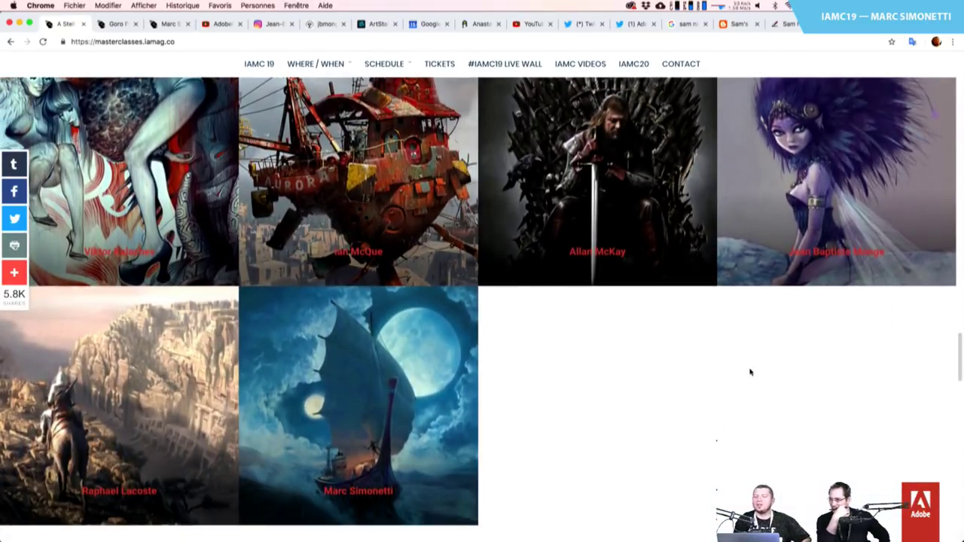
{"action": "scroll", "coordinate": [750, 372], "scroll_direction": "up", "scroll_amount": 1}
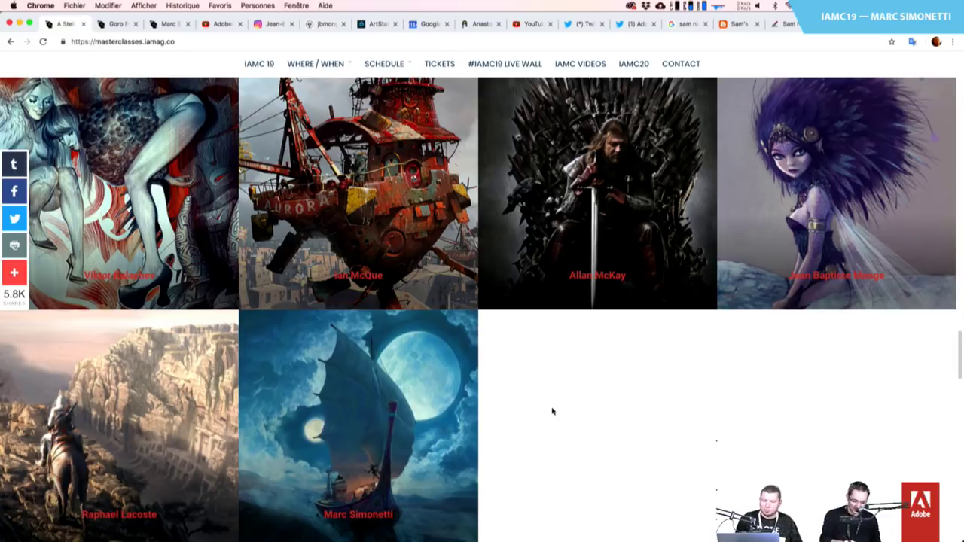
Open Marc Simonetti's speaker page from the Special Guests and view the biography and the artworks beneath it
{"action": "left_click", "coordinate": [379, 520]}
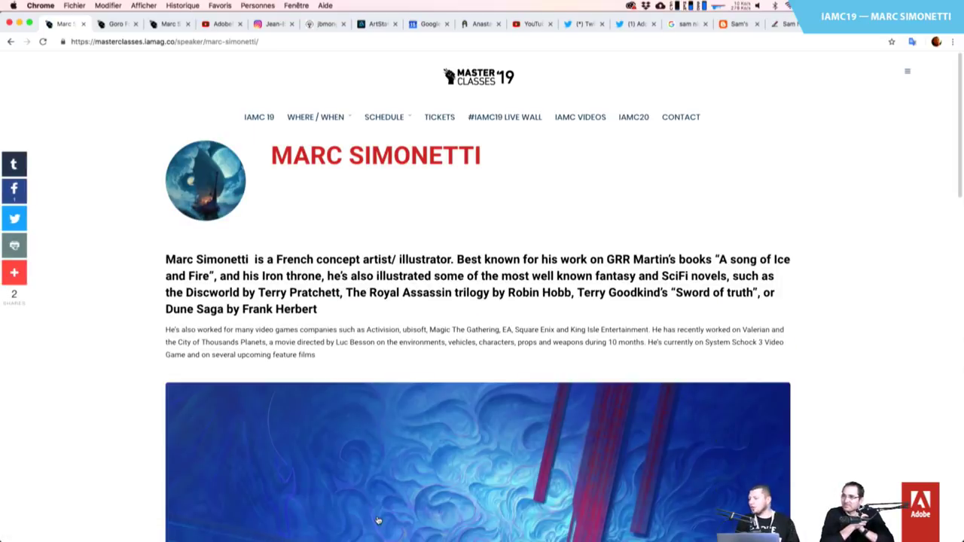
{"action": "scroll", "coordinate": [378, 520], "scroll_direction": "down", "scroll_amount": 5}
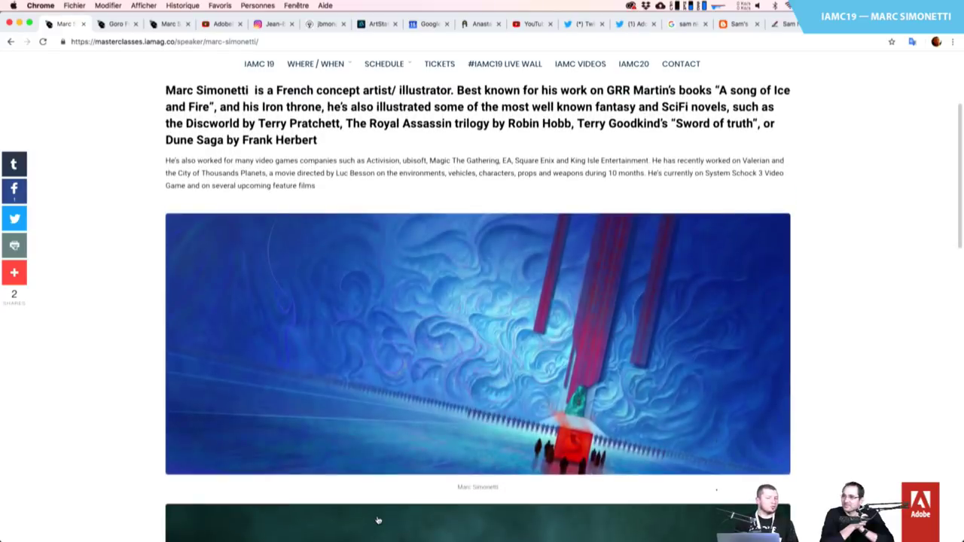
{"action": "scroll", "coordinate": [378, 520], "scroll_direction": "up", "scroll_amount": 1}
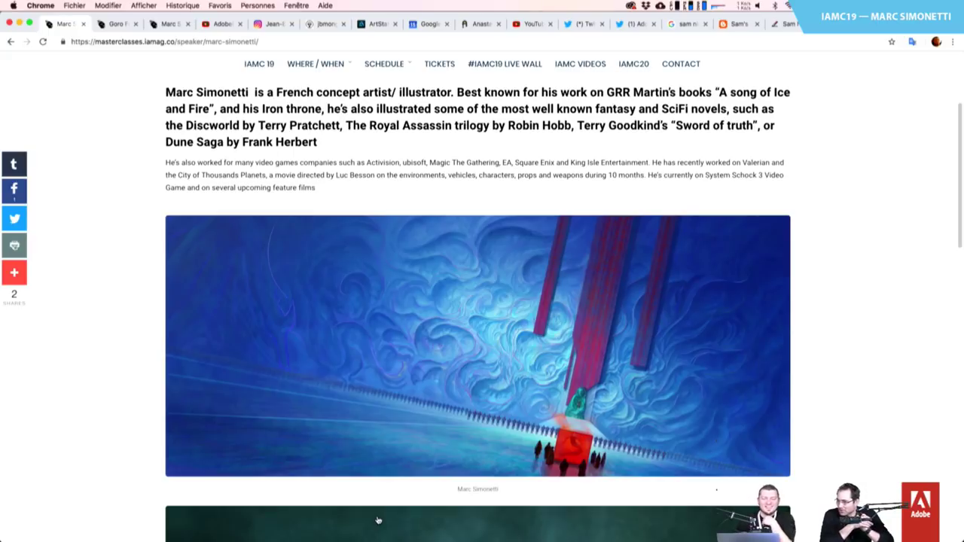
{"action": "scroll", "coordinate": [378, 521], "scroll_direction": "down", "scroll_amount": 1}
{"action": "scroll", "coordinate": [378, 520], "scroll_direction": "up", "scroll_amount": 1}
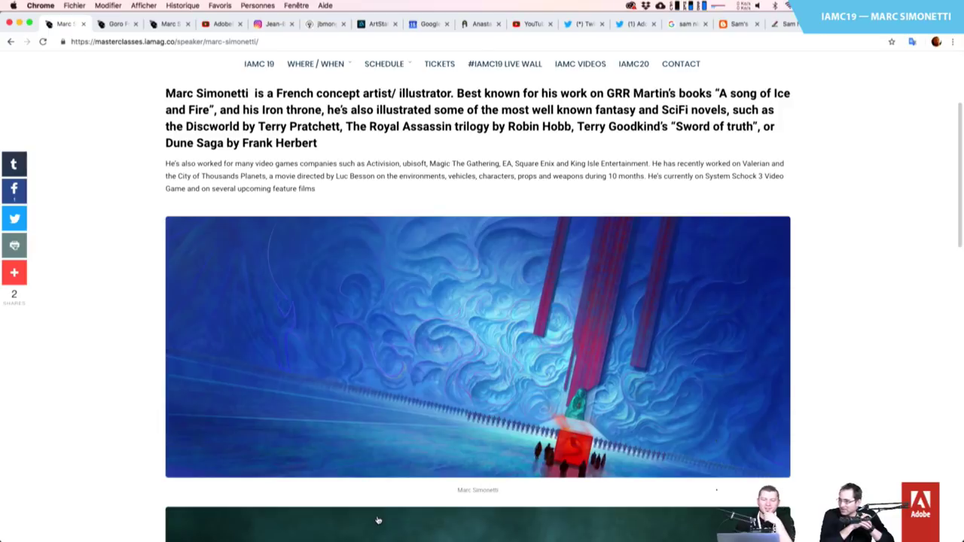
{"action": "scroll", "coordinate": [378, 520], "scroll_direction": "down", "scroll_amount": 5}
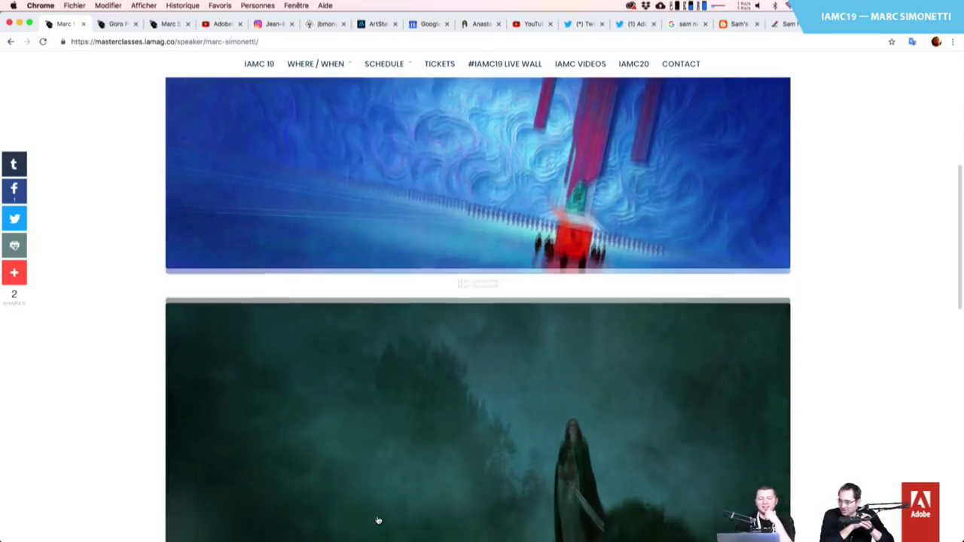
{"action": "scroll", "coordinate": [378, 521], "scroll_direction": "down", "scroll_amount": 15}
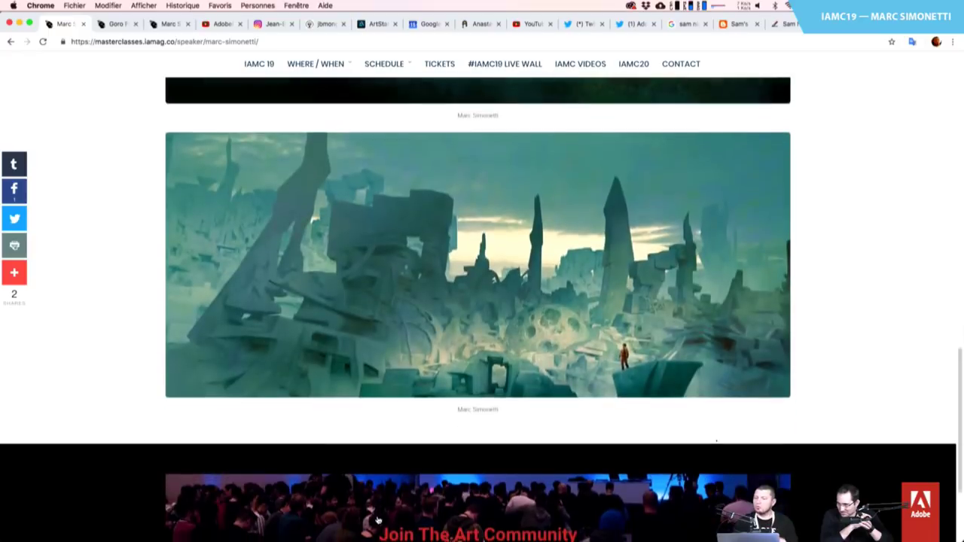
{"action": "scroll", "coordinate": [378, 521], "scroll_direction": "up", "scroll_amount": 4}
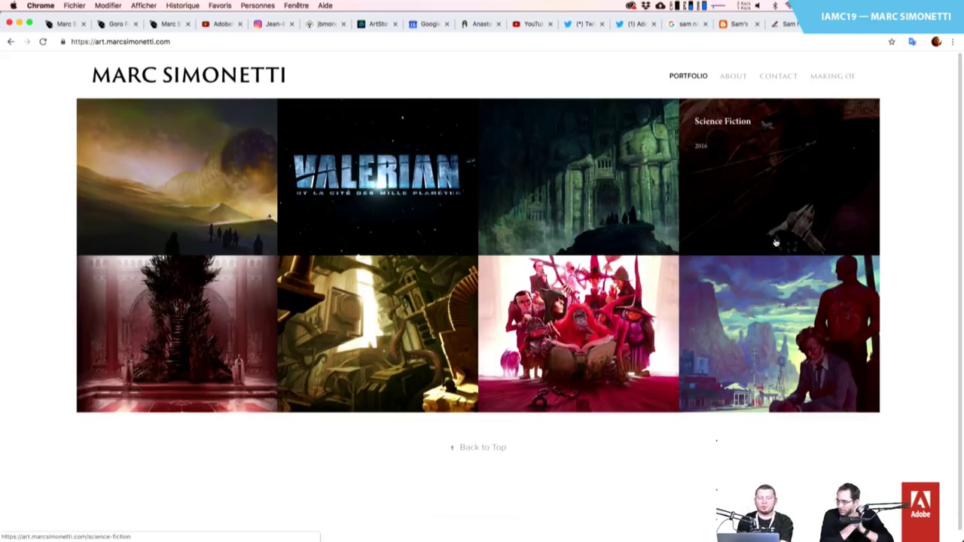
Load myportfolio.com in a new browser tab and open the existing published site in the Adobe Portfolio editor
{"action": "key", "text": "super+t"}
{"action": "type", "text": "myportfolio.com"}
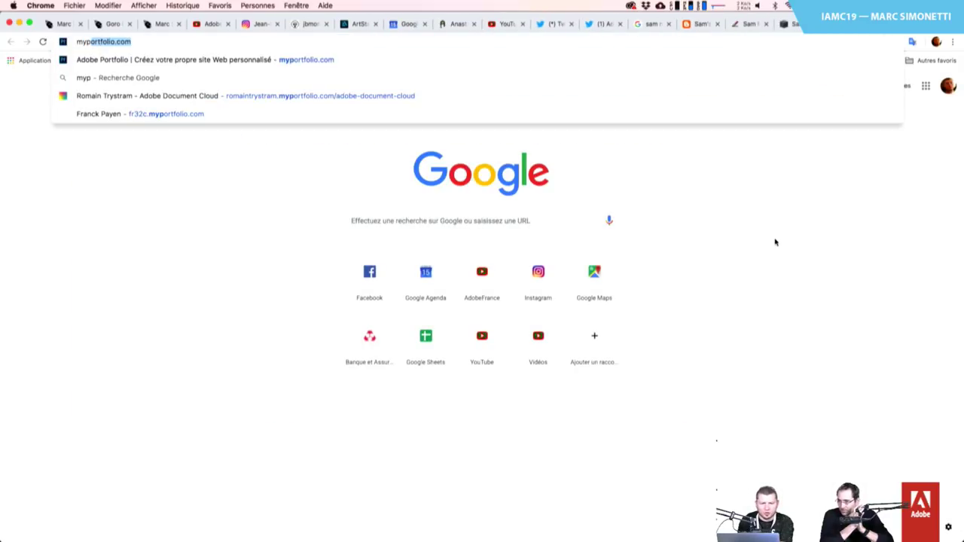
{"action": "key", "text": "Return"}
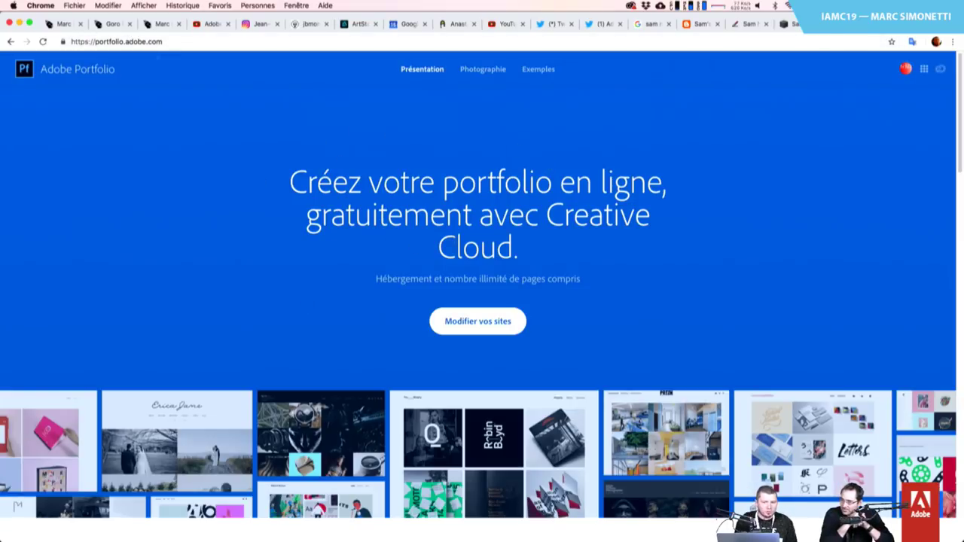
{"action": "left_click", "coordinate": [465, 320]}
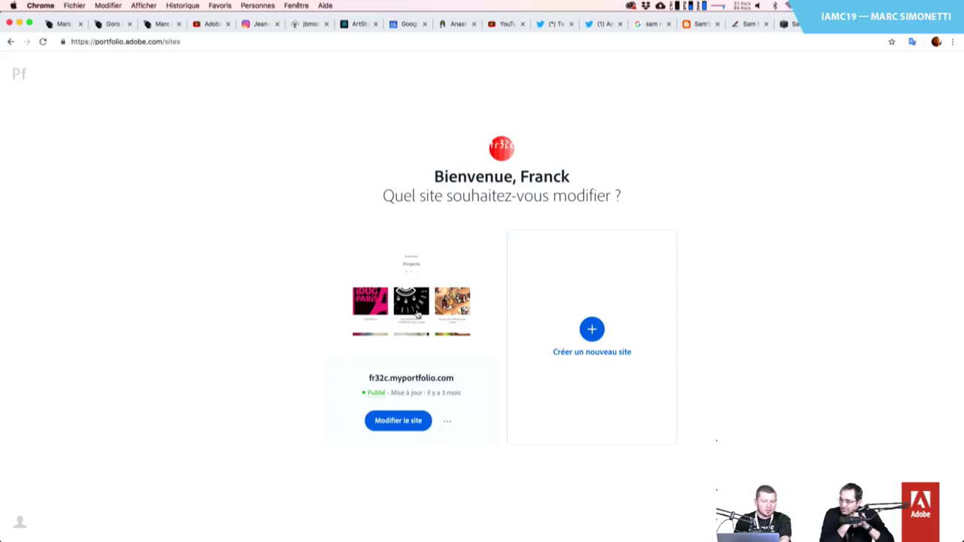
{"action": "left_click", "coordinate": [418, 314]}
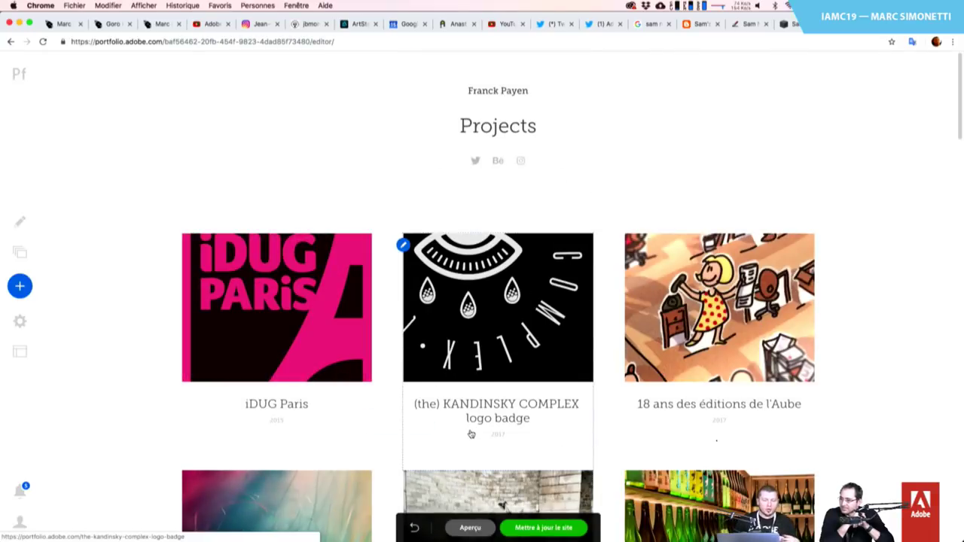
Look through the project thumbnails on the site's Projects page, and leave the editor by going back through the previous pages
{"action": "scroll", "coordinate": [470, 434], "scroll_direction": "down", "scroll_amount": 5}
{"action": "scroll", "coordinate": [470, 435], "scroll_direction": "down", "scroll_amount": 4}
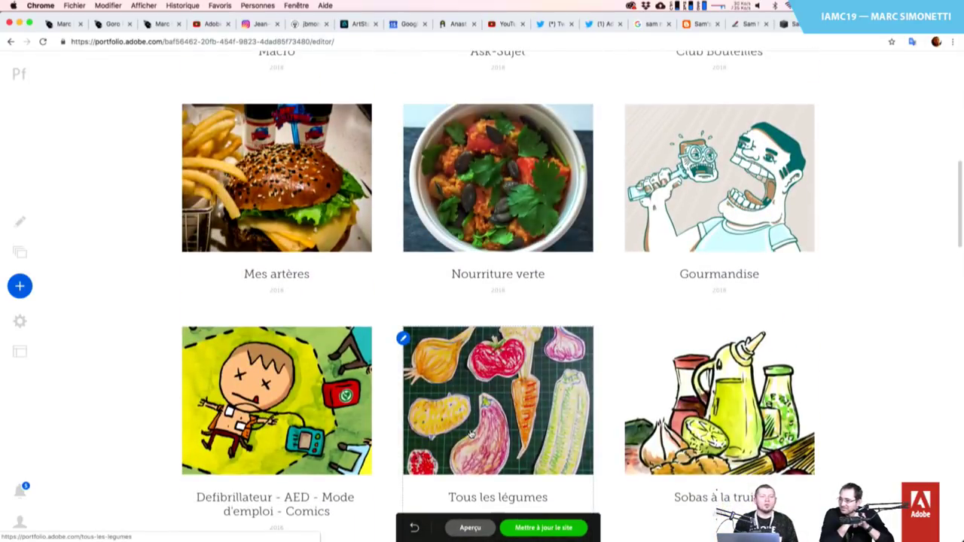
{"action": "scroll", "coordinate": [471, 434], "scroll_direction": "down", "scroll_amount": 1}
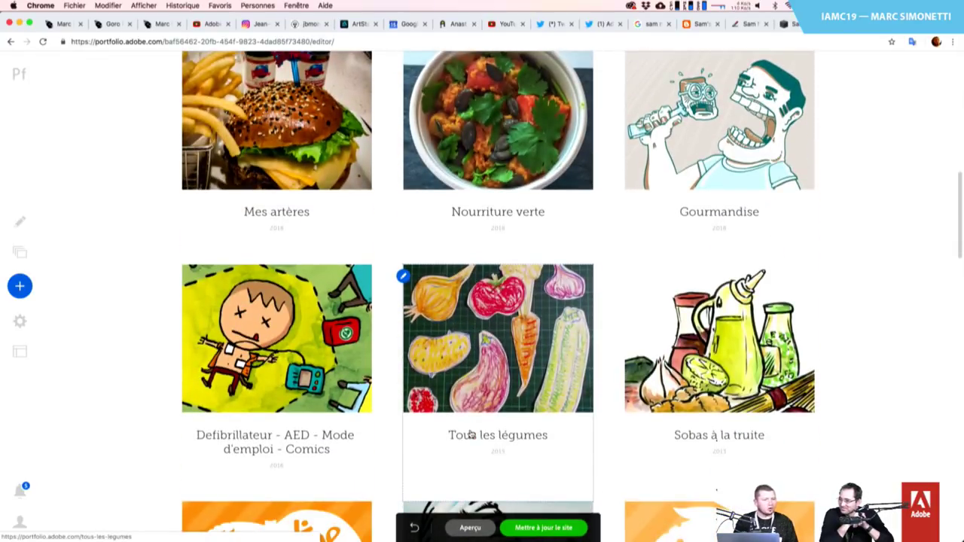
{"action": "scroll", "coordinate": [471, 435], "scroll_direction": "down", "scroll_amount": 1}
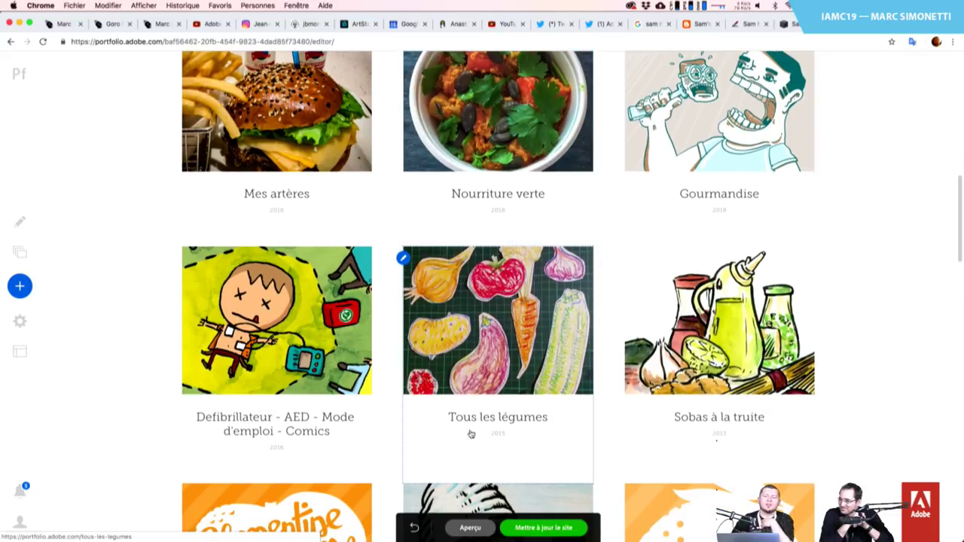
{"action": "scroll", "coordinate": [470, 434], "scroll_direction": "down", "scroll_amount": 8}
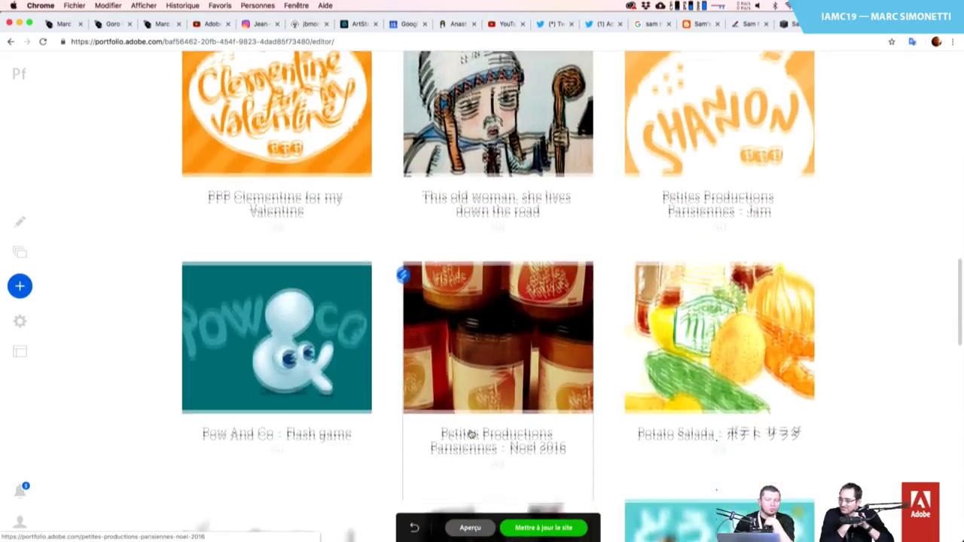
{"action": "scroll", "coordinate": [471, 434], "scroll_direction": "up", "scroll_amount": 15}
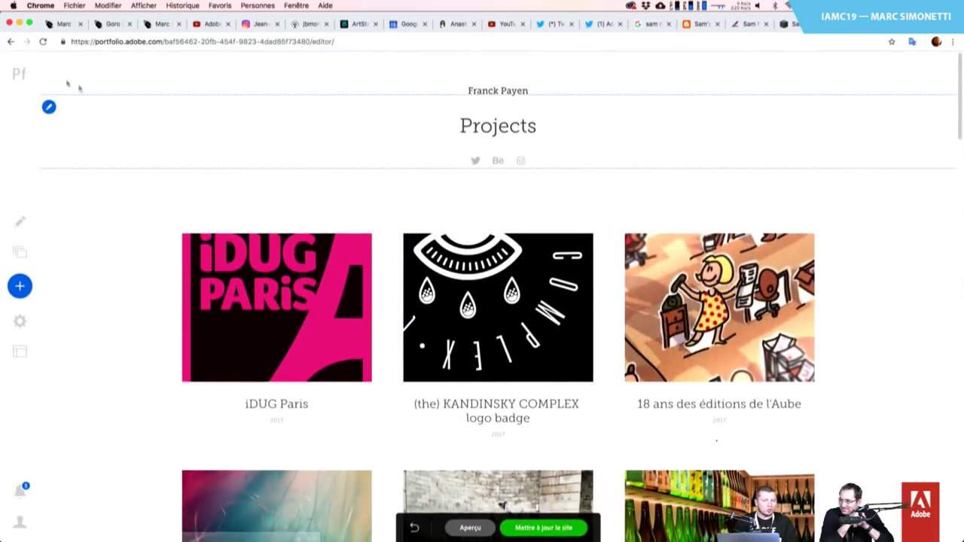
{"action": "left_click", "coordinate": [10, 43]}
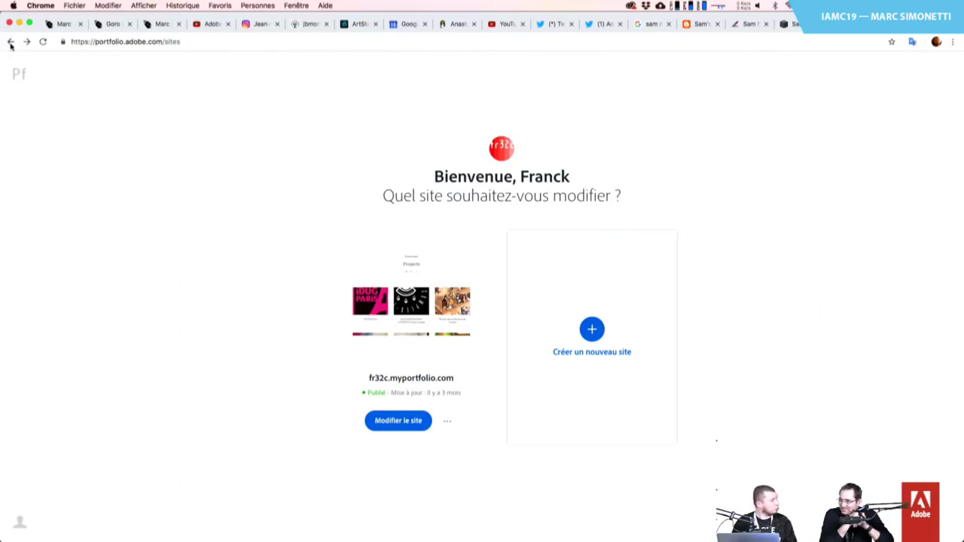
{"action": "left_click", "coordinate": [10, 43]}
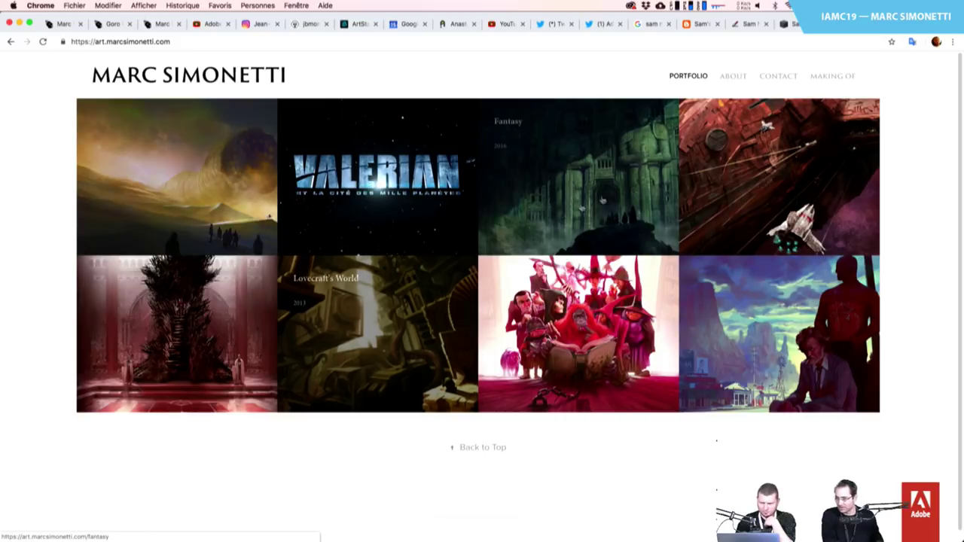
Open the Fantasy gallery on Marc Simonetti's portfolio site and look through its illustrations
{"action": "left_click", "coordinate": [619, 230]}
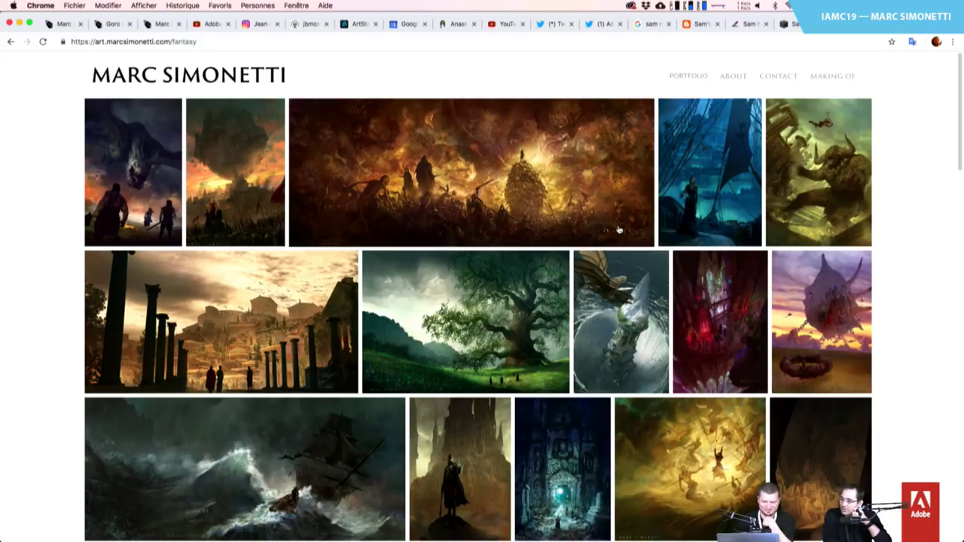
{"action": "scroll", "coordinate": [619, 230], "scroll_direction": "down", "scroll_amount": 5}
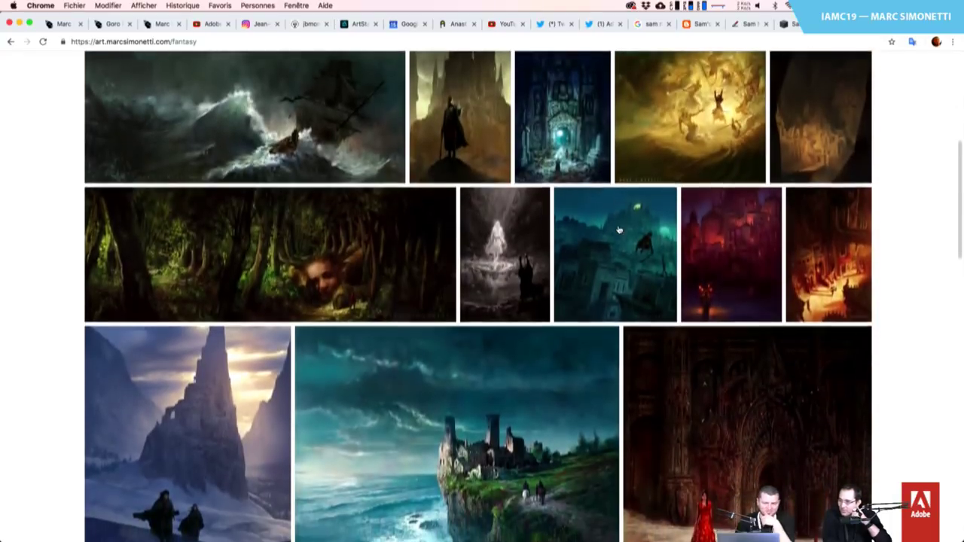
{"action": "scroll", "coordinate": [618, 230], "scroll_direction": "down", "scroll_amount": 1}
{"action": "scroll", "coordinate": [619, 229], "scroll_direction": "down", "scroll_amount": 3}
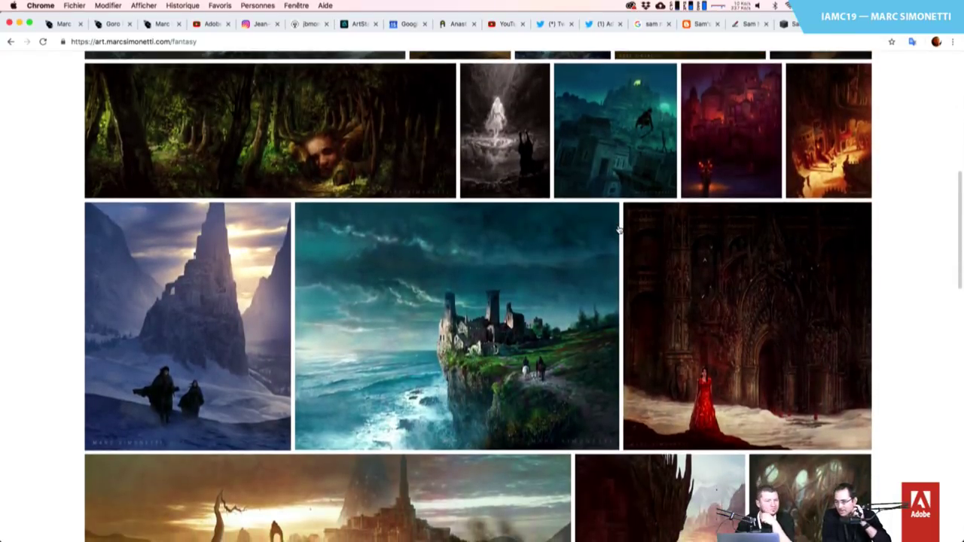
{"action": "scroll", "coordinate": [619, 229], "scroll_direction": "down", "scroll_amount": 2}
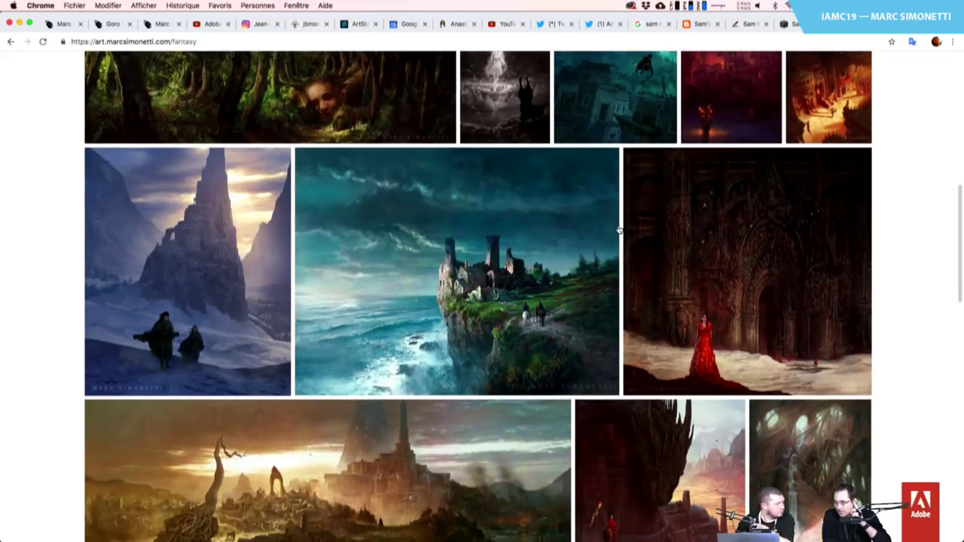
{"action": "scroll", "coordinate": [618, 230], "scroll_direction": "down", "scroll_amount": 7}
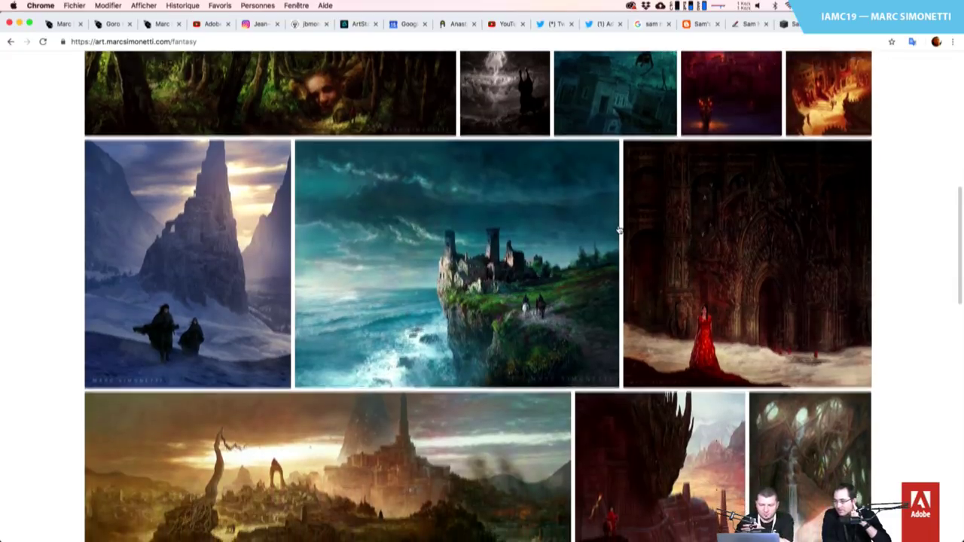
{"action": "scroll", "coordinate": [618, 230], "scroll_direction": "down", "scroll_amount": 6}
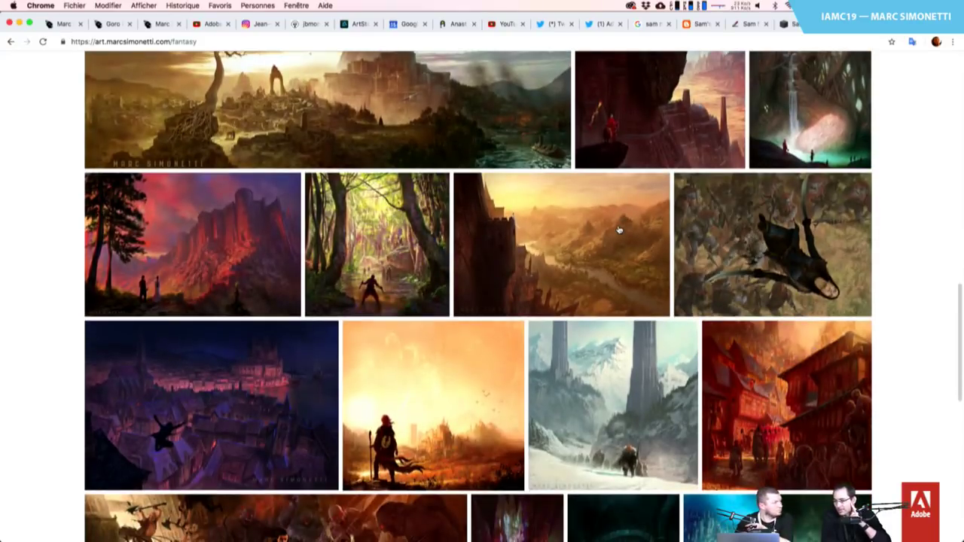
{"action": "scroll", "coordinate": [618, 230], "scroll_direction": "down", "scroll_amount": 7}
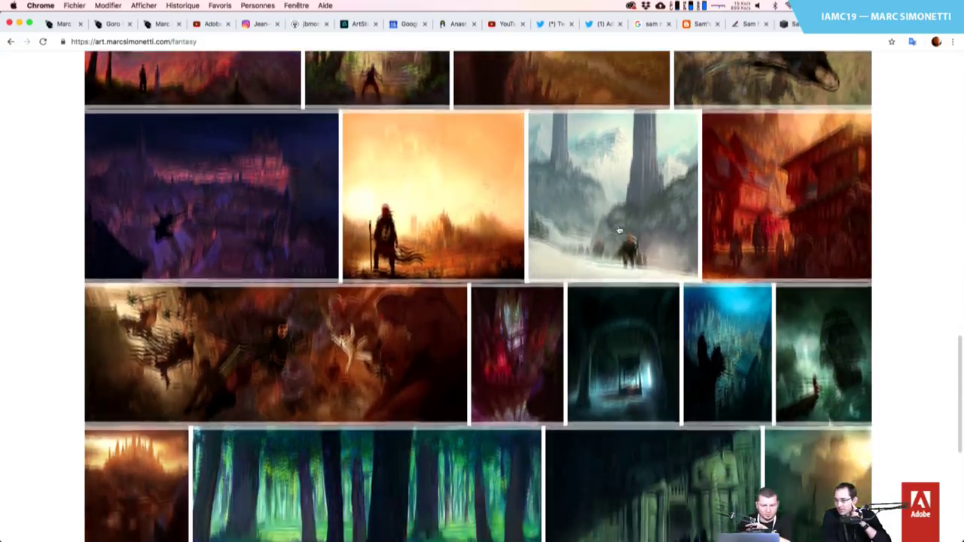
Examine the remaining illustrations further down the Fantasy gallery and return to the top of the page
{"action": "scroll", "coordinate": [618, 230], "scroll_direction": "down", "scroll_amount": 6}
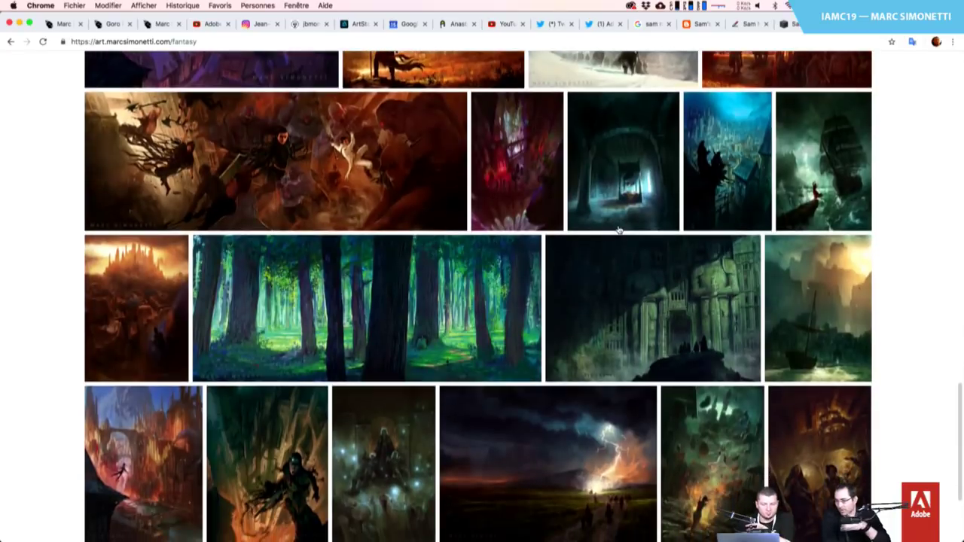
{"action": "scroll", "coordinate": [618, 230], "scroll_direction": "down", "scroll_amount": 3}
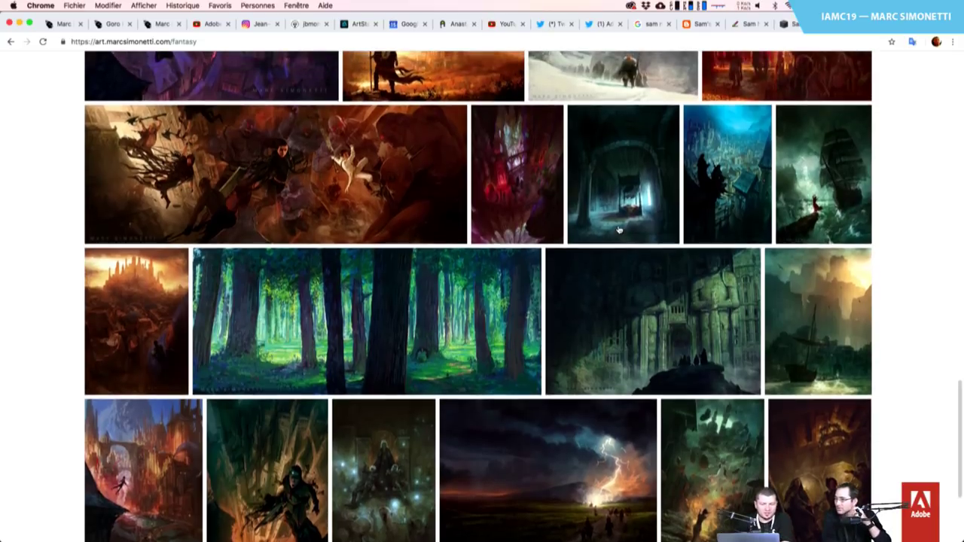
{"action": "scroll", "coordinate": [619, 230], "scroll_direction": "up", "scroll_amount": 10}
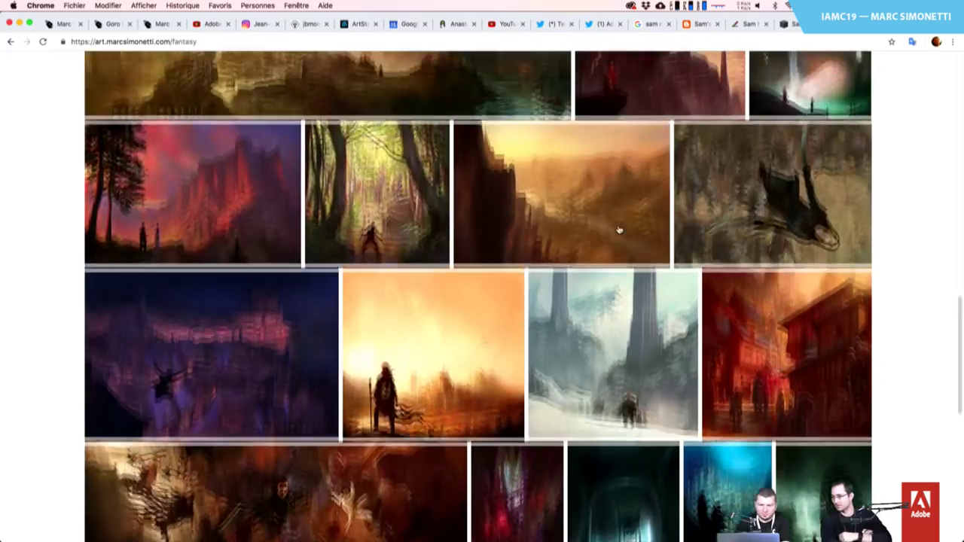
{"action": "scroll", "coordinate": [619, 229], "scroll_direction": "up", "scroll_amount": 10}
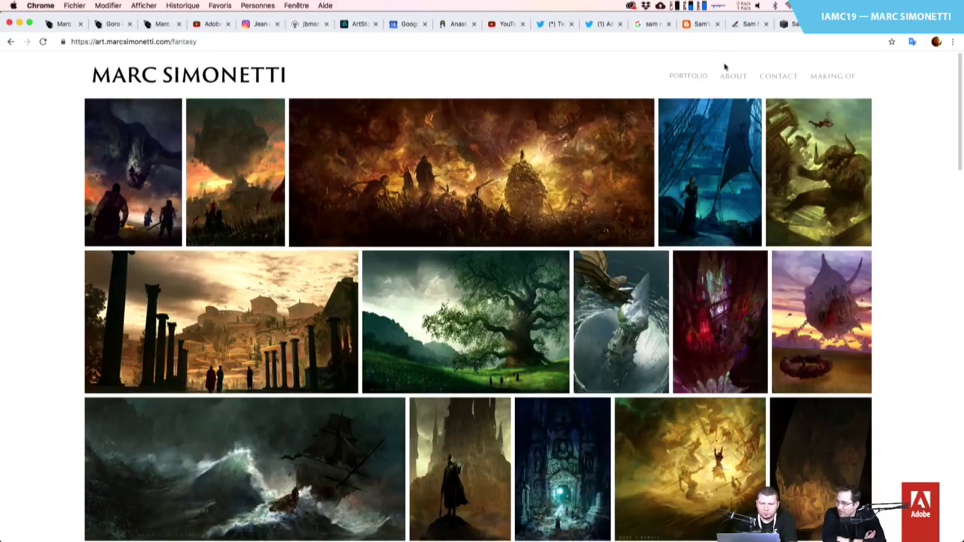
Open the Sir Terry Pratchett's Discworld gallery from the portfolio overview and view its first two illustrations enlarged
{"action": "left_click", "coordinate": [687, 77]}
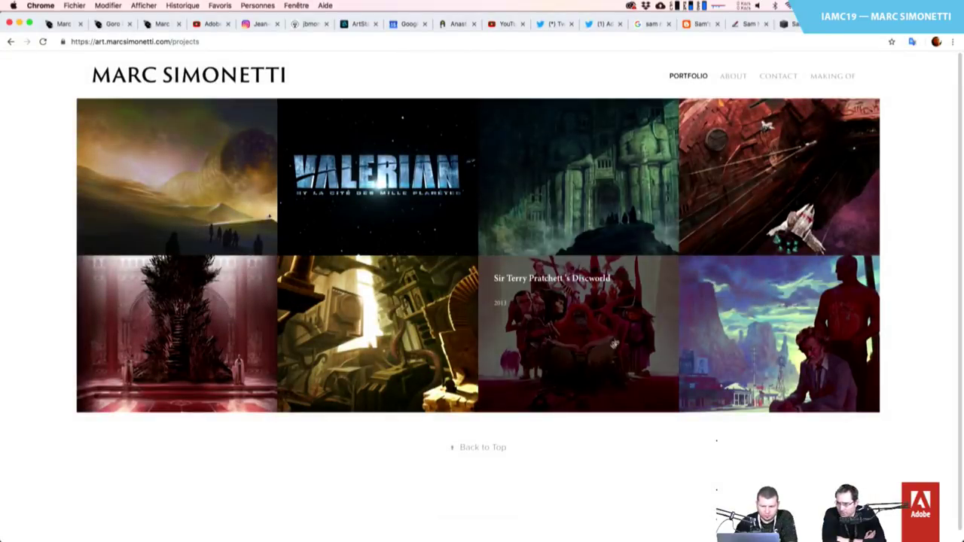
{"action": "left_click", "coordinate": [595, 354]}
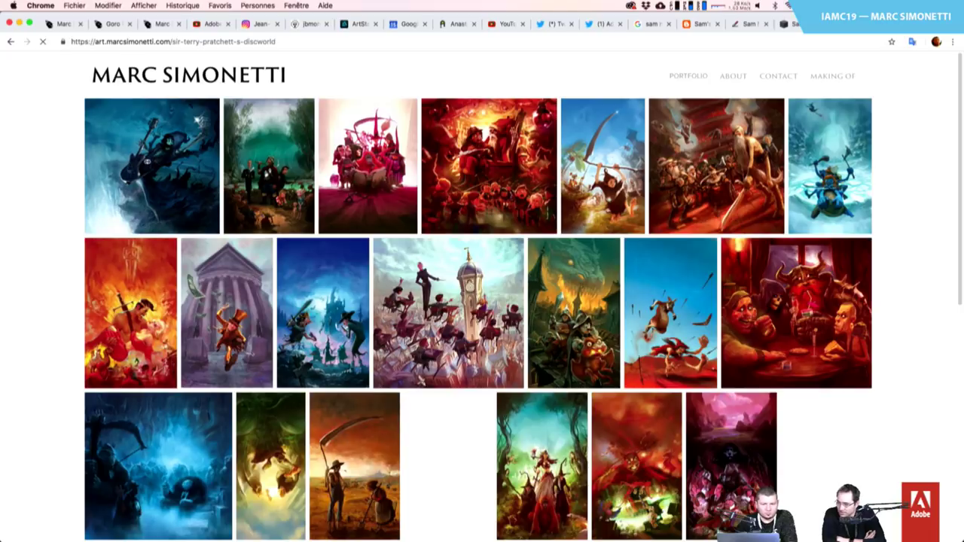
{"action": "left_click", "coordinate": [152, 166]}
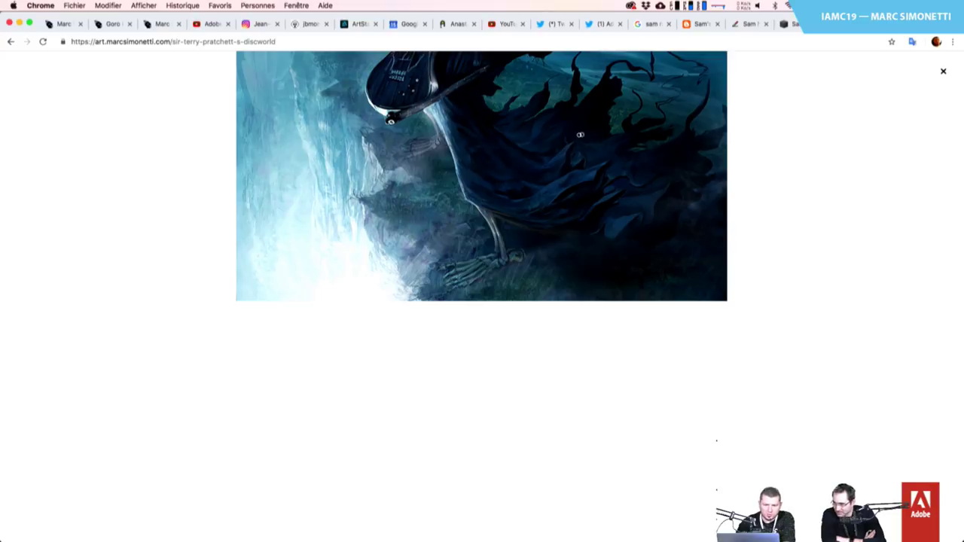
{"action": "key", "text": "Right"}
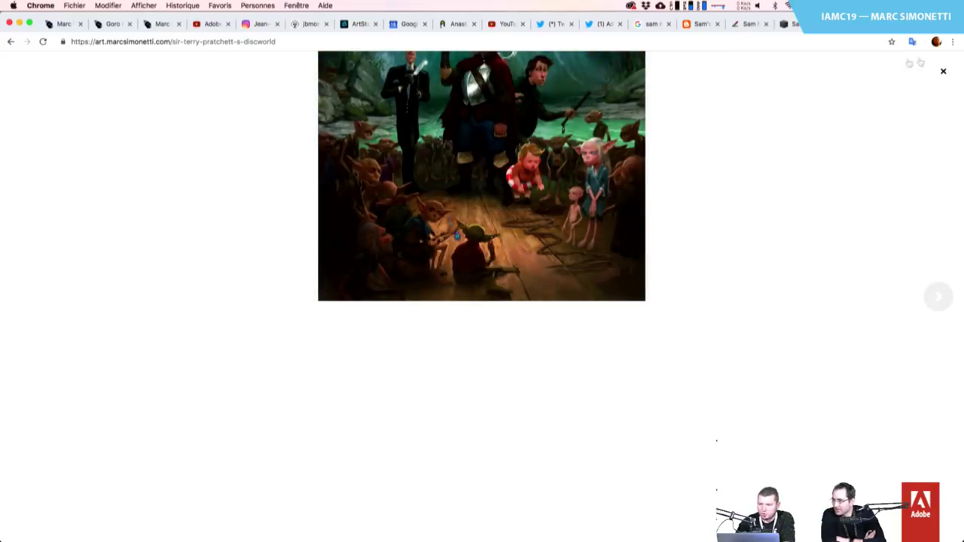
{"action": "left_click", "coordinate": [943, 72]}
{"action": "left_click", "coordinate": [189, 175]}
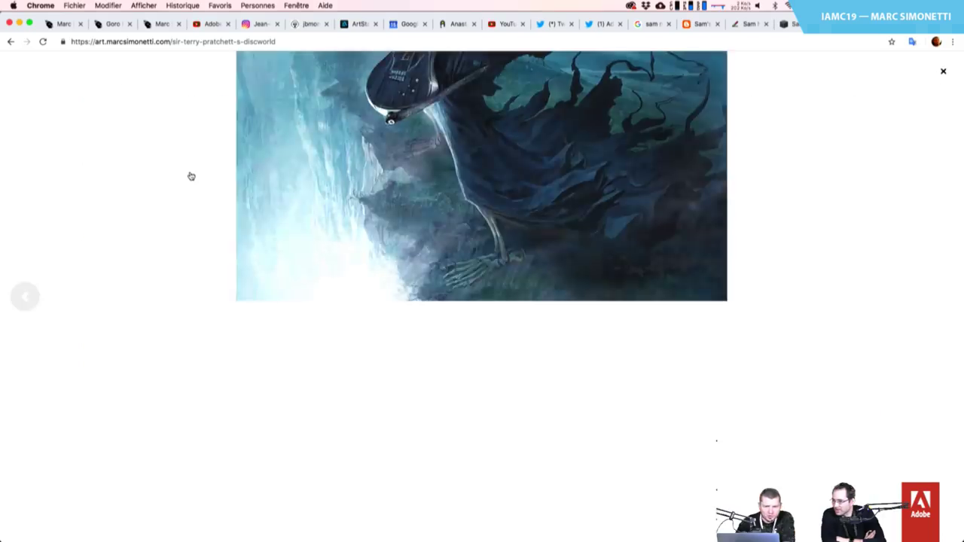
{"action": "scroll", "coordinate": [558, 150], "scroll_direction": "down", "scroll_amount": 3}
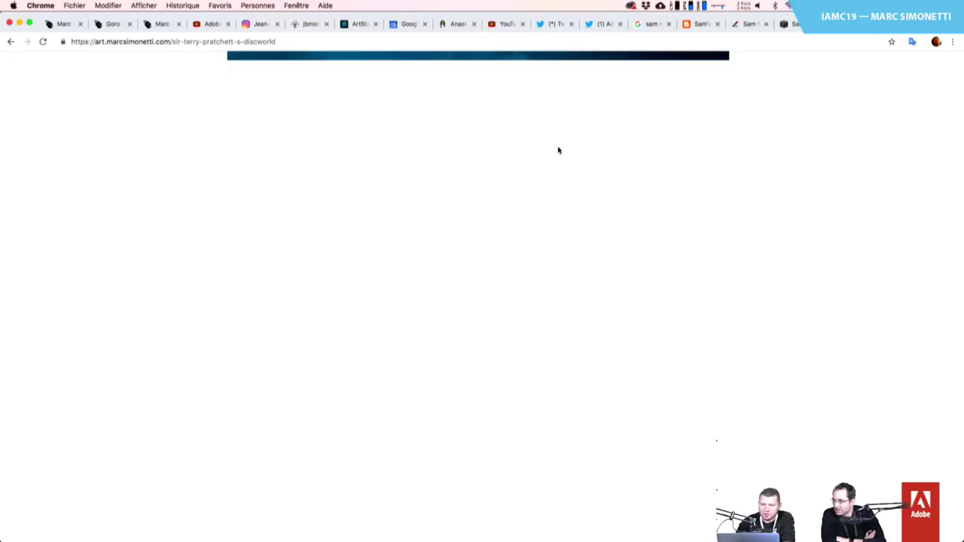
{"action": "left_click", "coordinate": [779, 141]}
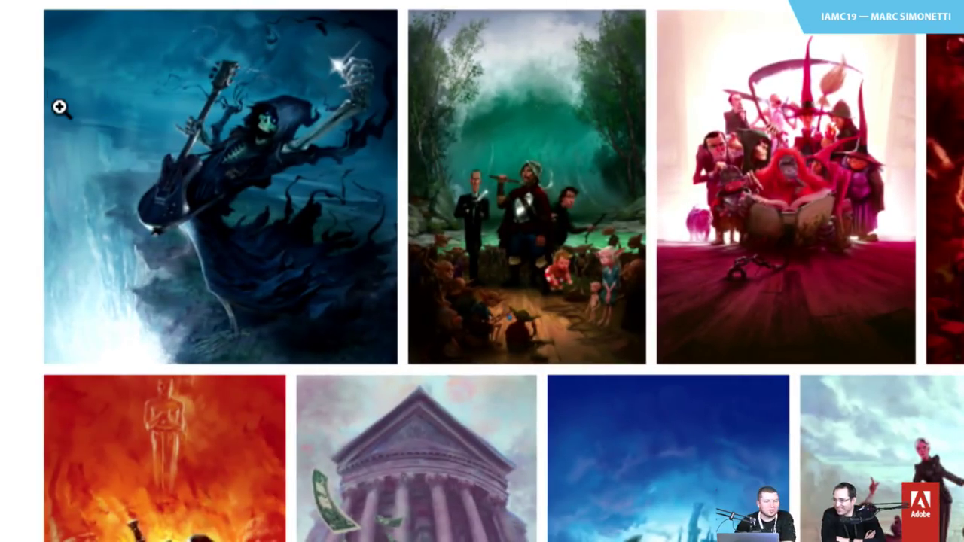
Examine the first row of Discworld illustrations up close, from the guitar-playing skeleton across to the end of the row
{"action": "scroll", "coordinate": [60, 106], "scroll_direction": "down", "scroll_amount": 1}
{"action": "scroll", "coordinate": [61, 107], "scroll_direction": "up", "scroll_amount": 1}
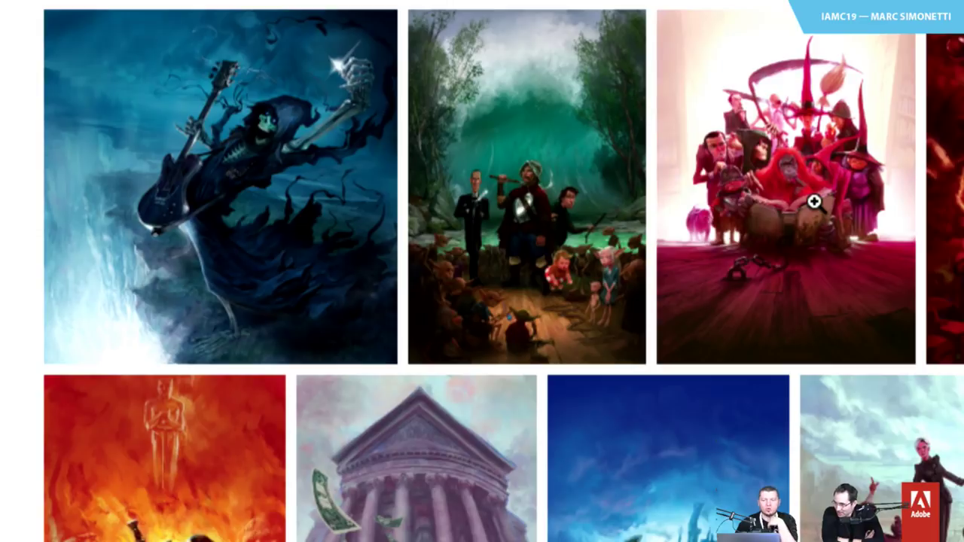
{"action": "scroll", "coordinate": [937, 197], "scroll_direction": "right", "scroll_amount": 10}
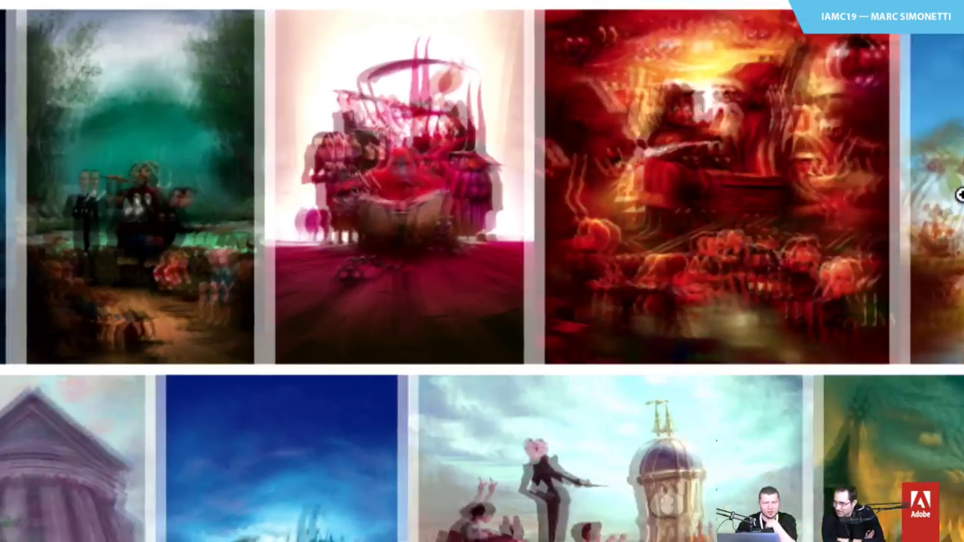
{"action": "scroll", "coordinate": [960, 194], "scroll_direction": "right", "scroll_amount": 10}
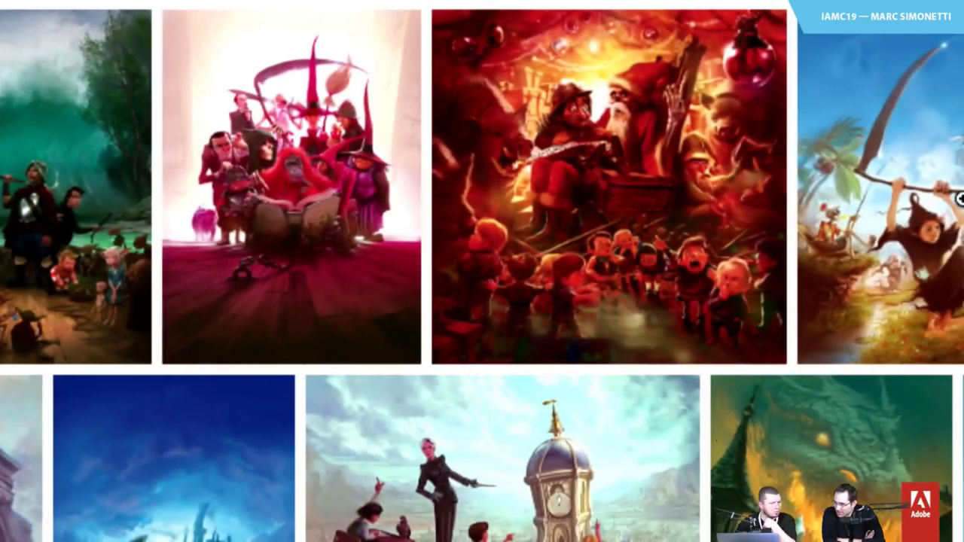
{"action": "scroll", "coordinate": [960, 203], "scroll_direction": "right", "scroll_amount": 10}
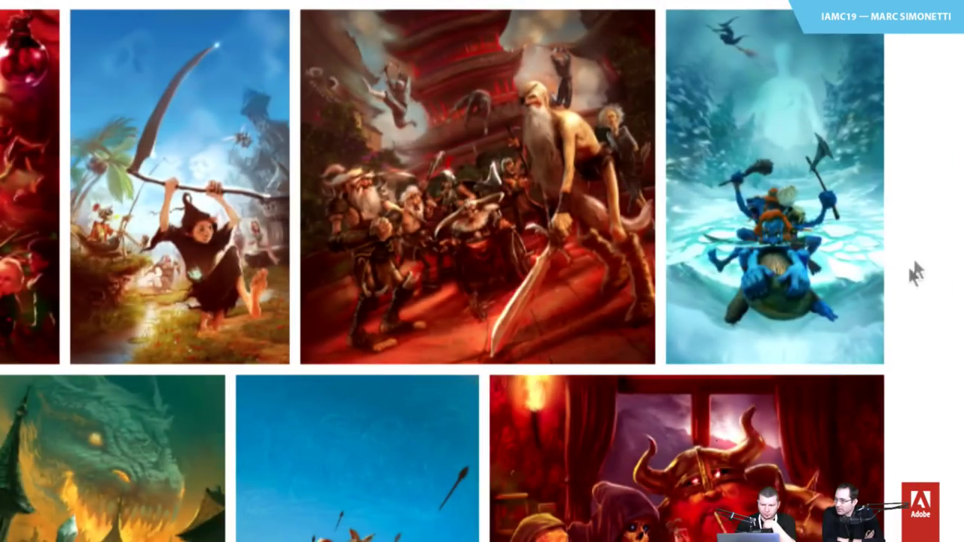
Look through the lower rows of Discworld illustrations to the end of the gallery and return to its beginning
{"action": "scroll", "coordinate": [908, 279], "scroll_direction": "down", "scroll_amount": 5}
{"action": "scroll", "coordinate": [907, 274], "scroll_direction": "down", "scroll_amount": 5}
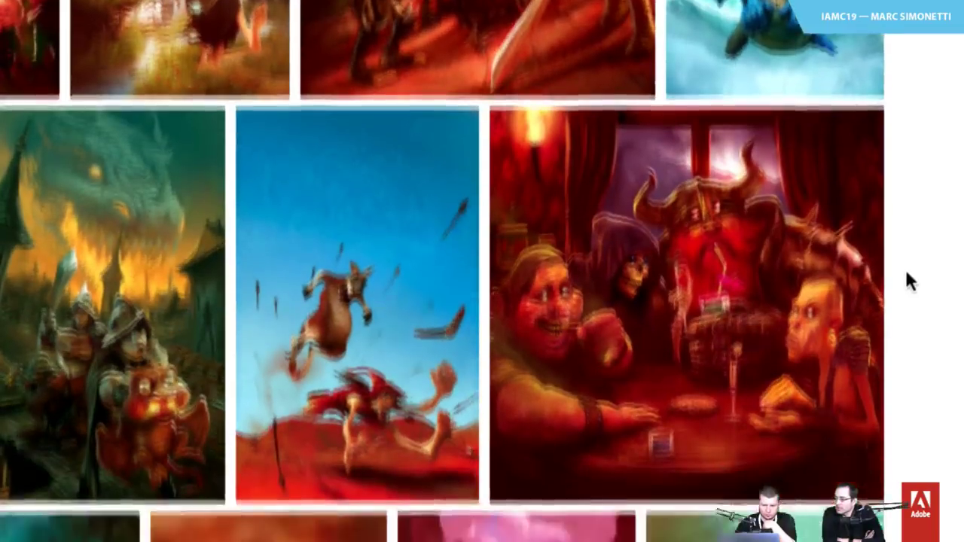
{"action": "scroll", "coordinate": [907, 280], "scroll_direction": "down", "scroll_amount": 5}
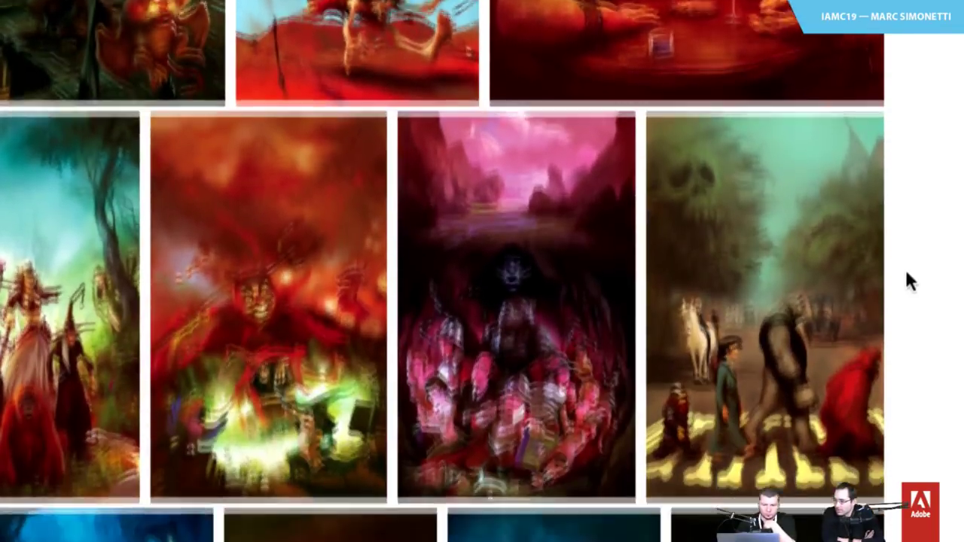
{"action": "scroll", "coordinate": [908, 281], "scroll_direction": "down", "scroll_amount": 5}
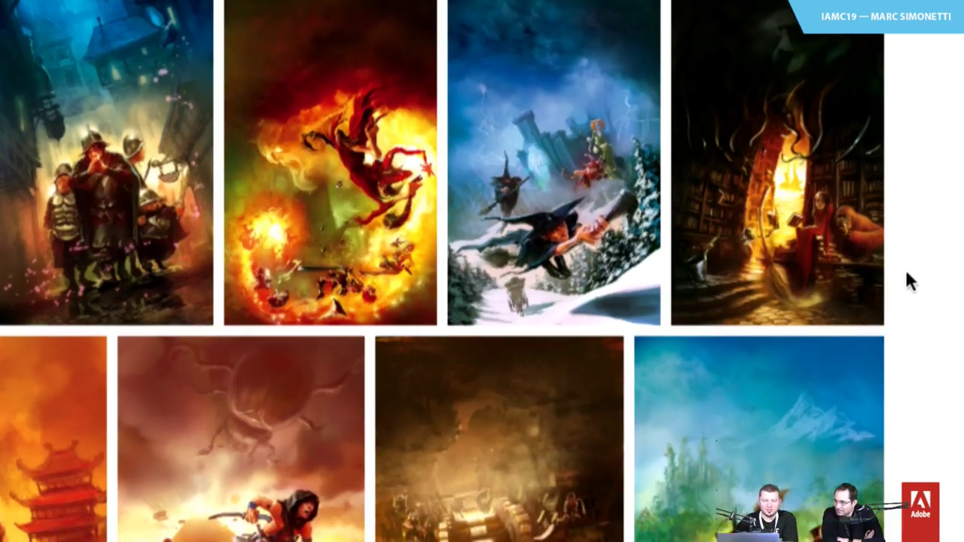
{"action": "scroll", "coordinate": [655, 519], "scroll_direction": "down", "scroll_amount": 4}
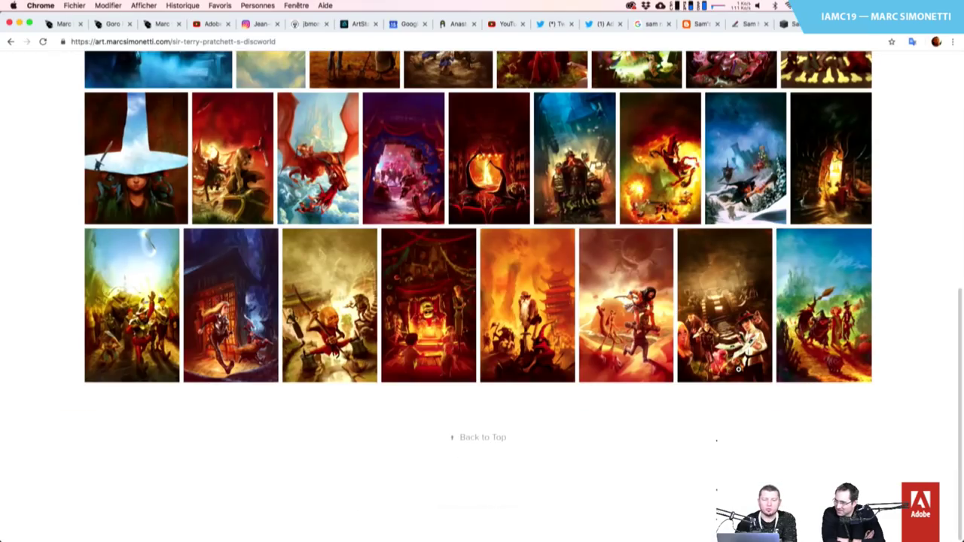
{"action": "scroll", "coordinate": [738, 369], "scroll_direction": "up", "scroll_amount": 5}
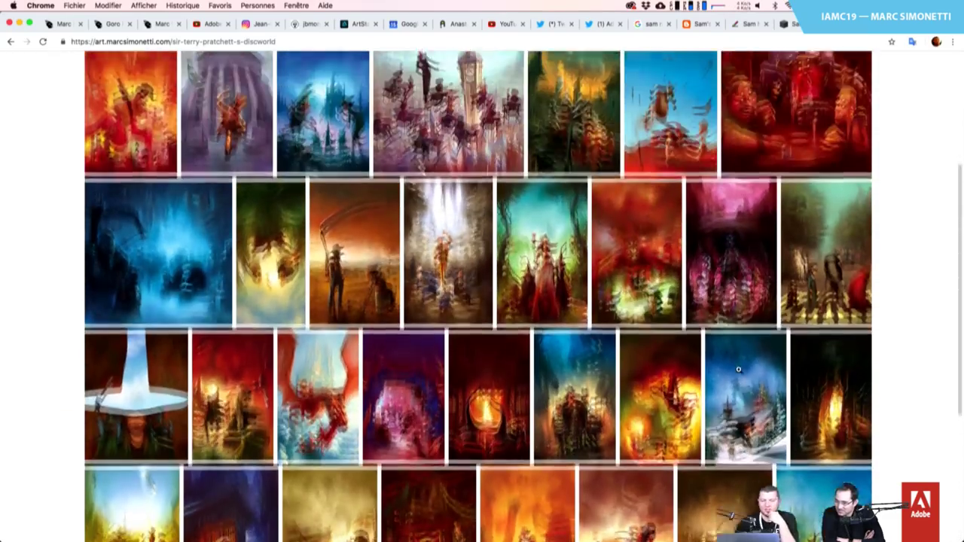
{"action": "scroll", "coordinate": [738, 369], "scroll_direction": "up", "scroll_amount": 2}
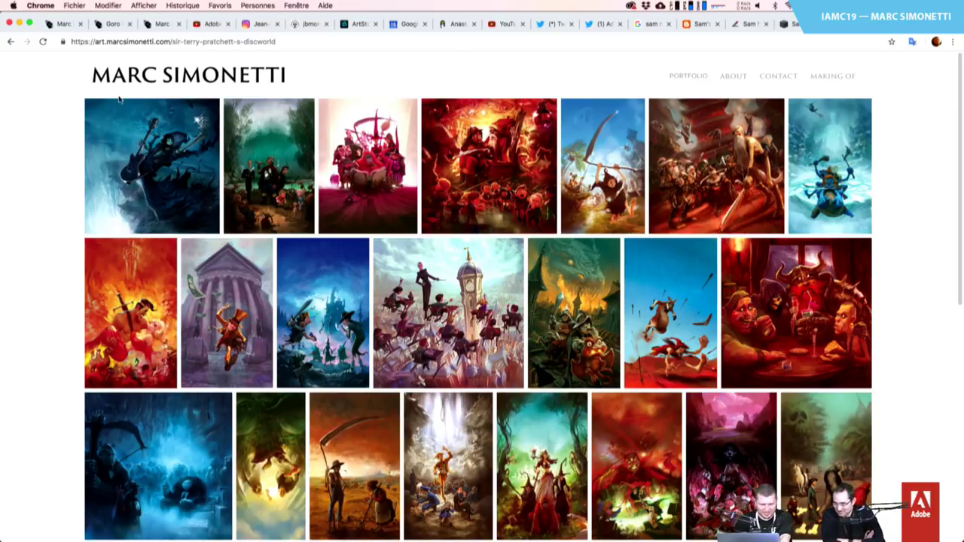
Open the Valerian and the city of a thousand planets project from the portfolio overview and view its introduction and handgun concept
{"action": "left_click", "coordinate": [686, 76]}
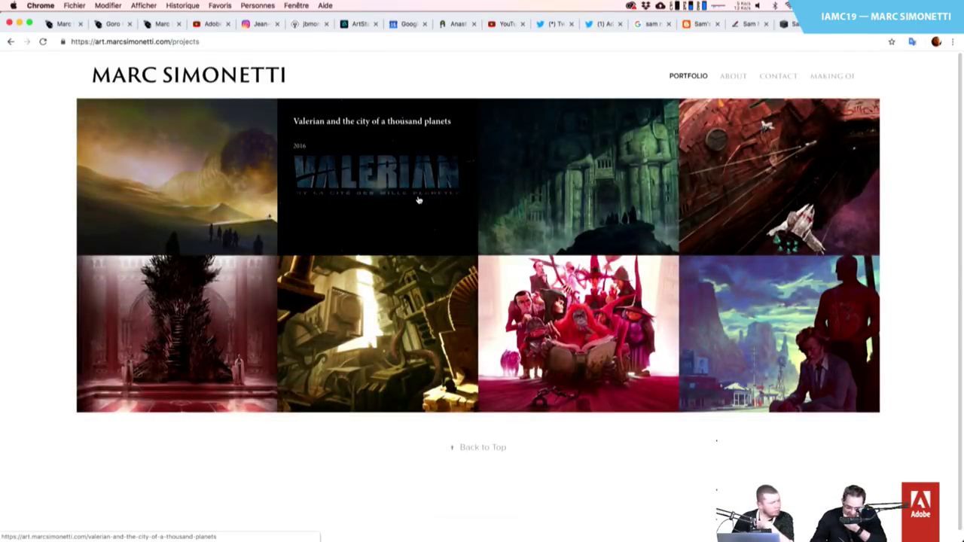
{"action": "left_click", "coordinate": [419, 200]}
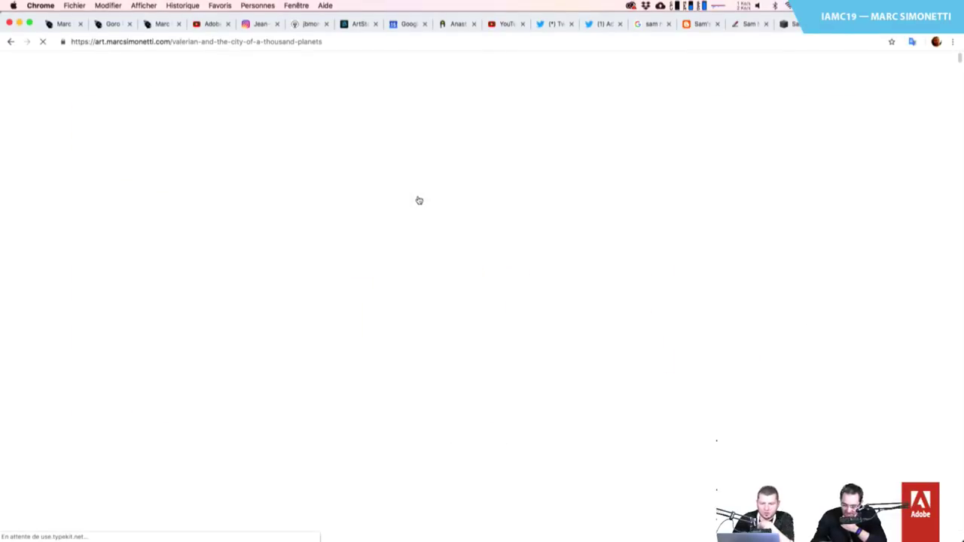
{"action": "scroll", "coordinate": [876, 360], "scroll_direction": "down", "scroll_amount": 7}
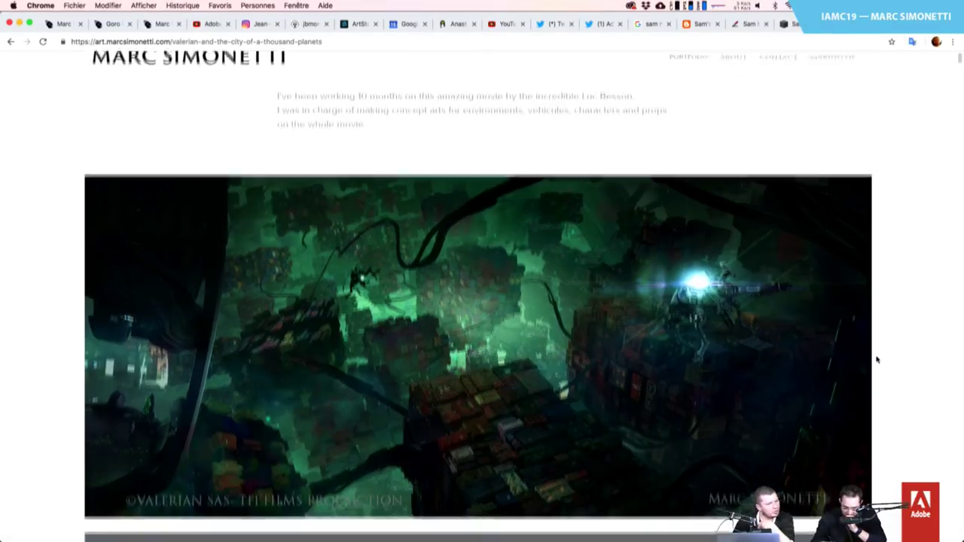
{"action": "scroll", "coordinate": [876, 360], "scroll_direction": "down", "scroll_amount": 4}
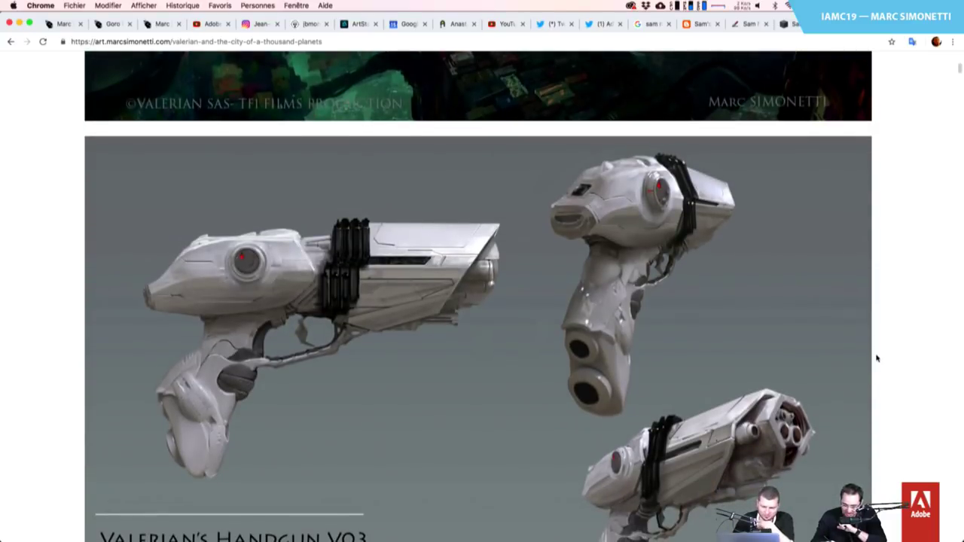
{"action": "scroll", "coordinate": [876, 358], "scroll_direction": "down", "scroll_amount": 1}
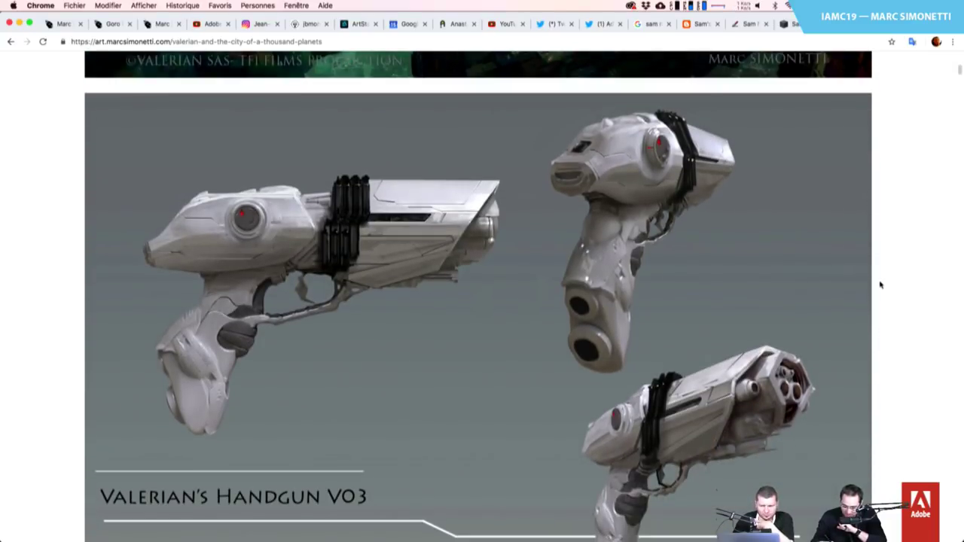
Look through the Valerian concept art below the handgun, covering the head devices, Pearl Village, flying buses, Big Market and armoured vehicles
{"action": "scroll", "coordinate": [879, 283], "scroll_direction": "down", "scroll_amount": 10}
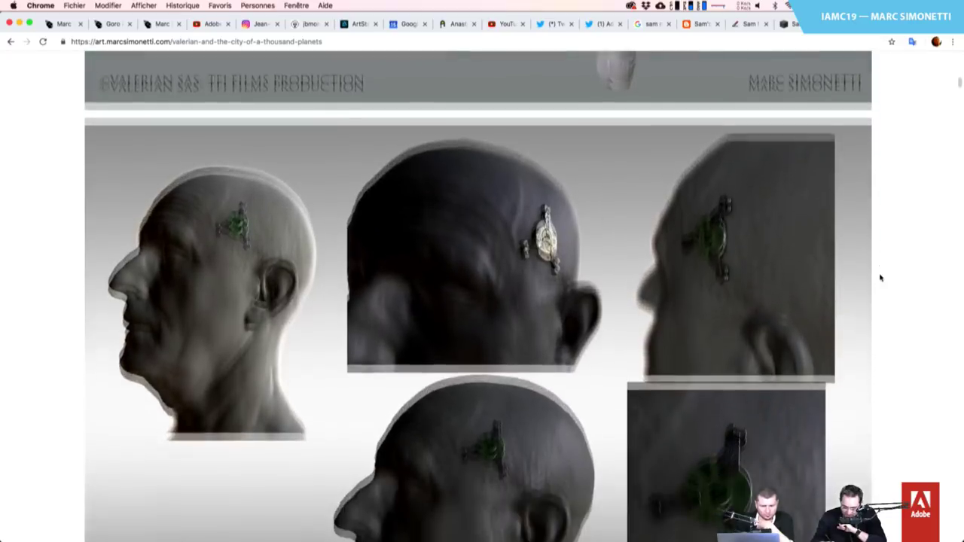
{"action": "scroll", "coordinate": [880, 278], "scroll_direction": "down", "scroll_amount": 3}
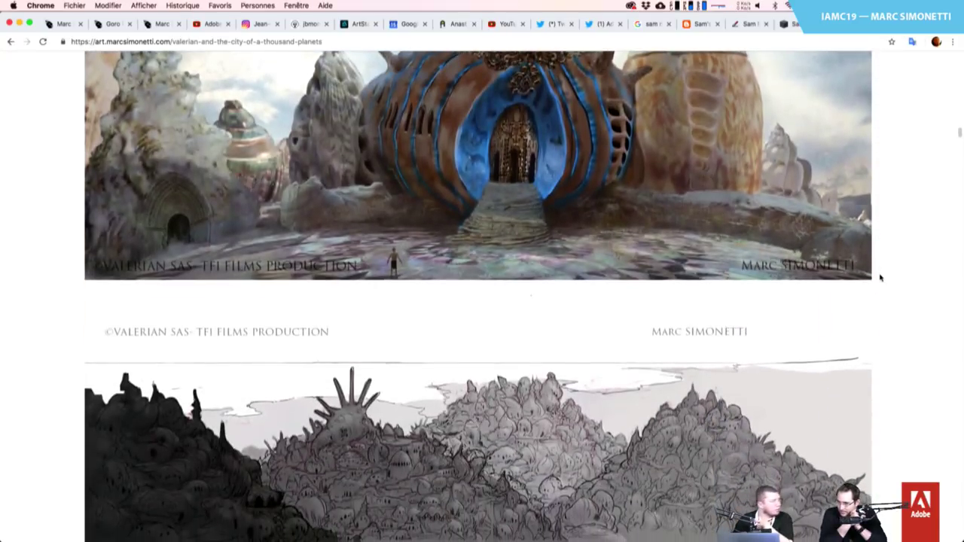
{"action": "scroll", "coordinate": [880, 278], "scroll_direction": "down", "scroll_amount": 10}
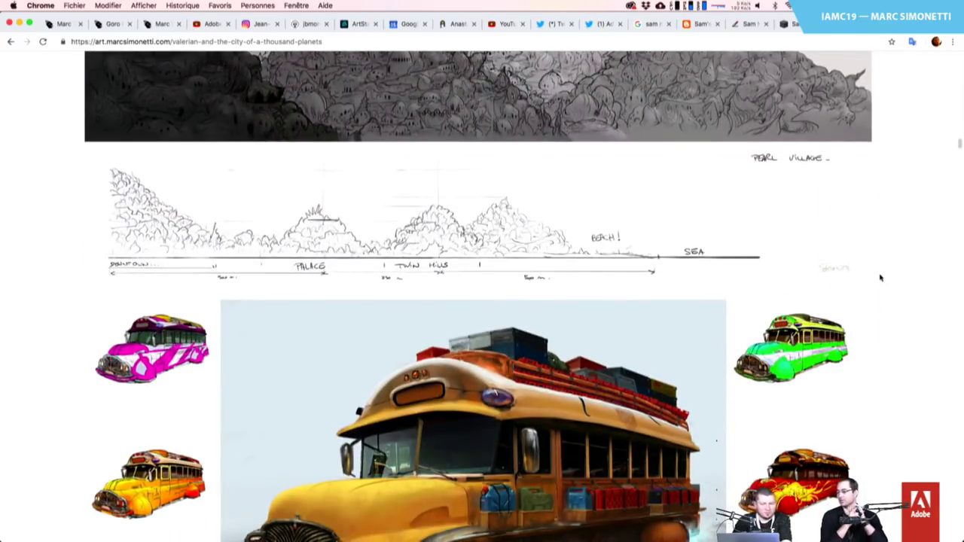
{"action": "scroll", "coordinate": [880, 278], "scroll_direction": "down", "scroll_amount": 4}
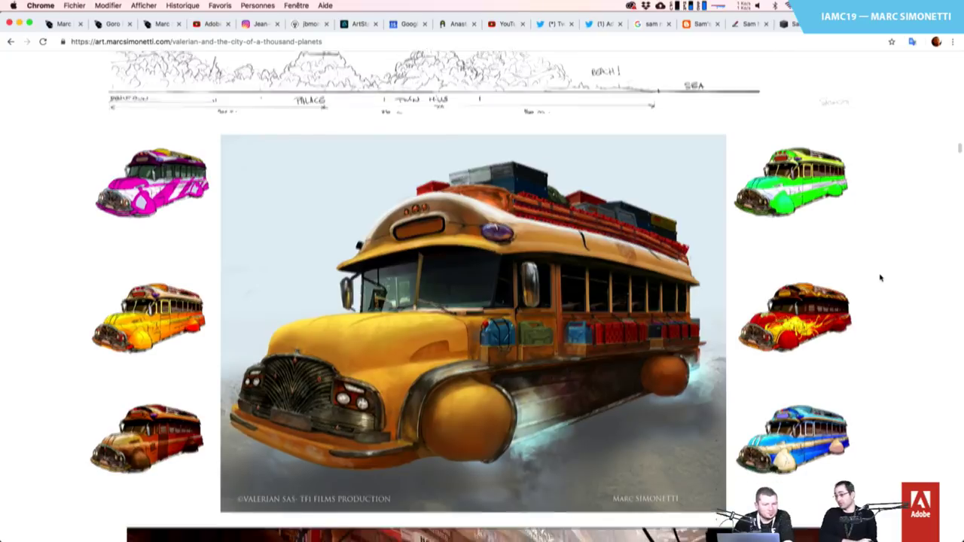
{"action": "scroll", "coordinate": [880, 278], "scroll_direction": "down", "scroll_amount": 8}
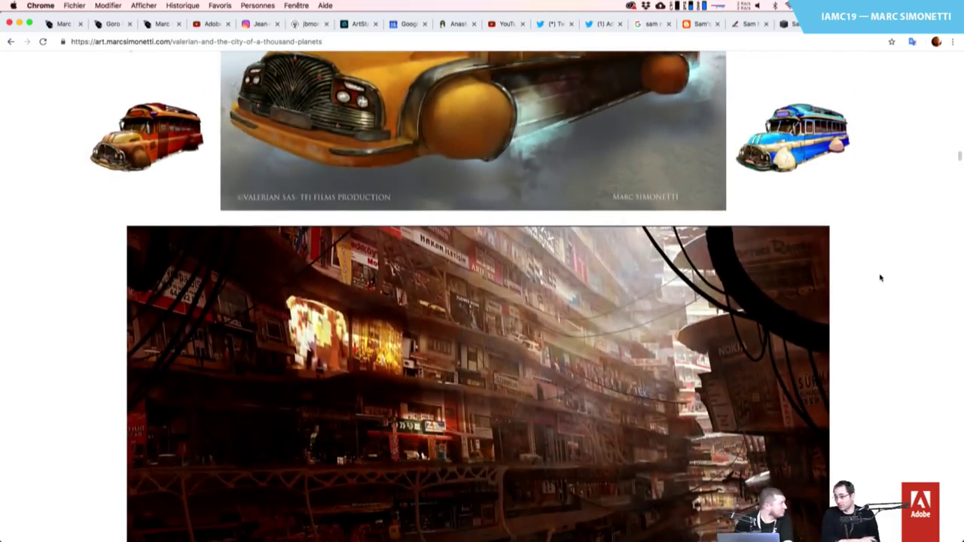
{"action": "scroll", "coordinate": [880, 278], "scroll_direction": "down", "scroll_amount": 5}
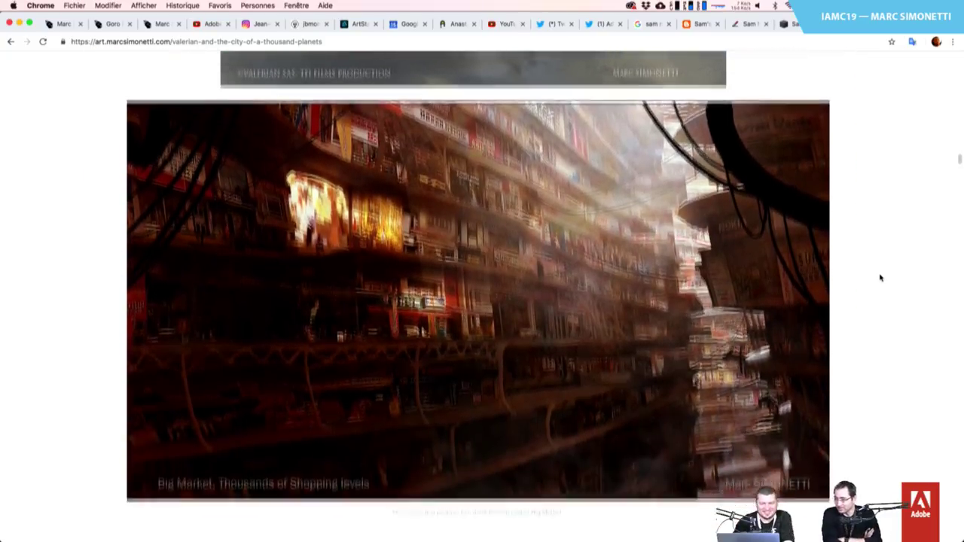
{"action": "scroll", "coordinate": [880, 278], "scroll_direction": "down", "scroll_amount": 12}
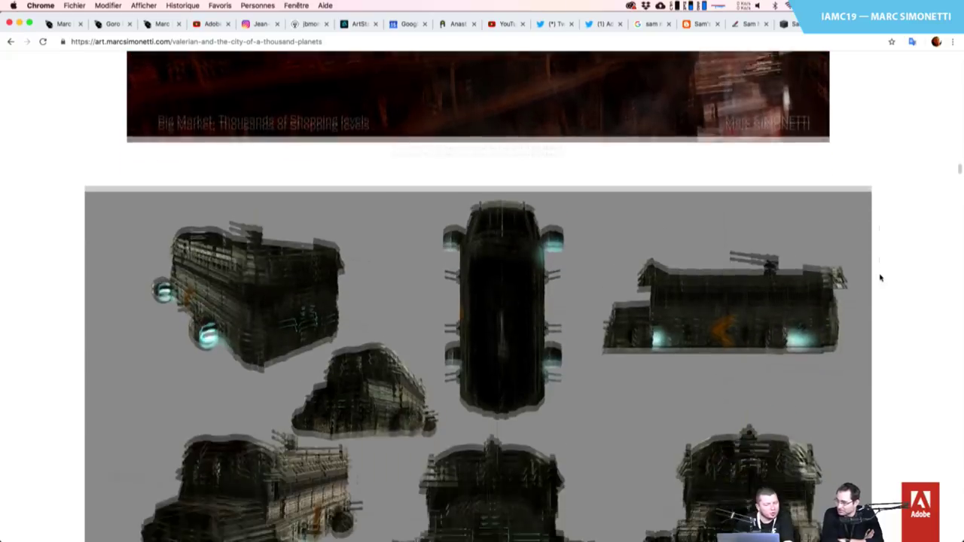
{"action": "scroll", "coordinate": [880, 278], "scroll_direction": "down", "scroll_amount": 1}
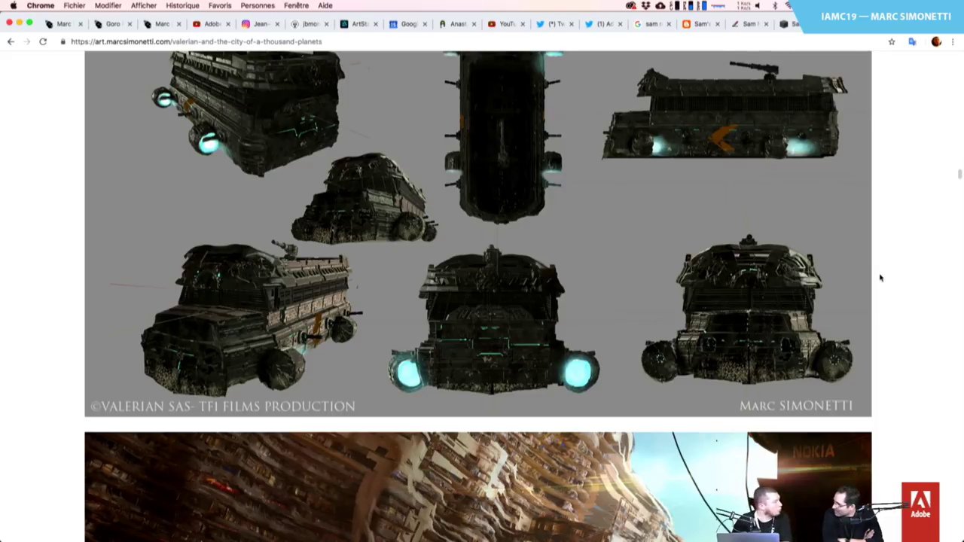
{"action": "scroll", "coordinate": [880, 278], "scroll_direction": "down", "scroll_amount": 9}
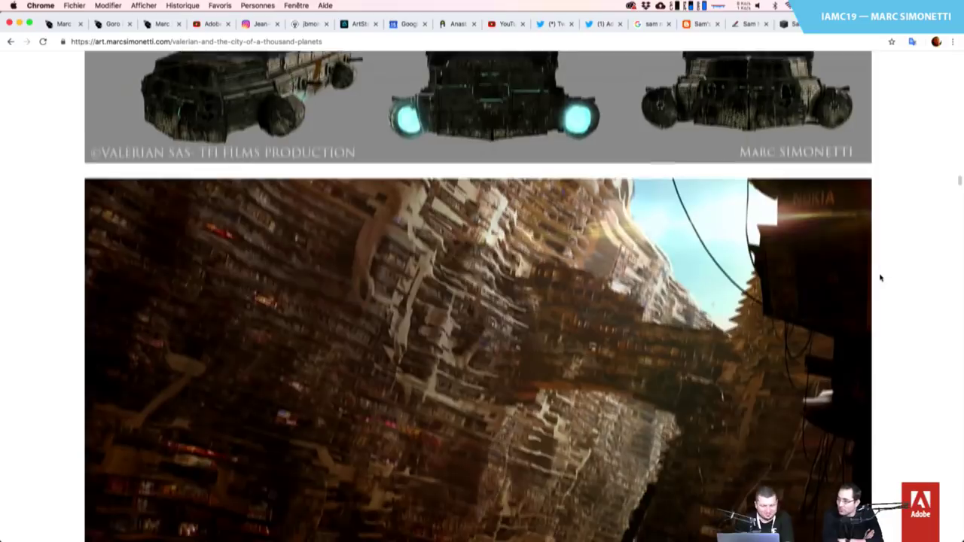
Look through the Valerian concept art below the armoured vehicles, covering the towering city, market street, shop interior, arched bar and Double Gun v02
{"action": "scroll", "coordinate": [880, 278], "scroll_direction": "down", "scroll_amount": 2}
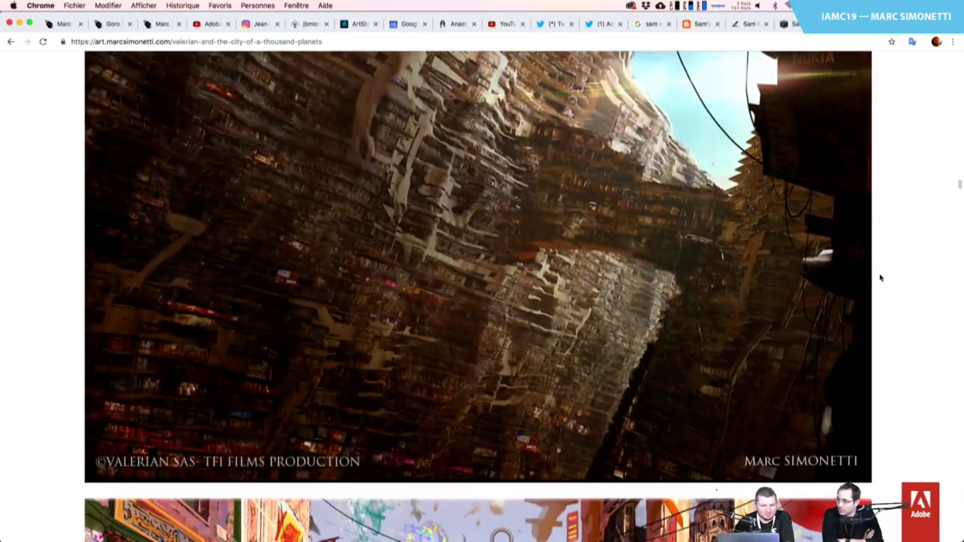
{"action": "scroll", "coordinate": [880, 278], "scroll_direction": "down", "scroll_amount": 6}
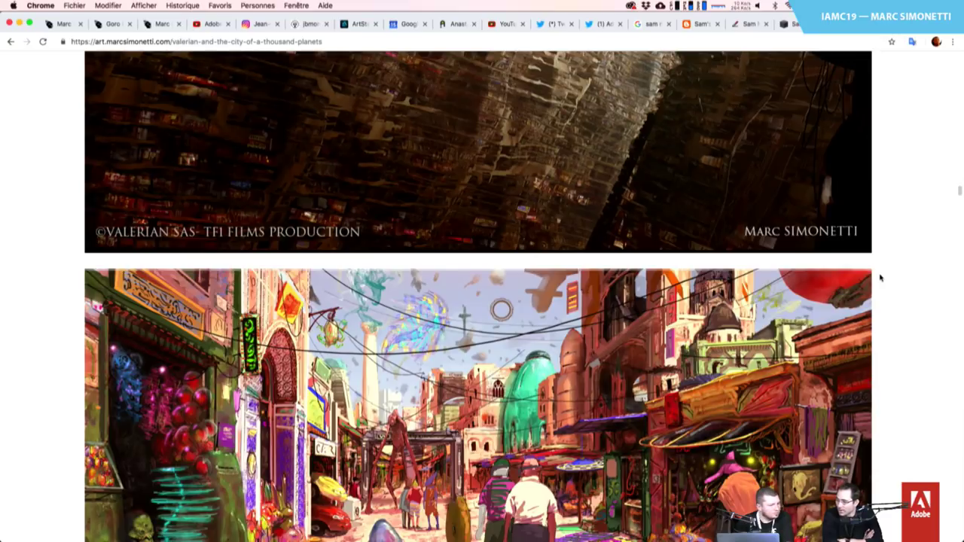
{"action": "scroll", "coordinate": [880, 278], "scroll_direction": "down", "scroll_amount": 3}
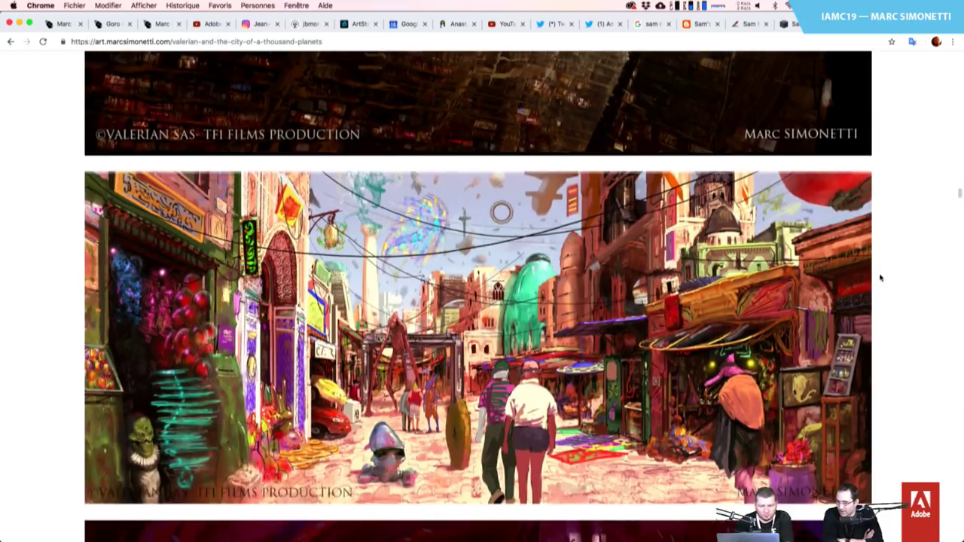
{"action": "scroll", "coordinate": [880, 277], "scroll_direction": "down", "scroll_amount": 5}
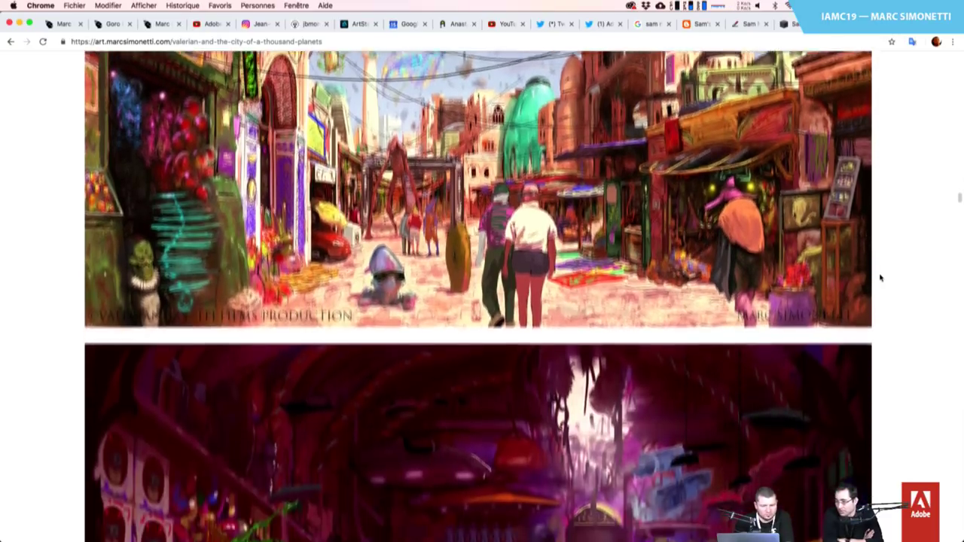
{"action": "scroll", "coordinate": [880, 278], "scroll_direction": "down", "scroll_amount": 8}
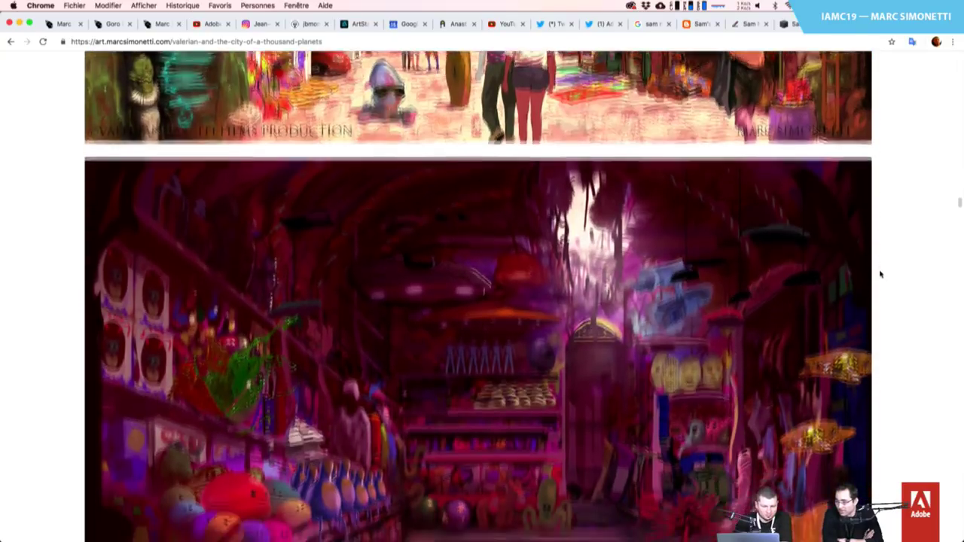
{"action": "scroll", "coordinate": [880, 274], "scroll_direction": "down", "scroll_amount": 2}
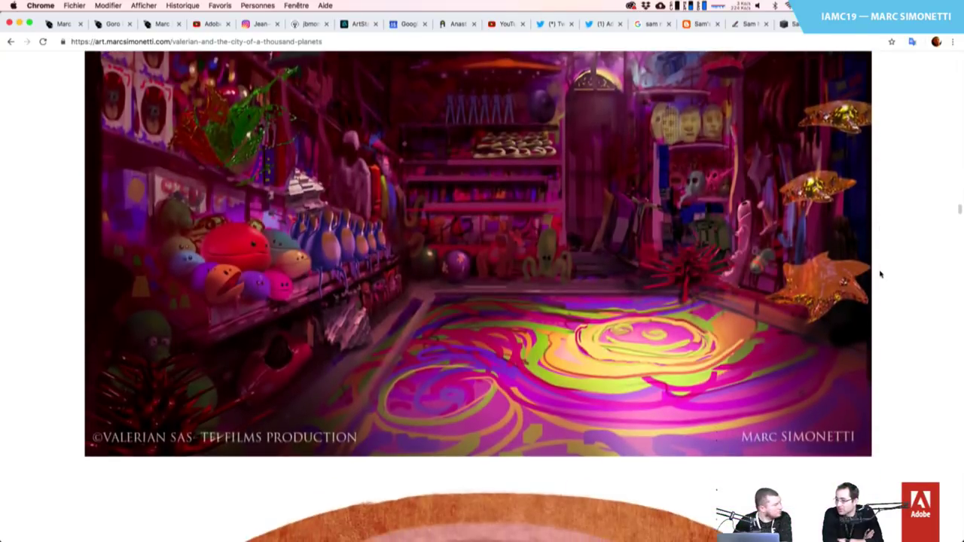
{"action": "scroll", "coordinate": [880, 274], "scroll_direction": "down", "scroll_amount": 8}
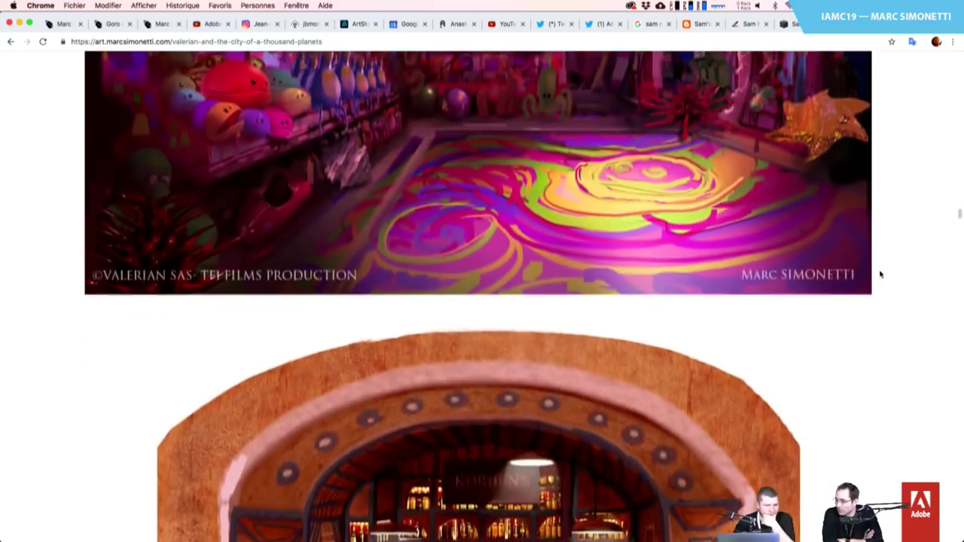
{"action": "scroll", "coordinate": [880, 274], "scroll_direction": "down", "scroll_amount": 4}
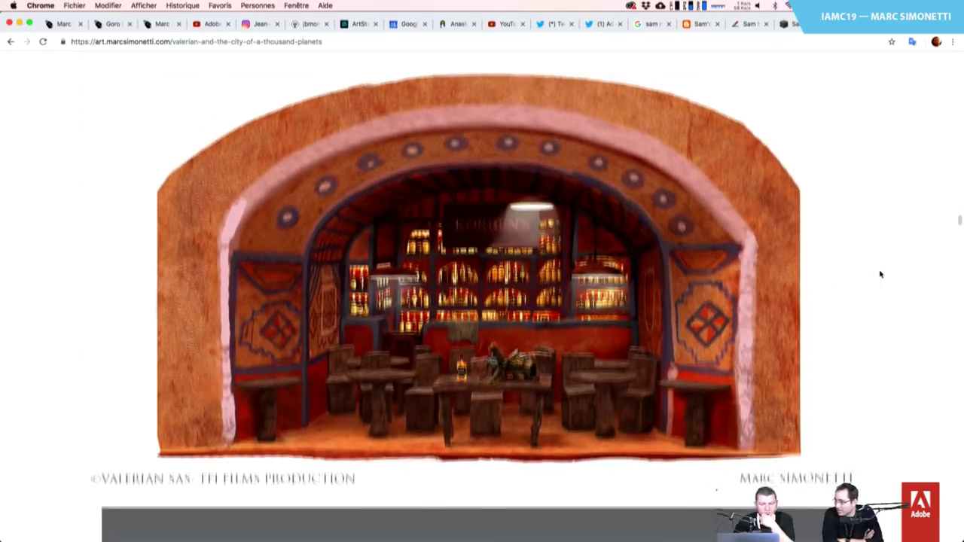
{"action": "scroll", "coordinate": [880, 274], "scroll_direction": "down", "scroll_amount": 7}
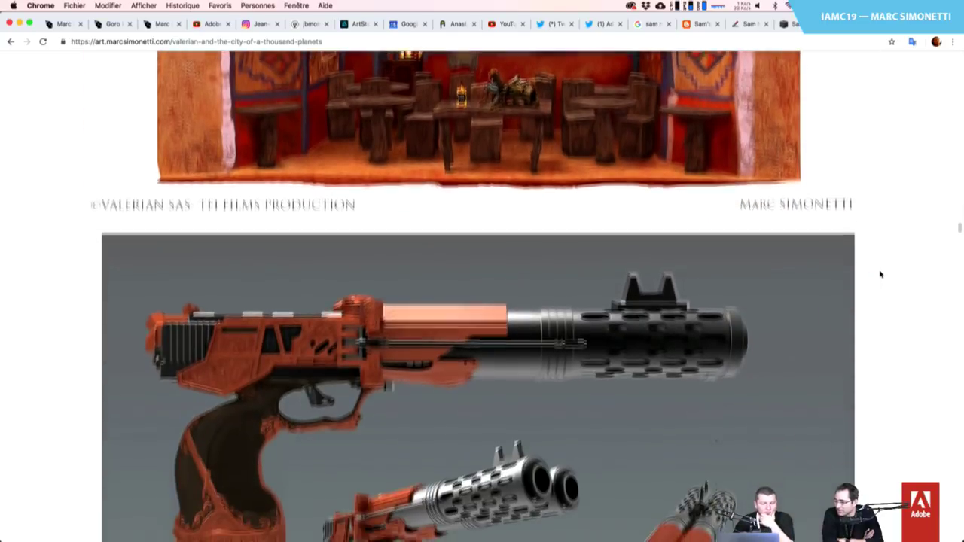
{"action": "scroll", "coordinate": [880, 275], "scroll_direction": "down", "scroll_amount": 7}
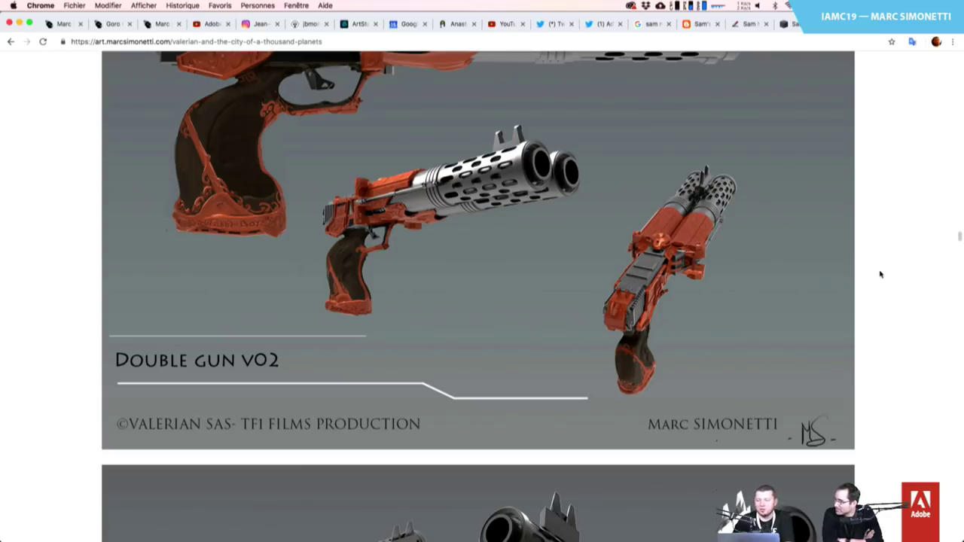
{"action": "scroll", "coordinate": [880, 274], "scroll_direction": "down", "scroll_amount": 8}
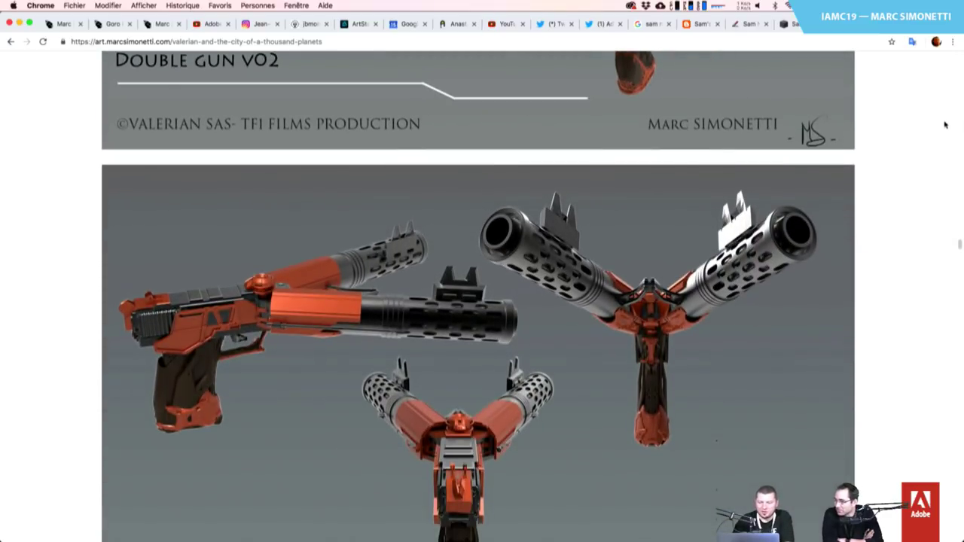
Return to the portfolio overview and open the GRR Martin "a Song of Ice and Fire" project
{"action": "scroll", "coordinate": [940, 124], "scroll_direction": "up", "scroll_amount": 20}
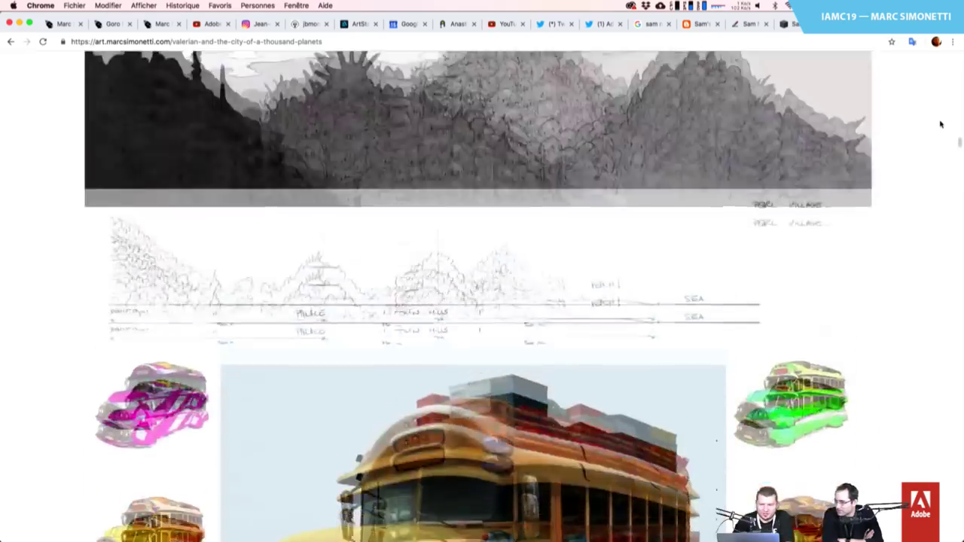
{"action": "scroll", "coordinate": [940, 124], "scroll_direction": "up", "scroll_amount": 15}
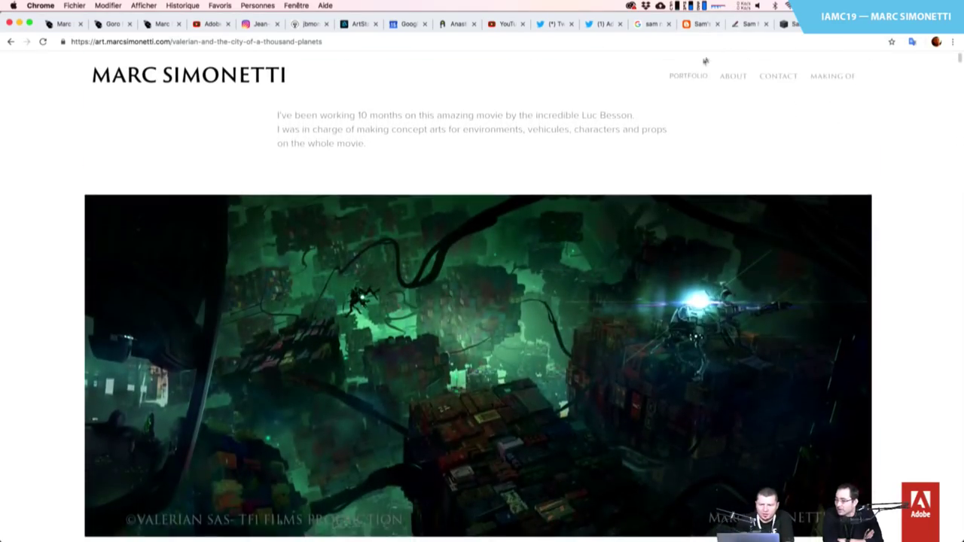
{"action": "left_click", "coordinate": [694, 76]}
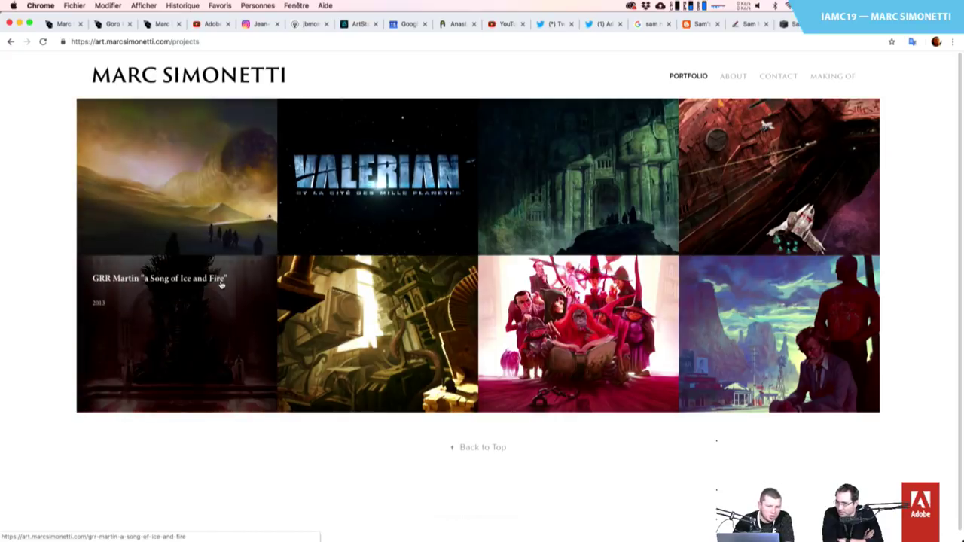
{"action": "left_click", "coordinate": [215, 331]}
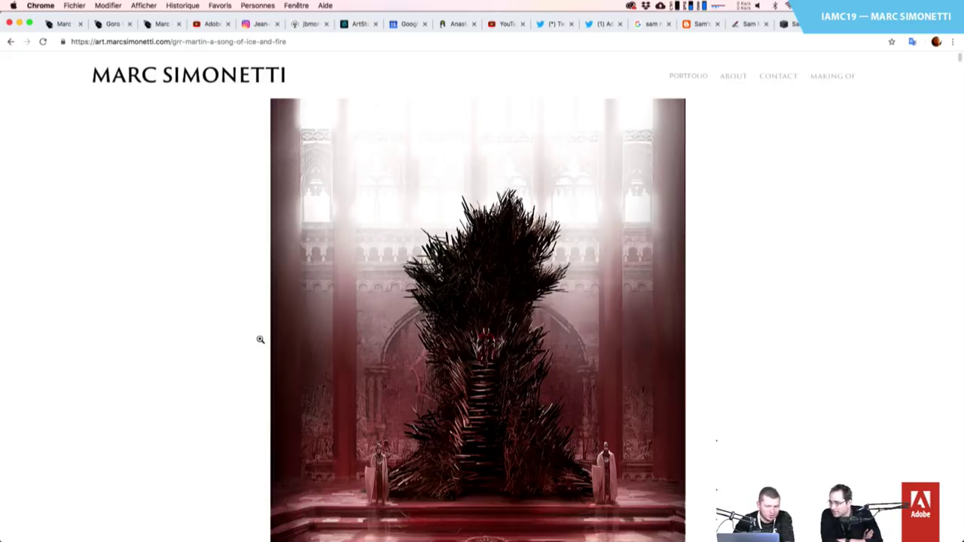
Examine the opening Song of Ice and Fire illustrations, from the throne through the ice wall and giant creature to the snowbound fortress
{"action": "scroll", "coordinate": [260, 339], "scroll_direction": "down", "scroll_amount": 3}
{"action": "scroll", "coordinate": [260, 339], "scroll_direction": "down", "scroll_amount": 5}
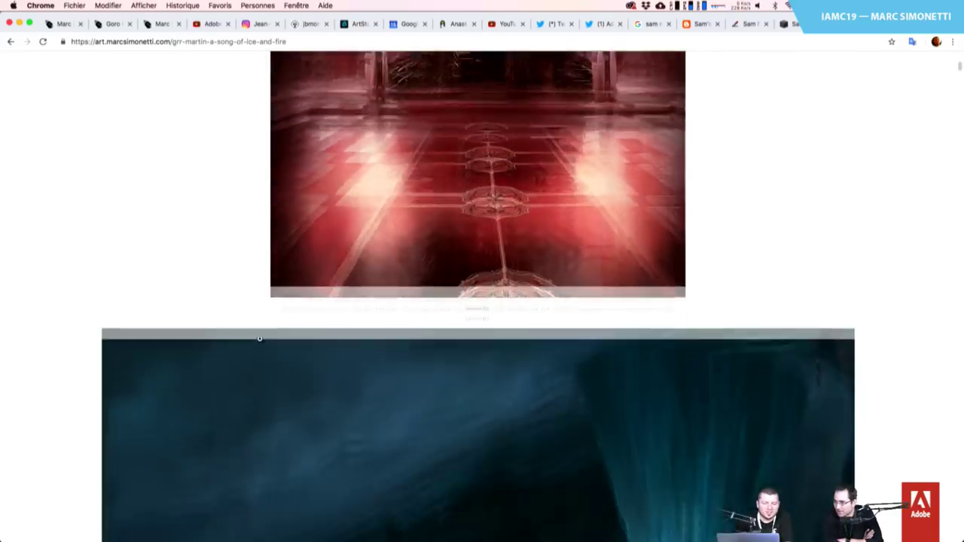
{"action": "scroll", "coordinate": [260, 339], "scroll_direction": "down", "scroll_amount": 8}
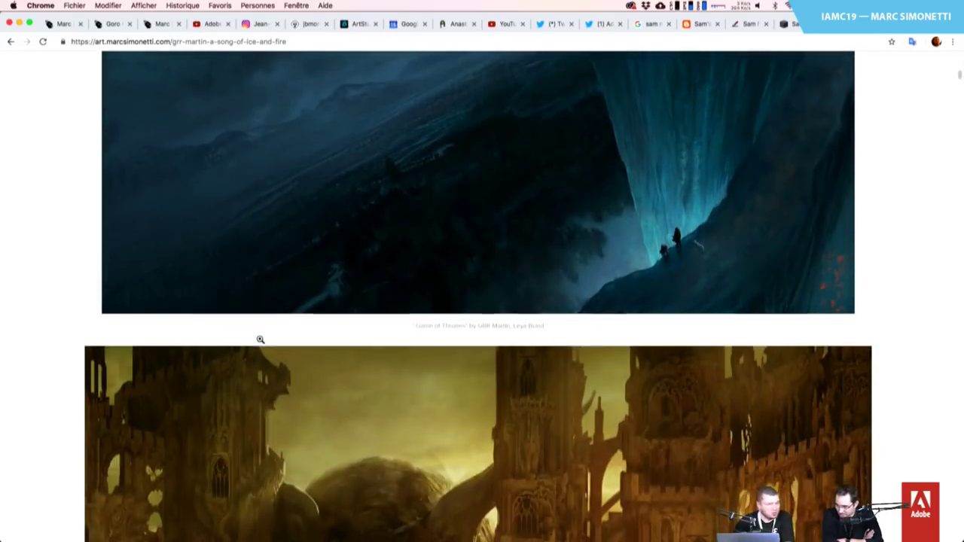
{"action": "scroll", "coordinate": [260, 341], "scroll_direction": "down", "scroll_amount": 5}
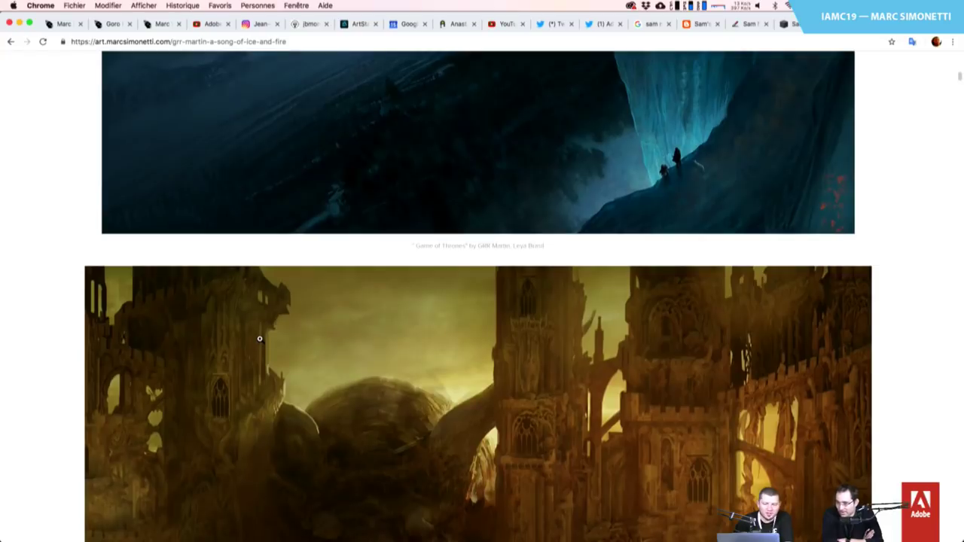
{"action": "scroll", "coordinate": [260, 339], "scroll_direction": "down", "scroll_amount": 3}
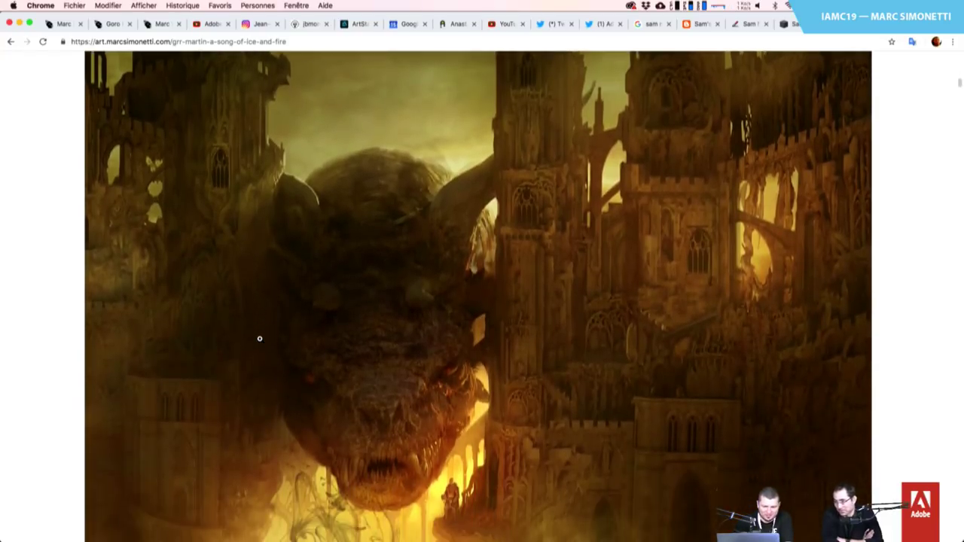
{"action": "scroll", "coordinate": [260, 339], "scroll_direction": "down", "scroll_amount": 1}
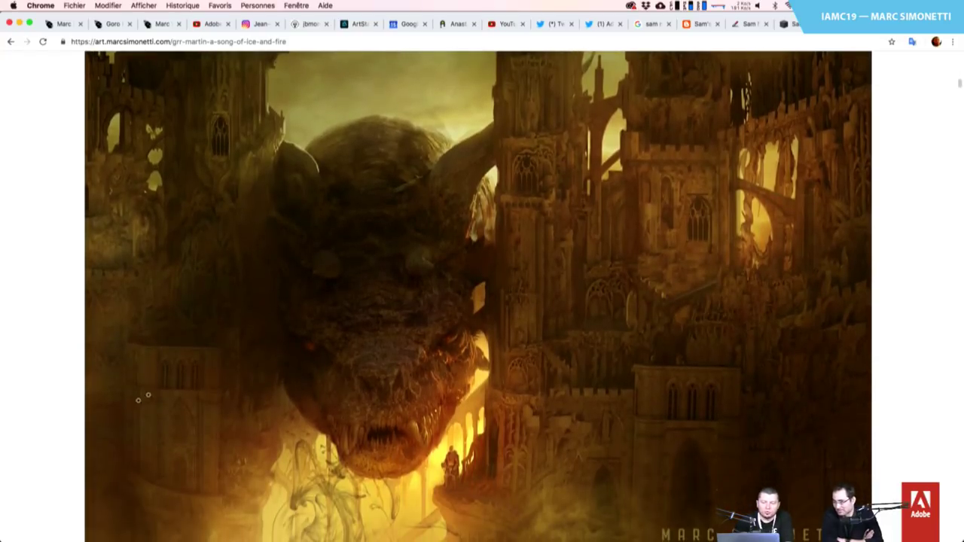
{"action": "scroll", "coordinate": [84, 432], "scroll_direction": "down", "scroll_amount": 7}
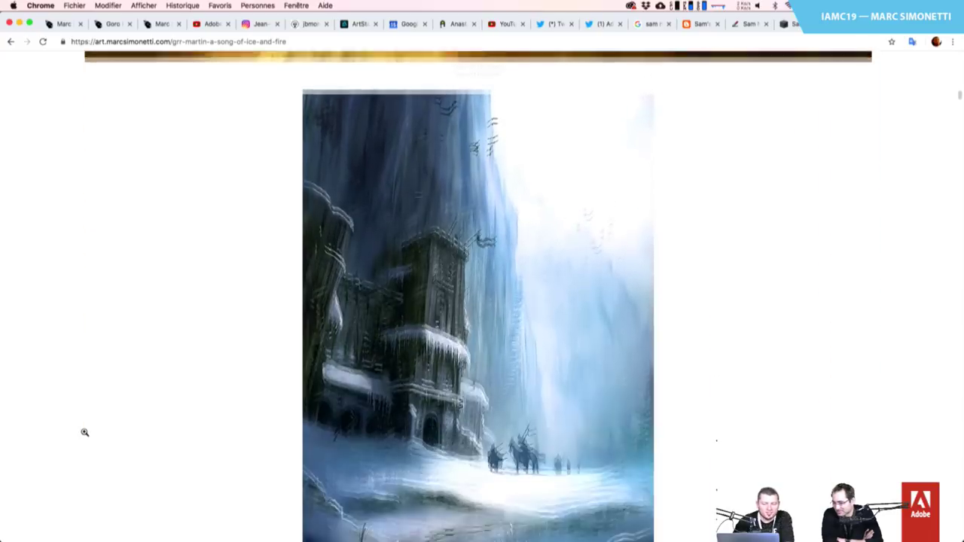
{"action": "scroll", "coordinate": [84, 433], "scroll_direction": "down", "scroll_amount": 3}
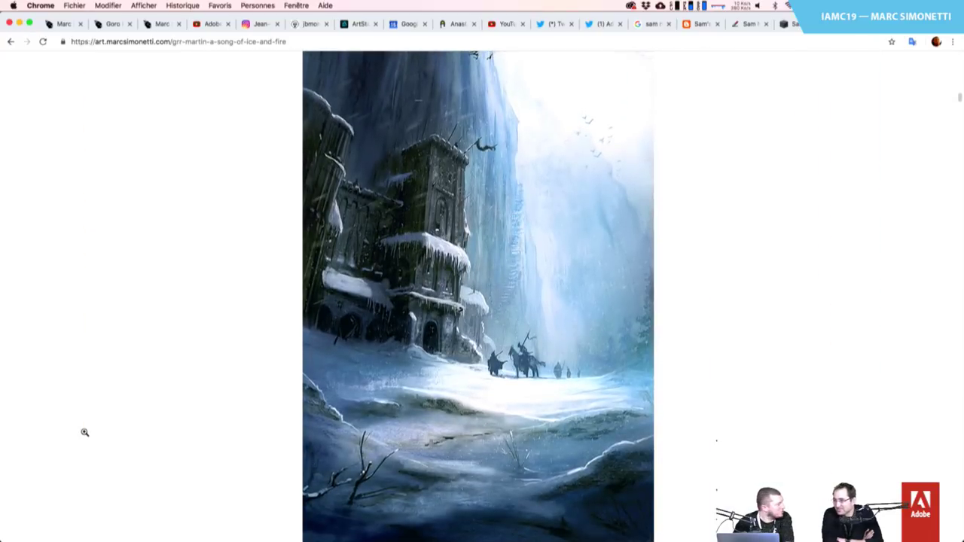
Examine the two "A Clash of Kings" illustrations, the dragon-shaped castle and the green city with the arched gate
{"action": "scroll", "coordinate": [84, 432], "scroll_direction": "down", "scroll_amount": 10}
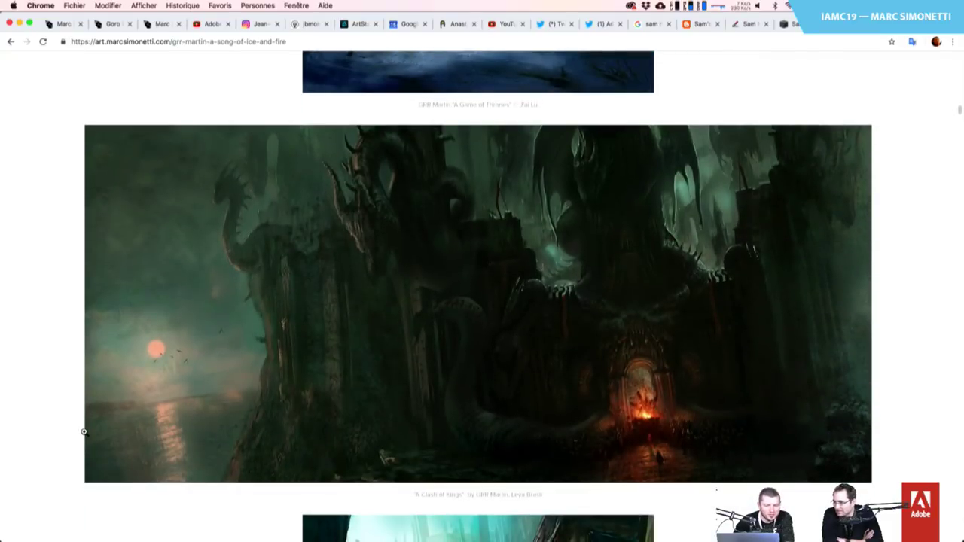
{"action": "scroll", "coordinate": [84, 432], "scroll_direction": "down", "scroll_amount": 1}
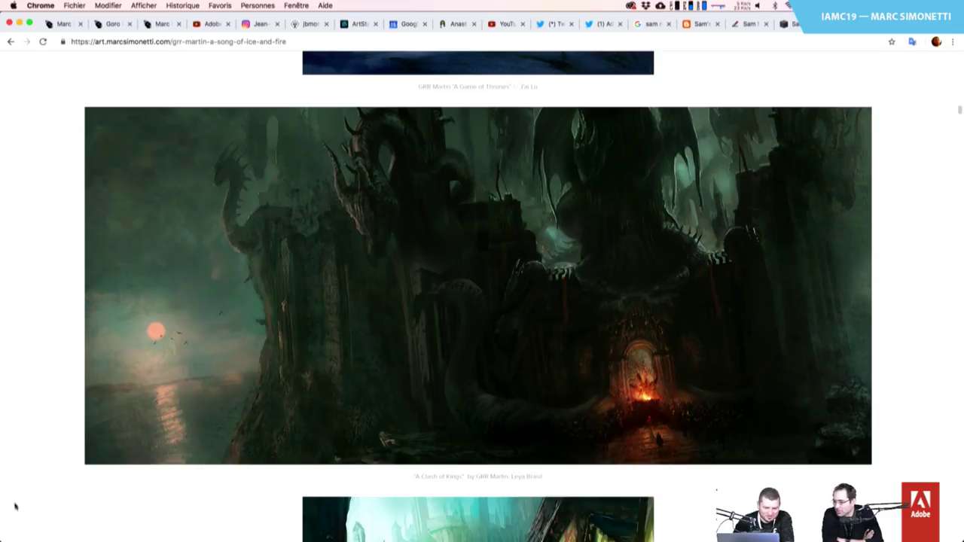
{"action": "scroll", "coordinate": [58, 504], "scroll_direction": "down", "scroll_amount": 2}
{"action": "scroll", "coordinate": [58, 504], "scroll_direction": "up", "scroll_amount": 2}
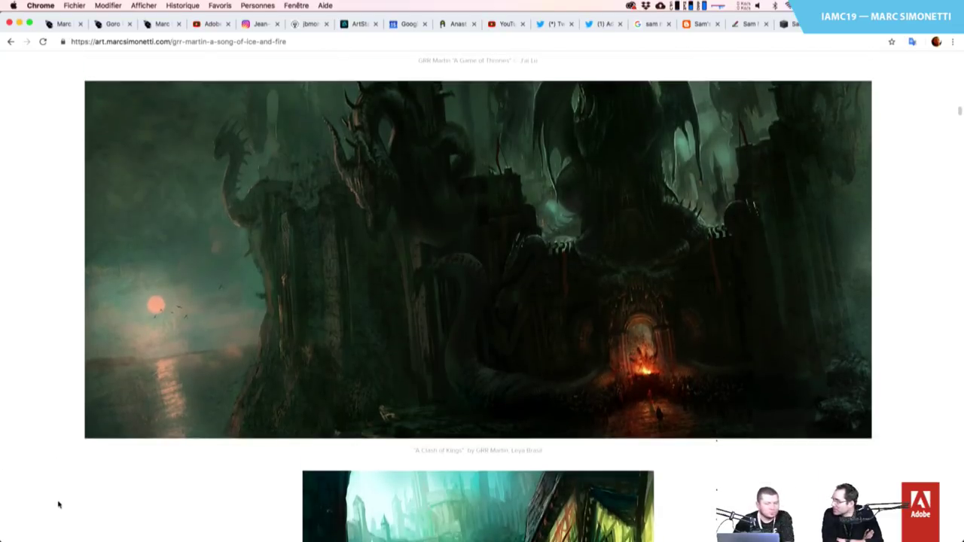
{"action": "scroll", "coordinate": [58, 504], "scroll_direction": "down", "scroll_amount": 8}
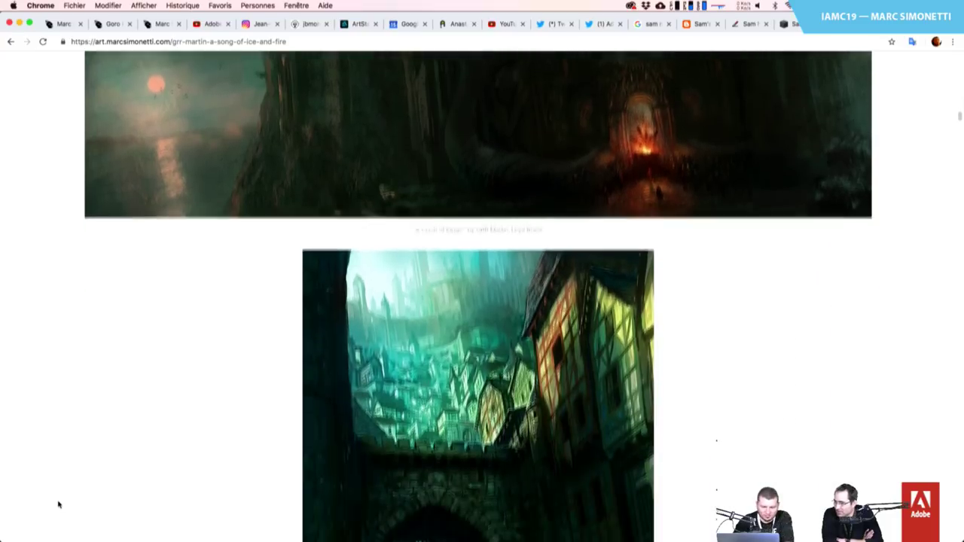
{"action": "scroll", "coordinate": [58, 504], "scroll_direction": "down", "scroll_amount": 5}
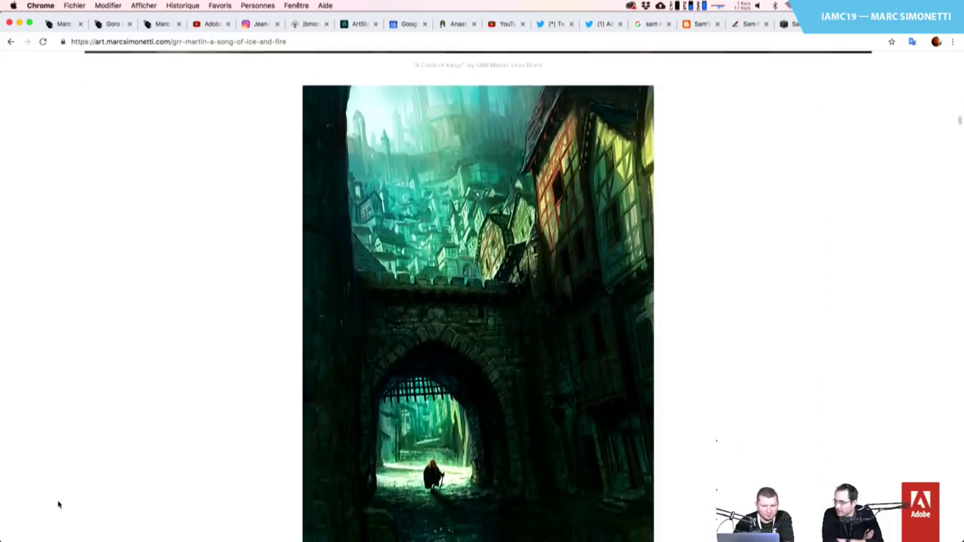
{"action": "scroll", "coordinate": [58, 503], "scroll_direction": "down", "scroll_amount": 2}
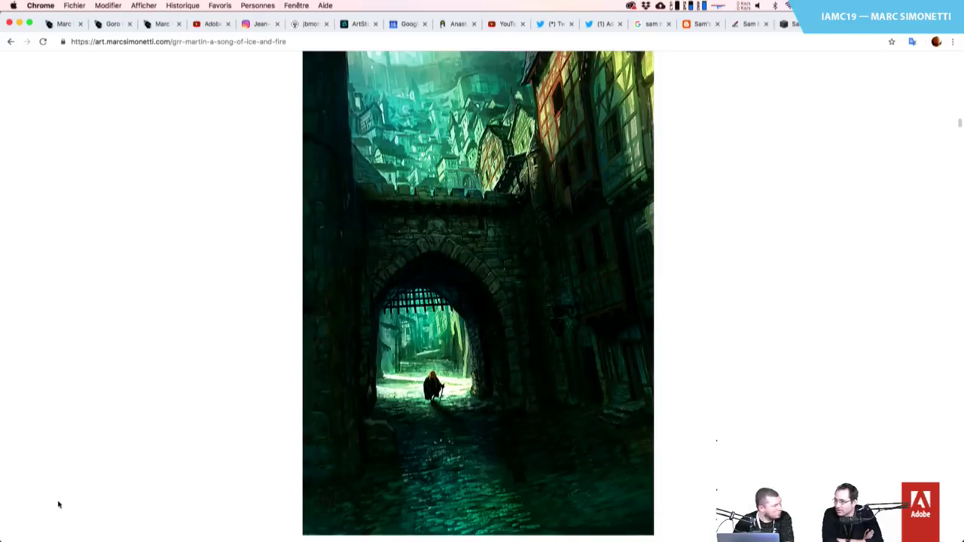
Examine the "A Storm of Swords" illustration of the rainy castle and bridge, down to the start of the forest image
{"action": "scroll", "coordinate": [58, 504], "scroll_direction": "down", "scroll_amount": 12}
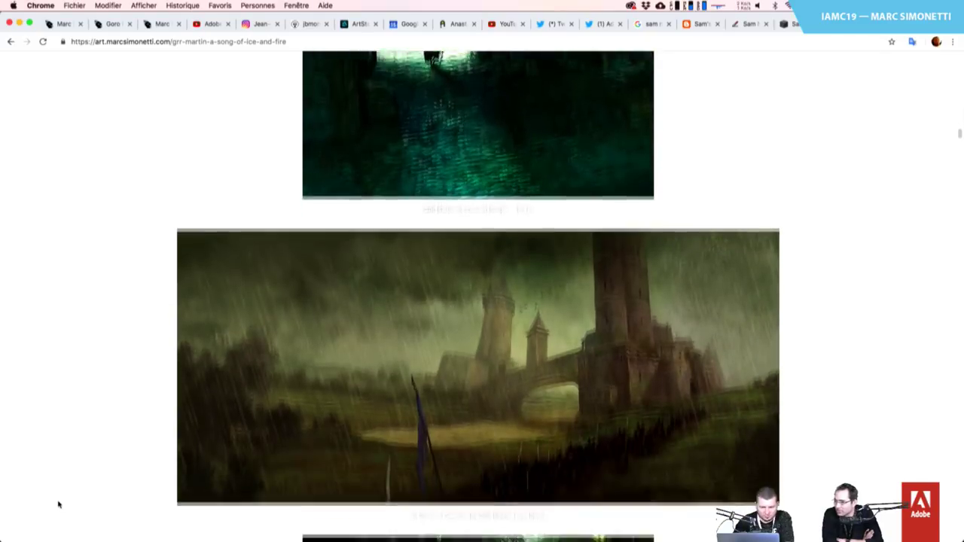
{"action": "scroll", "coordinate": [58, 503], "scroll_direction": "down", "scroll_amount": 1}
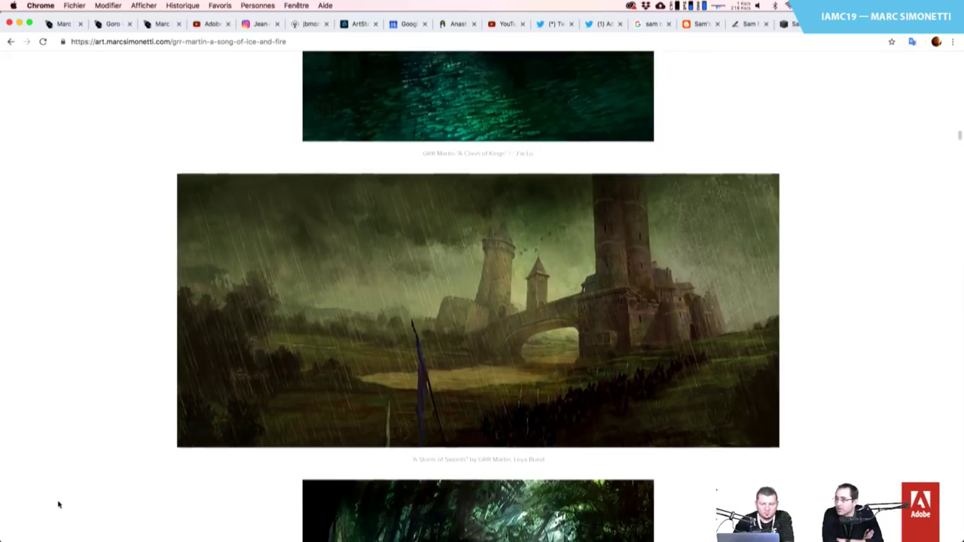
{"action": "scroll", "coordinate": [58, 504], "scroll_direction": "up", "scroll_amount": 1}
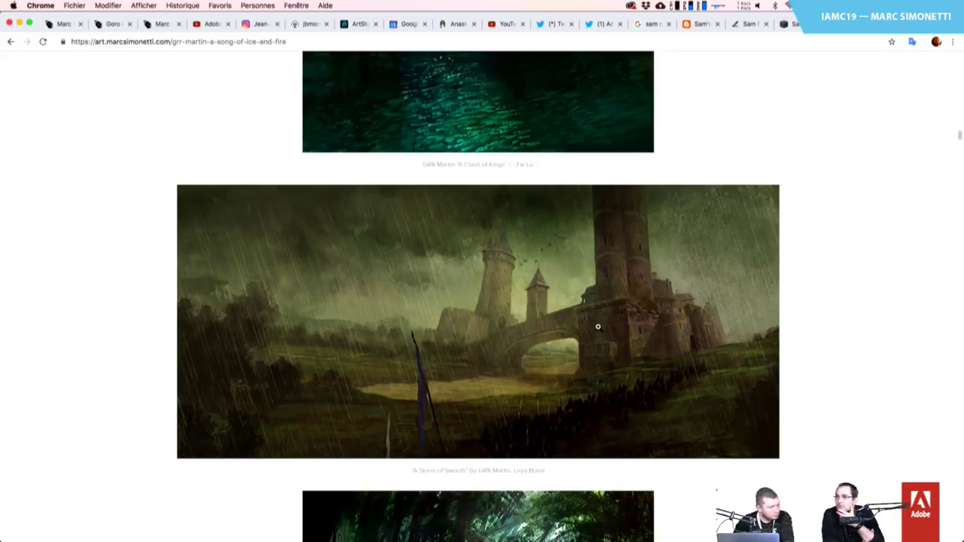
{"action": "scroll", "coordinate": [652, 358], "scroll_direction": "down", "scroll_amount": 1}
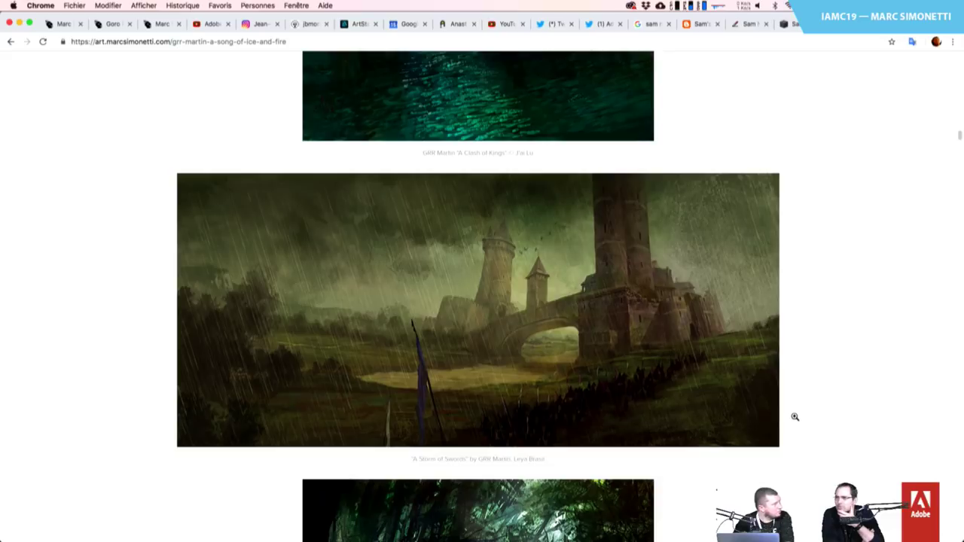
{"action": "scroll", "coordinate": [794, 416], "scroll_direction": "down", "scroll_amount": 3}
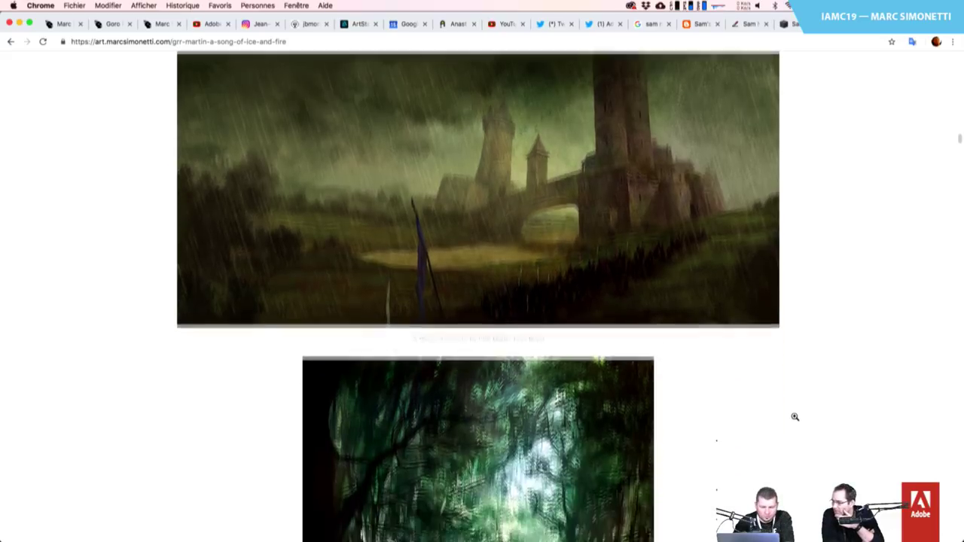
{"action": "scroll", "coordinate": [795, 416], "scroll_direction": "up", "scroll_amount": 1}
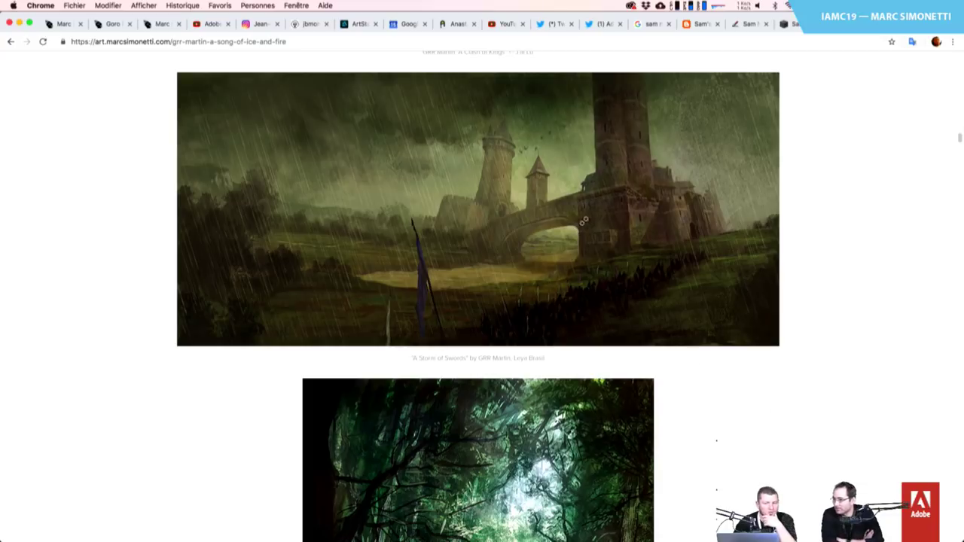
{"action": "scroll", "coordinate": [622, 229], "scroll_direction": "down", "scroll_amount": 1}
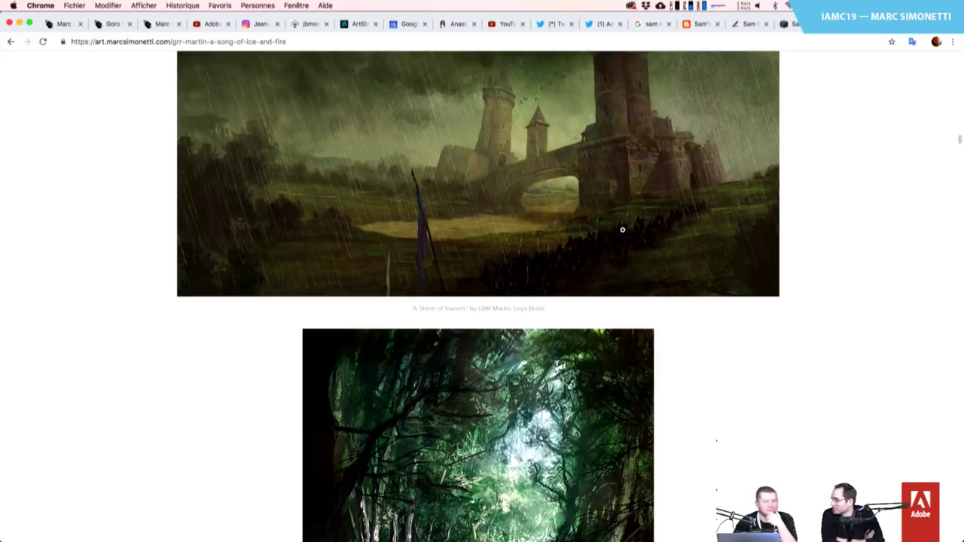
Examine the illustrations of figures wading through the dark forest swamp and the knight on horseback facing the sunset castle
{"action": "scroll", "coordinate": [622, 229], "scroll_direction": "down", "scroll_amount": 5}
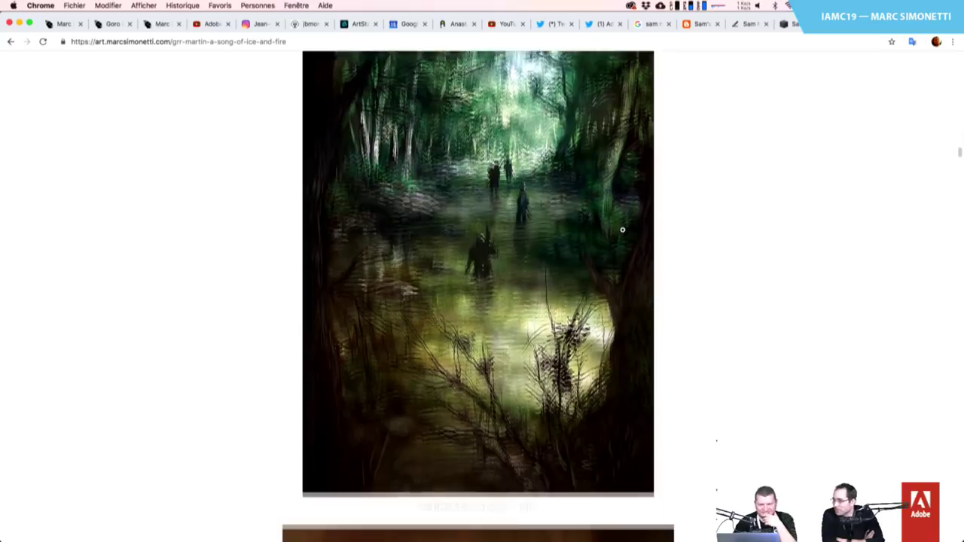
{"action": "scroll", "coordinate": [622, 229], "scroll_direction": "down", "scroll_amount": 5}
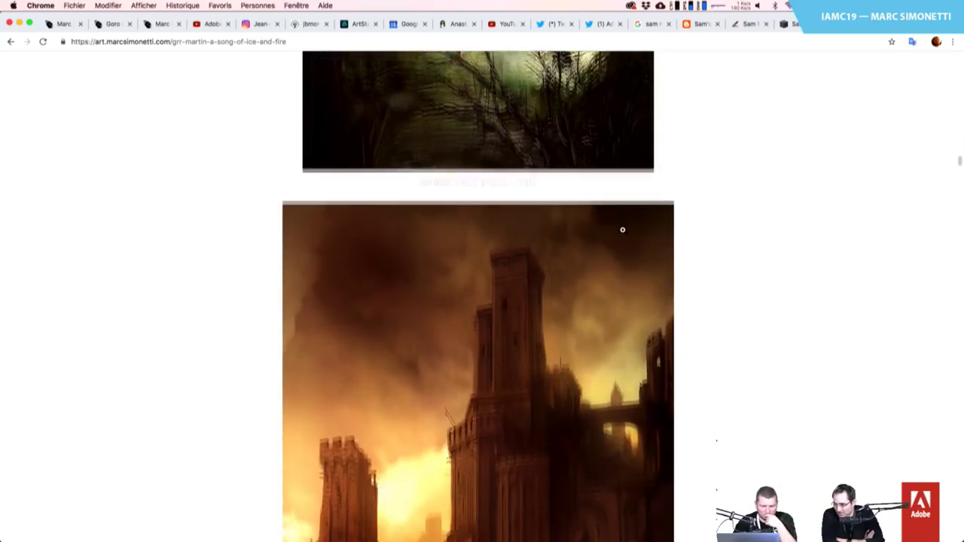
{"action": "scroll", "coordinate": [622, 229], "scroll_direction": "down", "scroll_amount": 3}
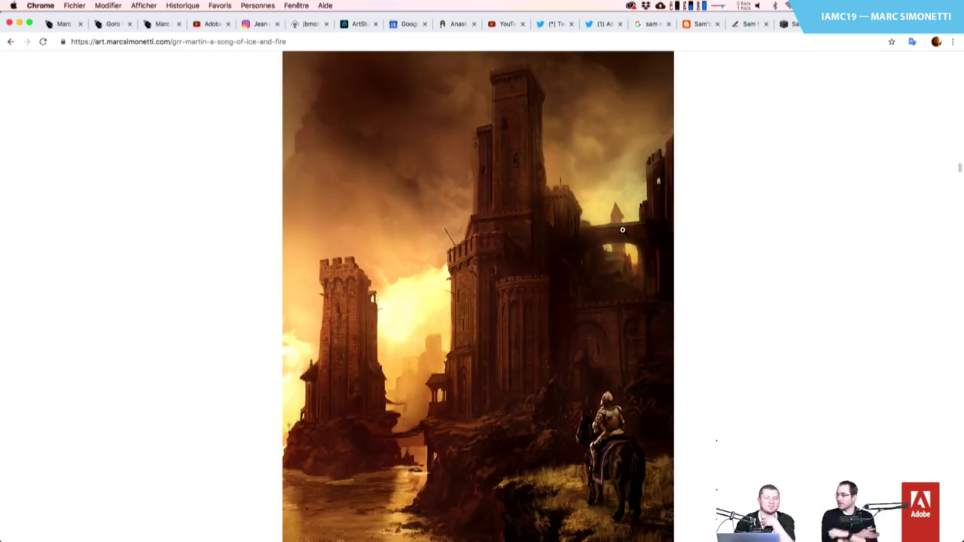
{"action": "scroll", "coordinate": [622, 229], "scroll_direction": "down", "scroll_amount": 5}
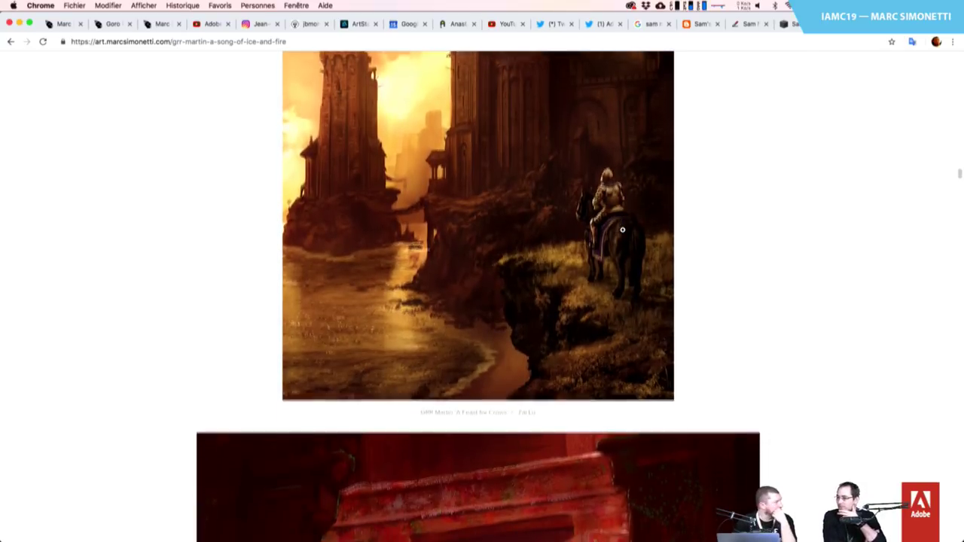
Examine the red "Dance with Dragons" illustration, from the columns down the grand staircase to its base
{"action": "scroll", "coordinate": [622, 229], "scroll_direction": "down", "scroll_amount": 8}
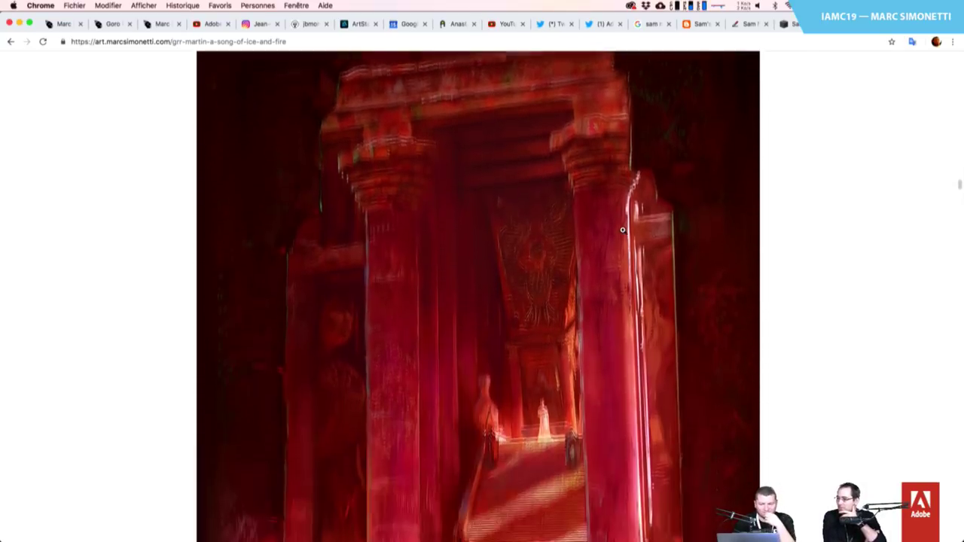
{"action": "scroll", "coordinate": [622, 229], "scroll_direction": "down", "scroll_amount": 4}
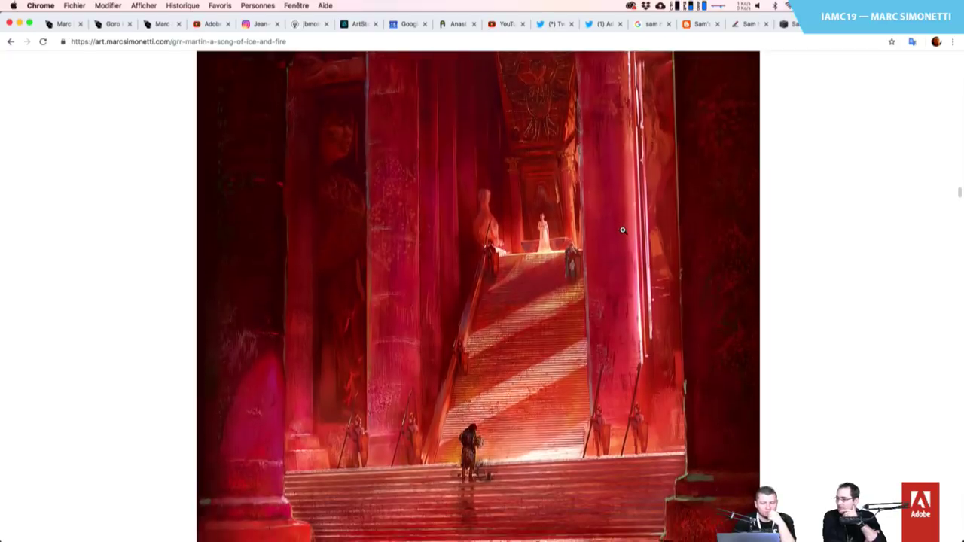
{"action": "scroll", "coordinate": [622, 228], "scroll_direction": "down", "scroll_amount": 2}
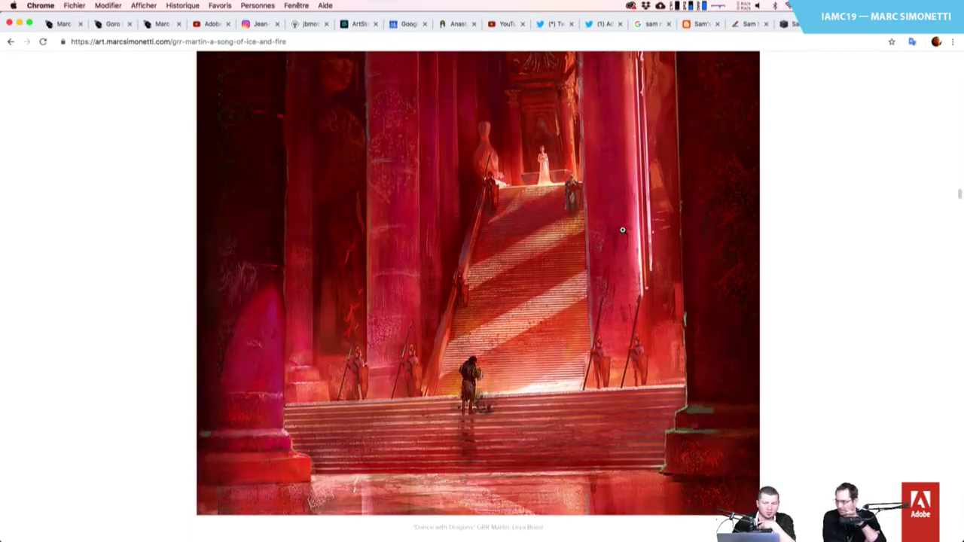
{"action": "scroll", "coordinate": [622, 229], "scroll_direction": "down", "scroll_amount": 5}
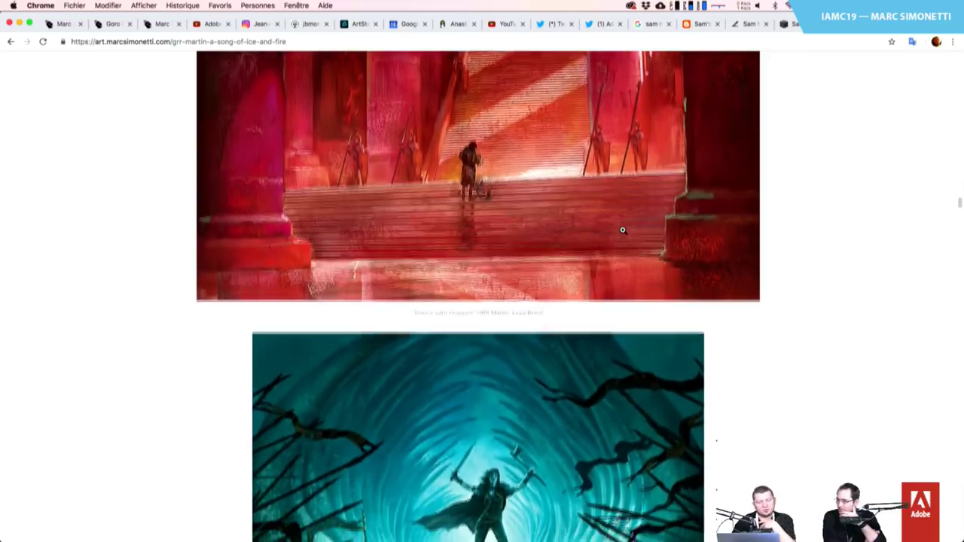
Examine the teal "The Kingsmoot" calendar illustration and the root-bound figure facing the red-cloaked visitor
{"action": "scroll", "coordinate": [622, 230], "scroll_direction": "down", "scroll_amount": 2}
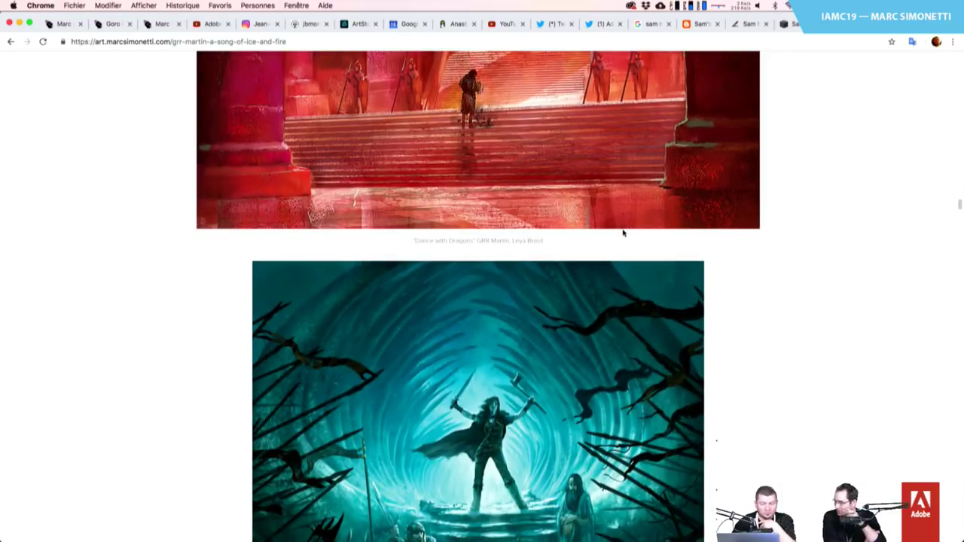
{"action": "scroll", "coordinate": [622, 232], "scroll_direction": "down", "scroll_amount": 6}
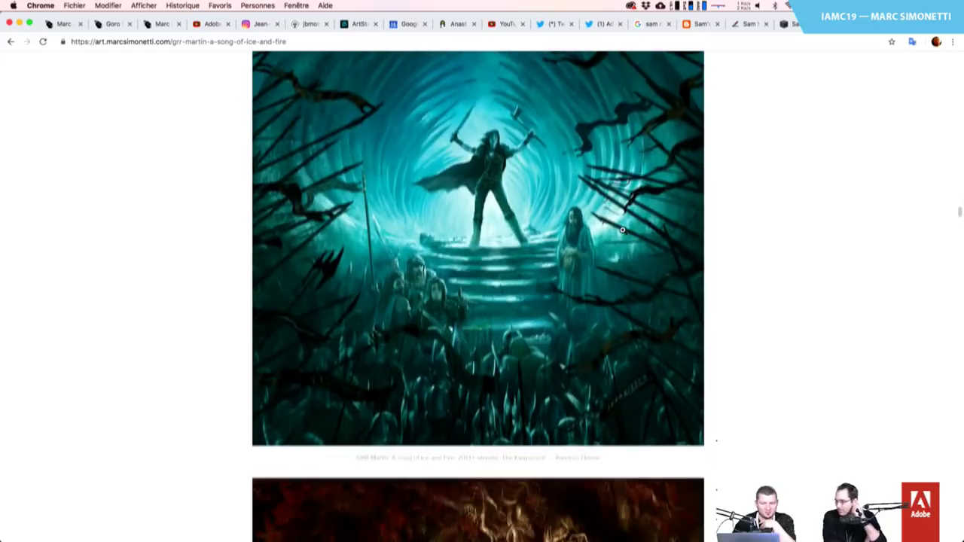
{"action": "scroll", "coordinate": [622, 229], "scroll_direction": "down", "scroll_amount": 7}
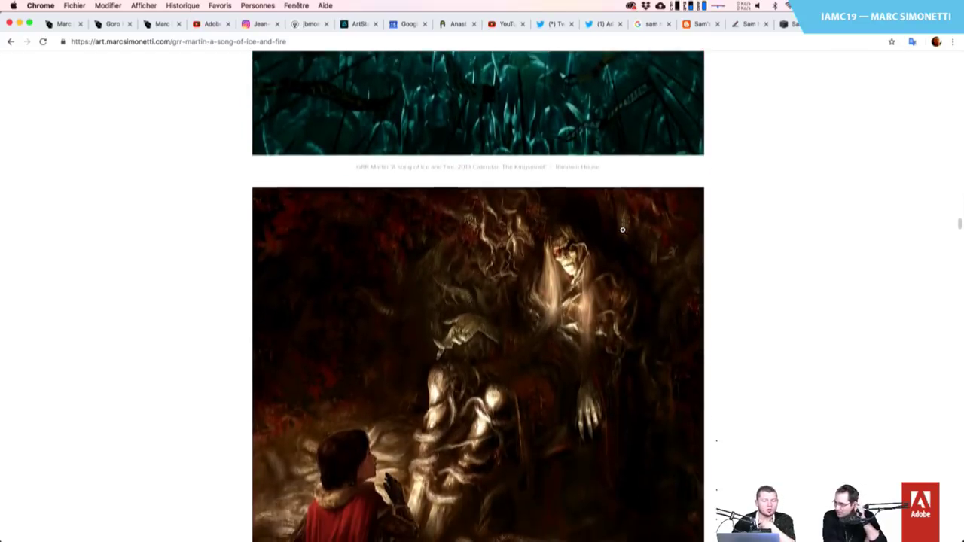
{"action": "scroll", "coordinate": [622, 230], "scroll_direction": "down", "scroll_amount": 1}
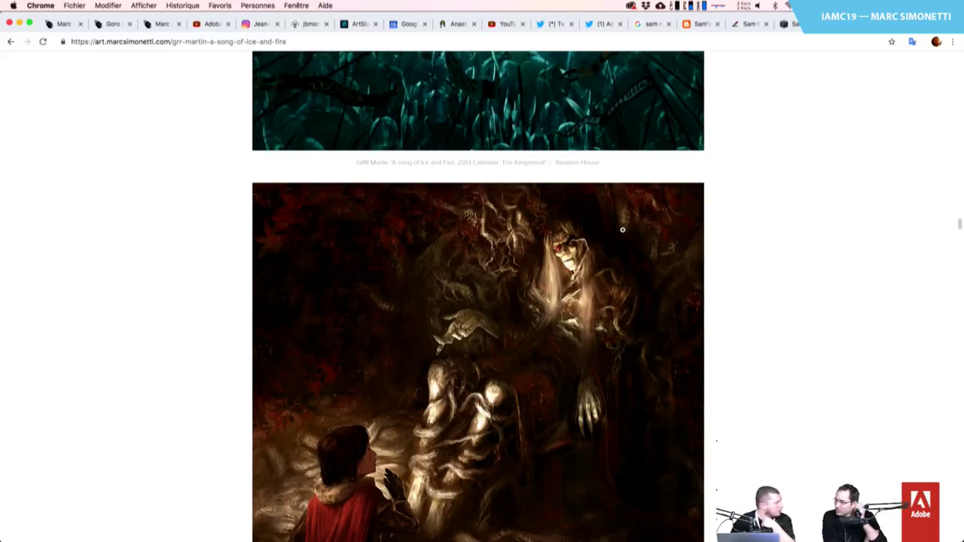
Return to the portfolio overview and open the "Dune by Frank Herbert" project
{"action": "scroll", "coordinate": [622, 229], "scroll_direction": "up", "scroll_amount": 20}
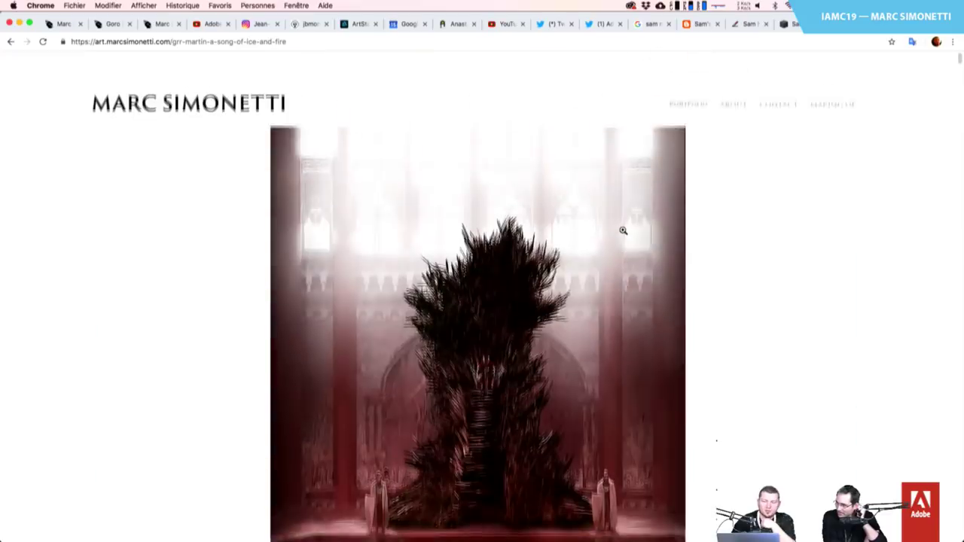
{"action": "left_click", "coordinate": [687, 76]}
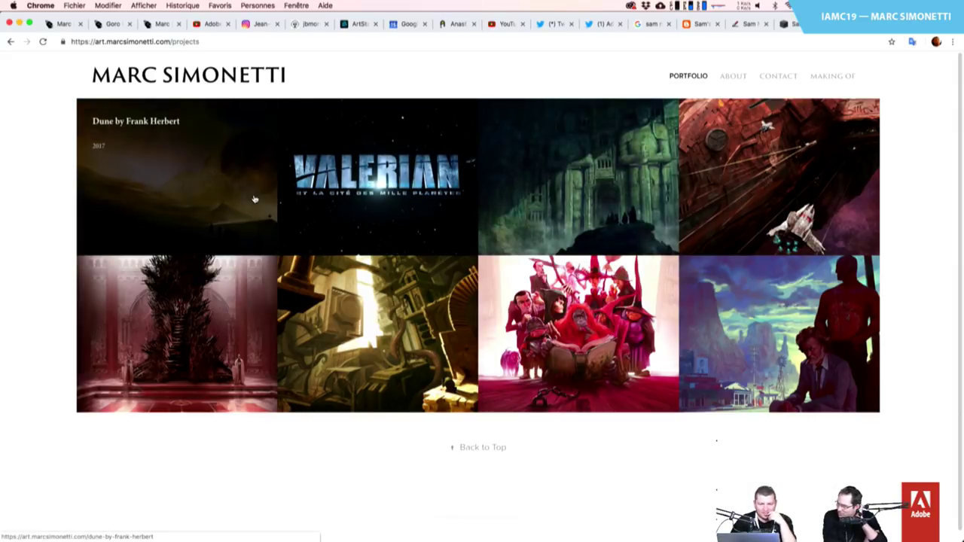
{"action": "left_click", "coordinate": [254, 198]}
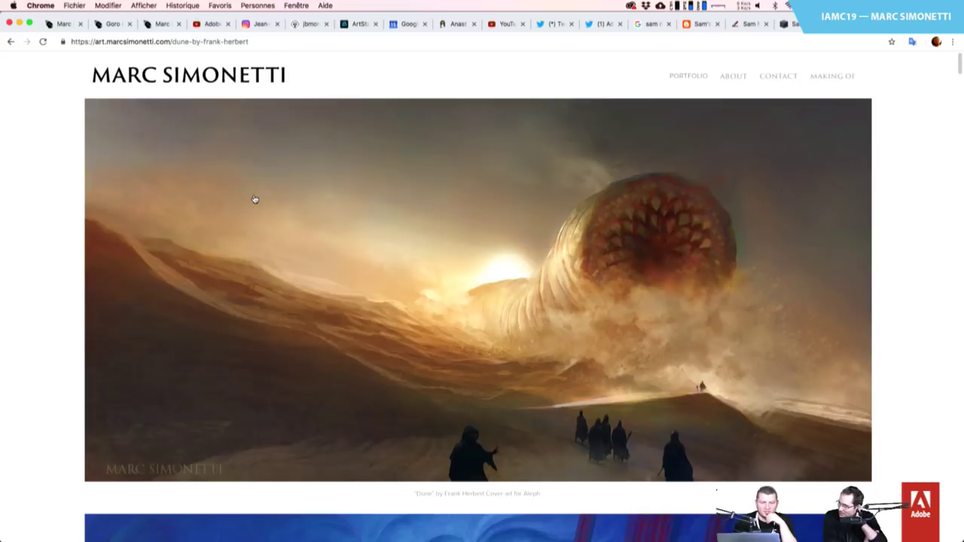
Examine the "Dune" cover art of the giant sandworm rising before the robed figures
{"action": "scroll", "coordinate": [254, 199], "scroll_direction": "down", "scroll_amount": 2}
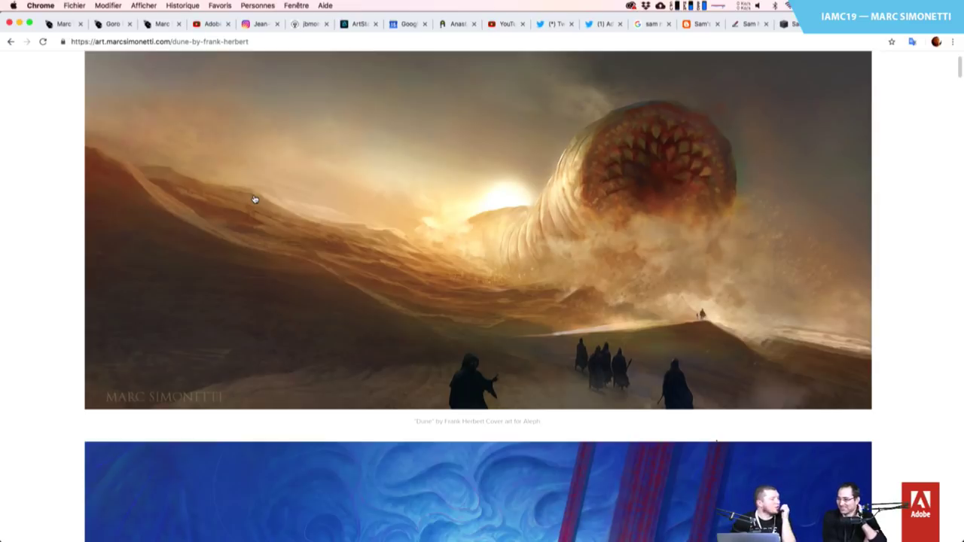
{"action": "scroll", "coordinate": [254, 200], "scroll_direction": "up", "scroll_amount": 2}
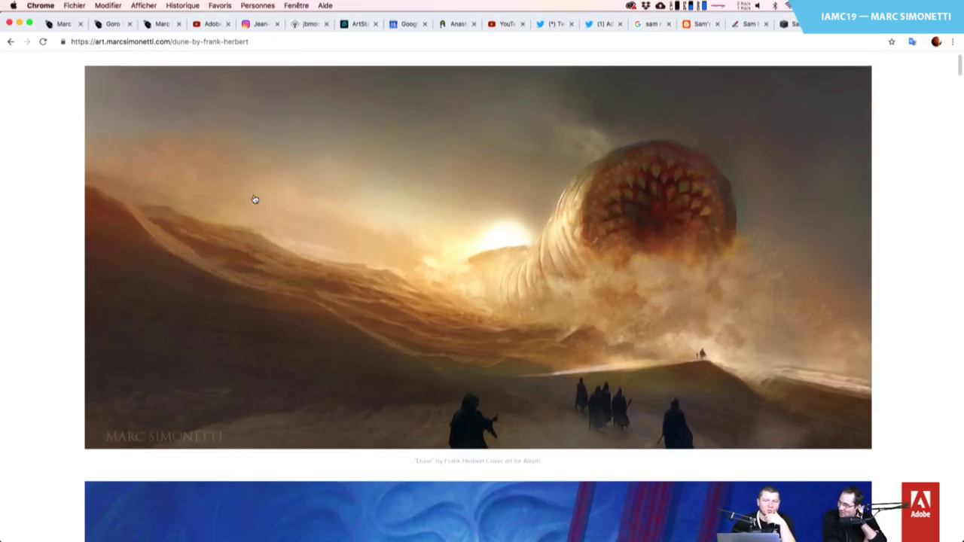
{"action": "scroll", "coordinate": [255, 200], "scroll_direction": "up", "scroll_amount": 1}
{"action": "scroll", "coordinate": [254, 200], "scroll_direction": "down", "scroll_amount": 1}
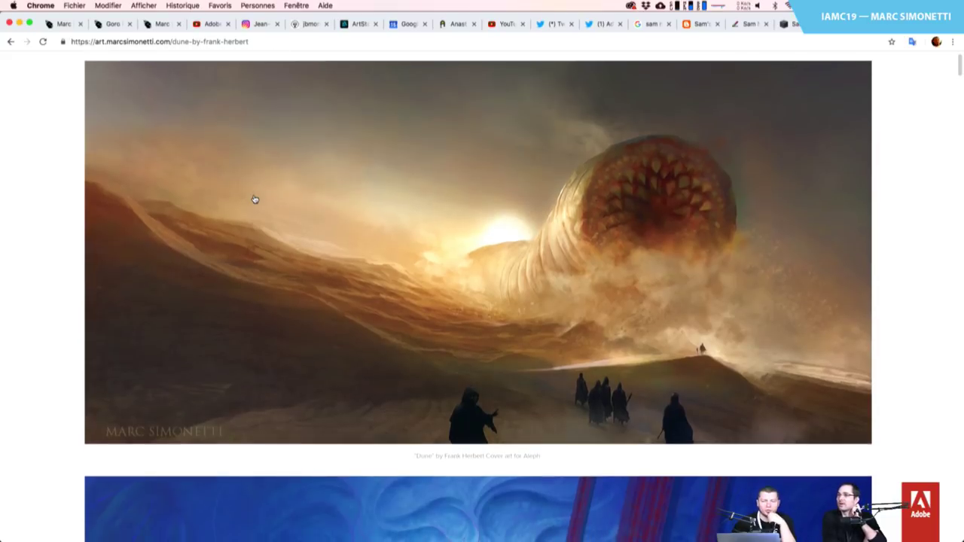
{"action": "scroll", "coordinate": [255, 199], "scroll_direction": "down", "scroll_amount": 1}
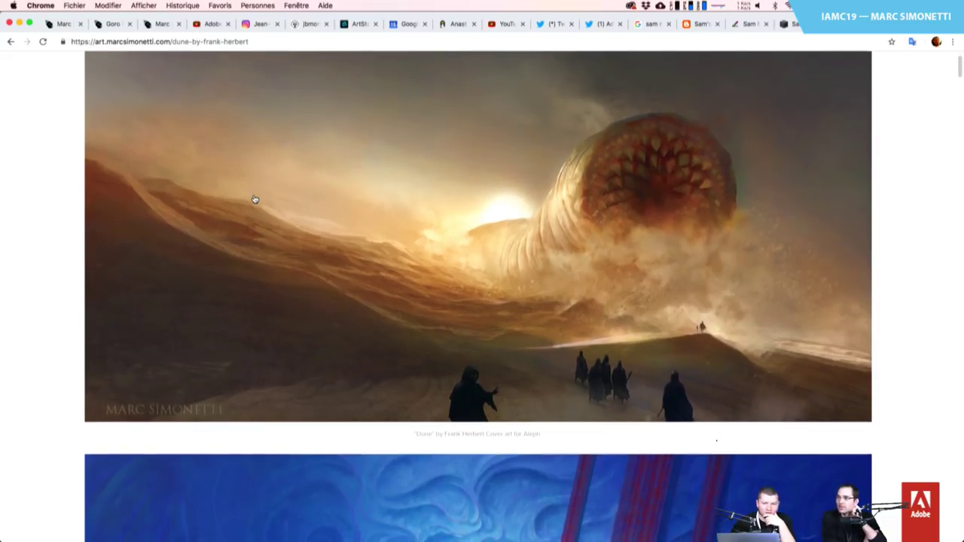
{"action": "scroll", "coordinate": [254, 200], "scroll_direction": "down", "scroll_amount": 4}
{"action": "scroll", "coordinate": [254, 199], "scroll_direction": "up", "scroll_amount": 2}
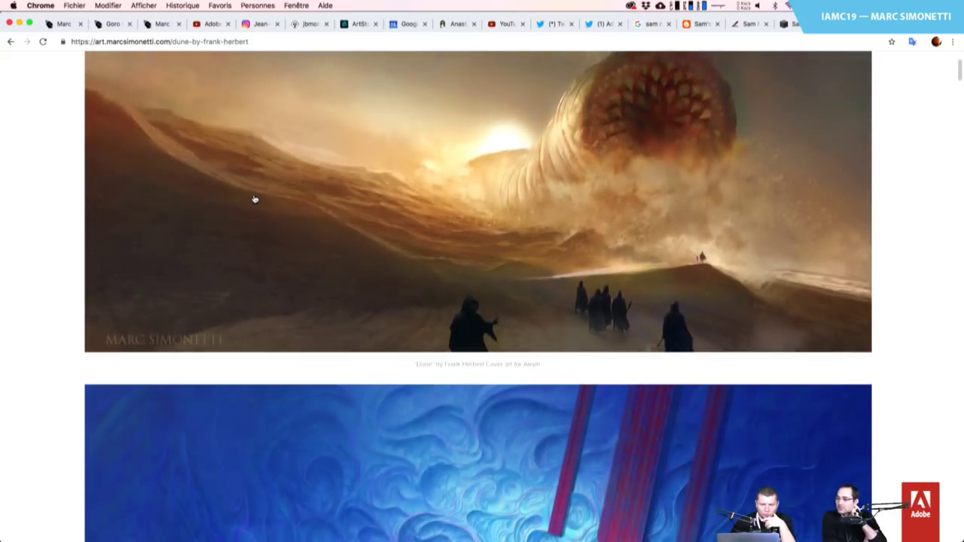
Examine the blue "Dune Messiah" illustration and the crimson "Children of Dune" illustration with the hooded figures
{"action": "scroll", "coordinate": [254, 200], "scroll_direction": "down", "scroll_amount": 5}
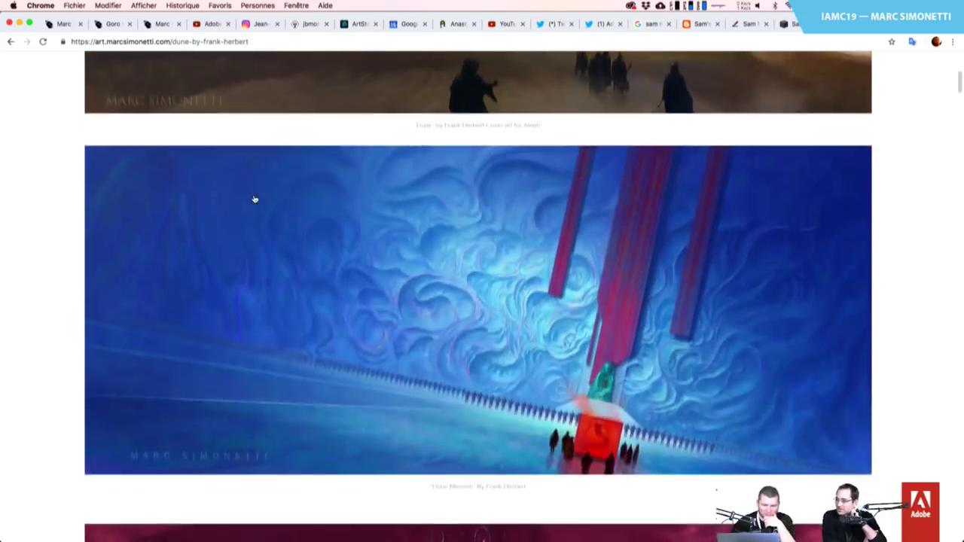
{"action": "scroll", "coordinate": [254, 200], "scroll_direction": "down", "scroll_amount": 5}
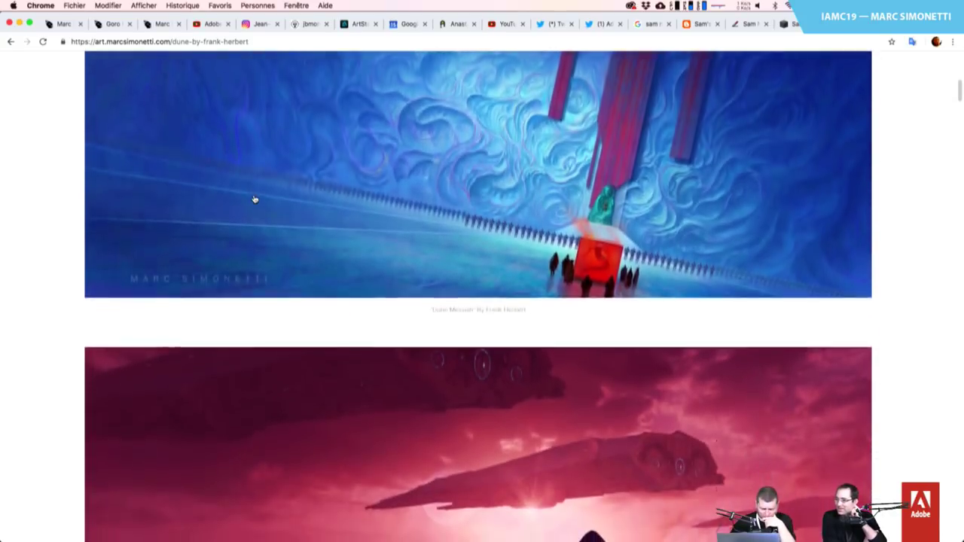
{"action": "scroll", "coordinate": [255, 199], "scroll_direction": "down", "scroll_amount": 6}
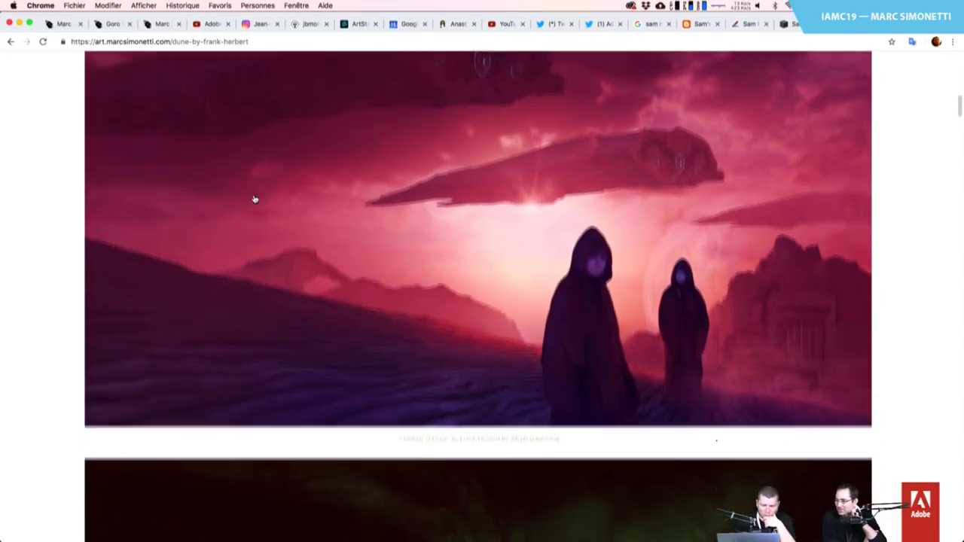
Examine the green cave illustration of the worm-bodied figure on its floating platform, down to the start of the golden hall
{"action": "scroll", "coordinate": [254, 200], "scroll_direction": "down", "scroll_amount": 5}
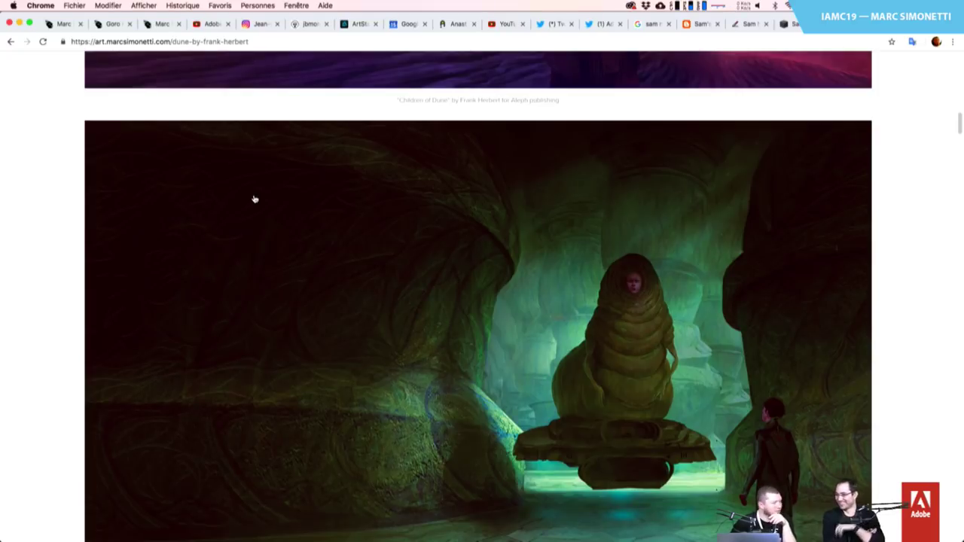
{"action": "scroll", "coordinate": [255, 199], "scroll_direction": "down", "scroll_amount": 4}
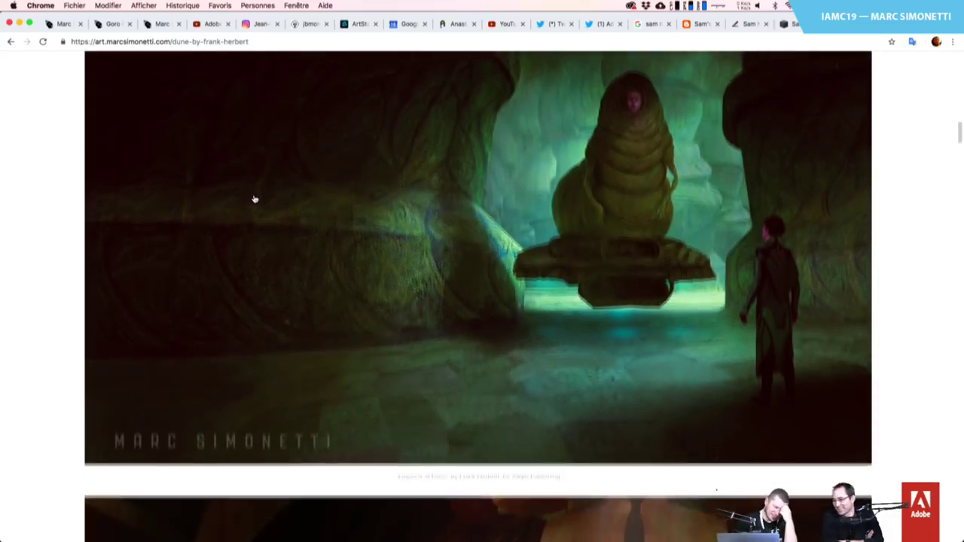
{"action": "scroll", "coordinate": [255, 199], "scroll_direction": "down", "scroll_amount": 2}
{"action": "scroll", "coordinate": [254, 200], "scroll_direction": "down", "scroll_amount": 5}
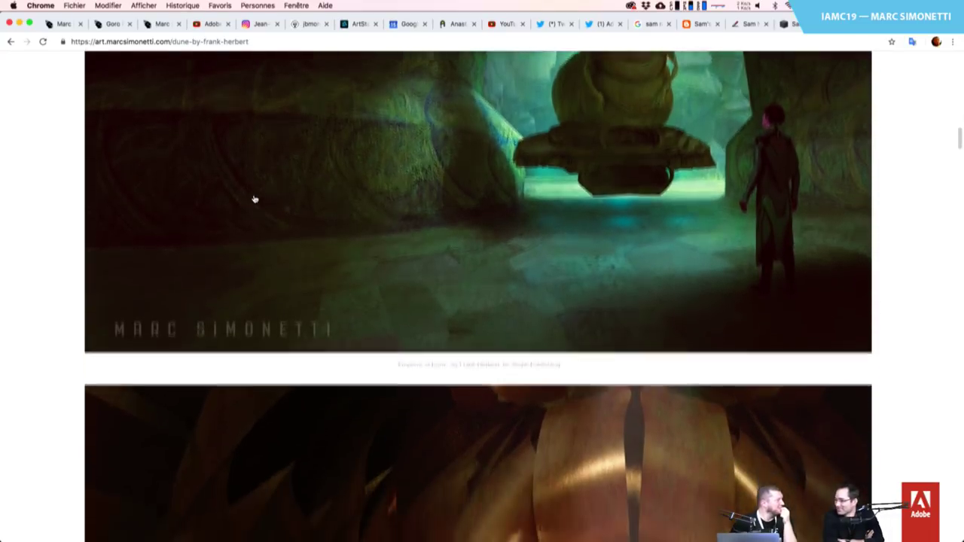
Examine the "Heretics of Dune" illustration of the golden hall with the seated woman and her attendants
{"action": "scroll", "coordinate": [254, 194], "scroll_direction": "down", "scroll_amount": 3}
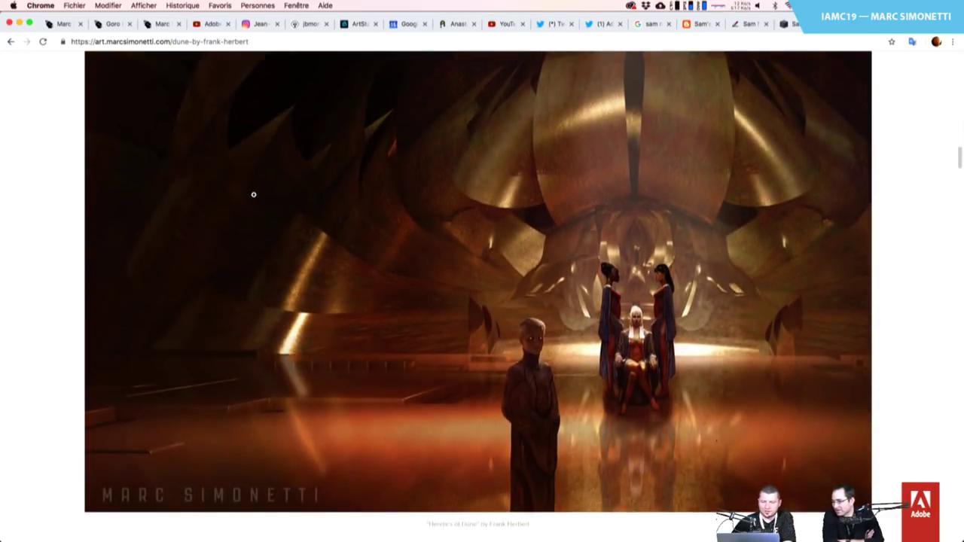
{"action": "scroll", "coordinate": [254, 194], "scroll_direction": "down", "scroll_amount": 1}
{"action": "scroll", "coordinate": [254, 195], "scroll_direction": "down", "scroll_amount": 1}
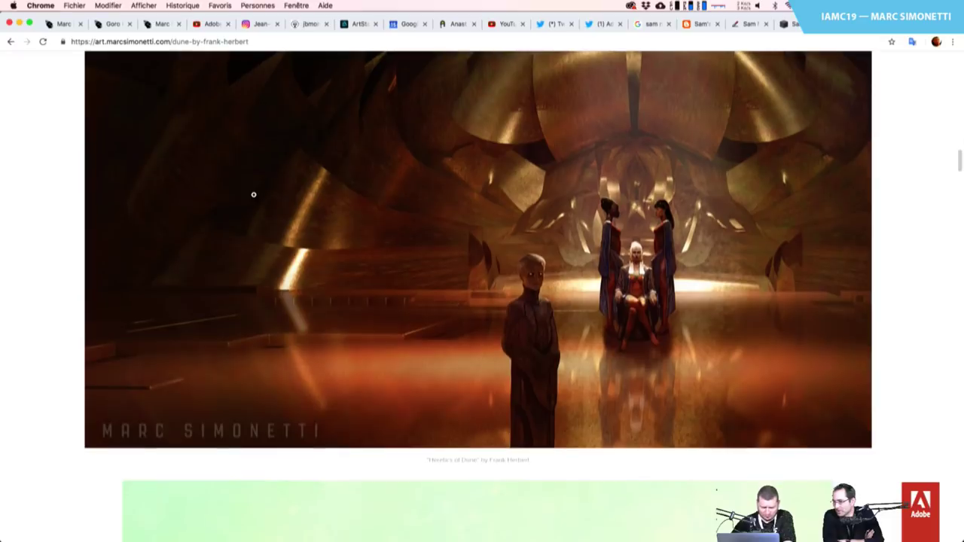
Examine the desert illustration of the winged aircraft on the dune and the two hooded figures in the foreground
{"action": "scroll", "coordinate": [262, 160], "scroll_direction": "down", "scroll_amount": 6}
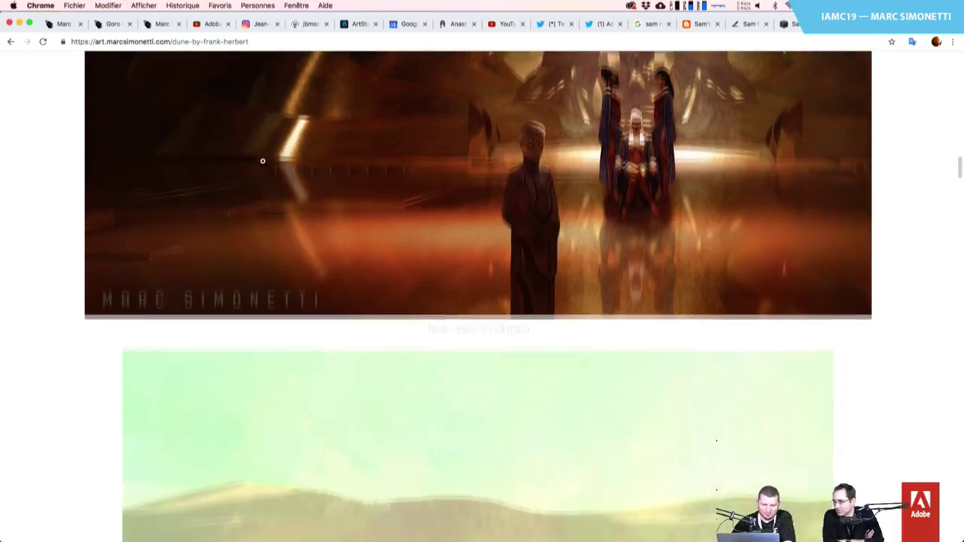
{"action": "scroll", "coordinate": [262, 161], "scroll_direction": "down", "scroll_amount": 8}
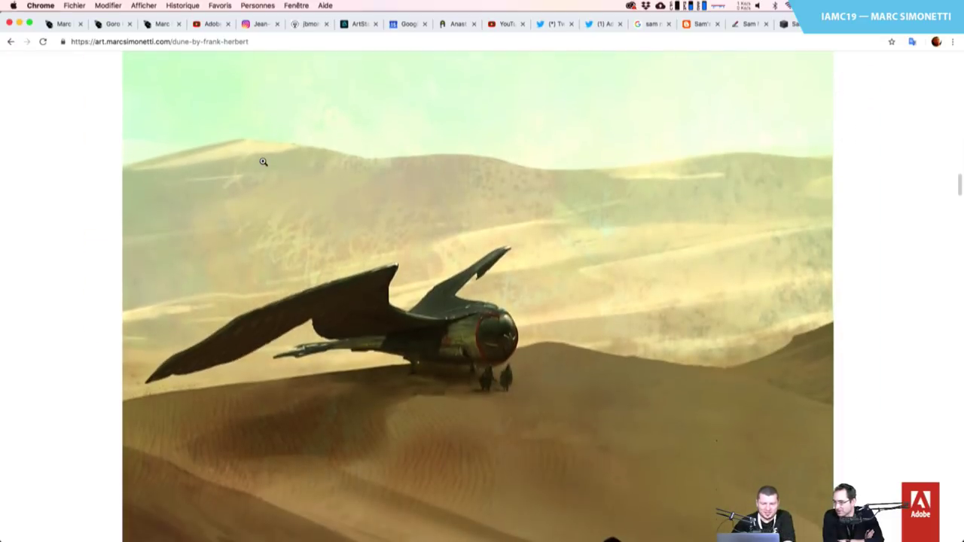
{"action": "scroll", "coordinate": [263, 161], "scroll_direction": "down", "scroll_amount": 4}
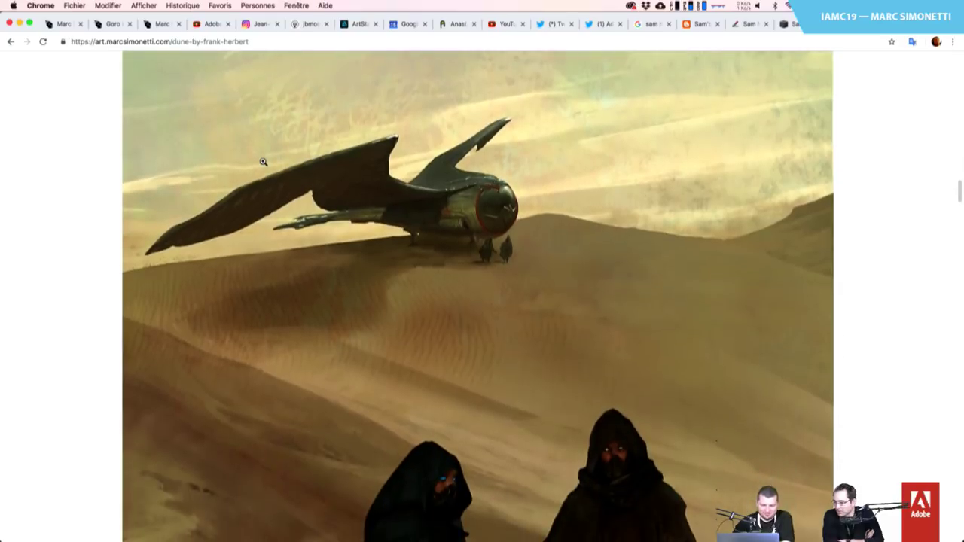
{"action": "scroll", "coordinate": [263, 161], "scroll_direction": "down", "scroll_amount": 3}
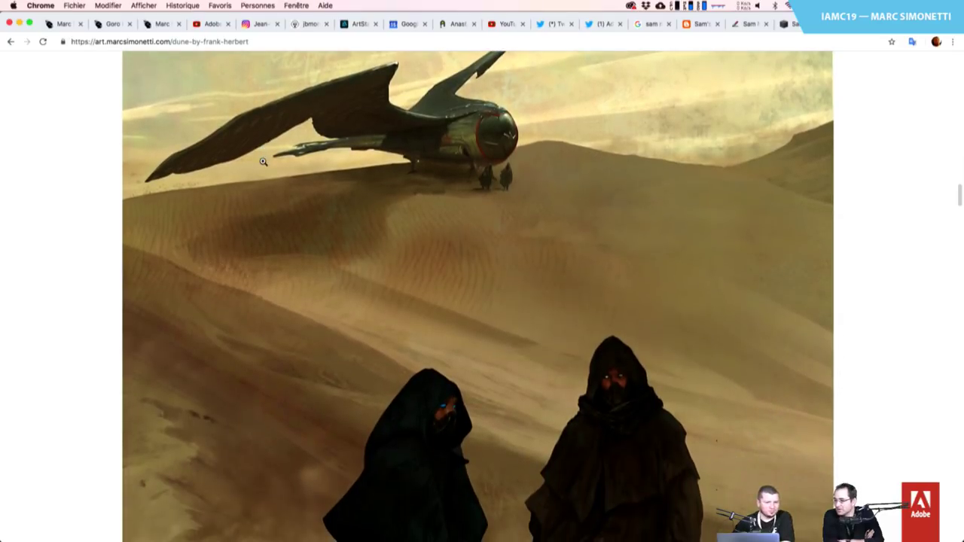
{"action": "scroll", "coordinate": [263, 161], "scroll_direction": "up", "scroll_amount": 2}
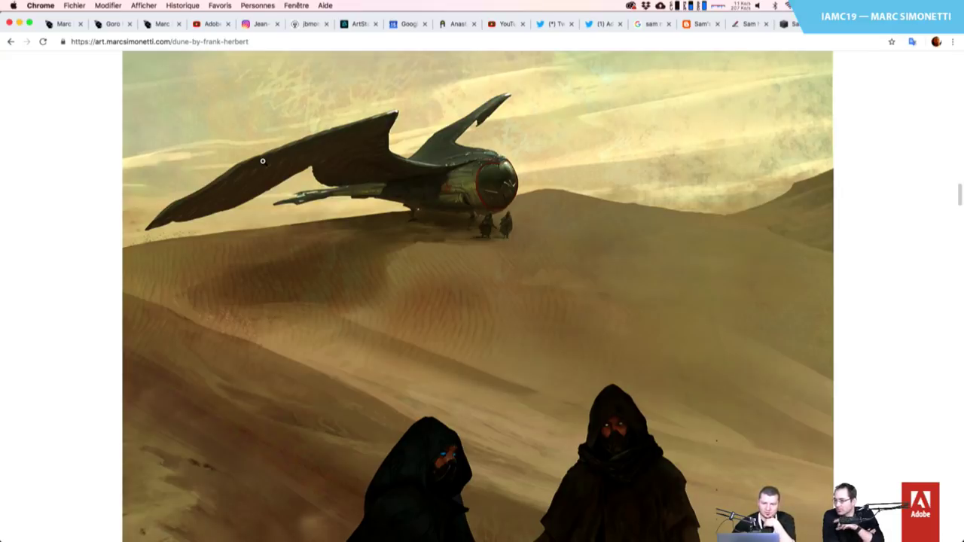
{"action": "scroll", "coordinate": [263, 161], "scroll_direction": "down", "scroll_amount": 1}
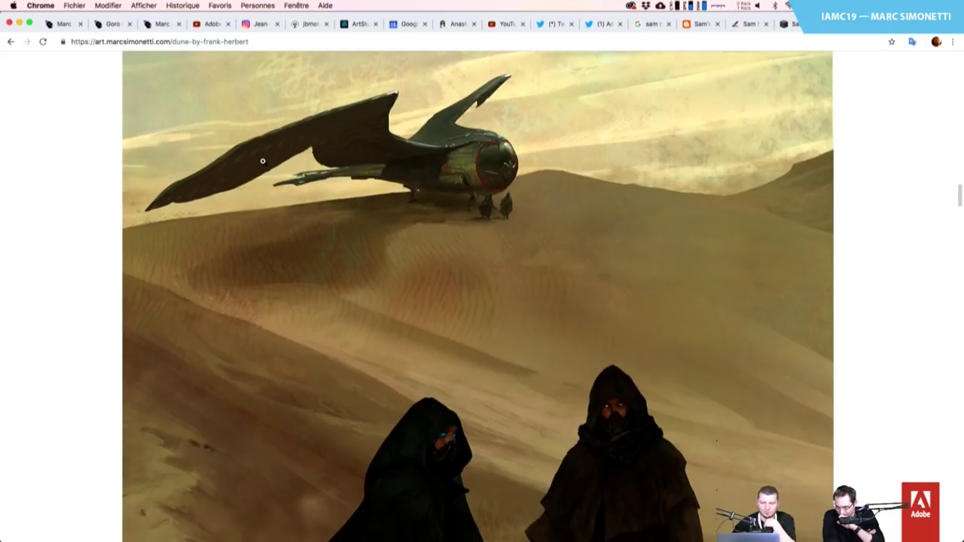
{"action": "scroll", "coordinate": [263, 161], "scroll_direction": "down", "scroll_amount": 5}
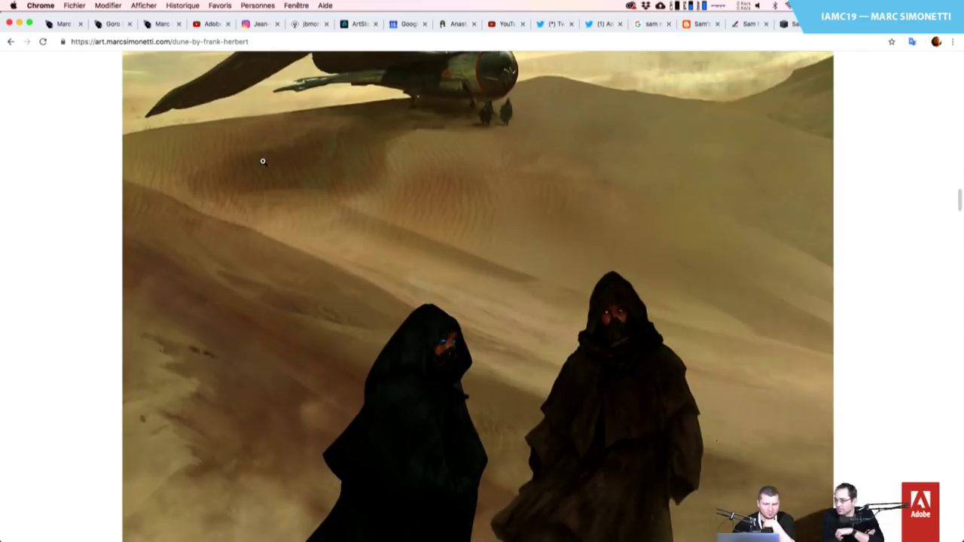
Examine the lower part of the desert illustration, from the two hooded figures down to the skeleton in the sand
{"action": "scroll", "coordinate": [263, 161], "scroll_direction": "down", "scroll_amount": 5}
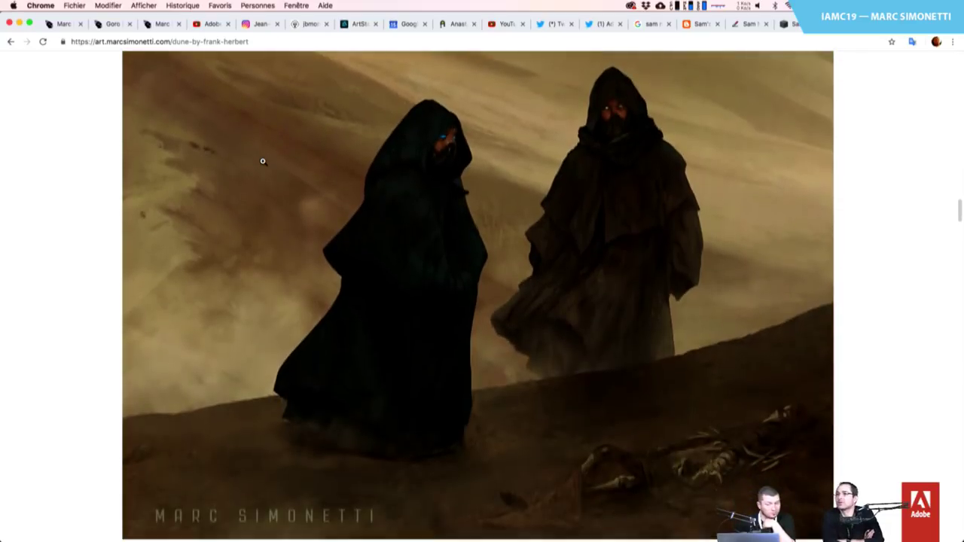
{"action": "scroll", "coordinate": [263, 161], "scroll_direction": "up", "scroll_amount": 1}
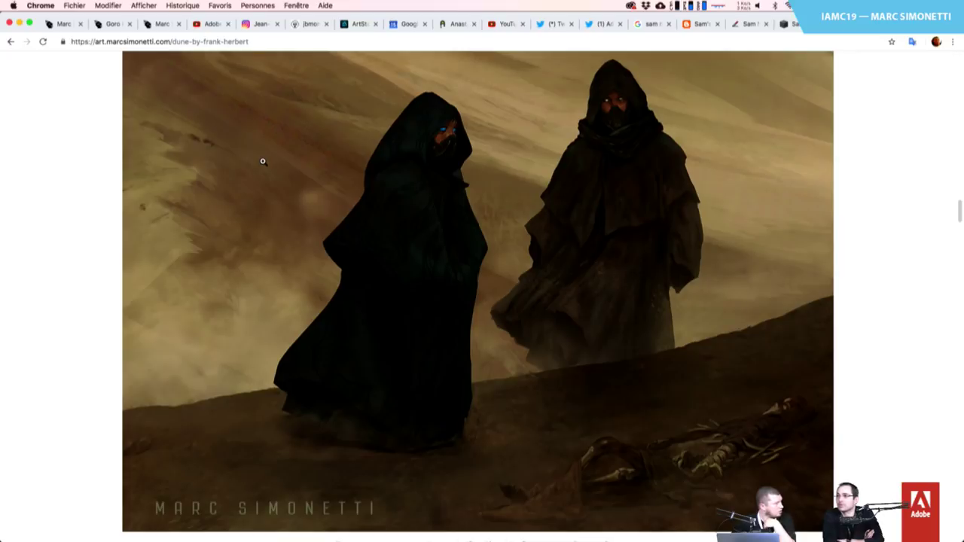
{"action": "scroll", "coordinate": [263, 161], "scroll_direction": "down", "scroll_amount": 1}
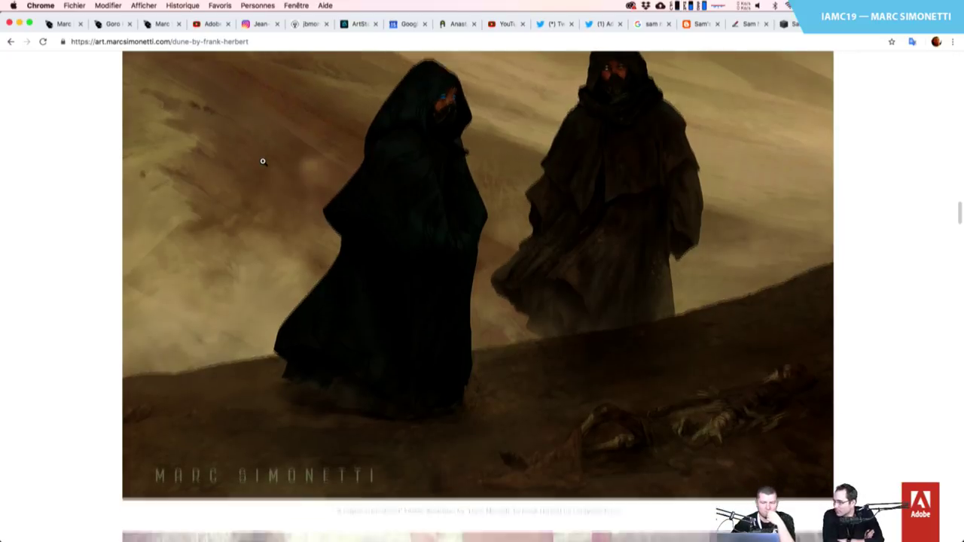
Examine the "Dune Messiah" illustration of the vast purple throne hall, from its red banners to the distant green throne and dark floor
{"action": "scroll", "coordinate": [263, 162], "scroll_direction": "down", "scroll_amount": 5}
{"action": "scroll", "coordinate": [263, 161], "scroll_direction": "down", "scroll_amount": 5}
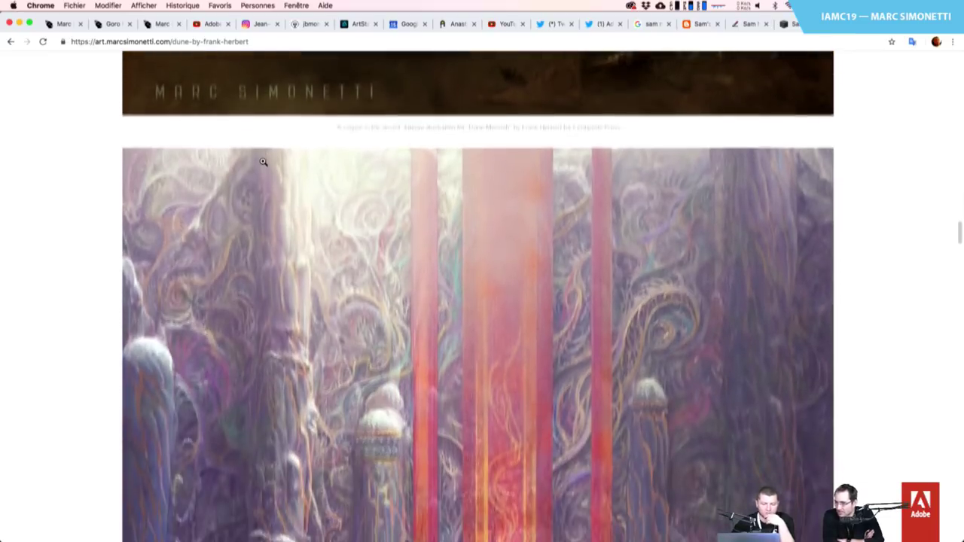
{"action": "scroll", "coordinate": [262, 161], "scroll_direction": "down", "scroll_amount": 5}
{"action": "scroll", "coordinate": [263, 161], "scroll_direction": "down", "scroll_amount": 8}
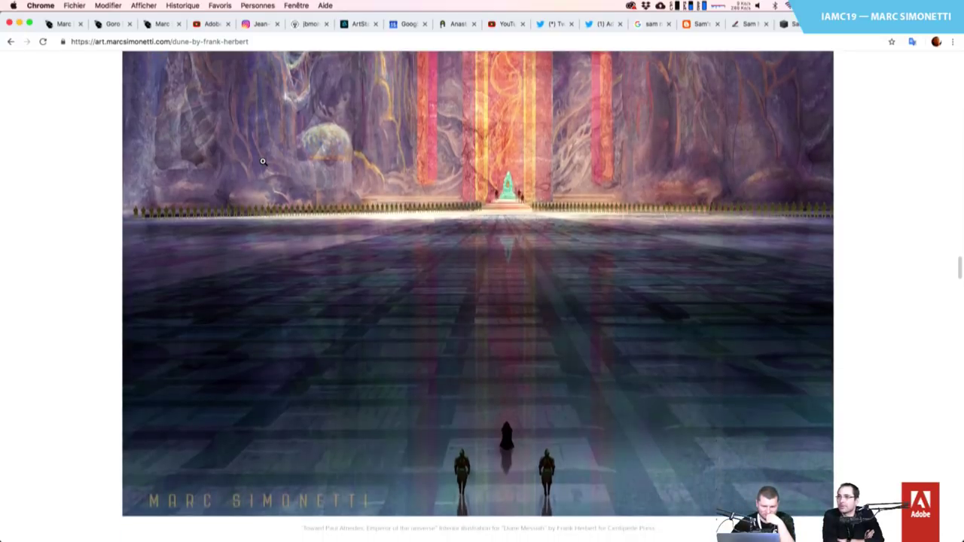
{"action": "scroll", "coordinate": [262, 161], "scroll_direction": "down", "scroll_amount": 1}
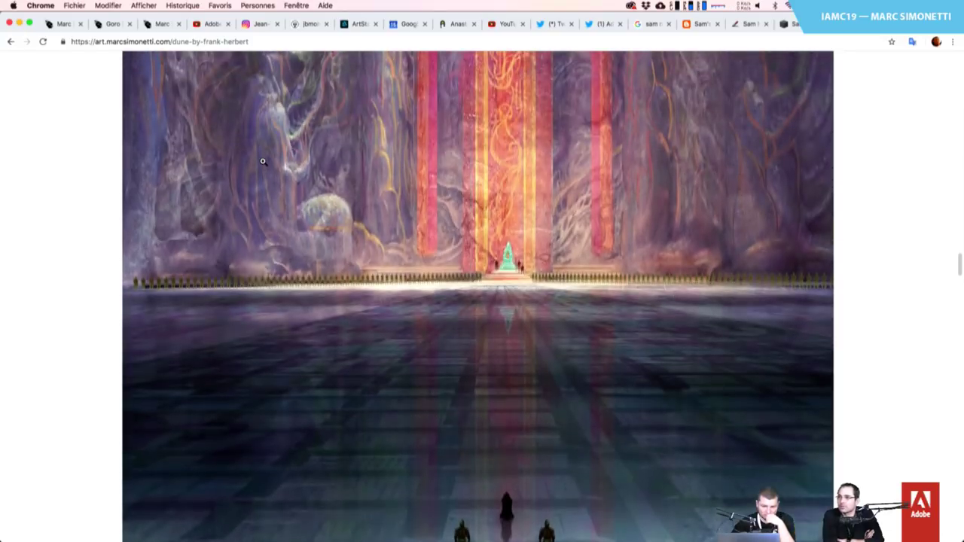
{"action": "scroll", "coordinate": [263, 162], "scroll_direction": "up", "scroll_amount": 10}
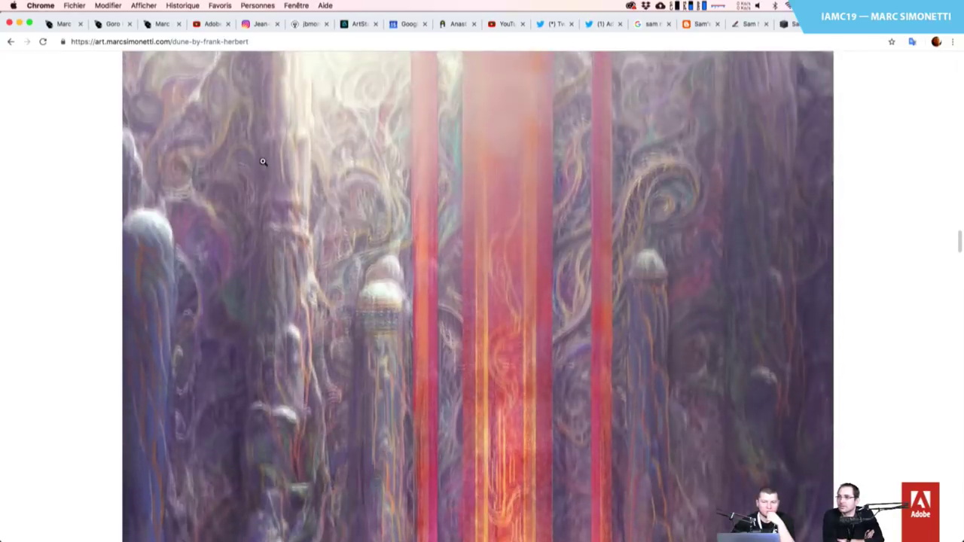
{"action": "scroll", "coordinate": [263, 161], "scroll_direction": "down", "scroll_amount": 20}
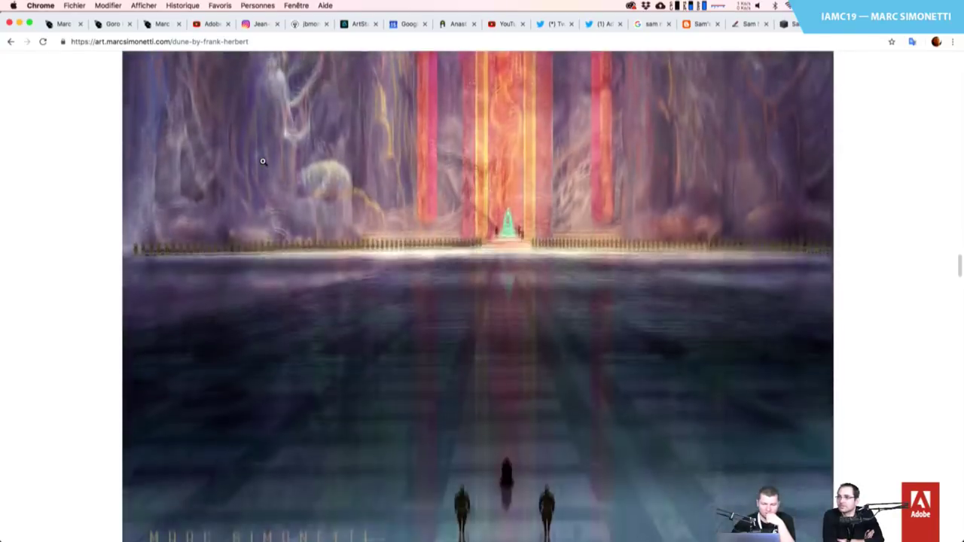
Examine the red "Temple of Alia" illustration, from the towers down to the crowd on the steps
{"action": "scroll", "coordinate": [263, 161], "scroll_direction": "down", "scroll_amount": 8}
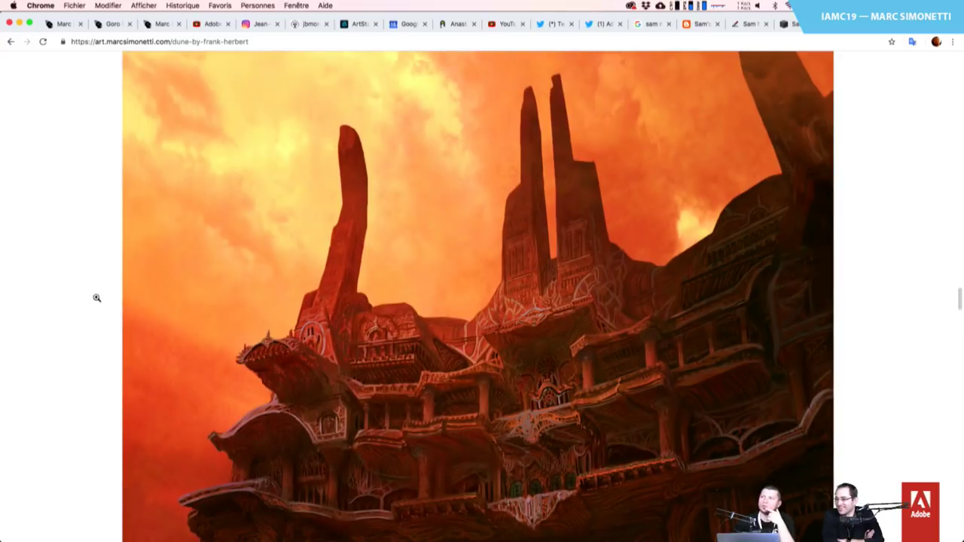
{"action": "scroll", "coordinate": [96, 298], "scroll_direction": "down", "scroll_amount": 1}
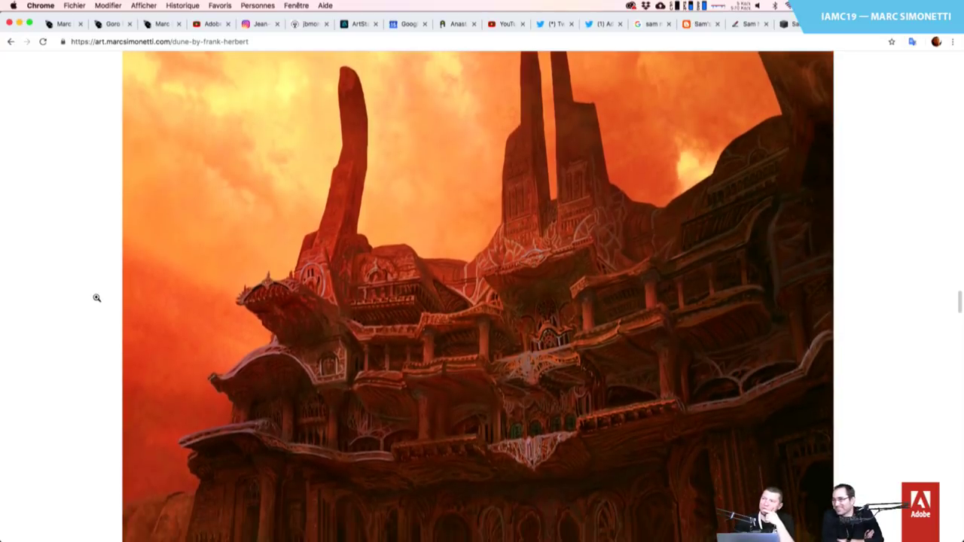
{"action": "scroll", "coordinate": [96, 297], "scroll_direction": "down", "scroll_amount": 12}
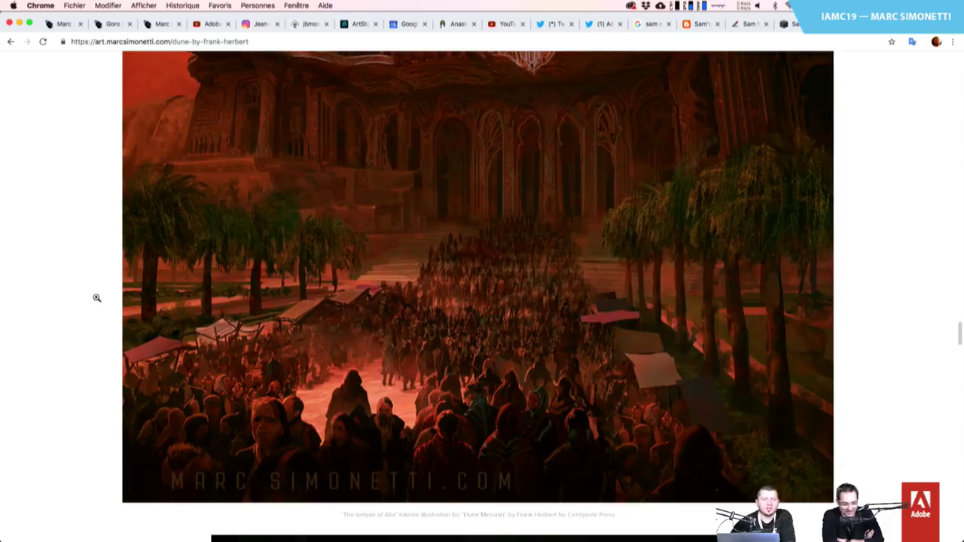
Examine the dark night-city illustration, from the moonlit towers down to the hooded figures in front of the glowing passage
{"action": "scroll", "coordinate": [96, 297], "scroll_direction": "down", "scroll_amount": 4}
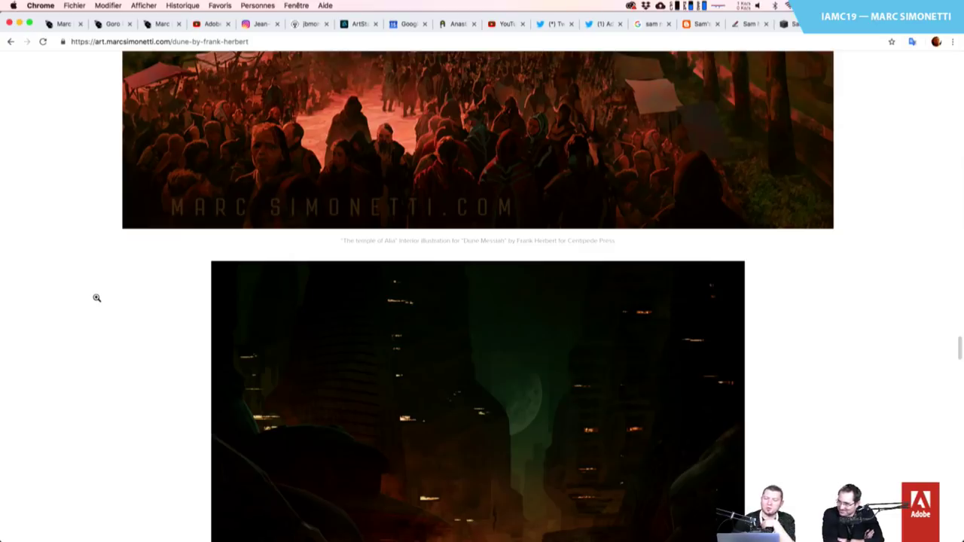
{"action": "scroll", "coordinate": [97, 297], "scroll_direction": "down", "scroll_amount": 3}
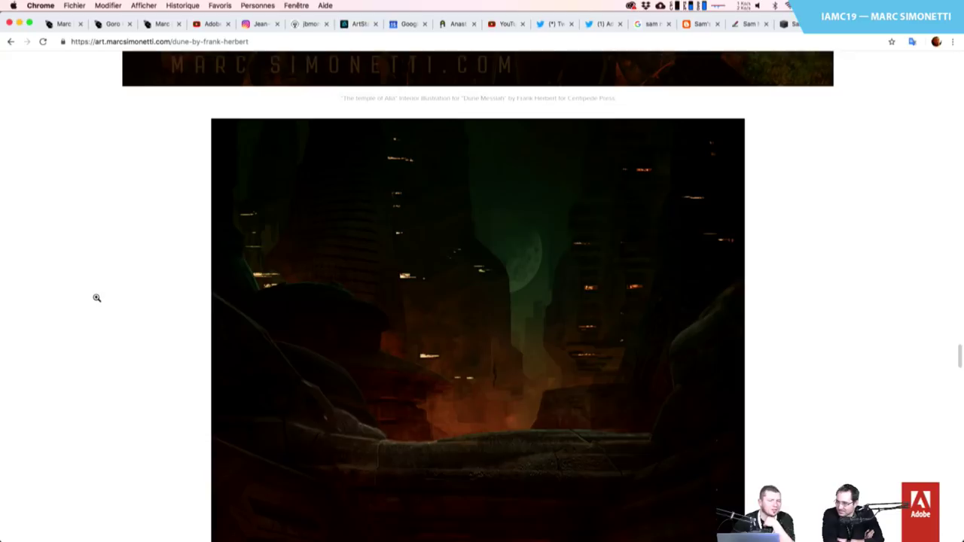
{"action": "scroll", "coordinate": [96, 298], "scroll_direction": "down", "scroll_amount": 1}
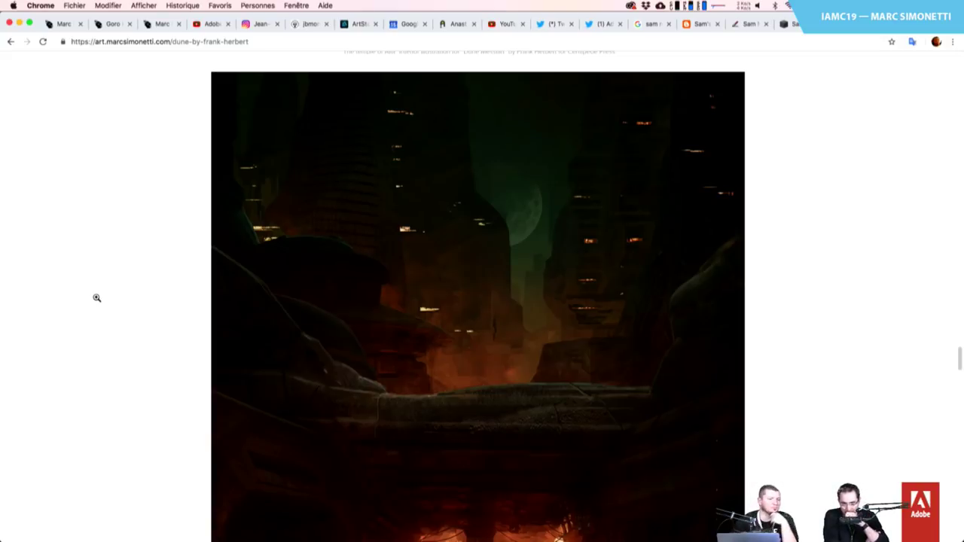
{"action": "scroll", "coordinate": [97, 298], "scroll_direction": "down", "scroll_amount": 5}
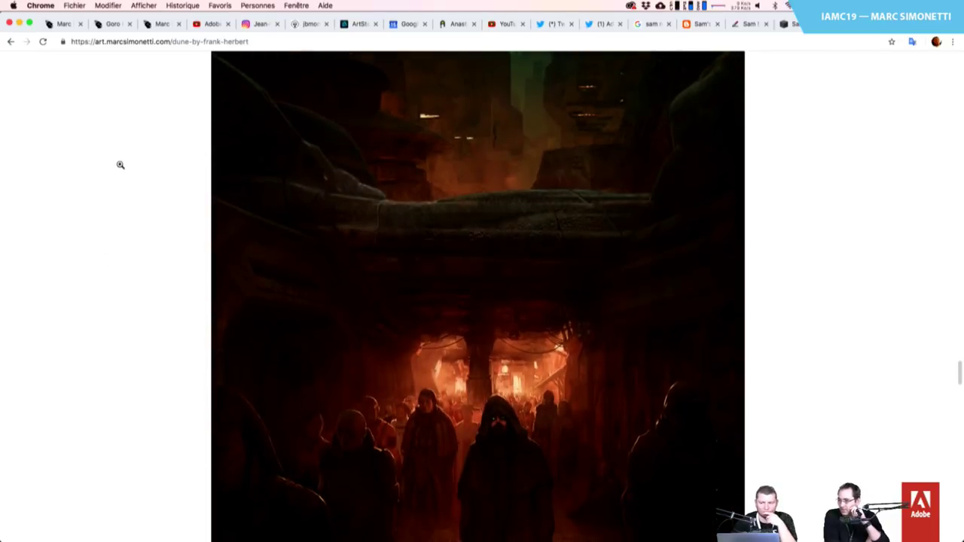
{"action": "scroll", "coordinate": [159, 280], "scroll_direction": "down", "scroll_amount": 5}
{"action": "scroll", "coordinate": [160, 279], "scroll_direction": "down", "scroll_amount": 8}
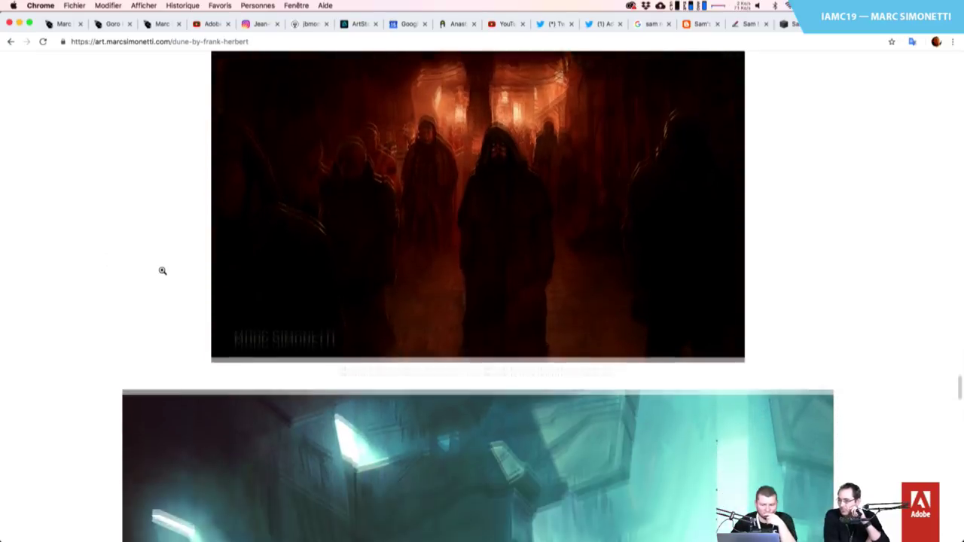
Examine the teal hall illustration with the glowing orange tank, the robed procession and the enthroned figure in the foreground
{"action": "scroll", "coordinate": [161, 270], "scroll_direction": "down", "scroll_amount": 4}
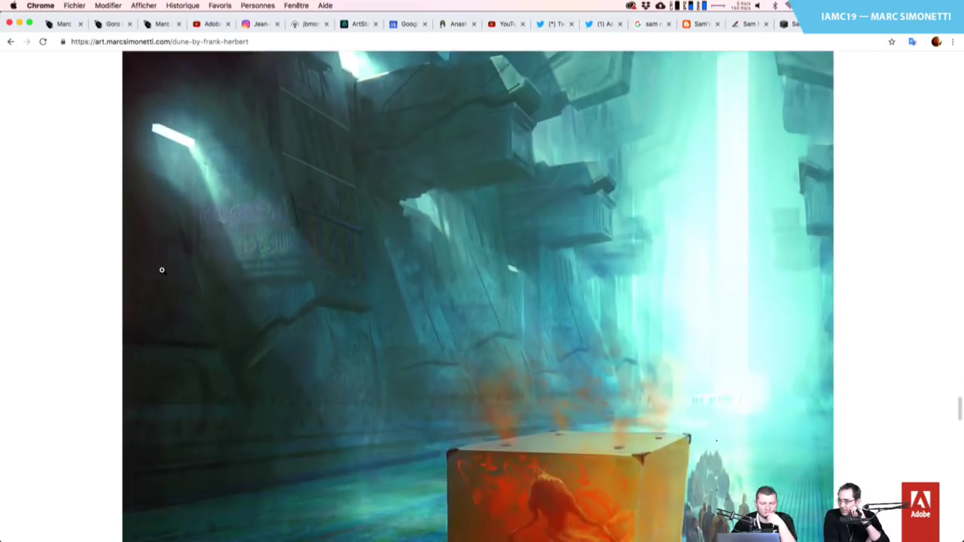
{"action": "scroll", "coordinate": [161, 269], "scroll_direction": "down", "scroll_amount": 6}
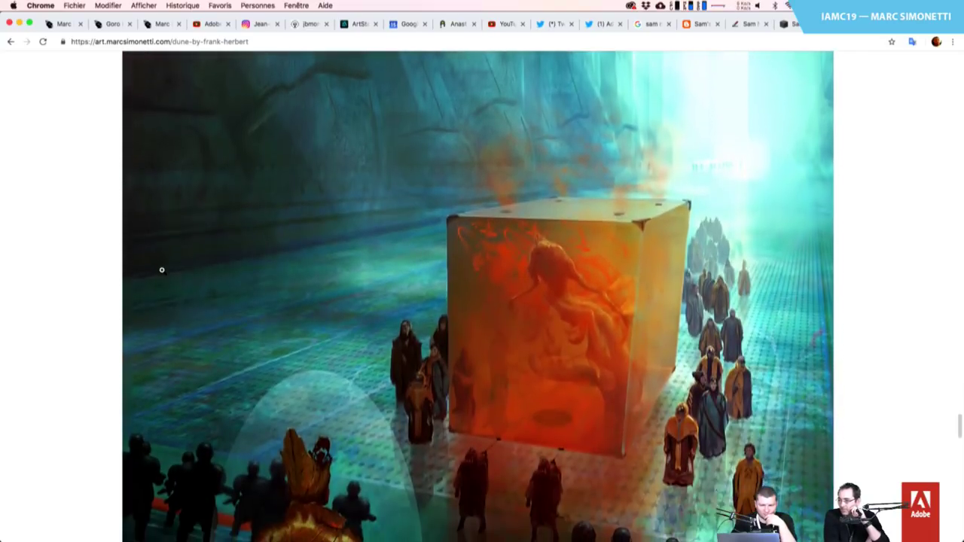
{"action": "scroll", "coordinate": [161, 269], "scroll_direction": "down", "scroll_amount": 3}
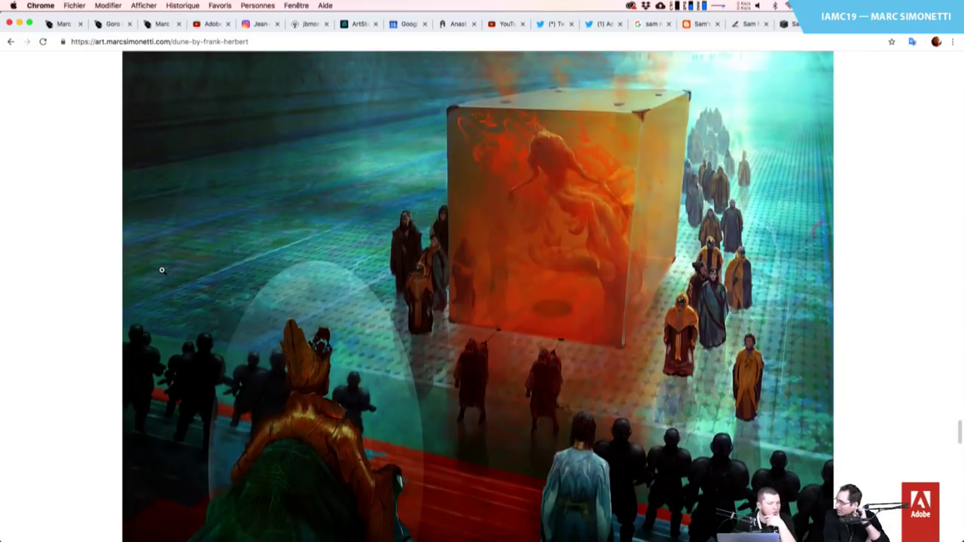
{"action": "scroll", "coordinate": [161, 269], "scroll_direction": "down", "scroll_amount": 1}
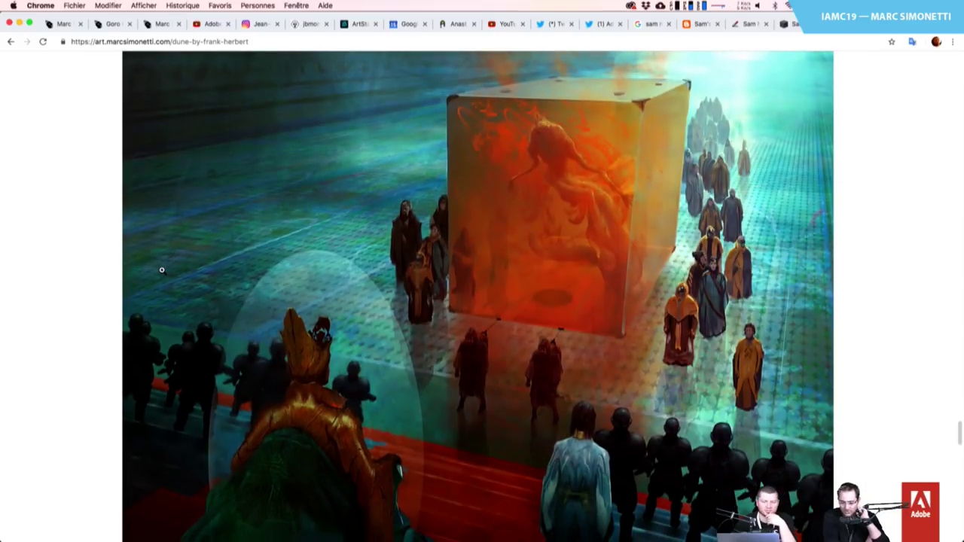
{"action": "scroll", "coordinate": [161, 269], "scroll_direction": "down", "scroll_amount": 2}
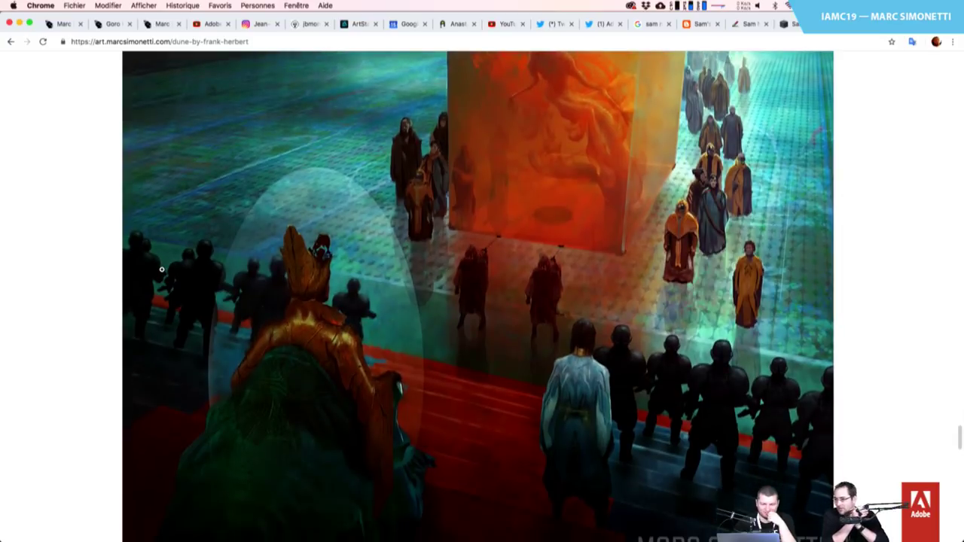
Examine the desert illustration of the hooded pregnant woman with the sandworm rising from the dust behind her
{"action": "scroll", "coordinate": [161, 269], "scroll_direction": "down", "scroll_amount": 6}
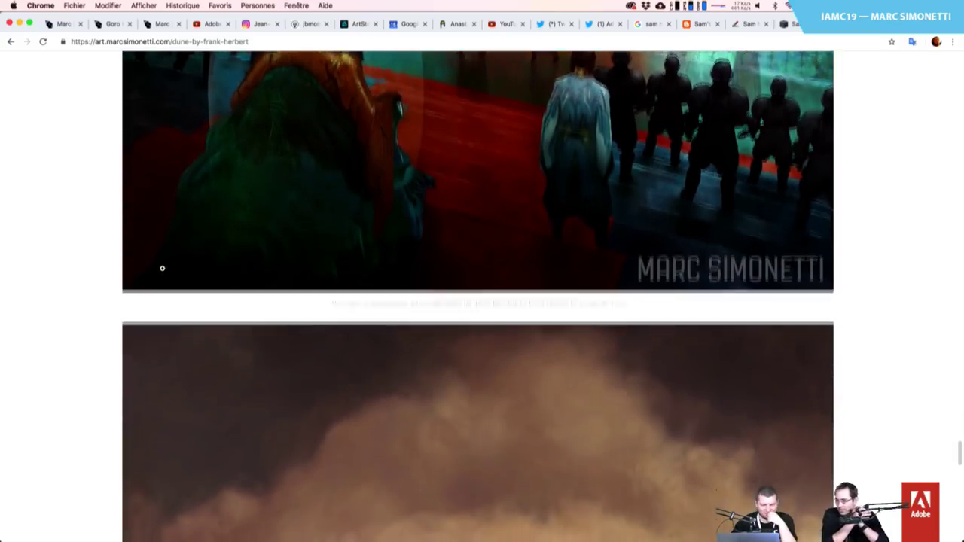
{"action": "scroll", "coordinate": [162, 268], "scroll_direction": "down", "scroll_amount": 10}
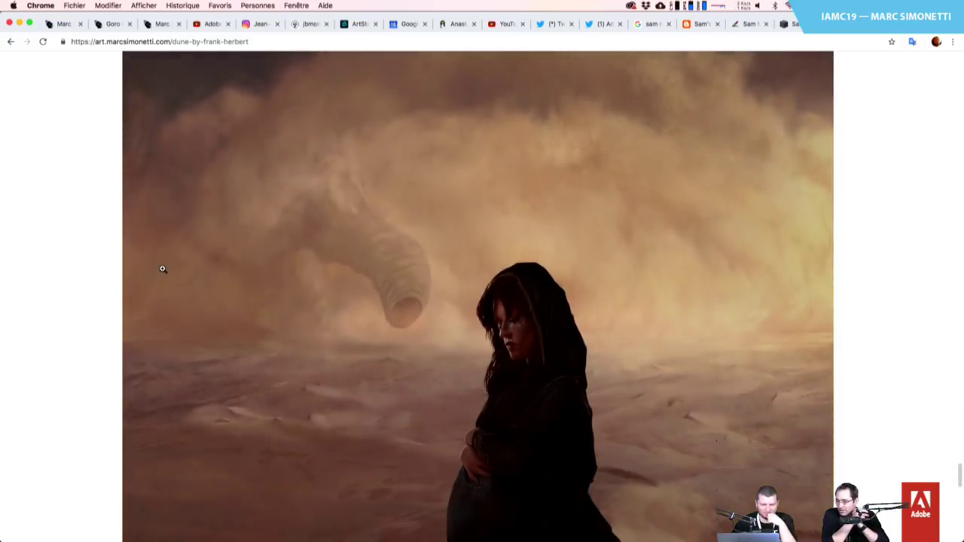
{"action": "scroll", "coordinate": [162, 268], "scroll_direction": "down", "scroll_amount": 3}
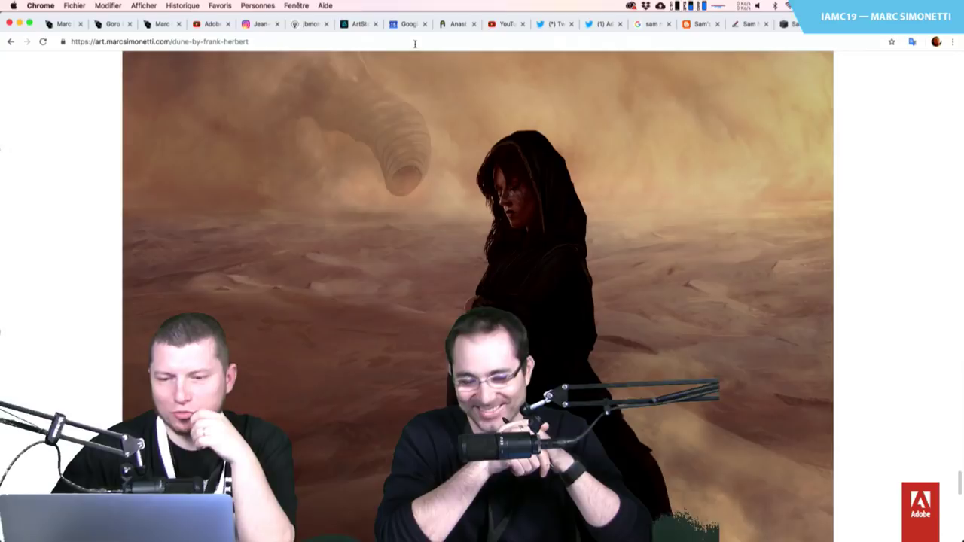
Close the YouTube live analytics page and open the AdobeFrance channel's videos page in a new tab
{"action": "left_click", "coordinate": [504, 25]}
{"action": "scroll", "coordinate": [189, 118], "scroll_direction": "up", "scroll_amount": 5}
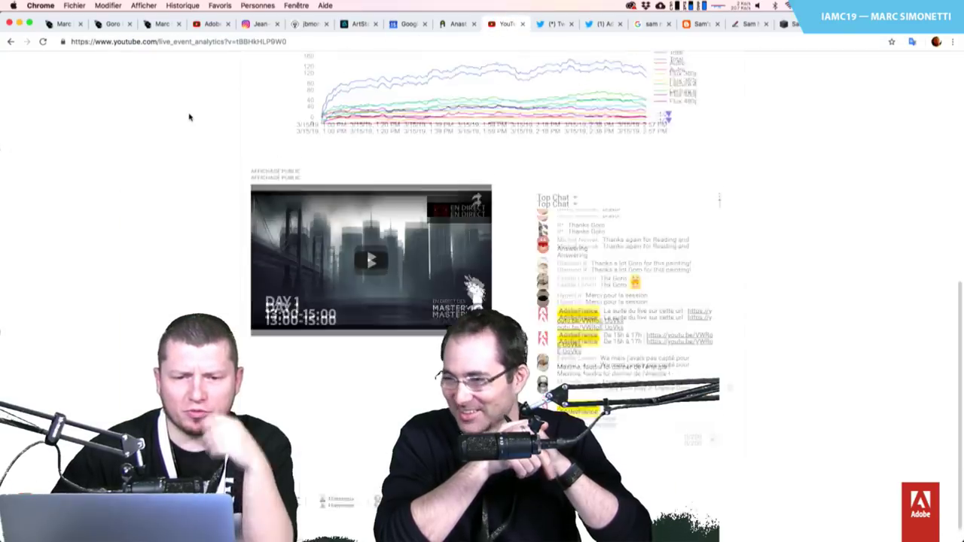
{"action": "key", "text": "super+w"}
{"action": "key", "text": "super+t"}
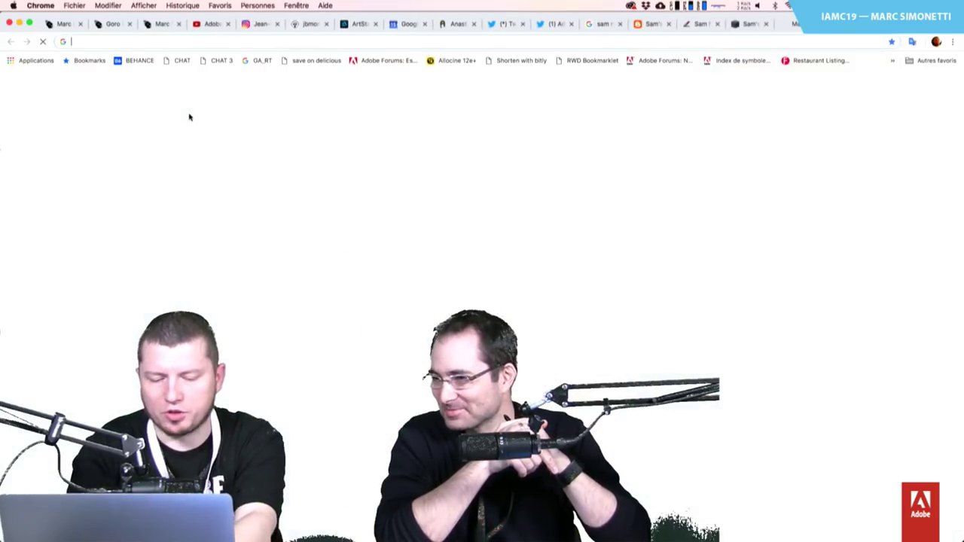
{"action": "type", "text": "y"}
{"action": "key", "text": "Return"}
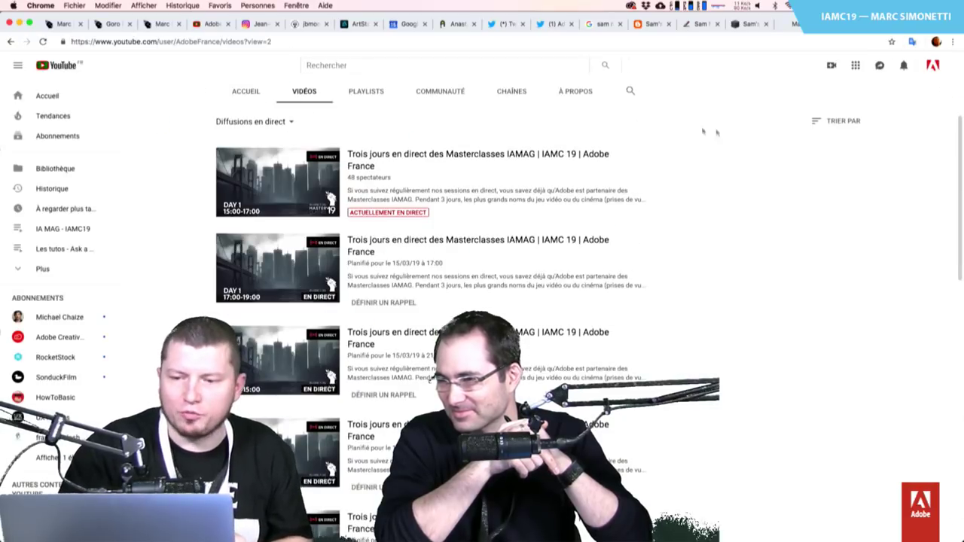
Search the AdobeFrance channel for "marc simonetti"
{"action": "left_click", "coordinate": [630, 92]}
{"action": "type", "text": "mar"}
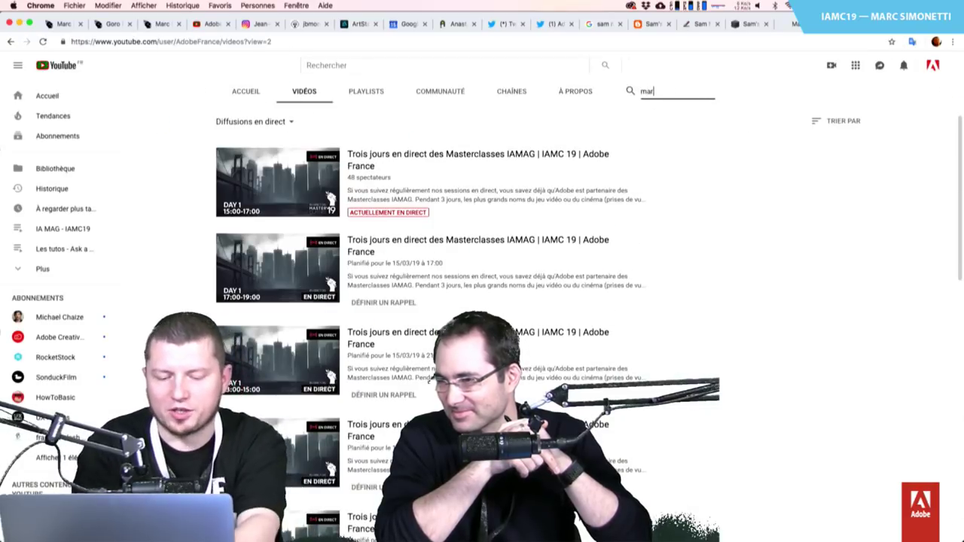
{"action": "type", "text": "c simonetti"}
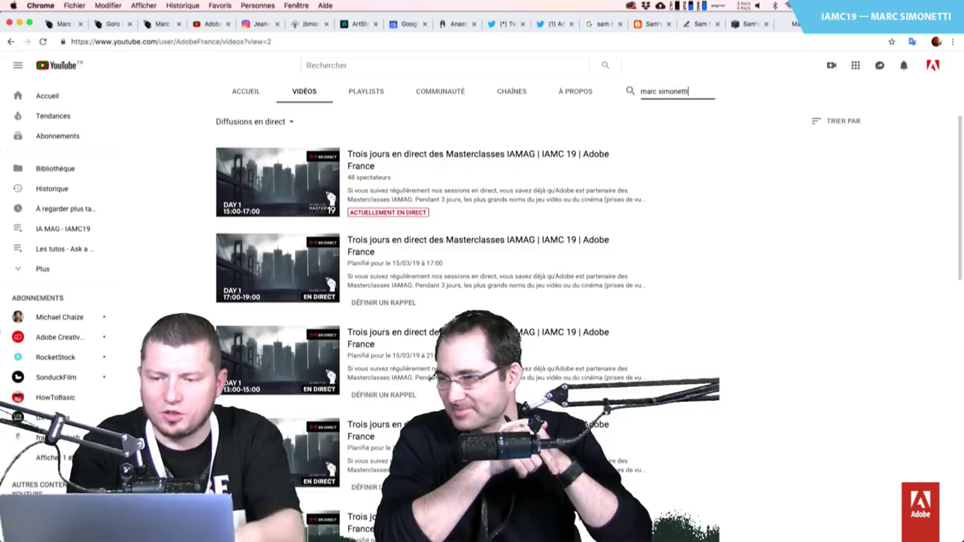
{"action": "key", "text": "Return"}
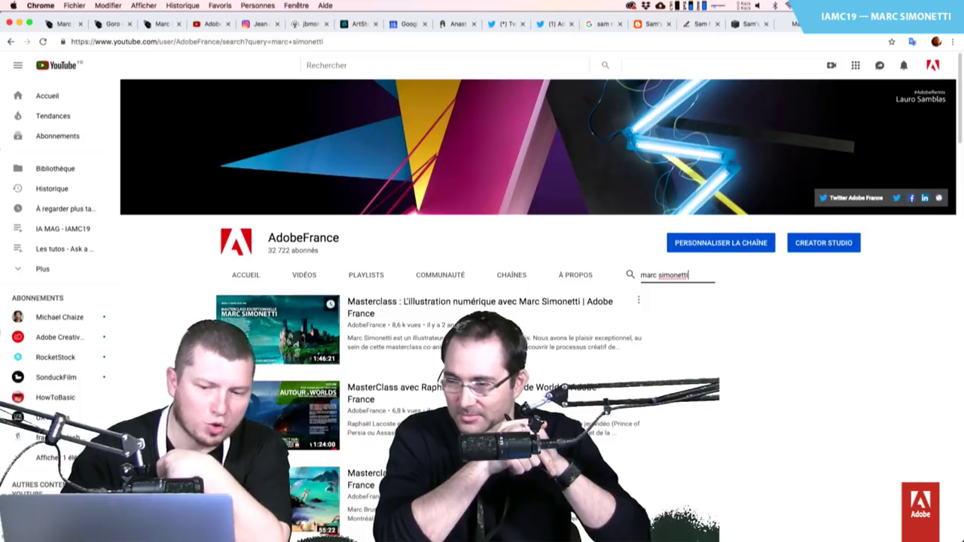
Open the video "Masterclass : L'illustration numérique avec Marc Simonetti" and look over its page
{"action": "left_click", "coordinate": [299, 337]}
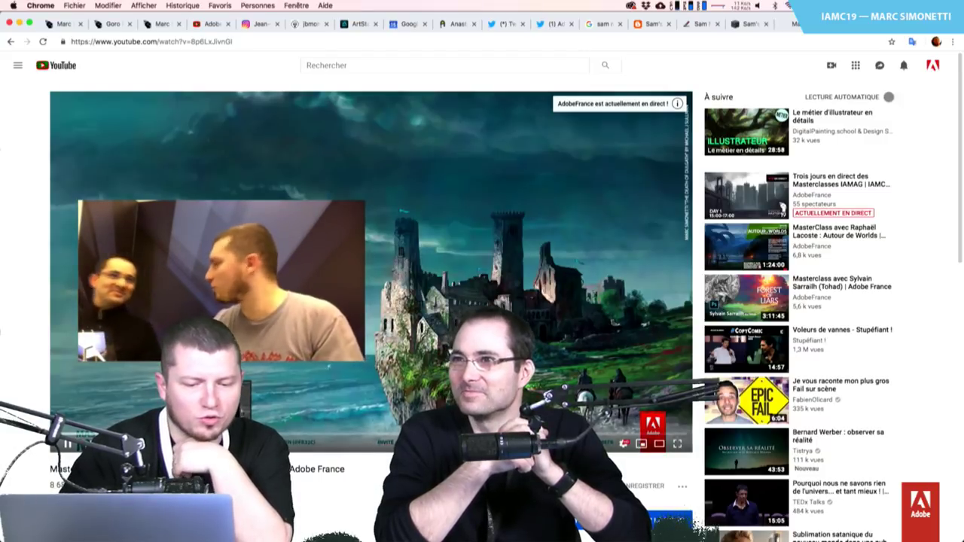
{"action": "scroll", "coordinate": [369, 301], "scroll_direction": "down", "scroll_amount": 2}
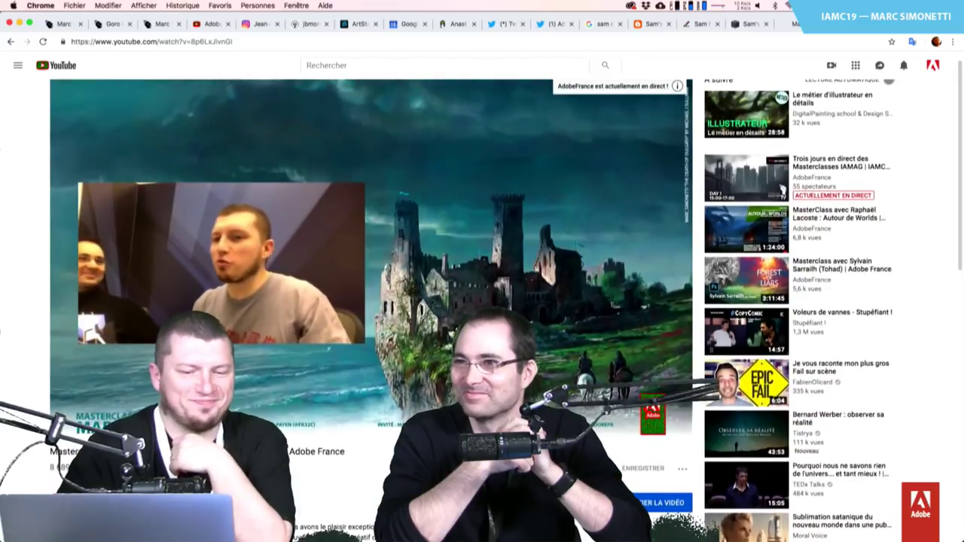
{"action": "scroll", "coordinate": [504, 301], "scroll_direction": "up", "scroll_amount": 1}
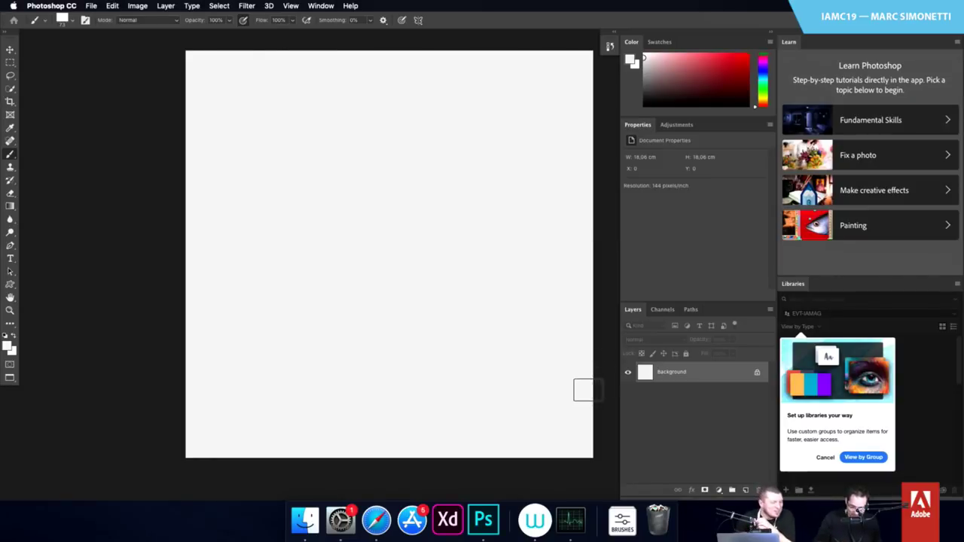
Switch to Photoshop, show the blank square canvas in full-screen mode without panels, and reposition it slightly
{"action": "key", "text": "f"}
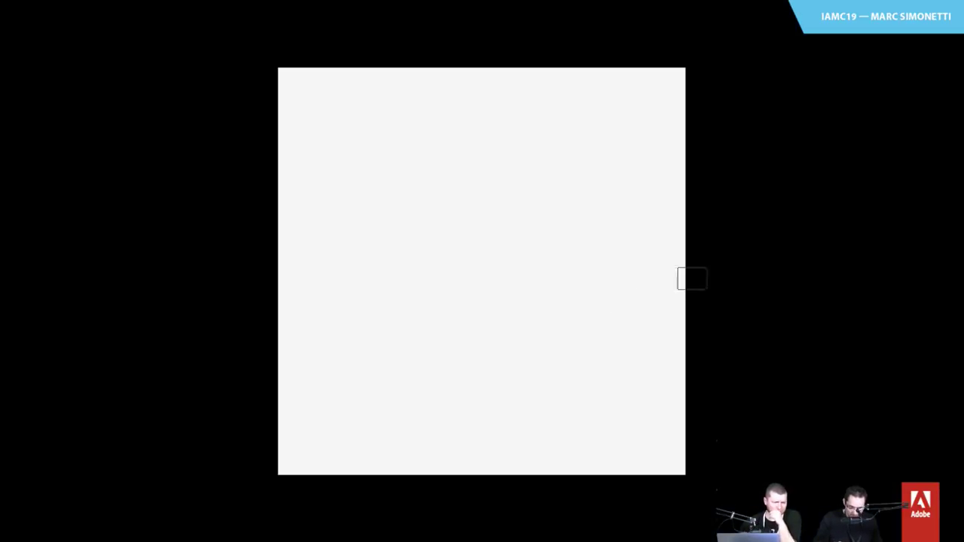
{"action": "left_click_drag", "start_coordinate": [710, 293], "coordinate": [704, 301]}
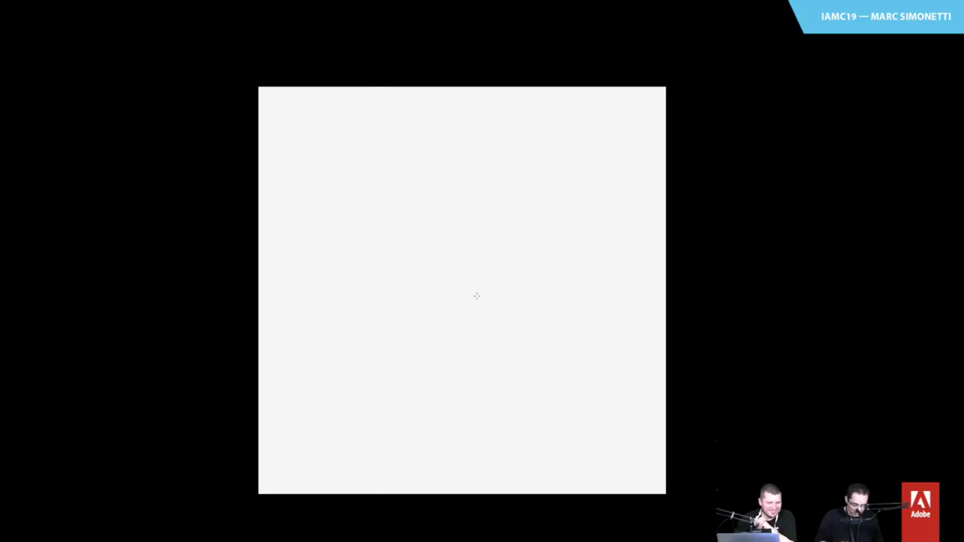
Bring back the toolbar and panels, and collapse the Learn and Libraries panels
{"action": "key", "text": "Tab"}
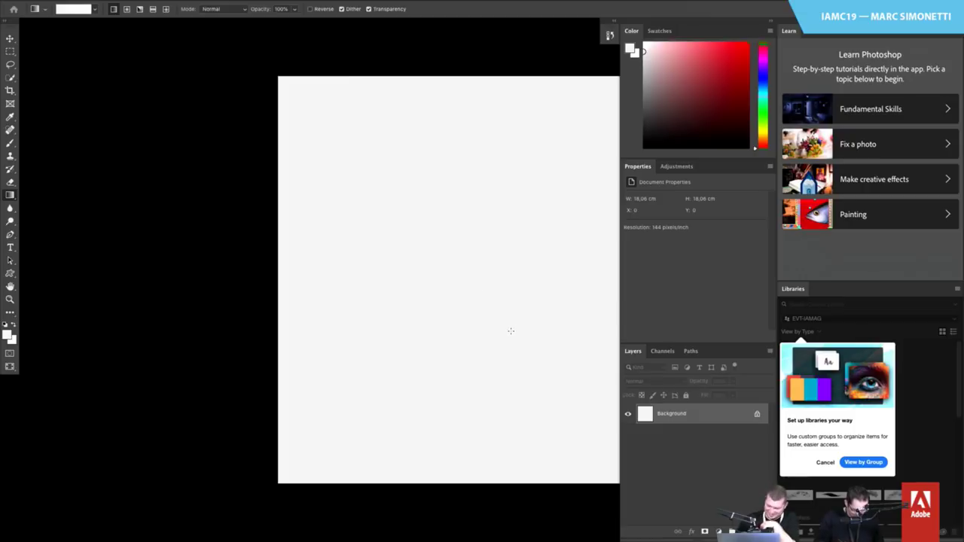
{"action": "left_click", "coordinate": [762, 102]}
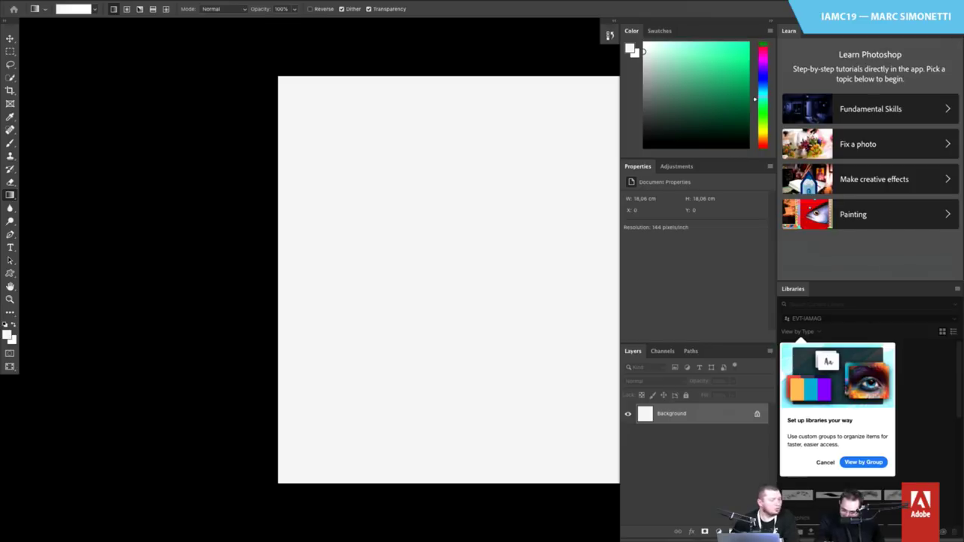
{"action": "left_click", "coordinate": [958, 21]}
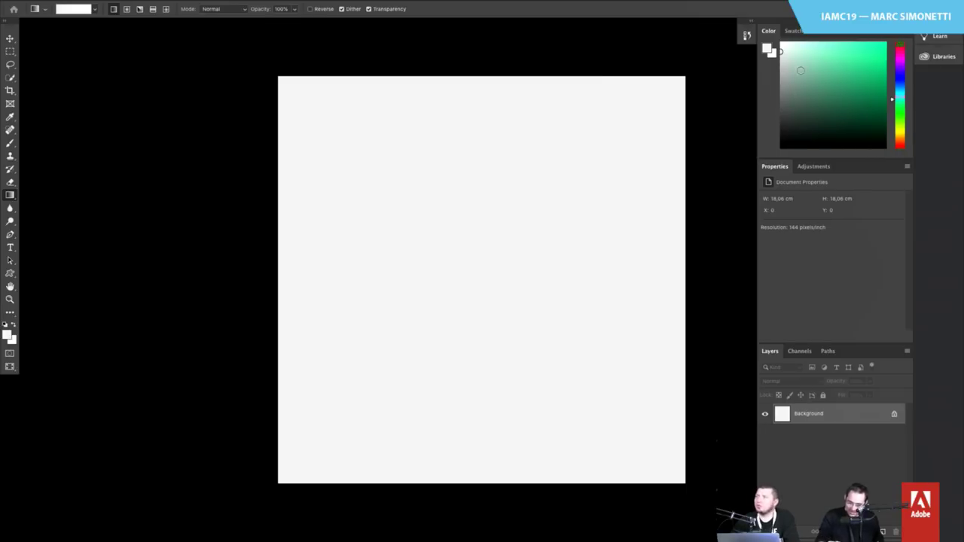
Set the foreground color to a pale cyan
{"action": "left_click", "coordinate": [900, 91]}
{"action": "left_click", "coordinate": [808, 83]}
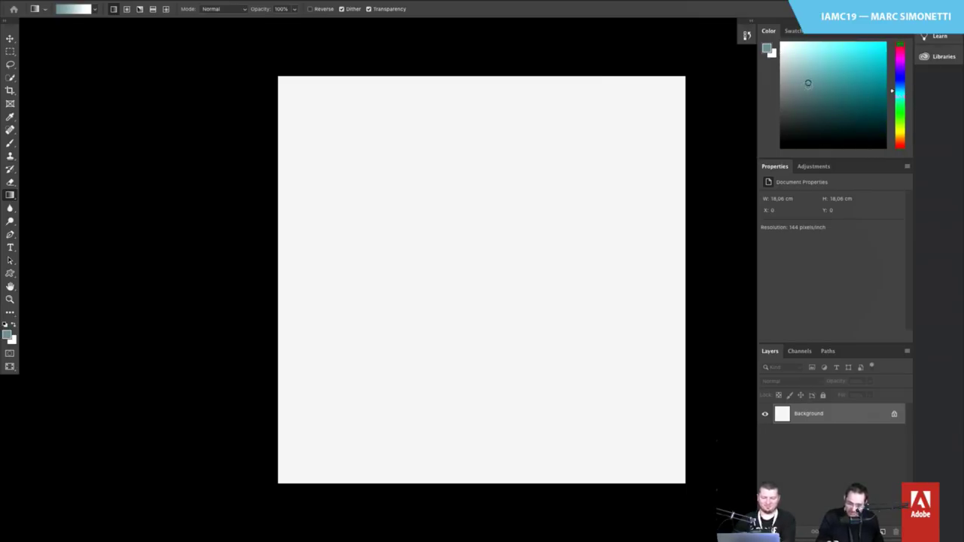
{"action": "left_click", "coordinate": [801, 58]}
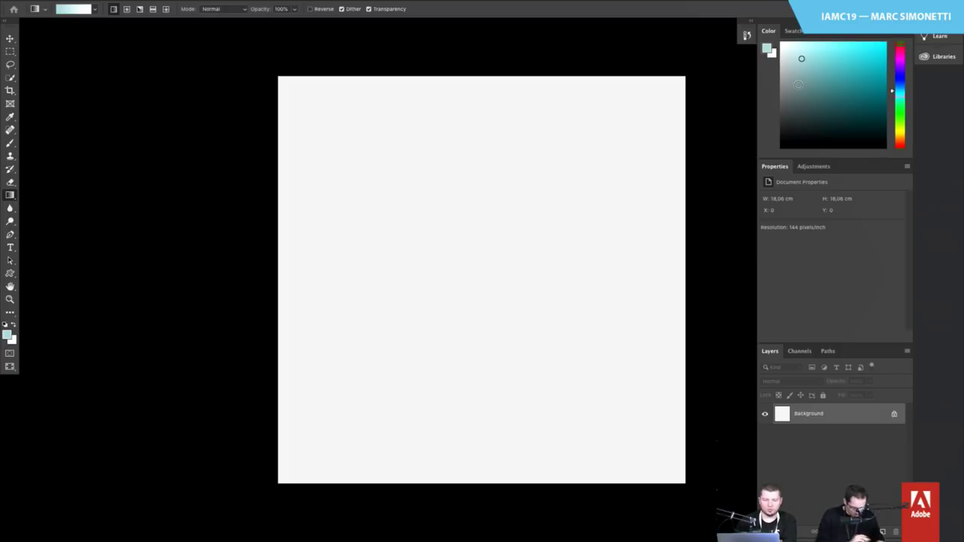
Activate the Brush tool and add an empty layer above the background
{"action": "key", "text": "b"}
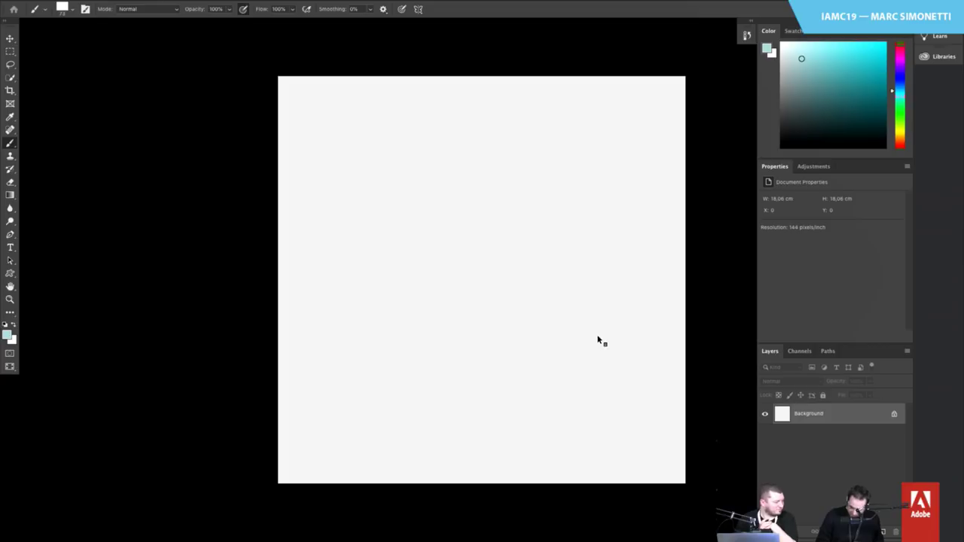
{"action": "key", "text": "super+n"}
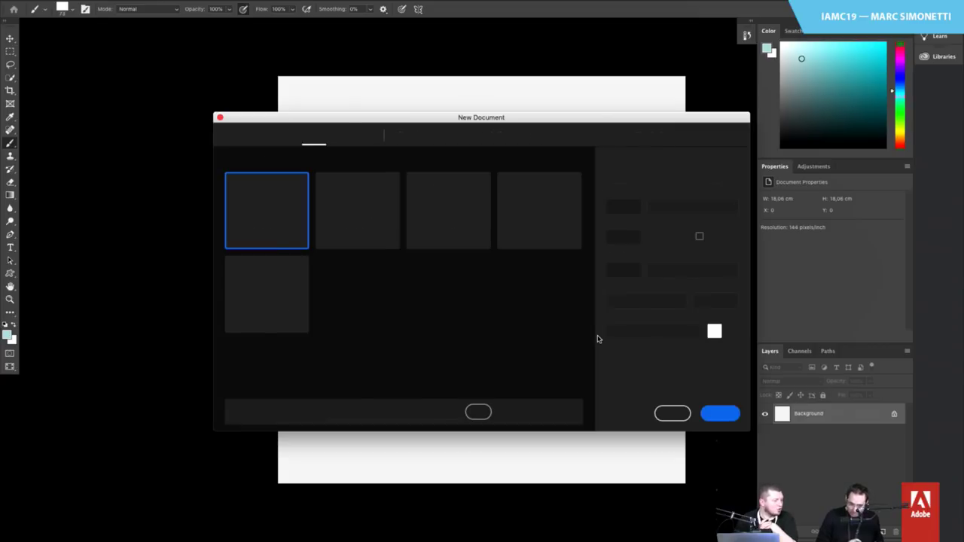
{"action": "left_click", "coordinate": [677, 412]}
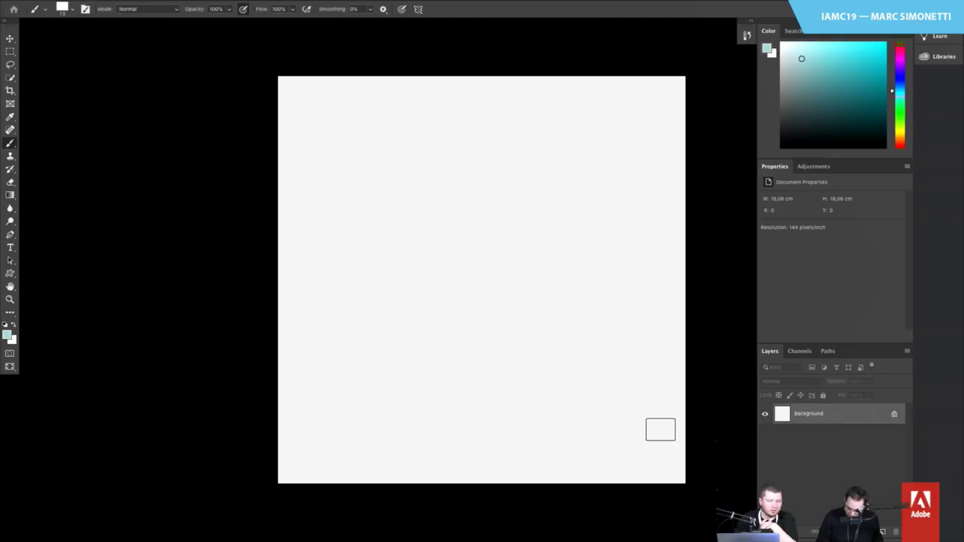
{"action": "left_click", "coordinate": [883, 531]}
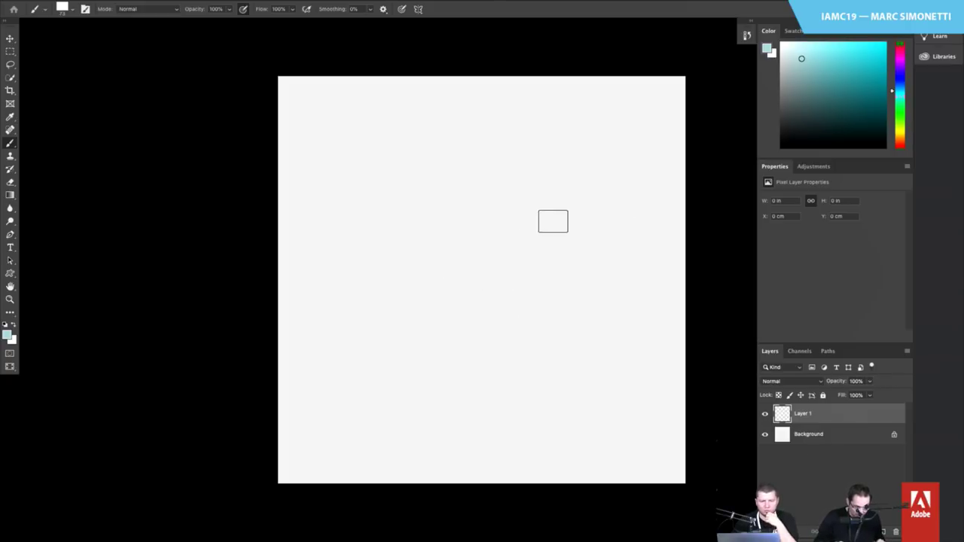
Pick the M@_Vanishing_Point brush from the kemar_basics3 set, reset the colors to default, and stamp the rays once in the canvas's lower part
{"action": "right_click", "coordinate": [449, 316]}
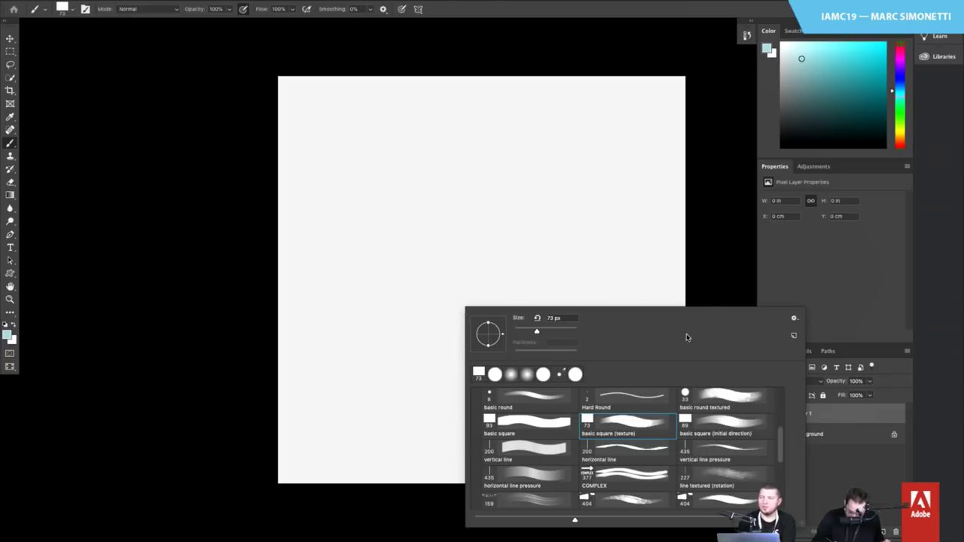
{"action": "left_click_drag", "start_coordinate": [781, 427], "coordinate": [780, 391]}
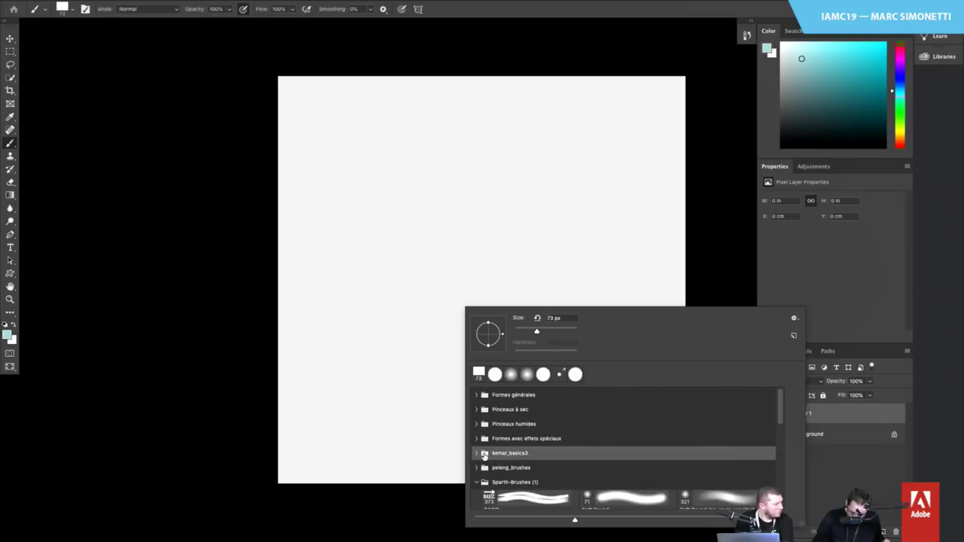
{"action": "left_click", "coordinate": [476, 454]}
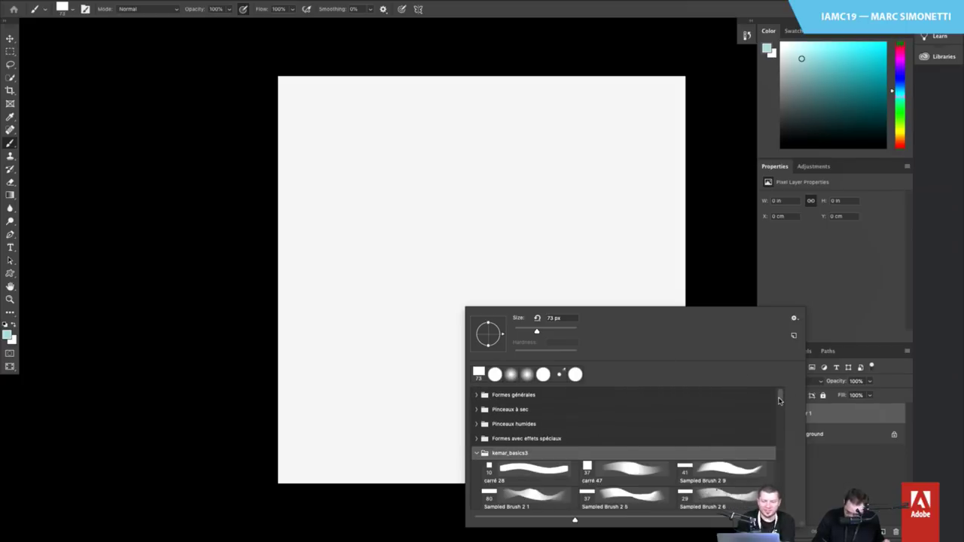
{"action": "left_click_drag", "start_coordinate": [780, 401], "coordinate": [779, 422]}
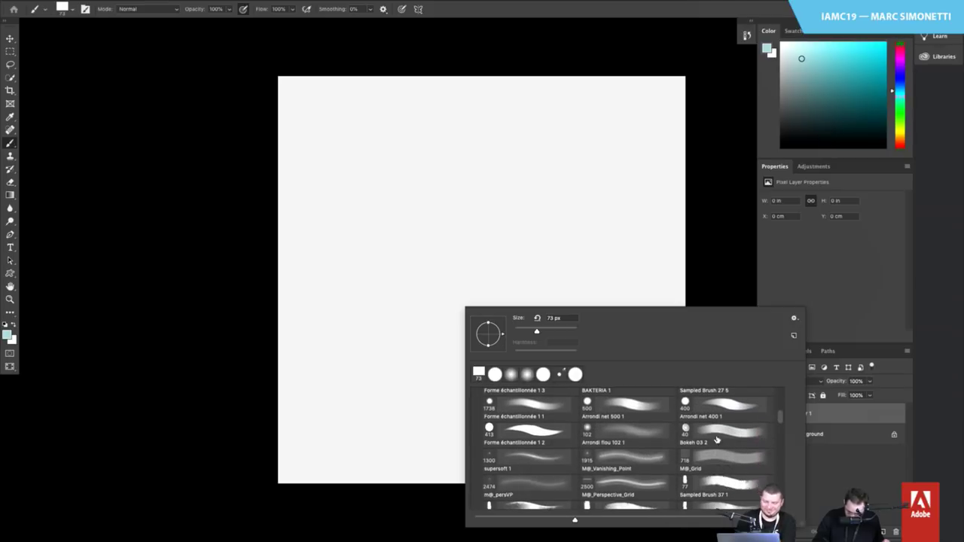
{"action": "left_click", "coordinate": [640, 458]}
{"action": "left_click", "coordinate": [6, 326]}
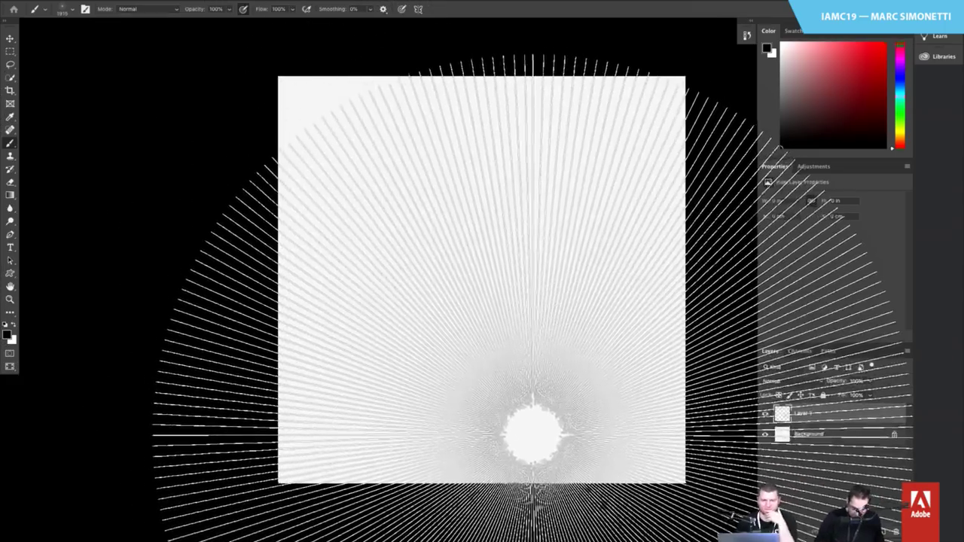
{"action": "left_click", "coordinate": [532, 433]}
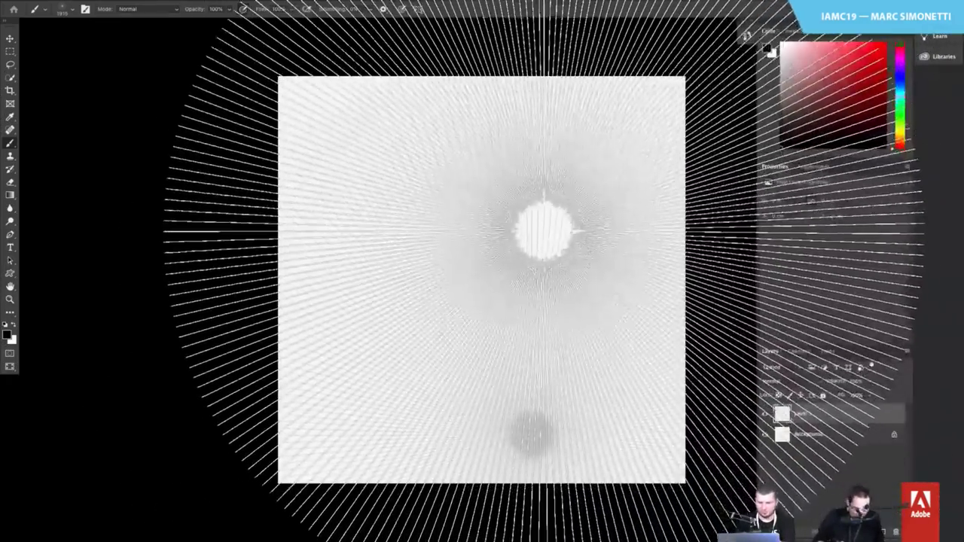
{"action": "right_click", "coordinate": [539, 230]}
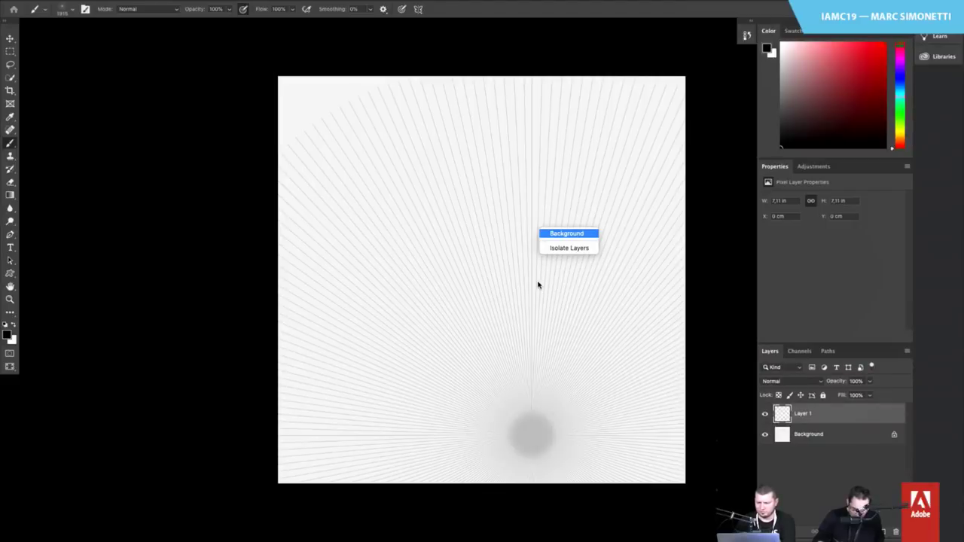
{"action": "left_click", "coordinate": [538, 285]}
{"action": "right_click", "coordinate": [520, 217]}
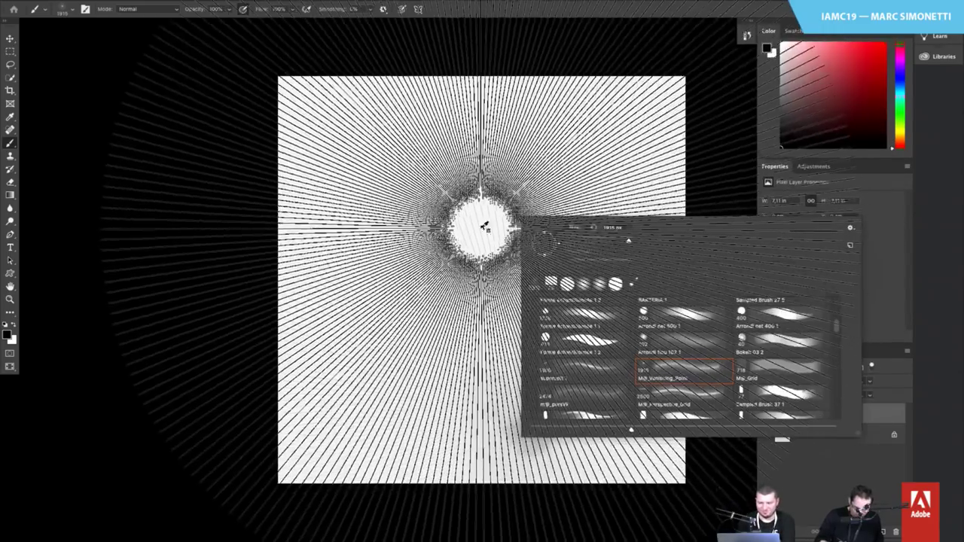
{"action": "right_click", "coordinate": [484, 236]}
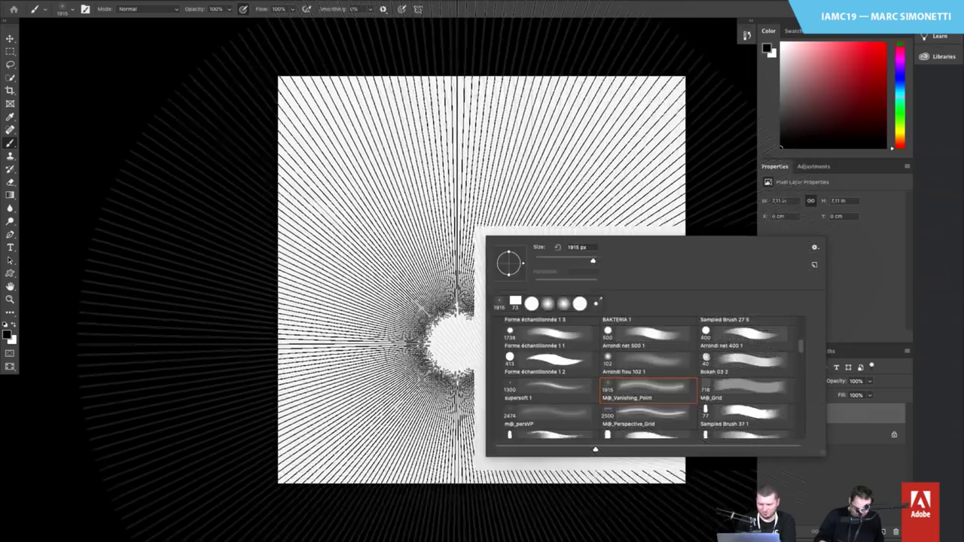
{"action": "right_click", "coordinate": [454, 346], "text": "shift"}
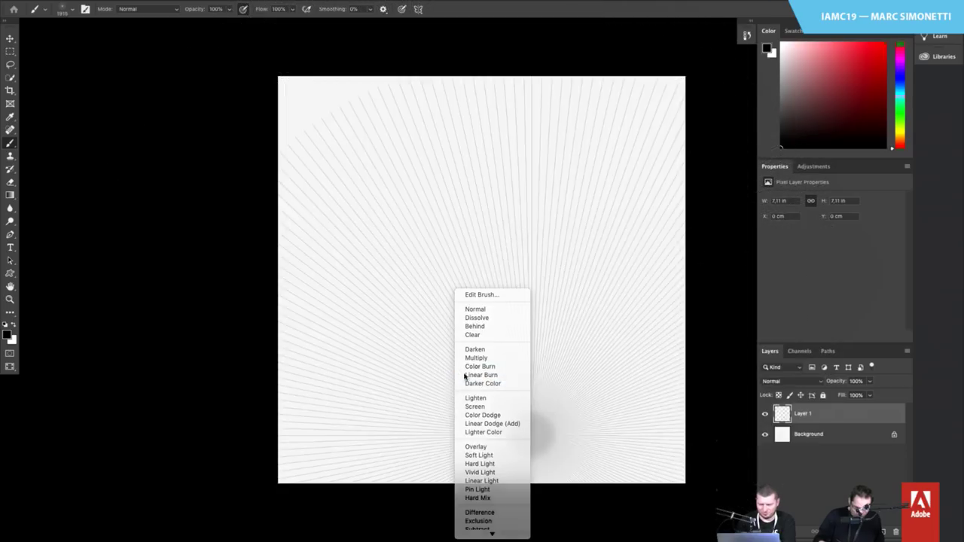
{"action": "left_click", "coordinate": [503, 281]}
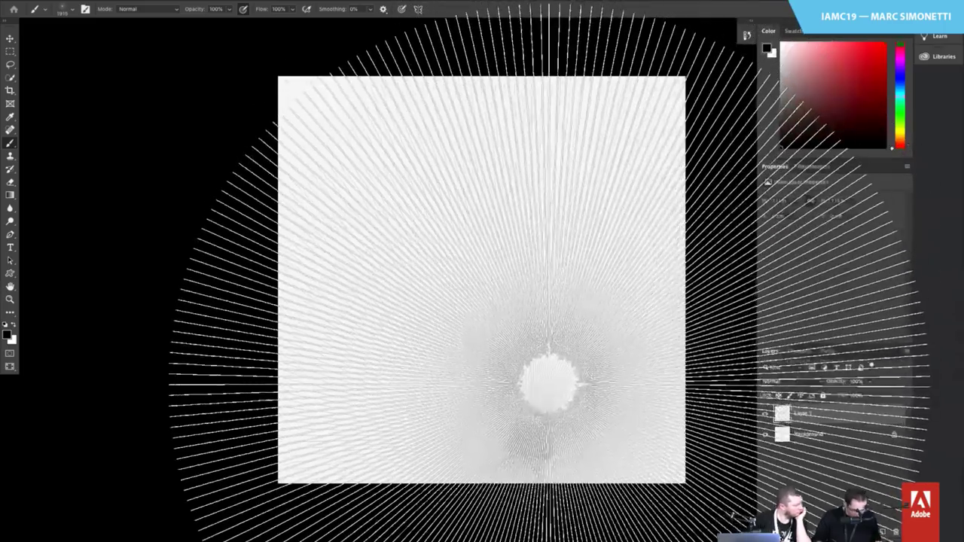
{"action": "left_click", "coordinate": [828, 305]}
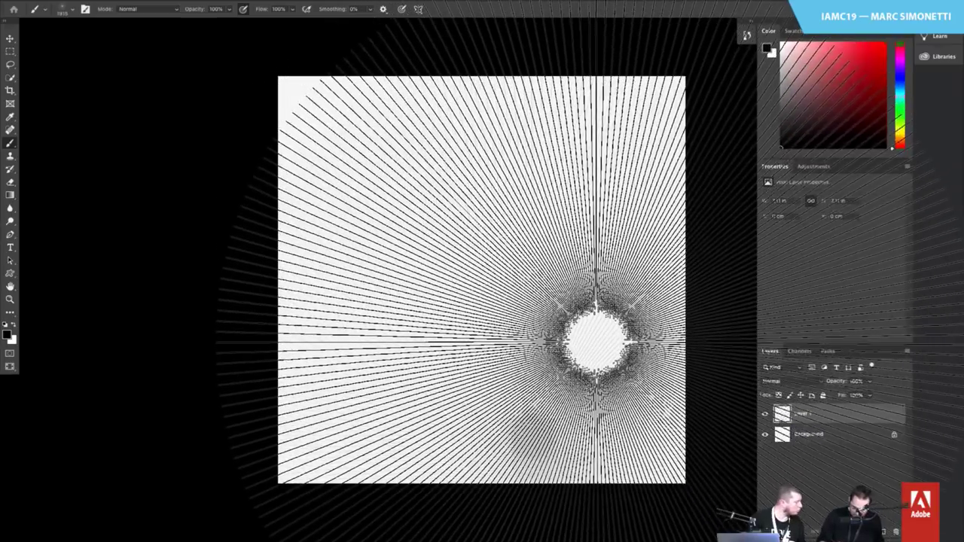
{"action": "right_click", "coordinate": [588, 362], "text": "shift"}
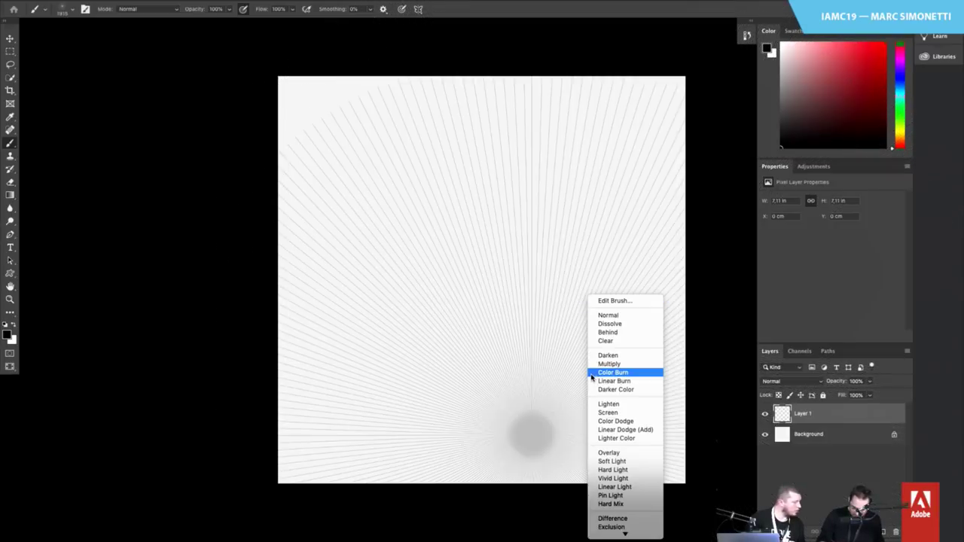
{"action": "left_click", "coordinate": [619, 229]}
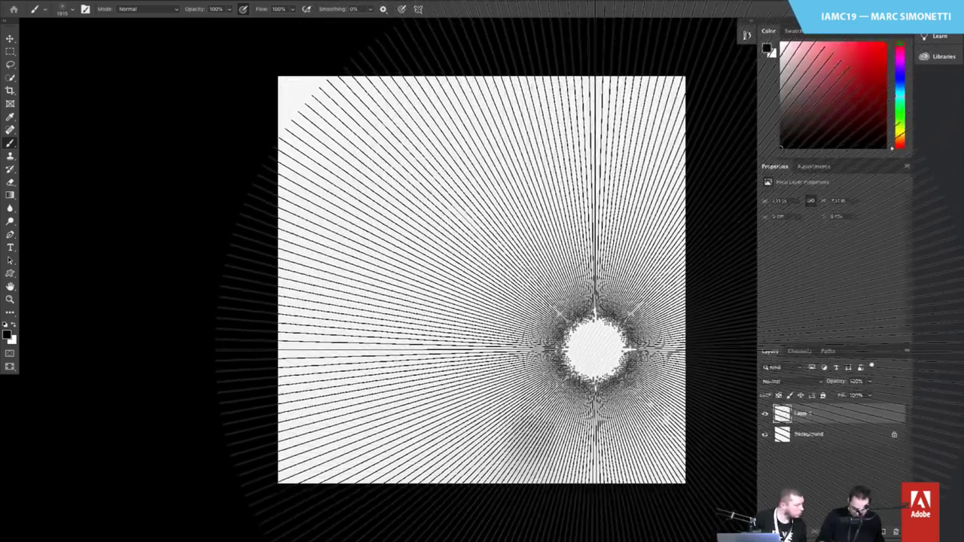
{"action": "right_click", "coordinate": [591, 405]}
{"action": "scroll", "coordinate": [591, 324], "scroll_direction": "up", "scroll_amount": 2}
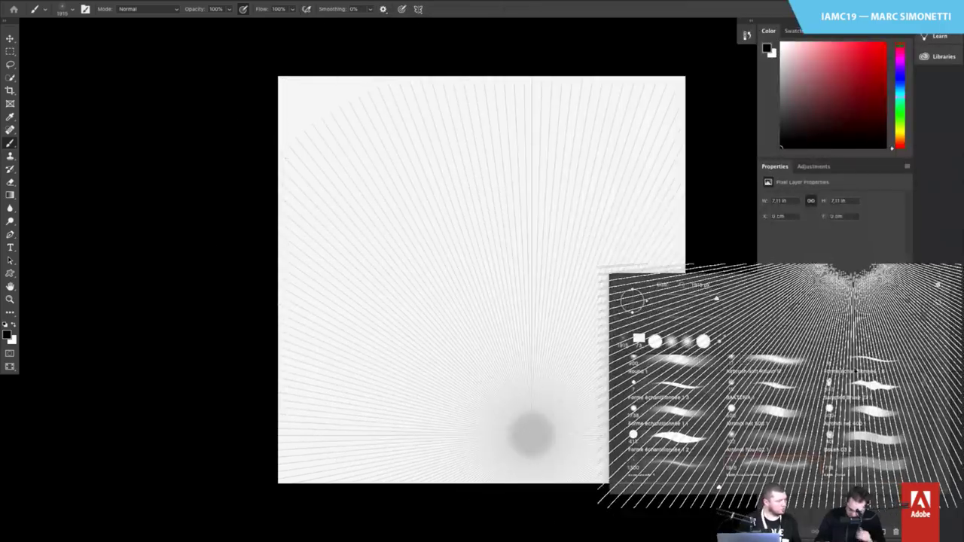
{"action": "left_click", "coordinate": [817, 498]}
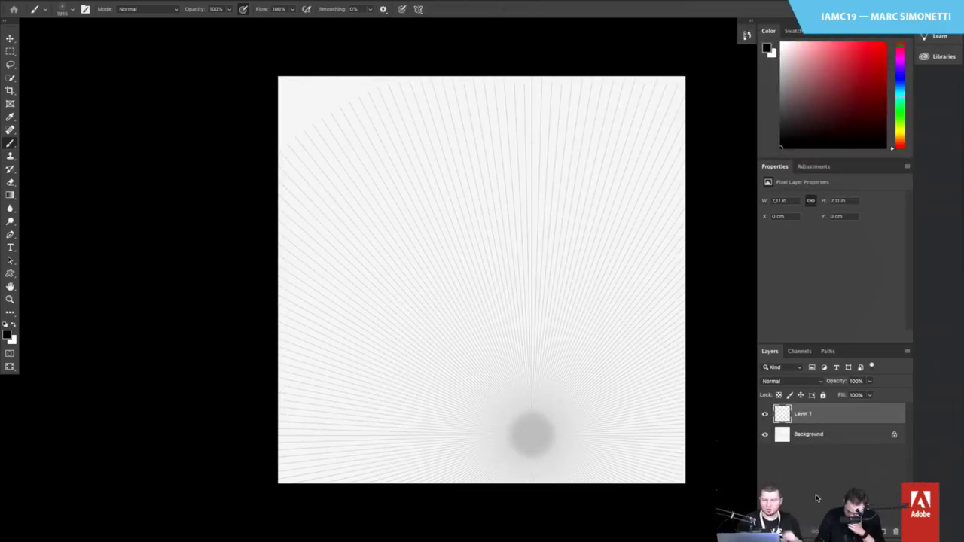
{"action": "left_click", "coordinate": [764, 416]}
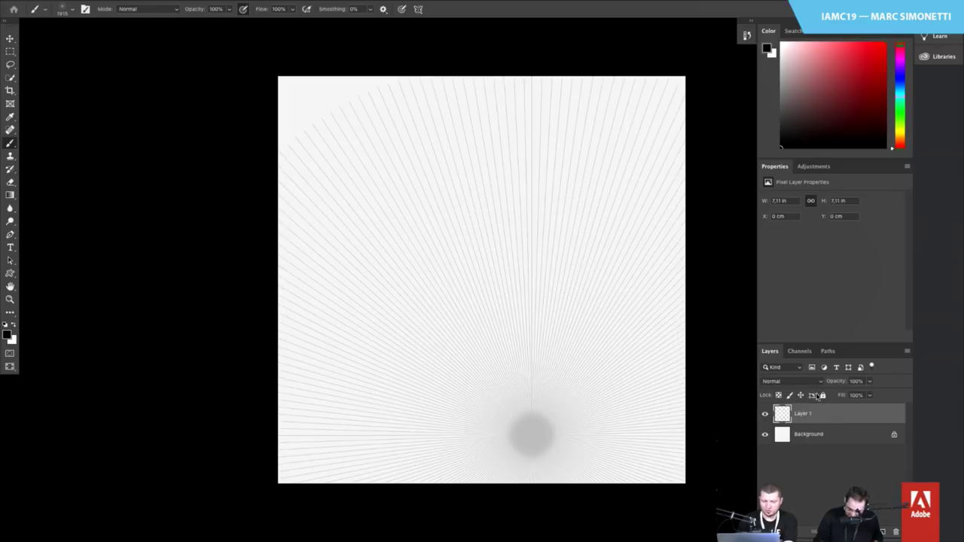
{"action": "right_click", "coordinate": [602, 405]}
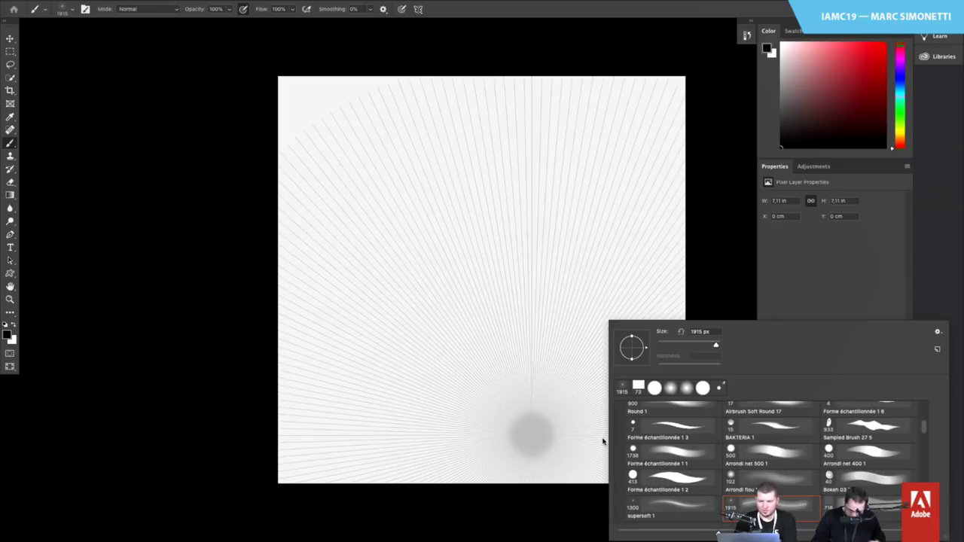
{"action": "right_click", "coordinate": [571, 448]}
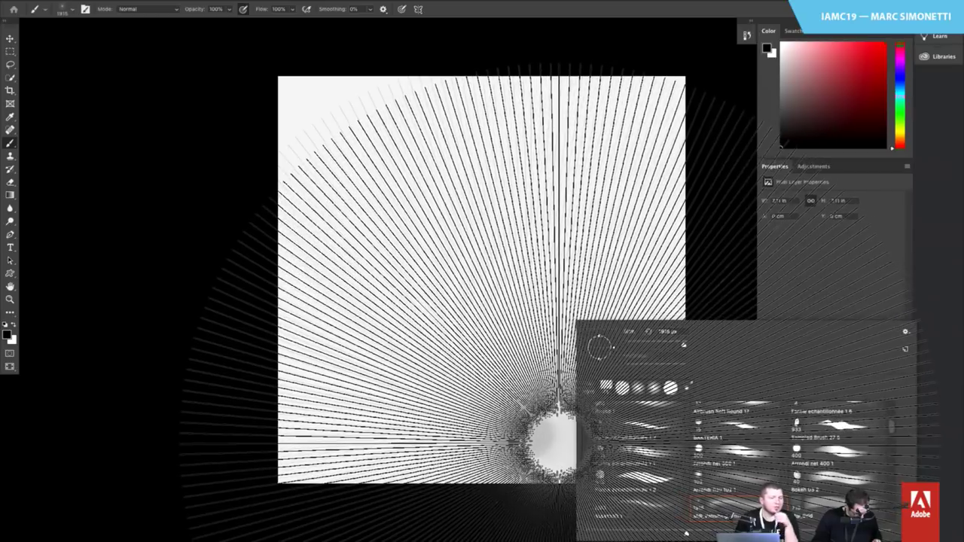
Reposition the ray layer and stretch it with Free Transform to about 8.18 × 19.25 in, covering the whole canvas
{"action": "mouse_move", "coordinate": [545, 426]}
{"action": "left_mouse_down"}
{"action": "mouse_move", "coordinate": [547, 470]}
{"action": "mouse_move", "coordinate": [535, 484]}
{"action": "left_mouse_up"}
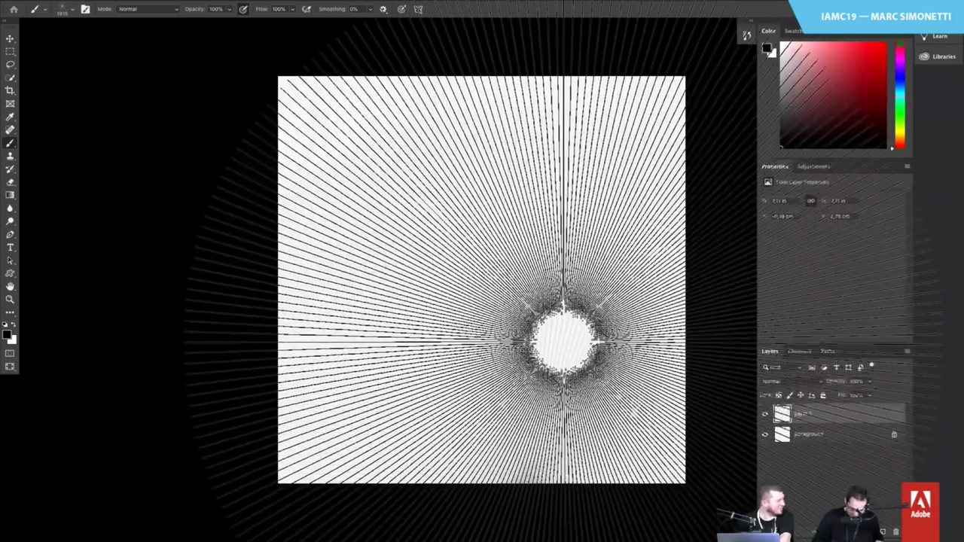
{"action": "right_click", "coordinate": [565, 354]}
{"action": "left_click", "coordinate": [567, 404]}
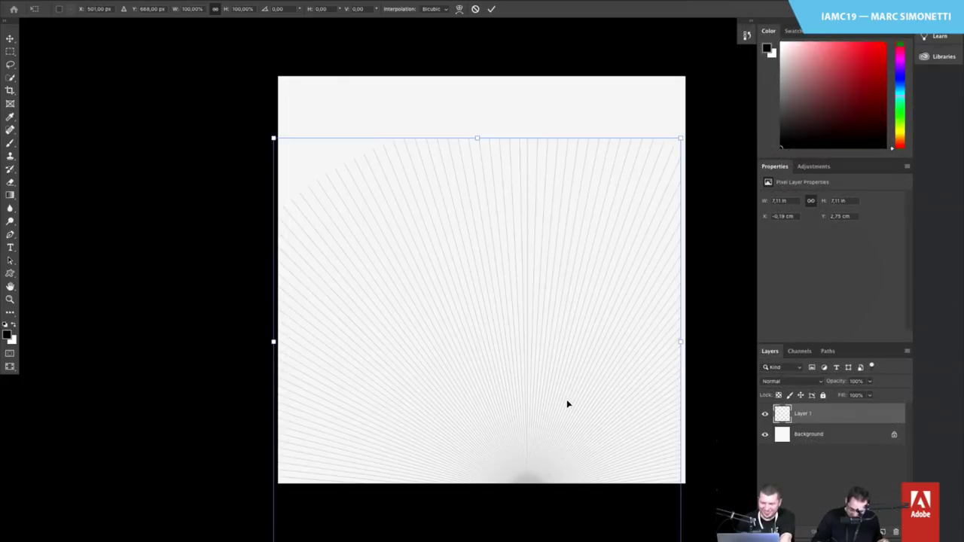
{"action": "left_click_drag", "start_coordinate": [476, 138], "coordinate": [457, 175]}
{"action": "left_click_drag", "start_coordinate": [536, 359], "coordinate": [499, 228]}
{"action": "right_click", "coordinate": [520, 273]}
{"action": "left_click", "coordinate": [548, 354]}
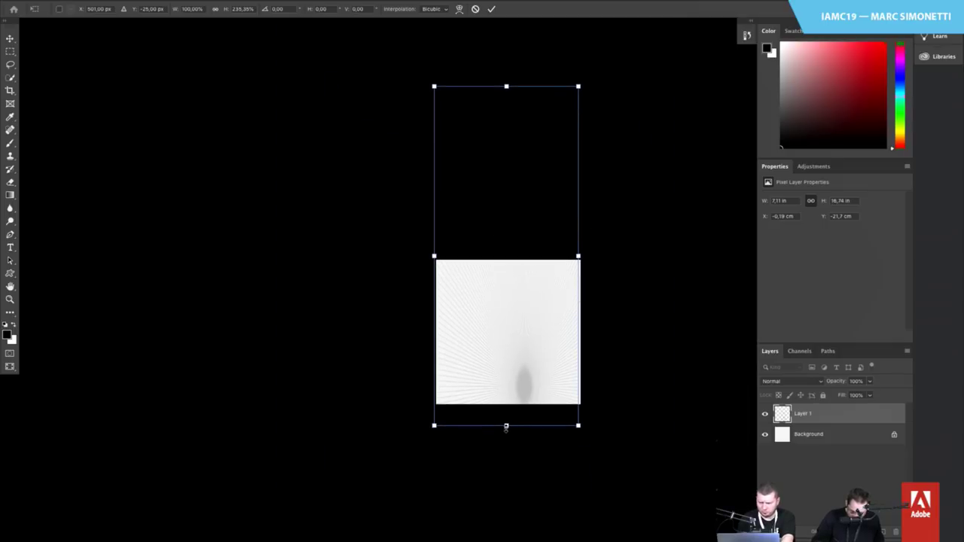
{"action": "left_click_drag", "start_coordinate": [506, 426], "coordinate": [506, 472]}
{"action": "key", "text": "Return"}
Switch back to the Brush tool with the M@_Vanishing_Point brush for stamping more perspective rays
{"action": "key", "text": "b"}
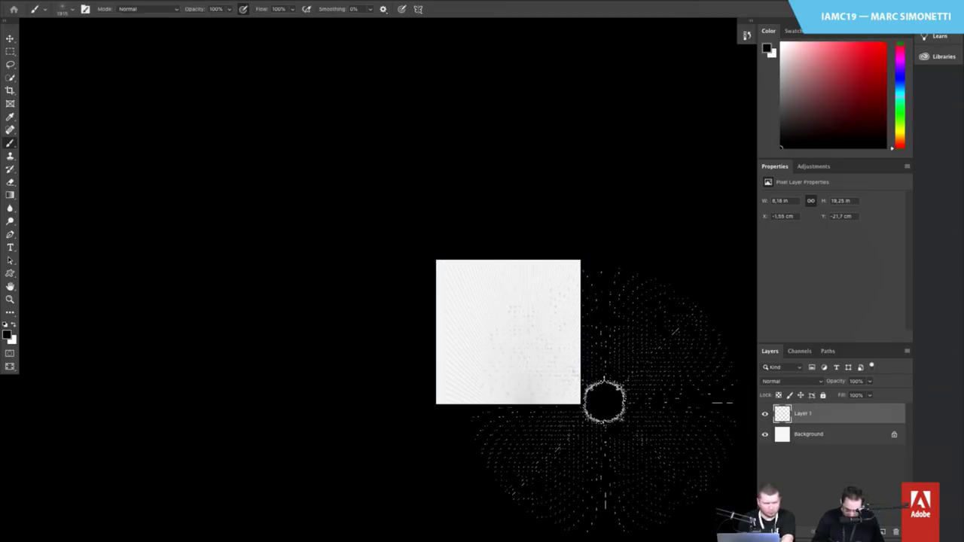
{"action": "right_click", "coordinate": [546, 366]}
{"action": "left_click", "coordinate": [586, 348]}
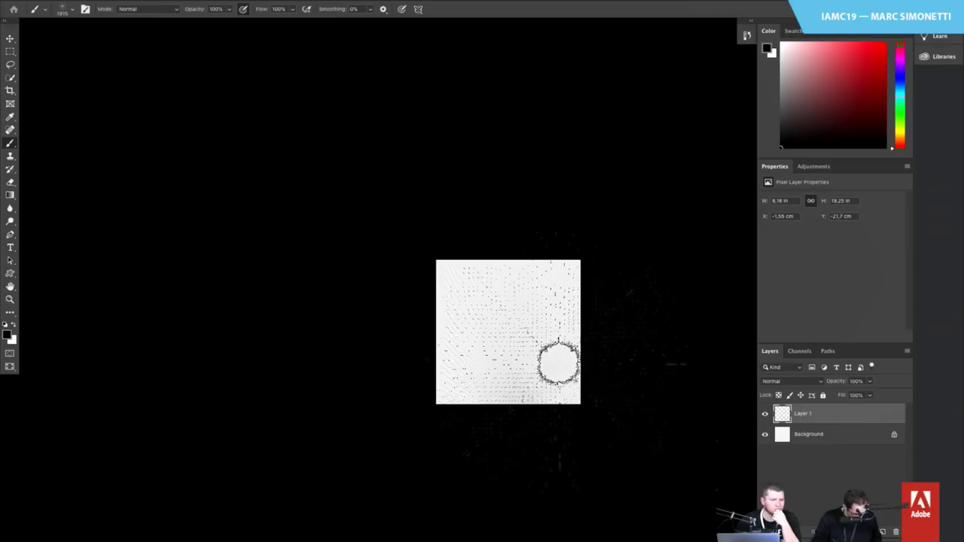
{"action": "scroll", "coordinate": [559, 364], "scroll_direction": "up", "scroll_amount": 5}
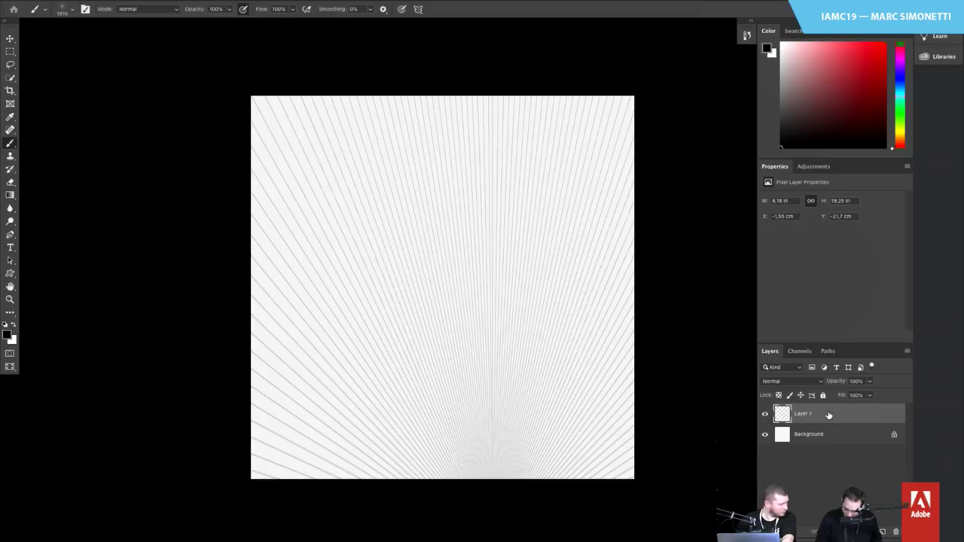
{"action": "key", "text": "ctrl+n"}
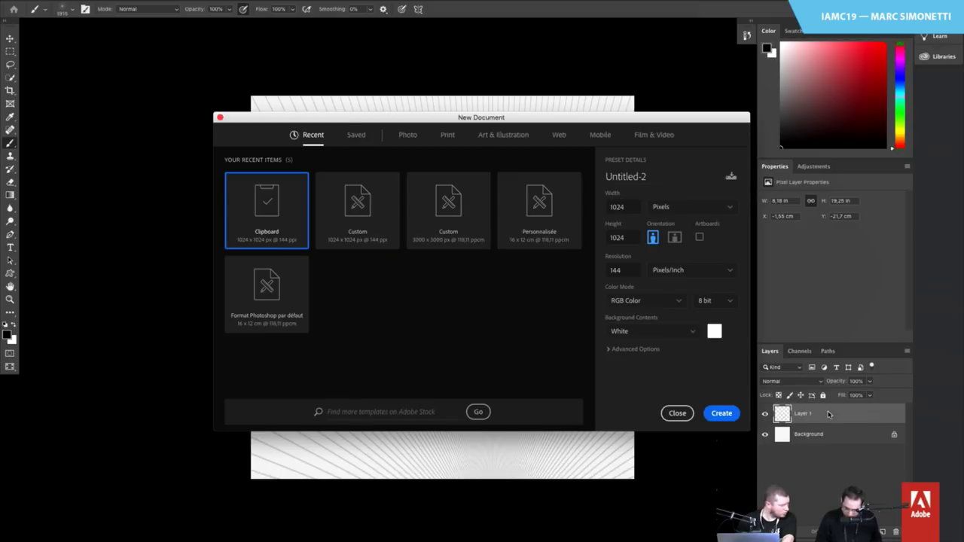
{"action": "left_click", "coordinate": [677, 414]}
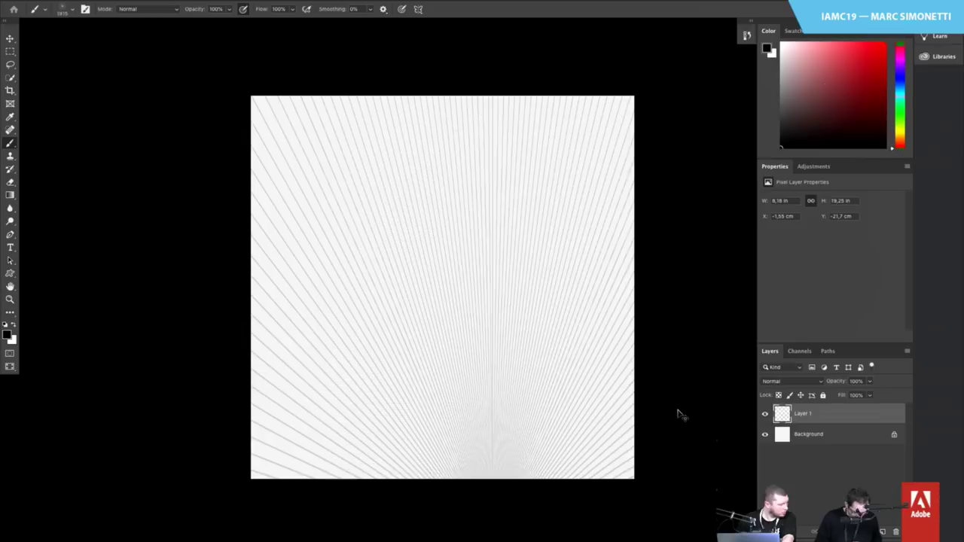
{"action": "key", "text": "ctrl+n"}
{"action": "left_click", "coordinate": [677, 414]}
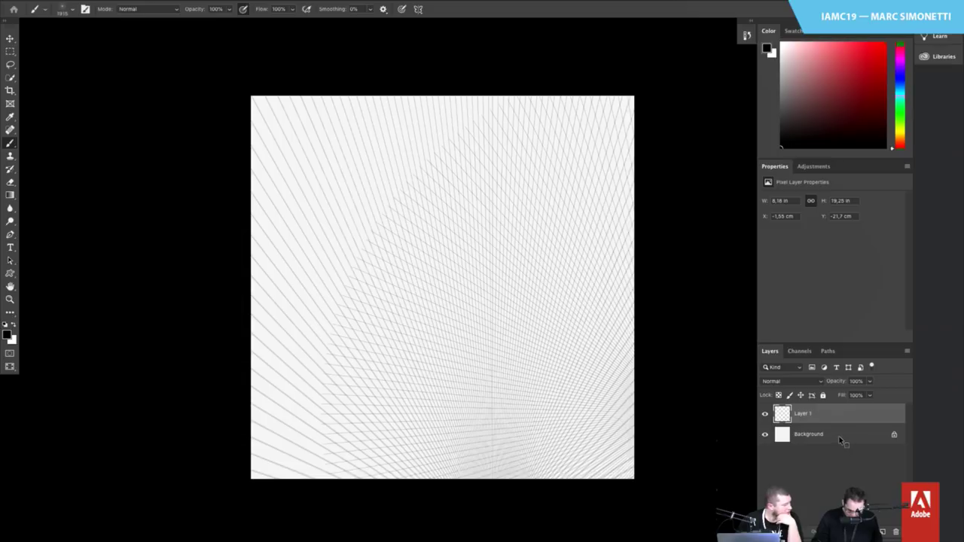
{"action": "key", "text": "ctrl+z"}
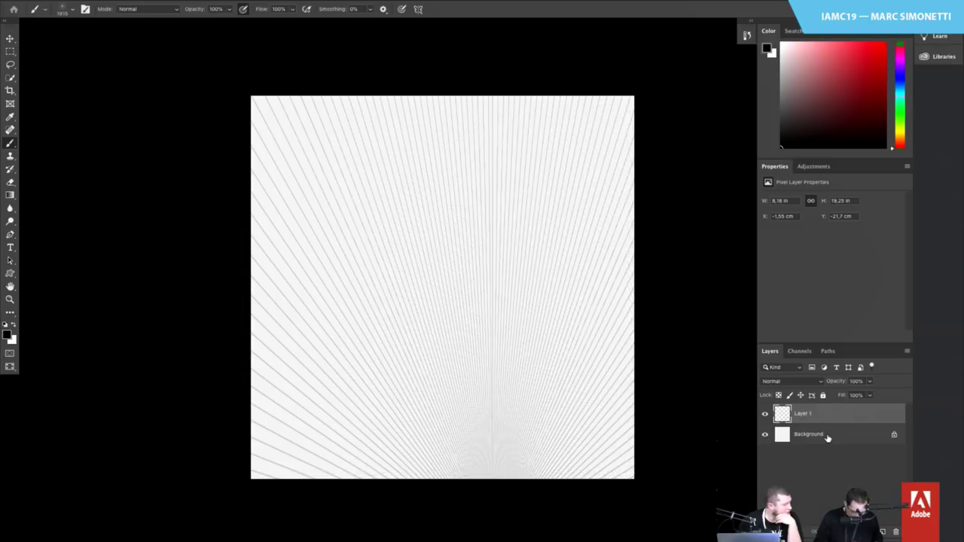
Stamp the vanishing-point rays near the canvas's upper-right corner on a new layer and stretch them horizontally to about 11.29 × 7.11 in
{"action": "key", "text": "ctrl+shift+n"}
{"action": "left_click", "coordinate": [572, 249]}
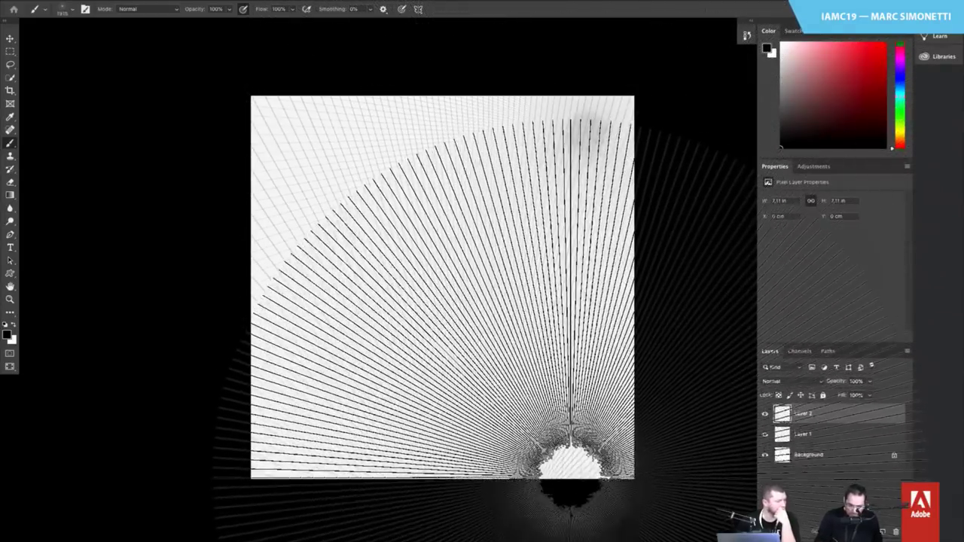
{"action": "key", "text": "ctrl+t"}
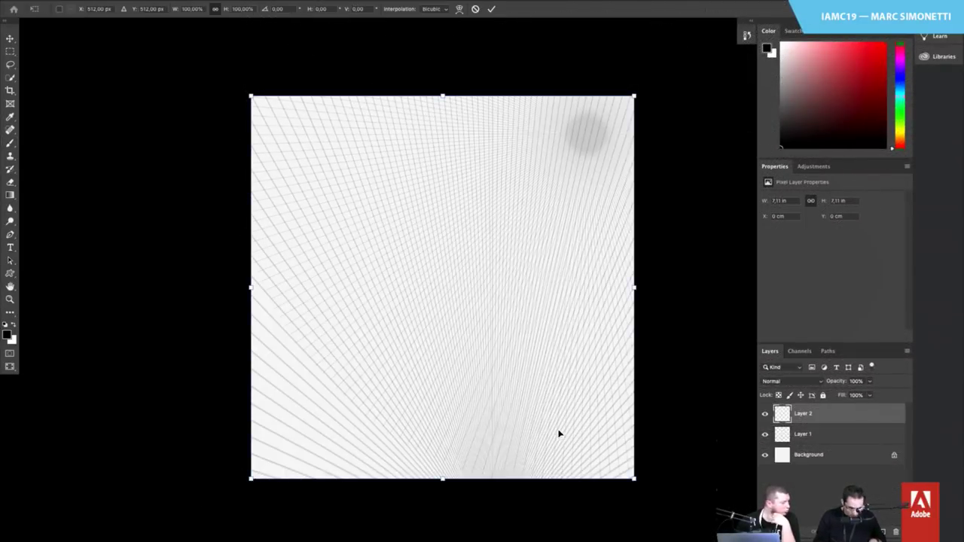
{"action": "left_click_drag", "start_coordinate": [251, 286], "coordinate": [35, 290]}
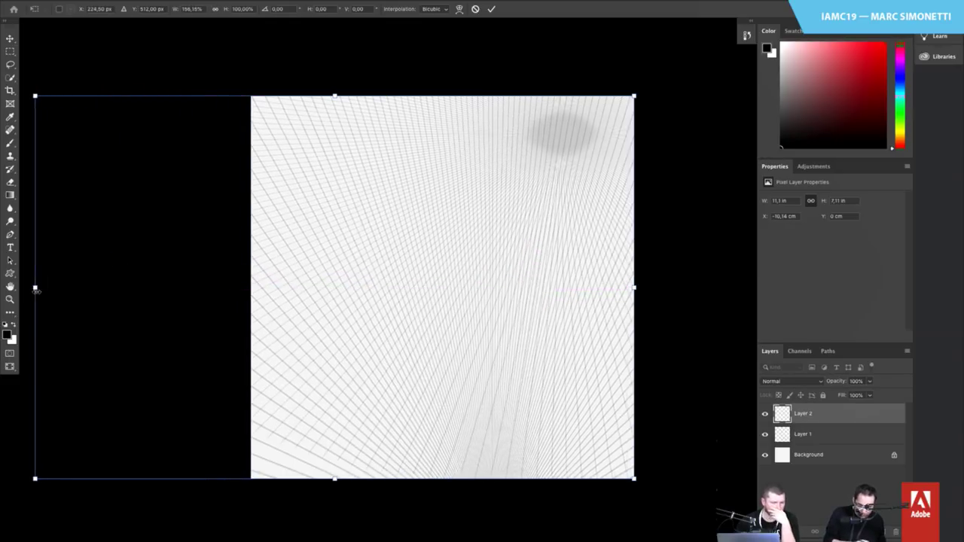
{"action": "left_click_drag", "start_coordinate": [637, 282], "coordinate": [641, 286]}
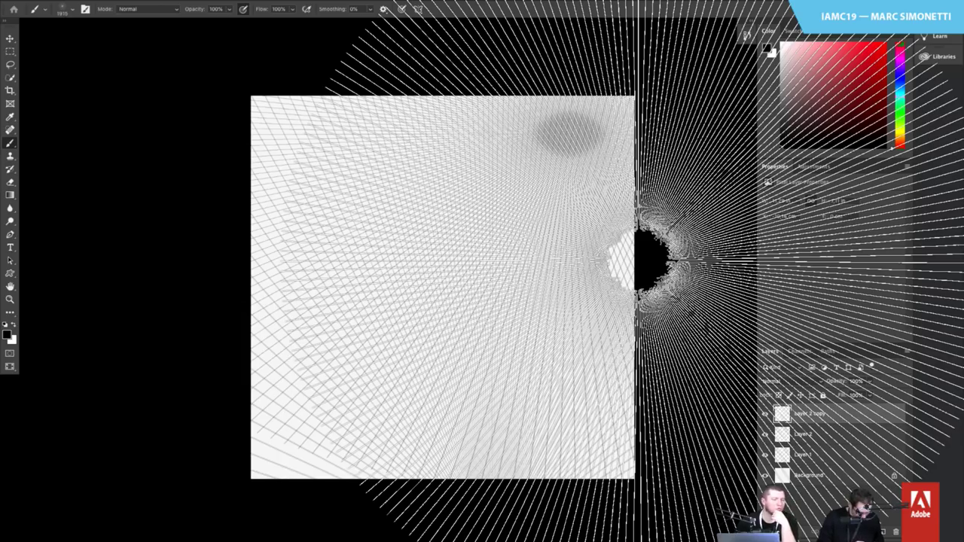
Mirror the copy of the second ray layer horizontally and stretch it with Free Transform to about 39.98 × 7.11 in
{"action": "key", "text": "ctrl+t"}
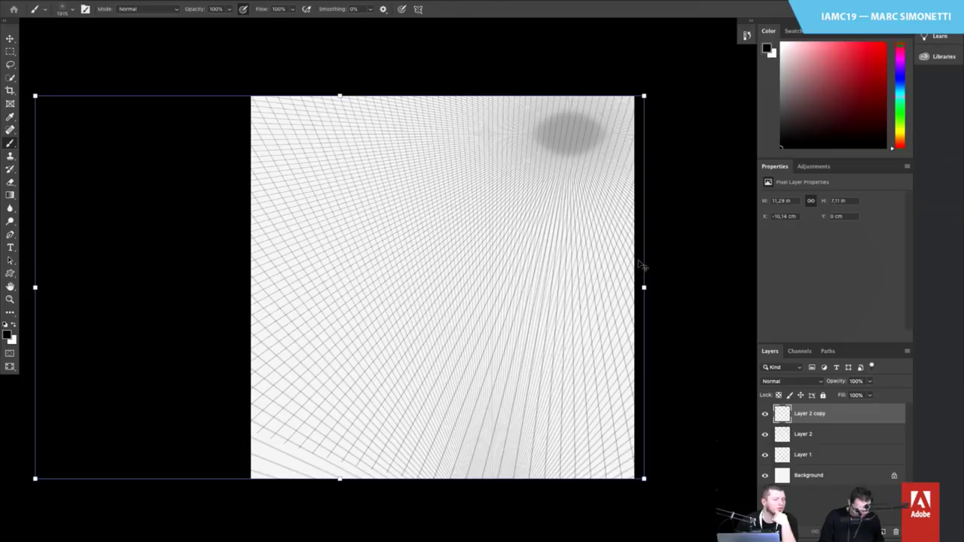
{"action": "left_click_drag", "start_coordinate": [644, 292], "coordinate": [706, 286]}
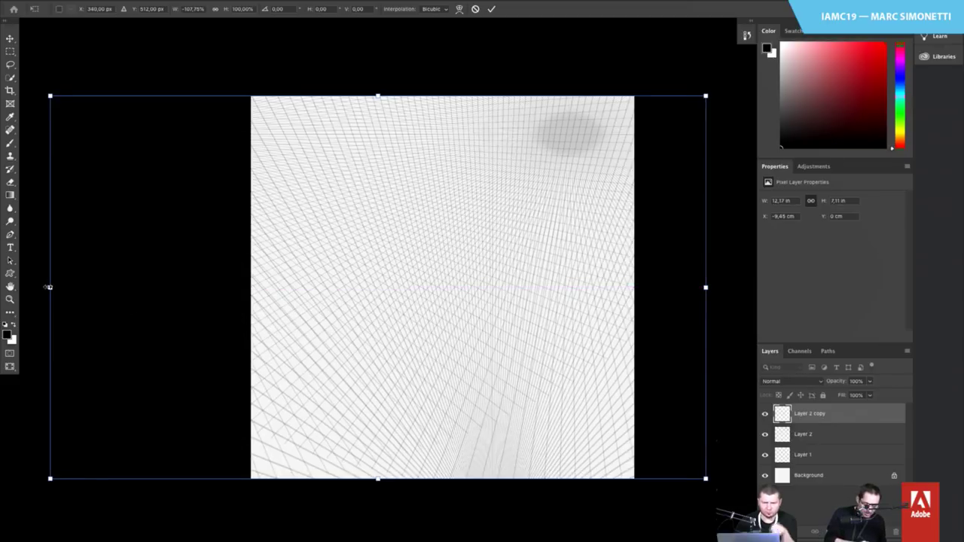
{"action": "left_click_drag", "start_coordinate": [48, 287], "coordinate": [2, 287]}
{"action": "left_click_drag", "start_coordinate": [576, 349], "coordinate": [344, 309]}
{"action": "left_click_drag", "start_coordinate": [659, 325], "coordinate": [530, 323]}
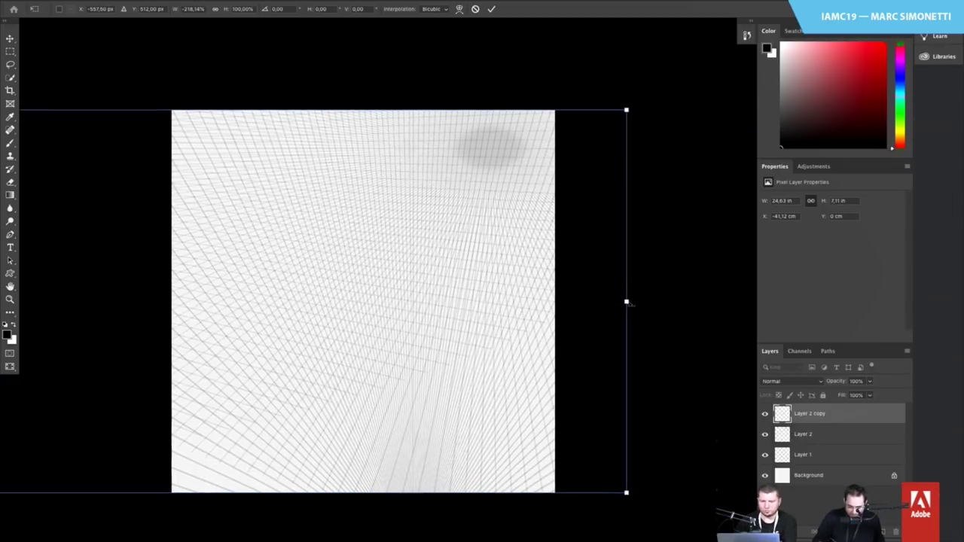
{"action": "left_click_drag", "start_coordinate": [626, 302], "coordinate": [949, 328]}
{"action": "left_click_drag", "start_coordinate": [438, 344], "coordinate": [640, 364]}
{"action": "mouse_move", "coordinate": [467, 317]}
{"action": "left_mouse_down"}
{"action": "mouse_move", "coordinate": [611, 300]}
{"action": "mouse_move", "coordinate": [630, 265]}
{"action": "left_mouse_up"}
{"action": "key", "text": "Return"}
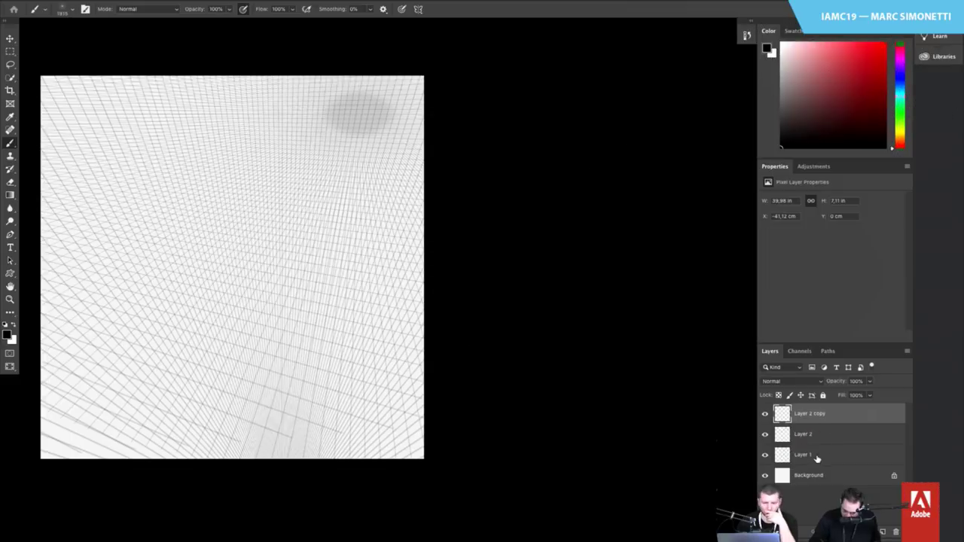
Group the three ray layers and name the group PERSPECTIVE
{"action": "left_click", "coordinate": [818, 458], "text": "shift"}
{"action": "key", "text": "ctrl+g"}
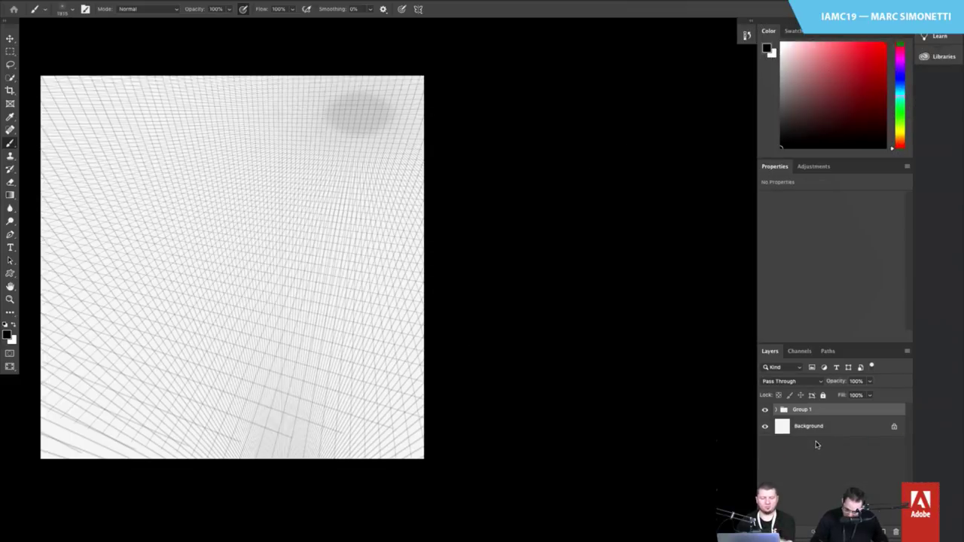
{"action": "double_click", "coordinate": [802, 409]}
{"action": "type", "text": "PERSPECTIVE"}
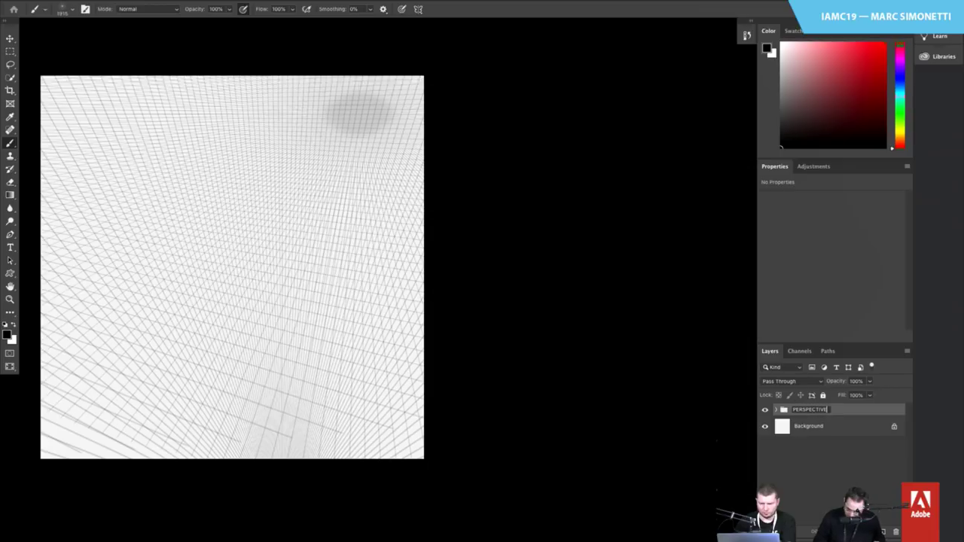
{"action": "key", "text": "Return"}
Add an empty layer directly above the background, below the PERSPECTIVE group, keeping the default layer settings
{"action": "left_click", "coordinate": [811, 433]}
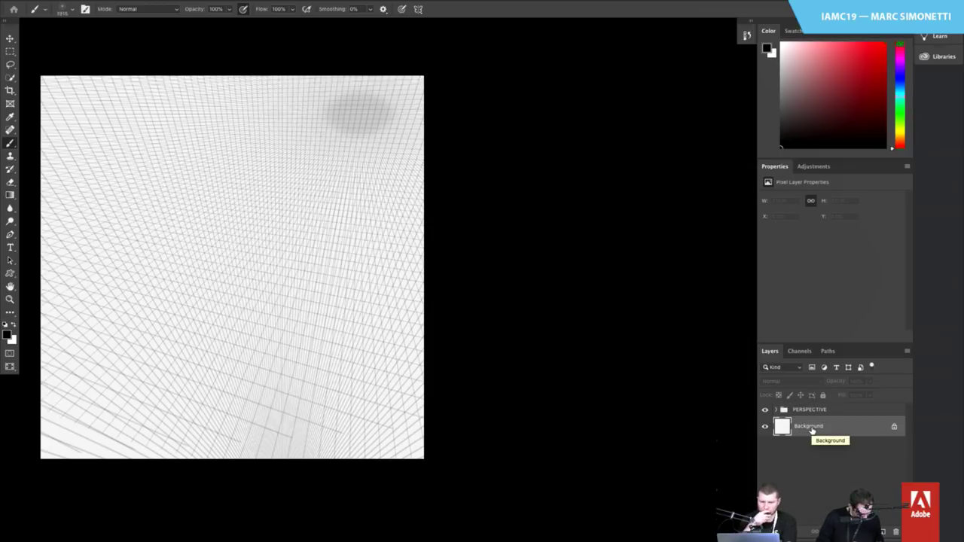
{"action": "key", "text": "super+n"}
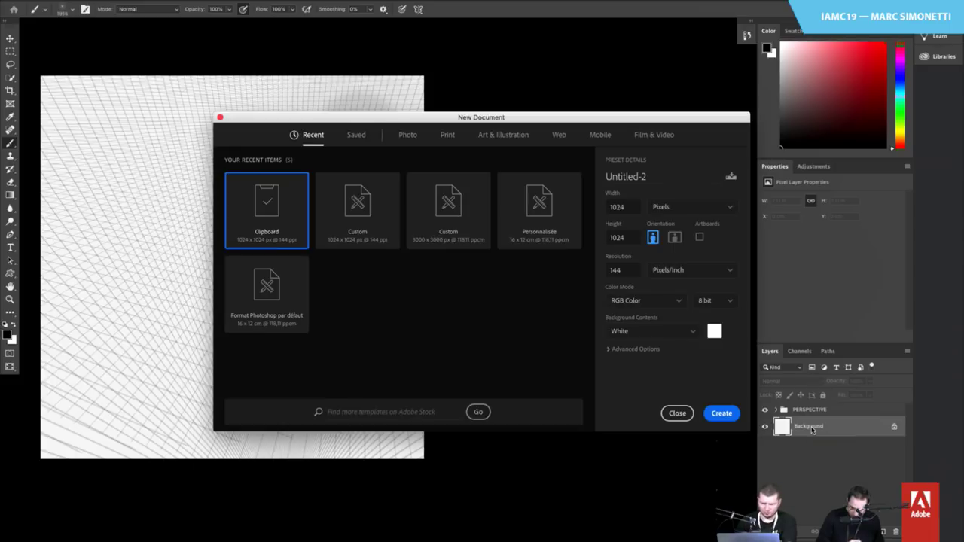
{"action": "left_click", "coordinate": [677, 413]}
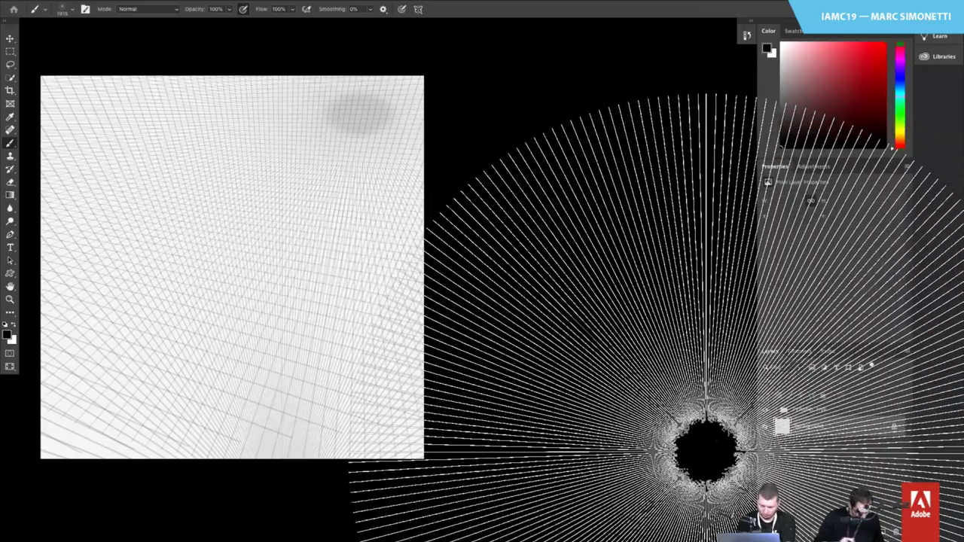
{"action": "key", "text": "super+shift+n"}
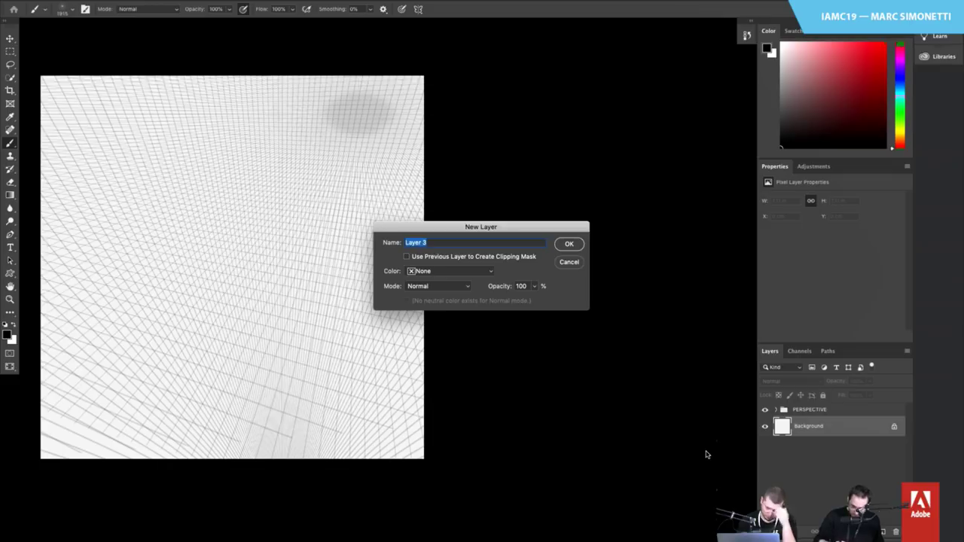
{"action": "key", "text": "Return"}
{"action": "key", "text": "g"}
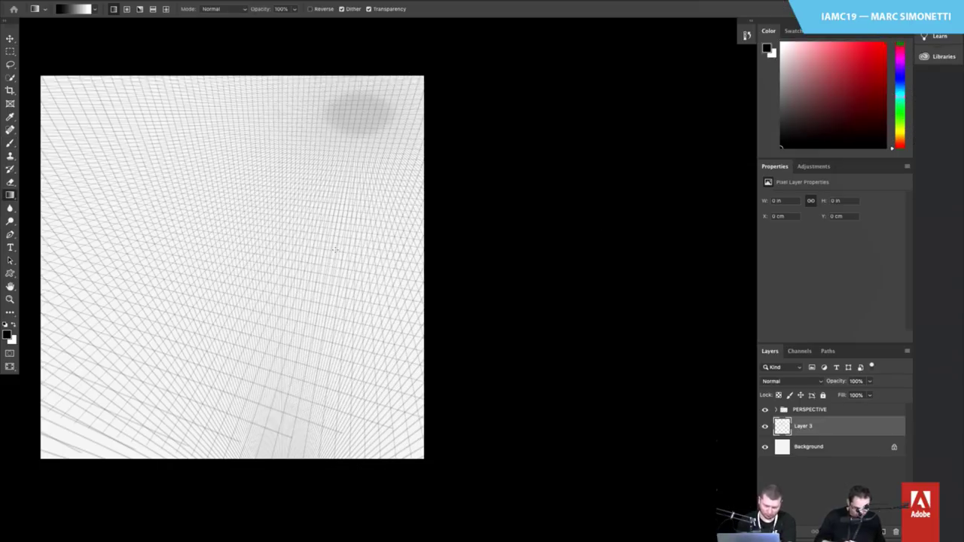
{"action": "mouse_move", "coordinate": [316, 233]}
{"action": "left_mouse_down"}
{"action": "mouse_move", "coordinate": [408, 209]}
{"action": "mouse_move", "coordinate": [416, 222]}
{"action": "left_mouse_up"}
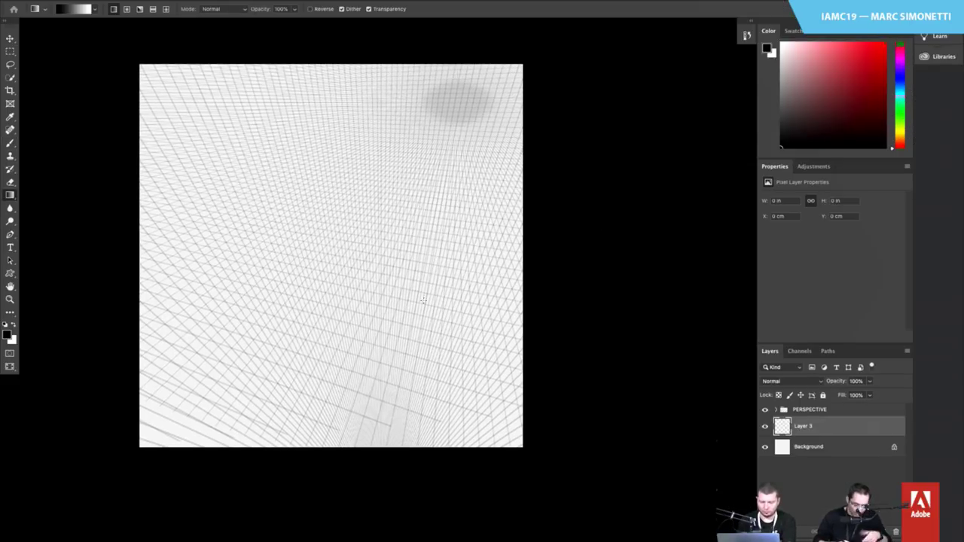
{"action": "right_click", "coordinate": [424, 302]}
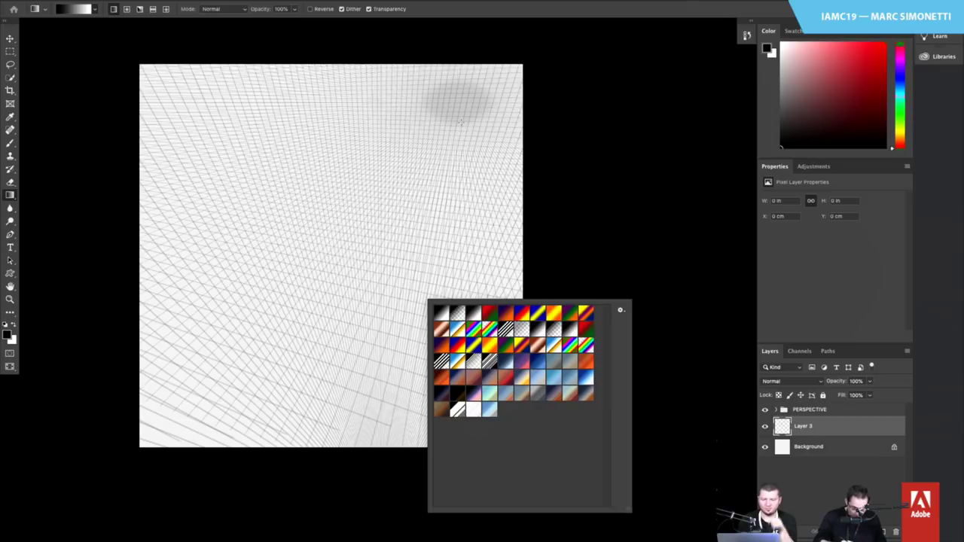
{"action": "key", "text": "Escape"}
Activate the Brush tool and pick the 7 px brush Forme échantillonnée 1 3
{"action": "key", "text": "b"}
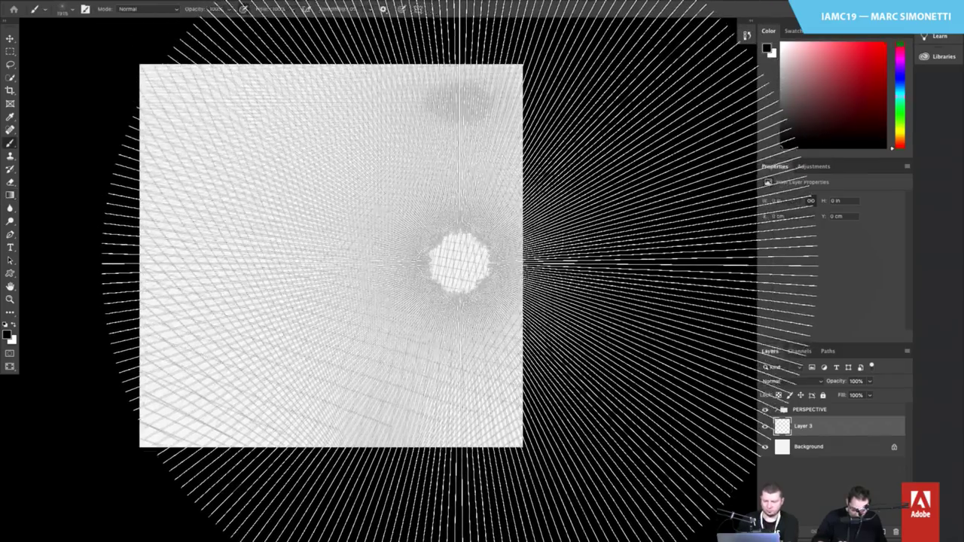
{"action": "right_click", "coordinate": [460, 261]}
{"action": "key", "text": "Escape"}
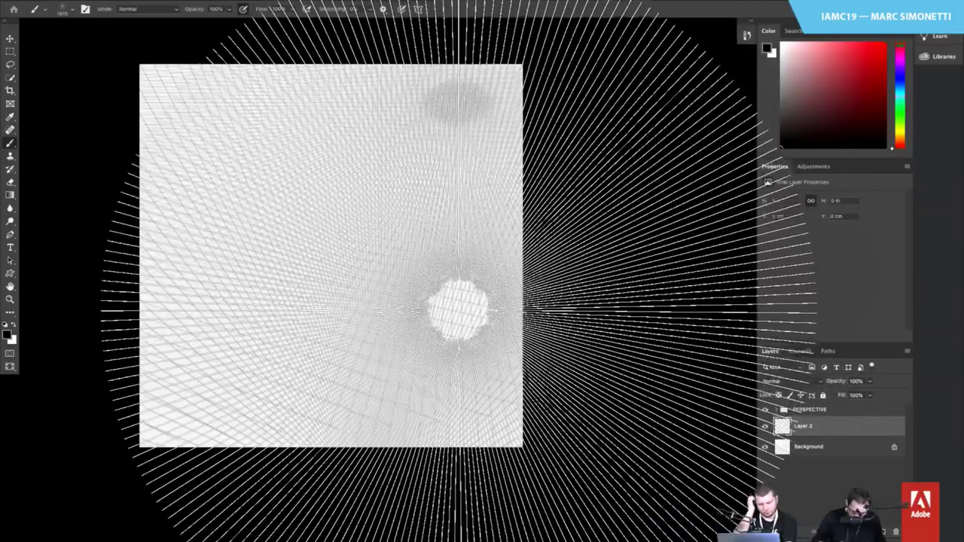
{"action": "right_click", "coordinate": [460, 304]}
{"action": "left_click", "coordinate": [498, 408]}
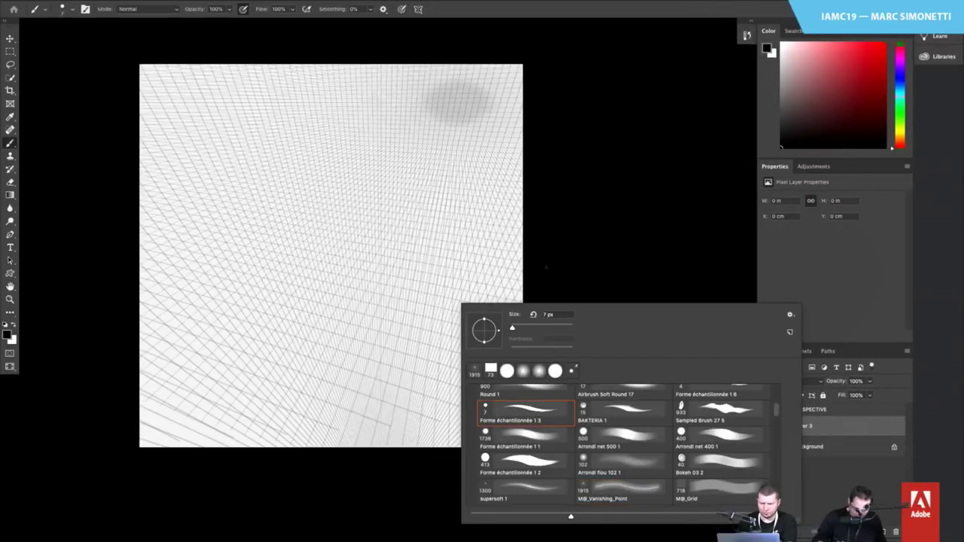
{"action": "key", "text": "Return"}
Sketch a diagonal, rounded-tip form with a line reaching the canvas's left edge, about 5.75 × 4.15 cm overall, in the lower-left area
{"action": "left_click_drag", "start_coordinate": [353, 283], "coordinate": [428, 290]}
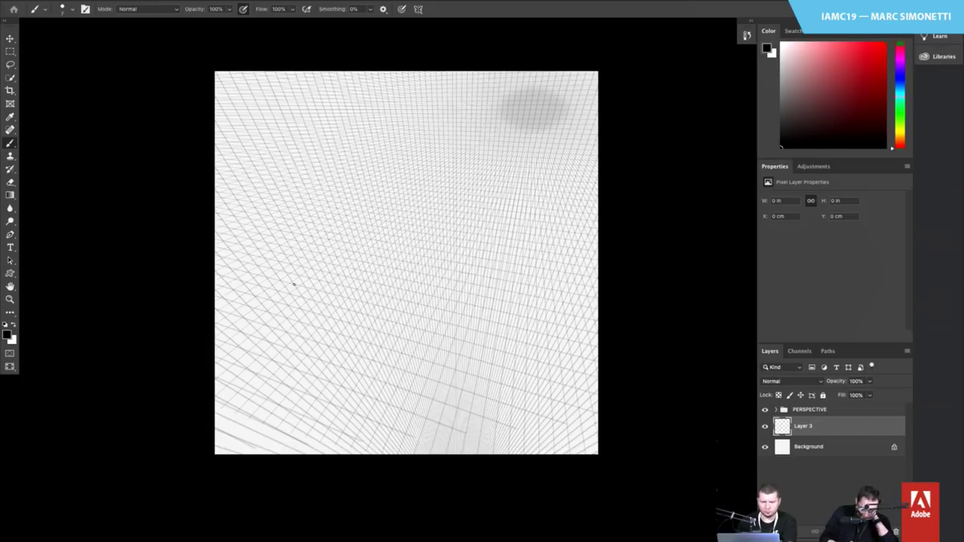
{"action": "left_click", "coordinate": [264, 314]}
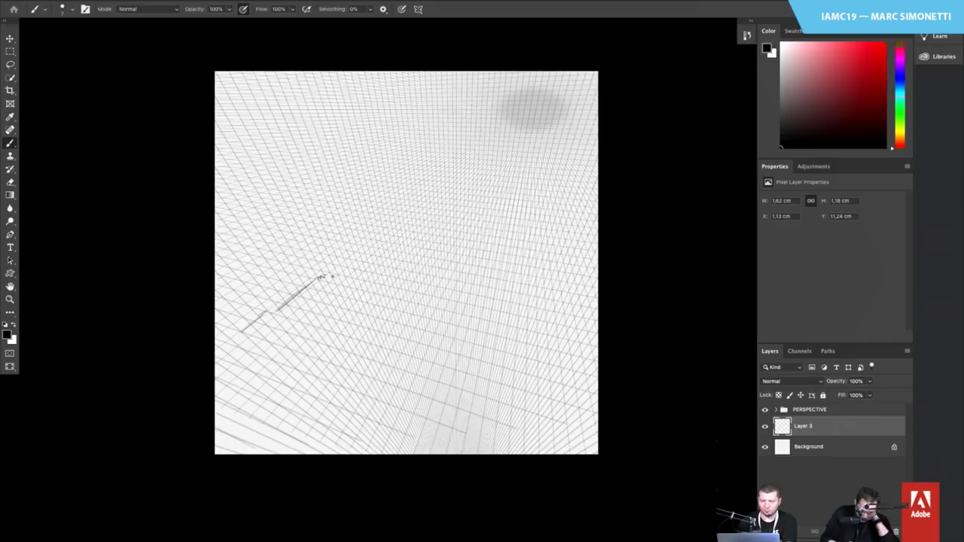
{"action": "left_click_drag", "start_coordinate": [332, 277], "coordinate": [329, 295]}
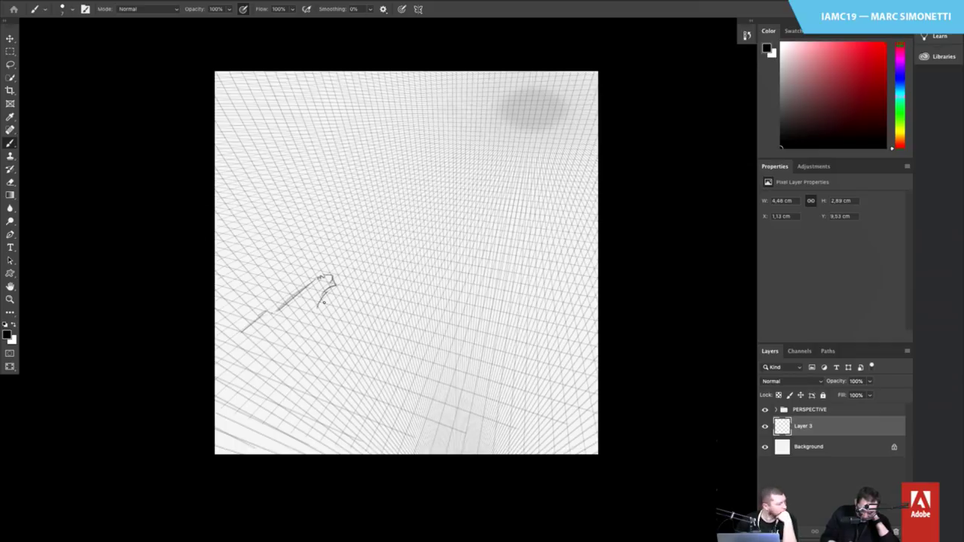
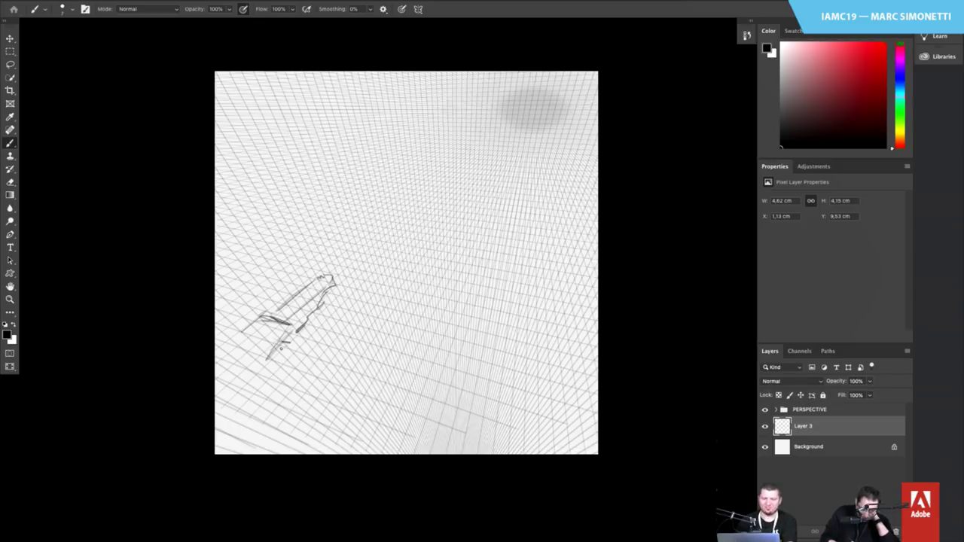
{"action": "left_click_drag", "start_coordinate": [252, 338], "coordinate": [215, 325]}
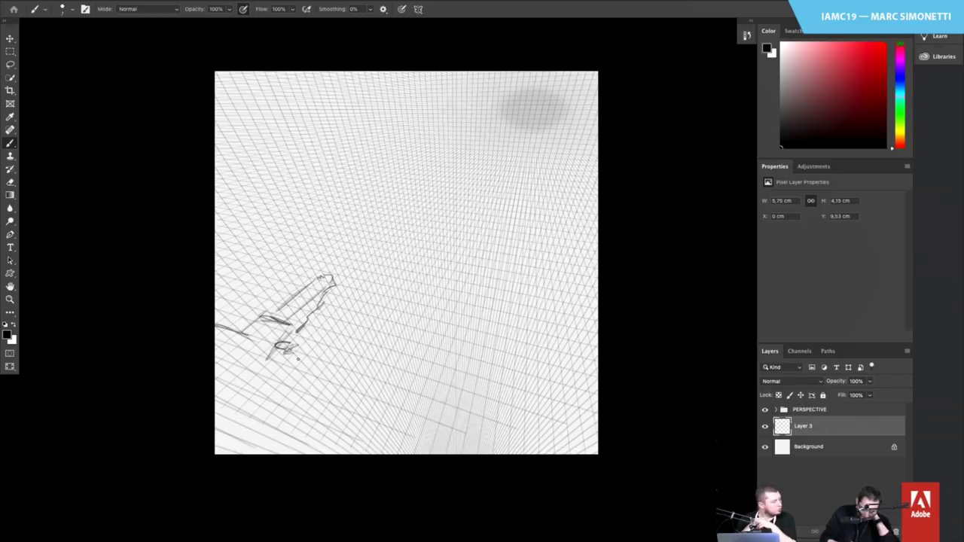
Extend the sketch with stepped diagonal edges down to the canvas's lower border and reinforce the rounded form's outline, about 7.83 × 8.7 cm overall
{"action": "left_click_drag", "start_coordinate": [283, 348], "coordinate": [378, 453]}
{"action": "left_click_drag", "start_coordinate": [271, 373], "coordinate": [357, 451]}
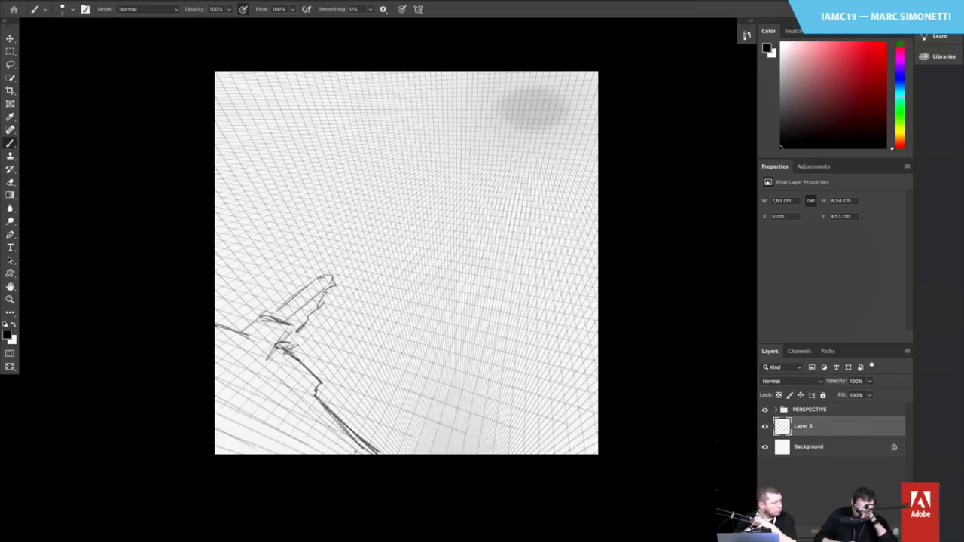
{"action": "mouse_move", "coordinate": [289, 387]}
{"action": "left_mouse_down"}
{"action": "mouse_move", "coordinate": [354, 448]}
{"action": "mouse_move", "coordinate": [342, 439]}
{"action": "left_mouse_up"}
{"action": "mouse_move", "coordinate": [256, 354]}
{"action": "left_mouse_down"}
{"action": "mouse_move", "coordinate": [289, 338]}
{"action": "mouse_move", "coordinate": [223, 343]}
{"action": "mouse_move", "coordinate": [317, 280]}
{"action": "left_mouse_up"}
{"action": "left_click_drag", "start_coordinate": [278, 310], "coordinate": [325, 271]}
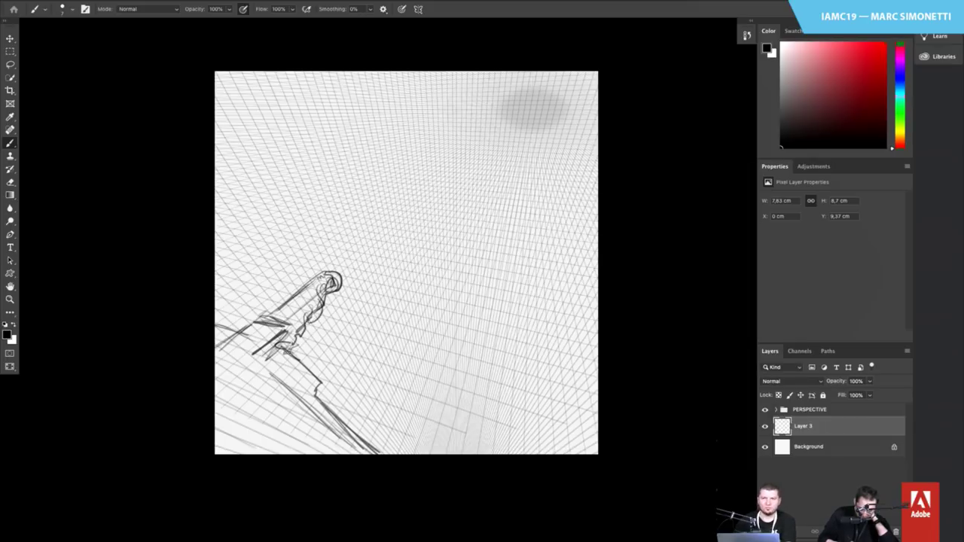
{"action": "left_click_drag", "start_coordinate": [425, 322], "coordinate": [455, 328]}
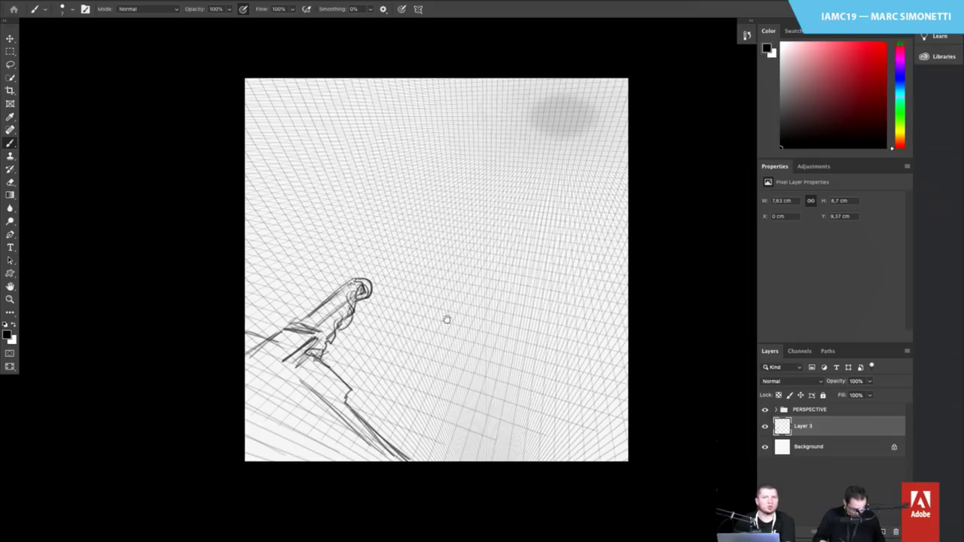
Sketch a slanted four-sided top face with small spikes above the diagonal rounded form, extending the sketch to about 7.83 × 10.55 cm overall
{"action": "mouse_move", "coordinate": [393, 292]}
{"action": "left_mouse_down"}
{"action": "mouse_move", "coordinate": [417, 260]}
{"action": "mouse_move", "coordinate": [527, 294]}
{"action": "left_mouse_up"}
{"action": "left_click_drag", "start_coordinate": [384, 213], "coordinate": [424, 254]}
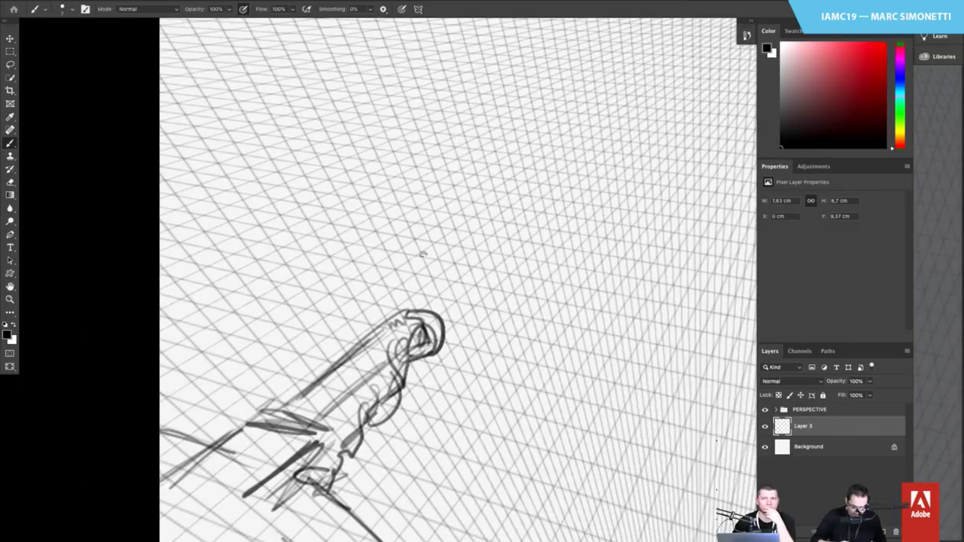
{"action": "mouse_move", "coordinate": [274, 276]}
{"action": "left_mouse_down"}
{"action": "mouse_move", "coordinate": [285, 241]}
{"action": "mouse_move", "coordinate": [299, 274]}
{"action": "left_mouse_up"}
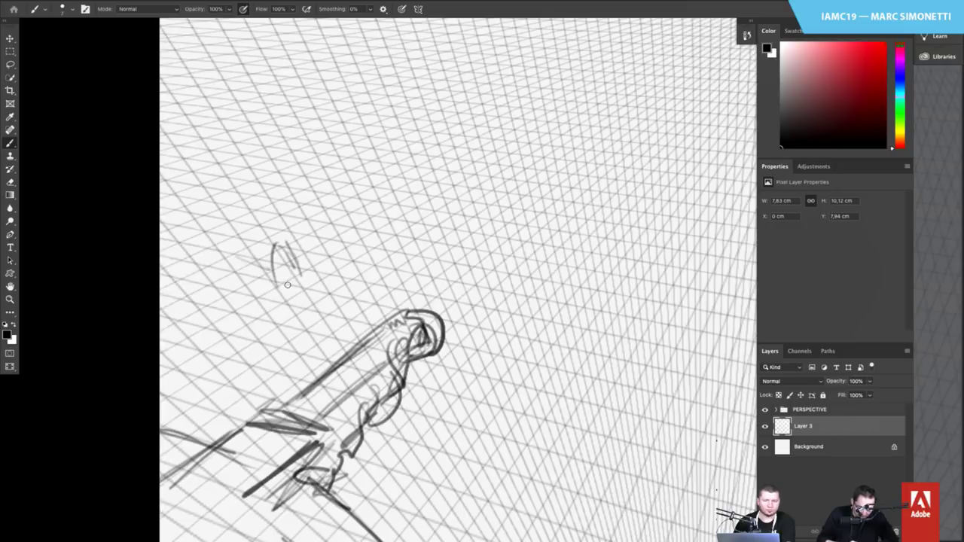
{"action": "mouse_move", "coordinate": [231, 256]}
{"action": "left_mouse_down"}
{"action": "mouse_move", "coordinate": [303, 279]}
{"action": "mouse_move", "coordinate": [228, 255]}
{"action": "mouse_move", "coordinate": [267, 237]}
{"action": "mouse_move", "coordinate": [338, 268]}
{"action": "left_mouse_up"}
{"action": "left_click_drag", "start_coordinate": [287, 288], "coordinate": [339, 265]}
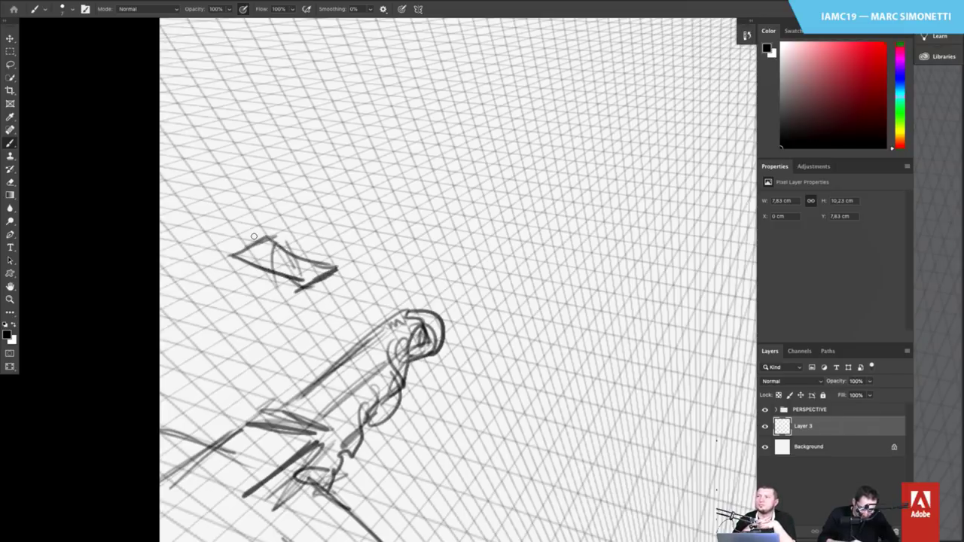
{"action": "mouse_move", "coordinate": [245, 223]}
{"action": "left_mouse_down"}
{"action": "mouse_move", "coordinate": [248, 251]}
{"action": "mouse_move", "coordinate": [254, 246]}
{"action": "left_mouse_up"}
{"action": "left_click_drag", "start_coordinate": [310, 268], "coordinate": [316, 277]}
{"action": "mouse_move", "coordinate": [308, 244]}
{"action": "left_mouse_down"}
{"action": "mouse_move", "coordinate": [315, 277]}
{"action": "mouse_move", "coordinate": [349, 322]}
{"action": "left_mouse_up"}
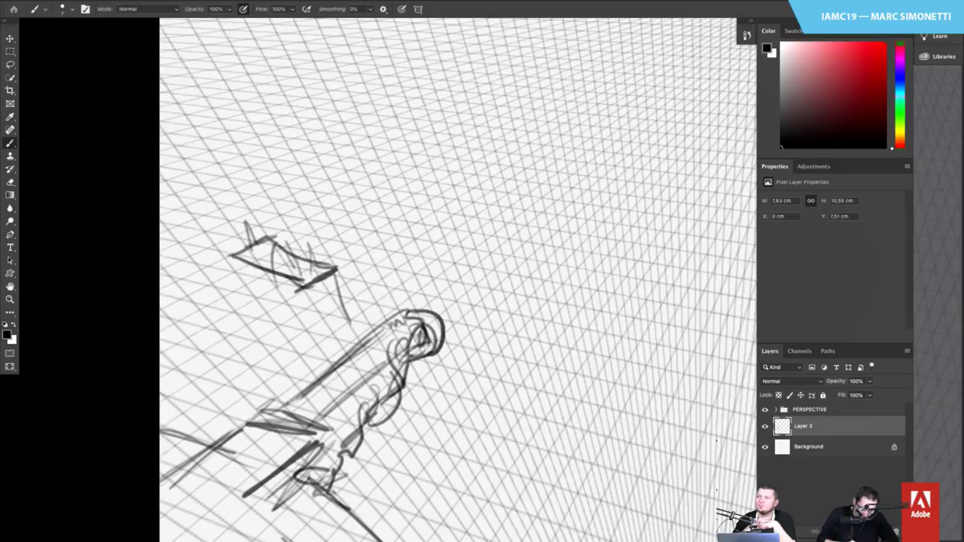
Draw the slanted sides and lower edge of the box under that top face and connect it to the diagonal form with short supports
{"action": "left_click_drag", "start_coordinate": [303, 285], "coordinate": [339, 348]}
{"action": "left_click_drag", "start_coordinate": [339, 348], "coordinate": [365, 340]}
{"action": "left_click_drag", "start_coordinate": [331, 279], "coordinate": [365, 343]}
{"action": "left_click_drag", "start_coordinate": [330, 277], "coordinate": [360, 339]}
{"action": "mouse_move", "coordinate": [238, 262]}
{"action": "left_mouse_down"}
{"action": "mouse_move", "coordinate": [291, 336]}
{"action": "mouse_move", "coordinate": [338, 345]}
{"action": "mouse_move", "coordinate": [336, 382]}
{"action": "left_mouse_up"}
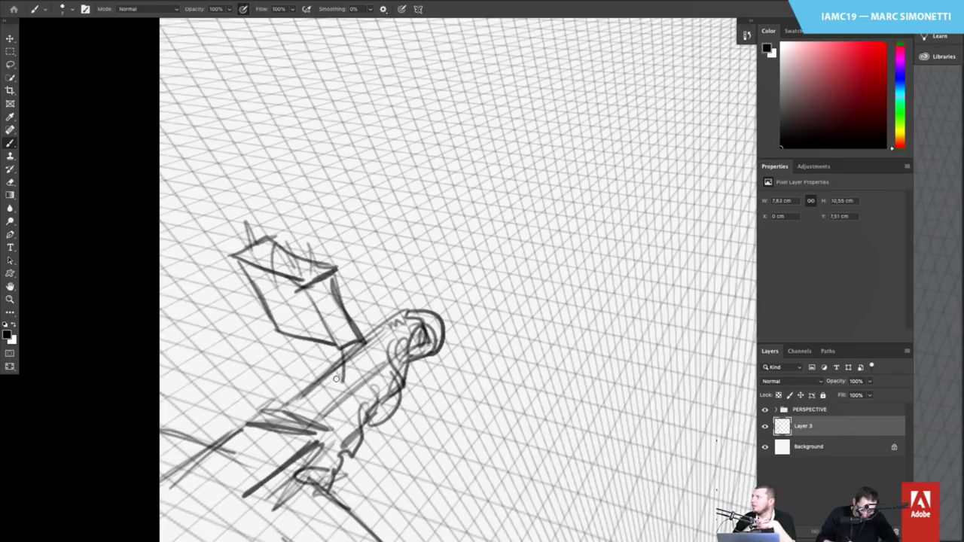
{"action": "mouse_move", "coordinate": [339, 346]}
{"action": "left_mouse_down"}
{"action": "mouse_move", "coordinate": [335, 388]}
{"action": "mouse_move", "coordinate": [372, 385]}
{"action": "left_mouse_up"}
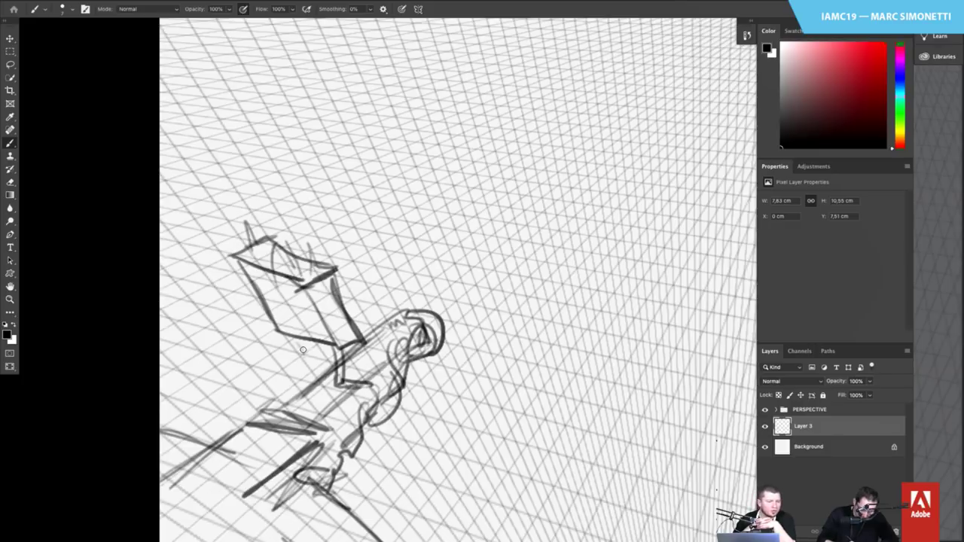
{"action": "left_click_drag", "start_coordinate": [303, 349], "coordinate": [312, 381]}
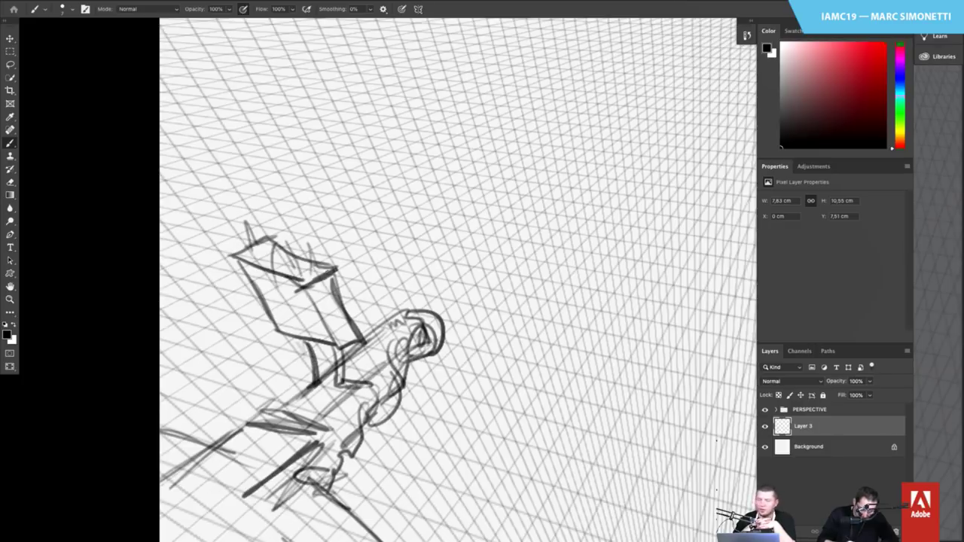
Detail the box-shaped head with darker spikes, a cross band, a wavy ribbon trailing to the left and a small curved horn on its right side
{"action": "left_click_drag", "start_coordinate": [332, 304], "coordinate": [364, 319]}
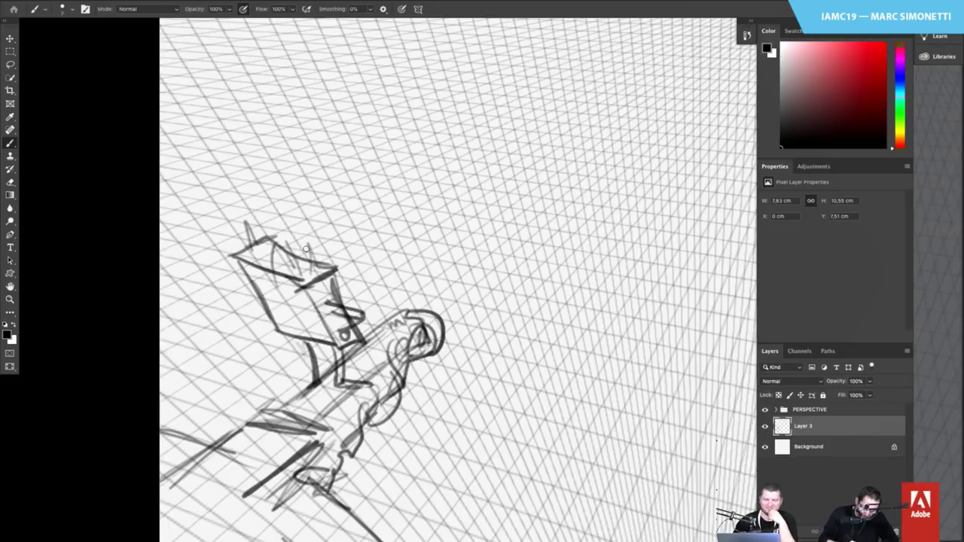
{"action": "mouse_move", "coordinate": [302, 268]}
{"action": "left_mouse_down"}
{"action": "mouse_move", "coordinate": [320, 268]}
{"action": "mouse_move", "coordinate": [265, 247]}
{"action": "left_mouse_up"}
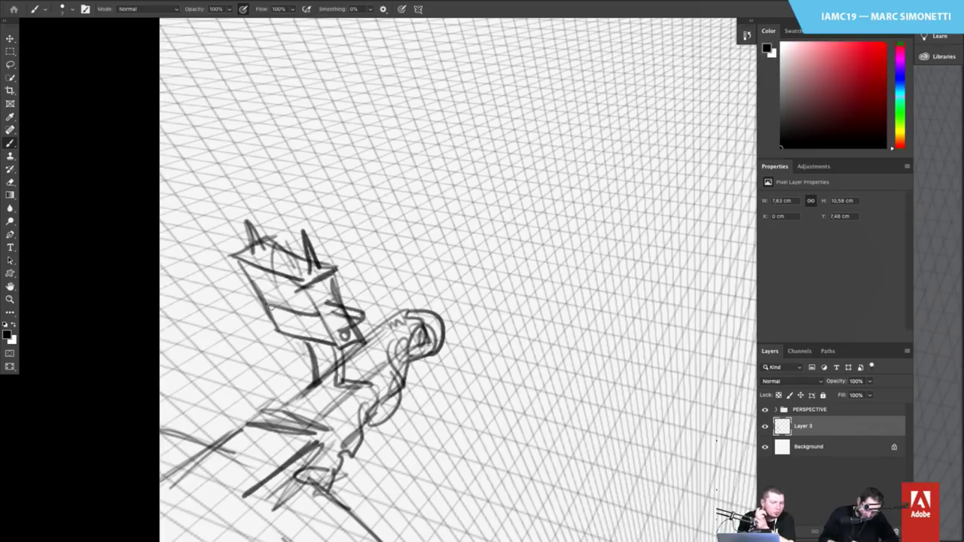
{"action": "mouse_move", "coordinate": [264, 301]}
{"action": "left_mouse_down"}
{"action": "mouse_move", "coordinate": [223, 311]}
{"action": "mouse_move", "coordinate": [177, 297]}
{"action": "mouse_move", "coordinate": [222, 366]}
{"action": "mouse_move", "coordinate": [253, 347]}
{"action": "mouse_move", "coordinate": [274, 369]}
{"action": "mouse_move", "coordinate": [285, 364]}
{"action": "mouse_move", "coordinate": [297, 332]}
{"action": "mouse_move", "coordinate": [323, 320]}
{"action": "mouse_move", "coordinate": [288, 316]}
{"action": "mouse_move", "coordinate": [329, 312]}
{"action": "mouse_move", "coordinate": [317, 311]}
{"action": "mouse_move", "coordinate": [326, 332]}
{"action": "mouse_move", "coordinate": [344, 321]}
{"action": "mouse_move", "coordinate": [292, 339]}
{"action": "mouse_move", "coordinate": [345, 318]}
{"action": "left_mouse_up"}
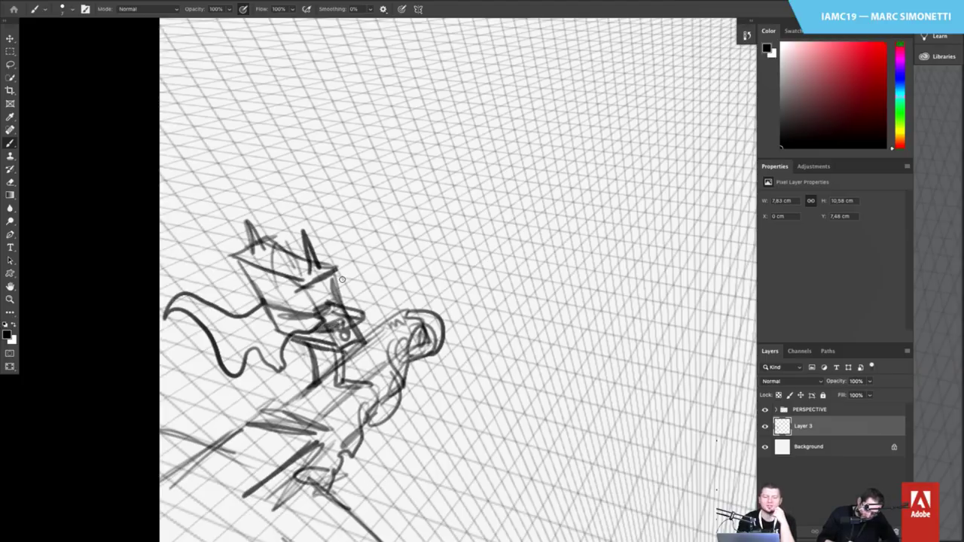
{"action": "mouse_move", "coordinate": [342, 279]}
{"action": "left_mouse_down"}
{"action": "mouse_move", "coordinate": [351, 323]}
{"action": "mouse_move", "coordinate": [397, 334]}
{"action": "mouse_move", "coordinate": [347, 336]}
{"action": "left_mouse_up"}
{"action": "left_click_drag", "start_coordinate": [330, 320], "coordinate": [363, 308]}
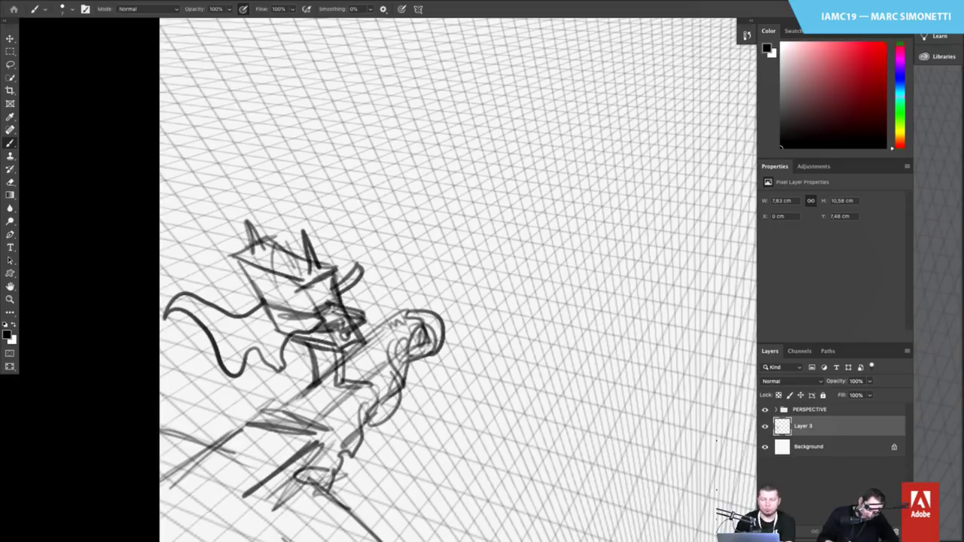
{"action": "mouse_move", "coordinate": [326, 396]}
{"action": "left_mouse_down"}
{"action": "mouse_move", "coordinate": [305, 386]}
{"action": "mouse_move", "coordinate": [319, 328]}
{"action": "left_mouse_up"}
{"action": "mouse_move", "coordinate": [262, 304]}
{"action": "left_mouse_down"}
{"action": "mouse_move", "coordinate": [298, 316]}
{"action": "mouse_move", "coordinate": [270, 344]}
{"action": "left_mouse_up"}
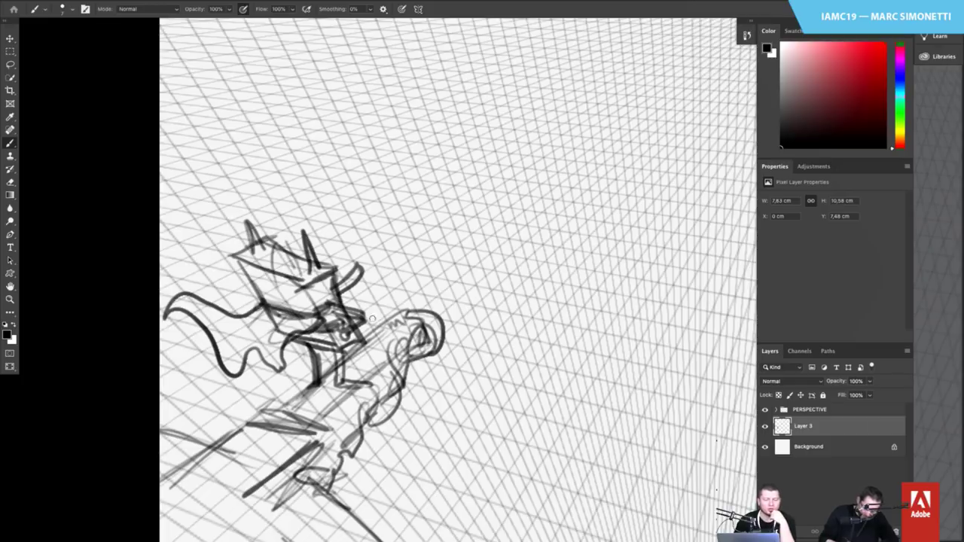
Thicken the slanted bar beneath the diagonal form with repeated parallel strokes
{"action": "mouse_move", "coordinate": [498, 417]}
{"action": "left_mouse_down"}
{"action": "mouse_move", "coordinate": [469, 366]}
{"action": "mouse_move", "coordinate": [484, 269]}
{"action": "mouse_move", "coordinate": [473, 230]}
{"action": "left_mouse_up"}
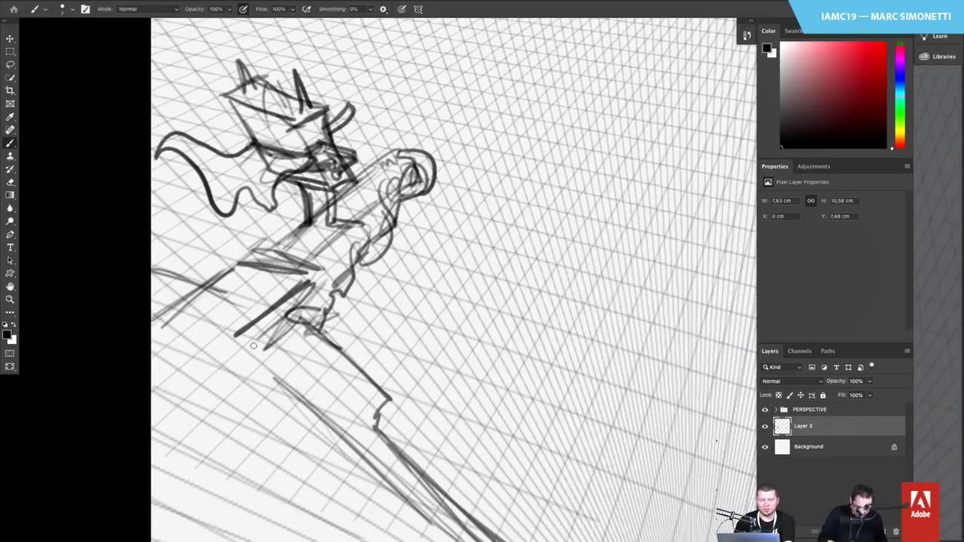
{"action": "left_click_drag", "start_coordinate": [304, 299], "coordinate": [254, 347]}
{"action": "left_click_drag", "start_coordinate": [296, 282], "coordinate": [238, 336]}
{"action": "mouse_move", "coordinate": [305, 275]}
{"action": "left_mouse_down"}
{"action": "mouse_move", "coordinate": [250, 339]}
{"action": "mouse_move", "coordinate": [234, 334]}
{"action": "left_mouse_up"}
{"action": "left_click_drag", "start_coordinate": [283, 276], "coordinate": [240, 331]}
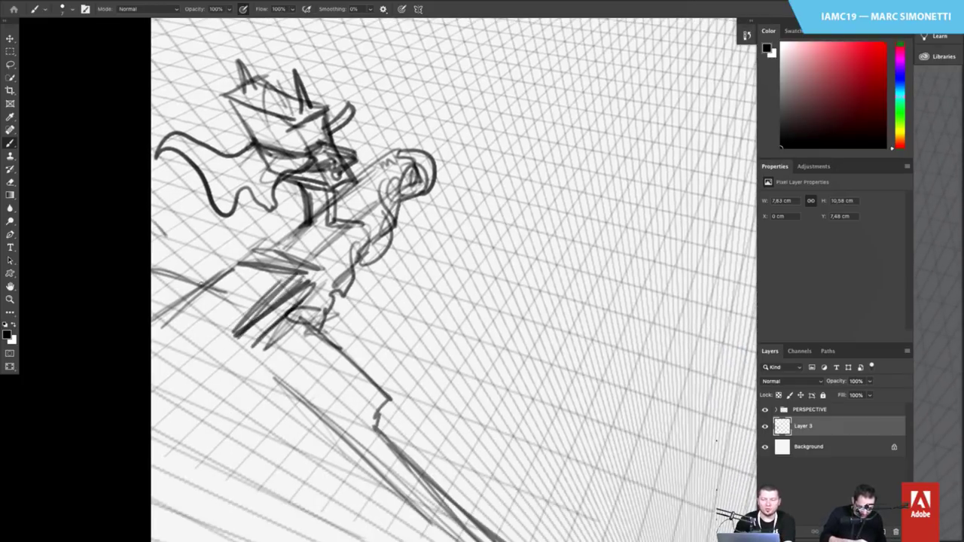
Sketch stepped diagonal edges between the hatched bar and the canvas's left edge, with long strokes descending toward the lower-left corner
{"action": "mouse_move", "coordinate": [152, 227]}
{"action": "left_mouse_down"}
{"action": "mouse_move", "coordinate": [224, 311]}
{"action": "mouse_move", "coordinate": [190, 342]}
{"action": "left_mouse_up"}
{"action": "mouse_move", "coordinate": [222, 310]}
{"action": "left_mouse_down"}
{"action": "mouse_move", "coordinate": [179, 354]}
{"action": "mouse_move", "coordinate": [219, 369]}
{"action": "mouse_move", "coordinate": [152, 431]}
{"action": "left_mouse_up"}
{"action": "left_click_drag", "start_coordinate": [248, 336], "coordinate": [282, 369]}
{"action": "mouse_move", "coordinate": [265, 352]}
{"action": "left_mouse_down"}
{"action": "mouse_move", "coordinate": [300, 374]}
{"action": "mouse_move", "coordinate": [185, 468]}
{"action": "left_mouse_up"}
{"action": "left_click_drag", "start_coordinate": [283, 393], "coordinate": [168, 487]}
Reinforce the stepped base with diagonal strokes running into the canvas's lower-left corner and short edges along its left border
{"action": "scroll", "coordinate": [374, 371], "scroll_direction": "down", "scroll_amount": 10}
{"action": "left_click_drag", "start_coordinate": [373, 378], "coordinate": [370, 348]}
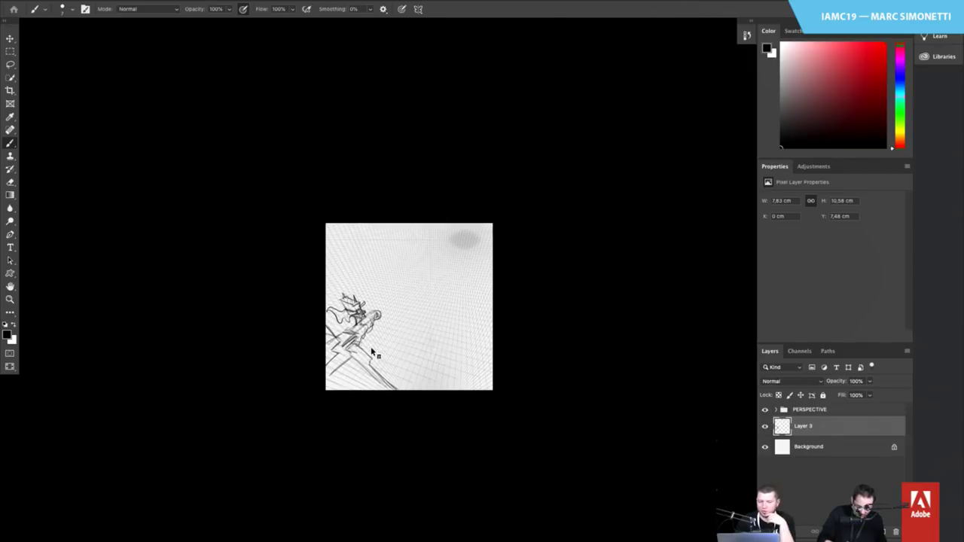
{"action": "right_click", "coordinate": [371, 348]}
{"action": "left_click", "coordinate": [392, 348]}
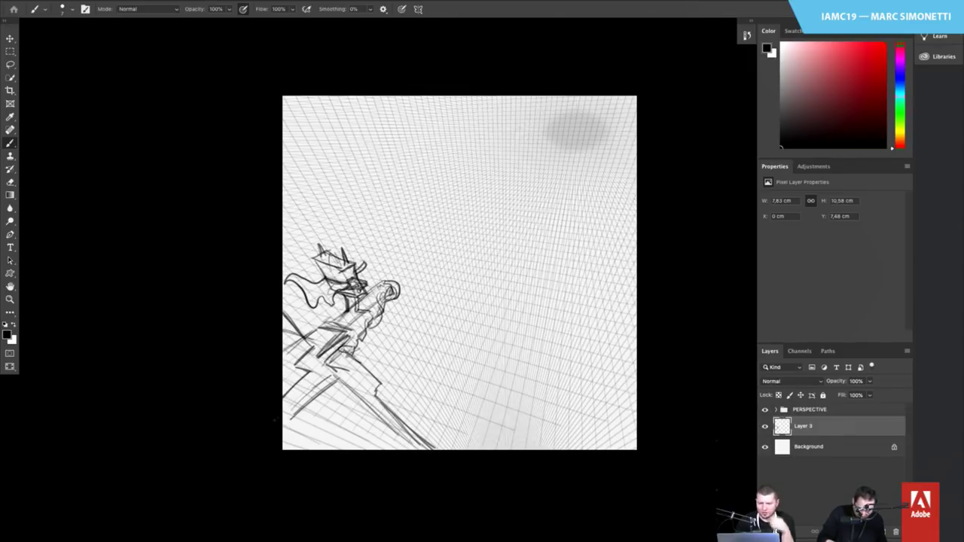
{"action": "mouse_move", "coordinate": [334, 373]}
{"action": "left_mouse_down"}
{"action": "mouse_move", "coordinate": [295, 418]}
{"action": "mouse_move", "coordinate": [321, 402]}
{"action": "left_mouse_up"}
{"action": "left_click_drag", "start_coordinate": [335, 387], "coordinate": [284, 448]}
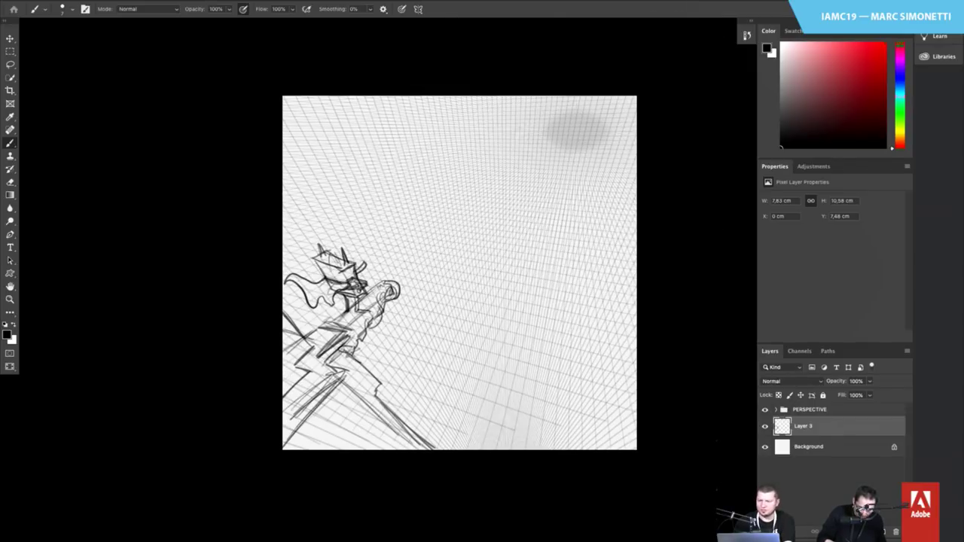
{"action": "left_click_drag", "start_coordinate": [344, 367], "coordinate": [328, 393]}
{"action": "left_click_drag", "start_coordinate": [335, 379], "coordinate": [307, 401]}
{"action": "mouse_move", "coordinate": [336, 378]}
{"action": "left_mouse_down"}
{"action": "mouse_move", "coordinate": [351, 369]}
{"action": "mouse_move", "coordinate": [285, 405]}
{"action": "left_mouse_up"}
{"action": "left_click_drag", "start_coordinate": [292, 386], "coordinate": [282, 394]}
{"action": "left_click_drag", "start_coordinate": [283, 353], "coordinate": [299, 369]}
{"action": "left_click_drag", "start_coordinate": [284, 353], "coordinate": [305, 376]}
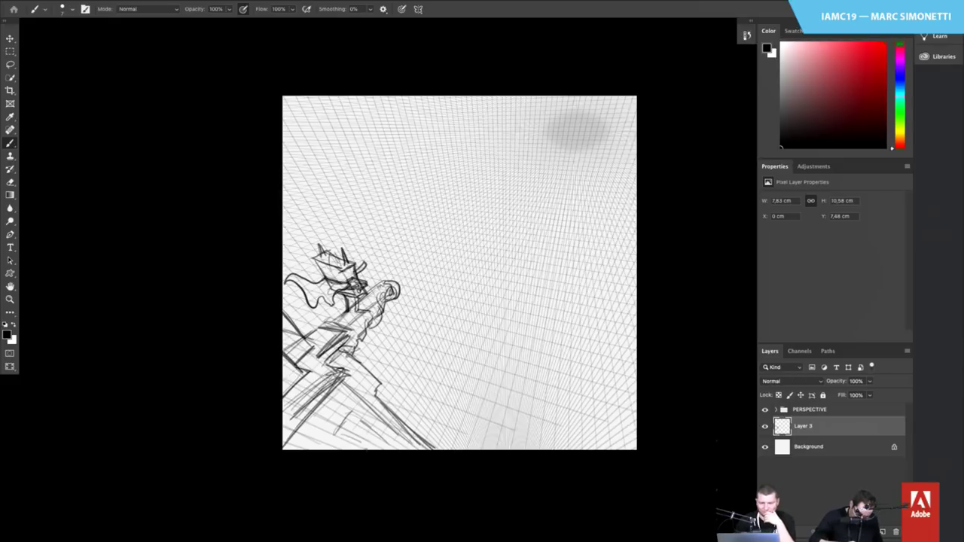
Sketch a slanted rectangular block inside the base, reaching the canvas's lower border
{"action": "scroll", "coordinate": [360, 420], "scroll_direction": "up", "scroll_amount": 4}
{"action": "mouse_move", "coordinate": [343, 425]}
{"action": "left_mouse_down"}
{"action": "mouse_move", "coordinate": [434, 472]}
{"action": "mouse_move", "coordinate": [398, 503]}
{"action": "left_mouse_up"}
{"action": "left_click_drag", "start_coordinate": [416, 487], "coordinate": [394, 503]}
{"action": "left_click_drag", "start_coordinate": [331, 431], "coordinate": [408, 466]}
{"action": "left_click_drag", "start_coordinate": [336, 424], "coordinate": [283, 503]}
Add an empty layer directly above the background, below the existing sketch layer
{"action": "left_click_drag", "start_coordinate": [520, 287], "coordinate": [508, 252]}
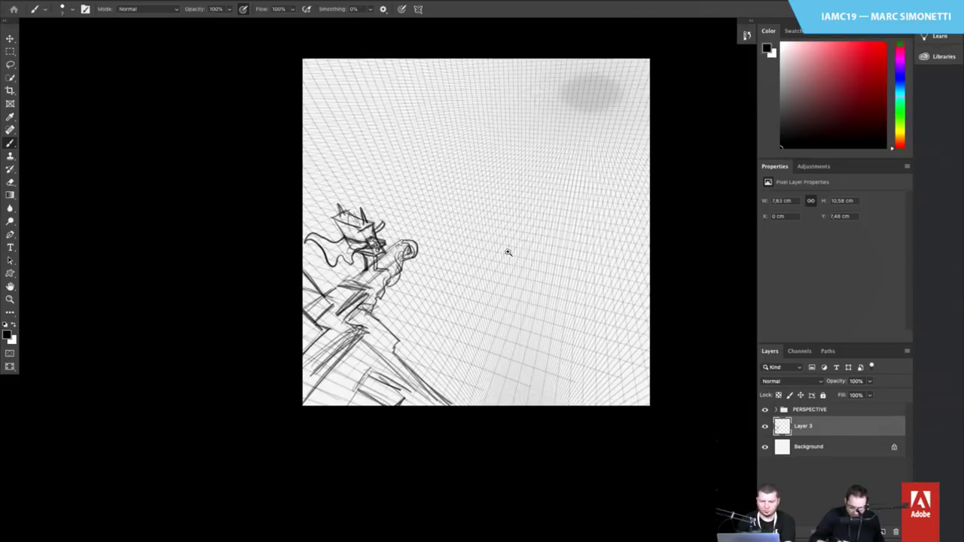
{"action": "left_click", "coordinate": [823, 447]}
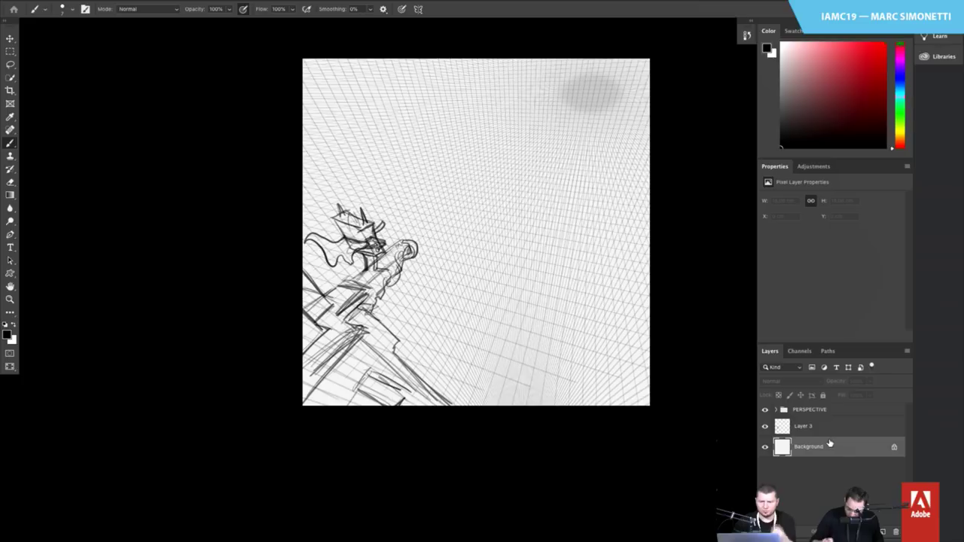
{"action": "key", "text": "ctrl+shift+alt+n"}
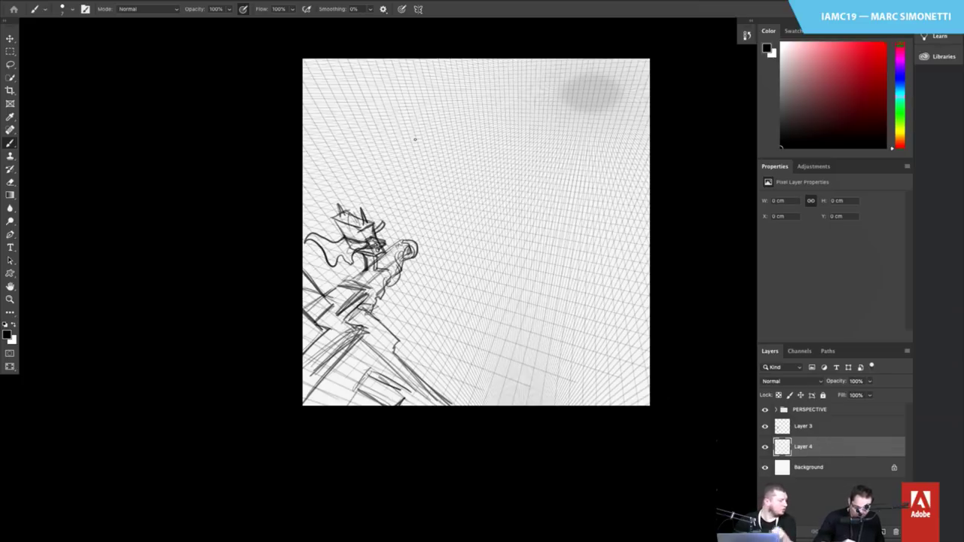
Draw a tall building's two long vertical edges and its slanted lower edge in the canvas's middle, about 5.4 × 11.64 cm overall
{"action": "mouse_move", "coordinate": [422, 171]}
{"action": "left_mouse_down"}
{"action": "mouse_move", "coordinate": [450, 265]}
{"action": "mouse_move", "coordinate": [500, 226]}
{"action": "left_mouse_up"}
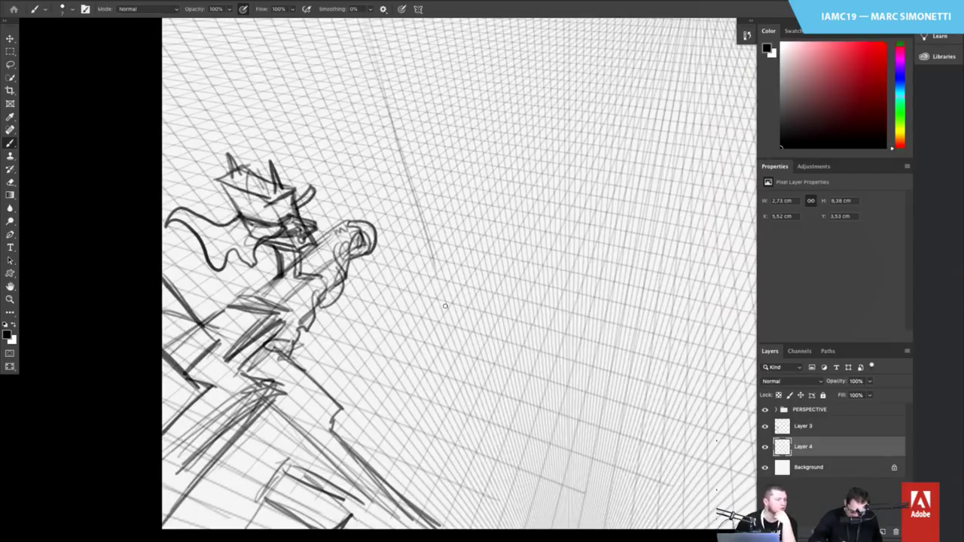
{"action": "mouse_move", "coordinate": [435, 263]}
{"action": "left_mouse_down"}
{"action": "mouse_move", "coordinate": [468, 373]}
{"action": "mouse_move", "coordinate": [518, 322]}
{"action": "mouse_move", "coordinate": [548, 253]}
{"action": "mouse_move", "coordinate": [505, 334]}
{"action": "mouse_move", "coordinate": [495, 336]}
{"action": "mouse_move", "coordinate": [483, 292]}
{"action": "left_mouse_up"}
{"action": "left_click_drag", "start_coordinate": [507, 279], "coordinate": [484, 336]}
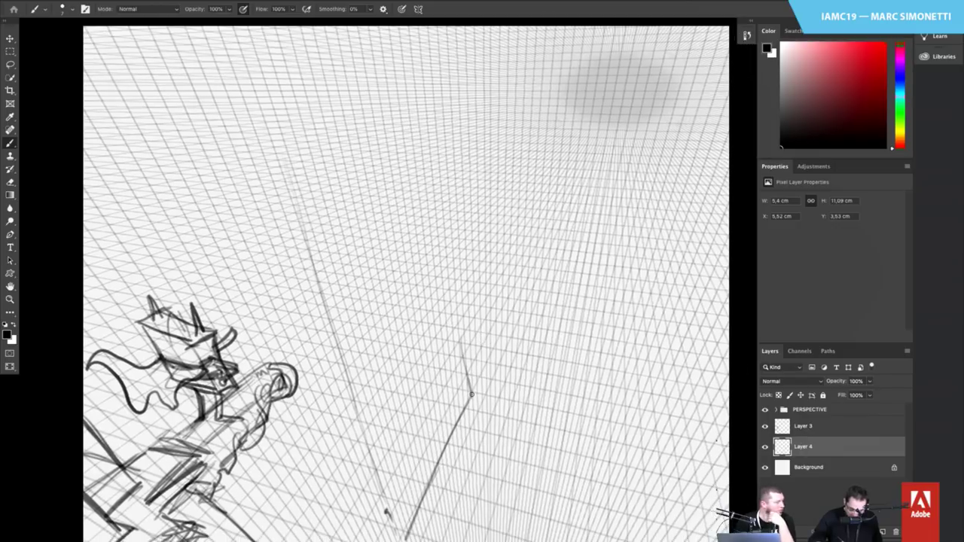
{"action": "left_click_drag", "start_coordinate": [460, 136], "coordinate": [468, 384]}
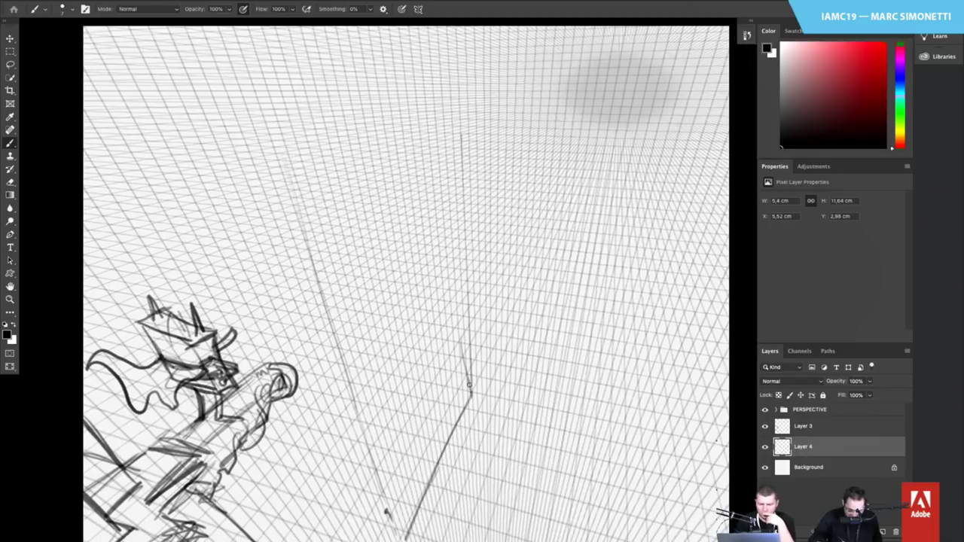
Sketch the building's slanted upper ledge with several overlapping strokes running left from the top of its right edge
{"action": "left_click_drag", "start_coordinate": [461, 134], "coordinate": [337, 165]}
{"action": "left_click_drag", "start_coordinate": [447, 133], "coordinate": [253, 182]}
{"action": "mouse_move", "coordinate": [253, 181]}
{"action": "left_mouse_down"}
{"action": "mouse_move", "coordinate": [395, 133]}
{"action": "mouse_move", "coordinate": [428, 138]}
{"action": "mouse_move", "coordinate": [423, 40]}
{"action": "left_mouse_up"}
{"action": "mouse_move", "coordinate": [405, 134]}
{"action": "left_mouse_down"}
{"action": "mouse_move", "coordinate": [415, 192]}
{"action": "mouse_move", "coordinate": [280, 229]}
{"action": "left_mouse_up"}
{"action": "left_click_drag", "start_coordinate": [433, 192], "coordinate": [248, 234]}
{"action": "left_click_drag", "start_coordinate": [396, 202], "coordinate": [267, 232]}
Add a row of vertical strokes from near the canvas's top border down to the ledge, and a long diagonal edge from the ledge's left end
{"action": "left_click_drag", "start_coordinate": [218, 95], "coordinate": [256, 207]}
{"action": "mouse_move", "coordinate": [409, 89]}
{"action": "left_mouse_down"}
{"action": "mouse_move", "coordinate": [420, 181]}
{"action": "mouse_move", "coordinate": [438, 176]}
{"action": "mouse_move", "coordinate": [400, 188]}
{"action": "left_mouse_up"}
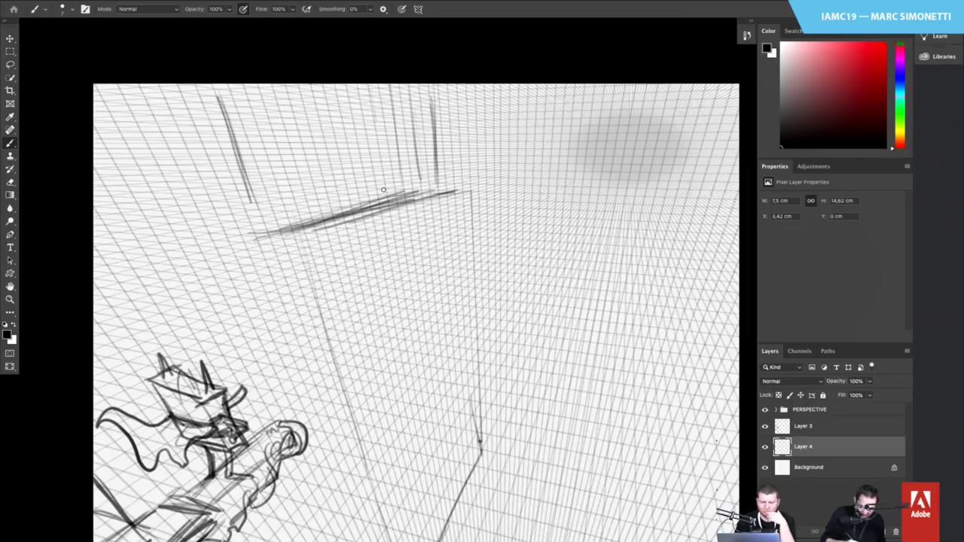
{"action": "left_click_drag", "start_coordinate": [372, 96], "coordinate": [381, 184]}
{"action": "left_click_drag", "start_coordinate": [348, 86], "coordinate": [359, 198]}
{"action": "left_click_drag", "start_coordinate": [317, 86], "coordinate": [328, 183]}
{"action": "left_click_drag", "start_coordinate": [283, 101], "coordinate": [291, 167]}
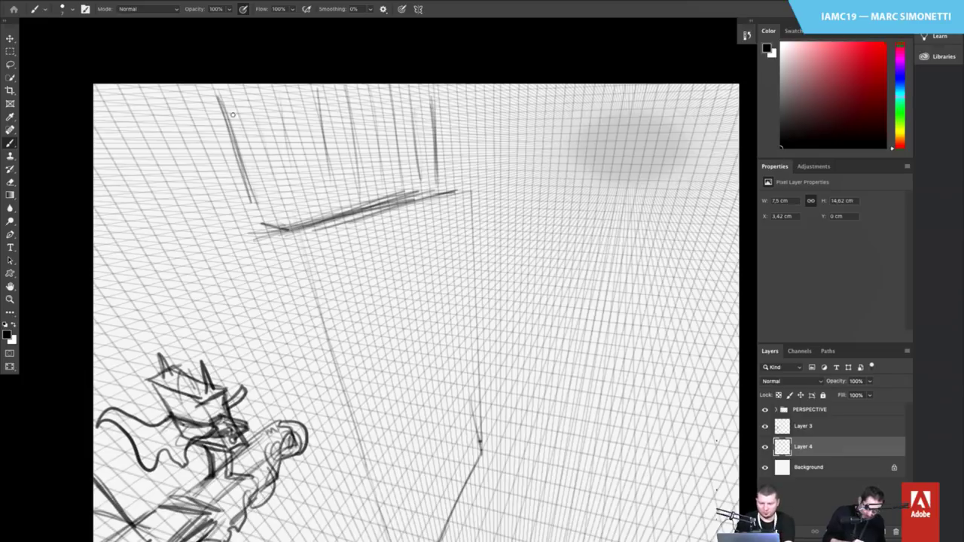
{"action": "left_click_drag", "start_coordinate": [232, 115], "coordinate": [255, 225]}
{"action": "mouse_move", "coordinate": [210, 98]}
{"action": "left_mouse_down"}
{"action": "mouse_move", "coordinate": [241, 232]}
{"action": "mouse_move", "coordinate": [213, 241]}
{"action": "left_mouse_up"}
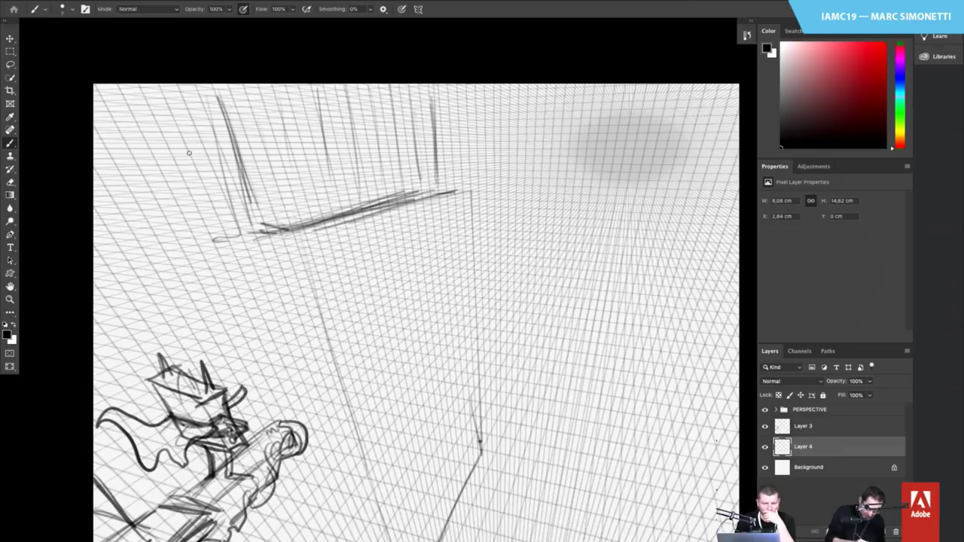
{"action": "left_click_drag", "start_coordinate": [187, 147], "coordinate": [268, 370]}
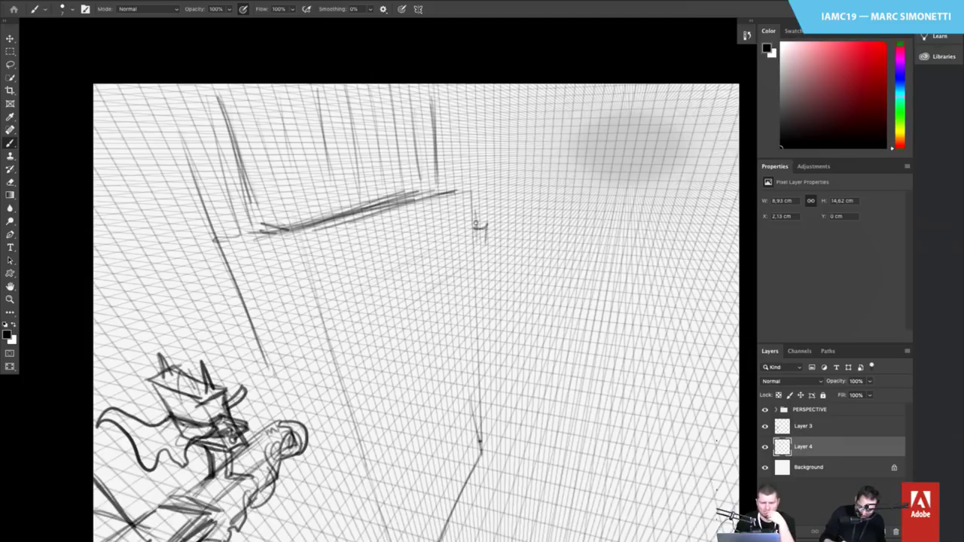
Draw a small narrow rectangle against the upper part of the building's right edge and strengthen that edge below it
{"action": "left_click_drag", "start_coordinate": [475, 223], "coordinate": [493, 224]}
{"action": "mouse_move", "coordinate": [493, 226]}
{"action": "left_mouse_down"}
{"action": "mouse_move", "coordinate": [494, 260]}
{"action": "mouse_move", "coordinate": [479, 280]}
{"action": "left_mouse_up"}
{"action": "left_click_drag", "start_coordinate": [479, 278], "coordinate": [494, 273]}
{"action": "left_click_drag", "start_coordinate": [473, 216], "coordinate": [480, 417]}
Sketch rounded arch shapes along the building's slanted lower edge and at its lower corners, extending the layer's sketch to about 9.54 × 15.26 cm
{"action": "mouse_move", "coordinate": [492, 318]}
{"action": "left_mouse_down"}
{"action": "mouse_move", "coordinate": [444, 268]}
{"action": "mouse_move", "coordinate": [439, 396]}
{"action": "left_mouse_up"}
{"action": "mouse_move", "coordinate": [453, 374]}
{"action": "left_mouse_down"}
{"action": "mouse_move", "coordinate": [439, 405]}
{"action": "mouse_move", "coordinate": [429, 272]}
{"action": "left_mouse_up"}
{"action": "left_click_drag", "start_coordinate": [356, 330], "coordinate": [385, 336]}
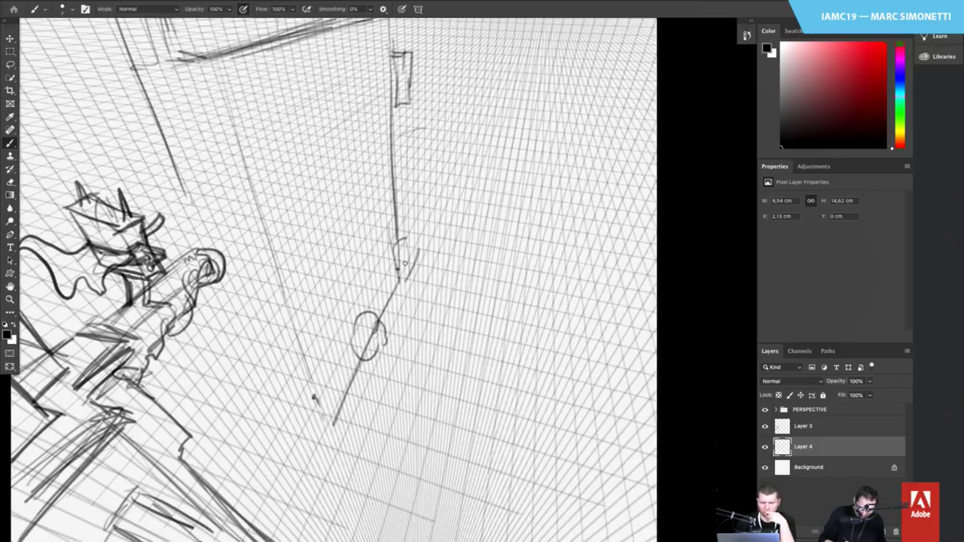
{"action": "left_click_drag", "start_coordinate": [404, 263], "coordinate": [401, 291]}
{"action": "mouse_move", "coordinate": [315, 399]}
{"action": "left_mouse_down"}
{"action": "mouse_move", "coordinate": [347, 392]}
{"action": "mouse_move", "coordinate": [339, 431]}
{"action": "left_mouse_up"}
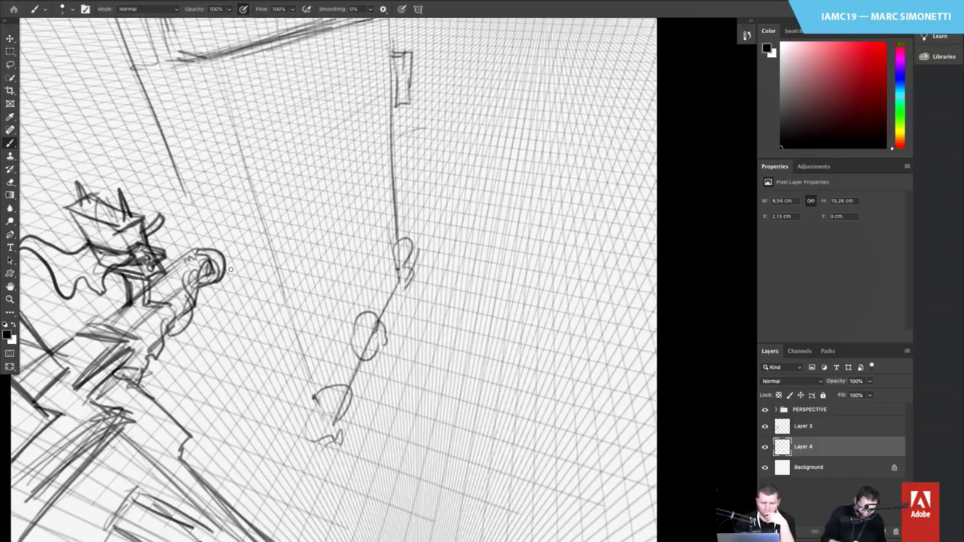
Detail the building's left face with crossbars, parallel vertical edges and a lower edge, extending the layer's sketch to about 9.54 × 16.9 cm
{"action": "left_click_drag", "start_coordinate": [274, 476], "coordinate": [253, 517]}
{"action": "mouse_move", "coordinate": [235, 231]}
{"action": "left_mouse_down"}
{"action": "mouse_move", "coordinate": [248, 302]}
{"action": "mouse_move", "coordinate": [278, 306]}
{"action": "left_mouse_up"}
{"action": "left_click_drag", "start_coordinate": [250, 286], "coordinate": [269, 288]}
{"action": "left_click_drag", "start_coordinate": [155, 89], "coordinate": [224, 98]}
{"action": "left_click_drag", "start_coordinate": [151, 74], "coordinate": [220, 84]}
{"action": "left_click_drag", "start_coordinate": [224, 96], "coordinate": [289, 327]}
{"action": "left_click_drag", "start_coordinate": [232, 195], "coordinate": [301, 406]}
{"action": "left_click_drag", "start_coordinate": [262, 407], "coordinate": [327, 429]}
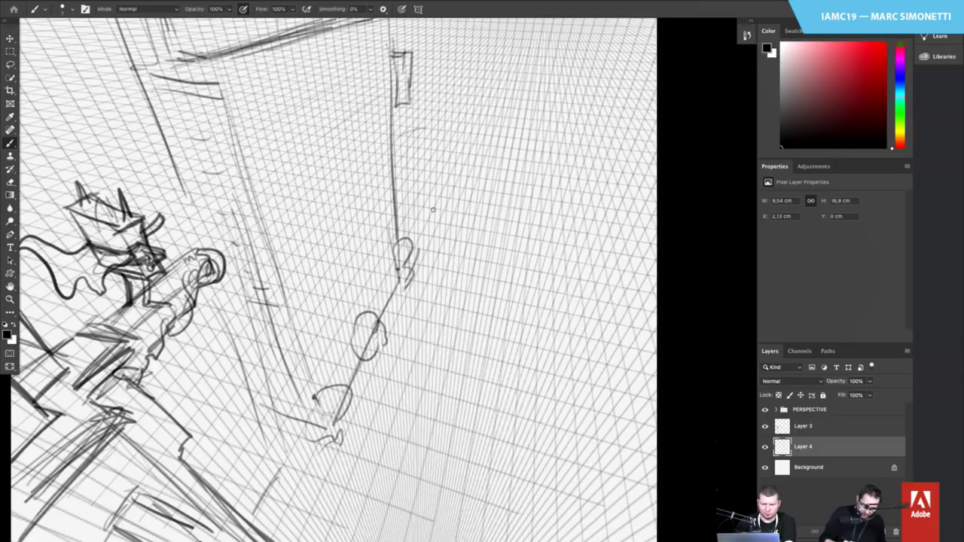
Draw long diagonal edges to the right of the building for the neighbouring structures, widening the layer's sketch to about 12.1 cm
{"action": "mouse_move", "coordinate": [433, 209]}
{"action": "left_mouse_down"}
{"action": "mouse_move", "coordinate": [372, 243]}
{"action": "mouse_move", "coordinate": [364, 186]}
{"action": "mouse_move", "coordinate": [347, 479]}
{"action": "left_mouse_up"}
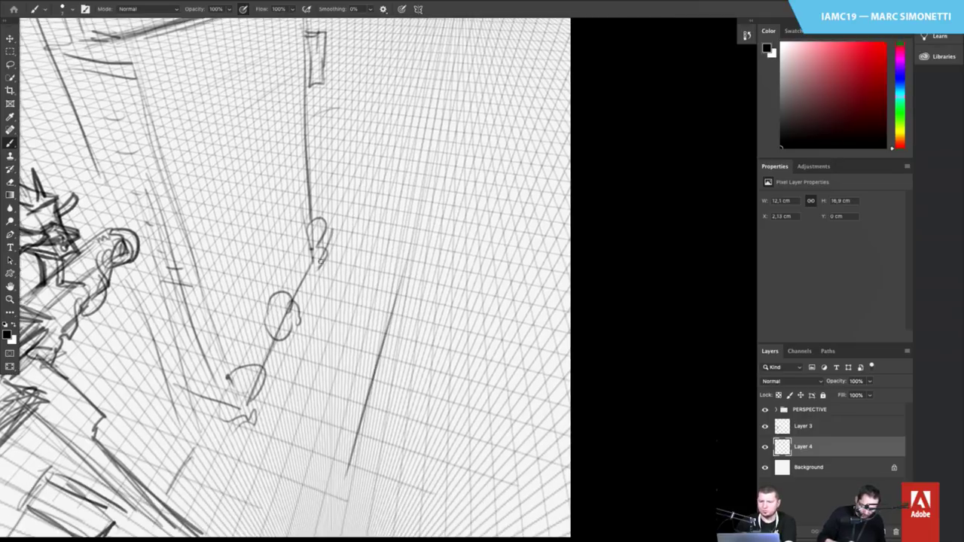
{"action": "left_click_drag", "start_coordinate": [316, 270], "coordinate": [250, 444]}
{"action": "mouse_move", "coordinate": [250, 444]}
{"action": "left_mouse_down"}
{"action": "mouse_move", "coordinate": [347, 208]}
{"action": "mouse_move", "coordinate": [354, 128]}
{"action": "left_mouse_up"}
{"action": "mouse_move", "coordinate": [315, 210]}
{"action": "left_mouse_down"}
{"action": "mouse_move", "coordinate": [382, 122]}
{"action": "mouse_move", "coordinate": [349, 419]}
{"action": "left_mouse_up"}
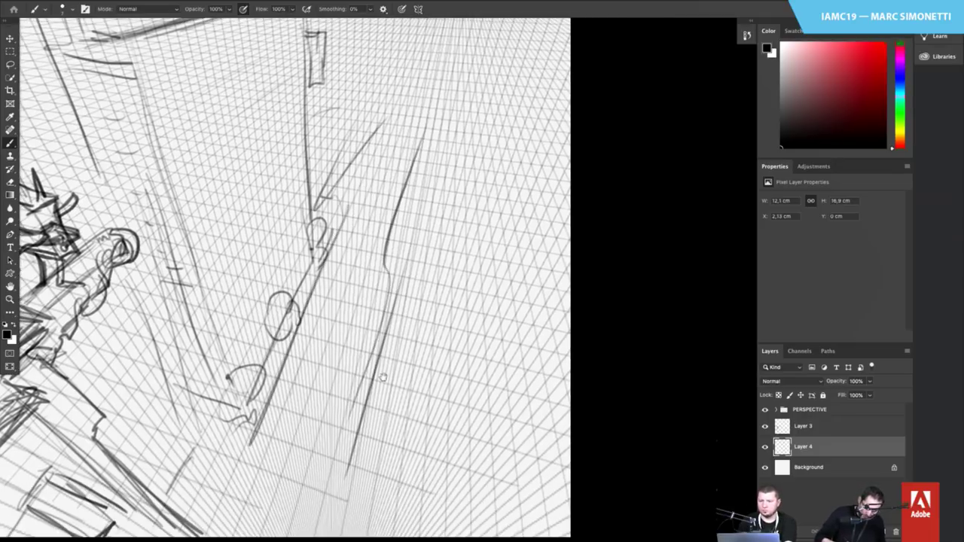
Draw long diagonal street edges below the building, extending the layer's sketch to about 12.1 × 17.74 cm
{"action": "left_click_drag", "start_coordinate": [382, 376], "coordinate": [392, 264]}
{"action": "left_click_drag", "start_coordinate": [398, 176], "coordinate": [315, 406]}
{"action": "left_click_drag", "start_coordinate": [231, 304], "coordinate": [184, 404]}
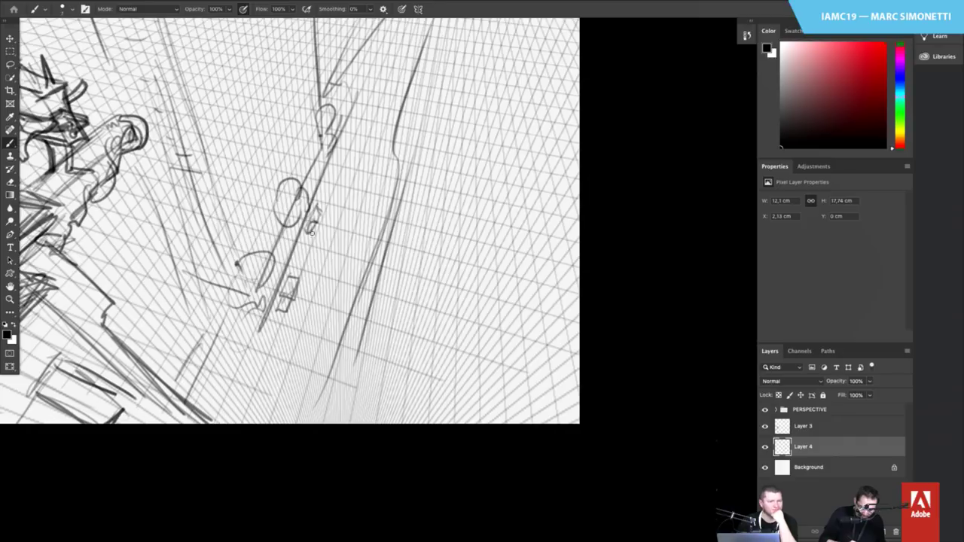
Sketch small boxy vehicle shapes along the street between the building and the long edge opposite
{"action": "mouse_move", "coordinate": [380, 203]}
{"action": "left_mouse_down"}
{"action": "mouse_move", "coordinate": [367, 235]}
{"action": "mouse_move", "coordinate": [379, 238]}
{"action": "left_mouse_up"}
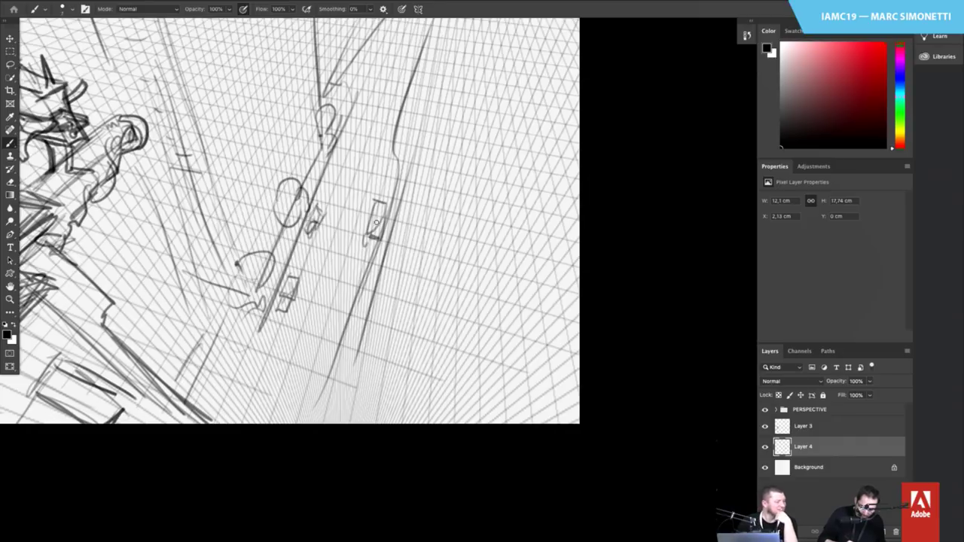
{"action": "mouse_move", "coordinate": [382, 134]}
{"action": "left_mouse_down"}
{"action": "mouse_move", "coordinate": [370, 162]}
{"action": "mouse_move", "coordinate": [379, 157]}
{"action": "left_mouse_up"}
{"action": "scroll", "coordinate": [362, 188], "scroll_direction": "up", "scroll_amount": 3}
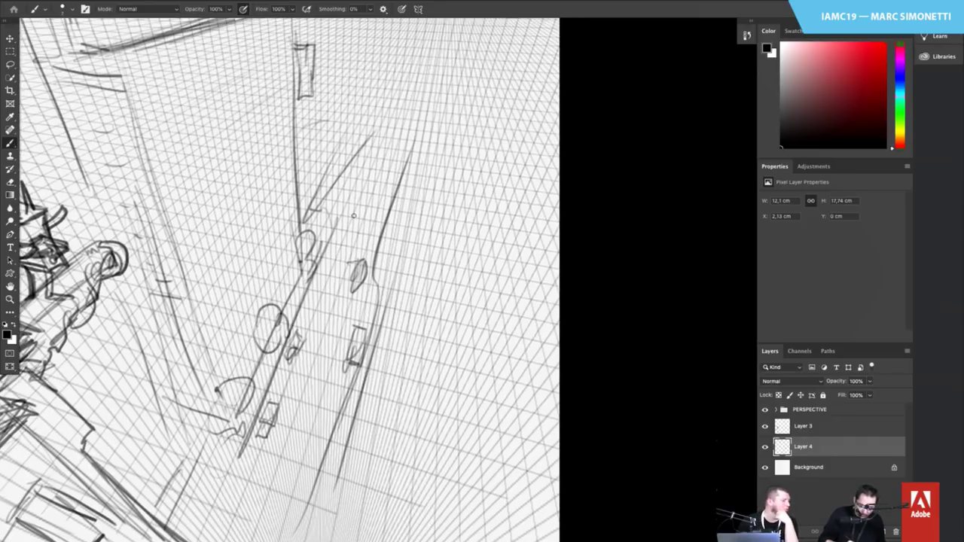
{"action": "left_click_drag", "start_coordinate": [338, 231], "coordinate": [347, 214]}
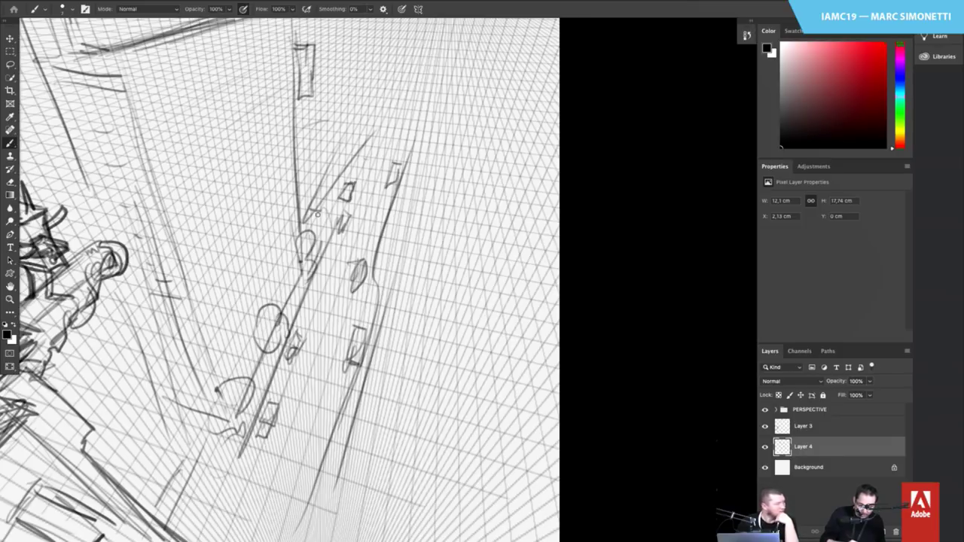
Add short upright and hooked strokes like lampposts along the building's side of the street
{"action": "left_click_drag", "start_coordinate": [324, 233], "coordinate": [323, 207]}
{"action": "left_click_drag", "start_coordinate": [346, 169], "coordinate": [361, 121]}
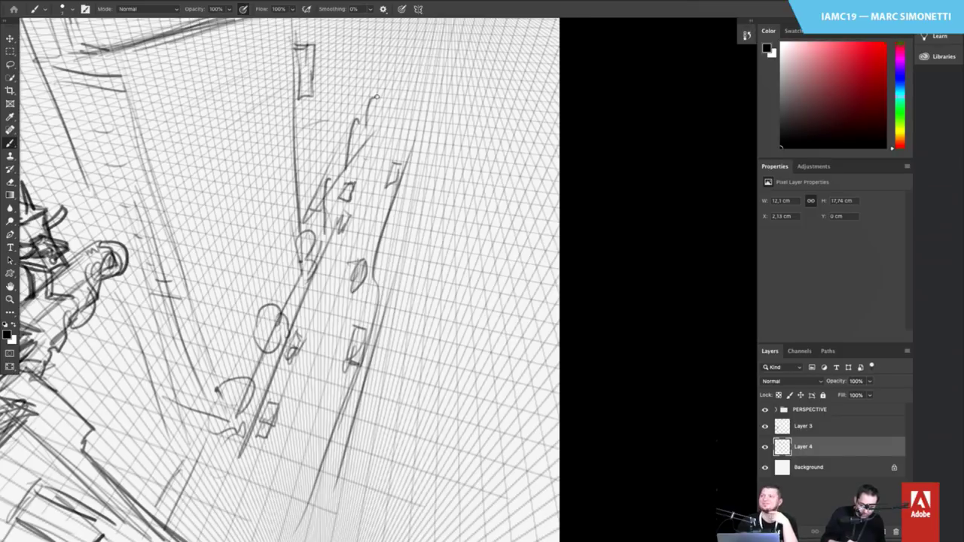
{"action": "mouse_move", "coordinate": [289, 324]}
{"action": "left_mouse_down"}
{"action": "mouse_move", "coordinate": [294, 281]}
{"action": "mouse_move", "coordinate": [289, 336]}
{"action": "left_mouse_up"}
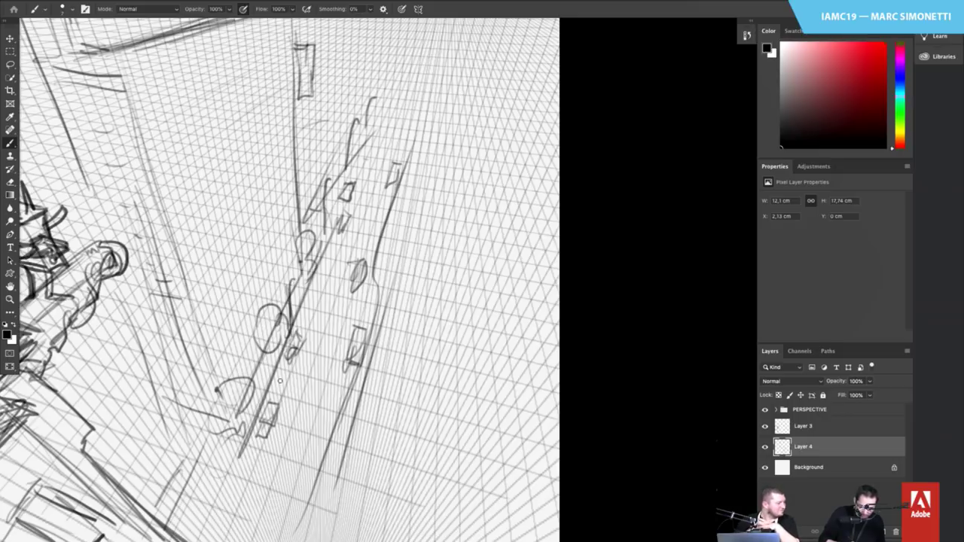
{"action": "left_click_drag", "start_coordinate": [252, 365], "coordinate": [255, 408]}
Sketch a small slanted structure below the building's lower corner and strengthen the long diagonal leading down to it
{"action": "left_click_drag", "start_coordinate": [216, 489], "coordinate": [201, 453]}
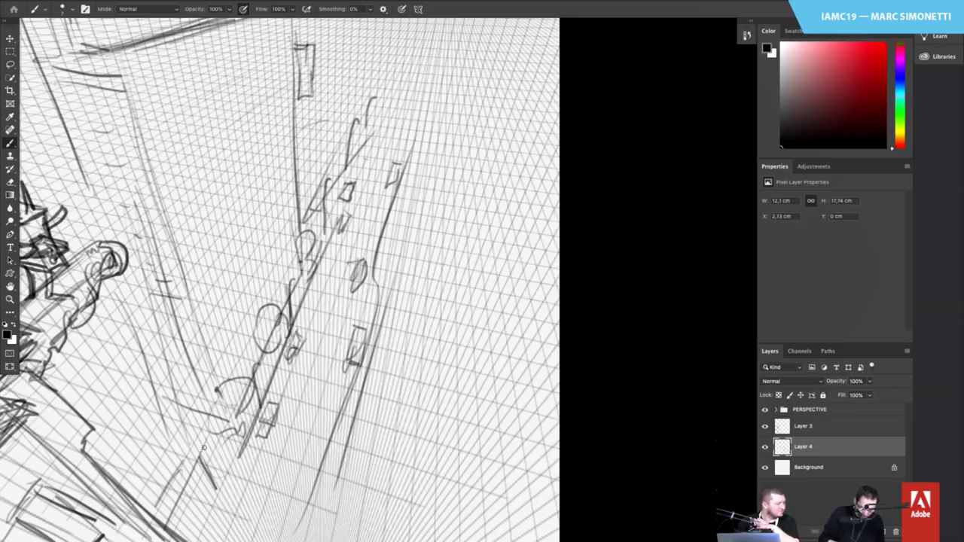
{"action": "mouse_move", "coordinate": [195, 527]}
{"action": "left_mouse_down"}
{"action": "mouse_move", "coordinate": [180, 493]}
{"action": "mouse_move", "coordinate": [186, 432]}
{"action": "mouse_move", "coordinate": [204, 443]}
{"action": "left_mouse_up"}
{"action": "mouse_move", "coordinate": [151, 506]}
{"action": "left_mouse_down"}
{"action": "mouse_move", "coordinate": [169, 446]}
{"action": "mouse_move", "coordinate": [109, 321]}
{"action": "mouse_move", "coordinate": [165, 431]}
{"action": "mouse_move", "coordinate": [107, 330]}
{"action": "left_mouse_up"}
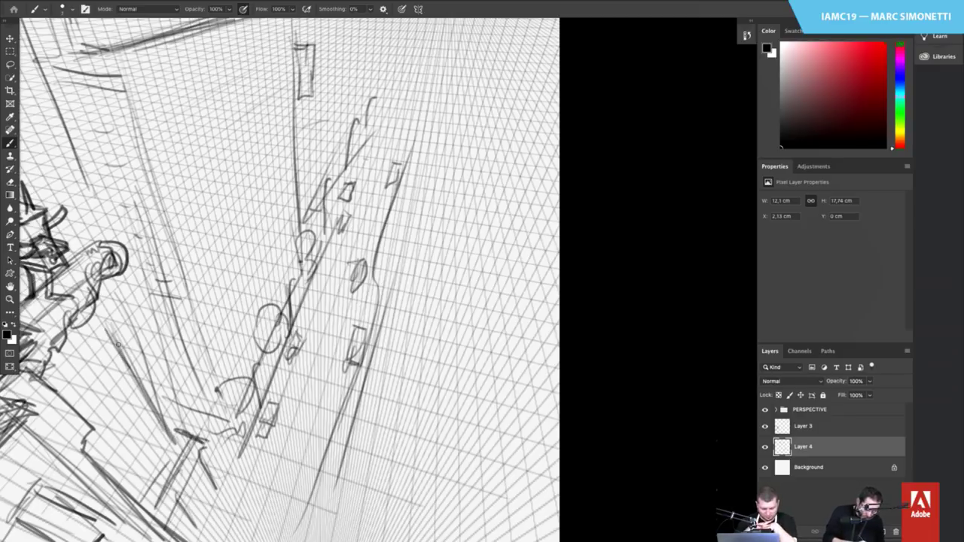
Draw a long diagonal edge above the figure's head and add lines under the building's left ledge, widening the layer's sketch to about 13.92 cm
{"action": "left_click_drag", "start_coordinate": [183, 334], "coordinate": [249, 408]}
{"action": "mouse_move", "coordinate": [135, 304]}
{"action": "left_mouse_down"}
{"action": "mouse_move", "coordinate": [141, 324]}
{"action": "mouse_move", "coordinate": [213, 357]}
{"action": "left_mouse_up"}
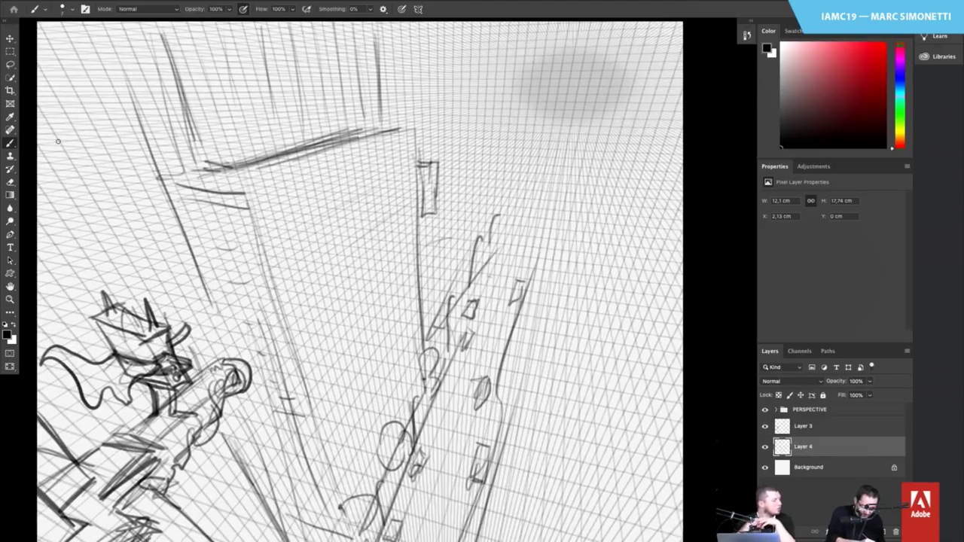
{"action": "left_click_drag", "start_coordinate": [49, 125], "coordinate": [75, 168]}
{"action": "left_click_drag", "start_coordinate": [160, 309], "coordinate": [56, 137]}
{"action": "left_click_drag", "start_coordinate": [129, 261], "coordinate": [65, 146]}
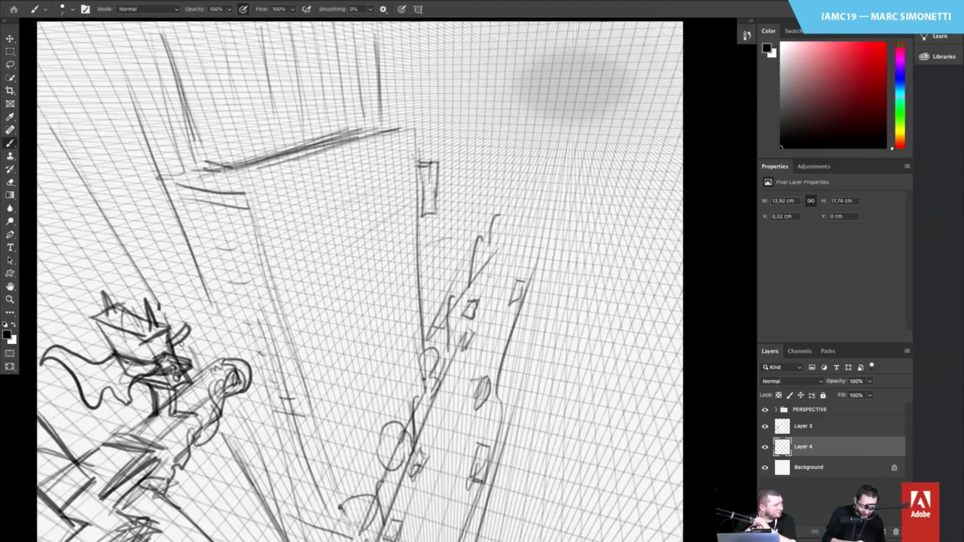
{"action": "left_click_drag", "start_coordinate": [133, 181], "coordinate": [246, 209]}
{"action": "mouse_move", "coordinate": [151, 198]}
{"action": "left_mouse_down"}
{"action": "mouse_move", "coordinate": [241, 221]}
{"action": "mouse_move", "coordinate": [193, 210]}
{"action": "left_mouse_up"}
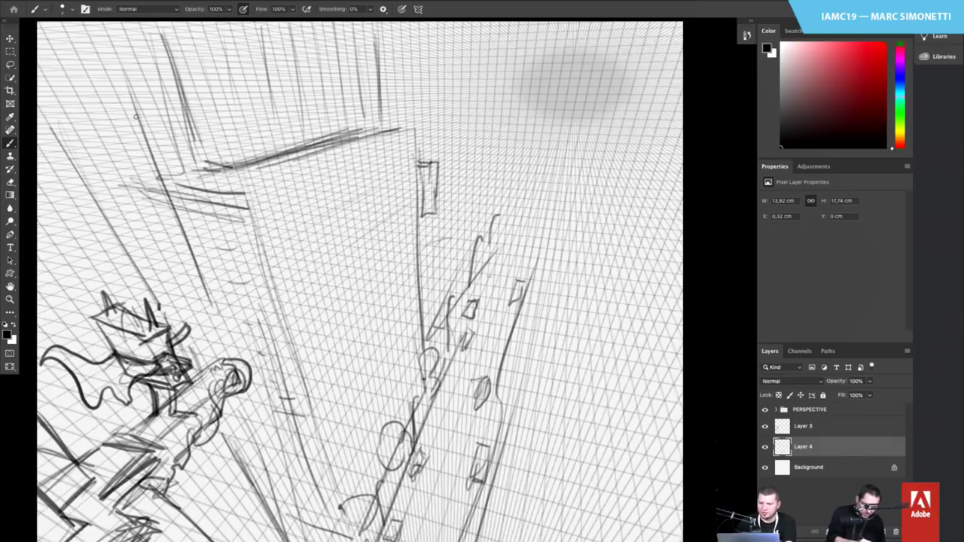
Detail the structure above the building's left ledge with slanted vertical edges, short crossbars and a narrow window outline
{"action": "left_click_drag", "start_coordinate": [138, 153], "coordinate": [250, 218]}
{"action": "left_click_drag", "start_coordinate": [268, 242], "coordinate": [322, 231]}
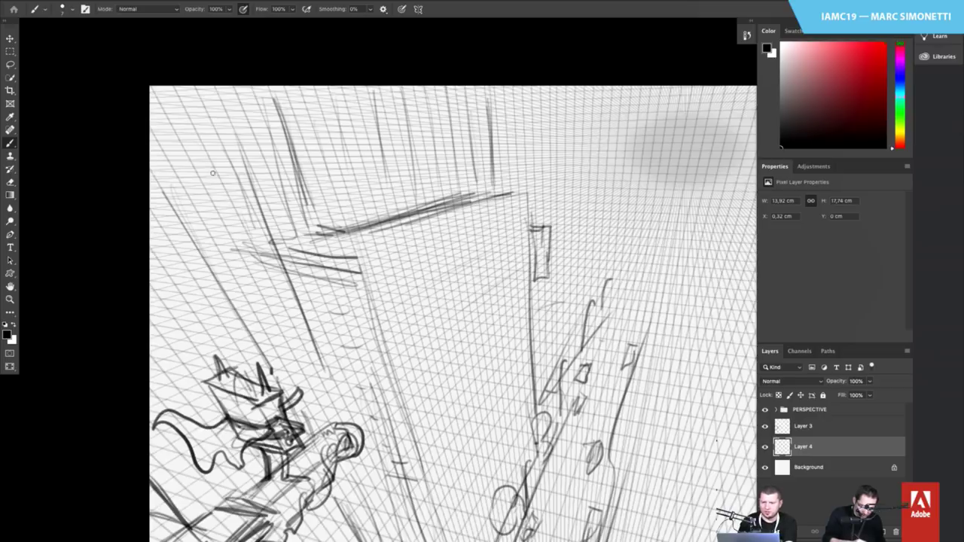
{"action": "left_click_drag", "start_coordinate": [178, 102], "coordinate": [238, 223]}
{"action": "left_click_drag", "start_coordinate": [174, 98], "coordinate": [239, 223]}
{"action": "mouse_move", "coordinate": [187, 129]}
{"action": "left_mouse_down"}
{"action": "mouse_move", "coordinate": [241, 222]}
{"action": "mouse_move", "coordinate": [276, 233]}
{"action": "left_mouse_up"}
{"action": "mouse_move", "coordinate": [244, 243]}
{"action": "left_mouse_down"}
{"action": "mouse_move", "coordinate": [286, 229]}
{"action": "mouse_move", "coordinate": [277, 231]}
{"action": "mouse_move", "coordinate": [319, 236]}
{"action": "left_mouse_up"}
{"action": "mouse_move", "coordinate": [273, 210]}
{"action": "left_mouse_down"}
{"action": "mouse_move", "coordinate": [302, 219]}
{"action": "mouse_move", "coordinate": [242, 159]}
{"action": "mouse_move", "coordinate": [223, 102]}
{"action": "mouse_move", "coordinate": [253, 220]}
{"action": "left_mouse_up"}
{"action": "left_click_drag", "start_coordinate": [261, 212], "coordinate": [237, 221]}
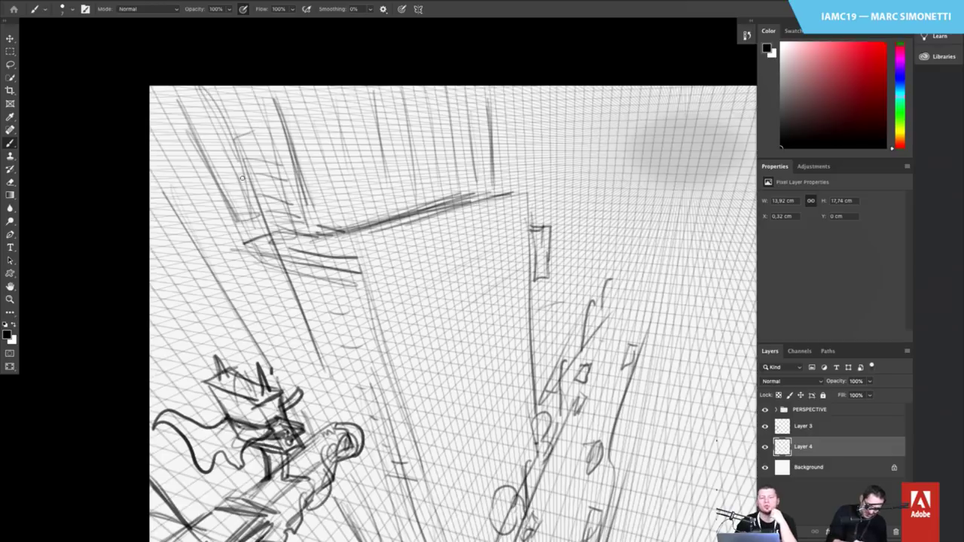
Outline a narrow slanted panel above the figure's head and draw a parallel line under the building's roof edge
{"action": "mouse_move", "coordinate": [196, 172]}
{"action": "left_mouse_down"}
{"action": "mouse_move", "coordinate": [208, 225]}
{"action": "mouse_move", "coordinate": [202, 268]}
{"action": "mouse_move", "coordinate": [226, 260]}
{"action": "mouse_move", "coordinate": [238, 315]}
{"action": "mouse_move", "coordinate": [251, 321]}
{"action": "left_mouse_up"}
{"action": "left_click_drag", "start_coordinate": [464, 371], "coordinate": [382, 349]}
{"action": "left_click_drag", "start_coordinate": [277, 241], "coordinate": [432, 186]}
{"action": "left_click_drag", "start_coordinate": [303, 231], "coordinate": [427, 182]}
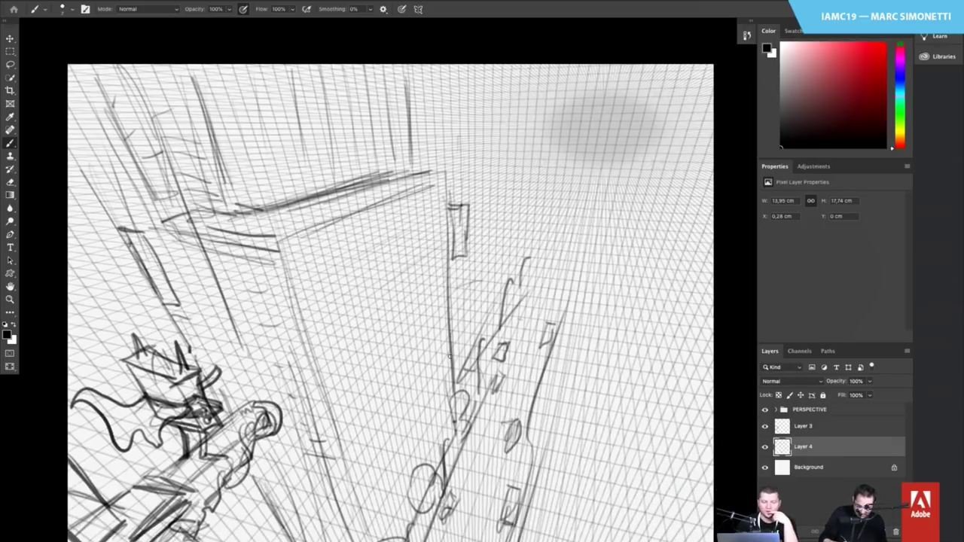
Draw a strengthened diagonal baseline across the lower part of the building's street-facing wall
{"action": "left_click_drag", "start_coordinate": [450, 357], "coordinate": [446, 280]}
{"action": "left_click_drag", "start_coordinate": [363, 444], "coordinate": [403, 377]}
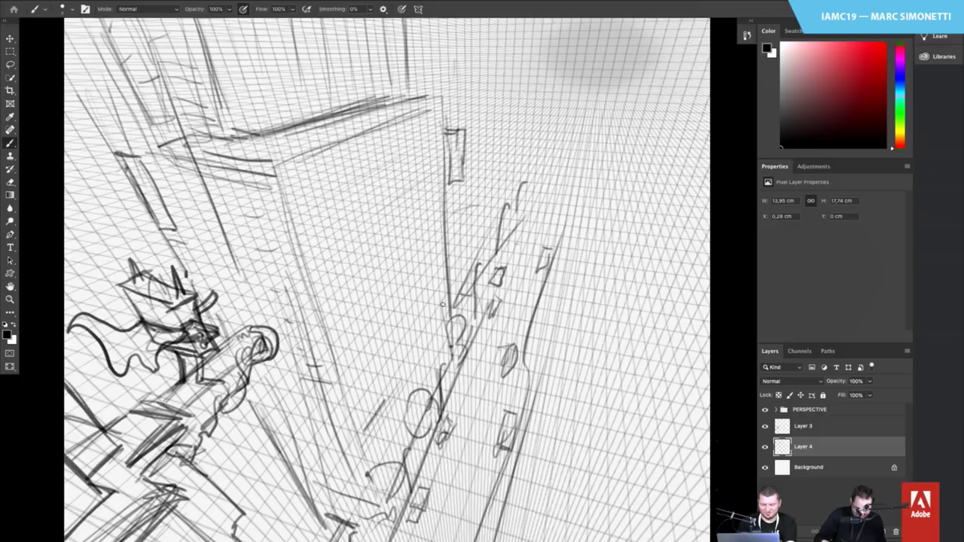
{"action": "left_click_drag", "start_coordinate": [455, 286], "coordinate": [386, 401]}
{"action": "left_click_drag", "start_coordinate": [419, 340], "coordinate": [349, 445]}
{"action": "left_click_drag", "start_coordinate": [451, 286], "coordinate": [398, 371]}
Sketch pairs of vertical column lines rising from the diagonal baseline on the building's street-facing wall
{"action": "left_click_drag", "start_coordinate": [430, 226], "coordinate": [427, 301]}
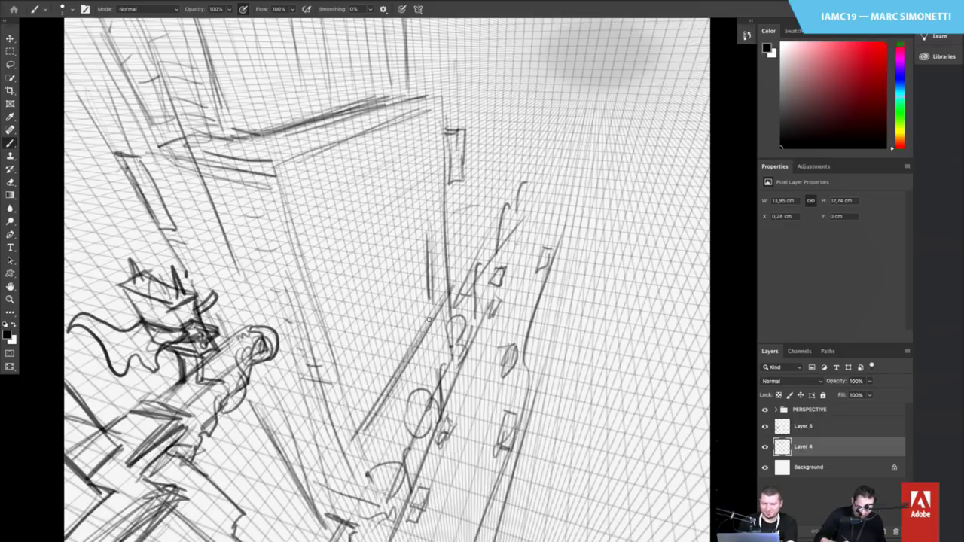
{"action": "left_click_drag", "start_coordinate": [416, 265], "coordinate": [404, 339]}
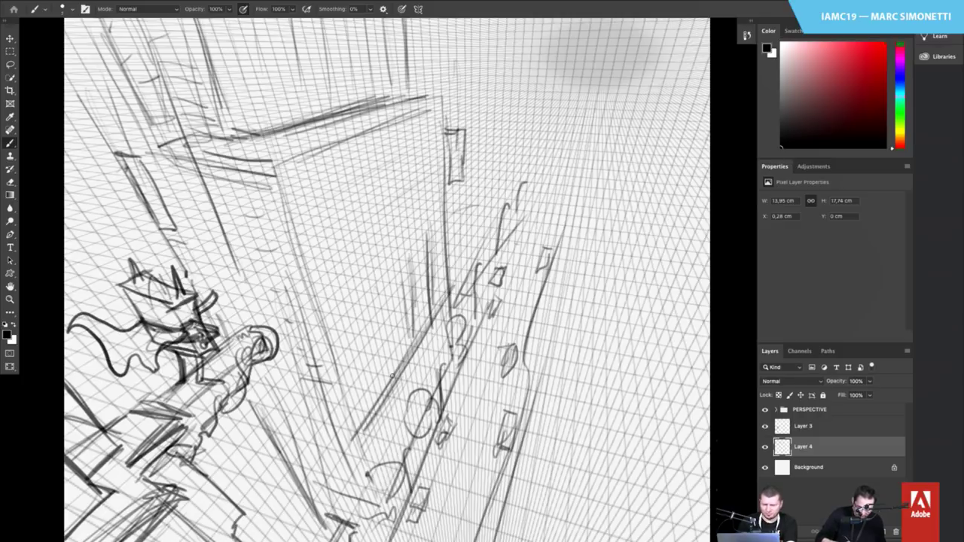
{"action": "left_click_drag", "start_coordinate": [392, 375], "coordinate": [379, 298]}
{"action": "left_click_drag", "start_coordinate": [374, 310], "coordinate": [385, 382]}
{"action": "mouse_move", "coordinate": [364, 417]}
{"action": "left_mouse_down"}
{"action": "mouse_move", "coordinate": [346, 322]}
{"action": "mouse_move", "coordinate": [361, 414]}
{"action": "left_mouse_up"}
Draw parallel diagonal lines above the columns to form a ledge across the street-facing wall
{"action": "left_click_drag", "start_coordinate": [322, 348], "coordinate": [402, 255]}
{"action": "left_click_drag", "start_coordinate": [315, 353], "coordinate": [438, 214]}
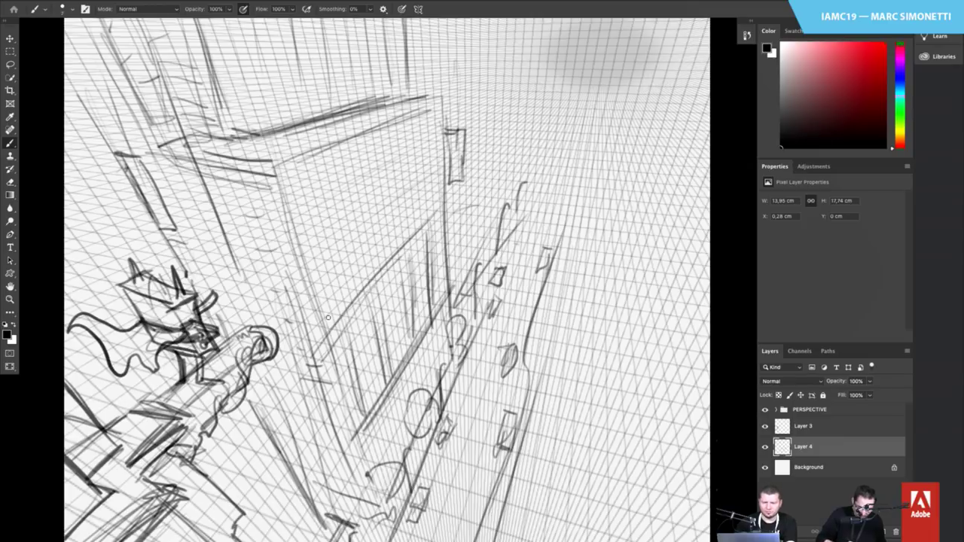
{"action": "left_click_drag", "start_coordinate": [328, 317], "coordinate": [429, 217]}
{"action": "left_click_drag", "start_coordinate": [317, 348], "coordinate": [448, 212]}
{"action": "left_click_drag", "start_coordinate": [343, 327], "coordinate": [437, 231]}
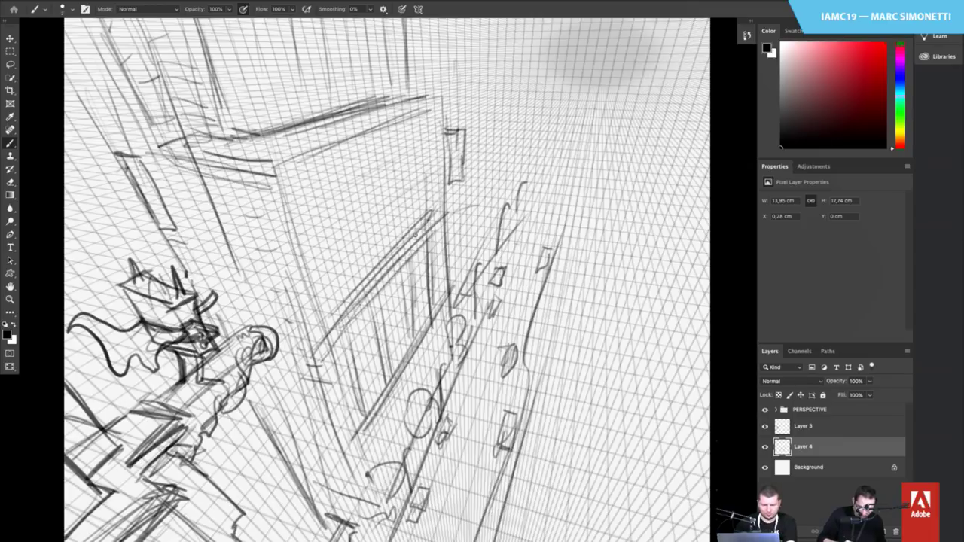
Add lighter parallel diagonal lines across the middle of the street-facing wall for an upper band
{"action": "left_click_drag", "start_coordinate": [357, 273], "coordinate": [428, 178]}
{"action": "left_click_drag", "start_coordinate": [300, 285], "coordinate": [440, 167]}
{"action": "left_click_drag", "start_coordinate": [306, 251], "coordinate": [416, 171]}
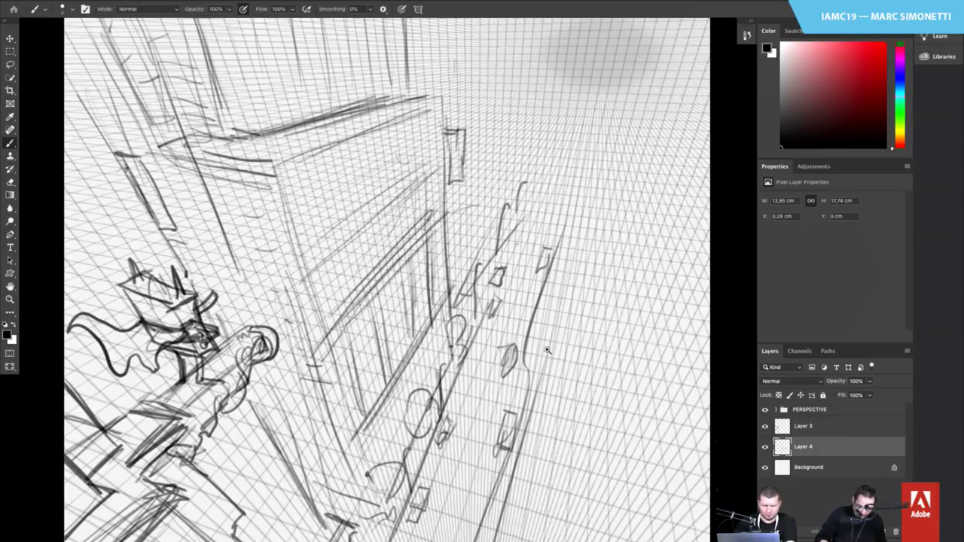
Draw long parallel diagonal edges for the building across the street, widening the layer's sketch to about 16.28 cm
{"action": "left_click_drag", "start_coordinate": [547, 350], "coordinate": [473, 305]}
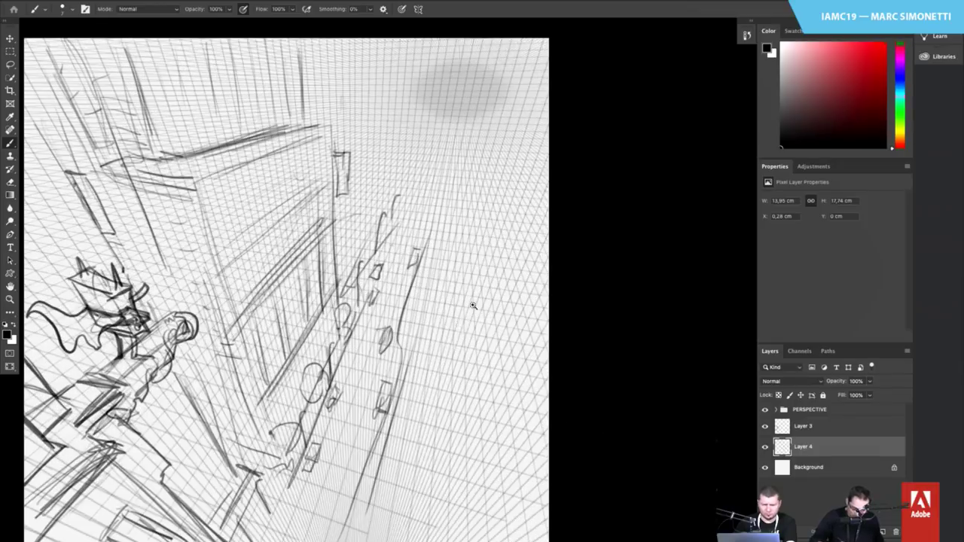
{"action": "left_click_drag", "start_coordinate": [354, 455], "coordinate": [390, 354]}
{"action": "left_click_drag", "start_coordinate": [373, 510], "coordinate": [449, 345]}
{"action": "left_click_drag", "start_coordinate": [392, 479], "coordinate": [474, 299]}
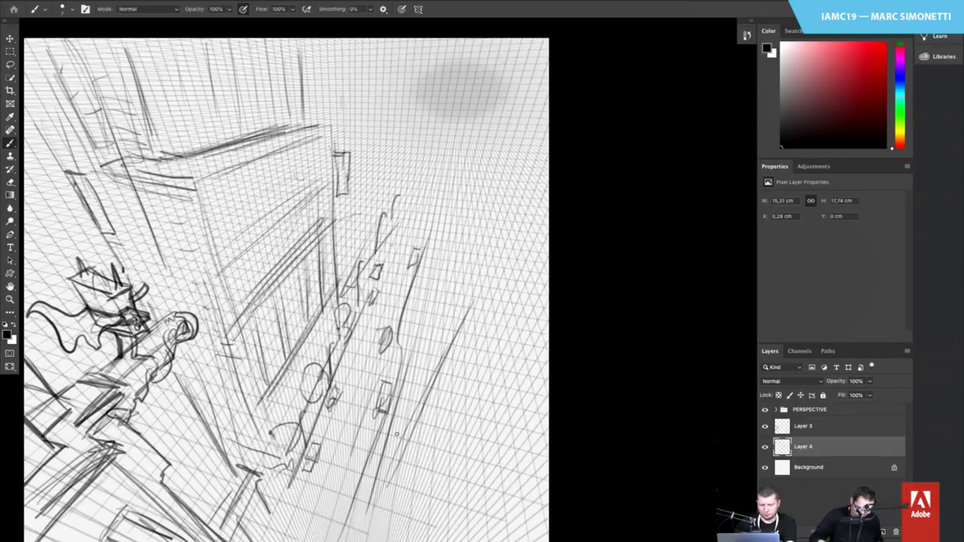
{"action": "left_click_drag", "start_coordinate": [396, 435], "coordinate": [501, 226]}
{"action": "left_click_drag", "start_coordinate": [396, 414], "coordinate": [497, 223]}
{"action": "left_click_drag", "start_coordinate": [410, 369], "coordinate": [493, 198]}
{"action": "left_click_drag", "start_coordinate": [434, 308], "coordinate": [488, 192]}
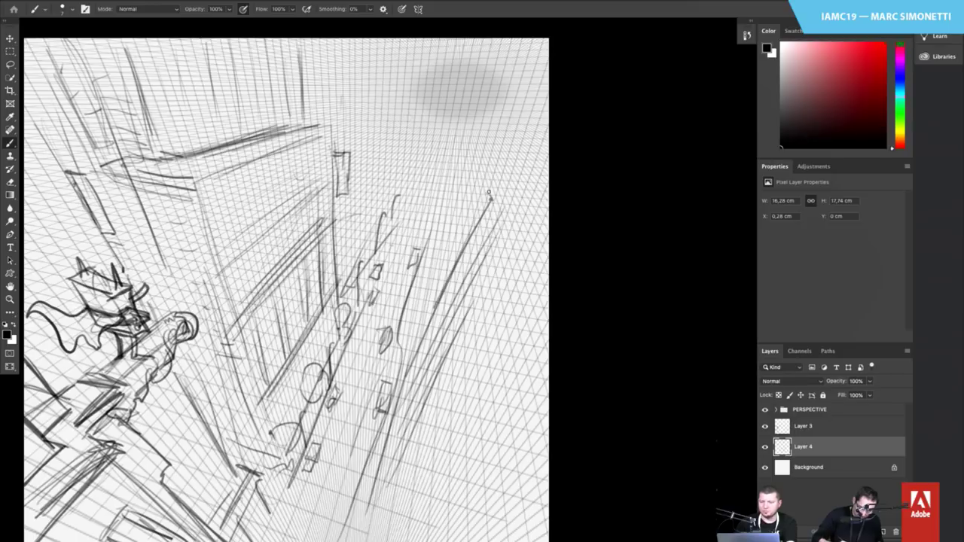
Add inner edges to the building across the street, continue them upward and sketch a small box at their bend
{"action": "left_click_drag", "start_coordinate": [461, 250], "coordinate": [485, 201]}
{"action": "left_click_drag", "start_coordinate": [402, 367], "coordinate": [441, 278]}
{"action": "left_click_drag", "start_coordinate": [419, 318], "coordinate": [476, 186]}
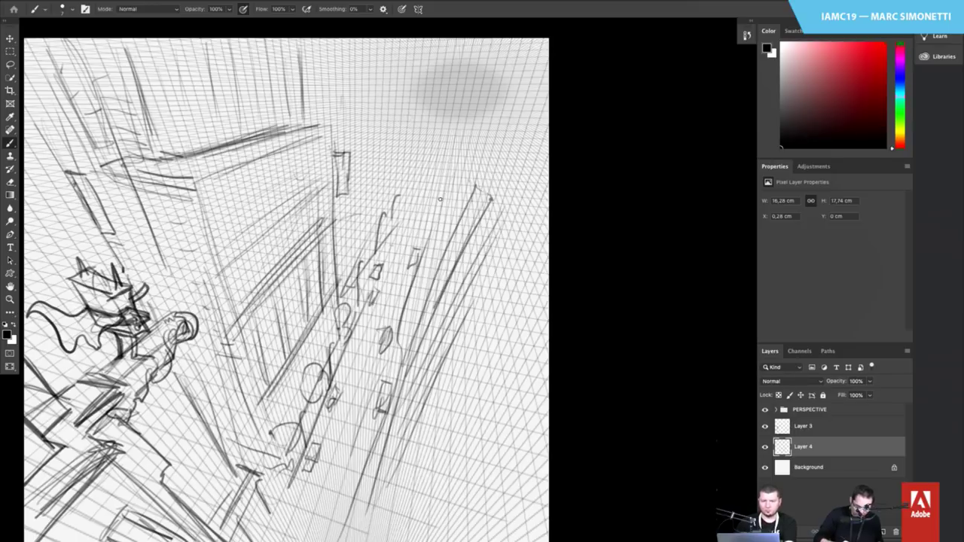
{"action": "left_click_drag", "start_coordinate": [468, 188], "coordinate": [503, 74]}
{"action": "mouse_move", "coordinate": [466, 196]}
{"action": "left_mouse_down"}
{"action": "mouse_move", "coordinate": [502, 76]}
{"action": "mouse_move", "coordinate": [459, 255]}
{"action": "left_mouse_up"}
Draw a heavy diagonal from the canvas's right border to its lower edge, extending the layer's sketch to about 17.78 × 18.06 cm
{"action": "mouse_move", "coordinate": [523, 158]}
{"action": "left_mouse_down"}
{"action": "mouse_move", "coordinate": [451, 352]}
{"action": "mouse_move", "coordinate": [446, 251]}
{"action": "left_mouse_up"}
{"action": "mouse_move", "coordinate": [348, 490]}
{"action": "left_mouse_down"}
{"action": "mouse_move", "coordinate": [482, 228]}
{"action": "mouse_move", "coordinate": [418, 366]}
{"action": "left_mouse_up"}
{"action": "left_click_drag", "start_coordinate": [550, 137], "coordinate": [344, 486]}
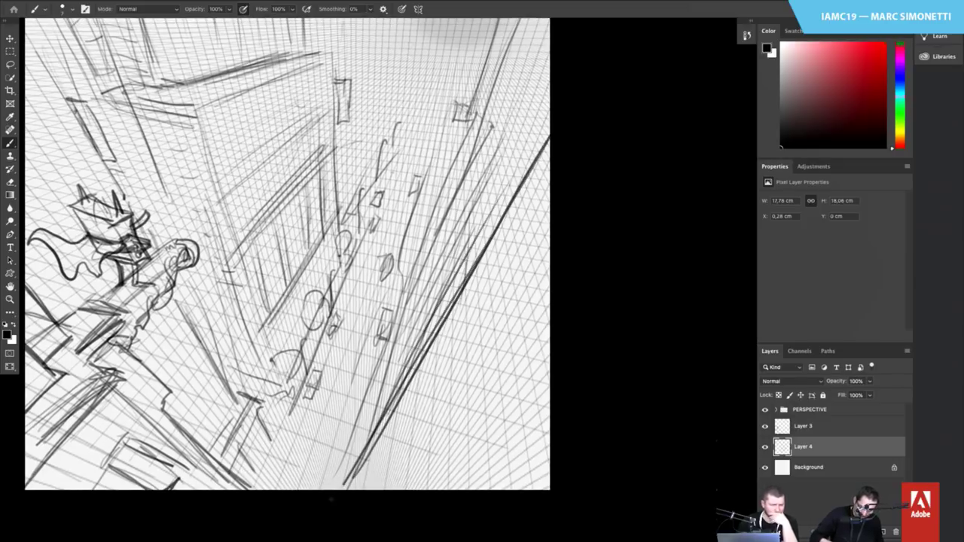
{"action": "left_click_drag", "start_coordinate": [490, 309], "coordinate": [394, 464]}
{"action": "left_click_drag", "start_coordinate": [501, 257], "coordinate": [490, 455]}
{"action": "mouse_move", "coordinate": [512, 226]}
{"action": "left_mouse_down"}
{"action": "mouse_move", "coordinate": [522, 411]}
{"action": "mouse_move", "coordinate": [544, 365]}
{"action": "left_mouse_up"}
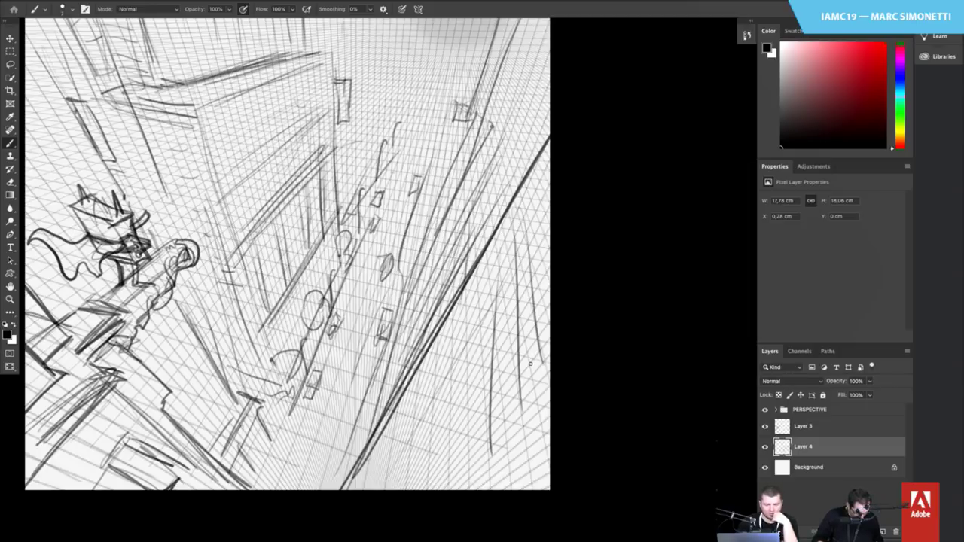
{"action": "key", "text": "ctrl+z"}
{"action": "key", "text": "ctrl+z"}
{"action": "key", "text": "ctrl+z"}
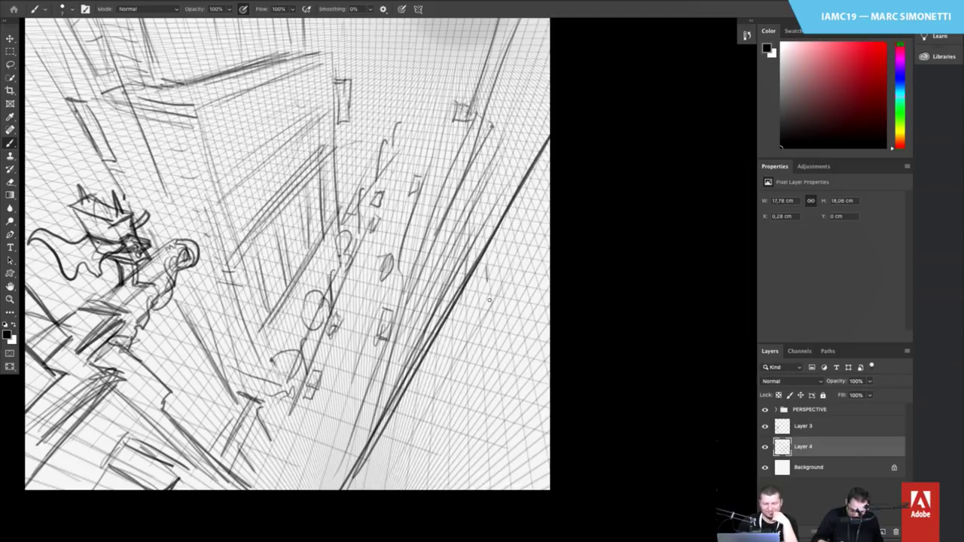
Draw long downward lines from the heavy diagonal to the canvas's lower edge for the right building's near face
{"action": "left_click_drag", "start_coordinate": [488, 300], "coordinate": [506, 445]}
{"action": "left_click_drag", "start_coordinate": [512, 264], "coordinate": [538, 402]}
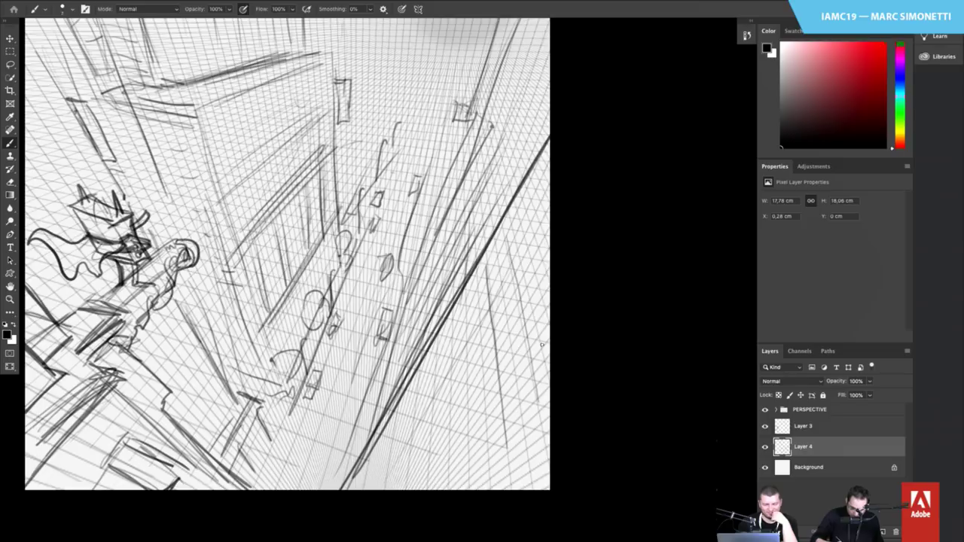
{"action": "left_click_drag", "start_coordinate": [446, 348], "coordinate": [455, 490]}
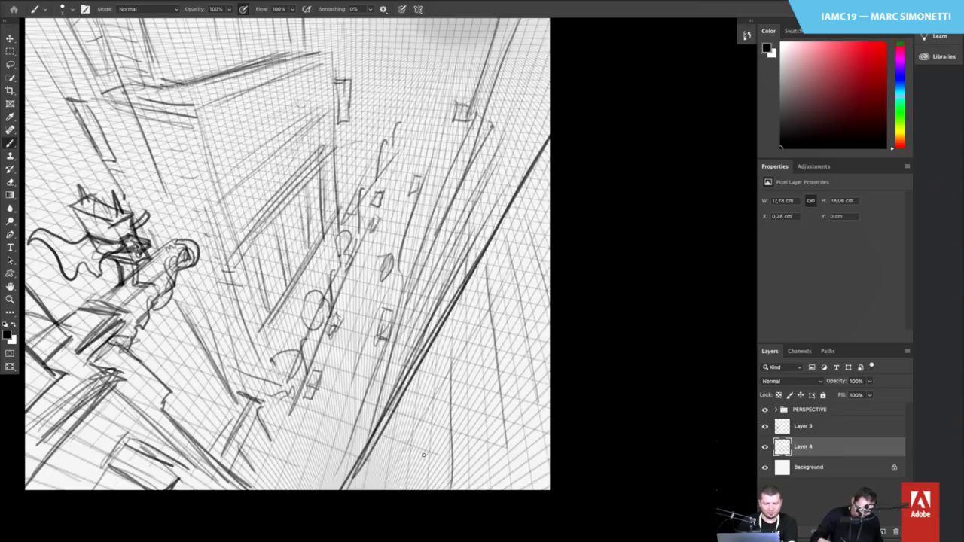
{"action": "left_click_drag", "start_coordinate": [419, 374], "coordinate": [432, 489]}
{"action": "left_click_drag", "start_coordinate": [386, 398], "coordinate": [401, 490]}
Sketch a rounded arch at the street's lower end and a leafy bush shape beside the building's lower corner
{"action": "left_click_drag", "start_coordinate": [315, 489], "coordinate": [345, 441]}
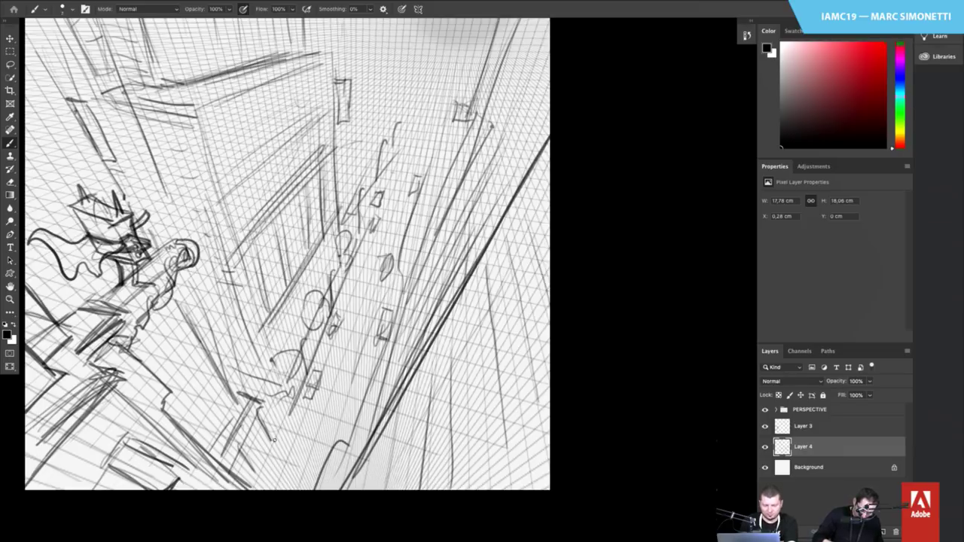
{"action": "left_click_drag", "start_coordinate": [269, 417], "coordinate": [254, 452]}
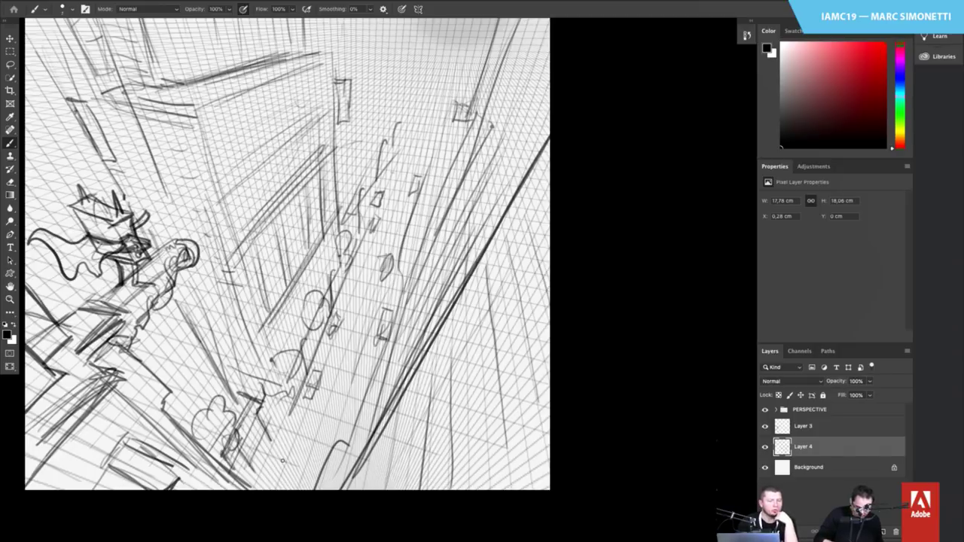
Strengthen the edges at the street's lower end and add parallel bands across the base of the building's left face
{"action": "left_click_drag", "start_coordinate": [375, 354], "coordinate": [329, 484]}
{"action": "left_click_drag", "start_coordinate": [364, 411], "coordinate": [332, 475]}
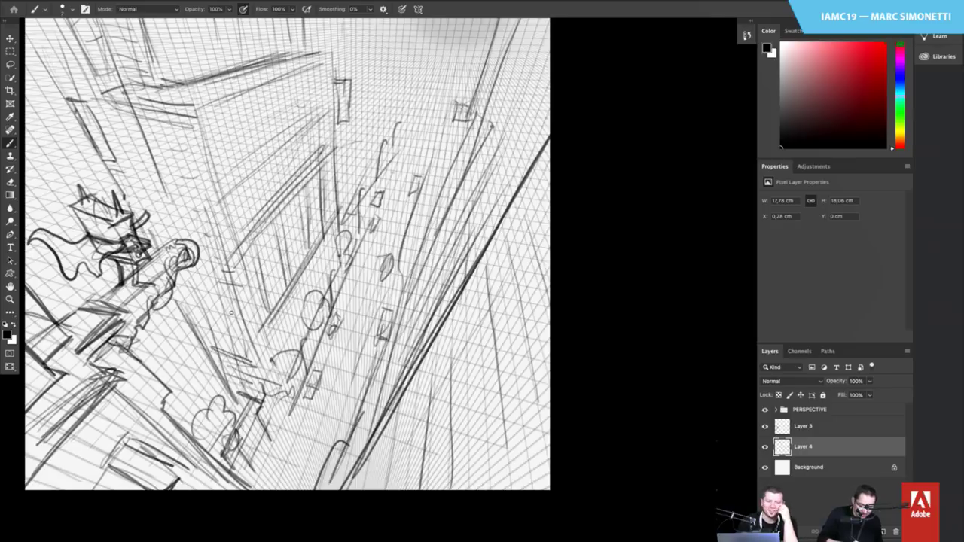
{"action": "mouse_move", "coordinate": [212, 325]}
{"action": "left_mouse_down"}
{"action": "mouse_move", "coordinate": [251, 338]}
{"action": "mouse_move", "coordinate": [251, 350]}
{"action": "left_mouse_up"}
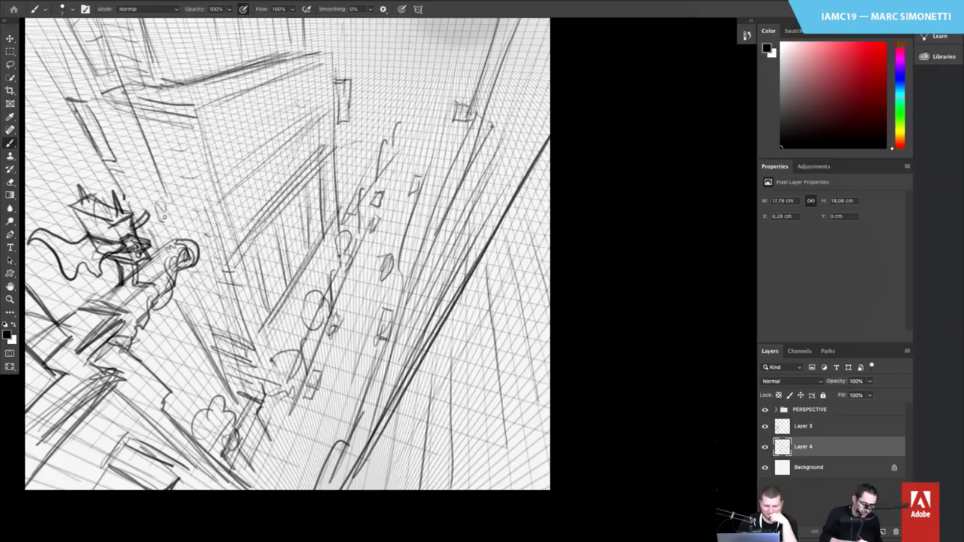
Sketch the vertical edges and short cornice strokes of the distant buildings beyond the large left block, running down toward the street's far end
{"action": "mouse_move", "coordinate": [408, 307]}
{"action": "left_mouse_down"}
{"action": "mouse_move", "coordinate": [411, 361]}
{"action": "mouse_move", "coordinate": [423, 375]}
{"action": "left_mouse_up"}
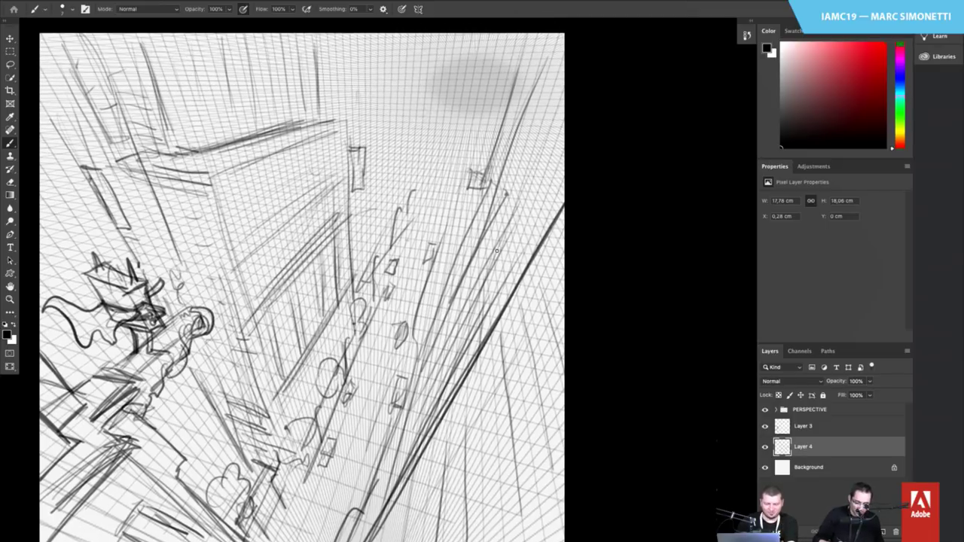
{"action": "left_click_drag", "start_coordinate": [417, 158], "coordinate": [434, 217]}
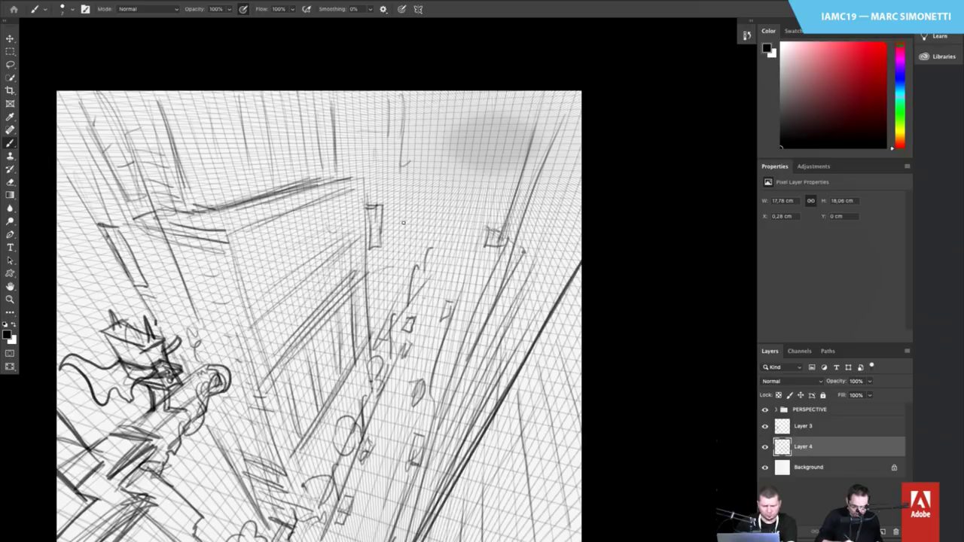
{"action": "left_click_drag", "start_coordinate": [403, 223], "coordinate": [404, 161]}
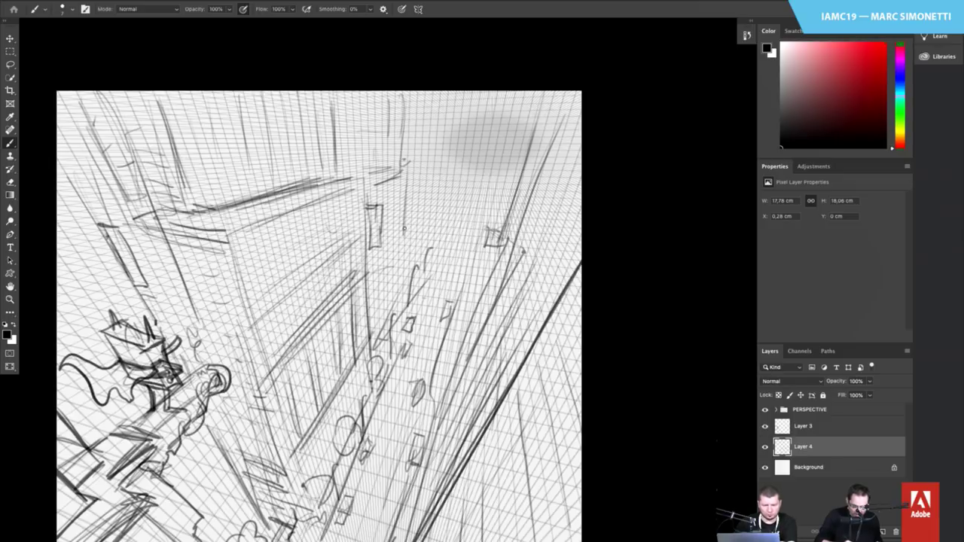
{"action": "mouse_move", "coordinate": [414, 265]}
{"action": "left_mouse_down"}
{"action": "mouse_move", "coordinate": [379, 321]}
{"action": "mouse_move", "coordinate": [380, 240]}
{"action": "left_mouse_up"}
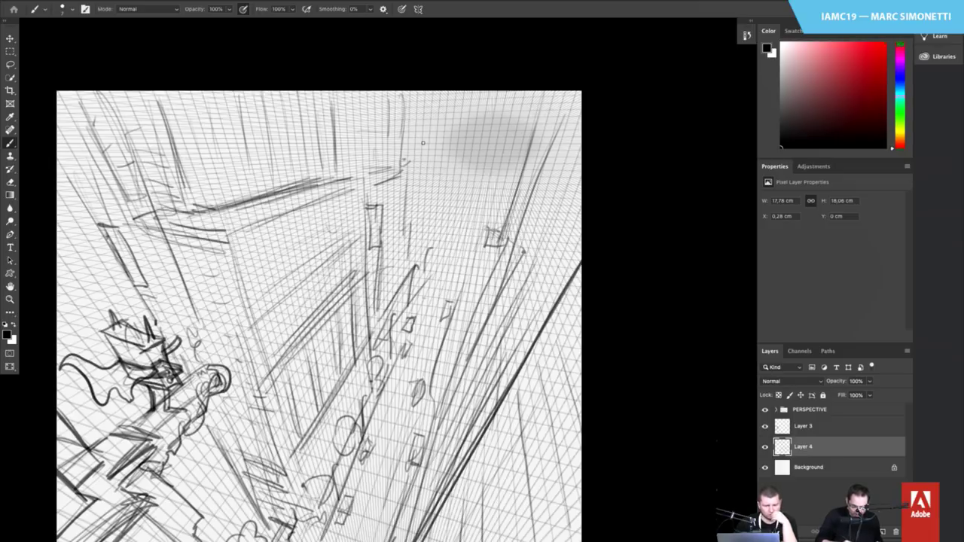
{"action": "left_click_drag", "start_coordinate": [429, 94], "coordinate": [421, 232]}
Draw long converging lines down the distant right-hand facades and add short dark crossbars at the street's far end
{"action": "left_click_drag", "start_coordinate": [510, 144], "coordinate": [472, 274]}
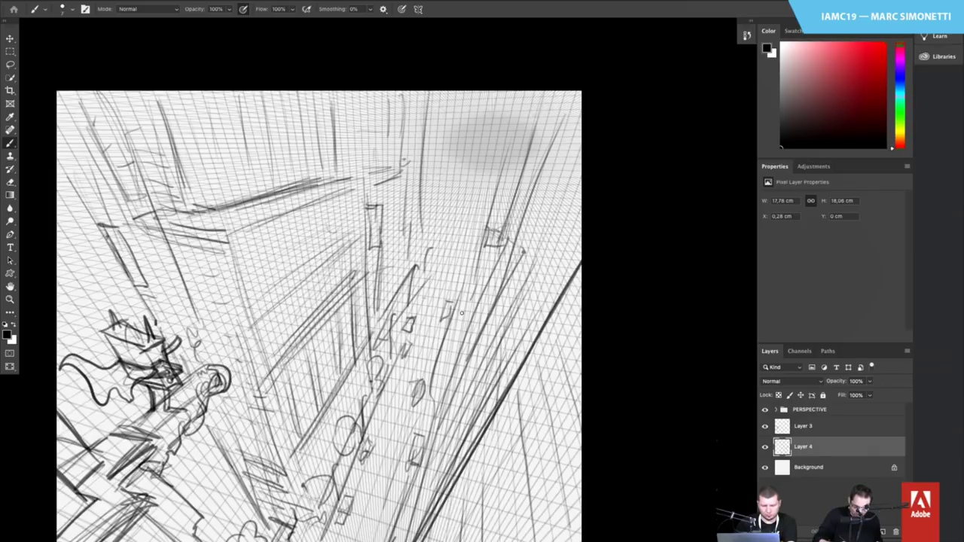
{"action": "left_click_drag", "start_coordinate": [480, 203], "coordinate": [447, 318]}
{"action": "left_click_drag", "start_coordinate": [488, 377], "coordinate": [424, 306]}
{"action": "scroll", "coordinate": [371, 353], "scroll_direction": "up", "scroll_amount": 2}
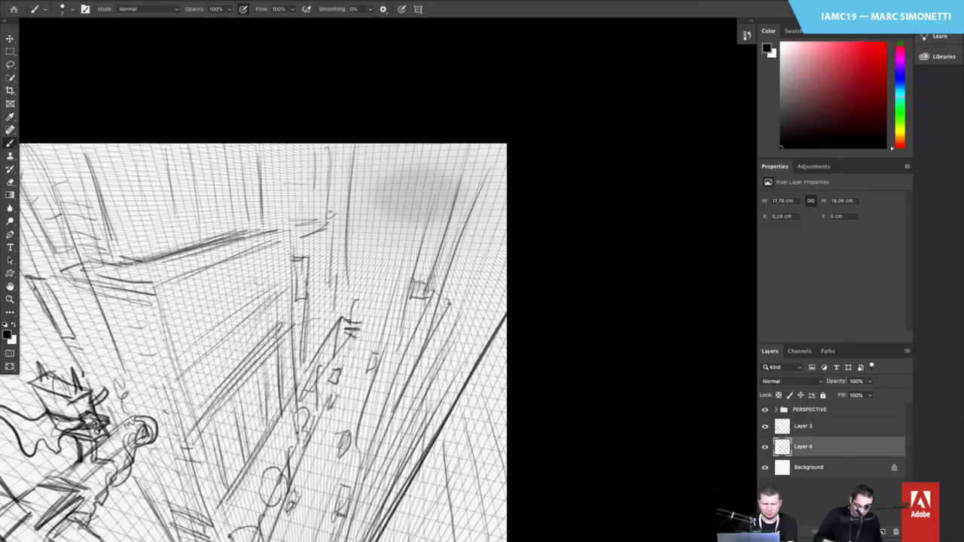
{"action": "mouse_move", "coordinate": [343, 330]}
{"action": "left_mouse_down"}
{"action": "mouse_move", "coordinate": [345, 259]}
{"action": "mouse_move", "coordinate": [342, 325]}
{"action": "left_mouse_up"}
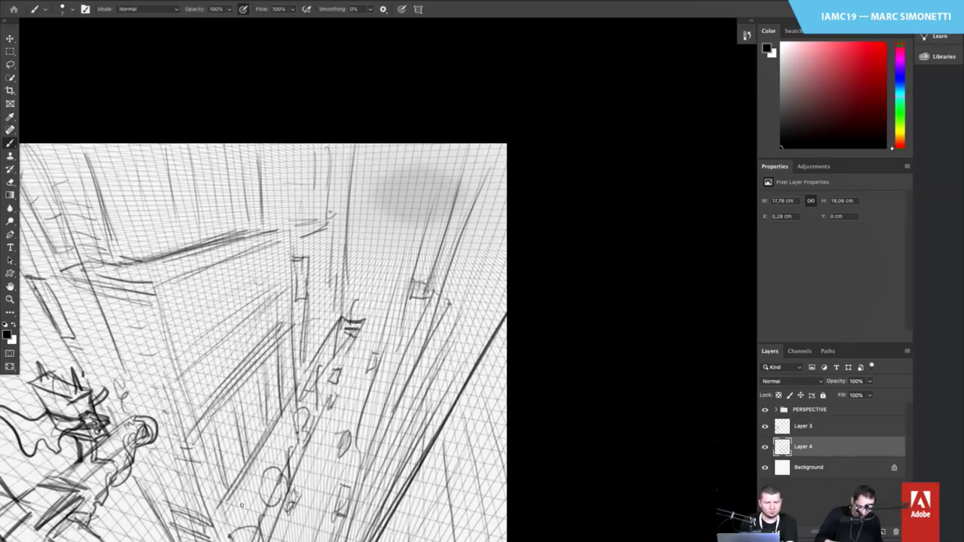
{"action": "left_click_drag", "start_coordinate": [425, 302], "coordinate": [482, 293]}
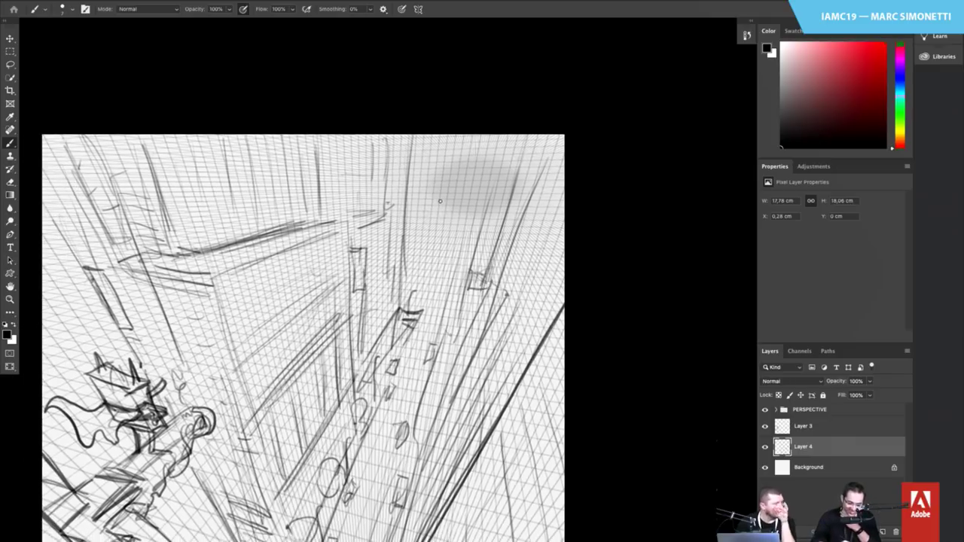
Sketch a balloon's rounded underside at the canvas's upper edge, with a circle, a thick curved band and short ropes beneath it
{"action": "mouse_move", "coordinate": [393, 136]}
{"action": "left_mouse_down"}
{"action": "mouse_move", "coordinate": [465, 186]}
{"action": "mouse_move", "coordinate": [494, 176]}
{"action": "left_mouse_up"}
{"action": "mouse_move", "coordinate": [381, 153]}
{"action": "left_mouse_down"}
{"action": "mouse_move", "coordinate": [522, 139]}
{"action": "mouse_move", "coordinate": [356, 137]}
{"action": "left_mouse_up"}
{"action": "mouse_move", "coordinate": [423, 193]}
{"action": "left_mouse_down"}
{"action": "mouse_move", "coordinate": [518, 168]}
{"action": "mouse_move", "coordinate": [465, 190]}
{"action": "left_mouse_up"}
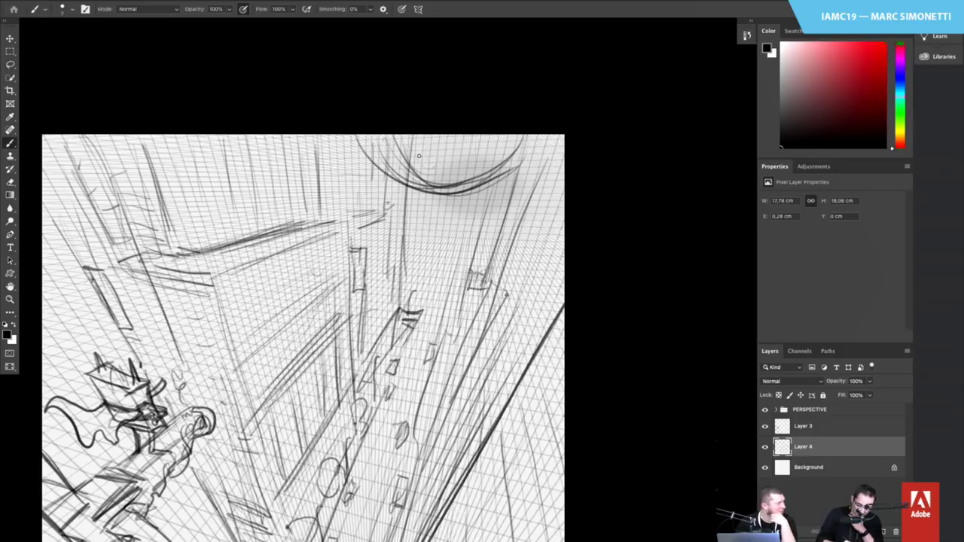
{"action": "mouse_move", "coordinate": [446, 155]}
{"action": "left_mouse_down"}
{"action": "mouse_move", "coordinate": [412, 151]}
{"action": "mouse_move", "coordinate": [444, 170]}
{"action": "left_mouse_up"}
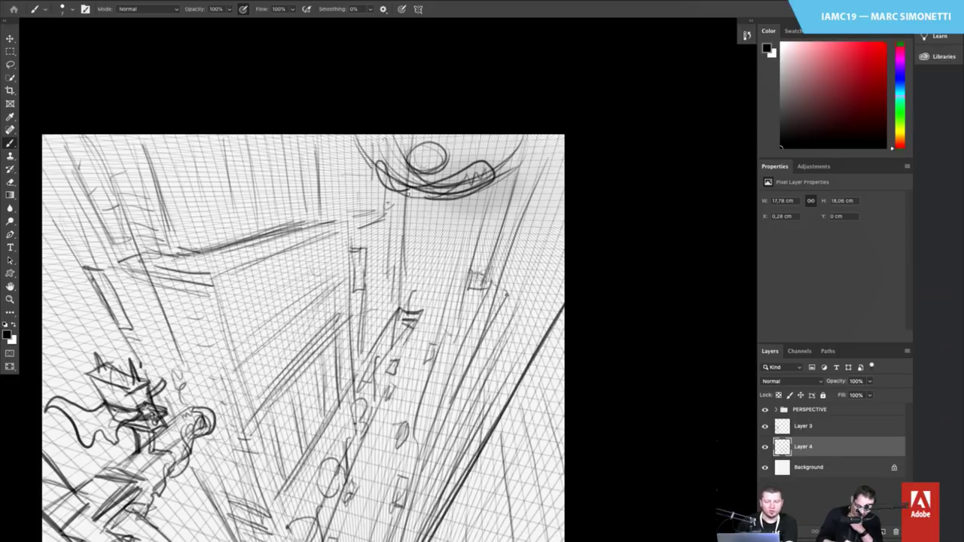
{"action": "mouse_move", "coordinate": [375, 170]}
{"action": "left_mouse_down"}
{"action": "mouse_move", "coordinate": [455, 194]}
{"action": "mouse_move", "coordinate": [411, 220]}
{"action": "left_mouse_up"}
{"action": "left_click_drag", "start_coordinate": [427, 191], "coordinate": [425, 216]}
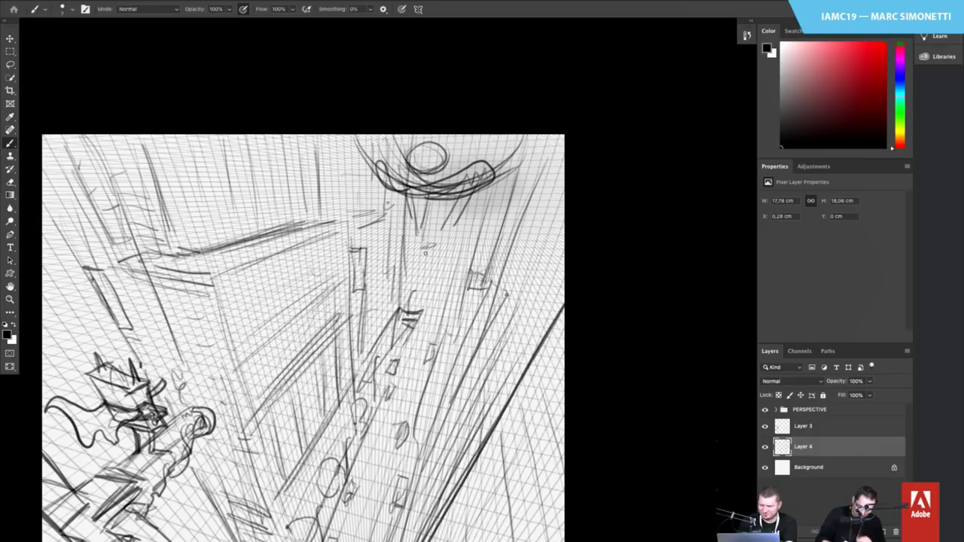
Draw a rounded basket with a curved rim below the balloon and connect it to the balloon with long slanting ropes
{"action": "scroll", "coordinate": [437, 264], "scroll_direction": "up", "scroll_amount": 5}
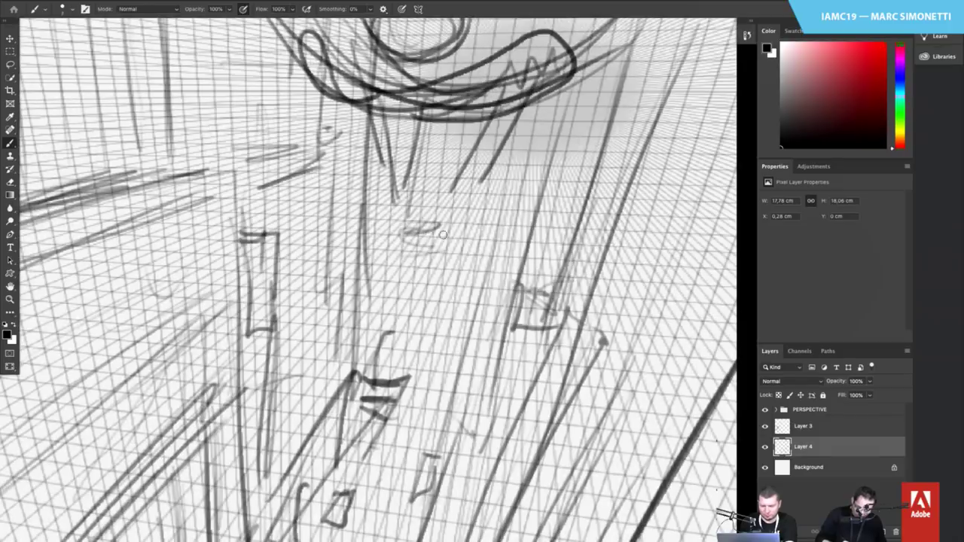
{"action": "mouse_move", "coordinate": [399, 227]}
{"action": "left_mouse_down"}
{"action": "mouse_move", "coordinate": [471, 224]}
{"action": "mouse_move", "coordinate": [399, 298]}
{"action": "mouse_move", "coordinate": [461, 289]}
{"action": "left_mouse_up"}
{"action": "left_click_drag", "start_coordinate": [476, 245], "coordinate": [460, 290]}
{"action": "left_click_drag", "start_coordinate": [479, 223], "coordinate": [468, 281]}
{"action": "mouse_move", "coordinate": [406, 238]}
{"action": "left_mouse_down"}
{"action": "mouse_move", "coordinate": [453, 242]}
{"action": "mouse_move", "coordinate": [466, 232]}
{"action": "left_mouse_up"}
{"action": "left_click_drag", "start_coordinate": [471, 213], "coordinate": [473, 225]}
{"action": "left_click_drag", "start_coordinate": [500, 154], "coordinate": [482, 182]}
{"action": "left_click_drag", "start_coordinate": [484, 111], "coordinate": [439, 226]}
{"action": "left_click_drag", "start_coordinate": [356, 125], "coordinate": [391, 245]}
{"action": "mouse_move", "coordinate": [333, 91]}
{"action": "left_mouse_down"}
{"action": "mouse_move", "coordinate": [385, 240]}
{"action": "mouse_move", "coordinate": [358, 187]}
{"action": "left_mouse_up"}
{"action": "left_click_drag", "start_coordinate": [463, 287], "coordinate": [473, 330]}
Sketch a small character peeking over the basket's rim, with a pointed top, two round eyes and dark strokes at its side
{"action": "scroll", "coordinate": [458, 277], "scroll_direction": "up", "scroll_amount": 5}
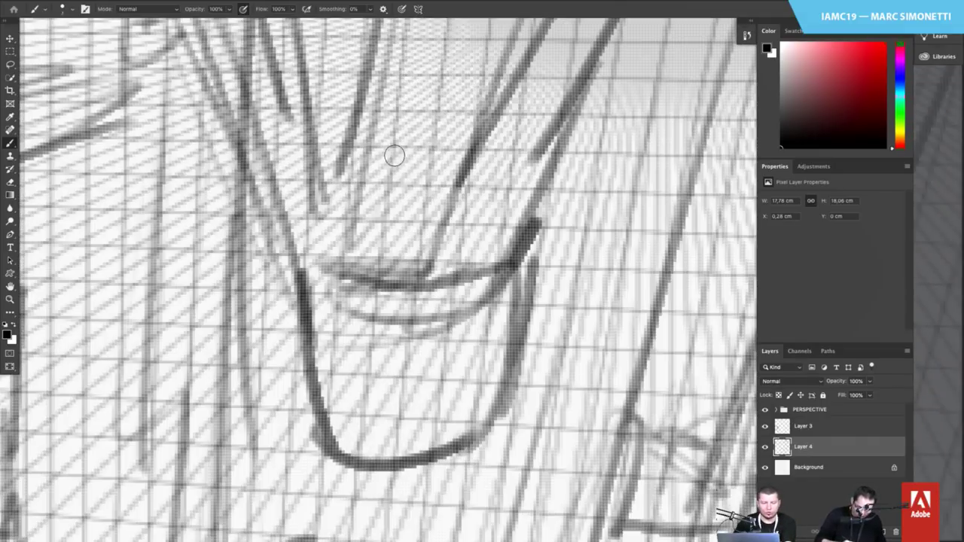
{"action": "right_click", "coordinate": [396, 169]}
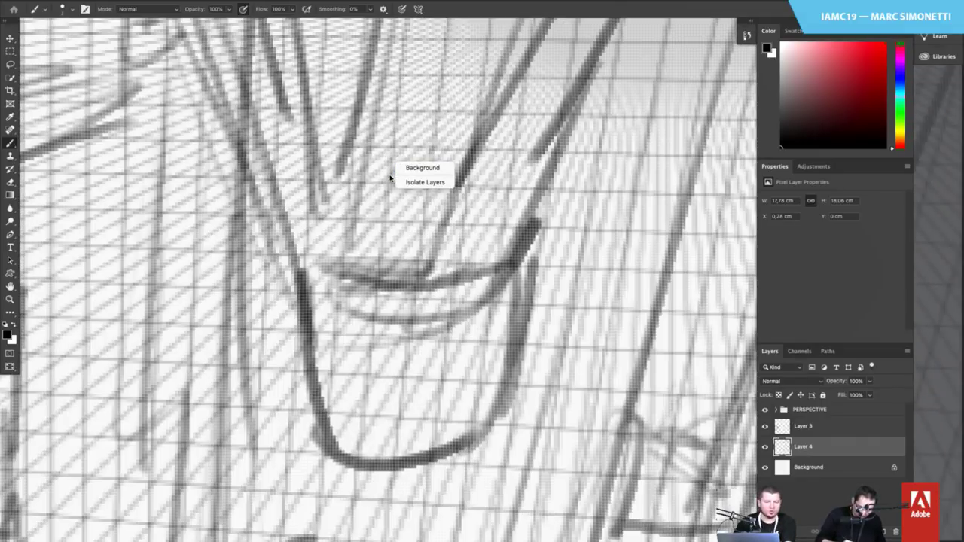
{"action": "left_click", "coordinate": [390, 178]}
{"action": "mouse_move", "coordinate": [381, 181]}
{"action": "left_mouse_down"}
{"action": "mouse_move", "coordinate": [400, 110]}
{"action": "mouse_move", "coordinate": [444, 179]}
{"action": "mouse_move", "coordinate": [376, 185]}
{"action": "mouse_move", "coordinate": [445, 179]}
{"action": "mouse_move", "coordinate": [400, 204]}
{"action": "mouse_move", "coordinate": [295, 202]}
{"action": "mouse_move", "coordinate": [281, 220]}
{"action": "mouse_move", "coordinate": [354, 249]}
{"action": "mouse_move", "coordinate": [364, 273]}
{"action": "left_mouse_up"}
{"action": "left_click_drag", "start_coordinate": [445, 181], "coordinate": [501, 207]}
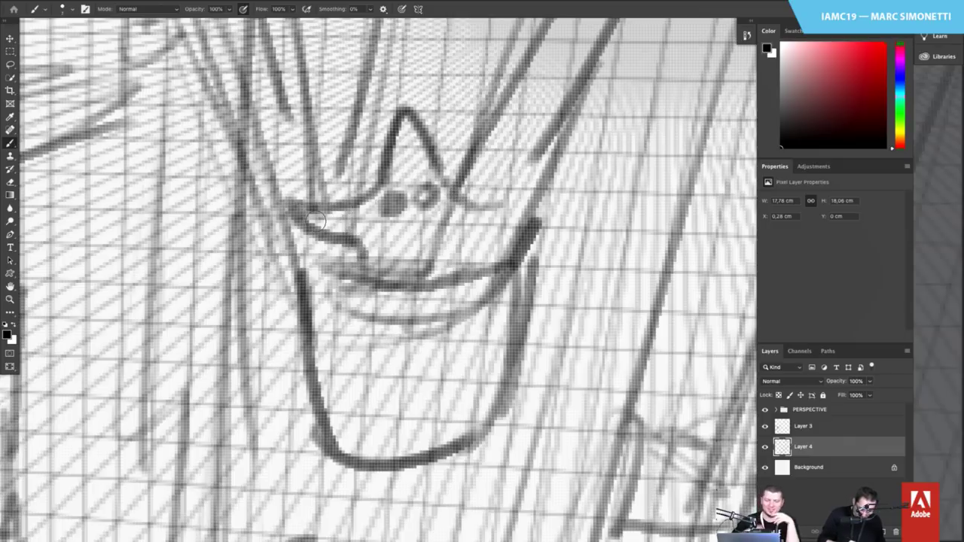
{"action": "left_click_drag", "start_coordinate": [308, 219], "coordinate": [359, 242]}
Switch to the Eraser and open its brush size and preset options
{"action": "key", "text": "e"}
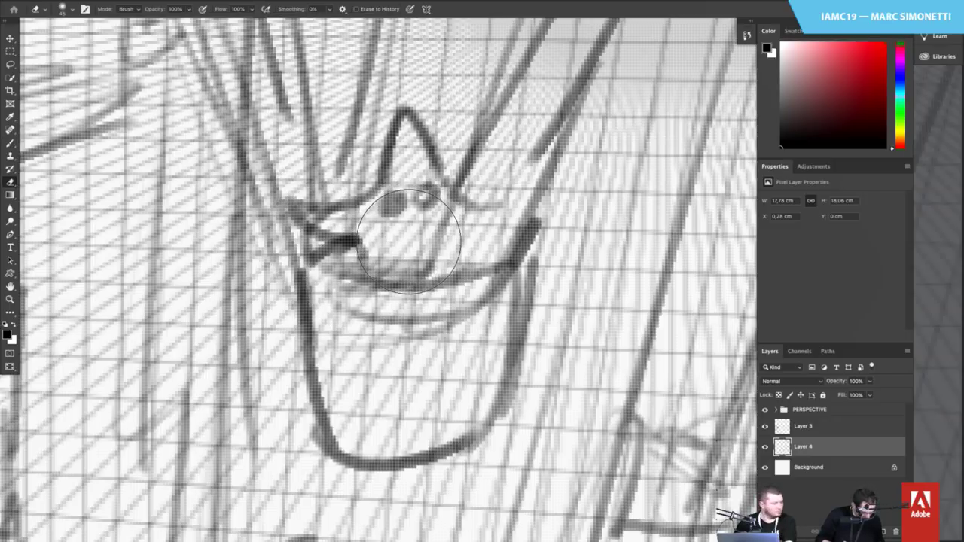
{"action": "right_click", "coordinate": [405, 248]}
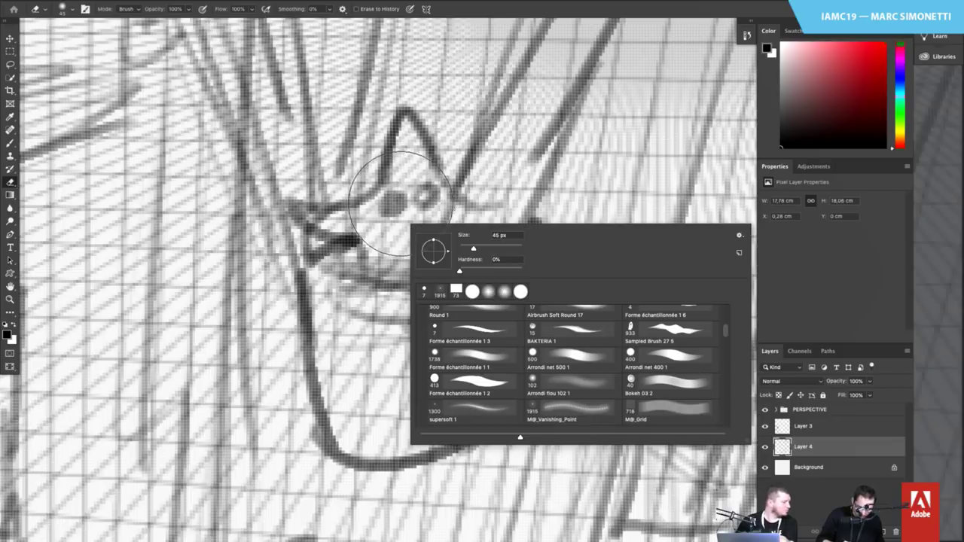
Erase the figure's old head above the basket and sketch a rounded head outline with a new edge at the basket's rim
{"action": "mouse_move", "coordinate": [401, 201]}
{"action": "left_mouse_down"}
{"action": "mouse_move", "coordinate": [414, 129]}
{"action": "mouse_move", "coordinate": [398, 208]}
{"action": "left_mouse_up"}
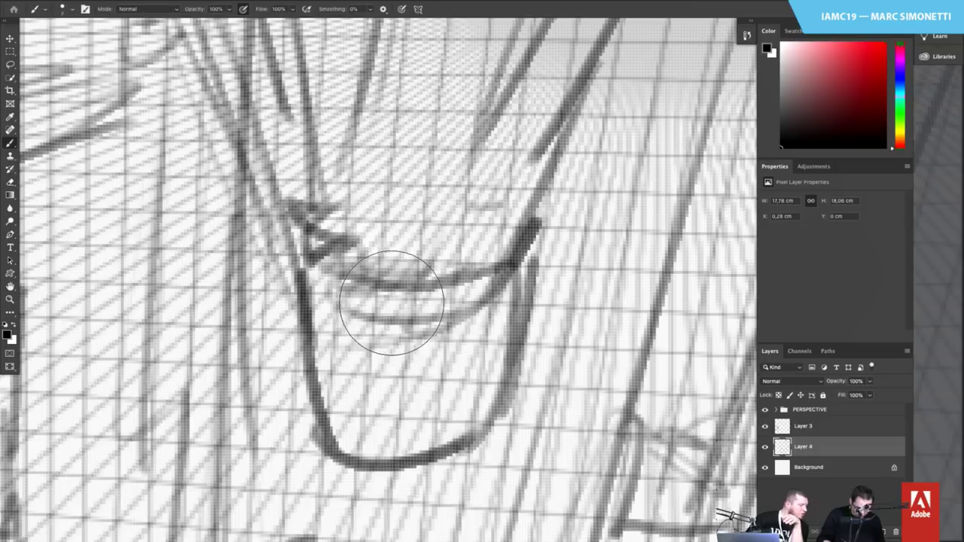
{"action": "key", "text": "b"}
{"action": "mouse_move", "coordinate": [350, 204]}
{"action": "left_mouse_down"}
{"action": "mouse_move", "coordinate": [324, 275]}
{"action": "mouse_move", "coordinate": [369, 259]}
{"action": "left_mouse_up"}
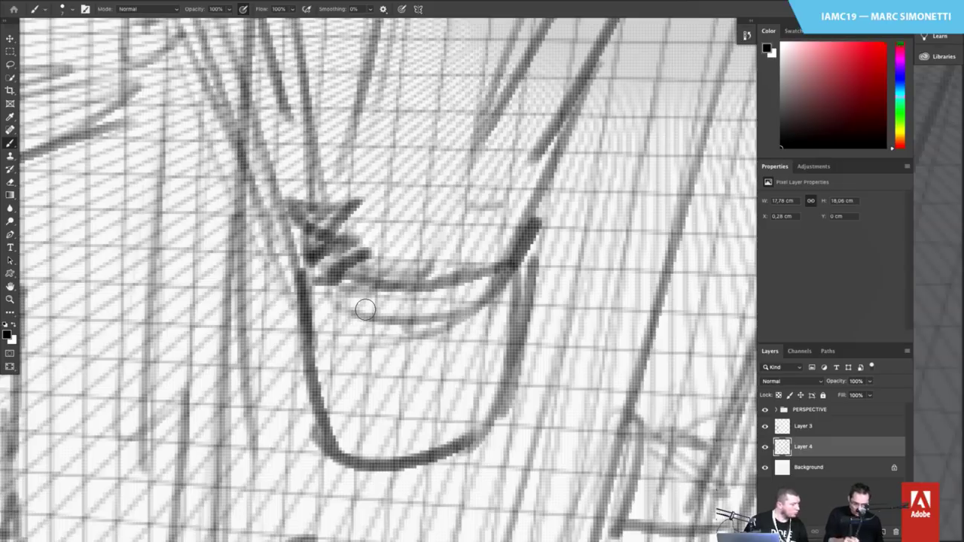
{"action": "mouse_move", "coordinate": [315, 284]}
{"action": "left_mouse_down"}
{"action": "mouse_move", "coordinate": [345, 280]}
{"action": "mouse_move", "coordinate": [363, 253]}
{"action": "mouse_move", "coordinate": [319, 282]}
{"action": "mouse_move", "coordinate": [359, 202]}
{"action": "mouse_move", "coordinate": [378, 118]}
{"action": "mouse_move", "coordinate": [429, 139]}
{"action": "mouse_move", "coordinate": [451, 183]}
{"action": "left_mouse_up"}
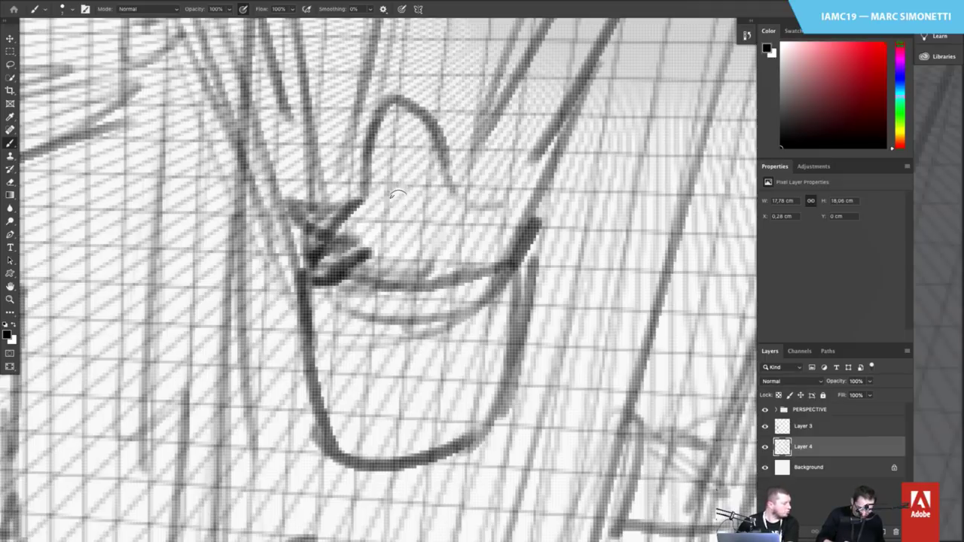
{"action": "left_click_drag", "start_coordinate": [401, 208], "coordinate": [402, 210]}
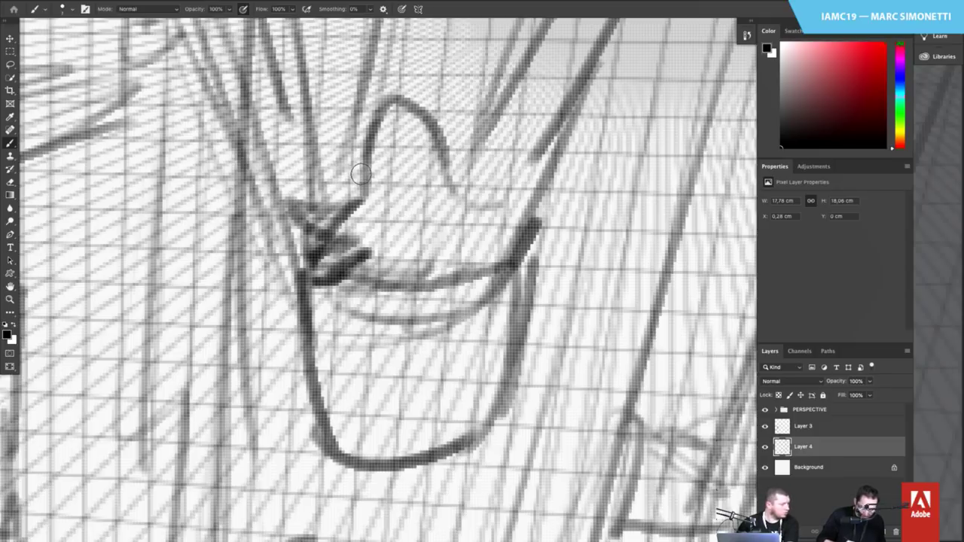
{"action": "left_click_drag", "start_coordinate": [364, 174], "coordinate": [383, 206]}
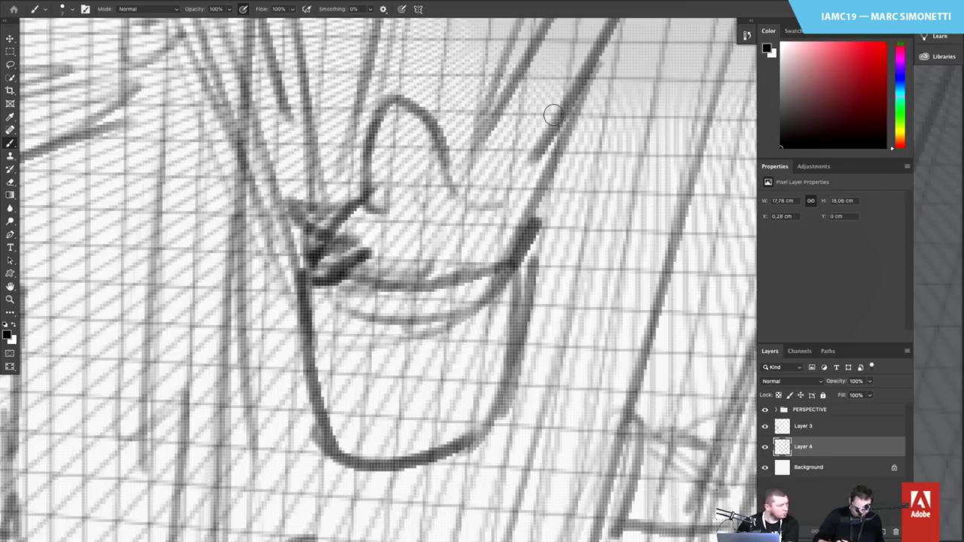
In the Wacom tablet preferences, set the Pro Pen 2 tip feel two notches softer and return to Photoshop
{"action": "right_click", "coordinate": [546, 196]}
{"action": "left_click", "coordinate": [507, 236]}
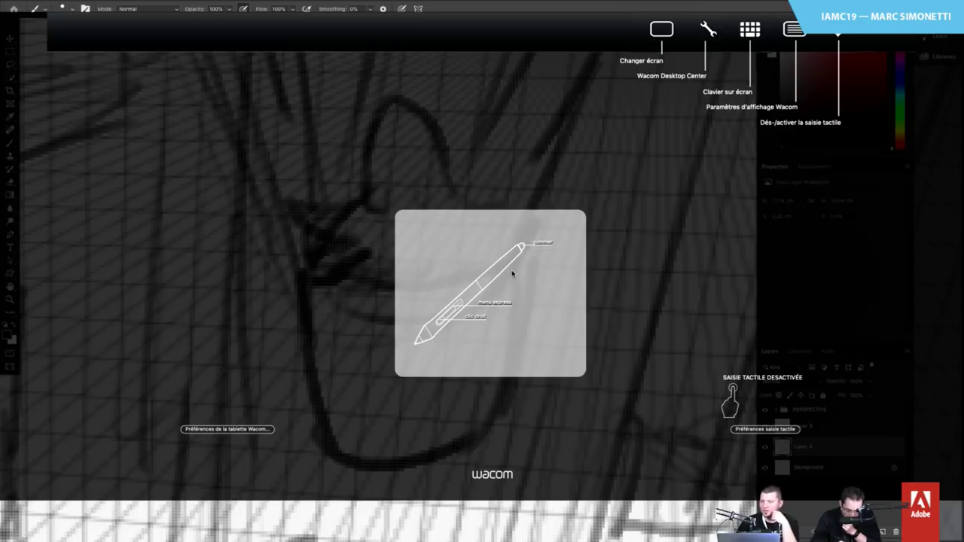
{"action": "left_click", "coordinate": [503, 271]}
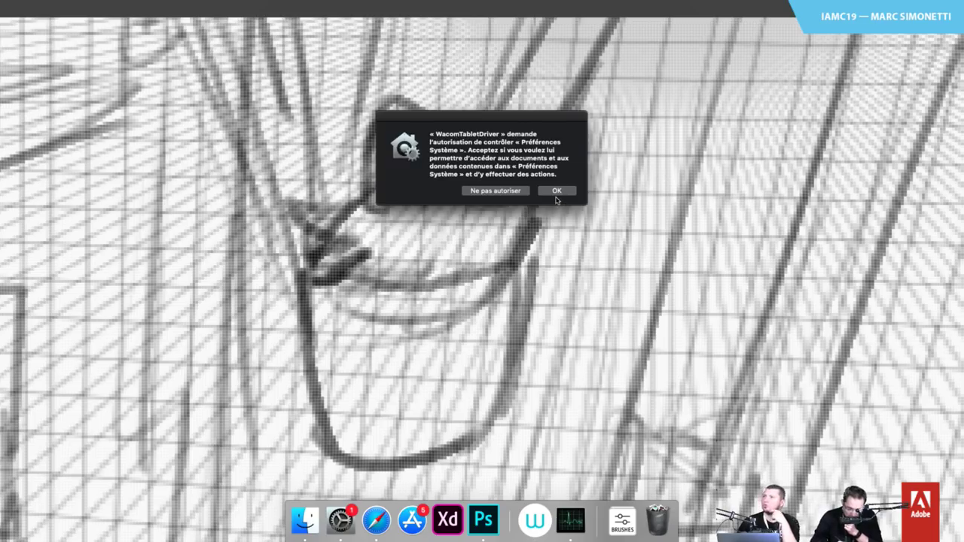
{"action": "left_click", "coordinate": [556, 191]}
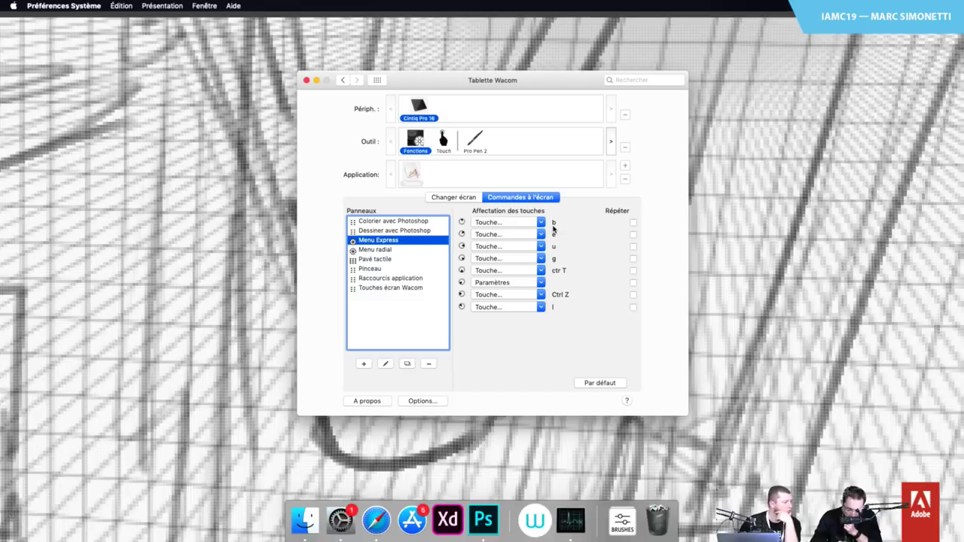
{"action": "left_click", "coordinate": [468, 143]}
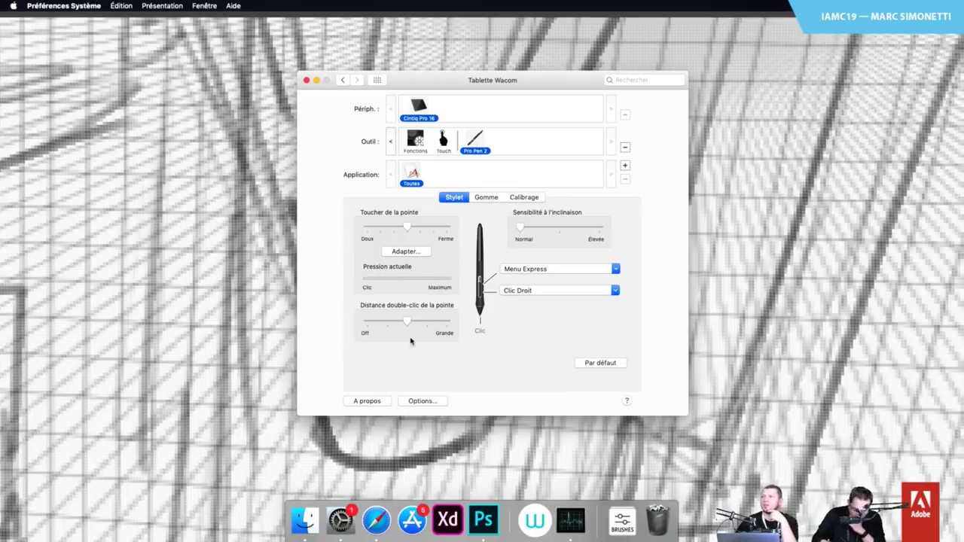
{"action": "left_click_drag", "start_coordinate": [407, 231], "coordinate": [380, 239]}
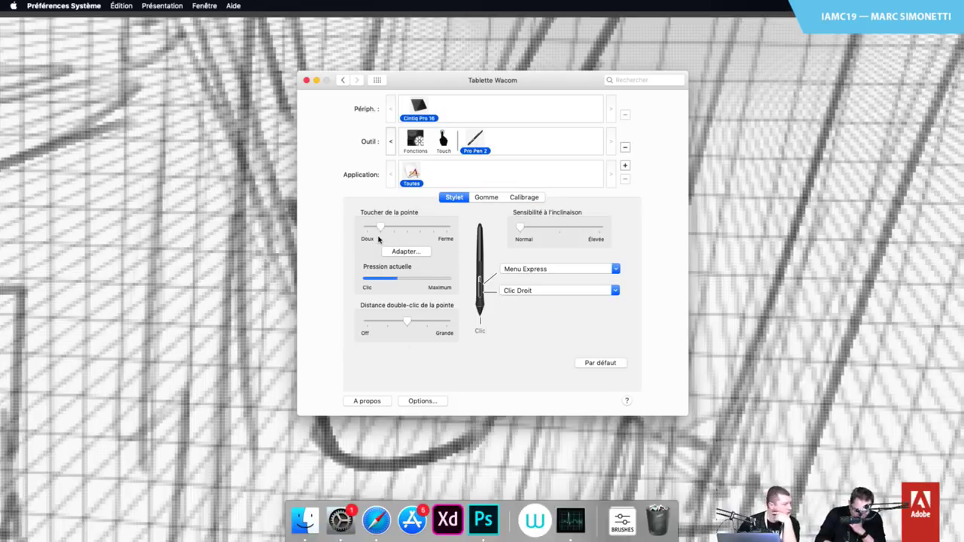
{"action": "left_click", "coordinate": [715, 349]}
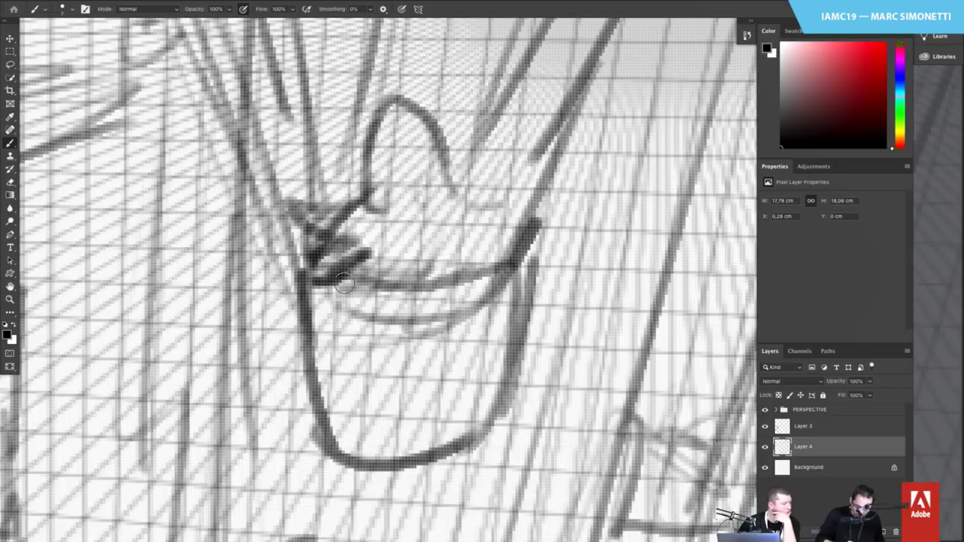
Redraw the basket figure's pointed head outline in heavier black strokes and sketch in angry eyes, a grinning mouth and a chin
{"action": "mouse_move", "coordinate": [337, 292]}
{"action": "left_mouse_down"}
{"action": "mouse_move", "coordinate": [323, 245]}
{"action": "mouse_move", "coordinate": [365, 161]}
{"action": "mouse_move", "coordinate": [379, 192]}
{"action": "mouse_move", "coordinate": [427, 187]}
{"action": "mouse_move", "coordinate": [433, 130]}
{"action": "left_mouse_up"}
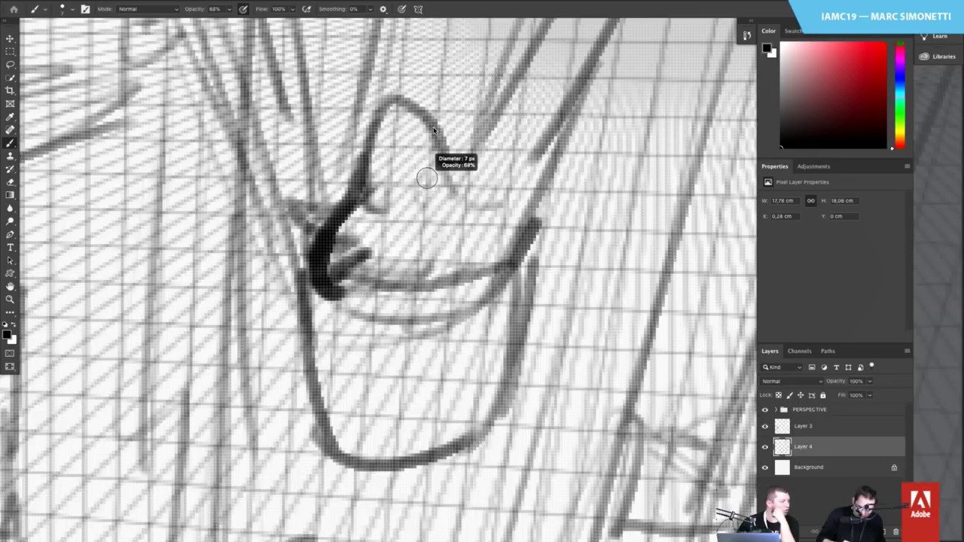
{"action": "mouse_move", "coordinate": [434, 177]}
{"action": "left_mouse_down"}
{"action": "mouse_move", "coordinate": [424, 186]}
{"action": "mouse_move", "coordinate": [362, 125]}
{"action": "mouse_move", "coordinate": [443, 131]}
{"action": "mouse_move", "coordinate": [472, 198]}
{"action": "left_mouse_up"}
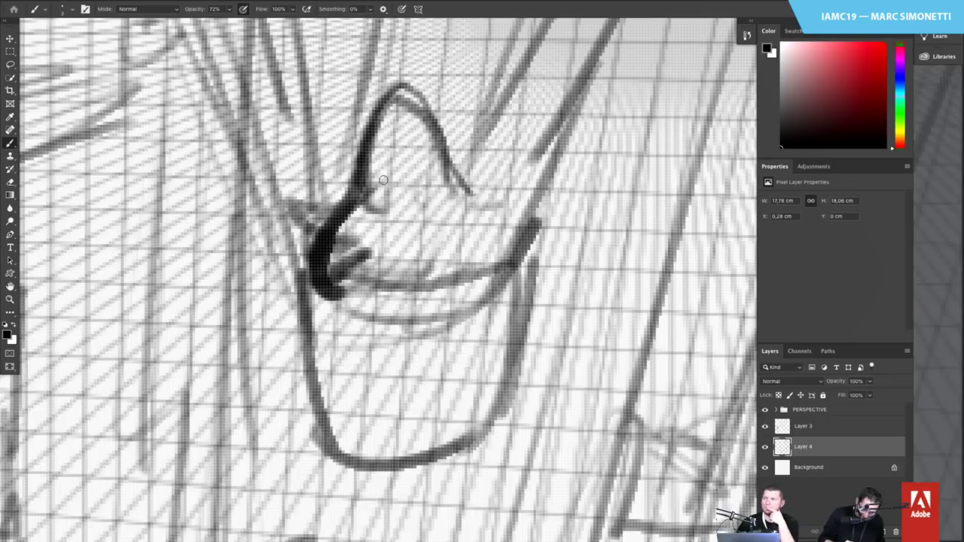
{"action": "left_click_drag", "start_coordinate": [375, 170], "coordinate": [398, 194]}
{"action": "mouse_move", "coordinate": [417, 180]}
{"action": "left_mouse_down"}
{"action": "mouse_move", "coordinate": [431, 166]}
{"action": "mouse_move", "coordinate": [428, 210]}
{"action": "mouse_move", "coordinate": [386, 236]}
{"action": "mouse_move", "coordinate": [441, 215]}
{"action": "left_mouse_up"}
{"action": "mouse_move", "coordinate": [373, 233]}
{"action": "left_mouse_down"}
{"action": "mouse_move", "coordinate": [455, 202]}
{"action": "mouse_move", "coordinate": [391, 266]}
{"action": "mouse_move", "coordinate": [406, 271]}
{"action": "mouse_move", "coordinate": [449, 207]}
{"action": "left_mouse_up"}
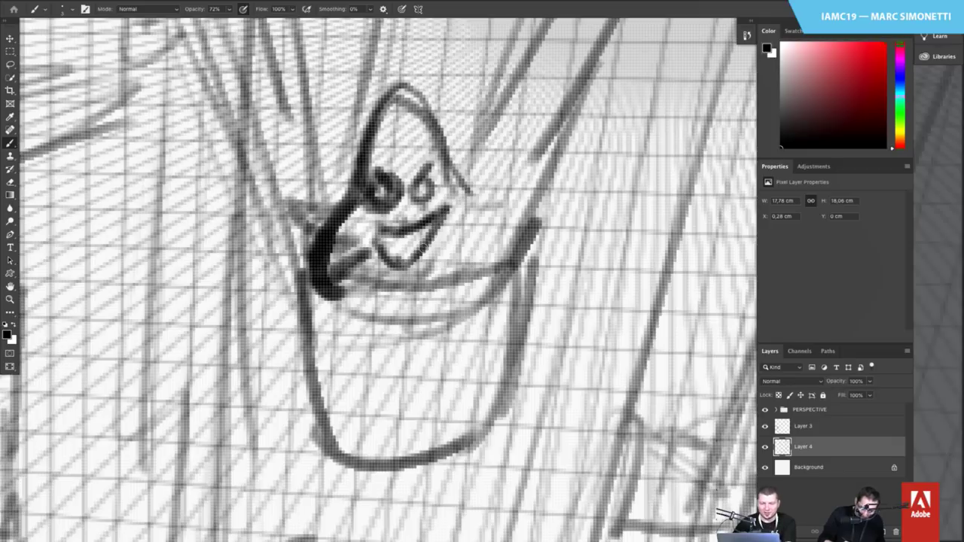
{"action": "left_click_drag", "start_coordinate": [417, 253], "coordinate": [441, 224]}
{"action": "mouse_move", "coordinate": [369, 230]}
{"action": "left_mouse_down"}
{"action": "mouse_move", "coordinate": [385, 240]}
{"action": "mouse_move", "coordinate": [385, 265]}
{"action": "mouse_move", "coordinate": [445, 231]}
{"action": "left_mouse_up"}
Sketch the figure's shoulder and arm reaching over the basket's rim, holding a long gun, and add the second hand
{"action": "mouse_move", "coordinate": [455, 193]}
{"action": "left_mouse_down"}
{"action": "mouse_move", "coordinate": [505, 214]}
{"action": "mouse_move", "coordinate": [512, 203]}
{"action": "mouse_move", "coordinate": [533, 223]}
{"action": "left_mouse_up"}
{"action": "mouse_move", "coordinate": [469, 256]}
{"action": "left_mouse_down"}
{"action": "mouse_move", "coordinate": [541, 244]}
{"action": "mouse_move", "coordinate": [556, 230]}
{"action": "mouse_move", "coordinate": [549, 254]}
{"action": "left_mouse_up"}
{"action": "mouse_move", "coordinate": [535, 223]}
{"action": "left_mouse_down"}
{"action": "mouse_move", "coordinate": [552, 227]}
{"action": "mouse_move", "coordinate": [540, 247]}
{"action": "mouse_move", "coordinate": [551, 255]}
{"action": "mouse_move", "coordinate": [539, 256]}
{"action": "mouse_move", "coordinate": [544, 275]}
{"action": "mouse_move", "coordinate": [524, 211]}
{"action": "mouse_move", "coordinate": [543, 193]}
{"action": "mouse_move", "coordinate": [607, 198]}
{"action": "mouse_move", "coordinate": [681, 180]}
{"action": "mouse_move", "coordinate": [625, 220]}
{"action": "left_mouse_up"}
{"action": "mouse_move", "coordinate": [652, 189]}
{"action": "left_mouse_down"}
{"action": "mouse_move", "coordinate": [654, 212]}
{"action": "mouse_move", "coordinate": [574, 226]}
{"action": "mouse_move", "coordinate": [553, 252]}
{"action": "mouse_move", "coordinate": [566, 233]}
{"action": "mouse_move", "coordinate": [480, 265]}
{"action": "mouse_move", "coordinate": [469, 281]}
{"action": "left_mouse_up"}
{"action": "mouse_move", "coordinate": [393, 264]}
{"action": "left_mouse_down"}
{"action": "mouse_move", "coordinate": [418, 279]}
{"action": "mouse_move", "coordinate": [458, 279]}
{"action": "mouse_move", "coordinate": [416, 287]}
{"action": "left_mouse_up"}
{"action": "mouse_move", "coordinate": [396, 275]}
{"action": "left_mouse_down"}
{"action": "mouse_move", "coordinate": [364, 256]}
{"action": "mouse_move", "coordinate": [395, 285]}
{"action": "left_mouse_up"}
Add curly tufts on both sides of the figure's head and darken the basket's rim beneath the figure
{"action": "left_click_drag", "start_coordinate": [345, 150], "coordinate": [335, 174]}
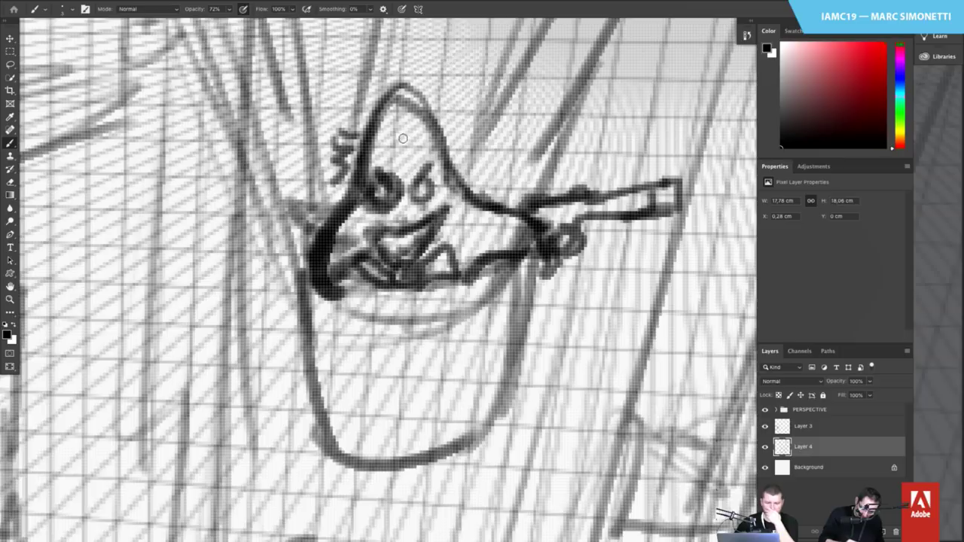
{"action": "left_click_drag", "start_coordinate": [444, 99], "coordinate": [439, 128]}
{"action": "mouse_move", "coordinate": [310, 262]}
{"action": "left_mouse_down"}
{"action": "mouse_move", "coordinate": [350, 294]}
{"action": "mouse_move", "coordinate": [455, 290]}
{"action": "left_mouse_up"}
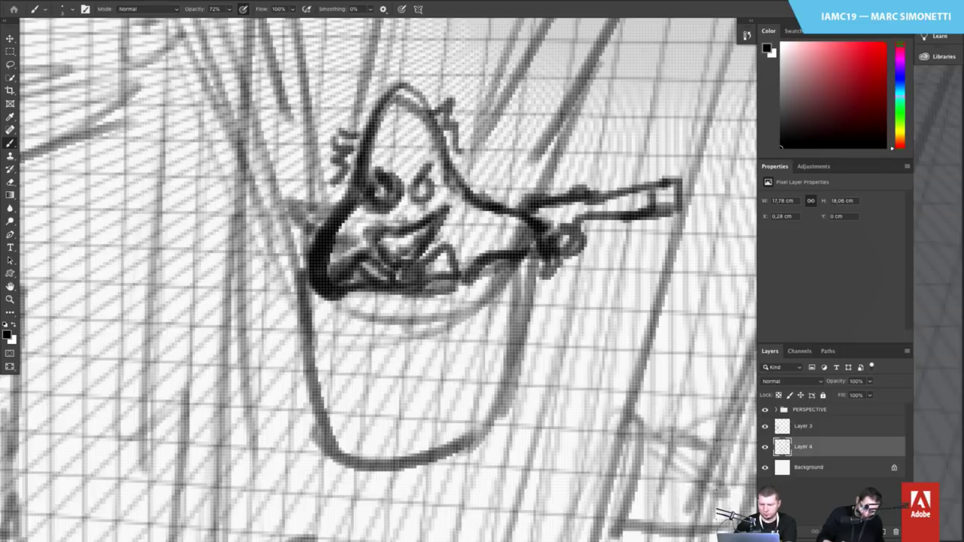
{"action": "left_click_drag", "start_coordinate": [339, 280], "coordinate": [480, 277]}
{"action": "mouse_move", "coordinate": [527, 303]}
{"action": "left_mouse_down"}
{"action": "mouse_move", "coordinate": [494, 334]}
{"action": "mouse_move", "coordinate": [445, 287]}
{"action": "mouse_move", "coordinate": [436, 238]}
{"action": "left_mouse_up"}
{"action": "left_click_drag", "start_coordinate": [563, 287], "coordinate": [538, 211]}
Add a new empty layer directly above Layer 3
{"action": "right_click", "coordinate": [507, 243]}
{"action": "left_click", "coordinate": [515, 242]}
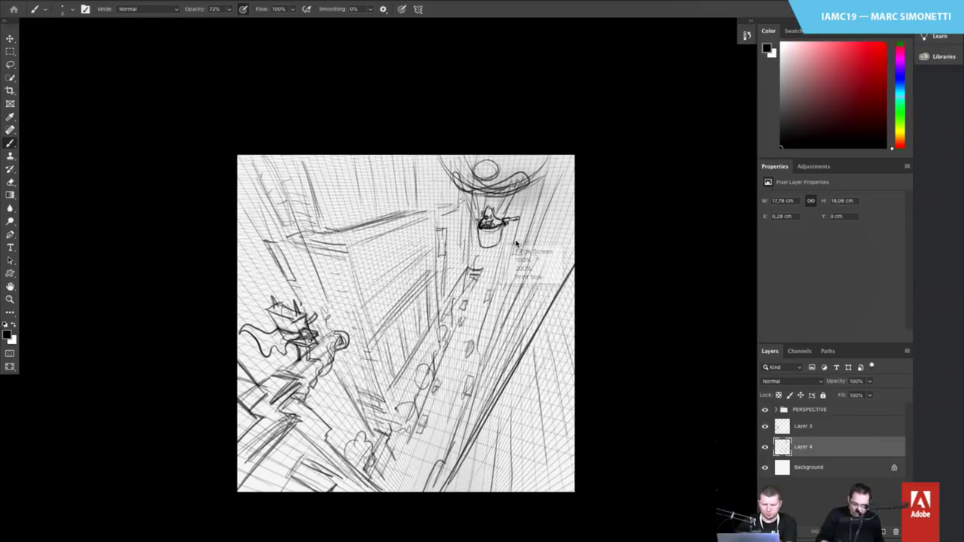
{"action": "left_click_drag", "start_coordinate": [495, 237], "coordinate": [525, 235]}
{"action": "left_click_drag", "start_coordinate": [492, 283], "coordinate": [494, 205]}
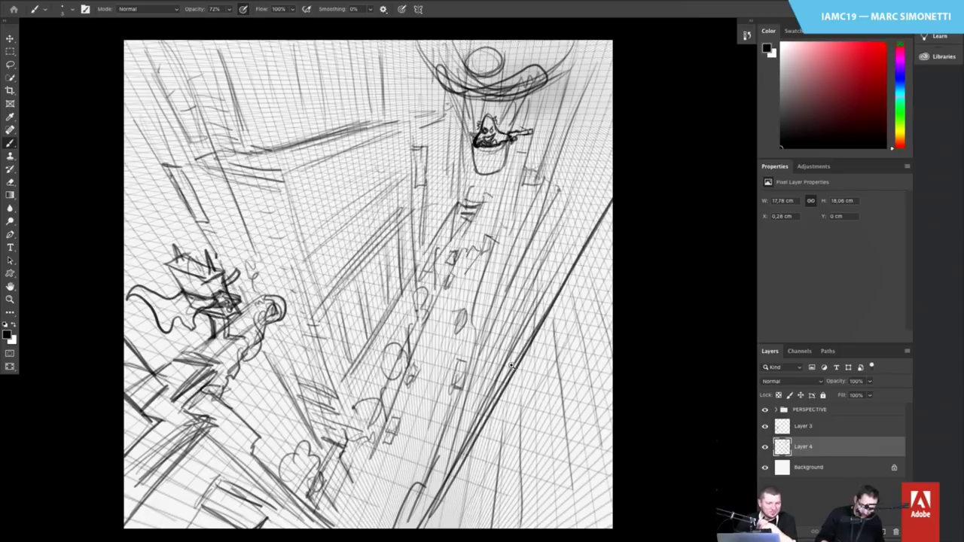
{"action": "left_click_drag", "start_coordinate": [512, 365], "coordinate": [454, 364]}
{"action": "left_click_drag", "start_coordinate": [398, 329], "coordinate": [458, 299]}
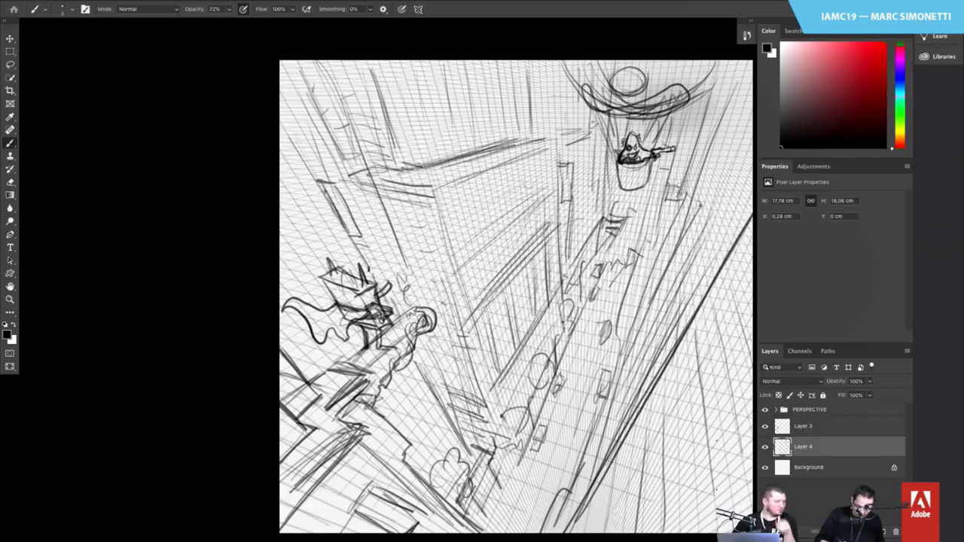
{"action": "left_click", "coordinate": [826, 427]}
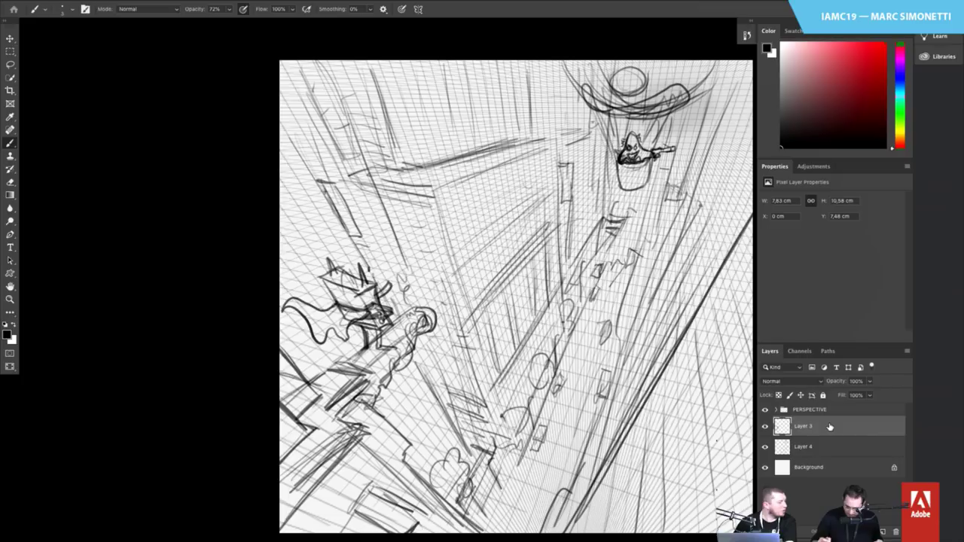
{"action": "key", "text": "ctrl+shift+alt+n"}
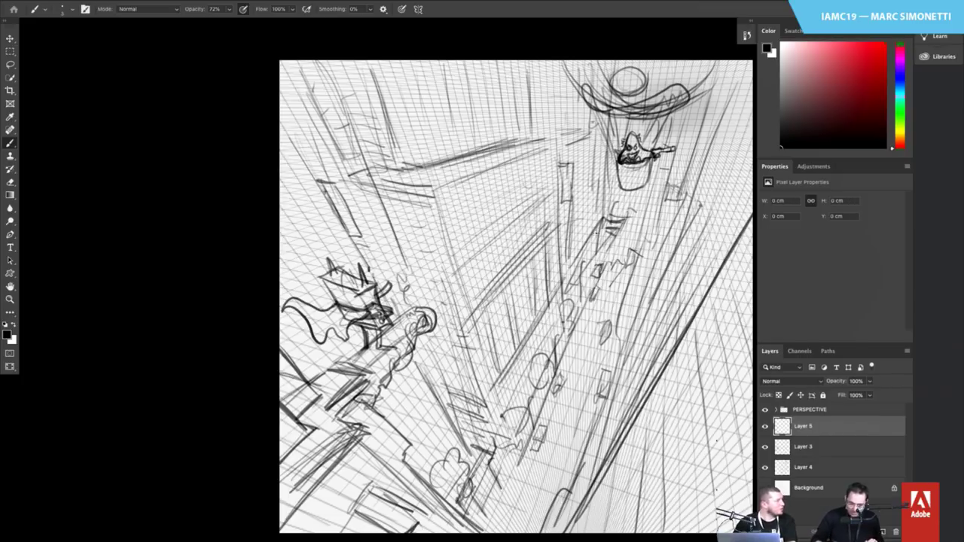
Pick a muted blue and paint over the canvas's left half with the Arrondi net 500 1 brush
{"action": "left_click", "coordinate": [898, 88]}
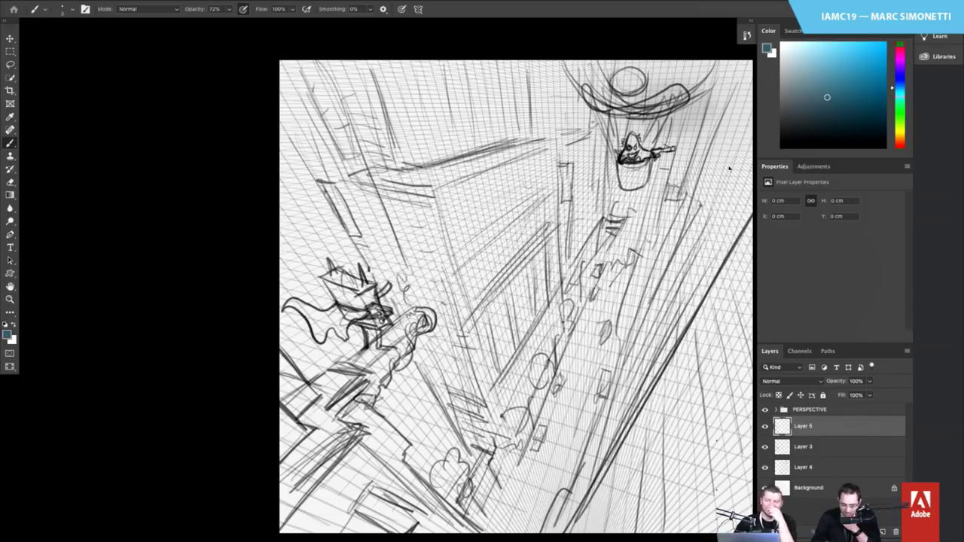
{"action": "right_click", "coordinate": [498, 325]}
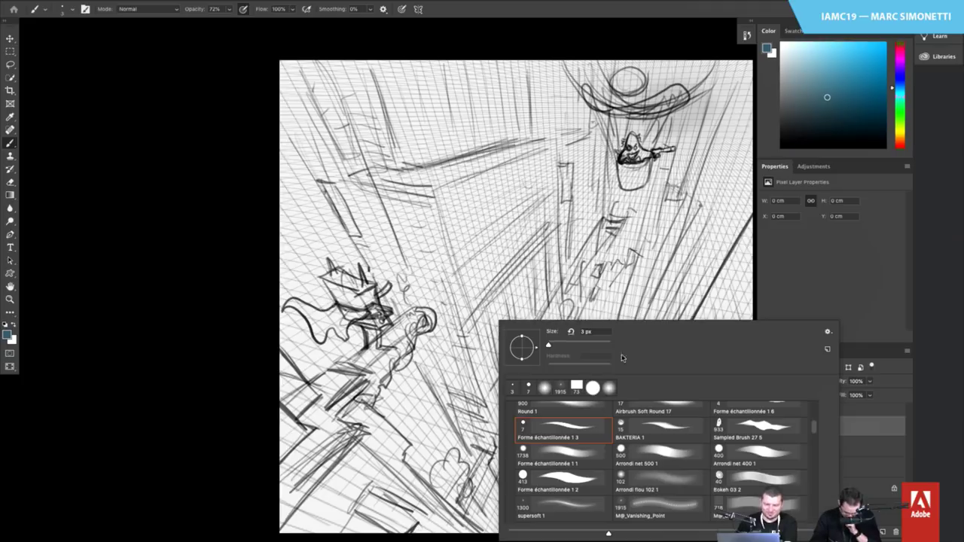
{"action": "left_click", "coordinate": [664, 456]}
{"action": "mouse_move", "coordinate": [422, 181]}
{"action": "left_mouse_down"}
{"action": "mouse_move", "coordinate": [323, 236]}
{"action": "mouse_move", "coordinate": [316, 369]}
{"action": "mouse_move", "coordinate": [359, 341]}
{"action": "mouse_move", "coordinate": [351, 320]}
{"action": "left_mouse_up"}
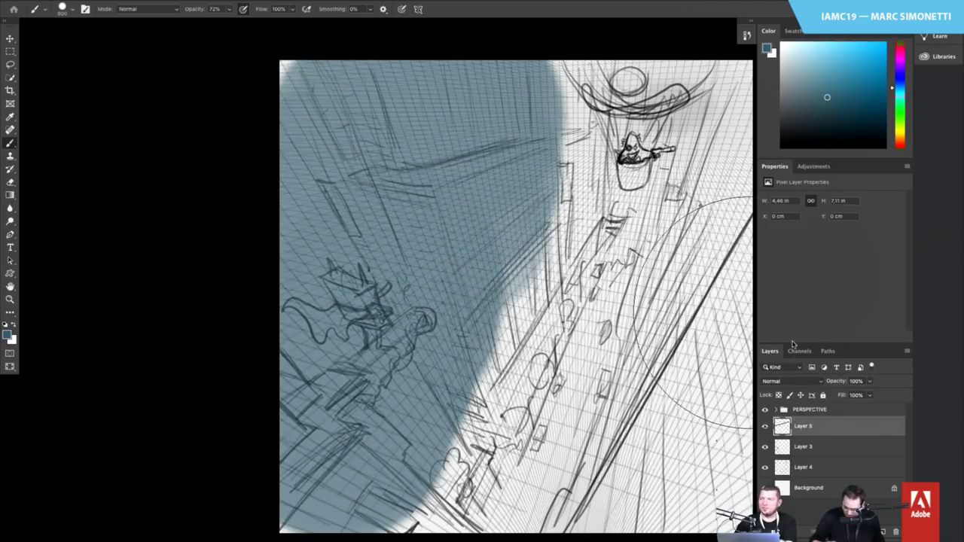
Set the blue layer's blend mode to Multiply and paint the remaining canvas blue
{"action": "left_click", "coordinate": [791, 381]}
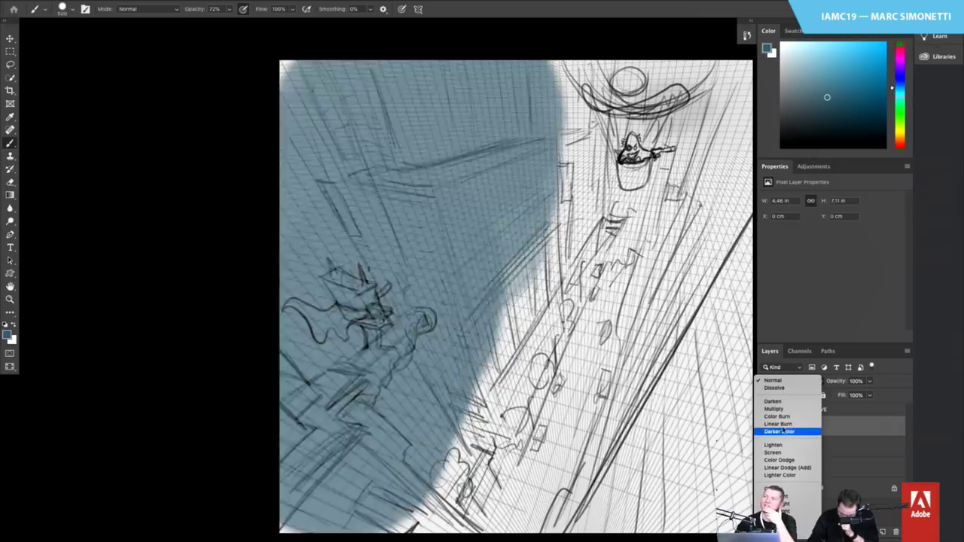
{"action": "left_click", "coordinate": [773, 408]}
{"action": "mouse_move", "coordinate": [527, 339]}
{"action": "left_mouse_down"}
{"action": "mouse_move", "coordinate": [516, 91]}
{"action": "mouse_move", "coordinate": [291, 75]}
{"action": "mouse_move", "coordinate": [476, 333]}
{"action": "mouse_move", "coordinate": [482, 257]}
{"action": "left_mouse_up"}
{"action": "mouse_move", "coordinate": [422, 269]}
{"action": "left_mouse_down"}
{"action": "mouse_move", "coordinate": [412, 350]}
{"action": "mouse_move", "coordinate": [566, 316]}
{"action": "mouse_move", "coordinate": [606, 346]}
{"action": "left_mouse_up"}
{"action": "mouse_move", "coordinate": [586, 350]}
{"action": "left_mouse_down"}
{"action": "mouse_move", "coordinate": [540, 344]}
{"action": "mouse_move", "coordinate": [591, 97]}
{"action": "mouse_move", "coordinate": [576, 128]}
{"action": "mouse_move", "coordinate": [582, 242]}
{"action": "mouse_move", "coordinate": [409, 279]}
{"action": "mouse_move", "coordinate": [254, 462]}
{"action": "mouse_move", "coordinate": [580, 463]}
{"action": "mouse_move", "coordinate": [583, 437]}
{"action": "left_mouse_up"}
{"action": "mouse_move", "coordinate": [570, 189]}
{"action": "left_mouse_down"}
{"action": "mouse_move", "coordinate": [268, 92]}
{"action": "mouse_move", "coordinate": [227, 102]}
{"action": "mouse_move", "coordinate": [173, 174]}
{"action": "mouse_move", "coordinate": [162, 219]}
{"action": "mouse_move", "coordinate": [195, 432]}
{"action": "mouse_move", "coordinate": [401, 466]}
{"action": "mouse_move", "coordinate": [546, 470]}
{"action": "mouse_move", "coordinate": [542, 339]}
{"action": "mouse_move", "coordinate": [477, 101]}
{"action": "mouse_move", "coordinate": [246, 96]}
{"action": "mouse_move", "coordinate": [215, 292]}
{"action": "mouse_move", "coordinate": [188, 63]}
{"action": "mouse_move", "coordinate": [218, 386]}
{"action": "mouse_move", "coordinate": [427, 388]}
{"action": "mouse_move", "coordinate": [750, 136]}
{"action": "left_mouse_up"}
Pick a darker grey-blue and shade the balloon above the basket figure with a smaller brush
{"action": "left_click", "coordinate": [804, 119]}
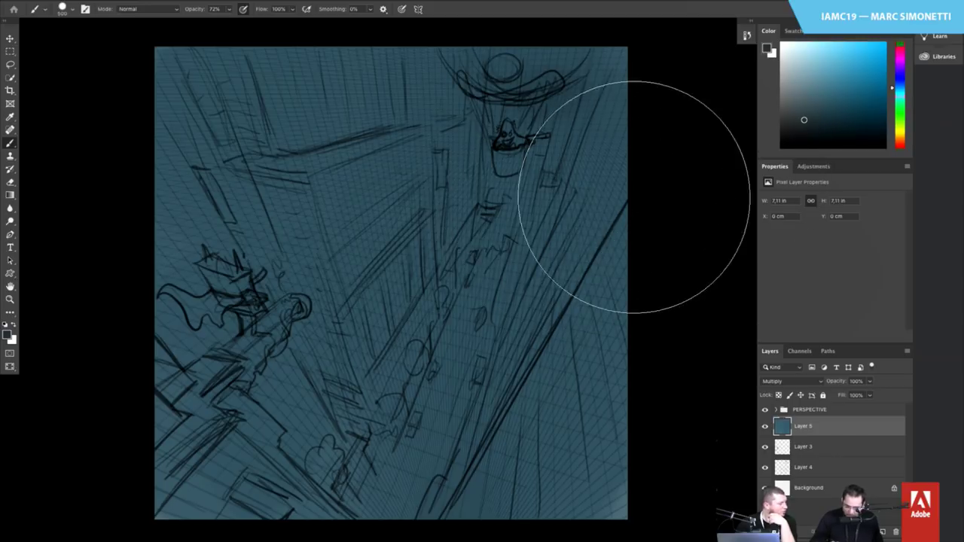
{"action": "right_click", "coordinate": [474, 223]}
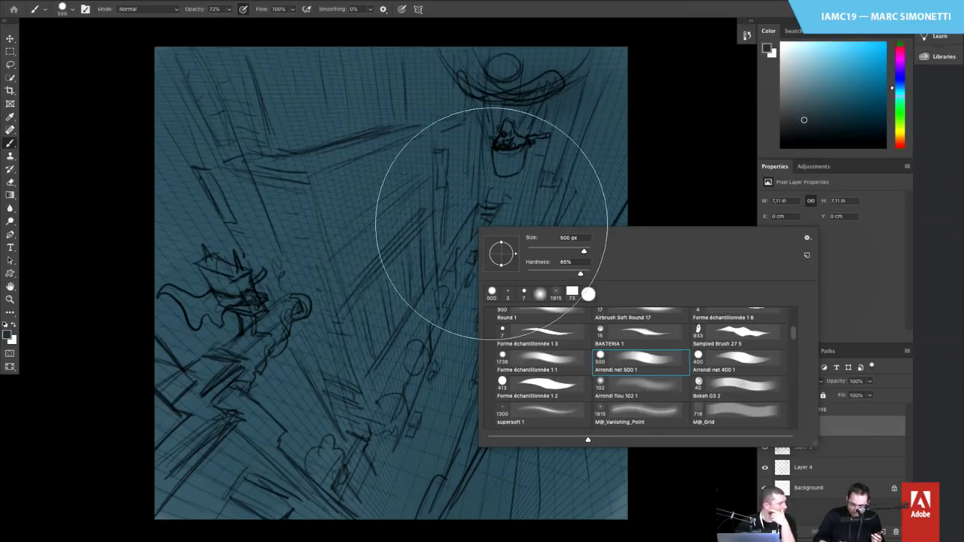
{"action": "mouse_move", "coordinate": [494, 68]}
{"action": "left_mouse_down"}
{"action": "mouse_move", "coordinate": [466, 39]}
{"action": "mouse_move", "coordinate": [522, 78]}
{"action": "mouse_move", "coordinate": [490, 59]}
{"action": "mouse_move", "coordinate": [534, 75]}
{"action": "mouse_move", "coordinate": [455, 58]}
{"action": "mouse_move", "coordinate": [531, 85]}
{"action": "mouse_move", "coordinate": [500, 102]}
{"action": "left_mouse_up"}
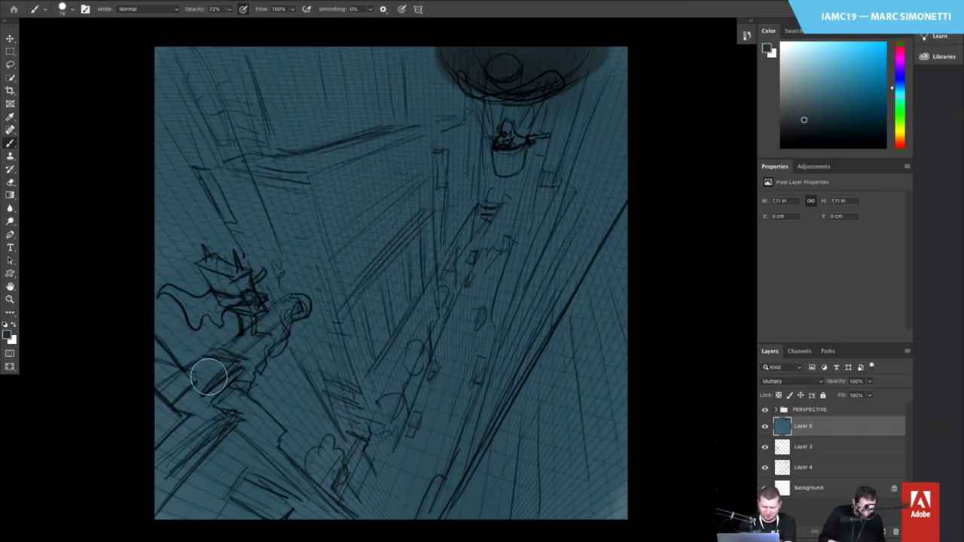
Shade the caped figure and the gargoyle ledge beneath it in dark grey-blue with a progressively smaller brush
{"action": "right_click", "coordinate": [223, 358], "text": "super"}
{"action": "left_click", "coordinate": [213, 368]}
{"action": "mouse_move", "coordinate": [208, 370]}
{"action": "left_mouse_down", "text": "ctrl+alt"}
{"action": "mouse_move", "coordinate": [228, 355]}
{"action": "mouse_move", "coordinate": [204, 374]}
{"action": "mouse_move", "coordinate": [298, 300]}
{"action": "mouse_move", "coordinate": [211, 376]}
{"action": "mouse_move", "coordinate": [230, 371]}
{"action": "mouse_move", "coordinate": [191, 381]}
{"action": "mouse_move", "coordinate": [181, 411]}
{"action": "mouse_move", "coordinate": [194, 414]}
{"action": "mouse_move", "coordinate": [174, 437]}
{"action": "mouse_move", "coordinate": [212, 422]}
{"action": "mouse_move", "coordinate": [142, 516]}
{"action": "mouse_move", "coordinate": [182, 457]}
{"action": "mouse_move", "coordinate": [157, 431]}
{"action": "mouse_move", "coordinate": [134, 452]}
{"action": "mouse_move", "coordinate": [181, 381]}
{"action": "mouse_move", "coordinate": [205, 380]}
{"action": "left_mouse_up", "text": "ctrl+alt"}
{"action": "mouse_move", "coordinate": [227, 280]}
{"action": "left_mouse_down"}
{"action": "mouse_move", "coordinate": [256, 308]}
{"action": "mouse_move", "coordinate": [240, 282]}
{"action": "mouse_move", "coordinate": [217, 274]}
{"action": "mouse_move", "coordinate": [220, 310]}
{"action": "mouse_move", "coordinate": [181, 305]}
{"action": "mouse_move", "coordinate": [224, 302]}
{"action": "mouse_move", "coordinate": [208, 271]}
{"action": "left_mouse_up"}
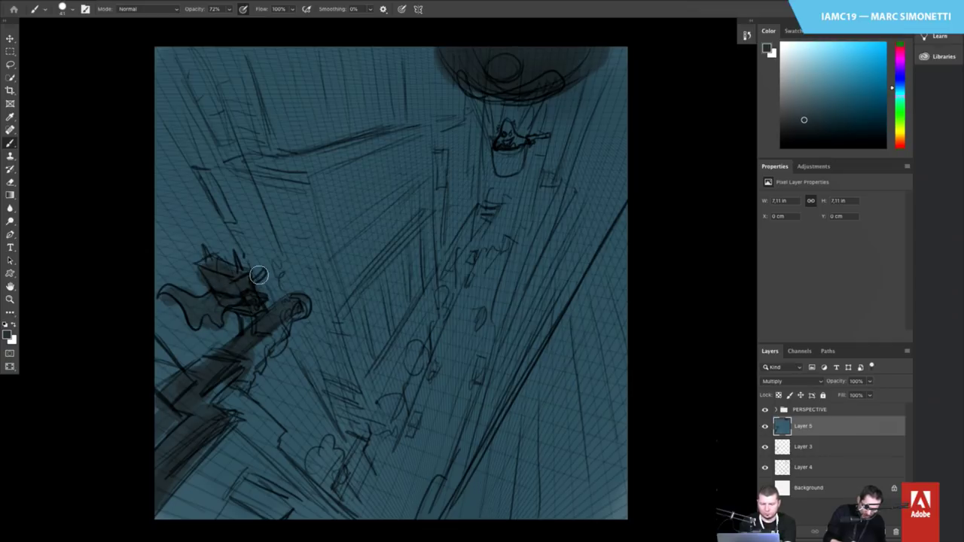
{"action": "mouse_move", "coordinate": [285, 281]}
{"action": "left_mouse_down"}
{"action": "mouse_move", "coordinate": [275, 295]}
{"action": "mouse_move", "coordinate": [257, 277]}
{"action": "left_mouse_up"}
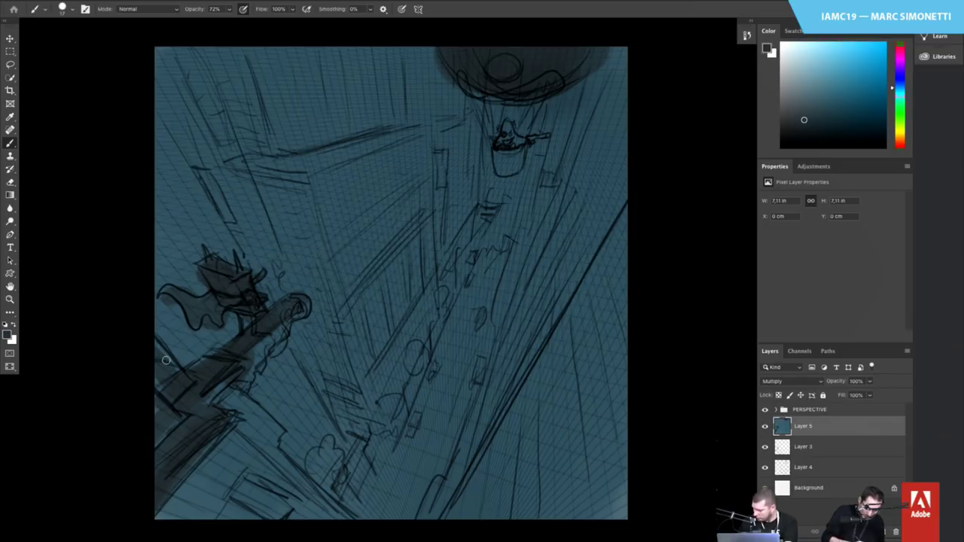
Shade the foreground building below the caped figure with a near-black blue
{"action": "right_click", "coordinate": [149, 419]}
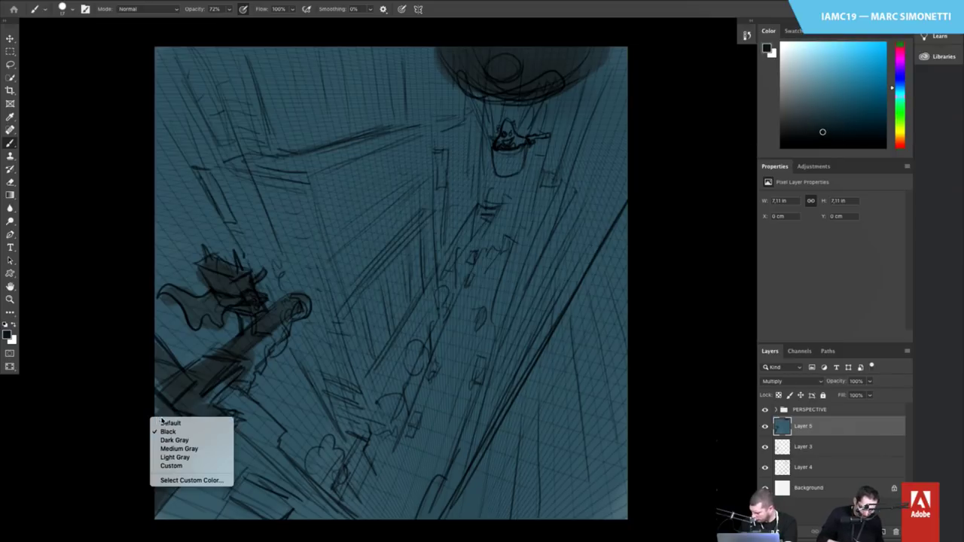
{"action": "left_click", "coordinate": [161, 404]}
{"action": "mouse_move", "coordinate": [157, 393]}
{"action": "left_mouse_down"}
{"action": "mouse_move", "coordinate": [174, 391]}
{"action": "mouse_move", "coordinate": [259, 504]}
{"action": "mouse_move", "coordinate": [246, 455]}
{"action": "mouse_move", "coordinate": [160, 487]}
{"action": "mouse_move", "coordinate": [241, 424]}
{"action": "mouse_move", "coordinate": [236, 398]}
{"action": "mouse_move", "coordinate": [303, 502]}
{"action": "mouse_move", "coordinate": [247, 371]}
{"action": "mouse_move", "coordinate": [293, 313]}
{"action": "left_mouse_up"}
Shade the distant buildings behind the caped figure in near-black blue, enlarging the brush to 516 px for broad soft areas
{"action": "left_click_drag", "start_coordinate": [275, 167], "coordinate": [370, 140]}
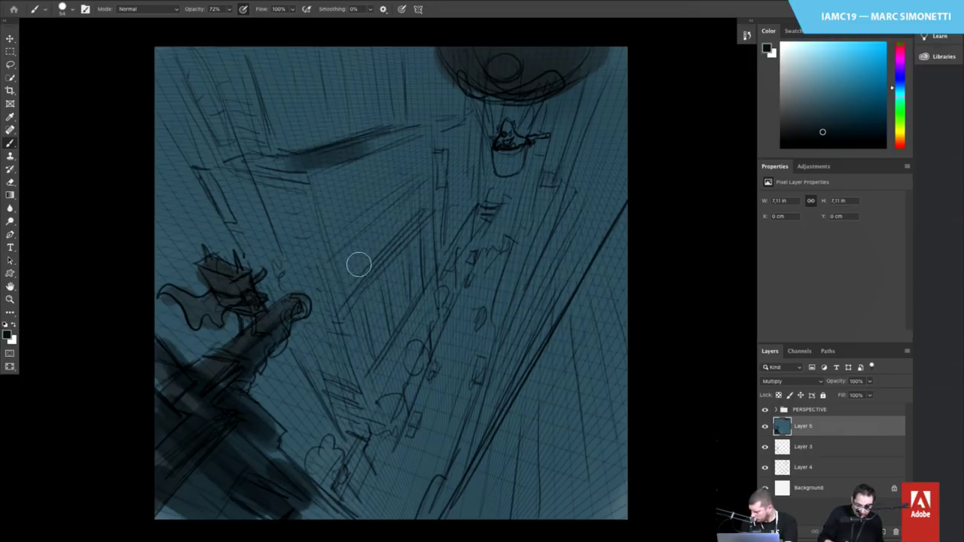
{"action": "left_click_drag", "start_coordinate": [360, 264], "coordinate": [400, 264]}
{"action": "mouse_move", "coordinate": [169, 155]}
{"action": "left_mouse_down"}
{"action": "mouse_move", "coordinate": [199, 118]}
{"action": "mouse_move", "coordinate": [273, 86]}
{"action": "mouse_move", "coordinate": [326, 122]}
{"action": "mouse_move", "coordinate": [361, 58]}
{"action": "left_mouse_up"}
{"action": "mouse_move", "coordinate": [255, 219]}
{"action": "left_mouse_down"}
{"action": "mouse_move", "coordinate": [324, 227]}
{"action": "mouse_move", "coordinate": [290, 213]}
{"action": "mouse_move", "coordinate": [373, 237]}
{"action": "mouse_move", "coordinate": [359, 171]}
{"action": "left_mouse_up"}
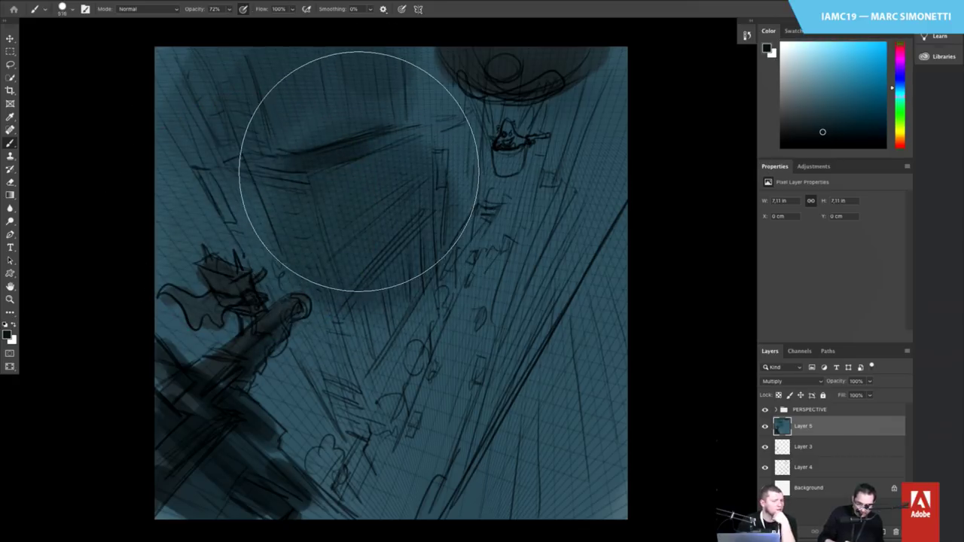
{"action": "left_click_drag", "start_coordinate": [424, 112], "coordinate": [480, 98]}
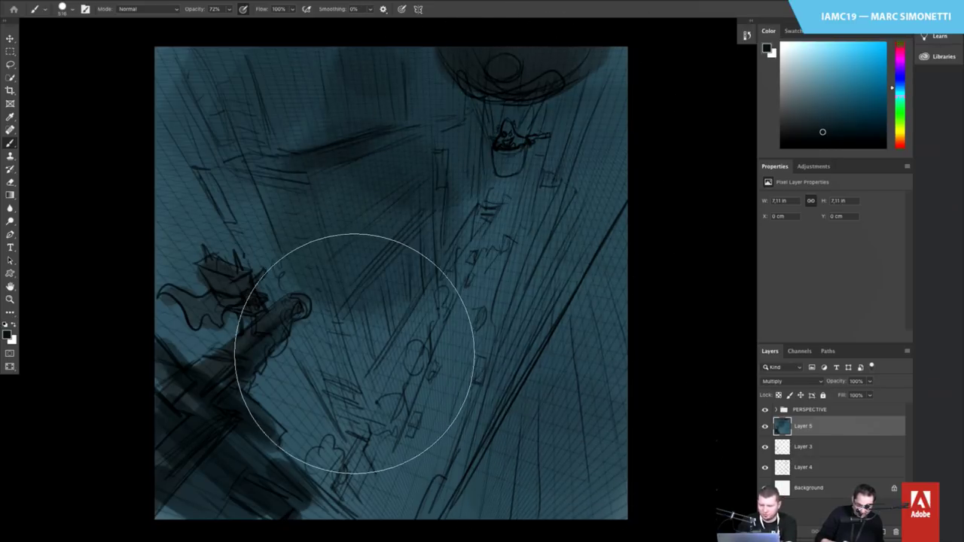
{"action": "mouse_move", "coordinate": [332, 350]}
{"action": "left_mouse_down"}
{"action": "mouse_move", "coordinate": [311, 309]}
{"action": "mouse_move", "coordinate": [260, 273]}
{"action": "left_mouse_up"}
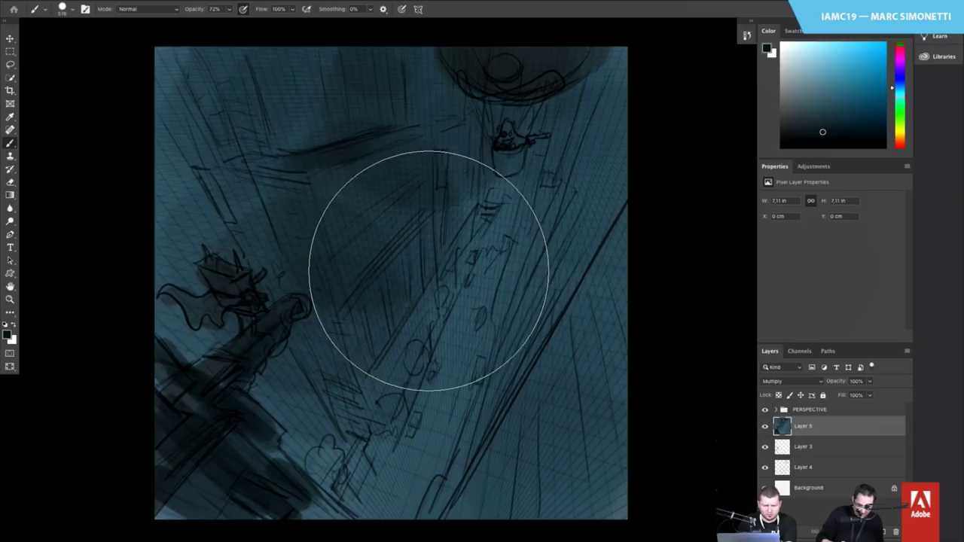
{"action": "left_click_drag", "start_coordinate": [428, 271], "coordinate": [376, 108]}
Shift the painting colour to an orange-red hue and choose the basic round textured brush from the Sparth-Brushes set
{"action": "left_click", "coordinate": [900, 143]}
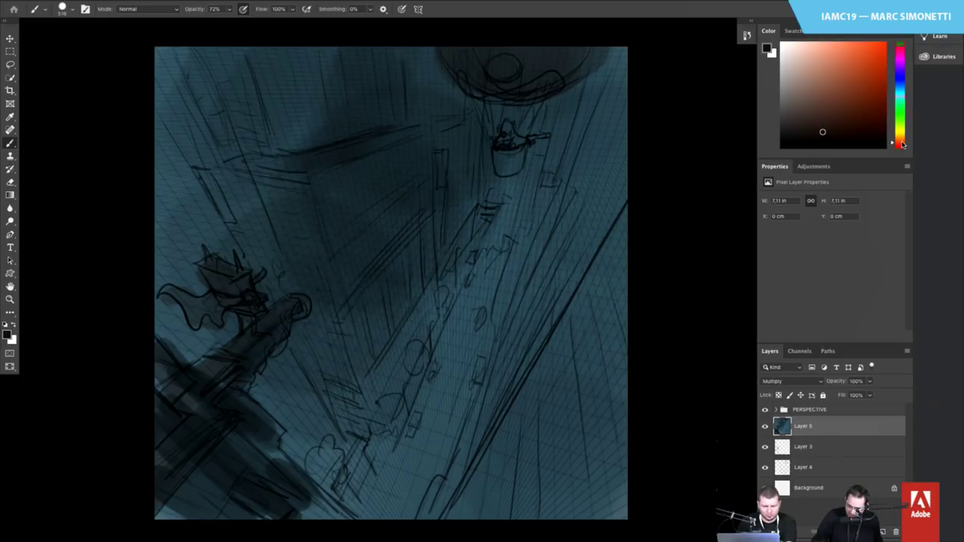
{"action": "left_click", "coordinate": [825, 119]}
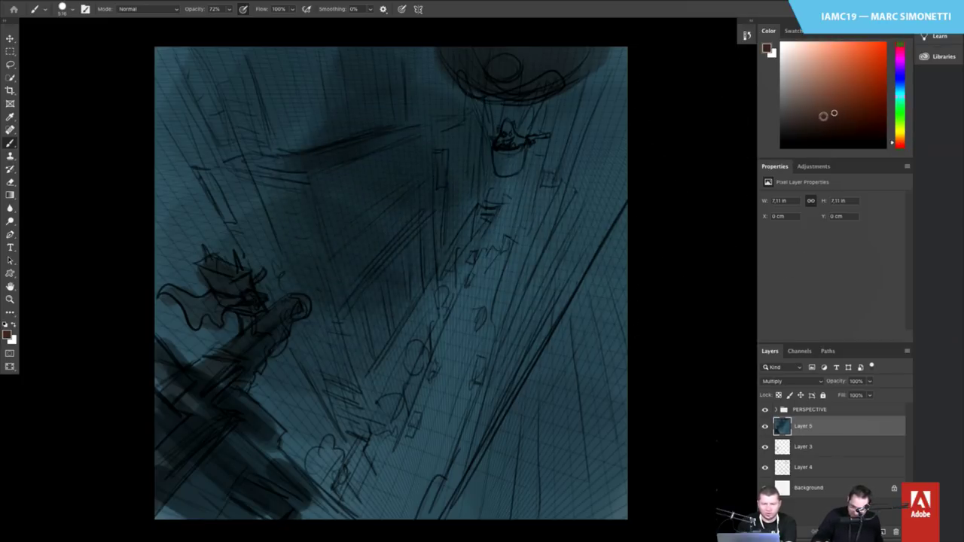
{"action": "right_click", "coordinate": [461, 347]}
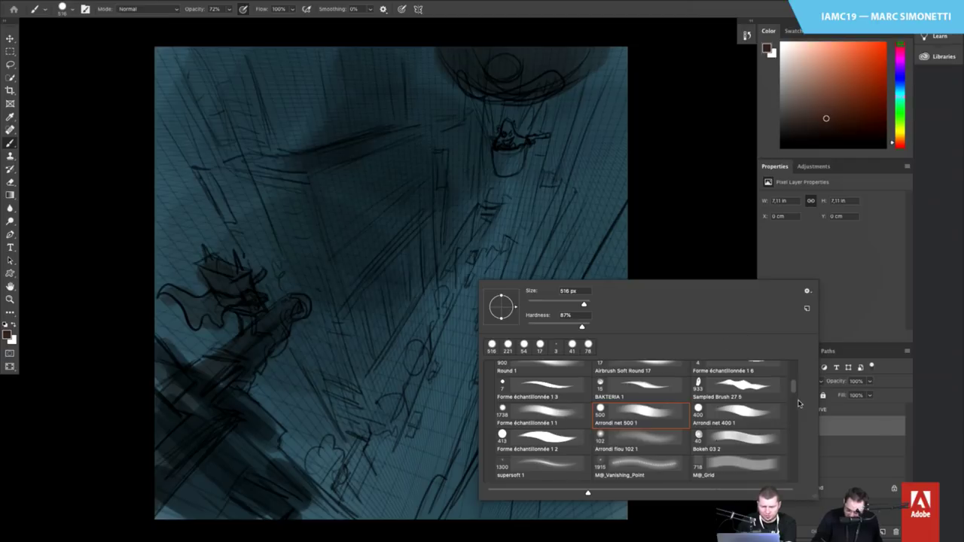
{"action": "left_click_drag", "start_coordinate": [794, 393], "coordinate": [795, 378]}
{"action": "left_click", "coordinate": [489, 403]}
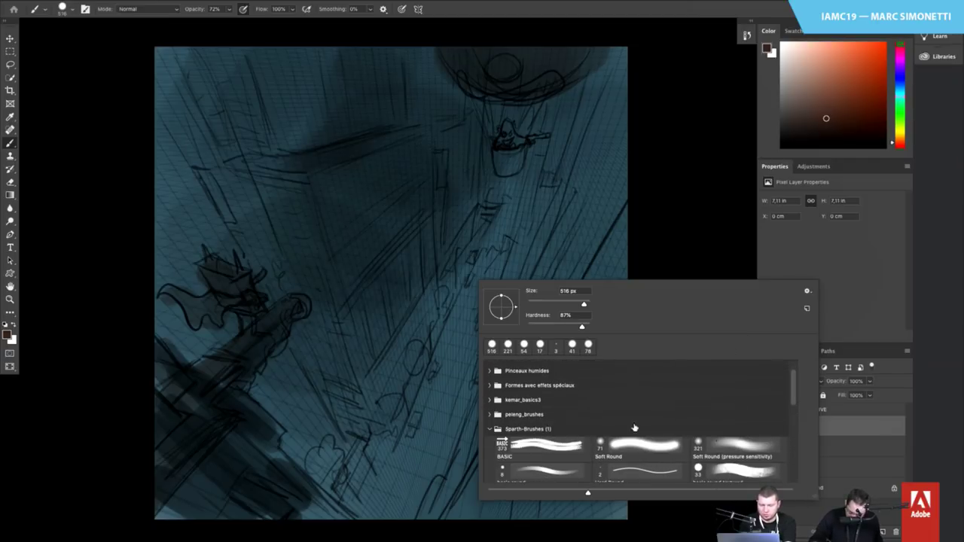
{"action": "scroll", "coordinate": [738, 403], "scroll_direction": "down", "scroll_amount": 5}
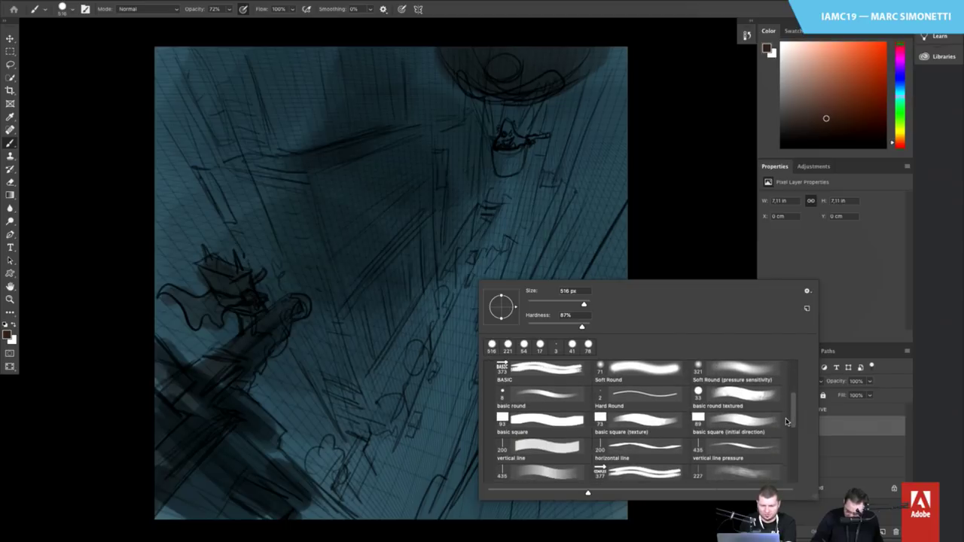
{"action": "left_click", "coordinate": [738, 401]}
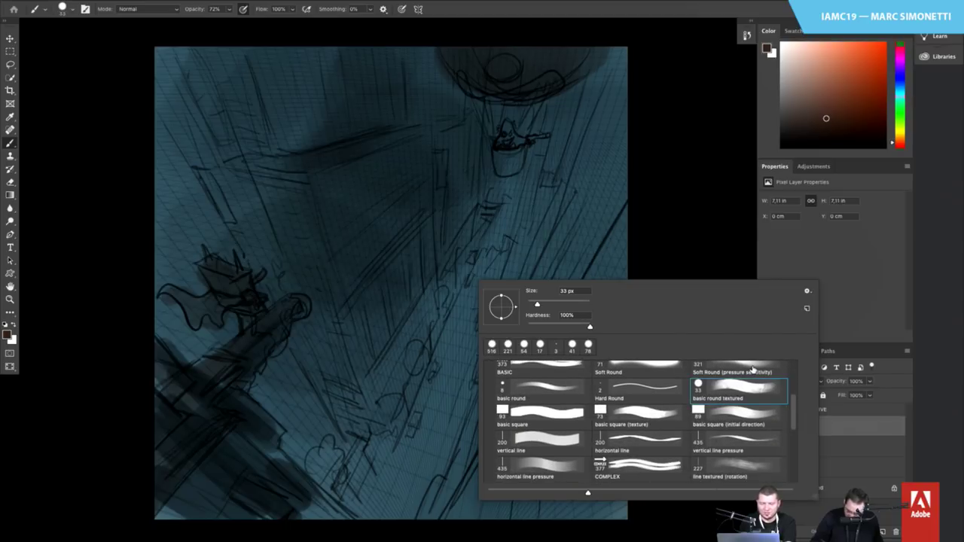
Dab bright orange street lights along the building side of the street, shrinking the brush as they recede below the balloon
{"action": "left_click", "coordinate": [430, 301]}
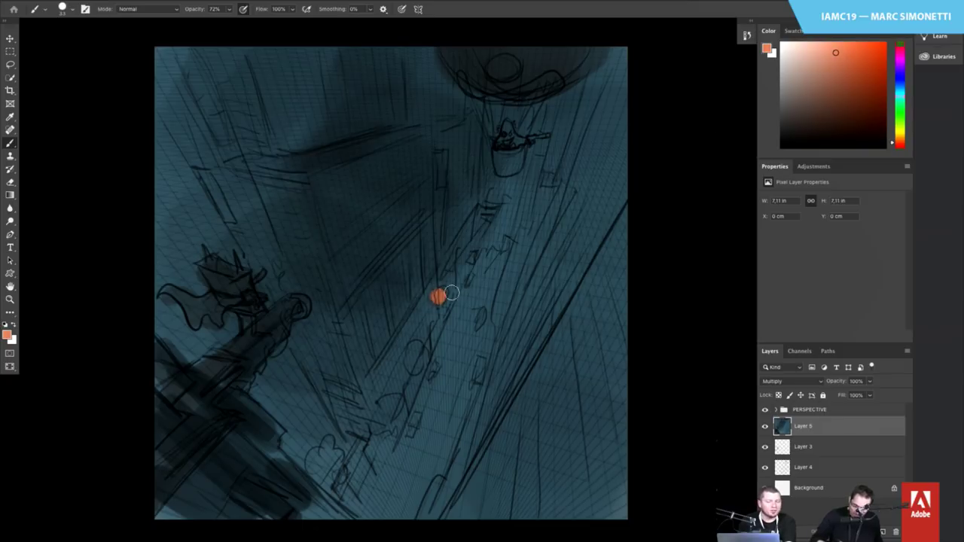
{"action": "left_click_drag", "start_coordinate": [444, 296], "coordinate": [454, 303]}
{"action": "left_click", "coordinate": [439, 297]}
{"action": "left_click_drag", "start_coordinate": [469, 250], "coordinate": [461, 256]}
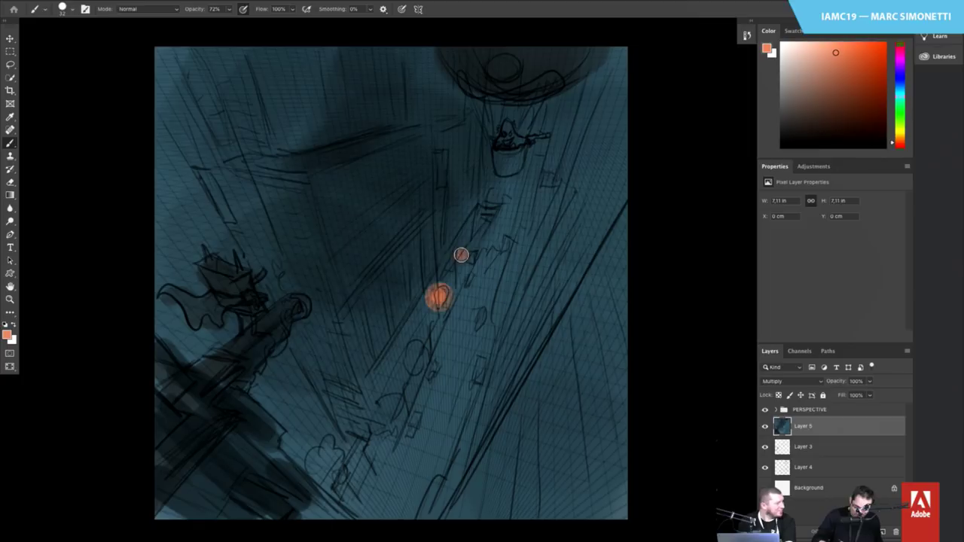
{"action": "left_click_drag", "start_coordinate": [478, 221], "coordinate": [476, 221]}
{"action": "left_click", "coordinate": [478, 212]}
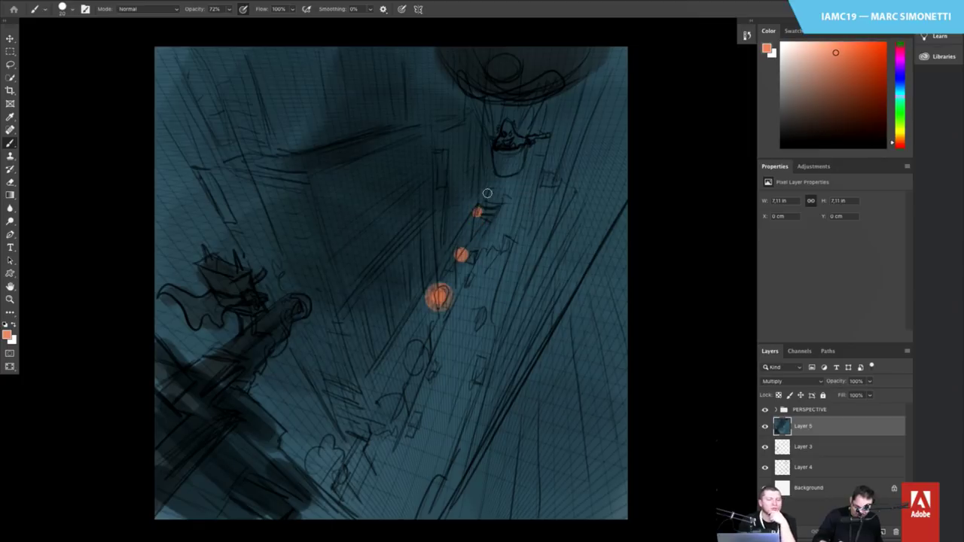
Add more orange lights along both sides of the street, with tiny ones beside the basket and a larger dab midway
{"action": "left_click_drag", "start_coordinate": [417, 349], "coordinate": [414, 351]}
{"action": "left_click_drag", "start_coordinate": [431, 328], "coordinate": [428, 334]}
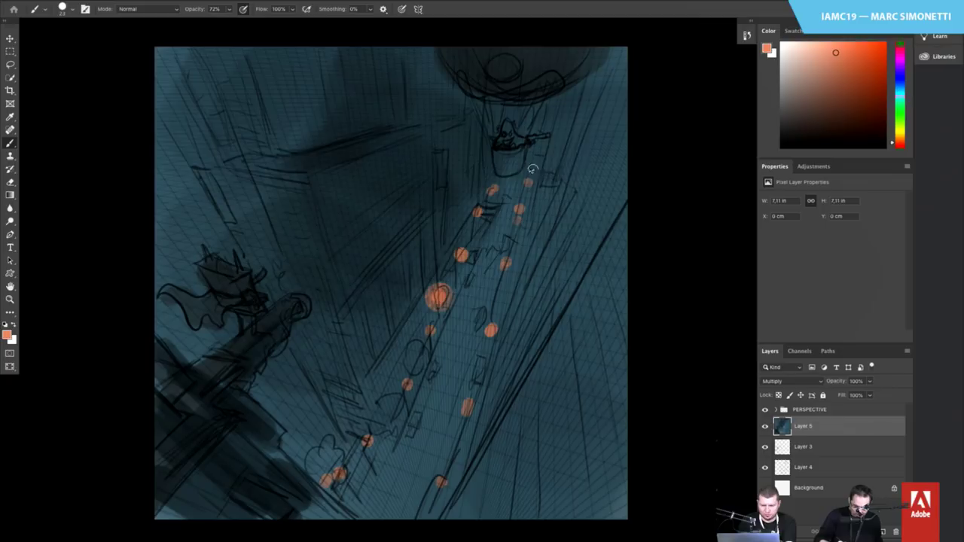
{"action": "left_click_drag", "start_coordinate": [532, 170], "coordinate": [533, 154]}
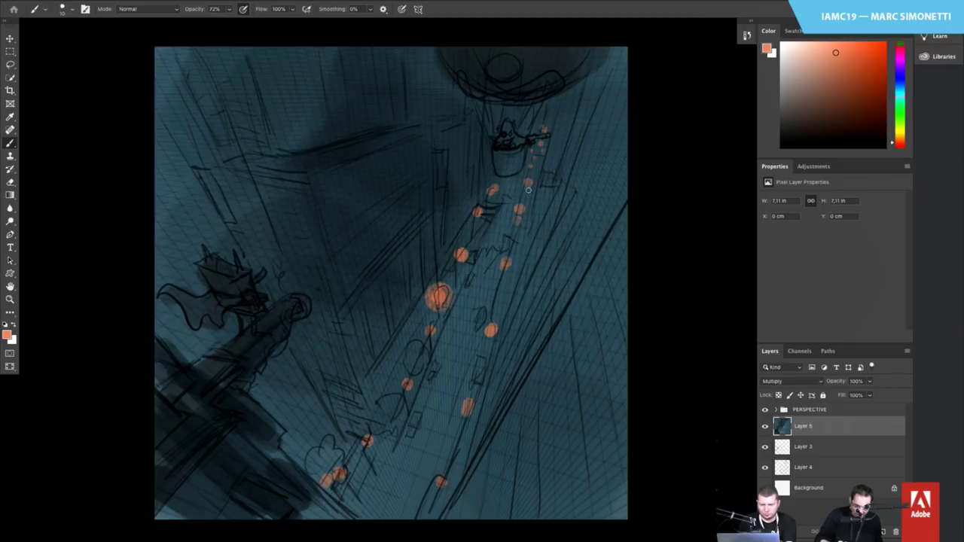
{"action": "left_click_drag", "start_coordinate": [452, 291], "coordinate": [469, 292]}
{"action": "left_click_drag", "start_coordinate": [460, 241], "coordinate": [456, 254]}
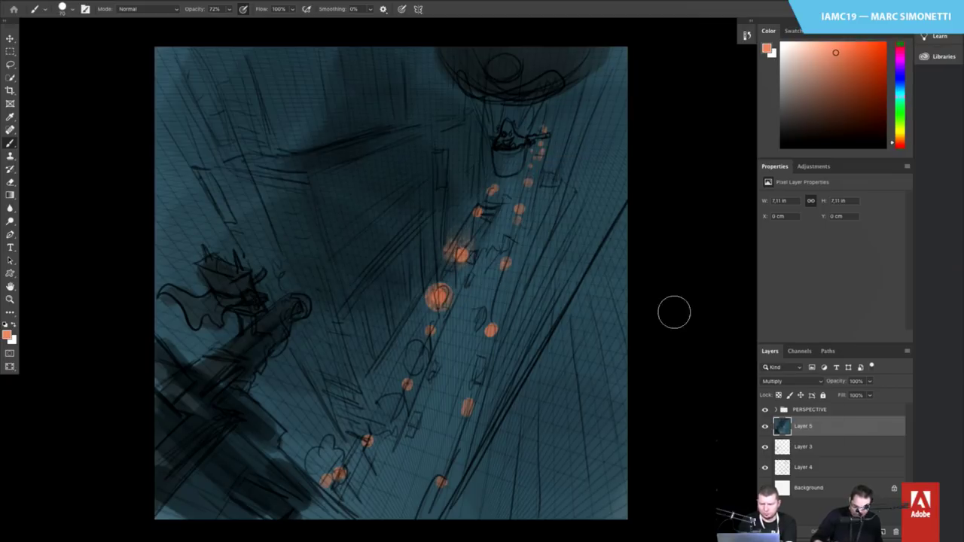
Paint a soft orange glow around the street lights and over the street with the 321 px Soft Round (pressure sensitivity) brush
{"action": "right_click", "coordinate": [506, 313]}
{"action": "left_click", "coordinate": [766, 387]}
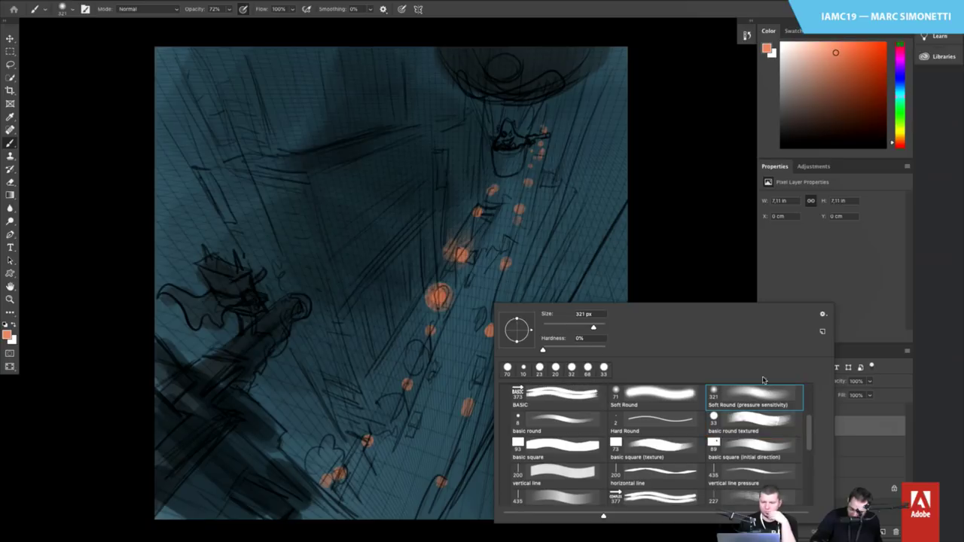
{"action": "left_click_drag", "start_coordinate": [429, 297], "coordinate": [474, 228]}
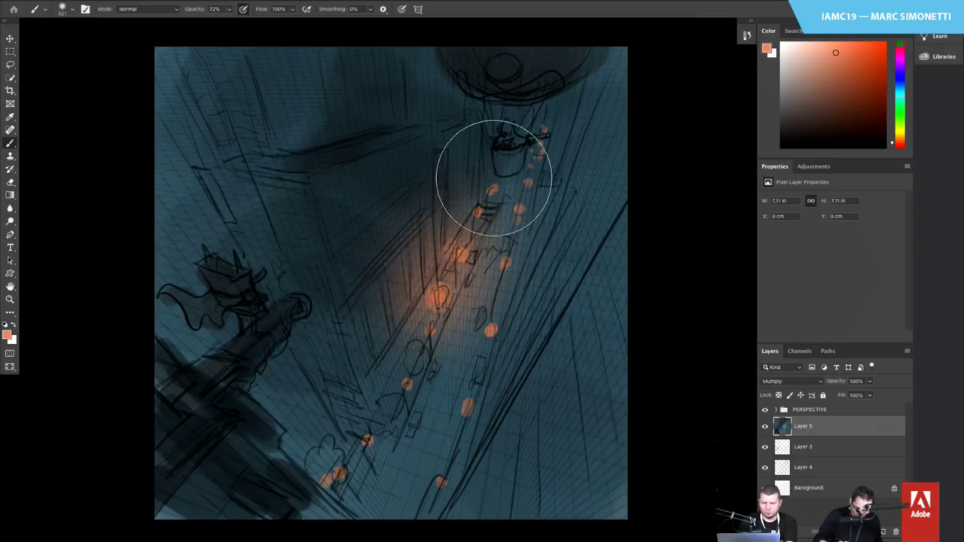
{"action": "mouse_move", "coordinate": [491, 172]}
{"action": "left_mouse_down"}
{"action": "mouse_move", "coordinate": [409, 344]}
{"action": "mouse_move", "coordinate": [344, 414]}
{"action": "mouse_move", "coordinate": [337, 457]}
{"action": "left_mouse_up"}
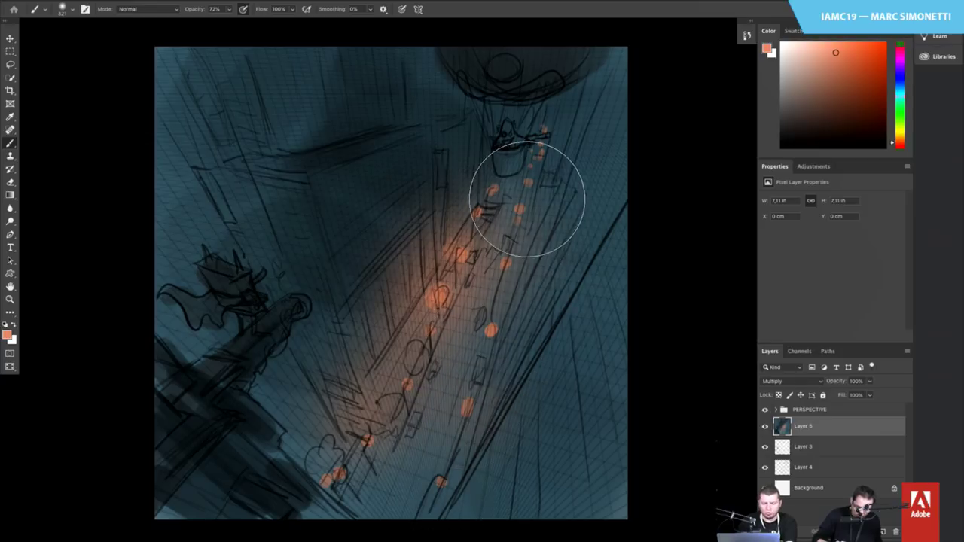
{"action": "mouse_move", "coordinate": [369, 461]}
{"action": "left_mouse_down"}
{"action": "mouse_move", "coordinate": [445, 451]}
{"action": "mouse_move", "coordinate": [494, 306]}
{"action": "left_mouse_up"}
{"action": "mouse_move", "coordinate": [459, 368]}
{"action": "left_mouse_down"}
{"action": "mouse_move", "coordinate": [421, 423]}
{"action": "mouse_move", "coordinate": [482, 343]}
{"action": "left_mouse_up"}
Add a new layer and paint the roadway down the street in dark reddish brown with the basic square (texture) brush
{"action": "left_click_drag", "start_coordinate": [804, 118], "coordinate": [811, 106]}
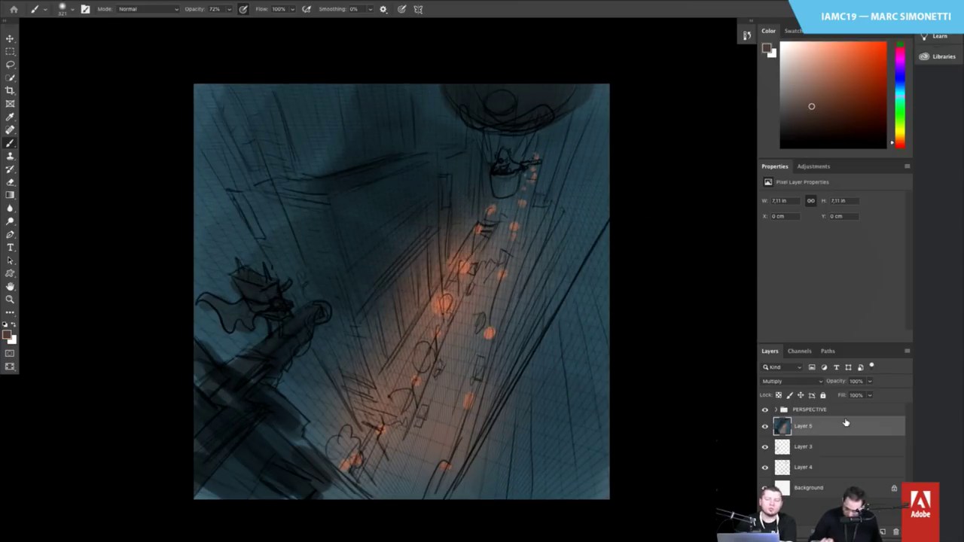
{"action": "left_click", "coordinate": [883, 531]}
{"action": "right_click", "coordinate": [475, 289]}
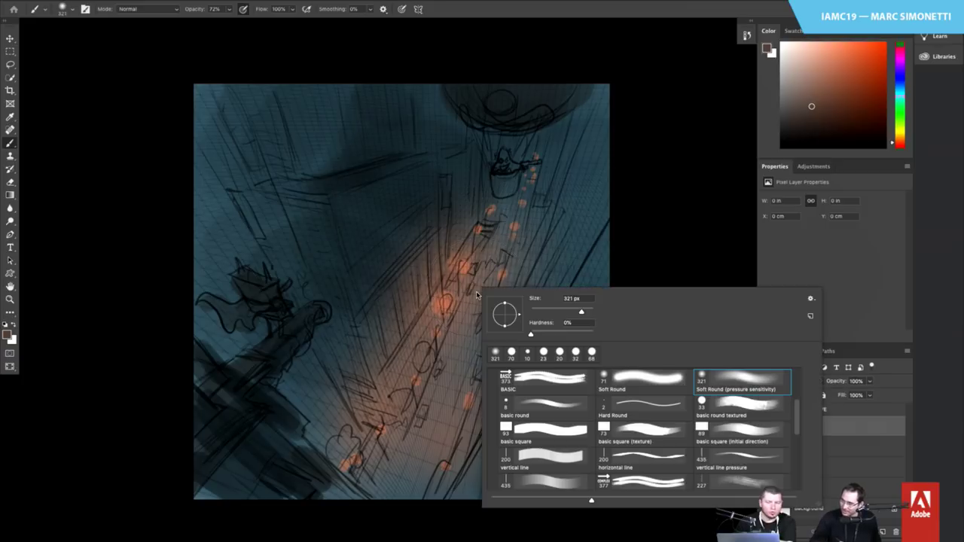
{"action": "left_click", "coordinate": [642, 435]}
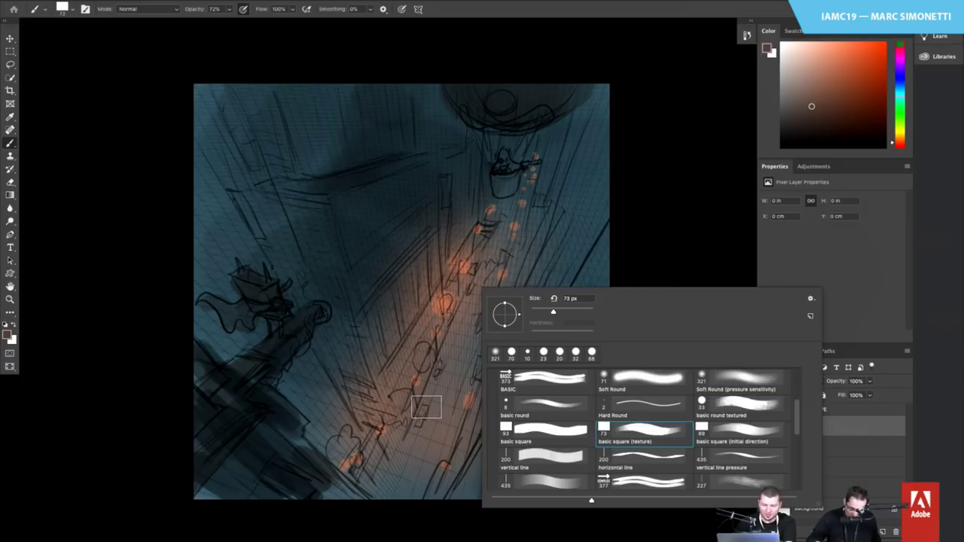
{"action": "mouse_move", "coordinate": [424, 413]}
{"action": "left_mouse_down"}
{"action": "mouse_move", "coordinate": [438, 412]}
{"action": "mouse_move", "coordinate": [428, 406]}
{"action": "mouse_move", "coordinate": [454, 365]}
{"action": "mouse_move", "coordinate": [473, 299]}
{"action": "mouse_move", "coordinate": [461, 315]}
{"action": "left_mouse_up"}
{"action": "left_click_drag", "start_coordinate": [494, 246], "coordinate": [452, 346]}
{"action": "left_click_drag", "start_coordinate": [484, 283], "coordinate": [435, 454]}
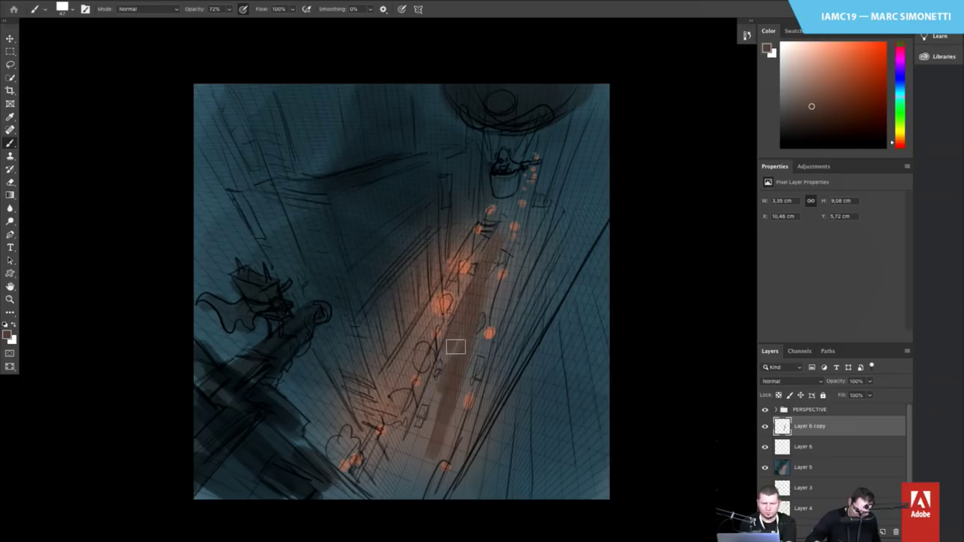
{"action": "mouse_move", "coordinate": [456, 347]}
{"action": "left_mouse_down"}
{"action": "mouse_move", "coordinate": [400, 458]}
{"action": "mouse_move", "coordinate": [408, 514]}
{"action": "left_mouse_up"}
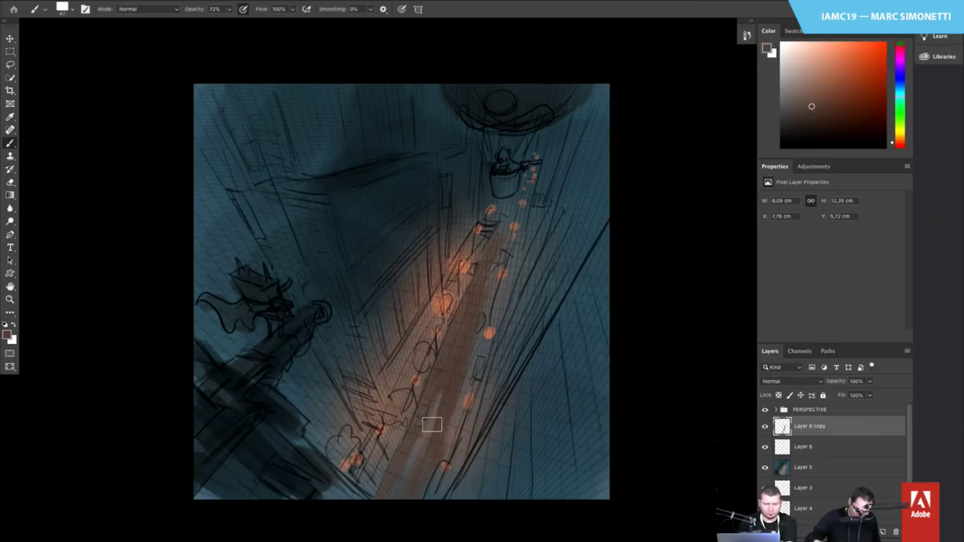
{"action": "left_click_drag", "start_coordinate": [431, 425], "coordinate": [397, 450]}
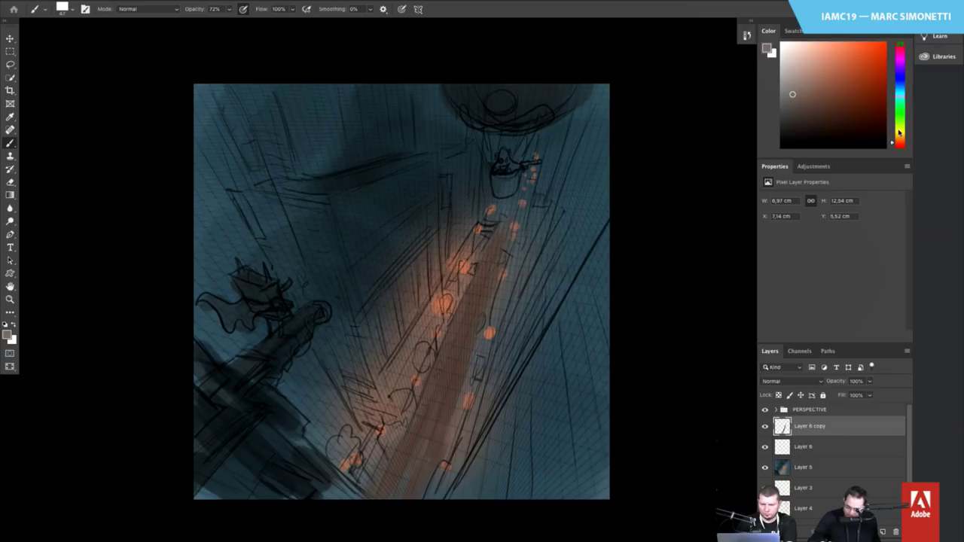
Pick a pale yellowish grey and paint dashed centre lane markings along the road with a small square brush
{"action": "left_click", "coordinate": [898, 131]}
{"action": "left_click", "coordinate": [797, 82]}
{"action": "left_click_drag", "start_coordinate": [425, 408], "coordinate": [424, 412]}
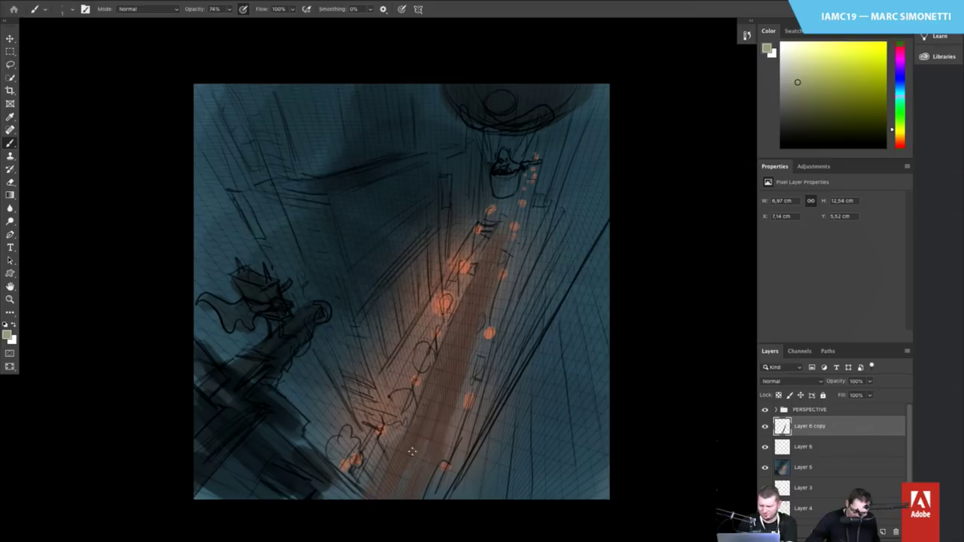
{"action": "left_click_drag", "start_coordinate": [411, 454], "coordinate": [415, 456]}
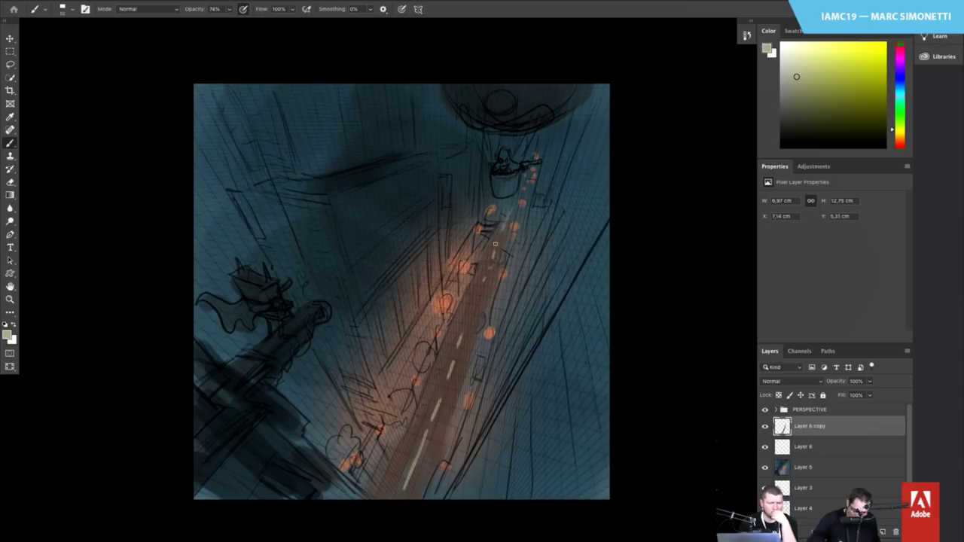
{"action": "mouse_move", "coordinate": [485, 398]}
{"action": "left_mouse_down"}
{"action": "mouse_move", "coordinate": [441, 449]}
{"action": "mouse_move", "coordinate": [406, 467]}
{"action": "left_mouse_up"}
{"action": "key", "text": "super+0"}
{"action": "right_click", "coordinate": [408, 468]}
{"action": "left_click", "coordinate": [405, 469]}
{"action": "left_click_drag", "start_coordinate": [398, 474], "coordinate": [411, 433]}
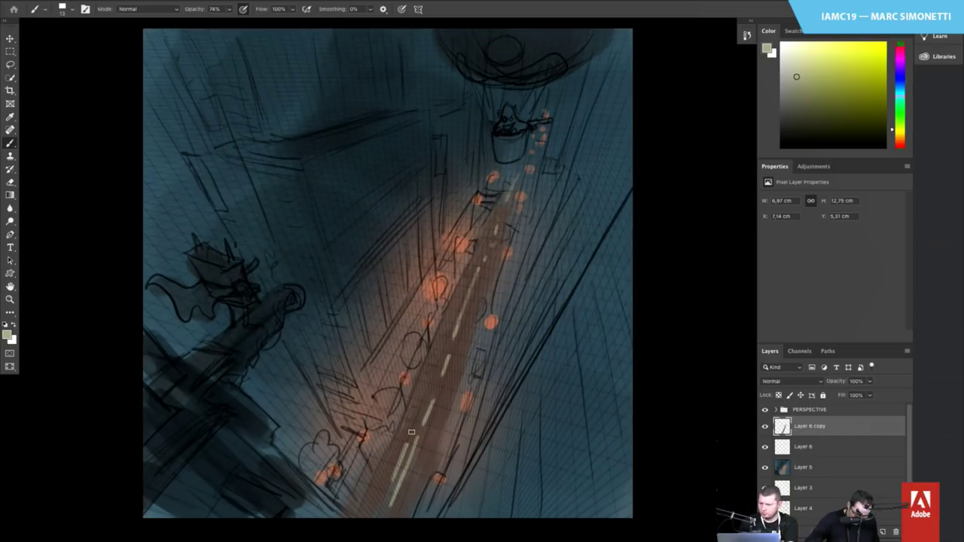
Touch up the lane markings and roadway with a muted brown and a dark brown sampled from the road
{"action": "left_click", "coordinate": [900, 141]}
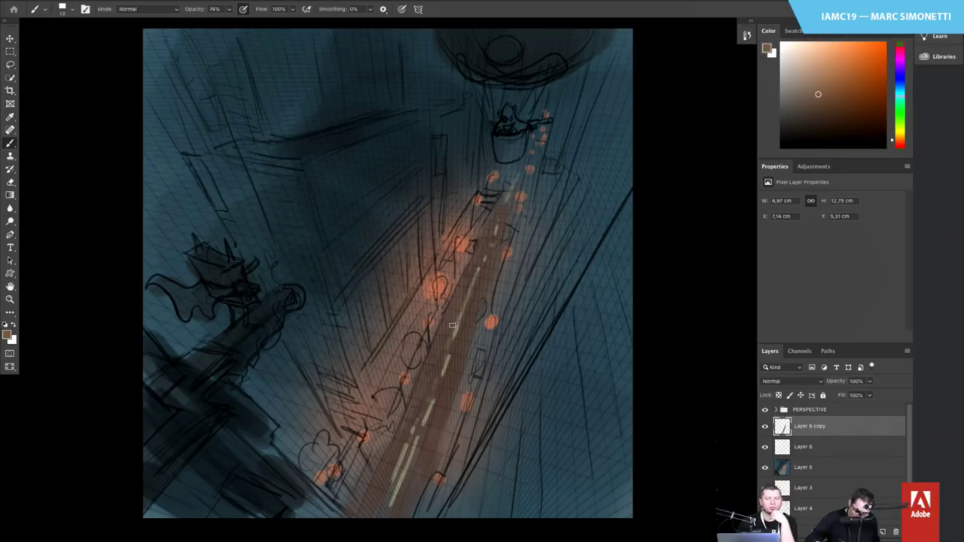
{"action": "left_click_drag", "start_coordinate": [454, 329], "coordinate": [451, 329]}
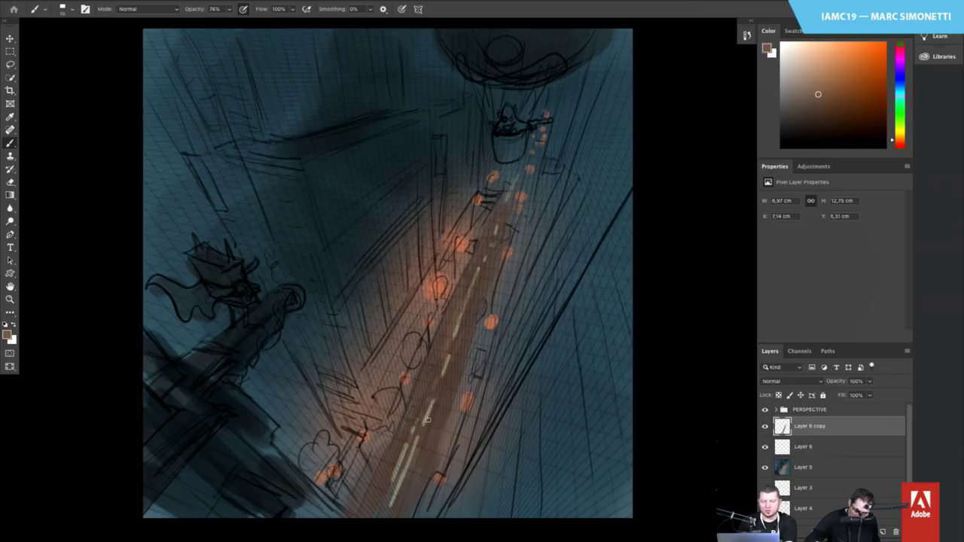
{"action": "left_click", "coordinate": [369, 482], "text": "alt"}
{"action": "left_click_drag", "start_coordinate": [385, 448], "coordinate": [395, 447]}
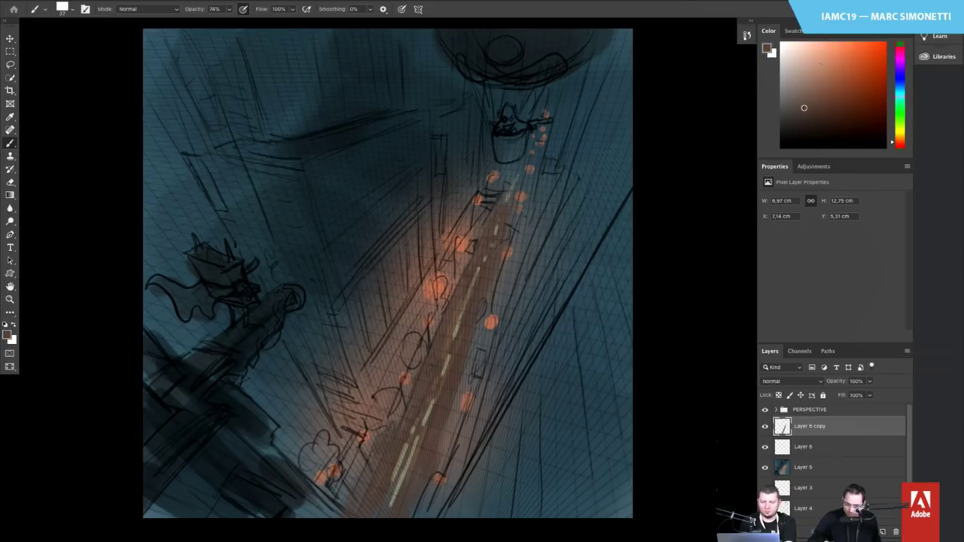
Pick a yellower orange and extend the soft glow around the street on Layer 5 with the Soft Round (pressure sensitivity) brush
{"action": "left_click_drag", "start_coordinate": [897, 144], "coordinate": [894, 140]}
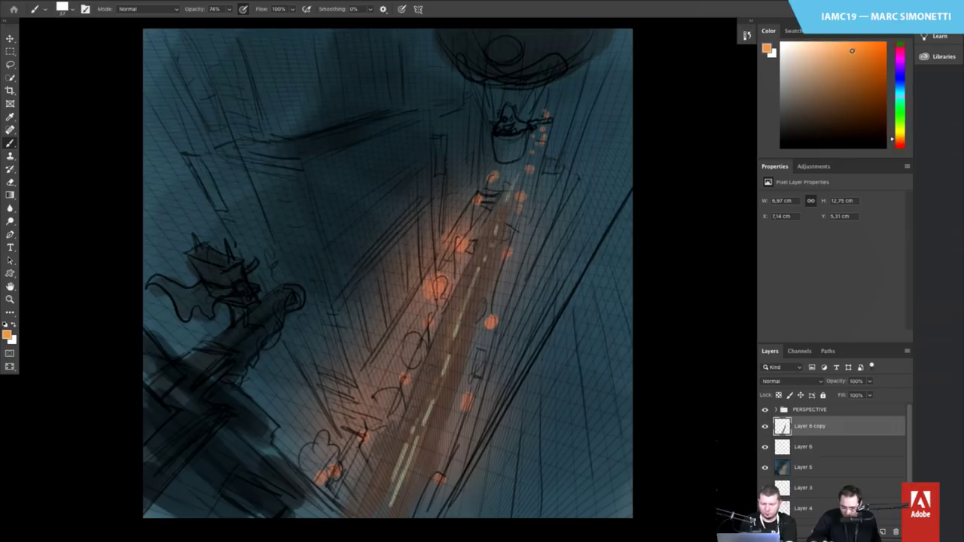
{"action": "left_click", "coordinate": [804, 467]}
{"action": "right_click", "coordinate": [451, 371]}
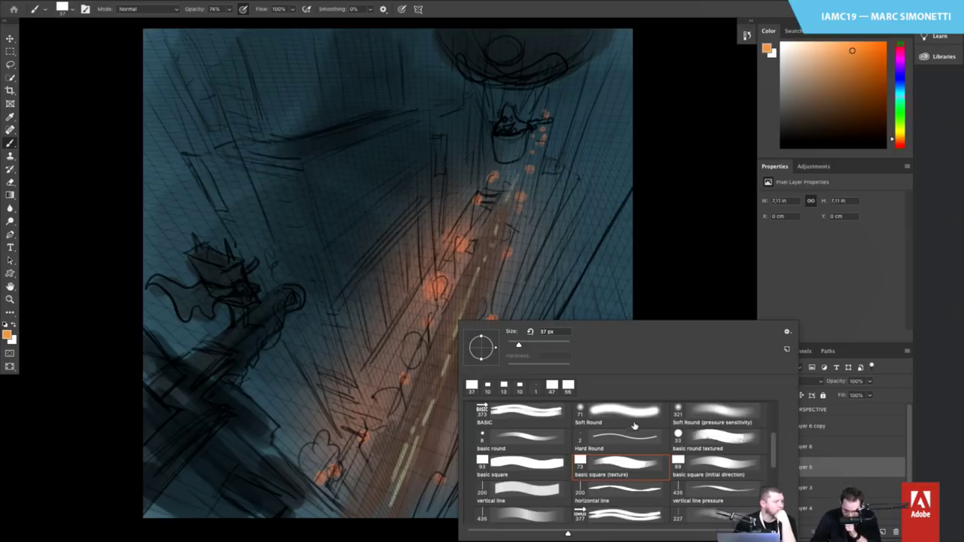
{"action": "left_click", "coordinate": [701, 424]}
{"action": "mouse_move", "coordinate": [420, 277]}
{"action": "left_mouse_down"}
{"action": "mouse_move", "coordinate": [446, 231]}
{"action": "mouse_move", "coordinate": [392, 331]}
{"action": "left_mouse_up"}
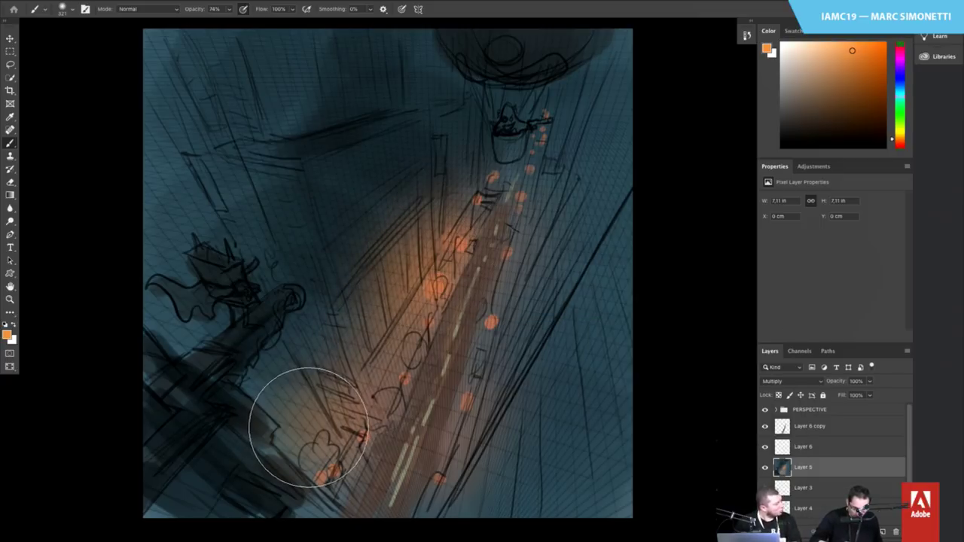
{"action": "left_click_drag", "start_coordinate": [454, 465], "coordinate": [488, 398]}
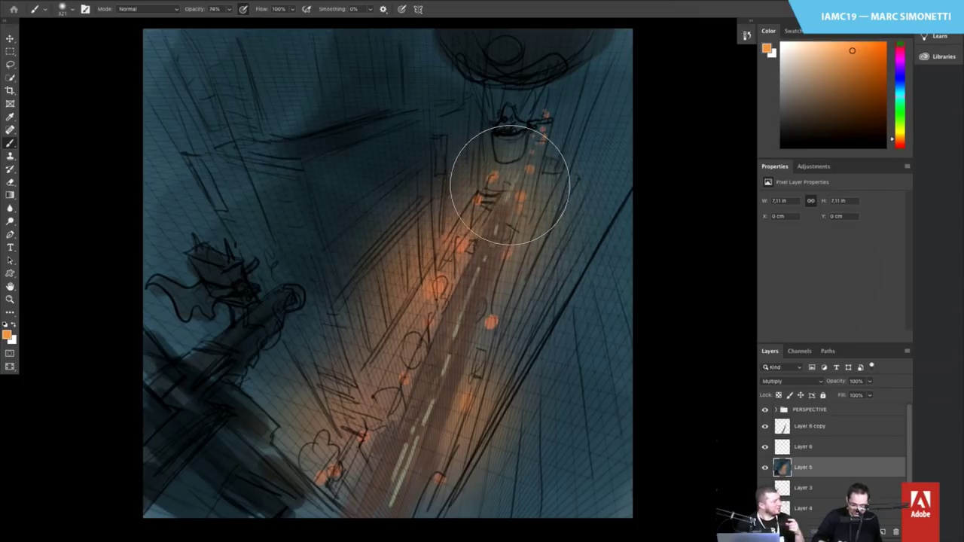
Undo the last glow stroke and brush softer orange glow along both sides of the street and onto the facades on Layer 5
{"action": "left_click_drag", "start_coordinate": [510, 186], "coordinate": [526, 173]}
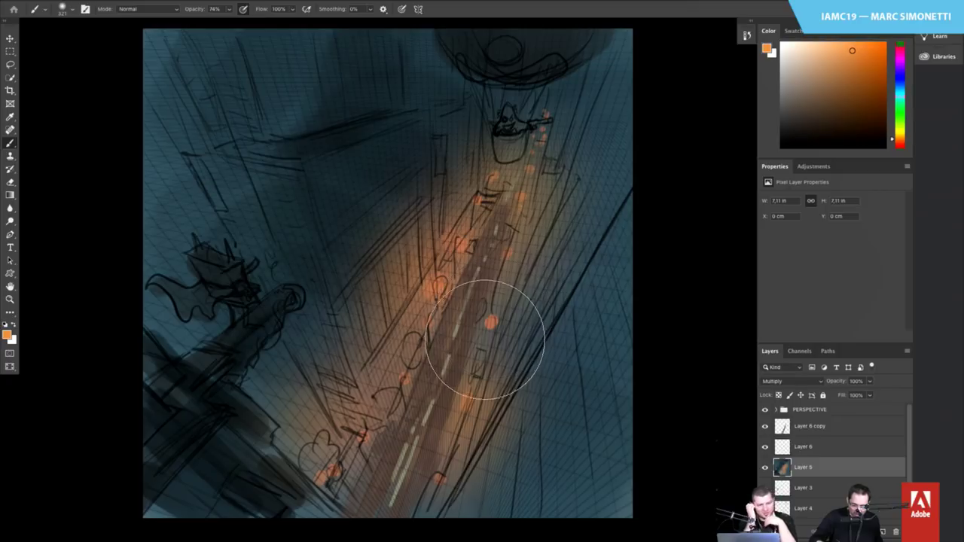
{"action": "key", "text": "super+z"}
{"action": "mouse_move", "coordinate": [467, 380]}
{"action": "left_mouse_down"}
{"action": "mouse_move", "coordinate": [480, 382]}
{"action": "mouse_move", "coordinate": [450, 379]}
{"action": "mouse_move", "coordinate": [479, 410]}
{"action": "mouse_move", "coordinate": [442, 483]}
{"action": "left_mouse_up"}
{"action": "left_click_drag", "start_coordinate": [364, 433], "coordinate": [423, 336]}
{"action": "left_click_drag", "start_coordinate": [455, 248], "coordinate": [482, 193]}
{"action": "mouse_move", "coordinate": [529, 322]}
{"action": "left_mouse_down"}
{"action": "mouse_move", "coordinate": [455, 381]}
{"action": "mouse_move", "coordinate": [529, 286]}
{"action": "left_mouse_up"}
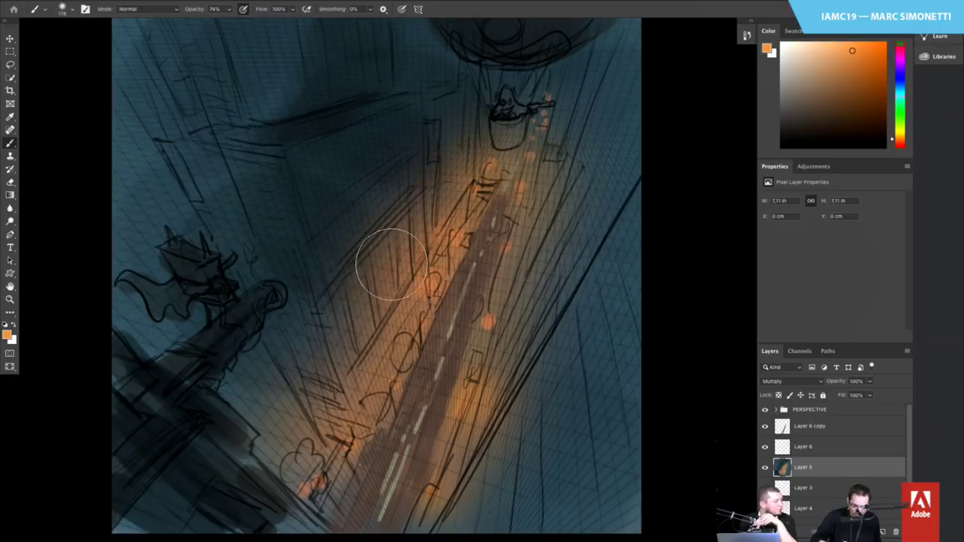
{"action": "left_click_drag", "start_coordinate": [347, 342], "coordinate": [395, 274]}
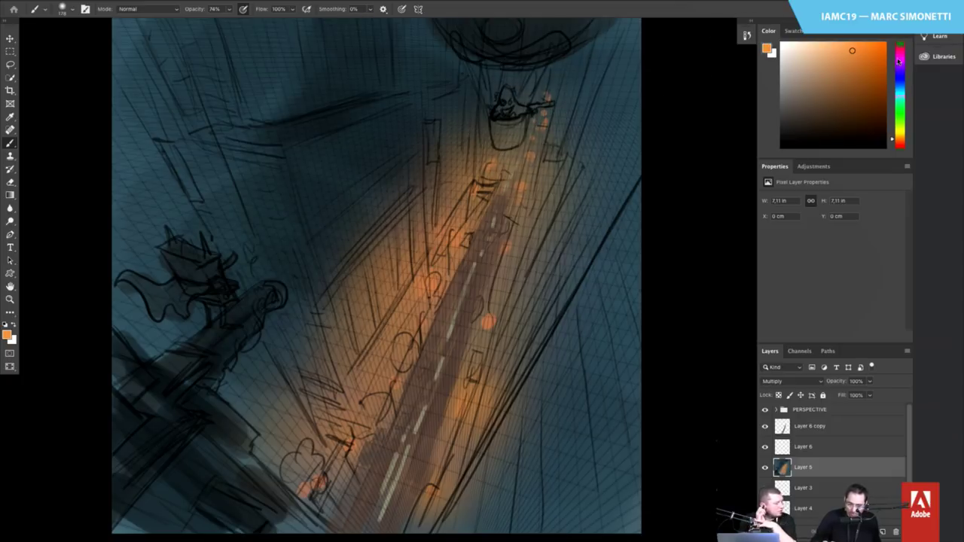
Paint a soft bright cyan glow around the figure in the balloon basket, and tone the far street with a sampled brown
{"action": "left_click", "coordinate": [897, 94]}
{"action": "left_click", "coordinate": [825, 43]}
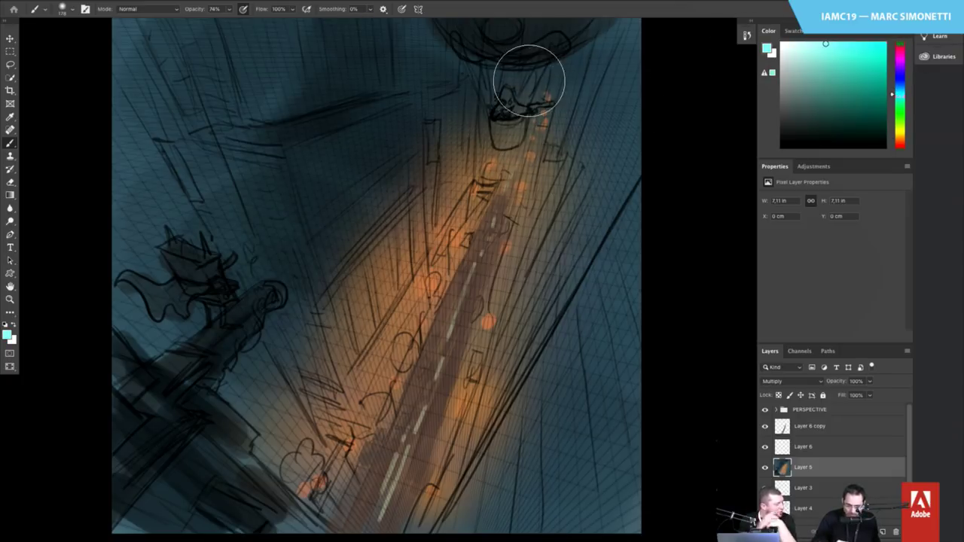
{"action": "left_click_drag", "start_coordinate": [530, 105], "coordinate": [507, 108]}
{"action": "mouse_move", "coordinate": [487, 178]}
{"action": "left_mouse_down"}
{"action": "mouse_move", "coordinate": [529, 176]}
{"action": "mouse_move", "coordinate": [515, 180]}
{"action": "mouse_move", "coordinate": [470, 94]}
{"action": "left_mouse_up"}
{"action": "left_click", "coordinate": [451, 237], "text": "alt"}
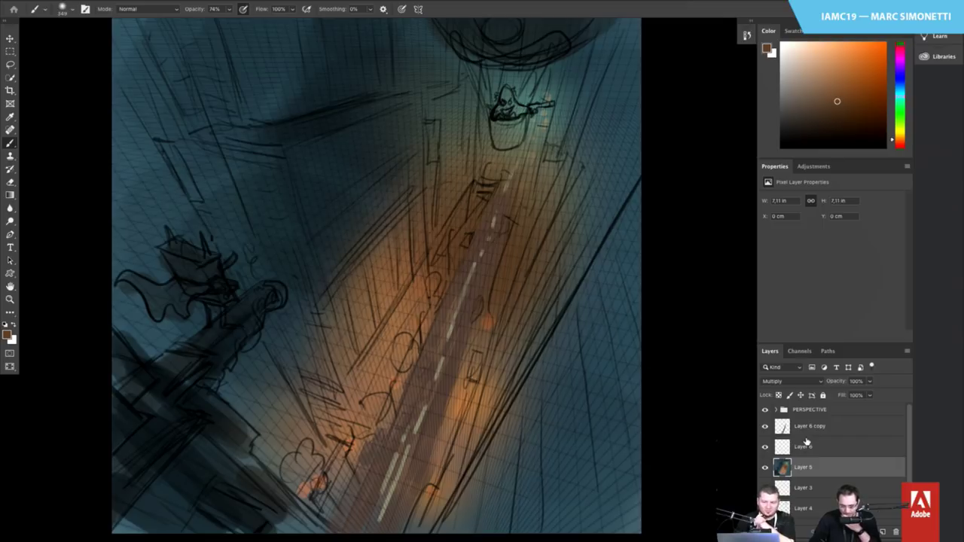
Check the road layer, Layer 6 copy, by toggling its visibility and reduce its opacity to 59%
{"action": "left_click", "coordinate": [801, 433]}
{"action": "left_click", "coordinate": [765, 427]}
{"action": "left_click", "coordinate": [765, 427]}
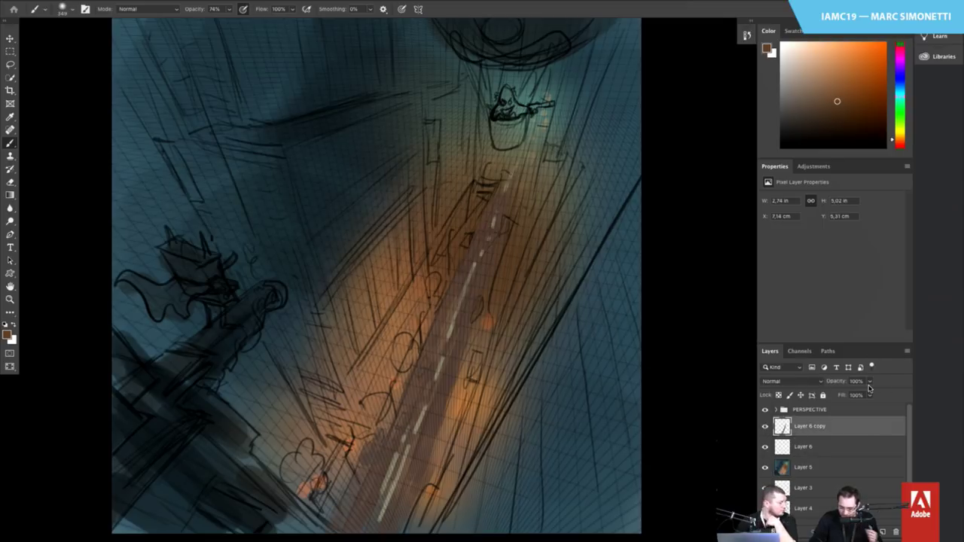
{"action": "left_click_drag", "start_coordinate": [869, 387], "coordinate": [845, 403]}
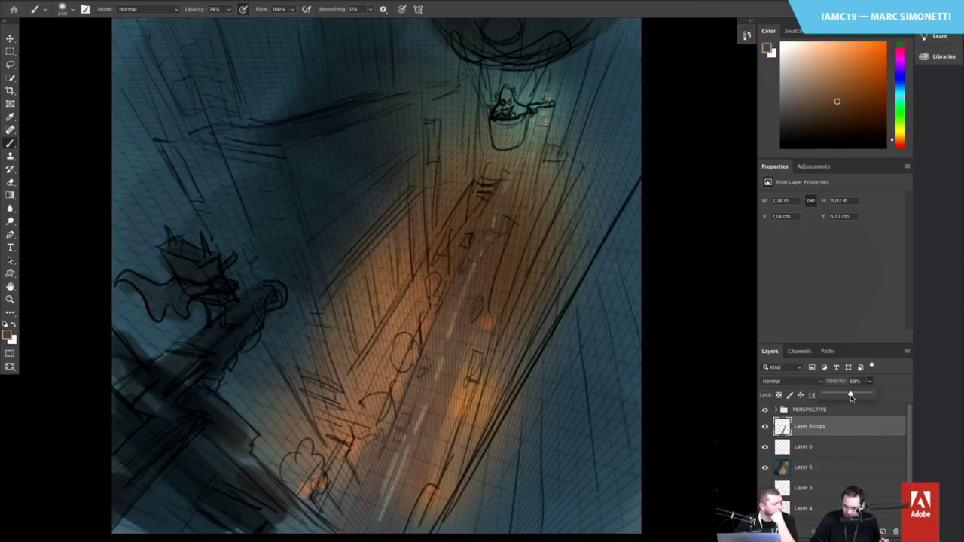
Dab small light-orange street lights along both sides of the road on Layer 6 copy with a 34 px soft brush
{"action": "left_click_drag", "start_coordinate": [482, 264], "coordinate": [495, 266]}
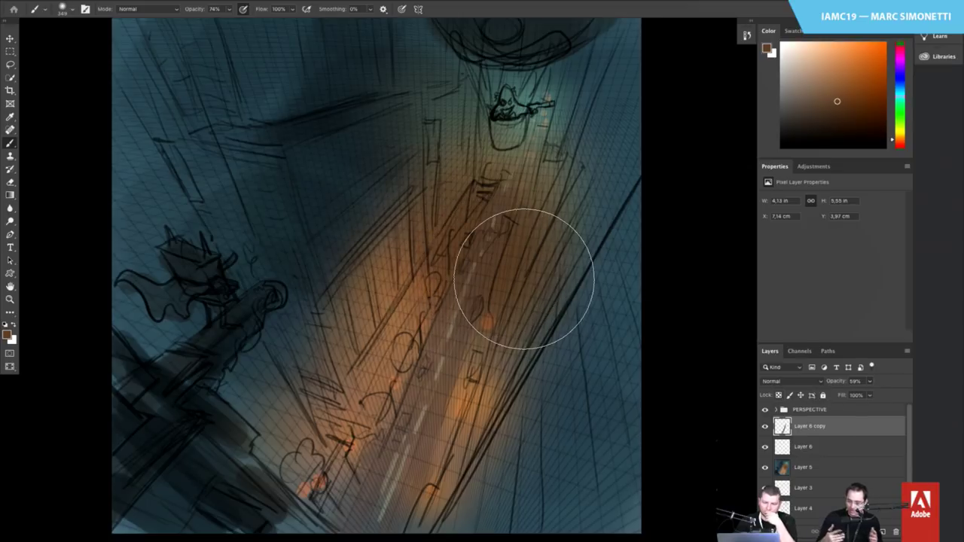
{"action": "left_click", "coordinate": [831, 74]}
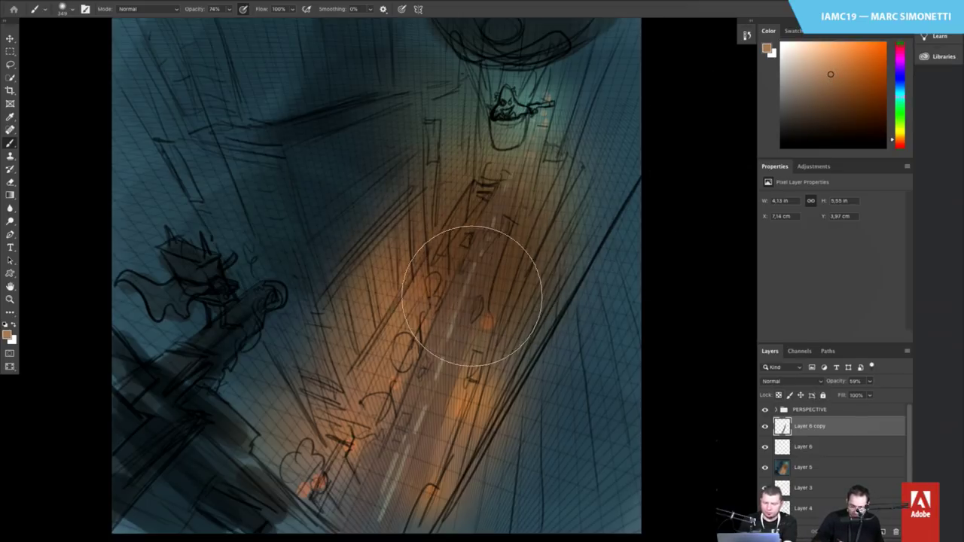
{"action": "mouse_move", "coordinate": [448, 301]}
{"action": "left_mouse_down"}
{"action": "mouse_move", "coordinate": [396, 299]}
{"action": "mouse_move", "coordinate": [430, 301]}
{"action": "mouse_move", "coordinate": [424, 319]}
{"action": "left_mouse_up"}
{"action": "left_click", "coordinate": [835, 52]}
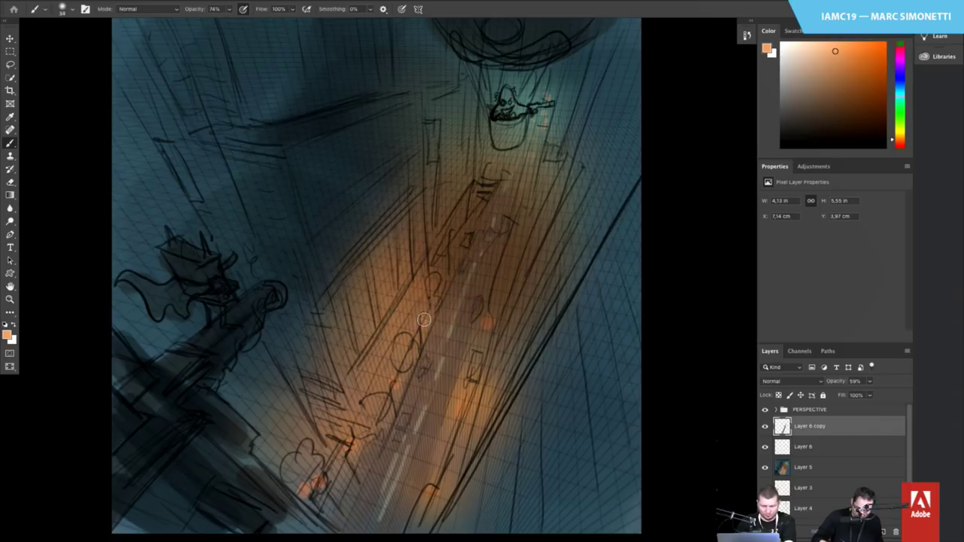
{"action": "left_click_drag", "start_coordinate": [482, 186], "coordinate": [483, 187]}
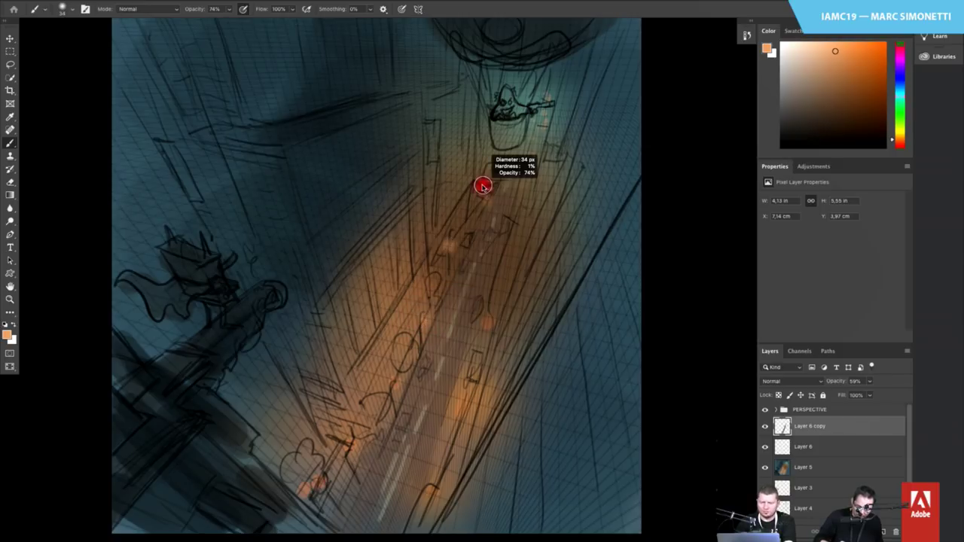
{"action": "left_click", "coordinate": [490, 164]}
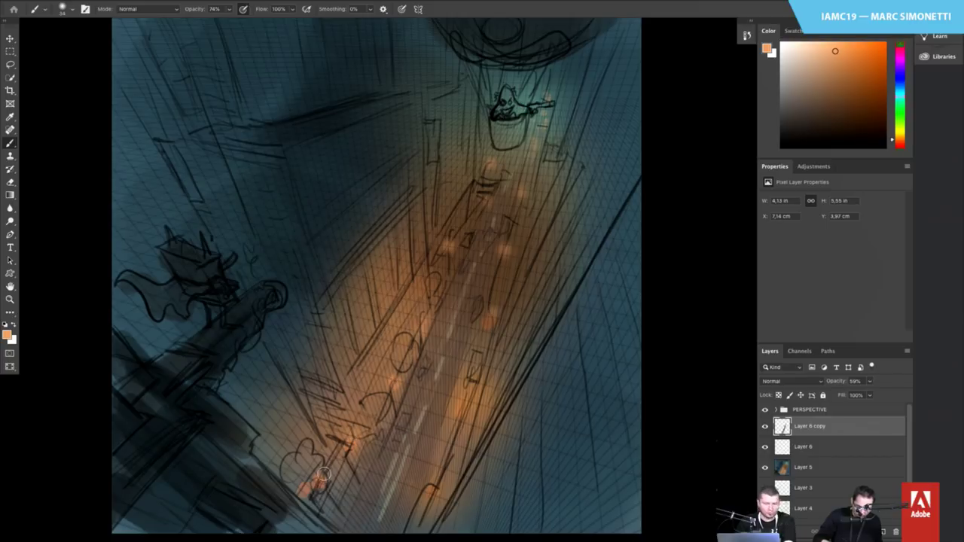
Choose the basic square (initial direction) brush and paint a sampled dark slate line along the foot of the large building beside the street
{"action": "right_click", "coordinate": [518, 386]}
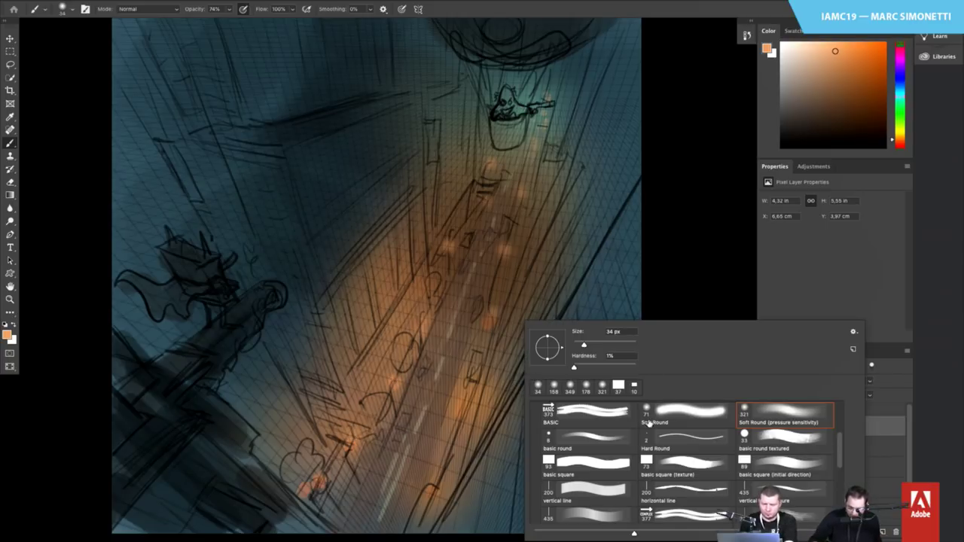
{"action": "left_click", "coordinate": [768, 465]}
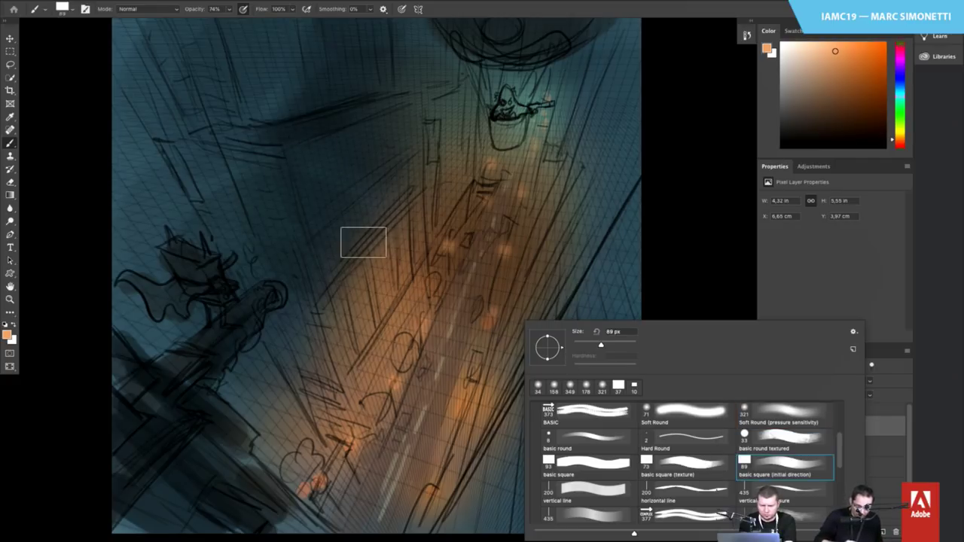
{"action": "left_click", "coordinate": [357, 221], "text": "alt"}
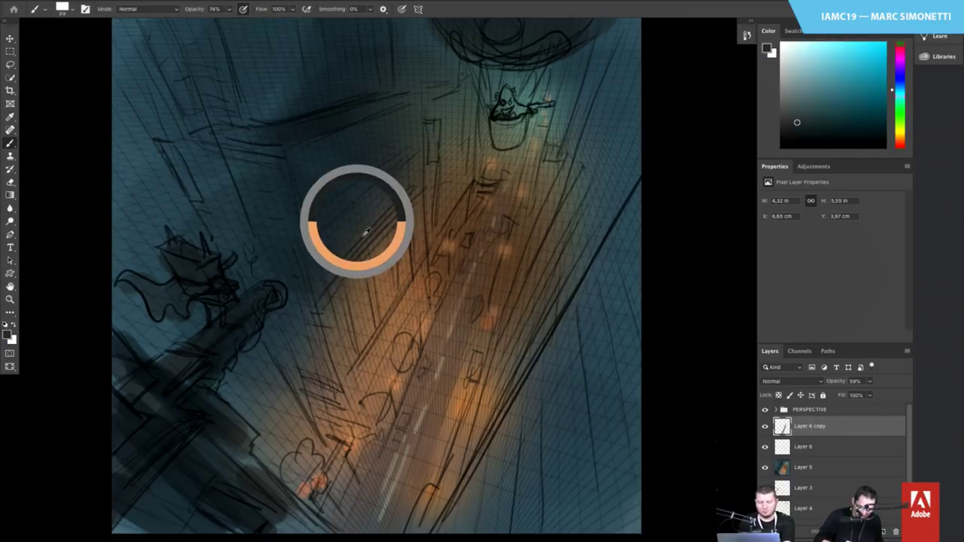
{"action": "mouse_move", "coordinate": [372, 324]}
{"action": "left_mouse_down"}
{"action": "mouse_move", "coordinate": [355, 336]}
{"action": "mouse_move", "coordinate": [346, 384]}
{"action": "mouse_move", "coordinate": [361, 353]}
{"action": "left_mouse_up"}
{"action": "left_click_drag", "start_coordinate": [418, 268], "coordinate": [366, 342]}
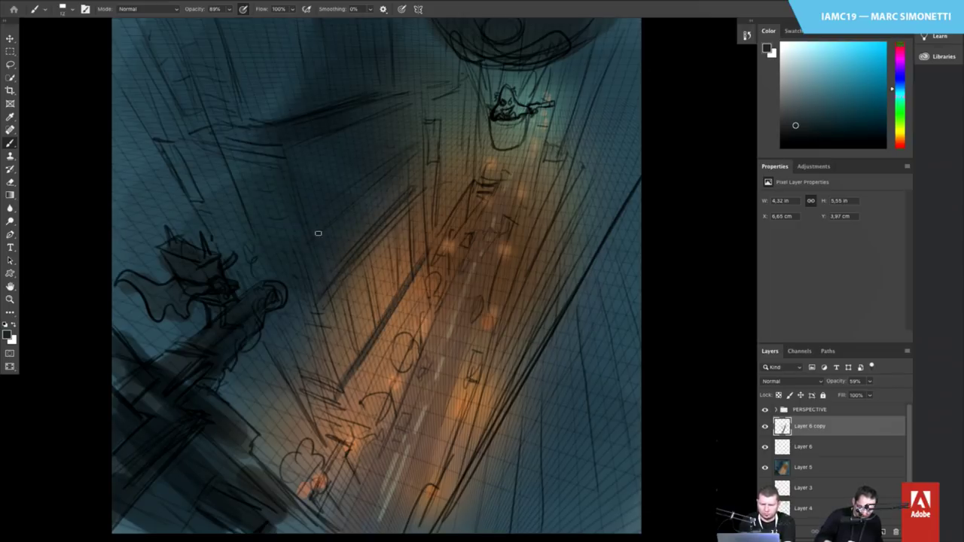
{"action": "left_click_drag", "start_coordinate": [351, 375], "coordinate": [364, 378]}
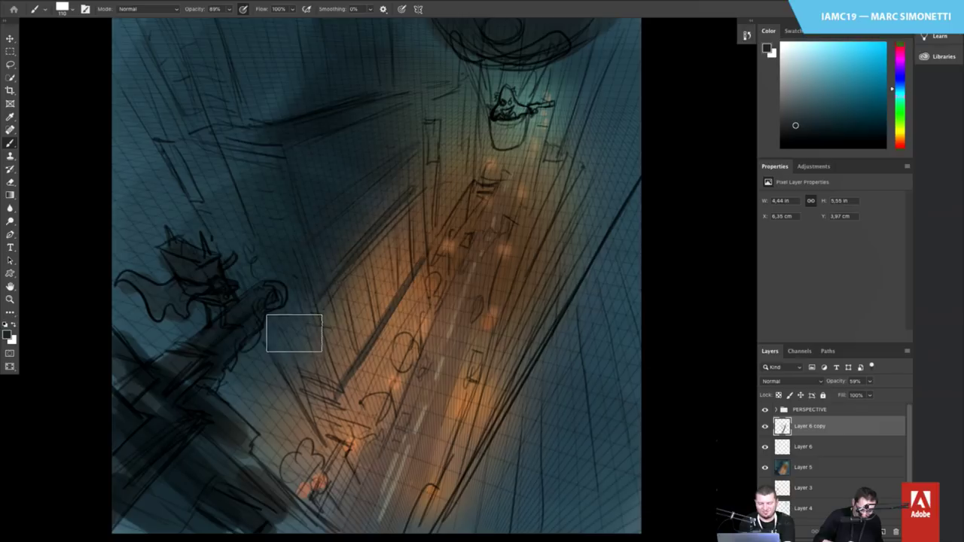
Shade the near corner of the large building in dark slate, from beside the gargoyle ledge down to the street
{"action": "left_click_drag", "start_coordinate": [293, 332], "coordinate": [282, 330]}
{"action": "left_click_drag", "start_coordinate": [289, 281], "coordinate": [324, 369]}
{"action": "left_click_drag", "start_coordinate": [295, 307], "coordinate": [343, 410]}
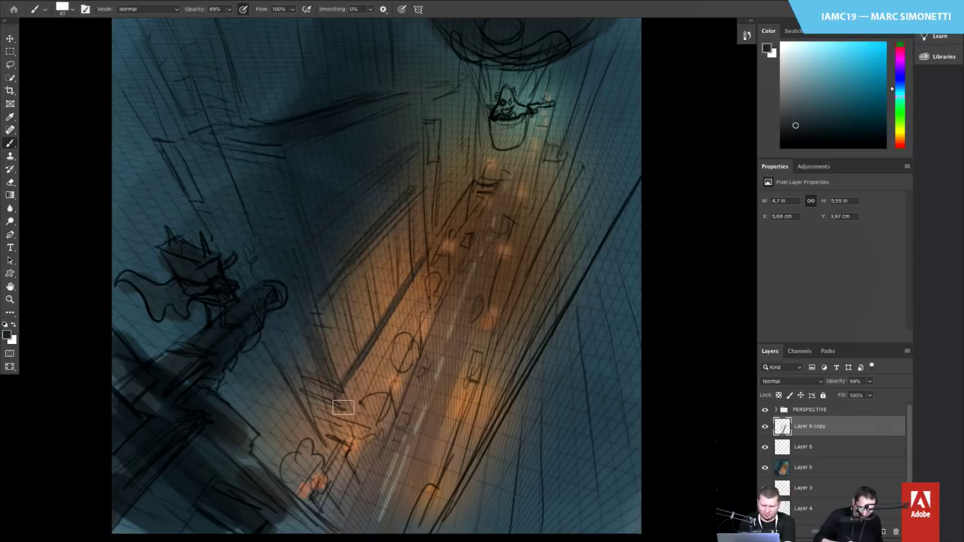
{"action": "left_click_drag", "start_coordinate": [299, 349], "coordinate": [321, 401]}
{"action": "left_click_drag", "start_coordinate": [268, 346], "coordinate": [320, 430]}
{"action": "mouse_move", "coordinate": [316, 389]}
{"action": "left_mouse_down"}
{"action": "mouse_move", "coordinate": [350, 418]}
{"action": "mouse_move", "coordinate": [335, 425]}
{"action": "left_mouse_up"}
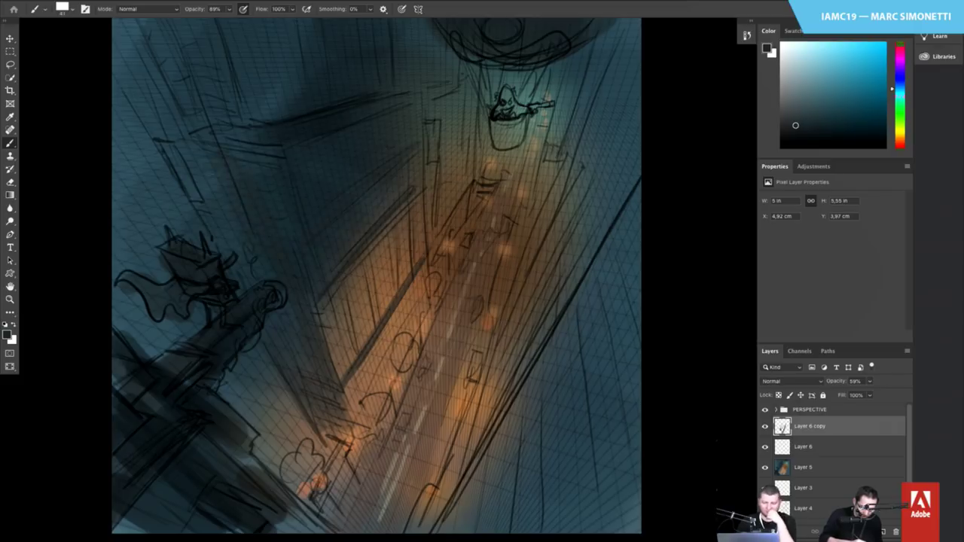
Sample darker blues from the large building and block in shadows on its upper facade and tower up to the canvas edge
{"action": "left_click", "coordinate": [279, 133], "text": "alt"}
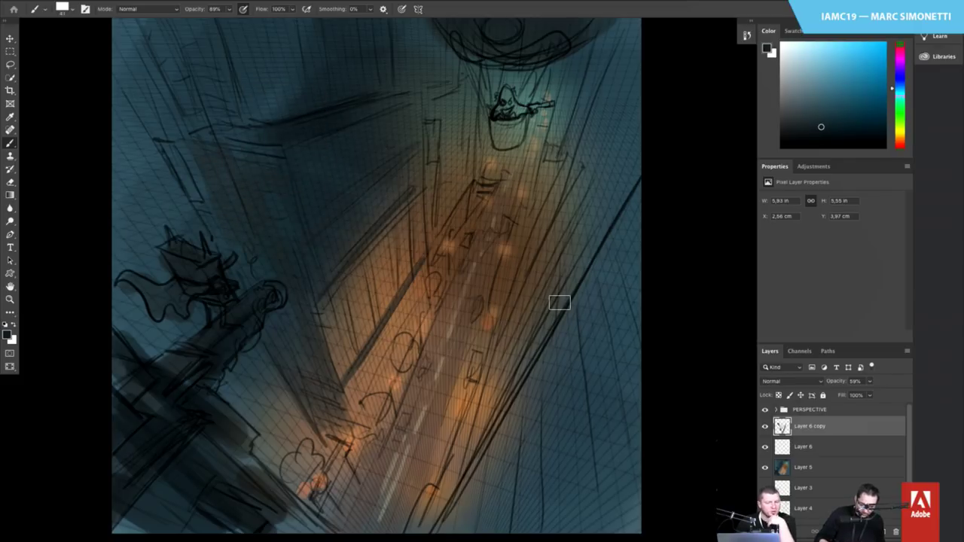
{"action": "left_click", "coordinate": [302, 120], "text": "alt"}
{"action": "left_click_drag", "start_coordinate": [255, 91], "coordinate": [352, 68]}
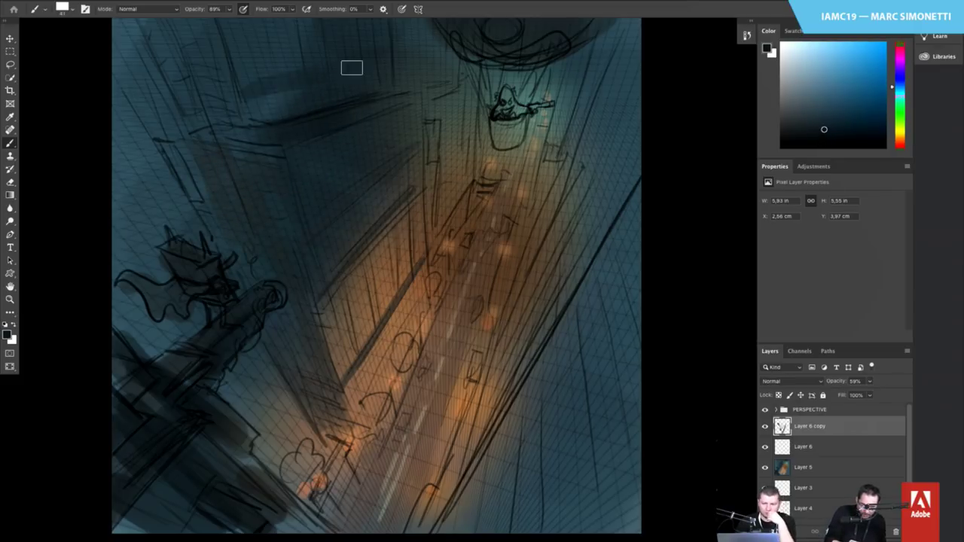
{"action": "mouse_move", "coordinate": [257, 82]}
{"action": "left_mouse_down"}
{"action": "mouse_move", "coordinate": [276, 113]}
{"action": "mouse_move", "coordinate": [337, 84]}
{"action": "mouse_move", "coordinate": [343, 100]}
{"action": "mouse_move", "coordinate": [374, 90]}
{"action": "left_mouse_up"}
{"action": "mouse_move", "coordinate": [261, 66]}
{"action": "left_mouse_down"}
{"action": "mouse_move", "coordinate": [209, 25]}
{"action": "mouse_move", "coordinate": [208, 35]}
{"action": "mouse_move", "coordinate": [187, 35]}
{"action": "mouse_move", "coordinate": [162, 23]}
{"action": "mouse_move", "coordinate": [233, 127]}
{"action": "left_mouse_up"}
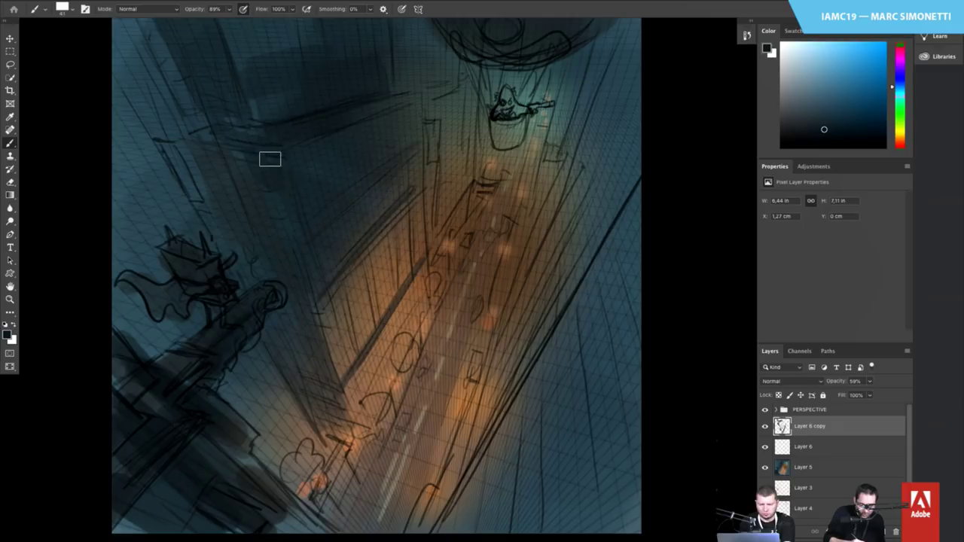
{"action": "mouse_move", "coordinate": [150, 51]}
{"action": "left_mouse_down"}
{"action": "mouse_move", "coordinate": [194, 127]}
{"action": "mouse_move", "coordinate": [169, 90]}
{"action": "mouse_move", "coordinate": [184, 94]}
{"action": "left_mouse_up"}
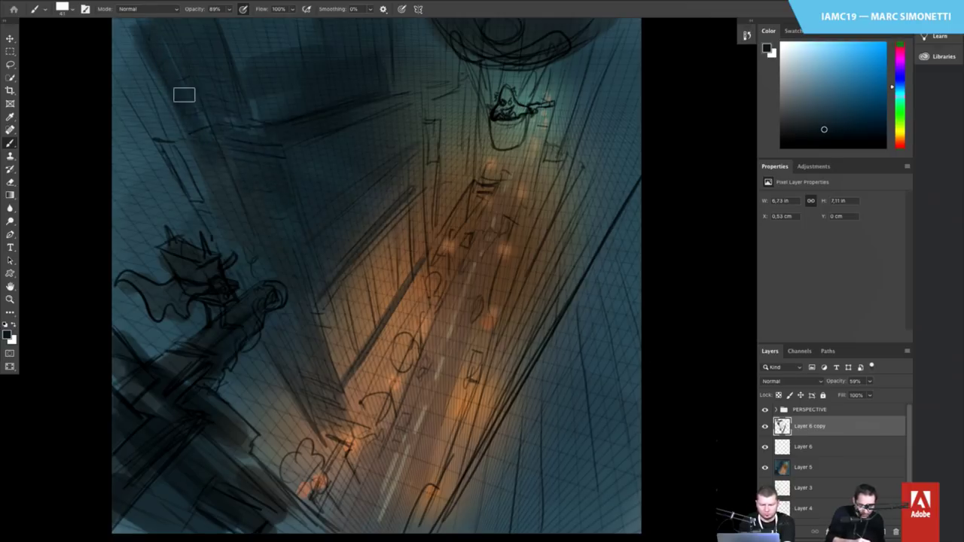
{"action": "left_click_drag", "start_coordinate": [309, 190], "coordinate": [356, 279]}
{"action": "mouse_move", "coordinate": [182, 82]}
{"action": "left_mouse_down"}
{"action": "mouse_move", "coordinate": [214, 87]}
{"action": "mouse_move", "coordinate": [292, 171]}
{"action": "left_mouse_up"}
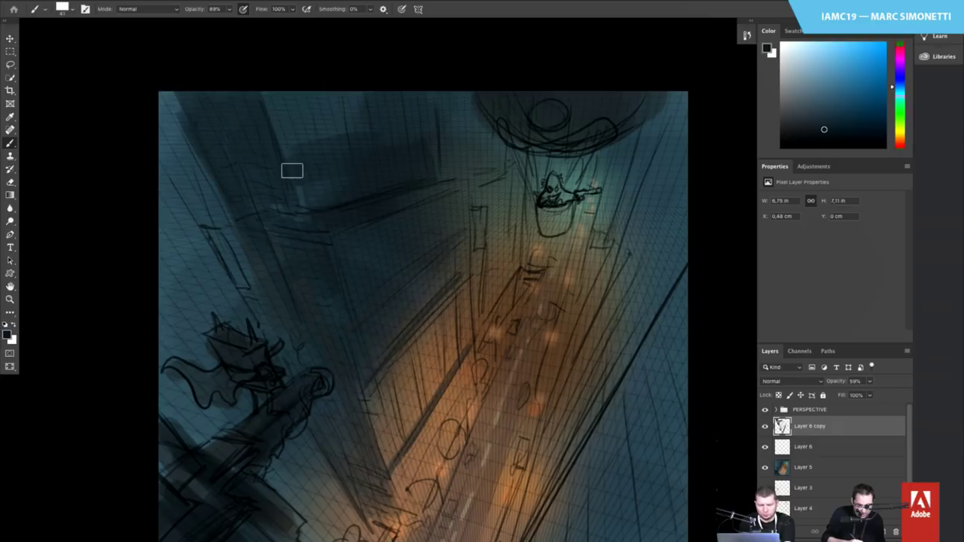
{"action": "mouse_move", "coordinate": [445, 122]}
{"action": "left_mouse_down"}
{"action": "mouse_move", "coordinate": [454, 125]}
{"action": "mouse_move", "coordinate": [451, 90]}
{"action": "left_mouse_up"}
Resize the square brush and paint the narrow dark far edge of the large building down to the street
{"action": "right_click", "coordinate": [464, 205], "text": "alt"}
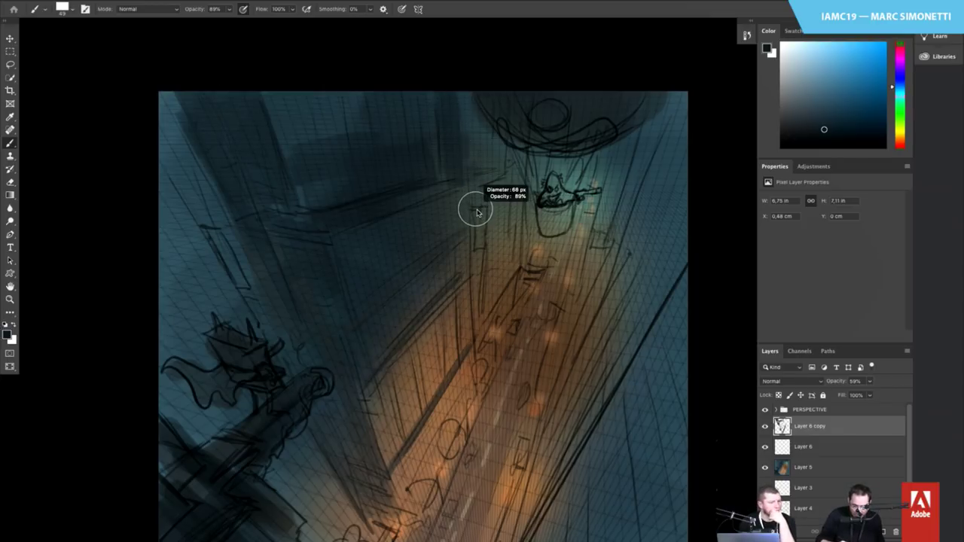
{"action": "right_click", "coordinate": [477, 195], "text": "alt"}
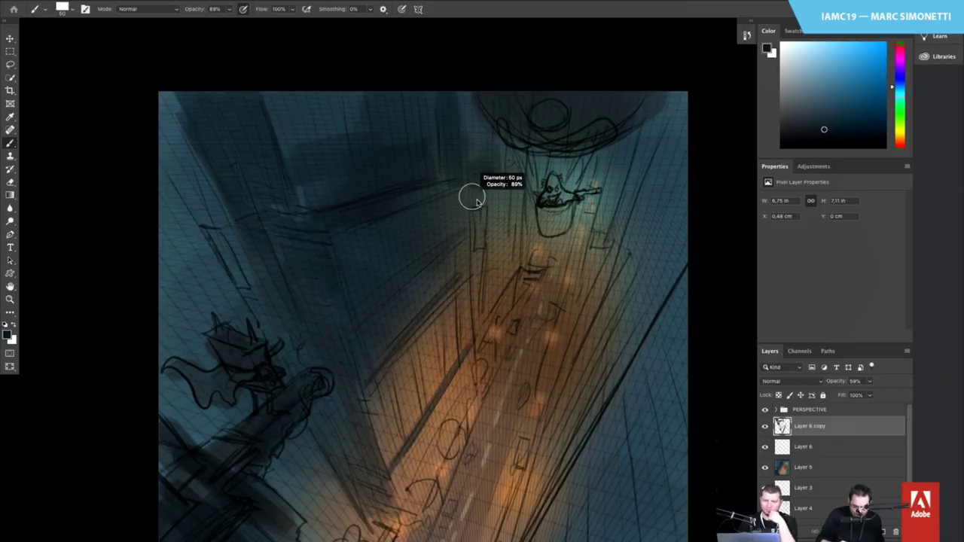
{"action": "left_click_drag", "start_coordinate": [473, 246], "coordinate": [475, 273]}
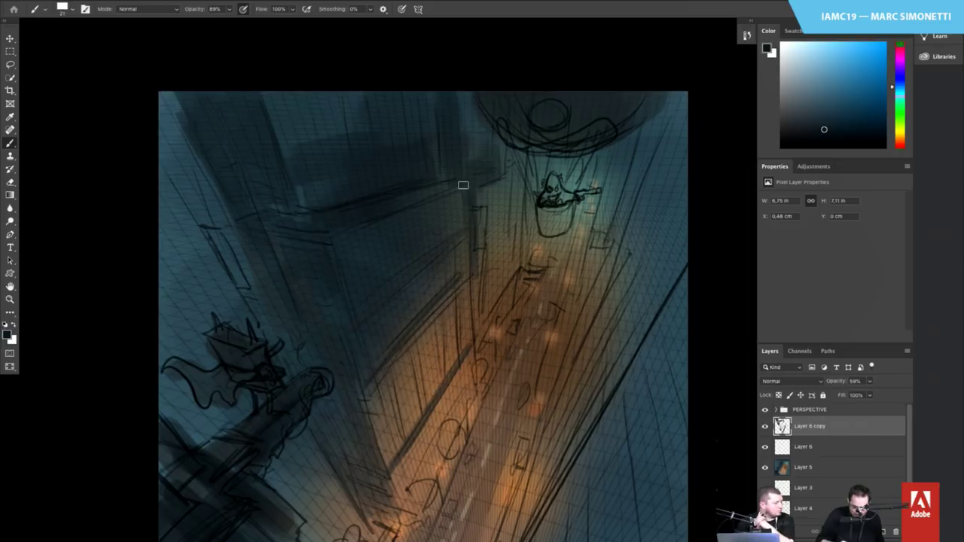
{"action": "left_click", "coordinate": [475, 330], "text": "shift"}
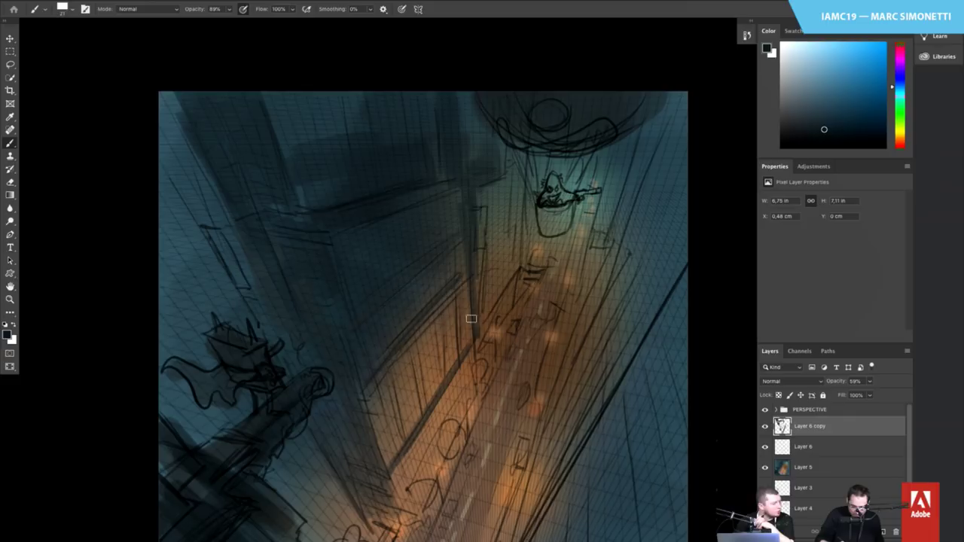
{"action": "left_click", "coordinate": [468, 336], "text": "shift"}
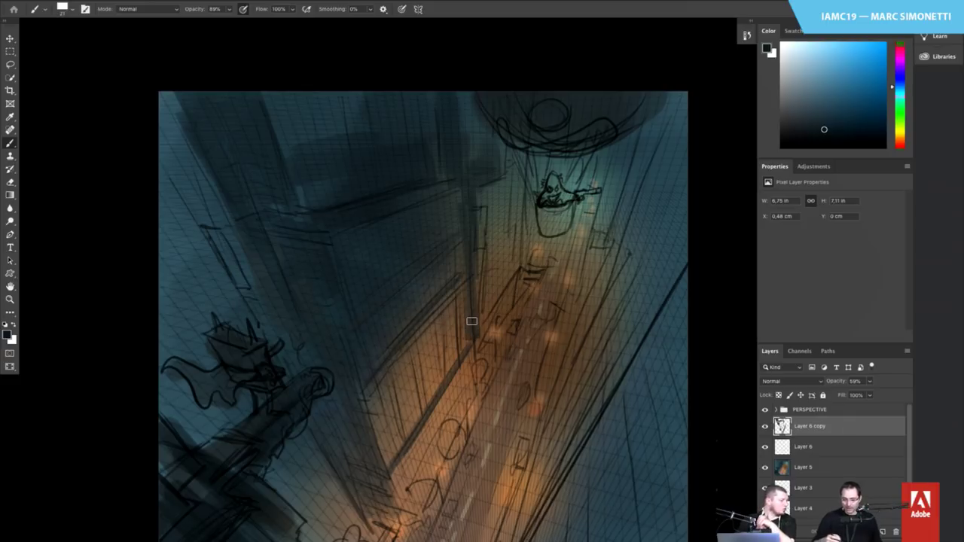
Paint dark blue receding edges on the buildings along the opposite side of the street, from road level up beside the balloon
{"action": "mouse_move", "coordinate": [610, 341]}
{"action": "left_mouse_down"}
{"action": "mouse_move", "coordinate": [575, 261]}
{"action": "mouse_move", "coordinate": [570, 307]}
{"action": "mouse_move", "coordinate": [563, 292]}
{"action": "left_mouse_up"}
{"action": "left_click_drag", "start_coordinate": [515, 316], "coordinate": [628, 117]}
{"action": "mouse_move", "coordinate": [578, 201]}
{"action": "left_mouse_down"}
{"action": "mouse_move", "coordinate": [633, 122]}
{"action": "mouse_move", "coordinate": [500, 350]}
{"action": "mouse_move", "coordinate": [621, 159]}
{"action": "mouse_move", "coordinate": [638, 107]}
{"action": "left_mouse_up"}
{"action": "left_click_drag", "start_coordinate": [559, 245], "coordinate": [527, 301]}
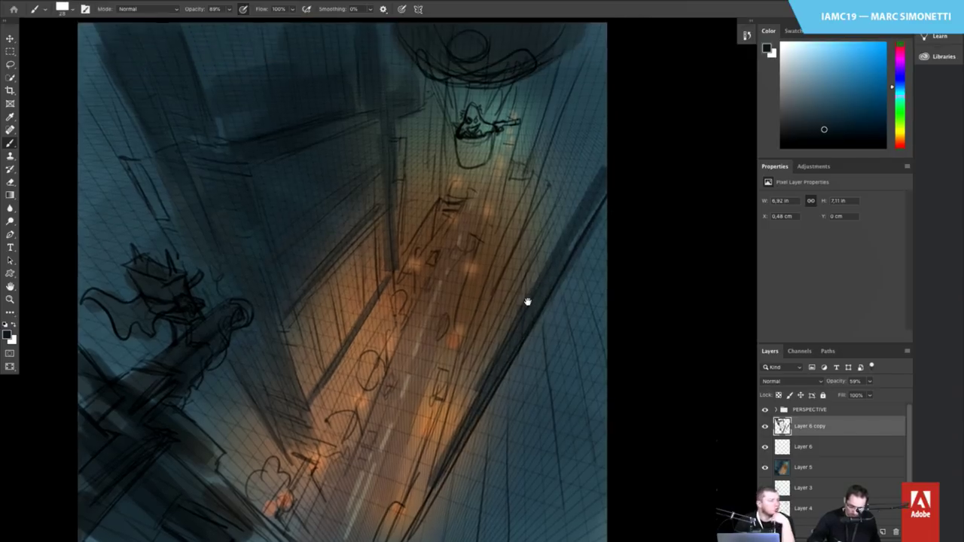
{"action": "left_click_drag", "start_coordinate": [512, 235], "coordinate": [564, 79]}
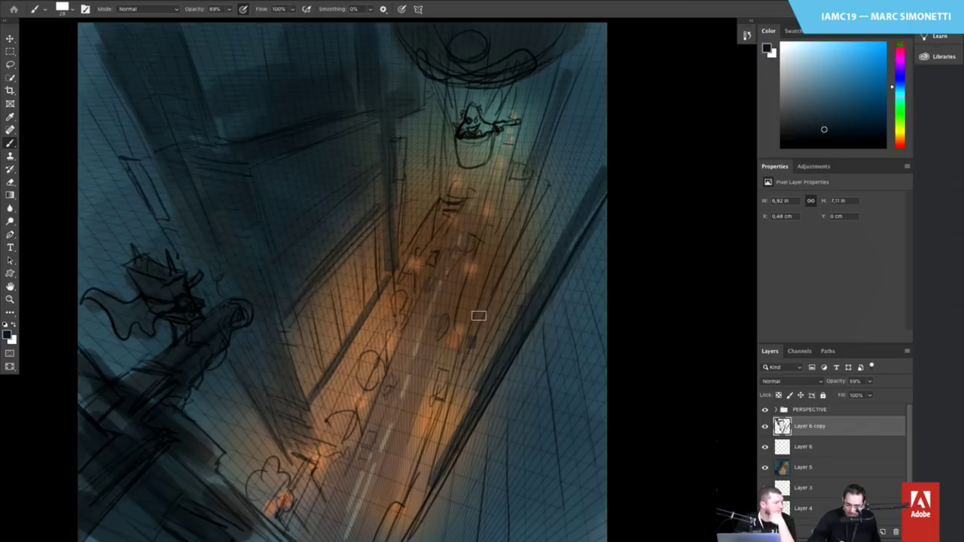
{"action": "mouse_move", "coordinate": [479, 316]}
{"action": "left_mouse_down"}
{"action": "mouse_move", "coordinate": [550, 84]}
{"action": "mouse_move", "coordinate": [485, 302]}
{"action": "mouse_move", "coordinate": [571, 48]}
{"action": "mouse_move", "coordinate": [485, 277]}
{"action": "mouse_move", "coordinate": [478, 330]}
{"action": "mouse_move", "coordinate": [524, 157]}
{"action": "mouse_move", "coordinate": [521, 135]}
{"action": "left_mouse_up"}
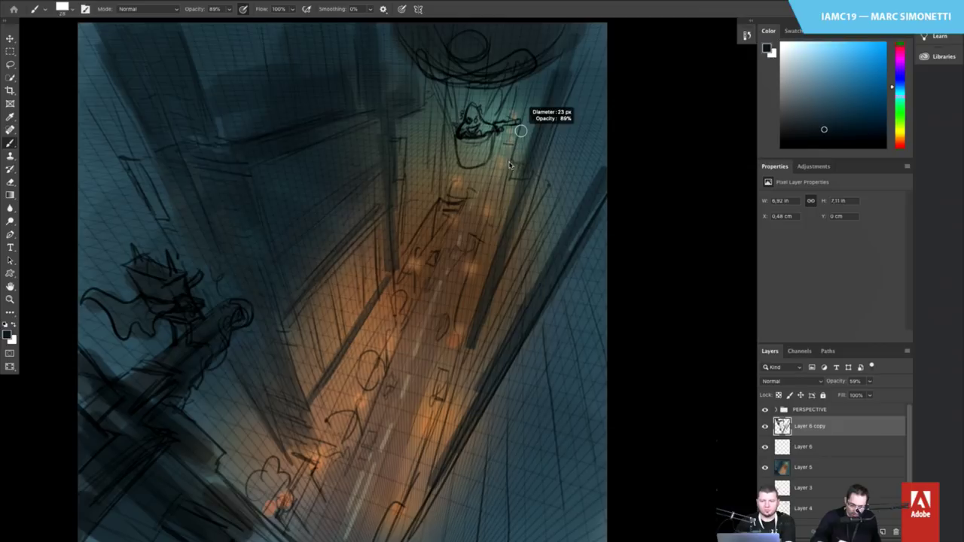
{"action": "mouse_move", "coordinate": [496, 236]}
{"action": "left_mouse_down"}
{"action": "mouse_move", "coordinate": [531, 87]}
{"action": "mouse_move", "coordinate": [516, 125]}
{"action": "left_mouse_up"}
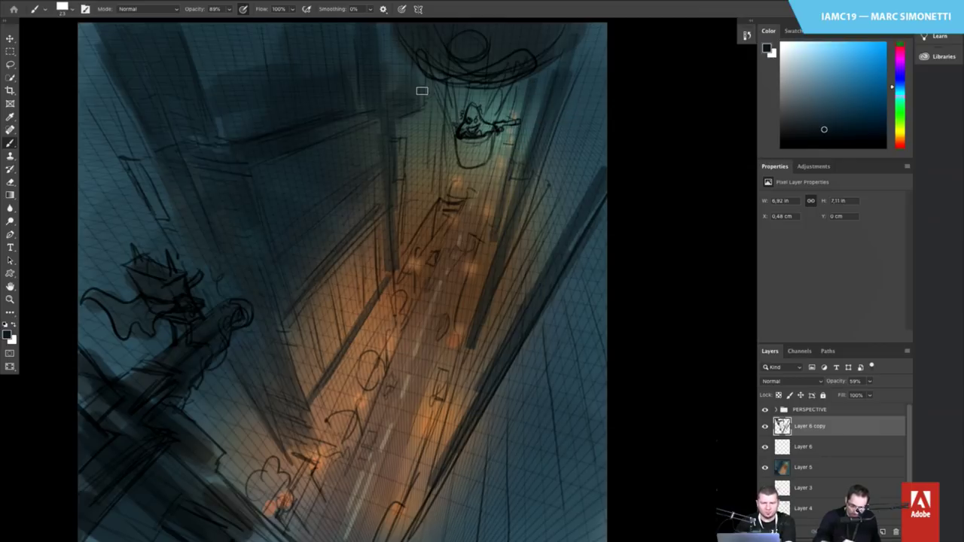
Paint thin dark edges on the distant buildings between the large tower and the balloon basket, and sample an orange from the street
{"action": "left_click_drag", "start_coordinate": [415, 249], "coordinate": [423, 83]}
{"action": "left_click_drag", "start_coordinate": [426, 226], "coordinate": [448, 129]}
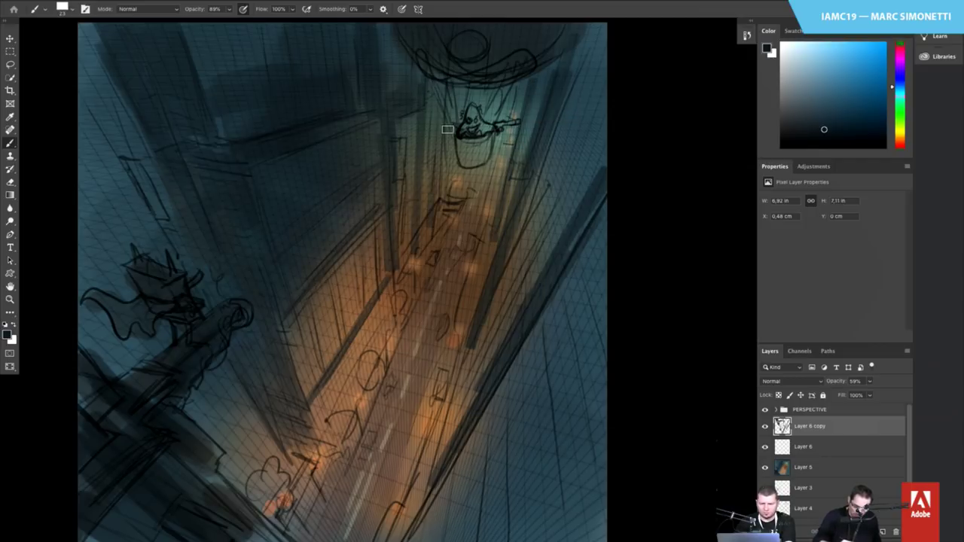
{"action": "left_click", "coordinate": [362, 399], "text": "alt"}
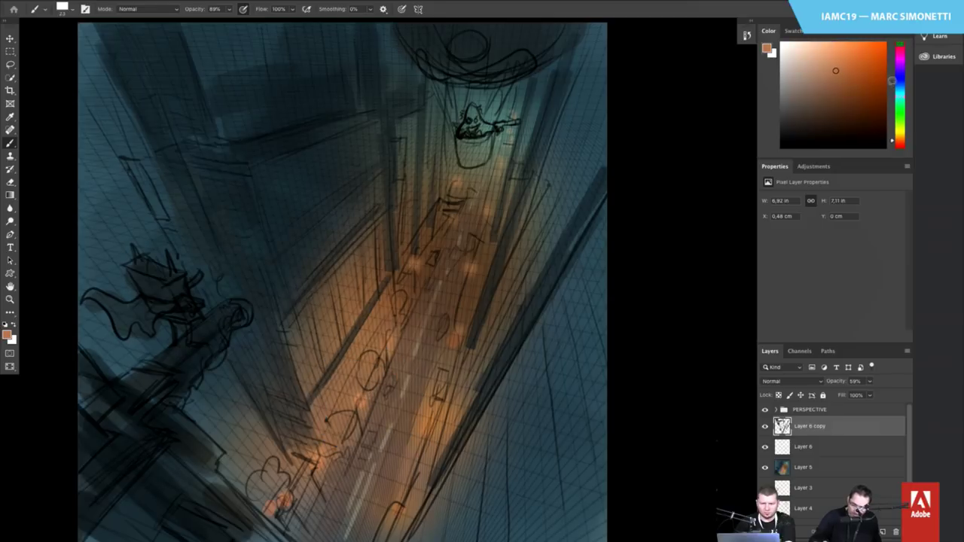
Fill the balloon basket with bright orange and shade it with a darker brown
{"action": "left_click_drag", "start_coordinate": [459, 159], "coordinate": [464, 155]}
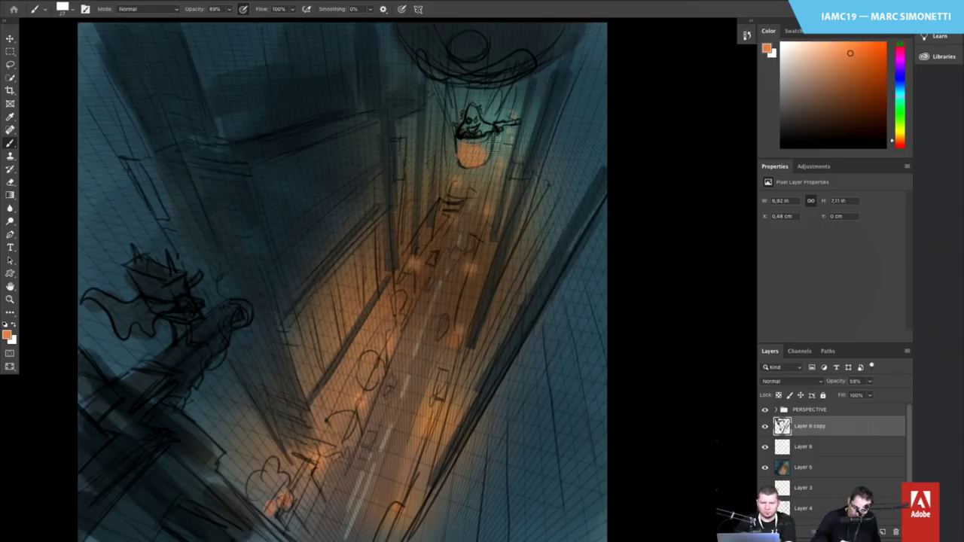
{"action": "left_click", "coordinate": [833, 92]}
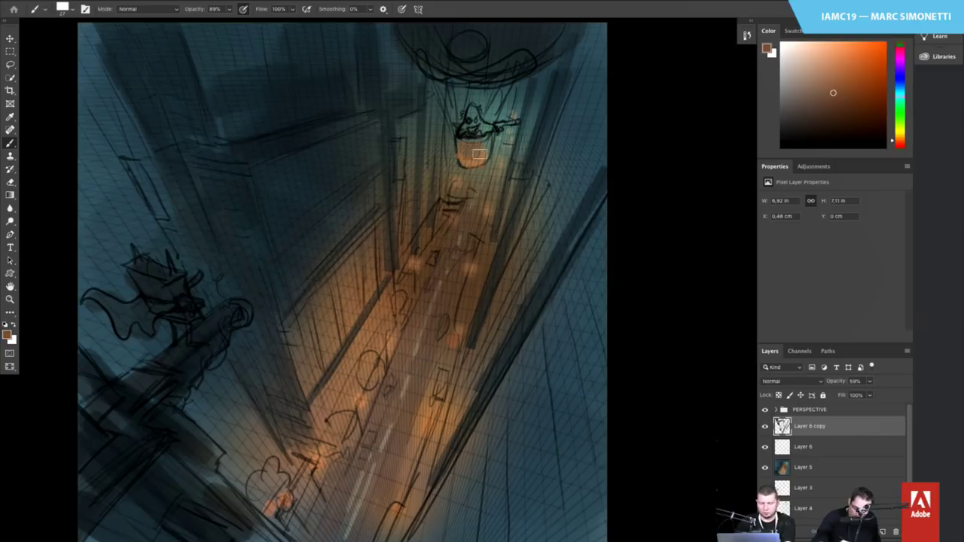
{"action": "mouse_move", "coordinate": [498, 314]}
{"action": "left_mouse_down"}
{"action": "mouse_move", "coordinate": [426, 370]}
{"action": "mouse_move", "coordinate": [496, 297]}
{"action": "left_mouse_up"}
{"action": "left_click_drag", "start_coordinate": [431, 274], "coordinate": [451, 227]}
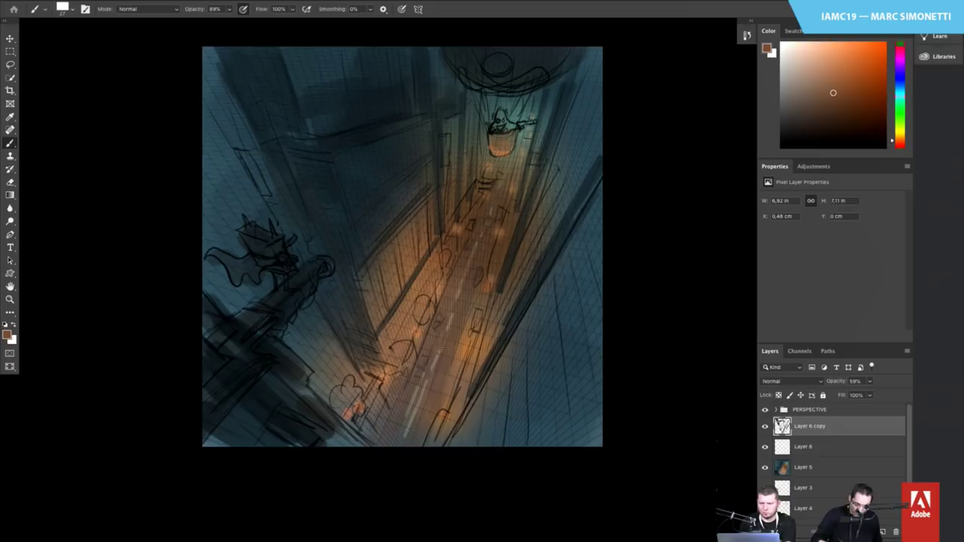
Sample an orange from the street and paint a thin rim light along the underside of the gargoyle, viewed at 200%
{"action": "left_click", "coordinate": [423, 332], "text": "alt"}
{"action": "right_click", "coordinate": [309, 282]}
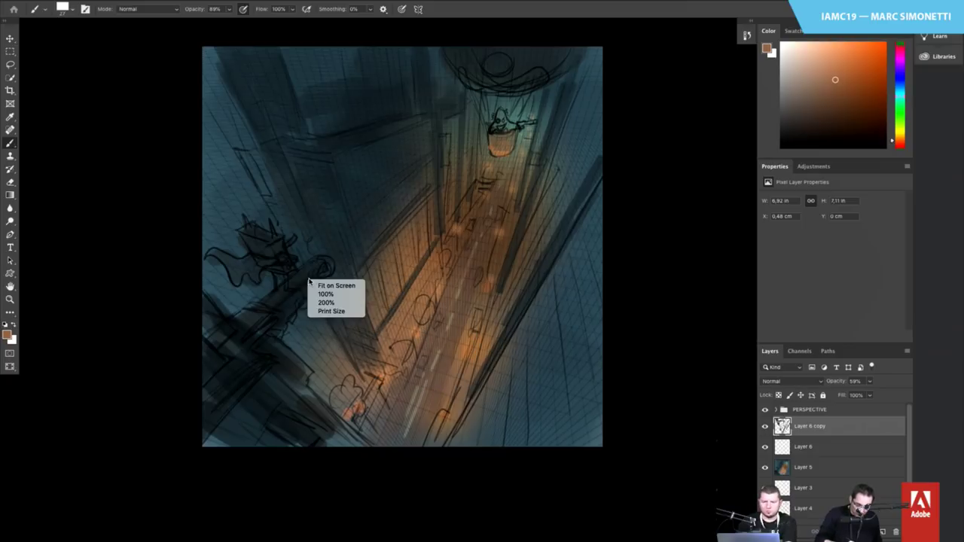
{"action": "left_click", "coordinate": [326, 302]}
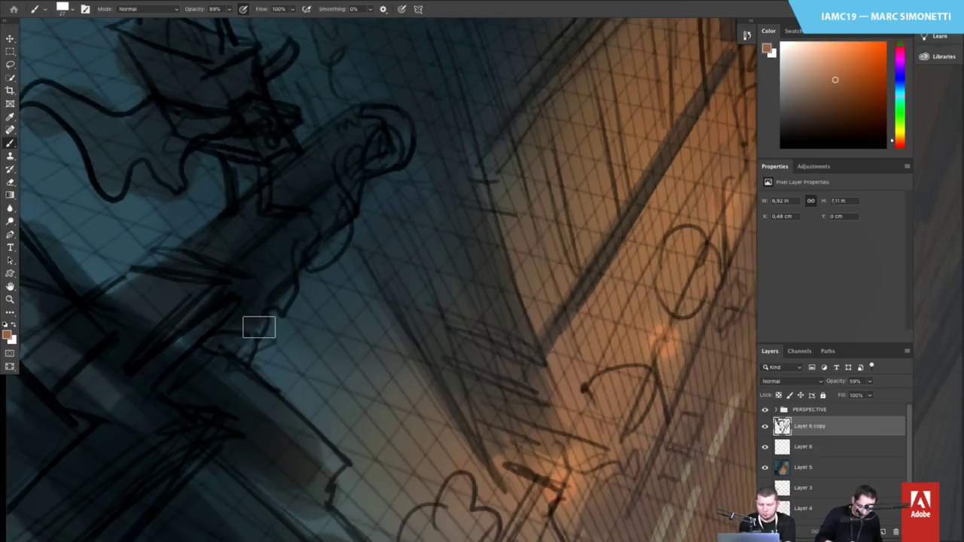
{"action": "left_click_drag", "start_coordinate": [264, 319], "coordinate": [253, 321]}
{"action": "mouse_move", "coordinate": [247, 350]}
{"action": "left_mouse_down"}
{"action": "mouse_move", "coordinate": [263, 305]}
{"action": "mouse_move", "coordinate": [336, 213]}
{"action": "mouse_move", "coordinate": [341, 222]}
{"action": "mouse_move", "coordinate": [399, 125]}
{"action": "left_mouse_up"}
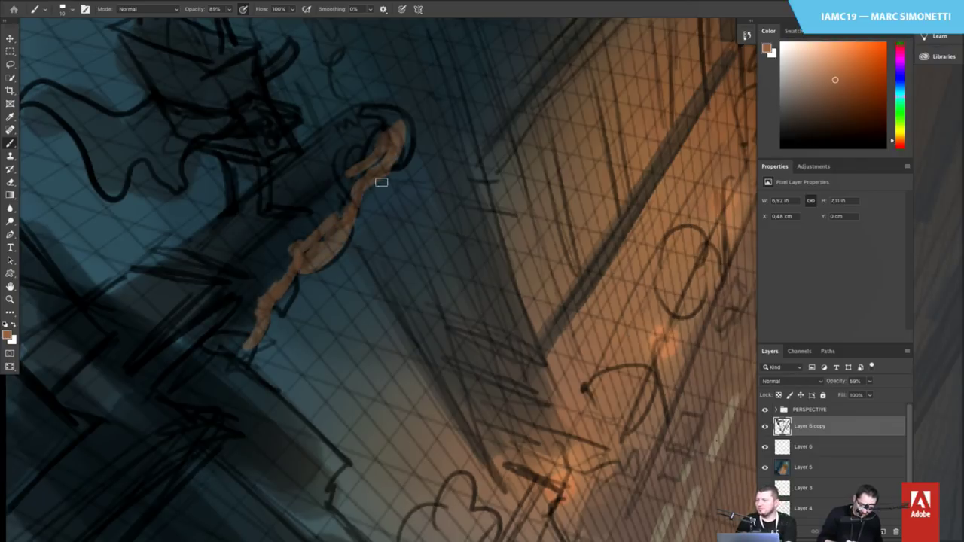
Paint small orange rim-light strokes on the caped figure's pointed ears, front, limbs and inner cape edge with a smaller brush
{"action": "left_click_drag", "start_coordinate": [407, 177], "coordinate": [451, 262]}
{"action": "left_click_drag", "start_coordinate": [313, 161], "coordinate": [324, 152]}
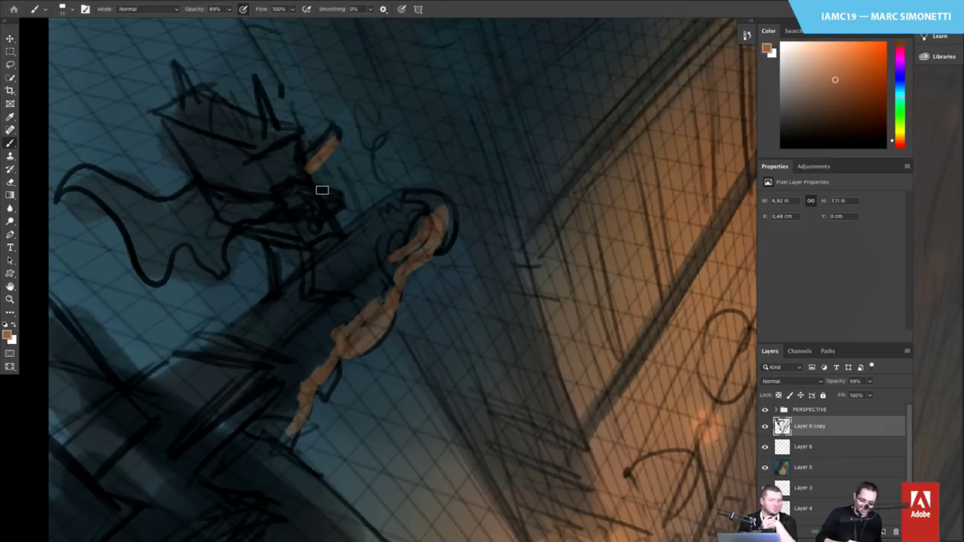
{"action": "right_click", "coordinate": [329, 206], "text": "alt"}
{"action": "mouse_move", "coordinate": [316, 224]}
{"action": "left_mouse_down"}
{"action": "mouse_move", "coordinate": [337, 208]}
{"action": "mouse_move", "coordinate": [297, 127]}
{"action": "left_mouse_up"}
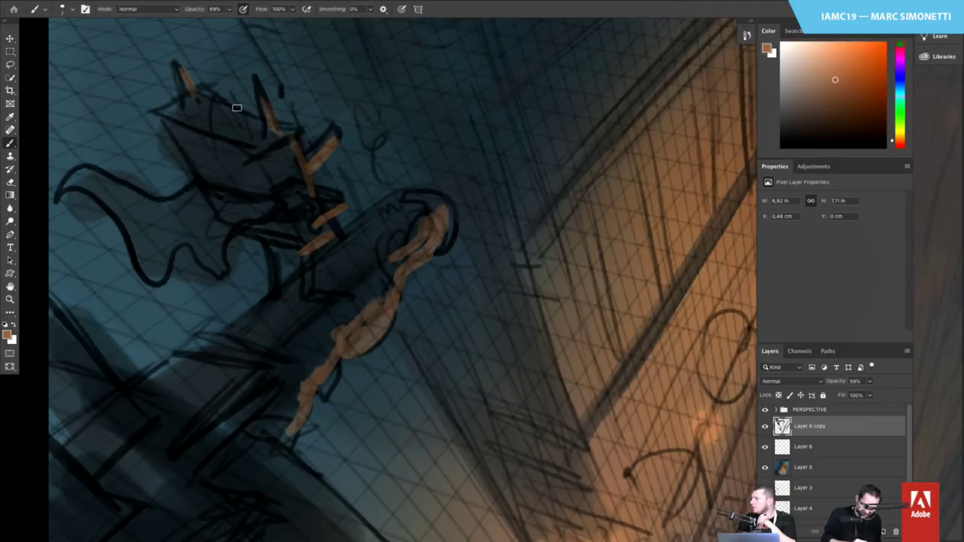
{"action": "left_click_drag", "start_coordinate": [226, 269], "coordinate": [279, 207]}
Choose a dark muted violet and block in the part of the cape nearest the figure's body
{"action": "left_click", "coordinate": [898, 79]}
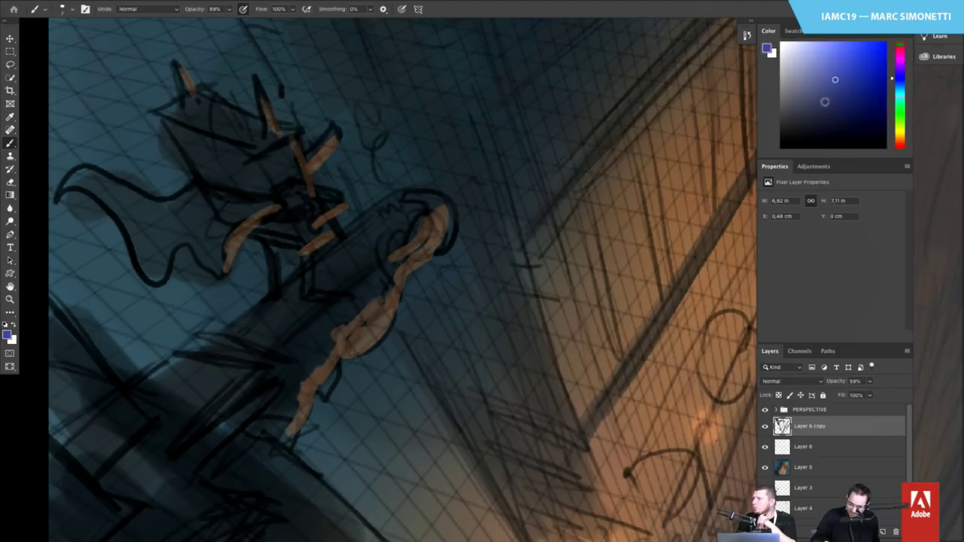
{"action": "left_click", "coordinate": [822, 102]}
{"action": "mouse_move", "coordinate": [204, 238]}
{"action": "left_mouse_down"}
{"action": "mouse_move", "coordinate": [225, 203]}
{"action": "mouse_move", "coordinate": [197, 216]}
{"action": "mouse_move", "coordinate": [208, 209]}
{"action": "mouse_move", "coordinate": [211, 228]}
{"action": "left_mouse_up"}
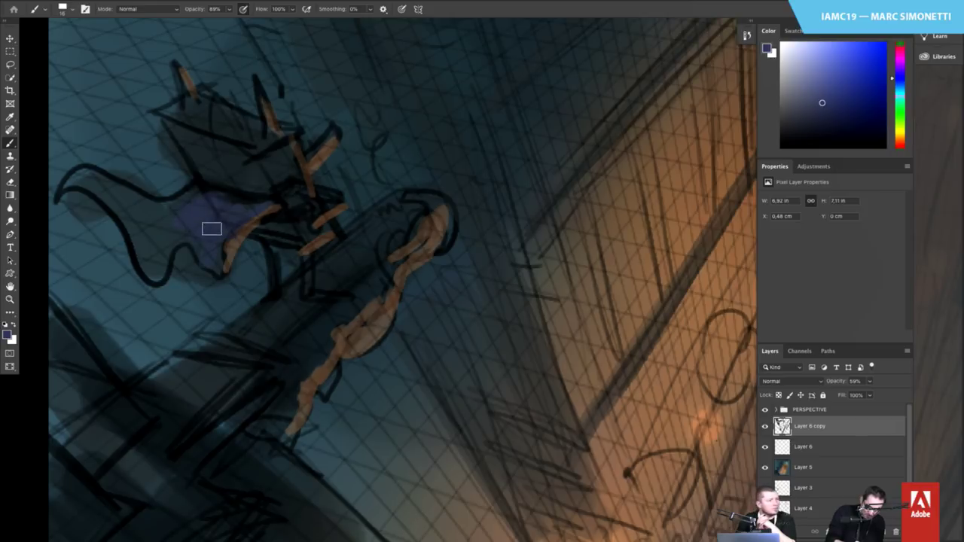
Darken the trailing part of the cape and soften its black outline with blues sampled from the surrounding background
{"action": "left_click", "coordinate": [113, 237], "text": "alt"}
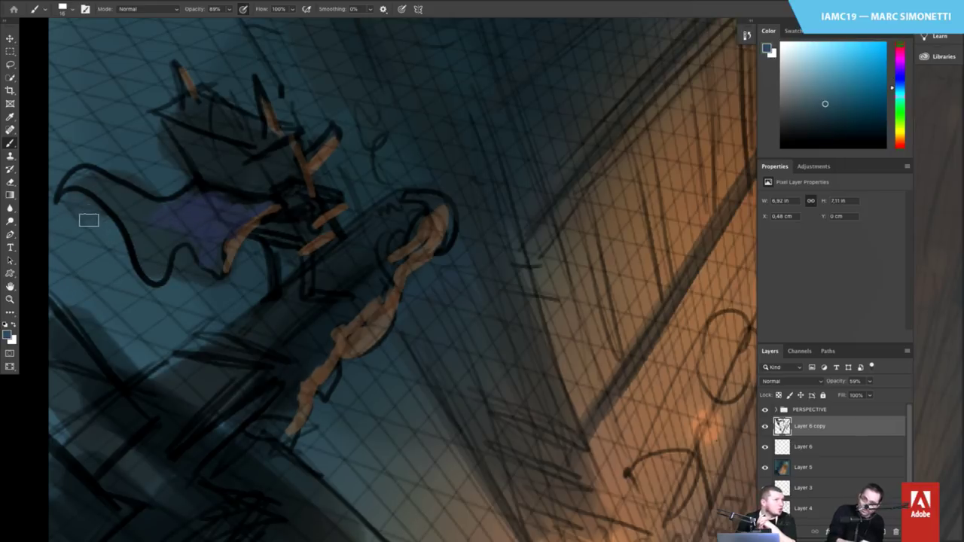
{"action": "mouse_move", "coordinate": [318, 317]}
{"action": "left_mouse_down"}
{"action": "mouse_move", "coordinate": [387, 329]}
{"action": "mouse_move", "coordinate": [395, 318]}
{"action": "left_mouse_up"}
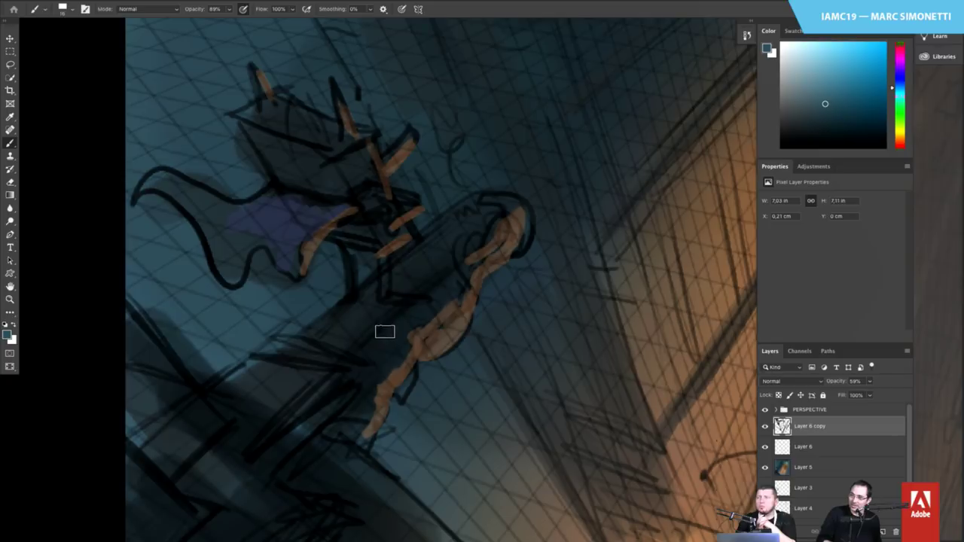
{"action": "left_click", "coordinate": [303, 204], "text": "alt"}
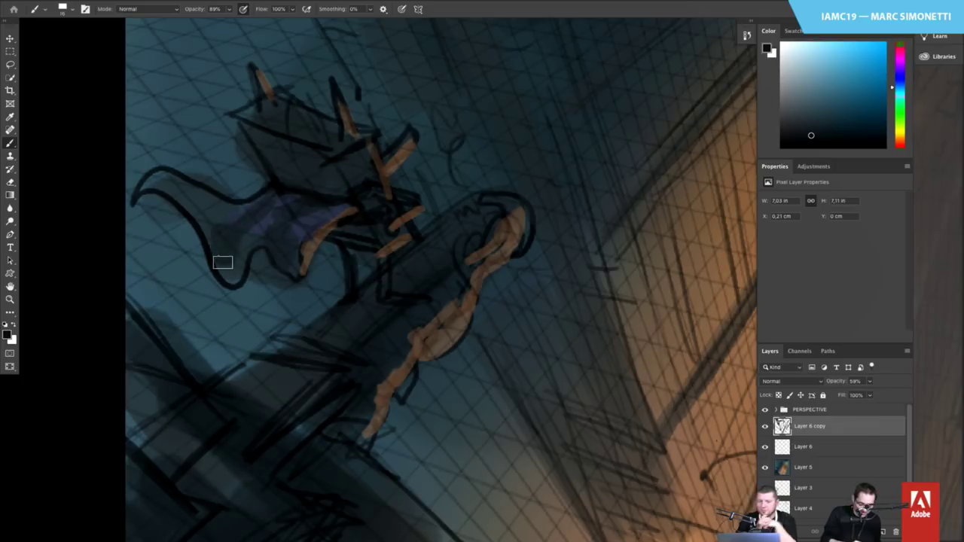
{"action": "left_click", "coordinate": [224, 156], "text": "alt"}
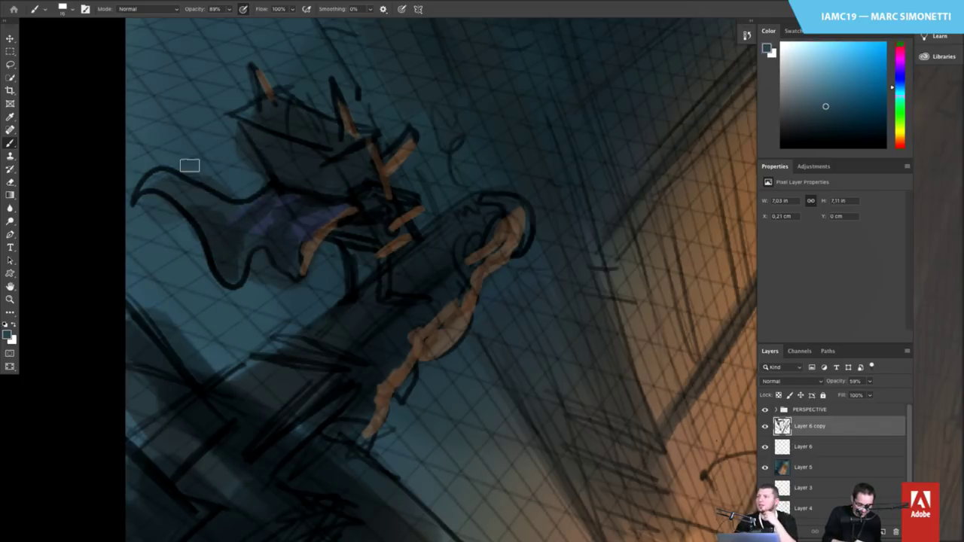
{"action": "left_click", "coordinate": [185, 241], "text": "alt"}
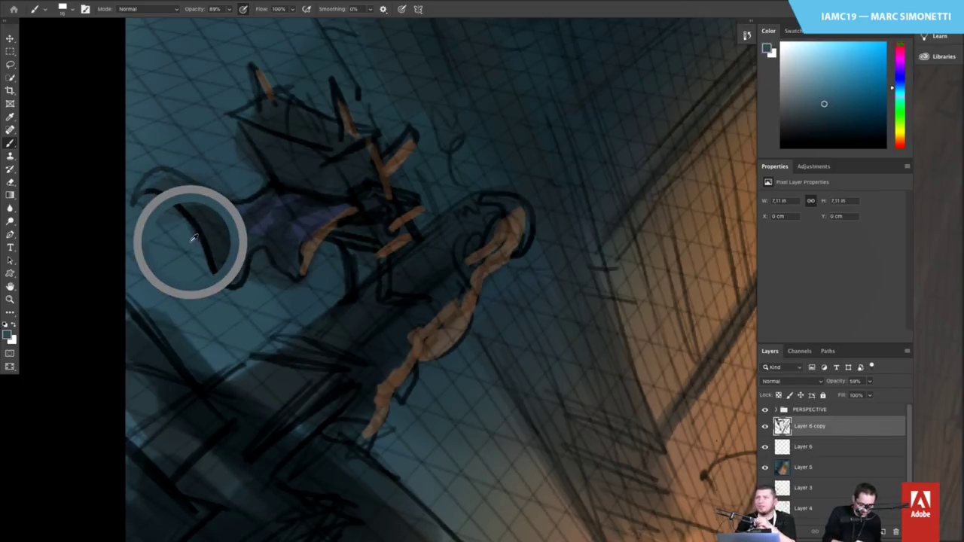
{"action": "left_click_drag", "start_coordinate": [444, 317], "coordinate": [426, 327]}
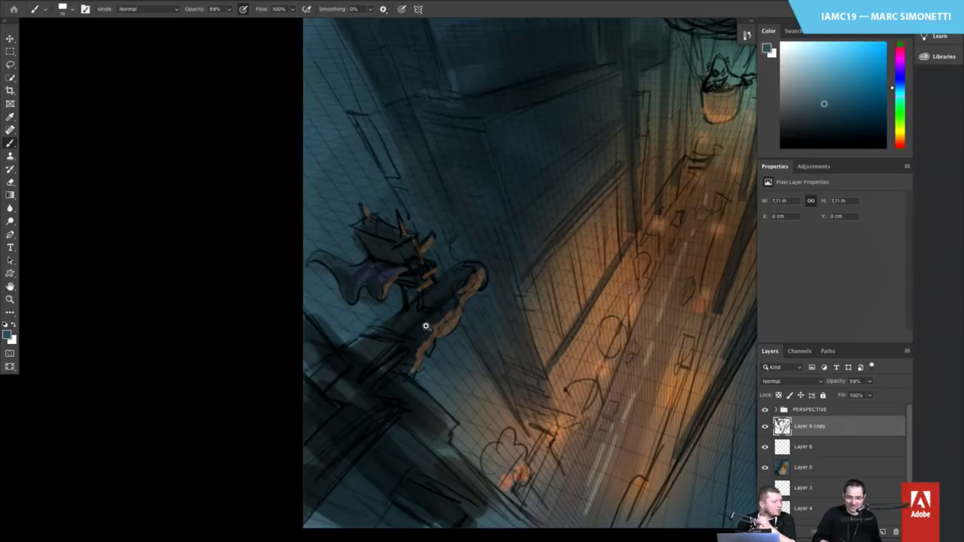
Sample dark tones from the cape and linework to refine the cape folds and darken the gargoyle beneath the figure
{"action": "mouse_move", "coordinate": [465, 292]}
{"action": "left_mouse_down"}
{"action": "mouse_move", "coordinate": [542, 196]}
{"action": "mouse_move", "coordinate": [517, 218]}
{"action": "mouse_move", "coordinate": [601, 198]}
{"action": "left_mouse_up"}
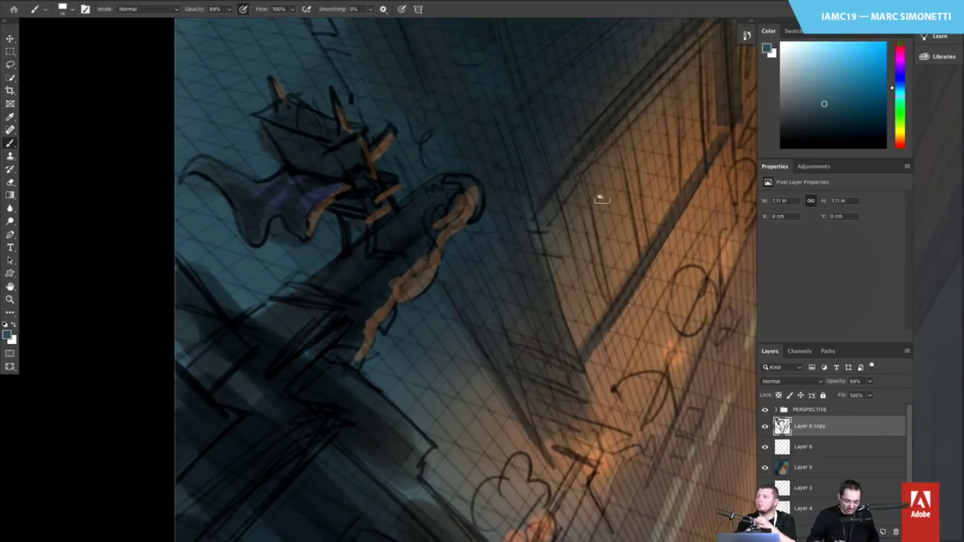
{"action": "left_click", "coordinate": [318, 188], "text": "alt"}
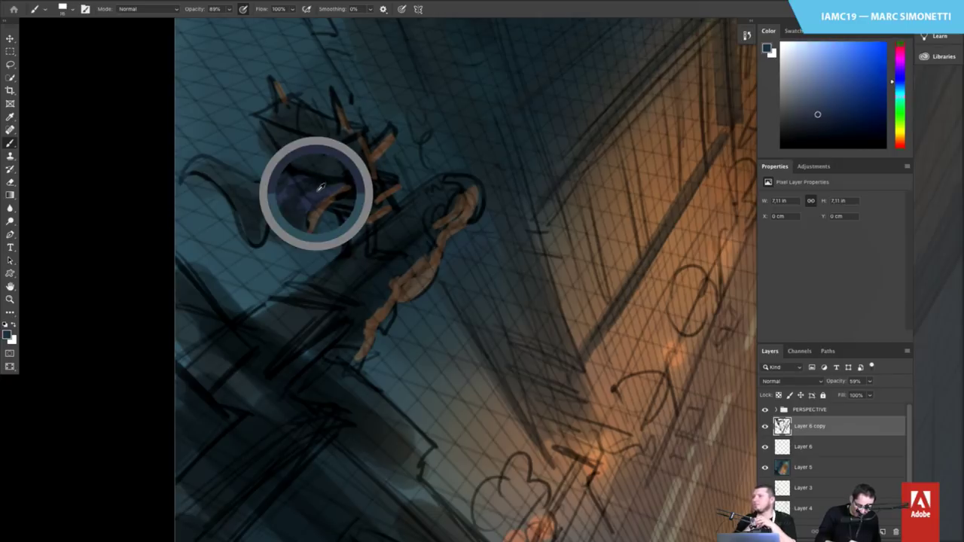
{"action": "left_click", "coordinate": [276, 253], "text": "alt"}
{"action": "left_click", "coordinate": [304, 213], "text": "alt"}
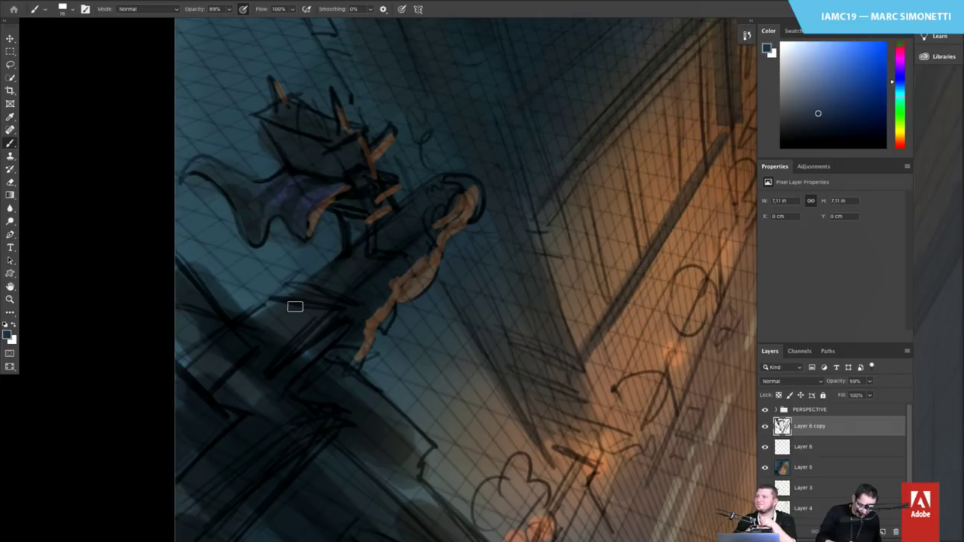
{"action": "left_click", "coordinate": [345, 264], "text": "alt"}
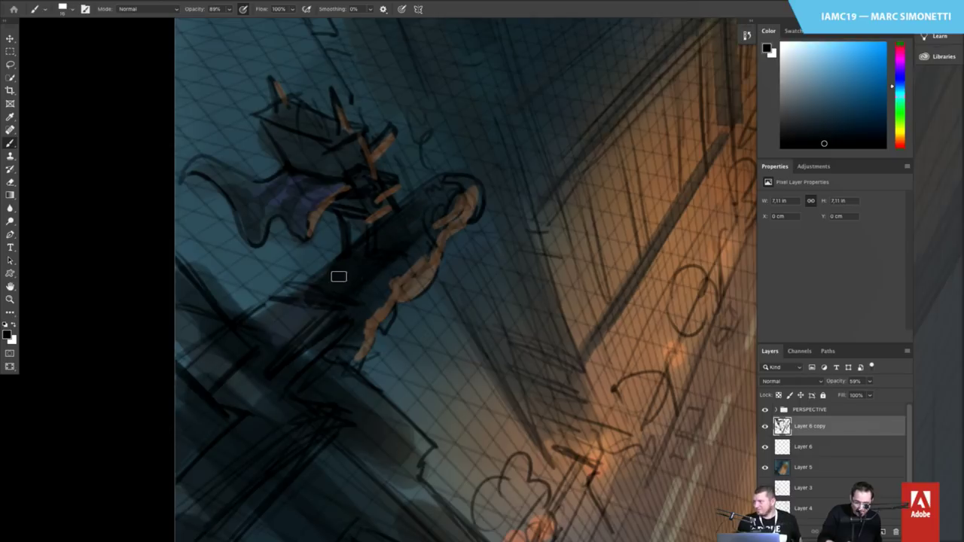
Choose a muted orange-brown and paint a patch over the caped figure's face
{"action": "left_click", "coordinate": [898, 138]}
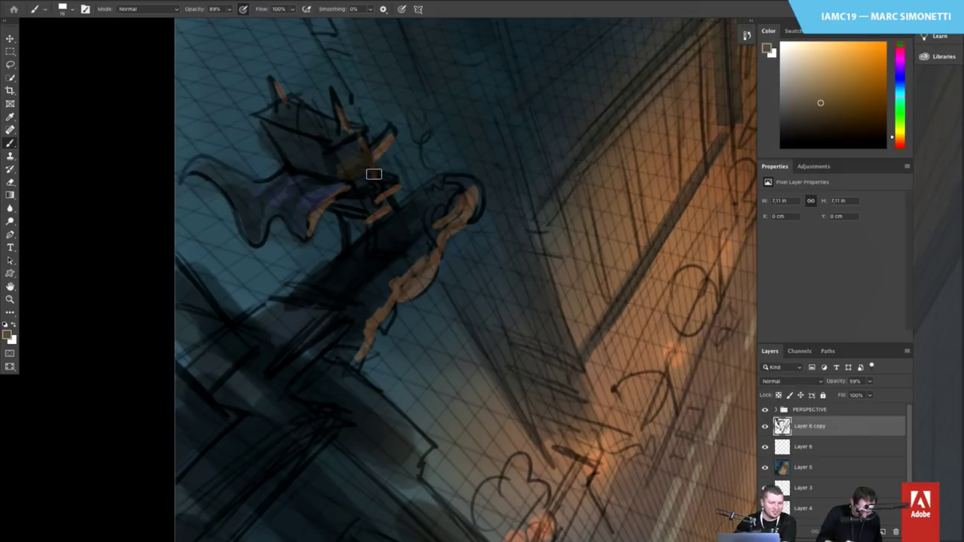
{"action": "mouse_move", "coordinate": [378, 153]}
{"action": "left_mouse_down"}
{"action": "mouse_move", "coordinate": [452, 87]}
{"action": "mouse_move", "coordinate": [412, 127]}
{"action": "mouse_move", "coordinate": [452, 193]}
{"action": "mouse_move", "coordinate": [422, 173]}
{"action": "left_mouse_up"}
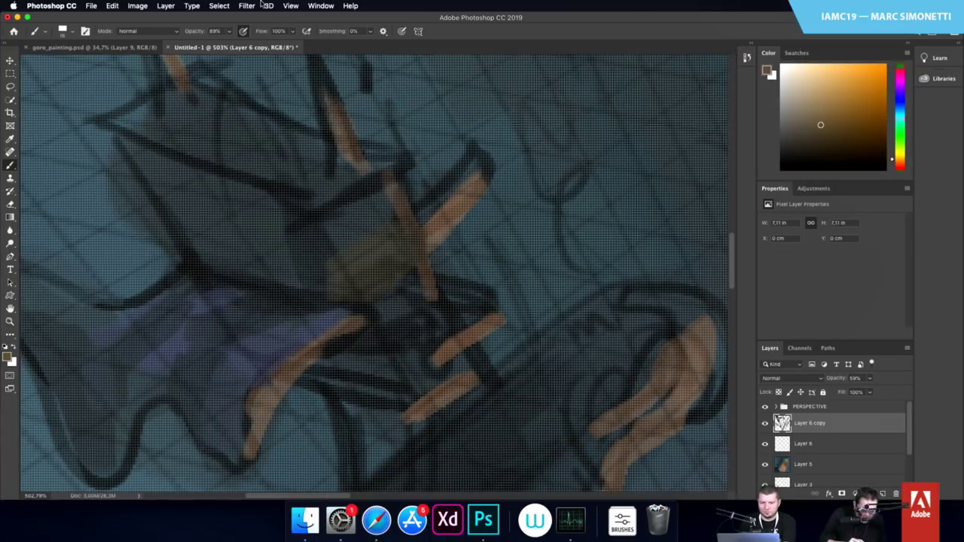
Turn off the pixel grid and hide the PERSPECTIVE layer group
{"action": "left_click", "coordinate": [320, 5]}
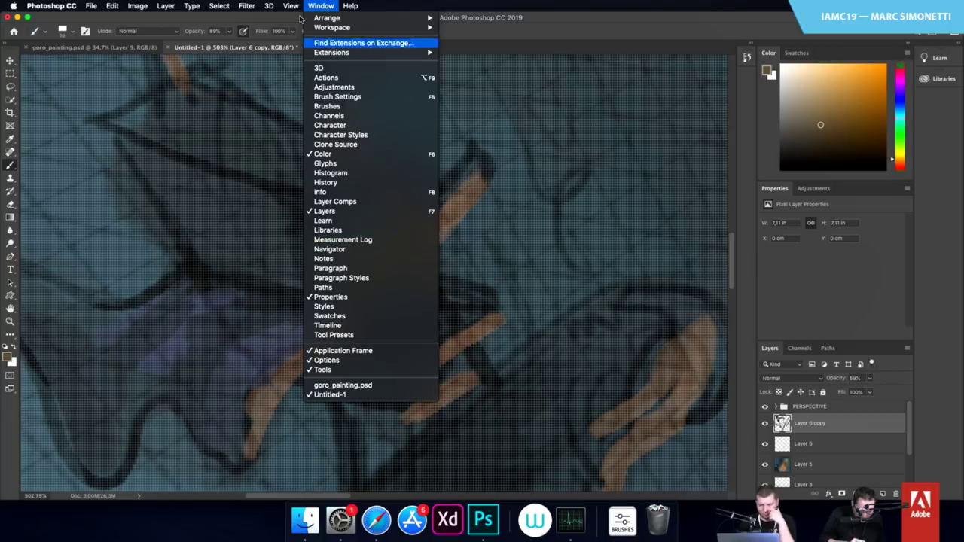
{"action": "mouse_move", "coordinate": [295, 5]}
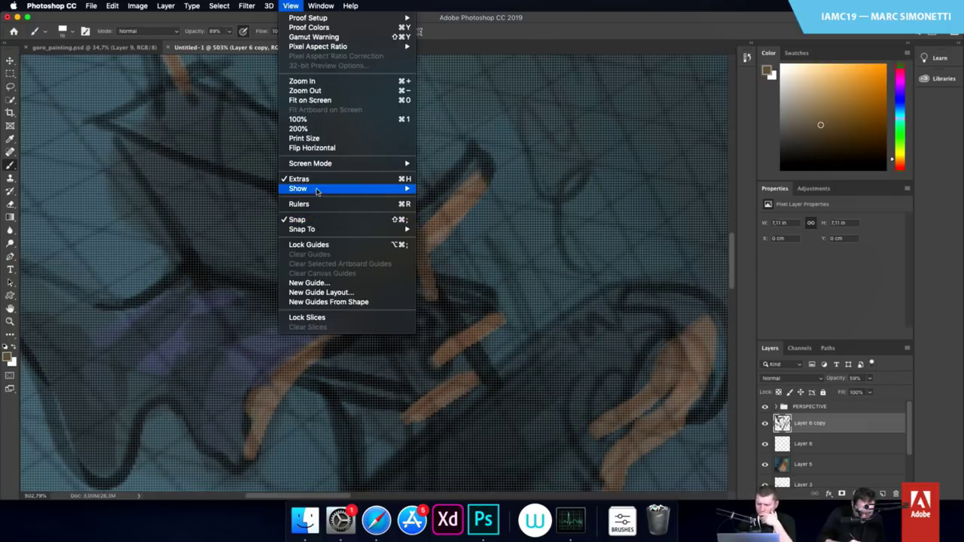
{"action": "mouse_move", "coordinate": [320, 193]}
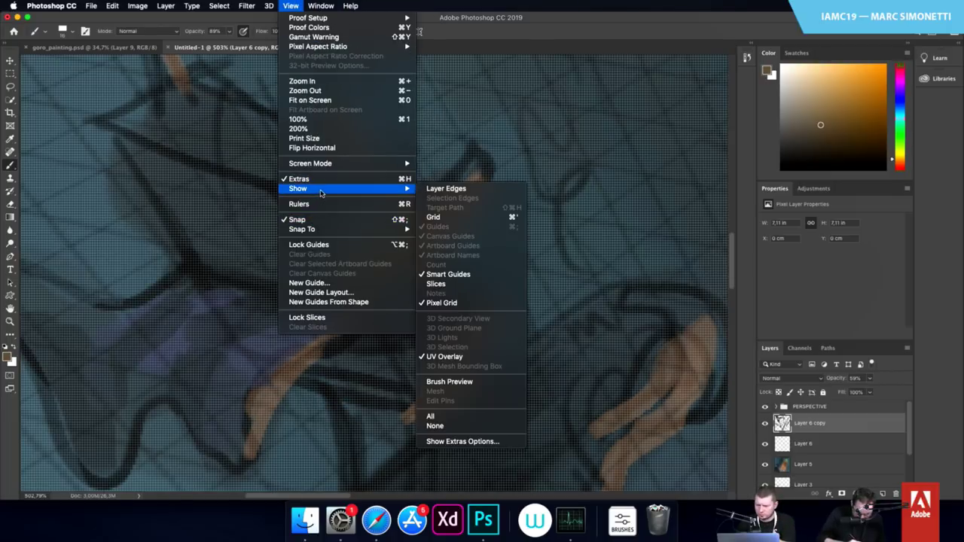
{"action": "left_click", "coordinate": [444, 302]}
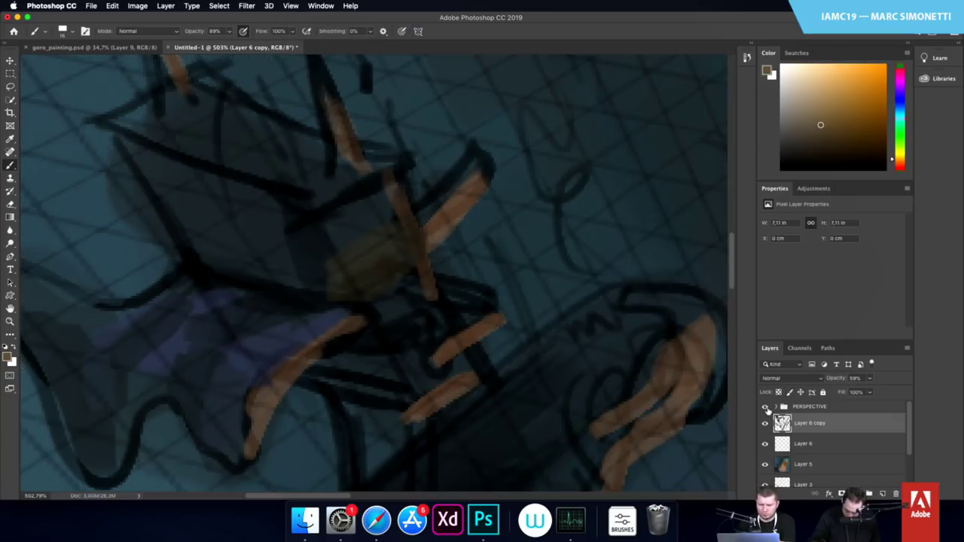
{"action": "left_click", "coordinate": [765, 406]}
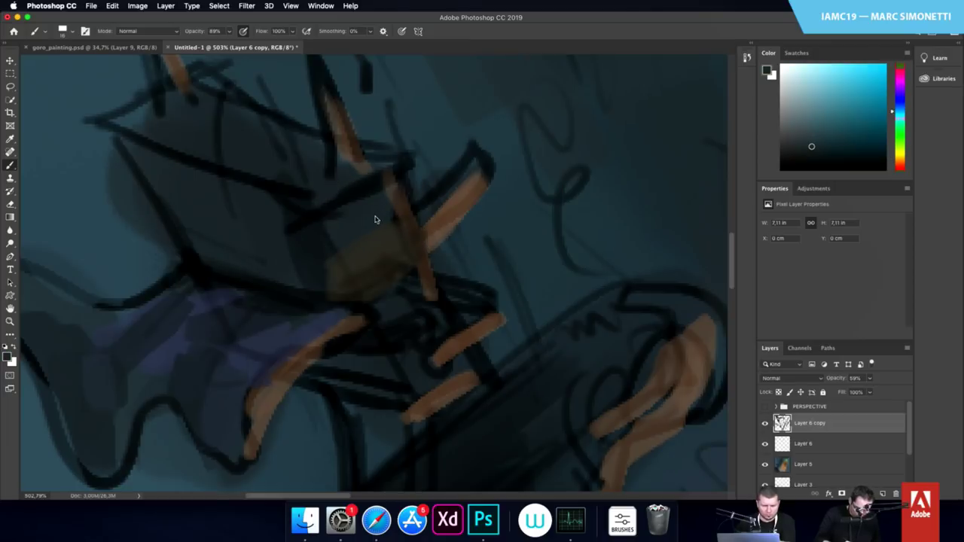
Cover the orange streak above the figure's face with dark teal and warm the face patch with orange-brown strokes
{"action": "left_click_drag", "start_coordinate": [365, 210], "coordinate": [396, 197]}
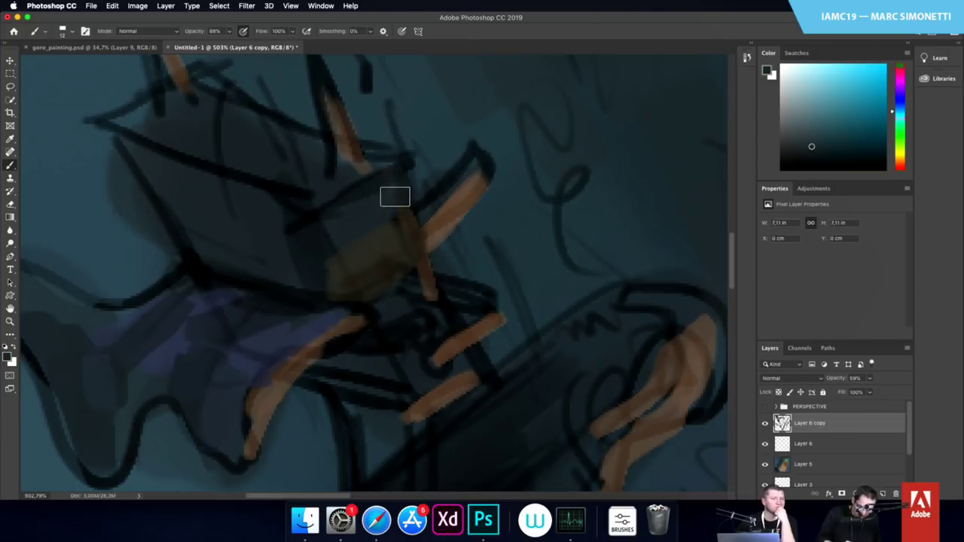
{"action": "left_click", "coordinate": [369, 258], "text": "alt"}
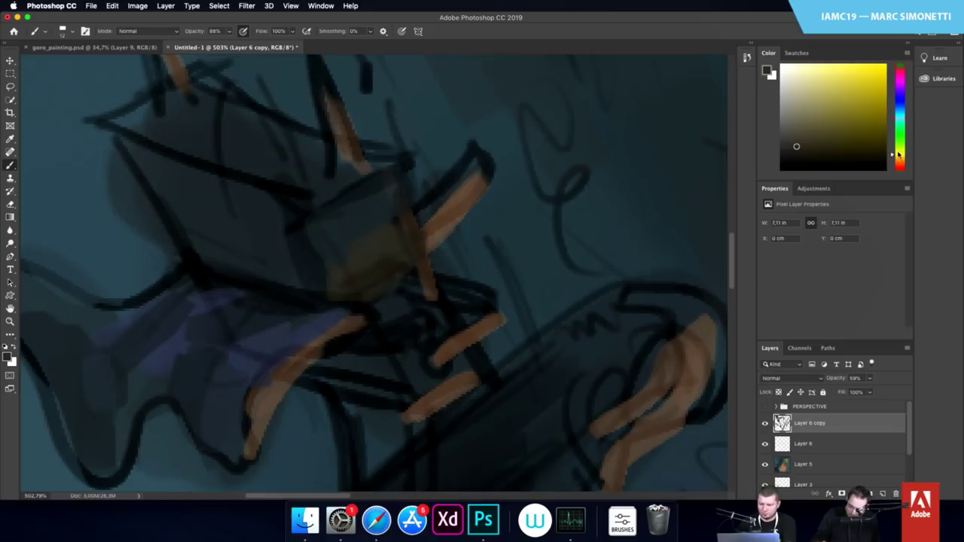
{"action": "left_click_drag", "start_coordinate": [897, 155], "coordinate": [897, 162]}
{"action": "left_click", "coordinate": [809, 128]}
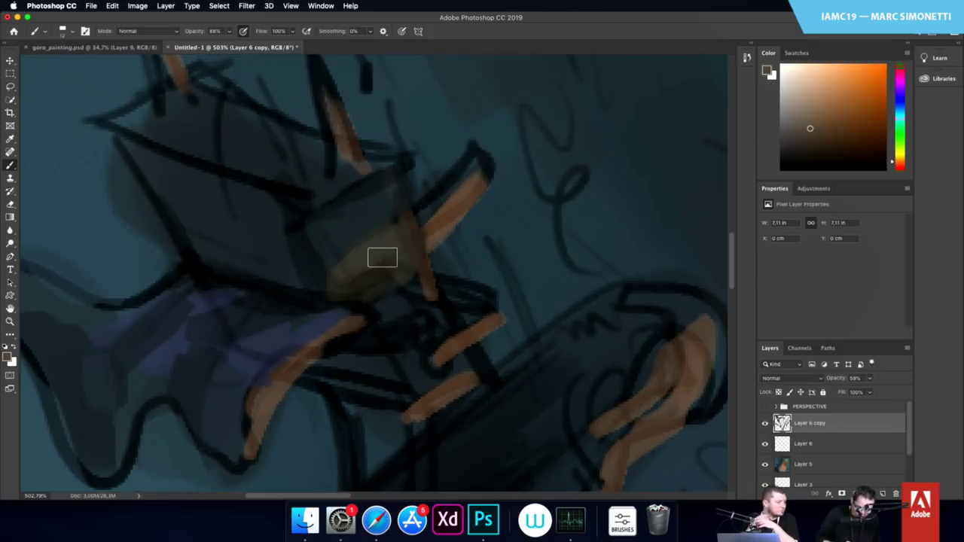
{"action": "left_click_drag", "start_coordinate": [375, 282], "coordinate": [368, 297]}
{"action": "mouse_move", "coordinate": [396, 253]}
{"action": "left_mouse_down"}
{"action": "mouse_move", "coordinate": [400, 269]}
{"action": "mouse_move", "coordinate": [372, 260]}
{"action": "left_mouse_up"}
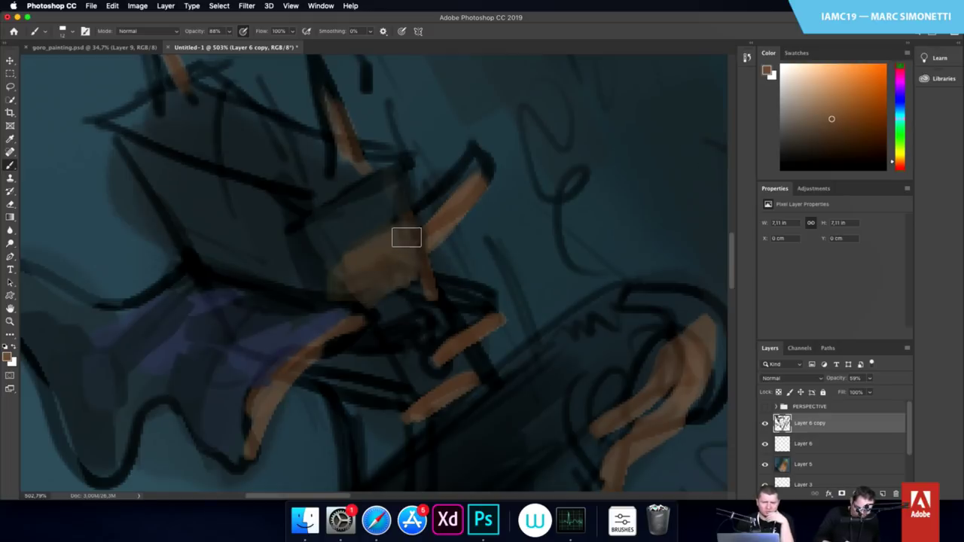
Sample tones from the painted face and add a lighter orange area with a darker brown mark in its middle
{"action": "left_click_drag", "start_coordinate": [439, 214], "coordinate": [434, 214]}
{"action": "left_click", "coordinate": [399, 250], "text": "alt"}
{"action": "left_click_drag", "start_coordinate": [386, 250], "coordinate": [388, 269]}
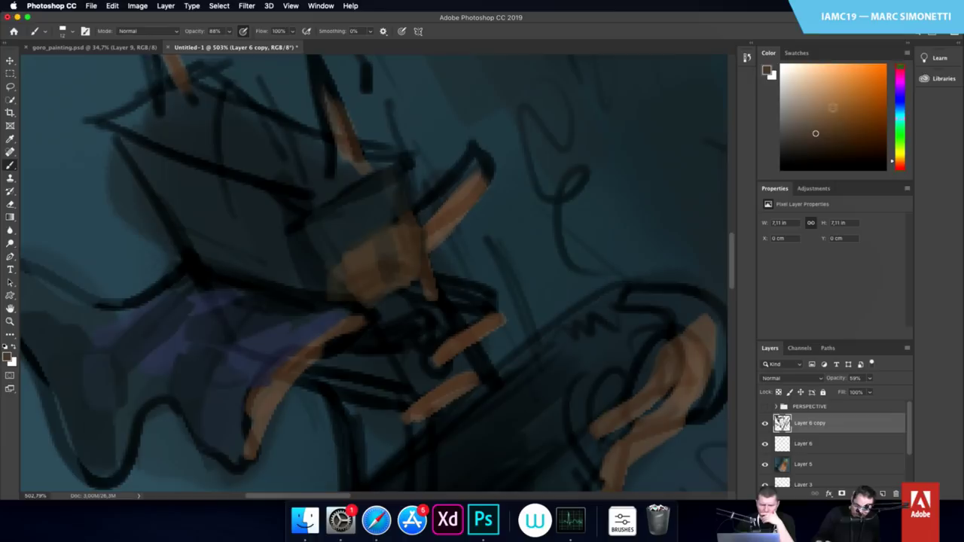
Paint dark brown and dark blue along the upper side of the pointed shape beside the face, narrowing its orange edge
{"action": "left_click", "coordinate": [822, 144]}
{"action": "left_click_drag", "start_coordinate": [432, 211], "coordinate": [429, 212]}
{"action": "left_click_drag", "start_coordinate": [426, 216], "coordinate": [486, 161]}
{"action": "left_click", "coordinate": [476, 142], "text": "alt"}
{"action": "left_click", "coordinate": [462, 143], "text": "alt"}
{"action": "left_click_drag", "start_coordinate": [422, 188], "coordinate": [482, 138]}
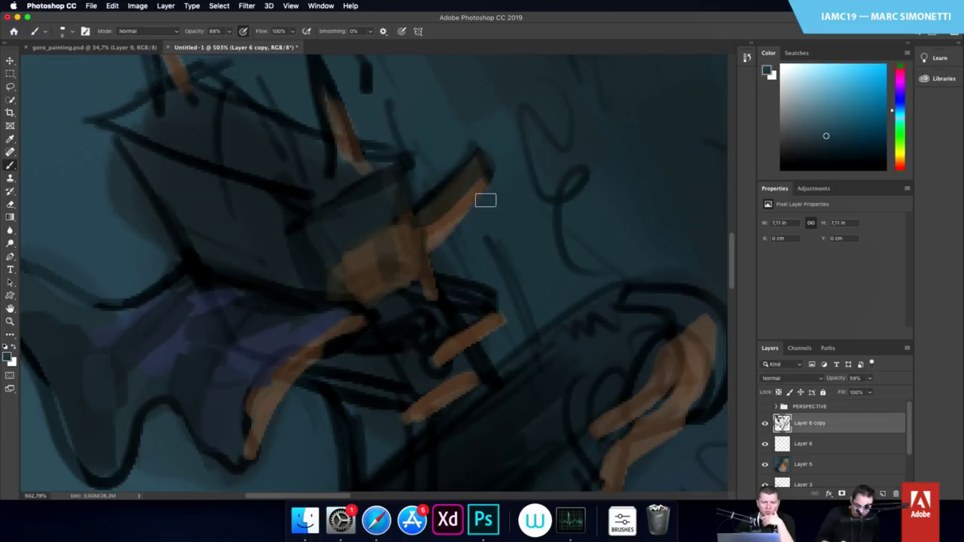
Sample the light orange-brown from the face and repaint the lit lower face with it
{"action": "left_click", "coordinate": [399, 242], "text": "alt"}
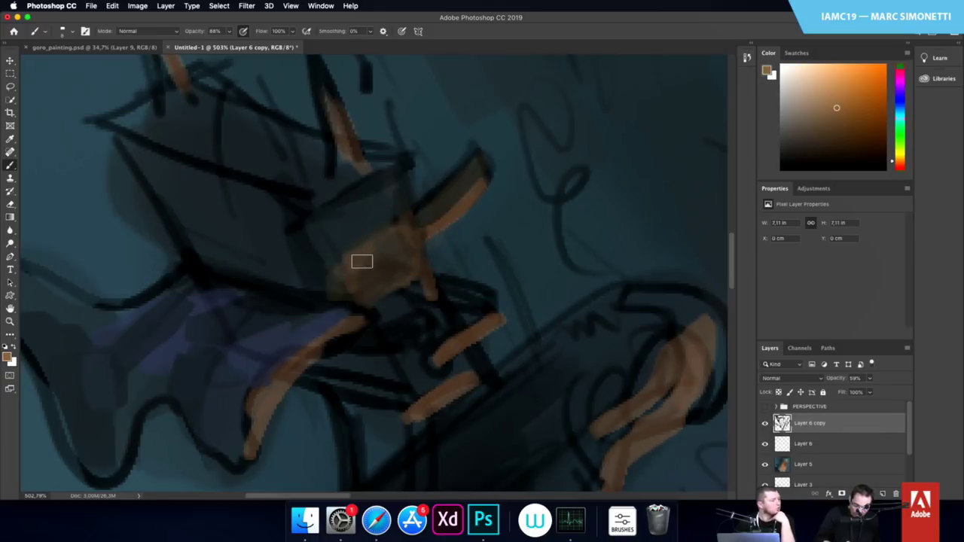
{"action": "mouse_move", "coordinate": [361, 261]}
{"action": "left_mouse_down"}
{"action": "mouse_move", "coordinate": [405, 229]}
{"action": "mouse_move", "coordinate": [363, 286]}
{"action": "mouse_move", "coordinate": [358, 278]}
{"action": "mouse_move", "coordinate": [408, 270]}
{"action": "left_mouse_up"}
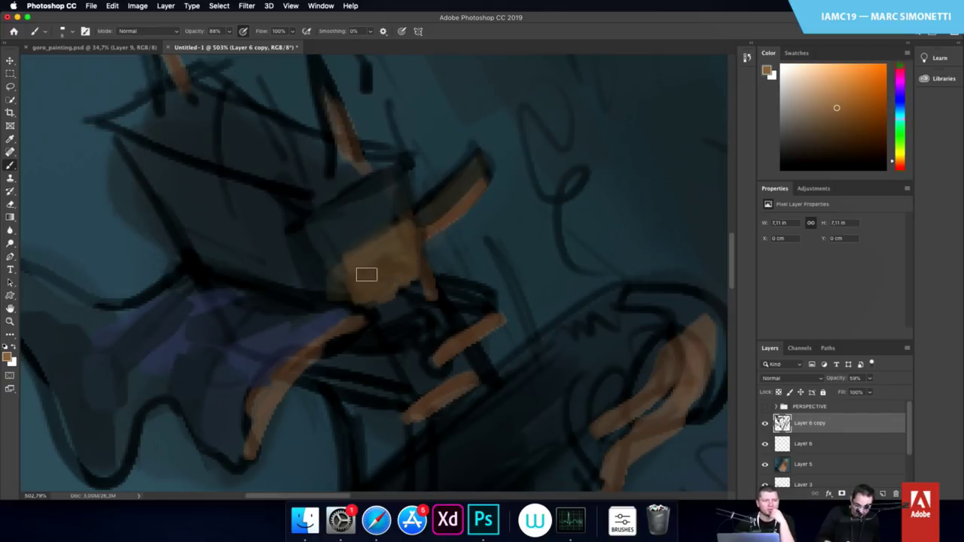
Repaint the pointed shape's lower edge and the upper orange strip below the face in brighter orange
{"action": "left_click_drag", "start_coordinate": [427, 213], "coordinate": [479, 183]}
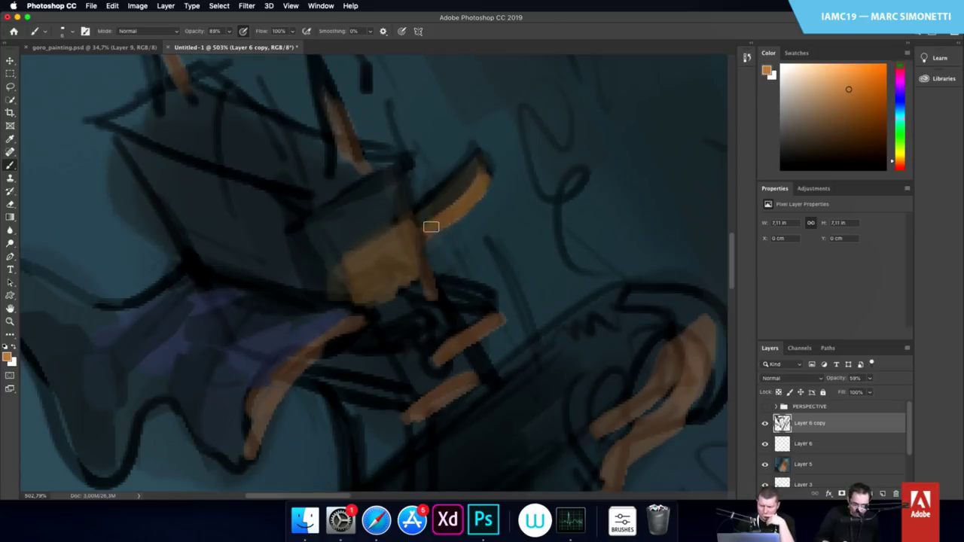
{"action": "left_click_drag", "start_coordinate": [459, 346], "coordinate": [481, 337]}
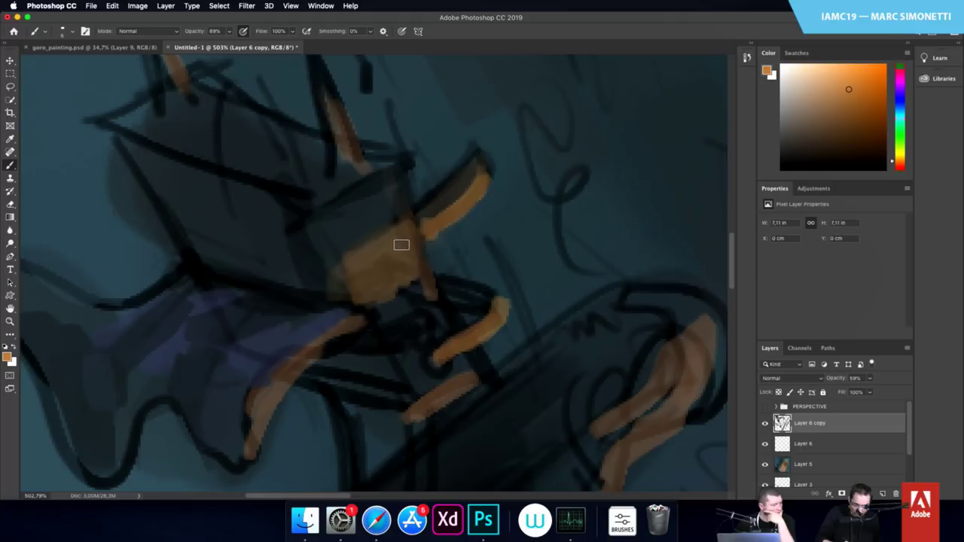
Sample near-black and dark teal tones, and paint the shadow below the face over the collar and shoulder lines
{"action": "left_click", "coordinate": [407, 293], "text": "alt"}
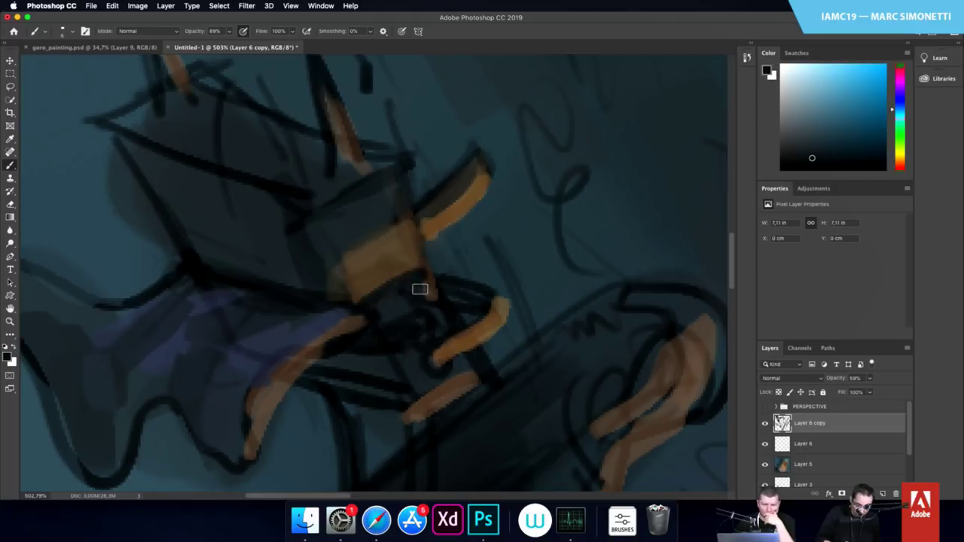
{"action": "mouse_move", "coordinate": [534, 301]}
{"action": "left_mouse_down"}
{"action": "mouse_move", "coordinate": [456, 334]}
{"action": "mouse_move", "coordinate": [550, 298]}
{"action": "left_mouse_up"}
{"action": "mouse_move", "coordinate": [391, 277]}
{"action": "left_mouse_down"}
{"action": "mouse_move", "coordinate": [457, 298]}
{"action": "mouse_move", "coordinate": [376, 298]}
{"action": "mouse_move", "coordinate": [476, 303]}
{"action": "left_mouse_up"}
{"action": "left_click_drag", "start_coordinate": [376, 300], "coordinate": [478, 303]}
{"action": "left_click", "coordinate": [471, 259], "text": "alt"}
{"action": "mouse_move", "coordinate": [392, 276]}
{"action": "left_mouse_down"}
{"action": "mouse_move", "coordinate": [476, 305]}
{"action": "mouse_move", "coordinate": [394, 279]}
{"action": "mouse_move", "coordinate": [359, 333]}
{"action": "mouse_move", "coordinate": [399, 331]}
{"action": "left_mouse_up"}
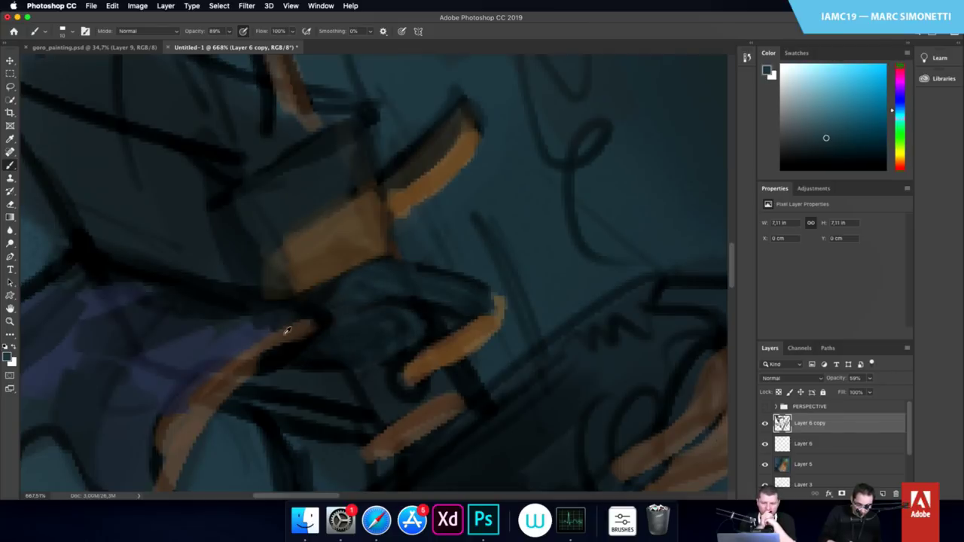
Sample dark teal from the shoulder and paint it over the upper cape, thinning the upper end of its orange rim
{"action": "left_click", "coordinate": [343, 290], "text": "alt"}
{"action": "mouse_move", "coordinate": [287, 315]}
{"action": "left_mouse_down"}
{"action": "mouse_move", "coordinate": [295, 319]}
{"action": "mouse_move", "coordinate": [227, 332]}
{"action": "left_mouse_up"}
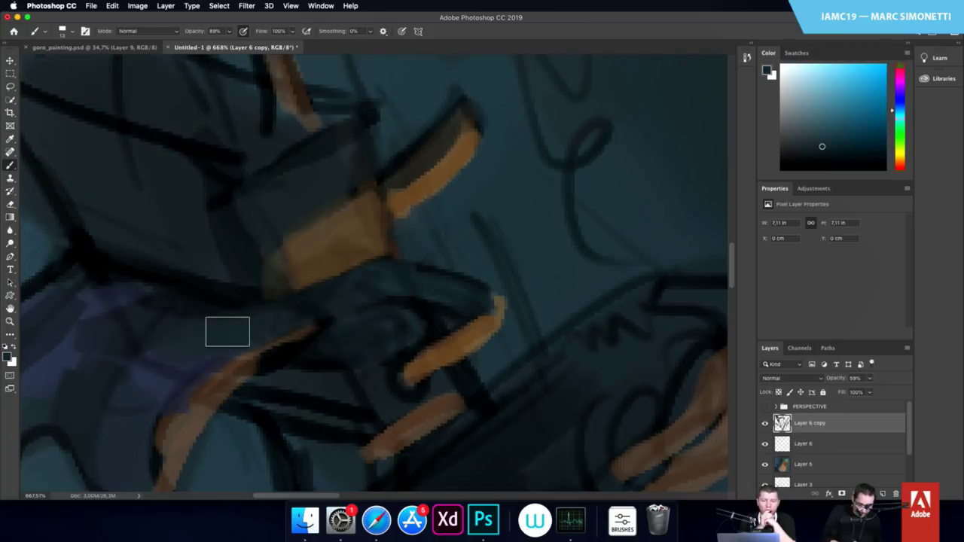
{"action": "left_click_drag", "start_coordinate": [403, 287], "coordinate": [538, 261]}
Sample a near-black teal and darken the shadowed side of the figure's head
{"action": "left_click_drag", "start_coordinate": [369, 219], "coordinate": [340, 185]}
{"action": "left_click", "coordinate": [341, 160], "text": "alt"}
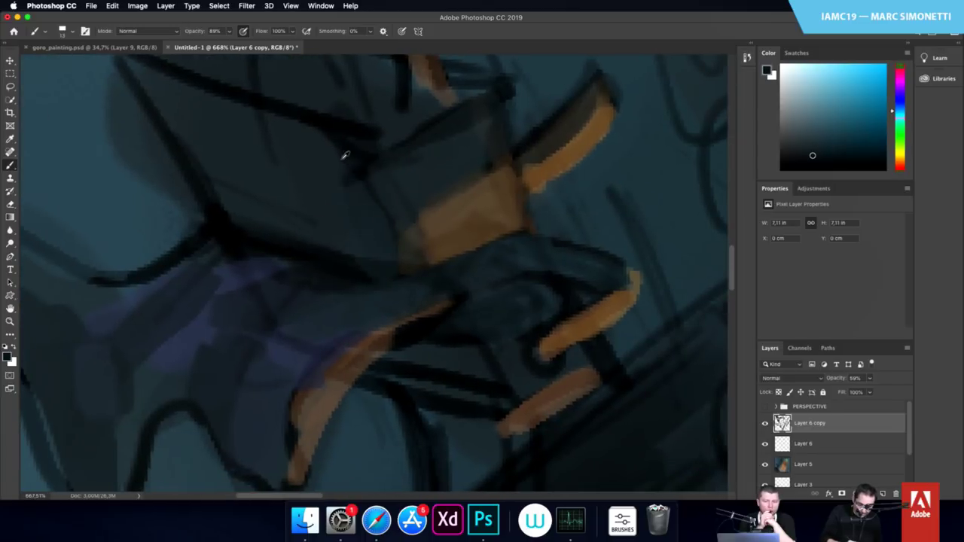
{"action": "mouse_move", "coordinate": [381, 257]}
{"action": "left_mouse_down"}
{"action": "mouse_move", "coordinate": [324, 159]}
{"action": "mouse_move", "coordinate": [329, 204]}
{"action": "left_mouse_up"}
{"action": "scroll", "coordinate": [392, 290], "scroll_direction": "up", "scroll_amount": 5}
{"action": "scroll", "coordinate": [391, 291], "scroll_direction": "left", "scroll_amount": 5}
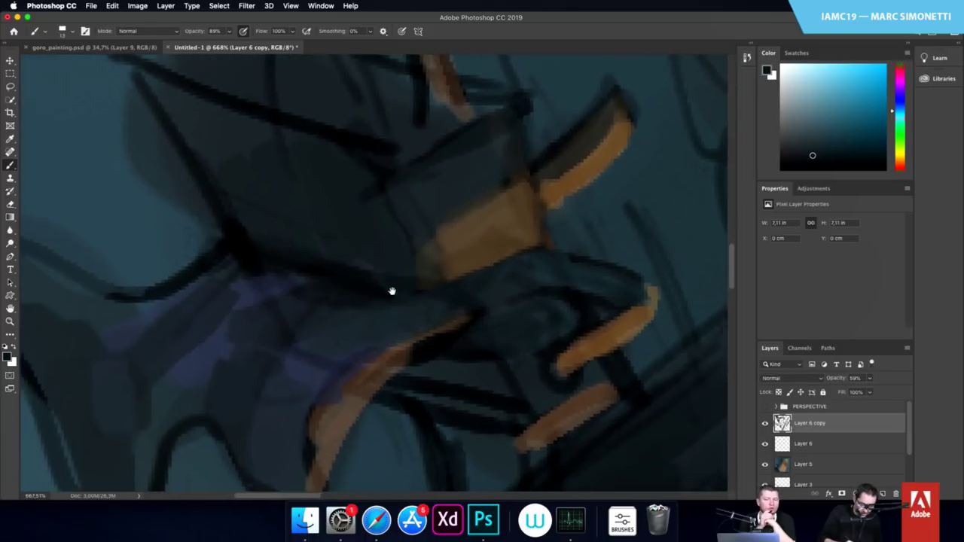
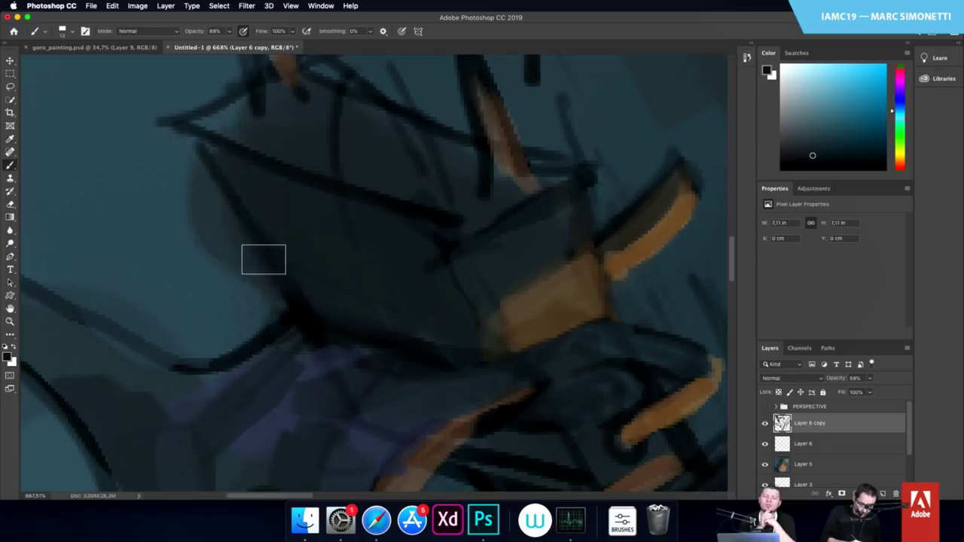
Sample the background blue and paint out the dark smudge behind the back edge of the head
{"action": "left_click", "coordinate": [159, 181], "text": "alt"}
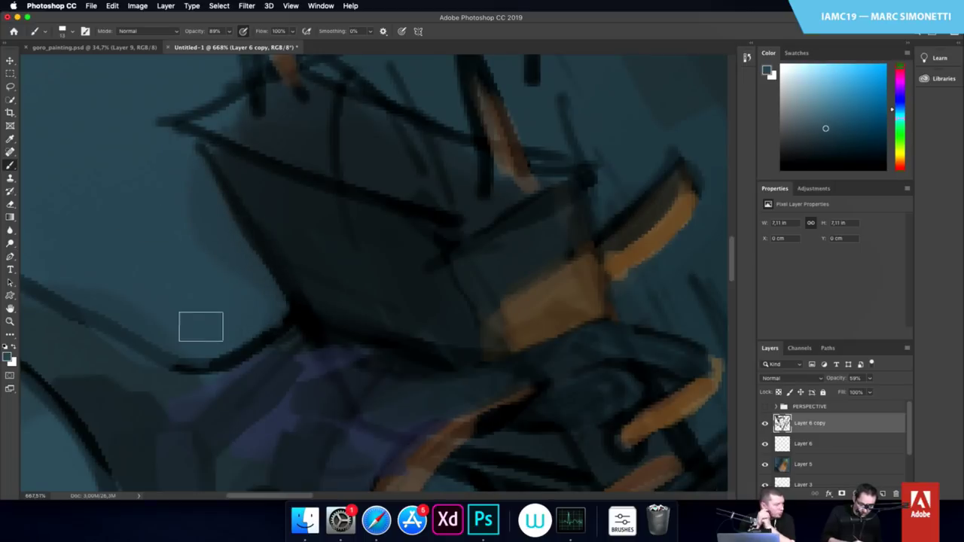
{"action": "scroll", "coordinate": [323, 299], "scroll_direction": "up", "scroll_amount": 3}
{"action": "scroll", "coordinate": [323, 299], "scroll_direction": "left", "scroll_amount": 2}
Darken the cape where it meets the head, and paint near-black over both horns, narrowing the orange edge of the one nearer the face
{"action": "left_click", "coordinate": [332, 413], "text": "alt"}
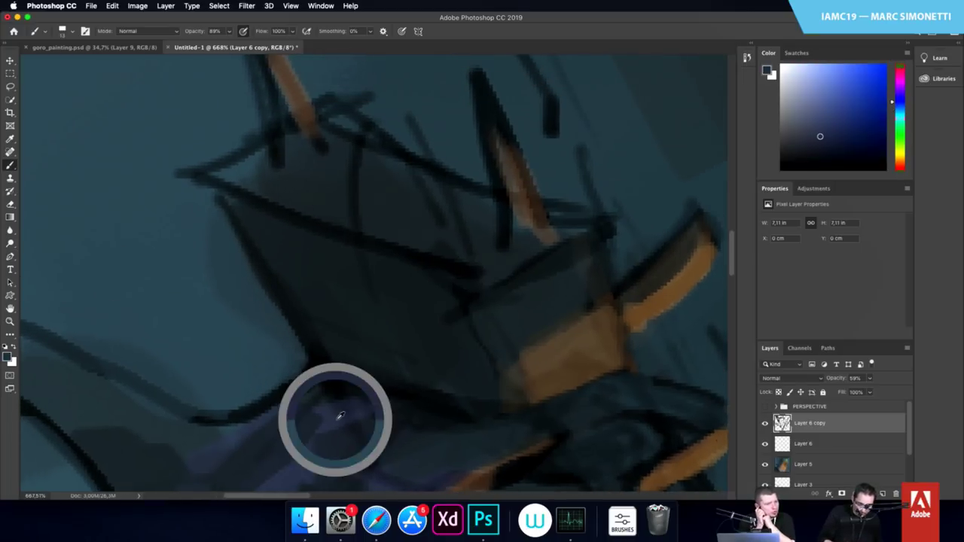
{"action": "left_click_drag", "start_coordinate": [270, 166], "coordinate": [278, 167]}
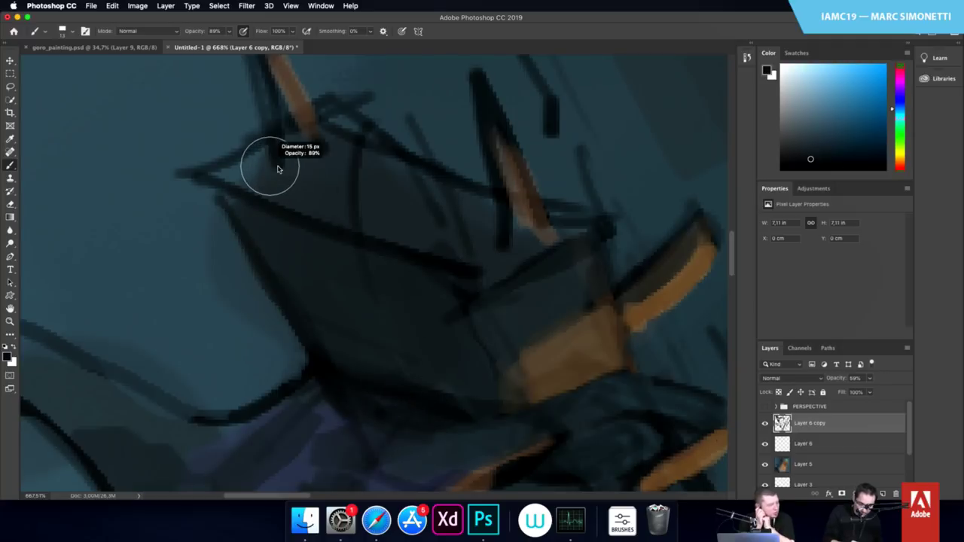
{"action": "mouse_move", "coordinate": [219, 181]}
{"action": "left_mouse_down"}
{"action": "mouse_move", "coordinate": [279, 165]}
{"action": "mouse_move", "coordinate": [457, 190]}
{"action": "mouse_move", "coordinate": [441, 239]}
{"action": "mouse_move", "coordinate": [345, 193]}
{"action": "mouse_move", "coordinate": [505, 251]}
{"action": "mouse_move", "coordinate": [480, 156]}
{"action": "mouse_move", "coordinate": [472, 155]}
{"action": "mouse_move", "coordinate": [512, 218]}
{"action": "left_mouse_up"}
{"action": "left_click_drag", "start_coordinate": [408, 244], "coordinate": [432, 303]}
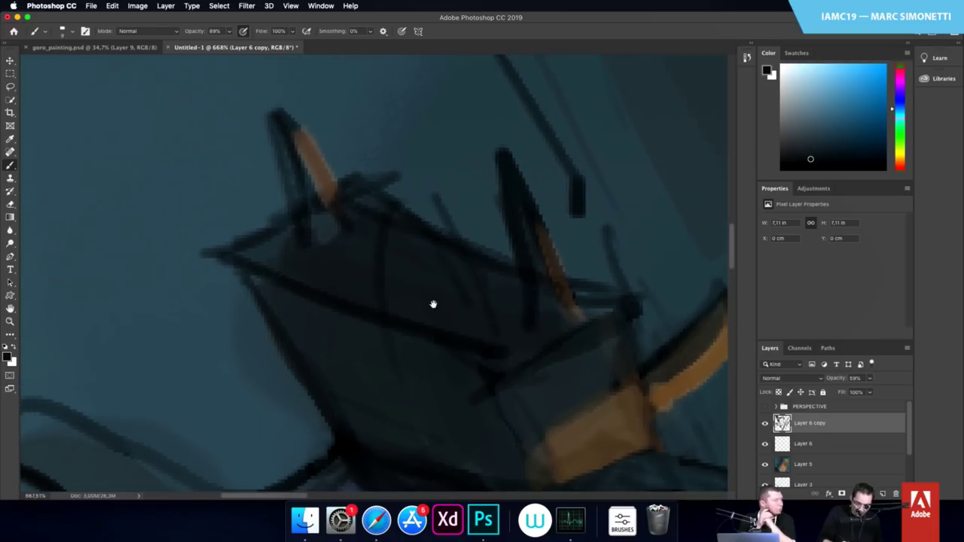
Cover the stray sketch lines above the head with sampled background teal and fill the rear horn's shaded side with near-black
{"action": "left_click", "coordinate": [425, 162], "text": "alt"}
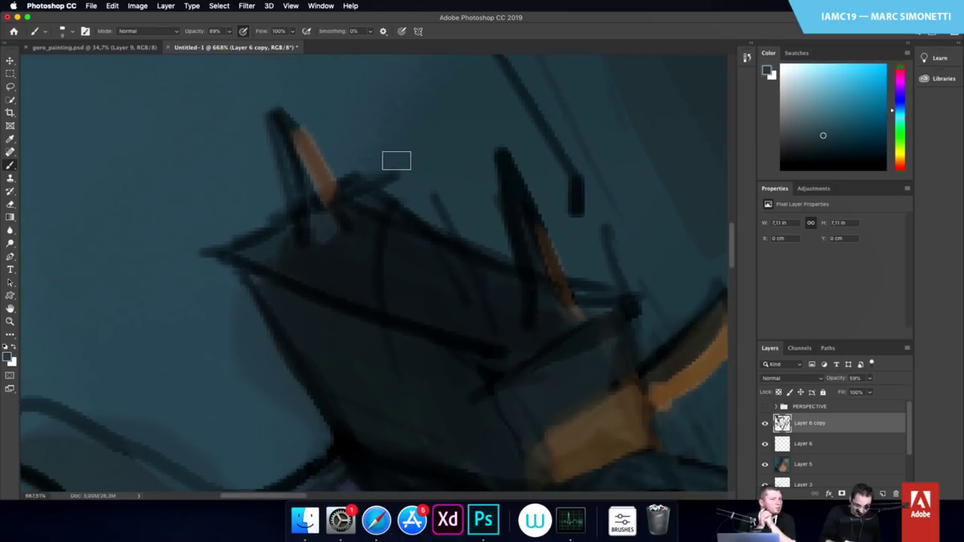
{"action": "left_click_drag", "start_coordinate": [395, 160], "coordinate": [406, 161]}
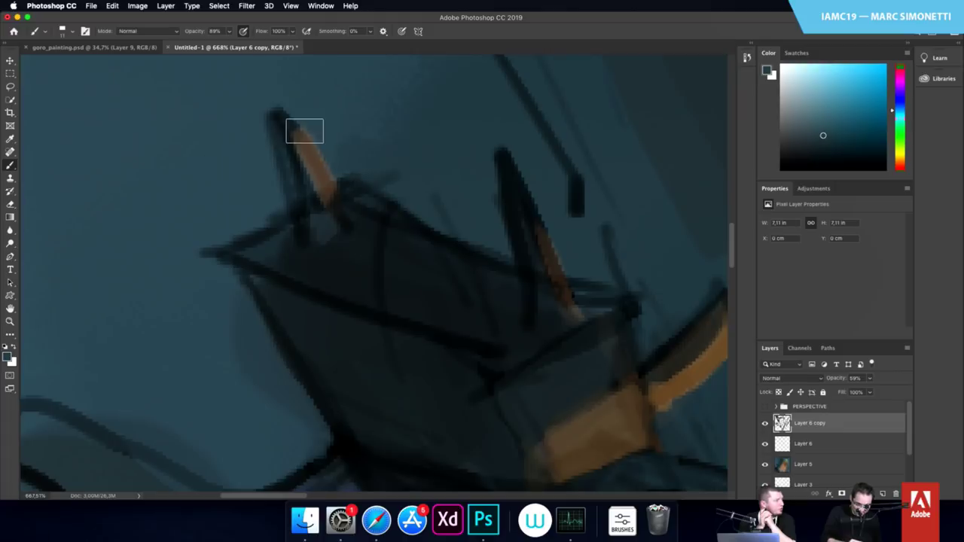
{"action": "left_click", "coordinate": [338, 241], "text": "alt"}
{"action": "left_click_drag", "start_coordinate": [317, 185], "coordinate": [284, 166]}
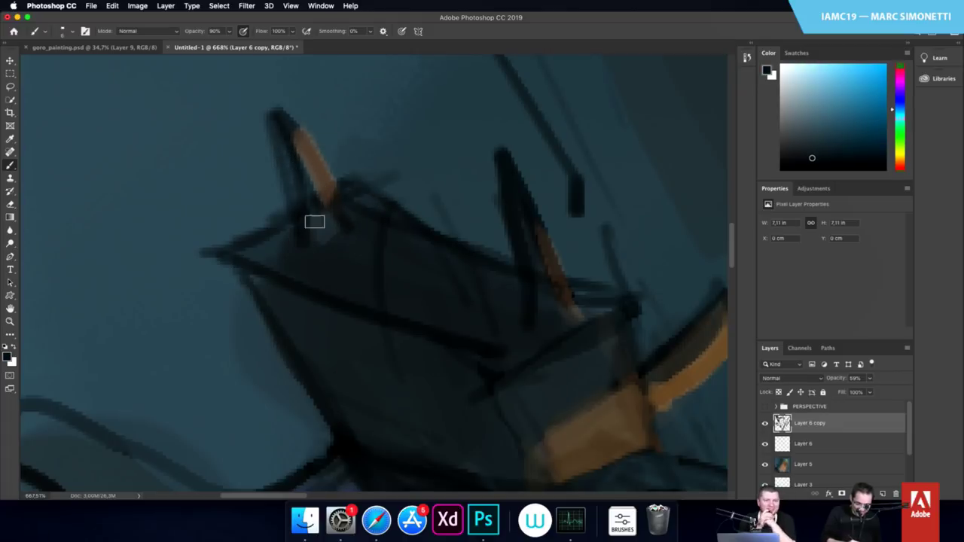
{"action": "left_click_drag", "start_coordinate": [317, 232], "coordinate": [286, 148]}
Trim the head's rear corner with sampled background blue and darken the edge just beneath that corner
{"action": "left_click", "coordinate": [216, 228], "text": "alt"}
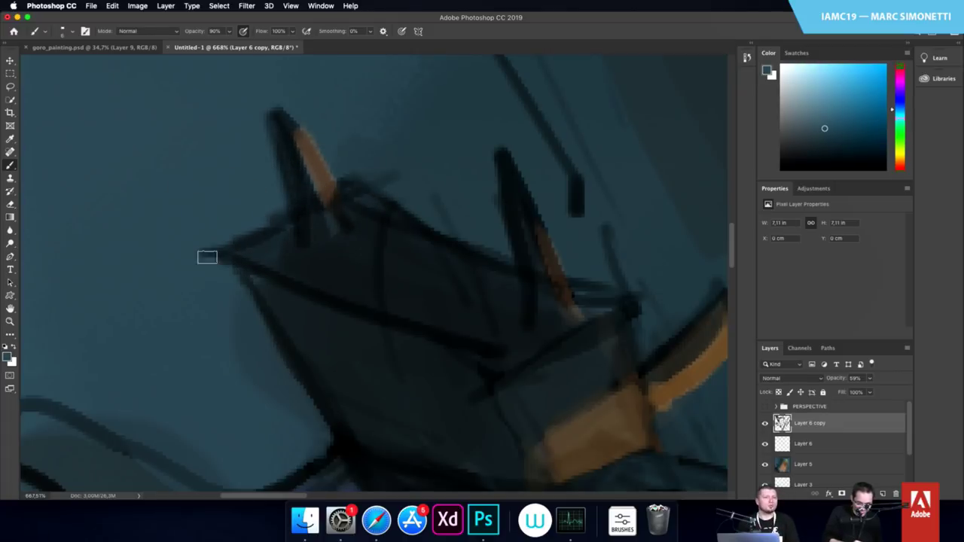
{"action": "left_click", "coordinate": [215, 345], "text": "alt"}
{"action": "left_click_drag", "start_coordinate": [215, 341], "coordinate": [238, 344]}
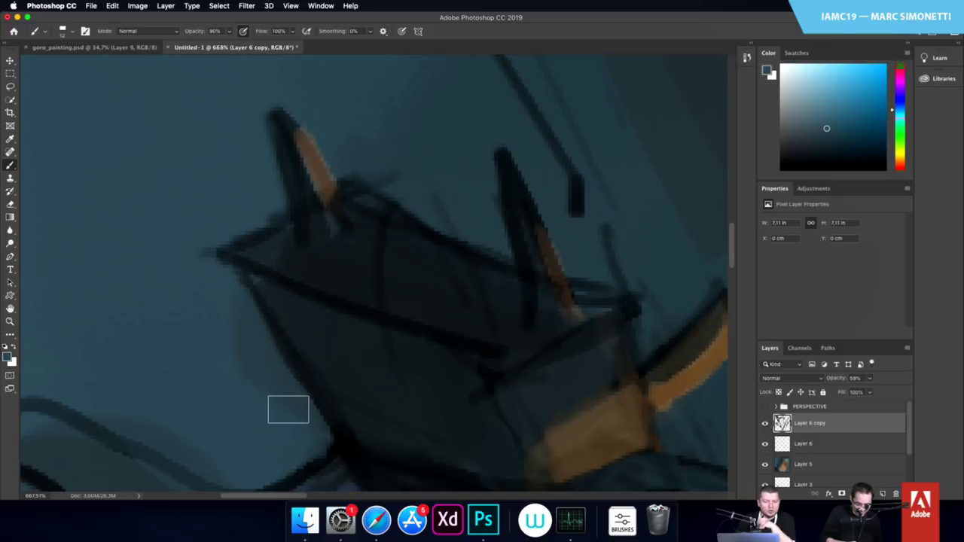
{"action": "left_click", "coordinate": [307, 335], "text": "alt"}
{"action": "left_click_drag", "start_coordinate": [265, 290], "coordinate": [255, 289]}
{"action": "left_click_drag", "start_coordinate": [252, 275], "coordinate": [258, 278]}
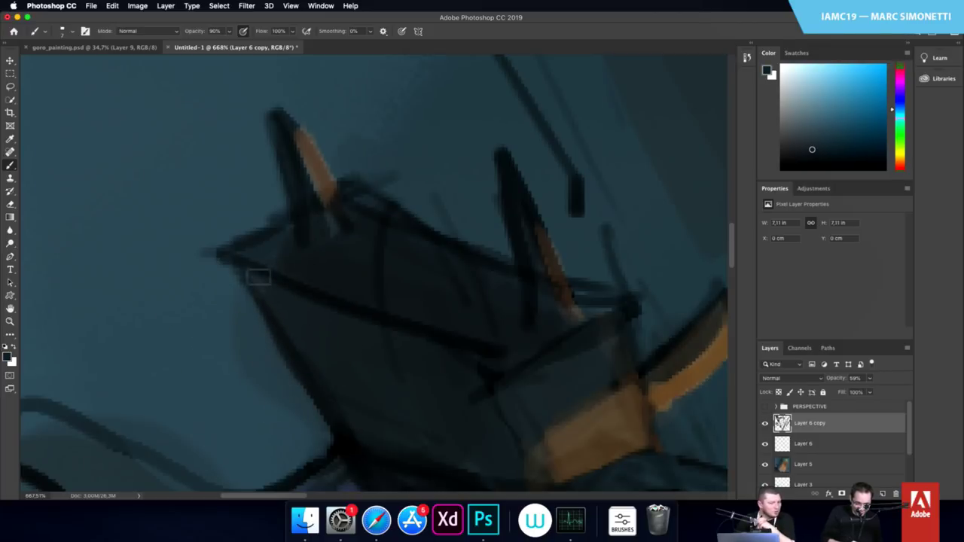
Add a new layer above the sketch copy and paint the side of the head with a sampled near-black teal
{"action": "mouse_move", "coordinate": [431, 366]}
{"action": "left_mouse_down"}
{"action": "mouse_move", "coordinate": [379, 281]}
{"action": "mouse_move", "coordinate": [399, 262]}
{"action": "left_mouse_up"}
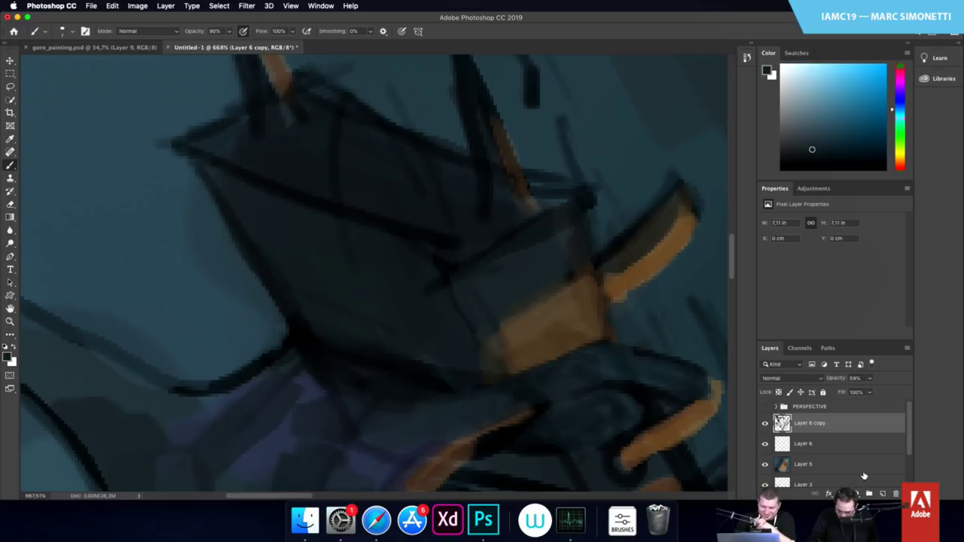
{"action": "left_click", "coordinate": [883, 493]}
{"action": "left_click", "coordinate": [406, 269], "text": "alt"}
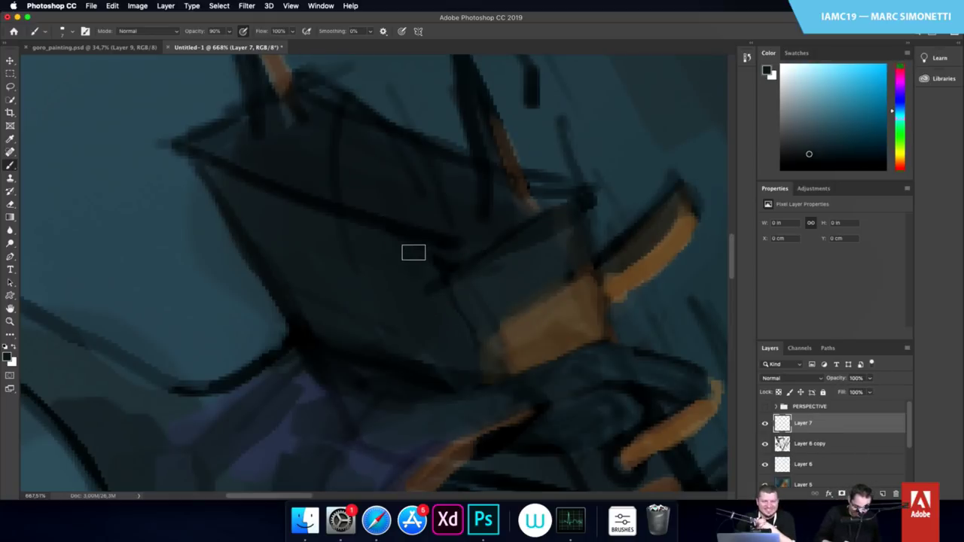
{"action": "mouse_move", "coordinate": [413, 252]}
{"action": "left_mouse_down"}
{"action": "mouse_move", "coordinate": [448, 307]}
{"action": "mouse_move", "coordinate": [281, 205]}
{"action": "mouse_move", "coordinate": [306, 314]}
{"action": "left_mouse_up"}
{"action": "left_click_drag", "start_coordinate": [236, 213], "coordinate": [281, 320]}
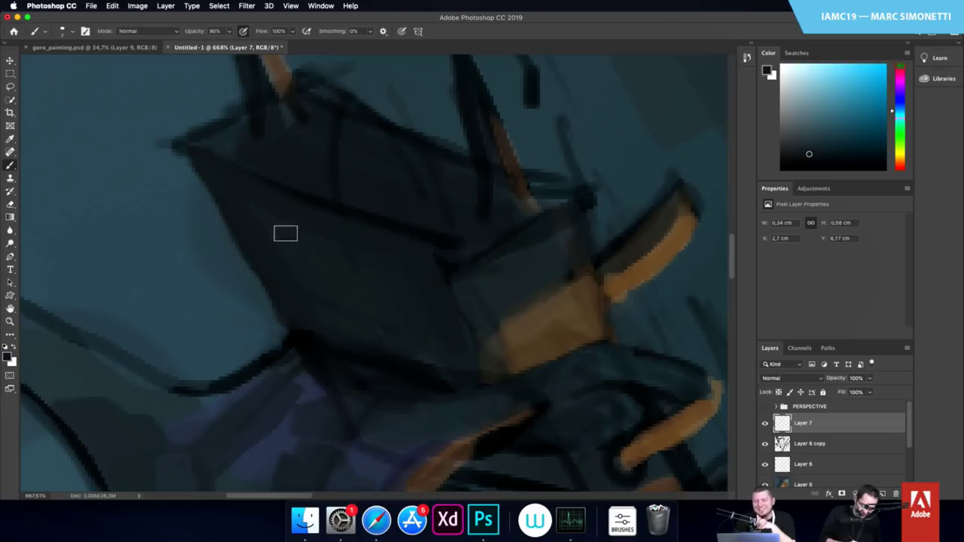
{"action": "left_click_drag", "start_coordinate": [285, 233], "coordinate": [325, 317]}
Sample dark blue-grey beside the face and extend the shadow across it, reducing the orange face patch to a small area
{"action": "left_click_drag", "start_coordinate": [553, 358], "coordinate": [534, 358]}
{"action": "scroll", "coordinate": [534, 358], "scroll_direction": "down", "scroll_amount": 5}
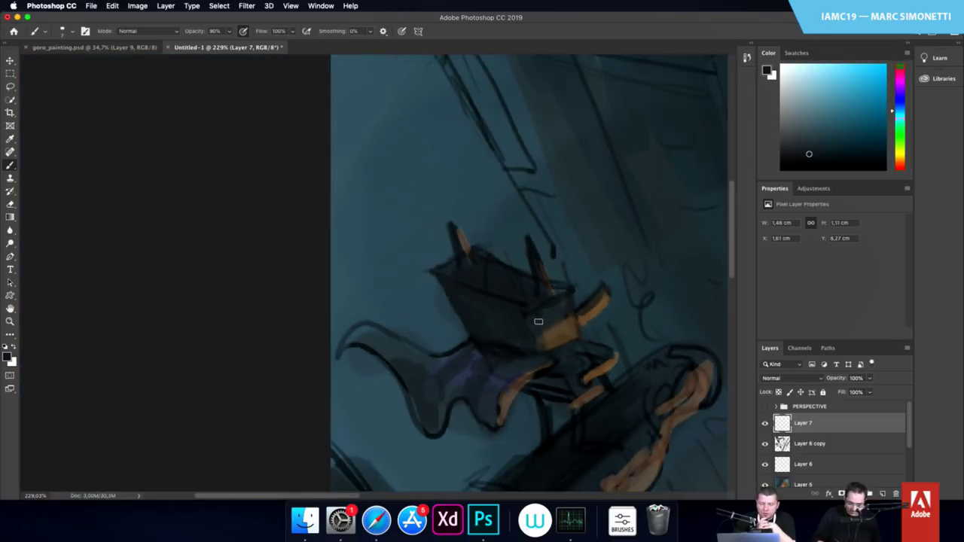
{"action": "left_click", "coordinate": [552, 324], "text": "alt"}
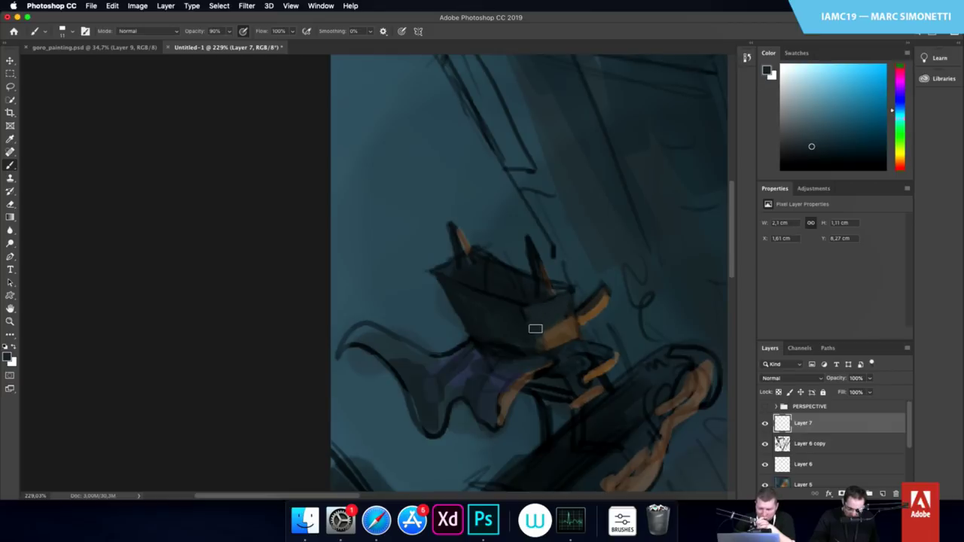
{"action": "left_click", "coordinate": [549, 331], "text": "alt"}
{"action": "left_click", "coordinate": [542, 326], "text": "alt"}
{"action": "left_click", "coordinate": [543, 330]}
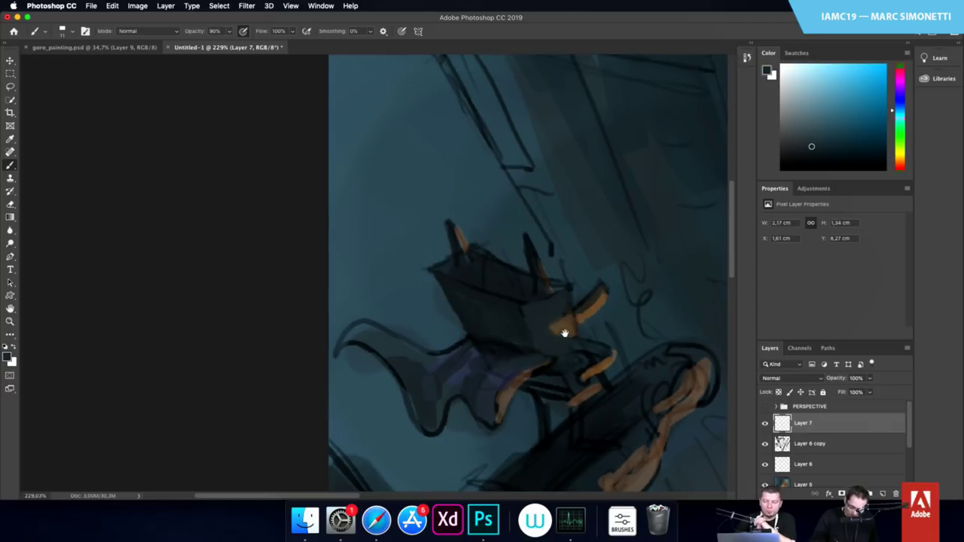
{"action": "mouse_move", "coordinate": [564, 333]}
{"action": "left_mouse_down"}
{"action": "mouse_move", "coordinate": [549, 317]}
{"action": "mouse_move", "coordinate": [525, 337]}
{"action": "mouse_move", "coordinate": [557, 307]}
{"action": "left_mouse_up"}
Sample near-black, darken the area below the face and slightly rotate the square brush tip's angle
{"action": "left_click", "coordinate": [502, 329], "text": "alt"}
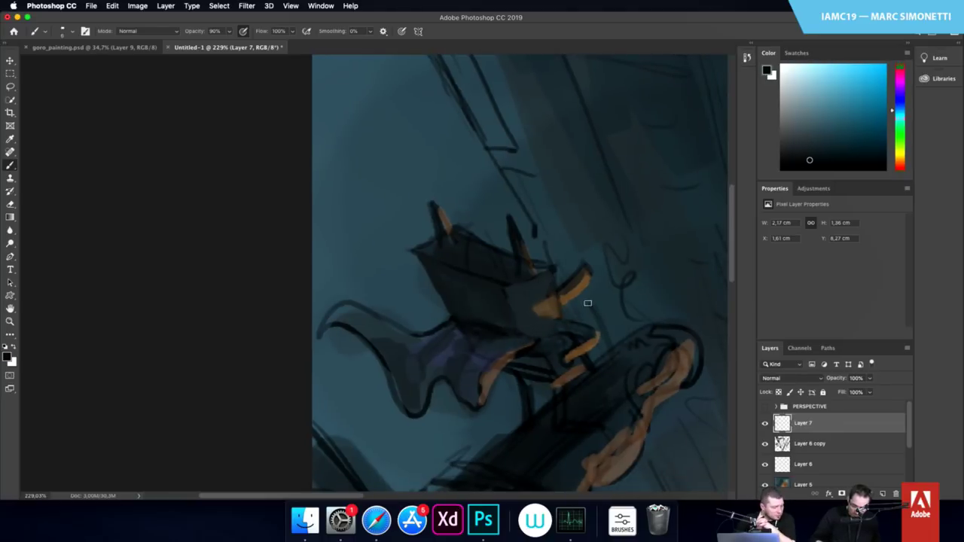
{"action": "right_click", "coordinate": [628, 293]}
{"action": "key", "text": "Escape"}
{"action": "right_click", "coordinate": [643, 279]}
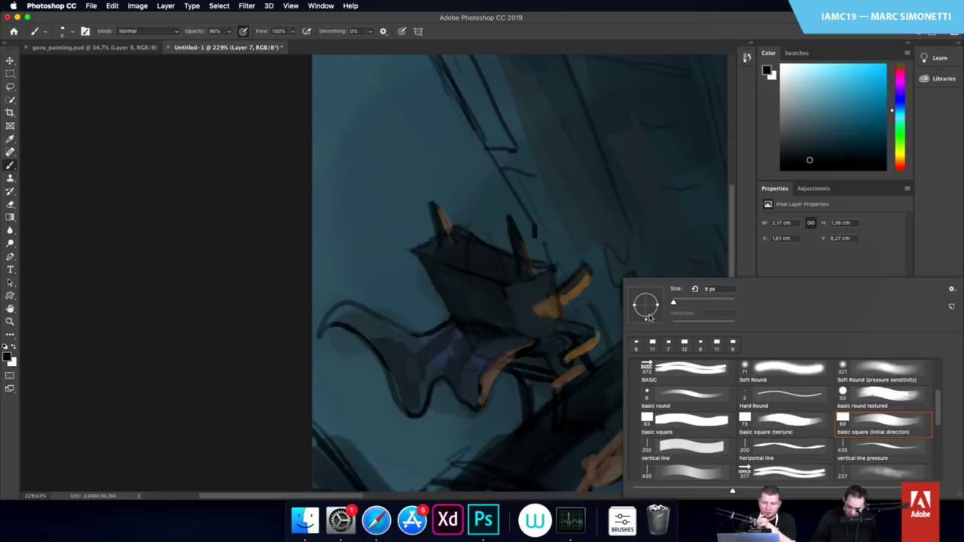
{"action": "left_click", "coordinate": [503, 329], "text": "alt"}
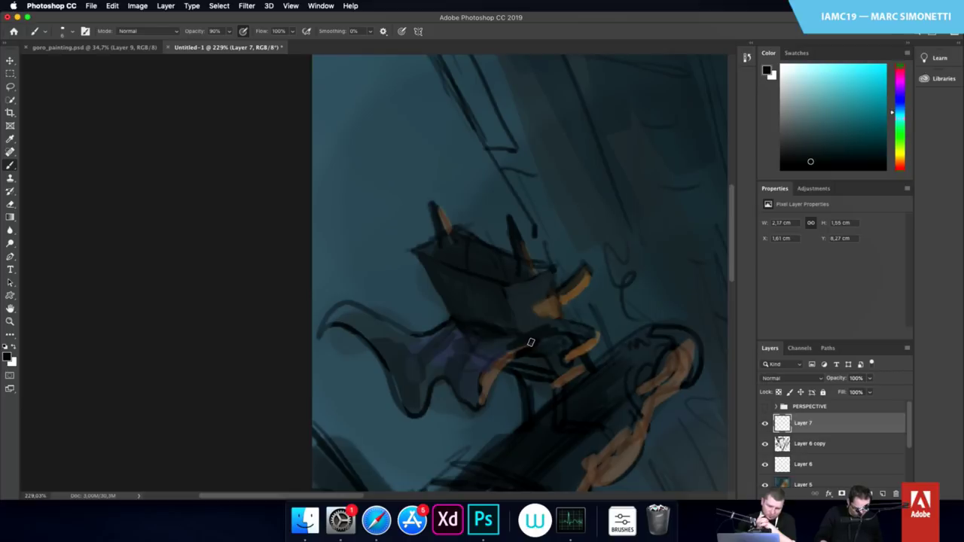
{"action": "key", "text": "F5"}
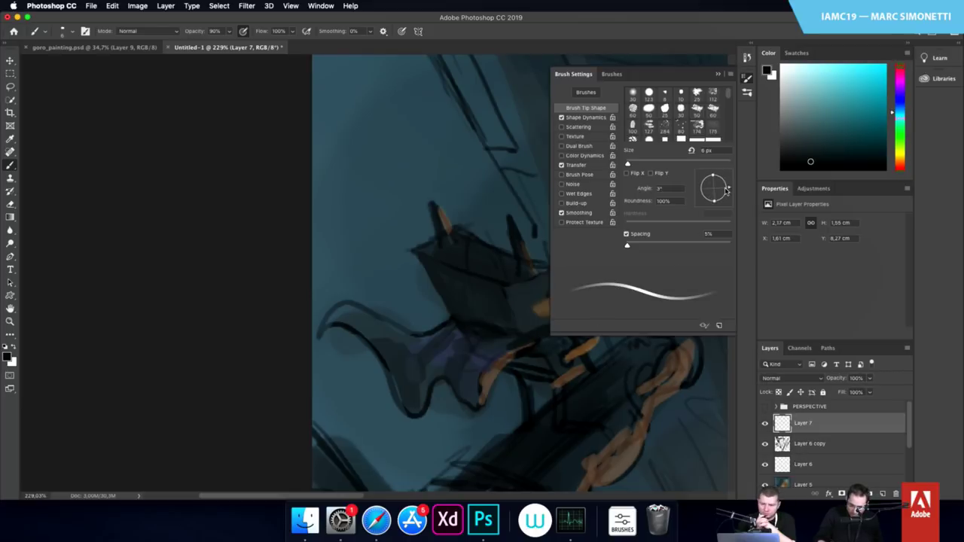
{"action": "key", "text": "F5"}
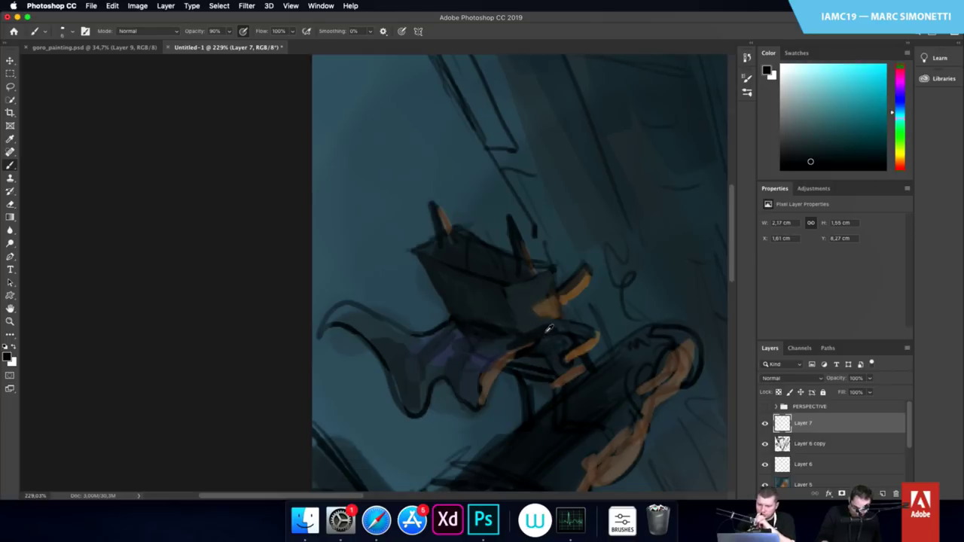
Sample dark teal below the face and paint the whole cape with it, covering most of the purple and filling the trailing end
{"action": "left_click", "coordinate": [546, 330], "text": "alt"}
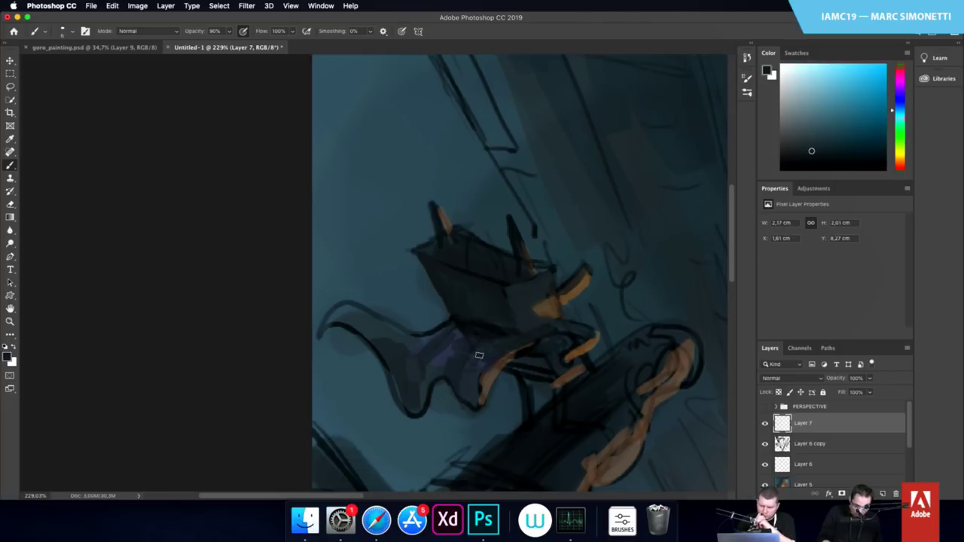
{"action": "mouse_move", "coordinate": [447, 334]}
{"action": "left_mouse_down"}
{"action": "mouse_move", "coordinate": [320, 333]}
{"action": "mouse_move", "coordinate": [338, 318]}
{"action": "mouse_move", "coordinate": [380, 334]}
{"action": "mouse_move", "coordinate": [393, 358]}
{"action": "mouse_move", "coordinate": [389, 375]}
{"action": "mouse_move", "coordinate": [413, 407]}
{"action": "left_mouse_up"}
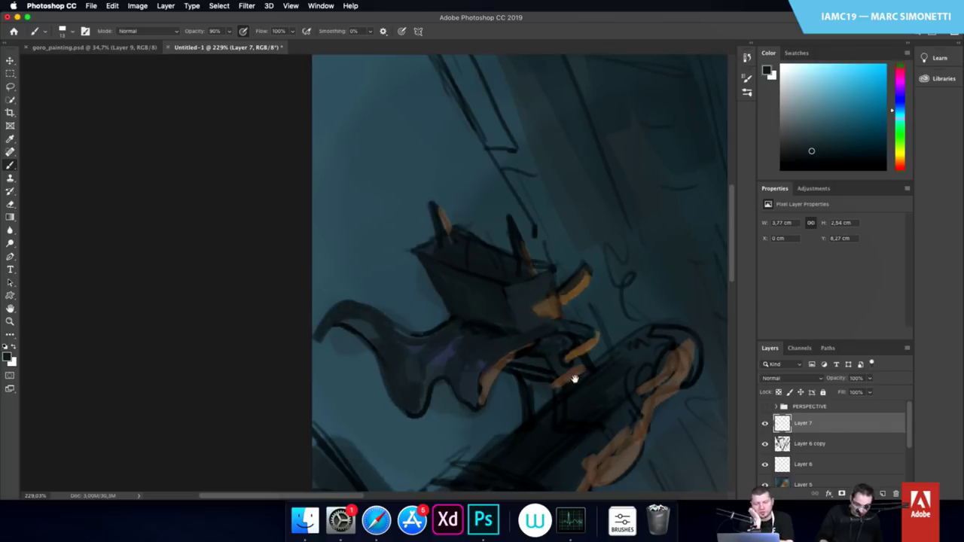
Sample near-black from the figure and deepen the shadow on the body beneath the cape and below the face
{"action": "mouse_move", "coordinate": [573, 378]}
{"action": "left_mouse_down"}
{"action": "mouse_move", "coordinate": [467, 294]}
{"action": "mouse_move", "coordinate": [494, 293]}
{"action": "left_mouse_up"}
{"action": "left_click", "coordinate": [405, 291], "text": "alt"}
{"action": "left_click_drag", "start_coordinate": [443, 321], "coordinate": [437, 332]}
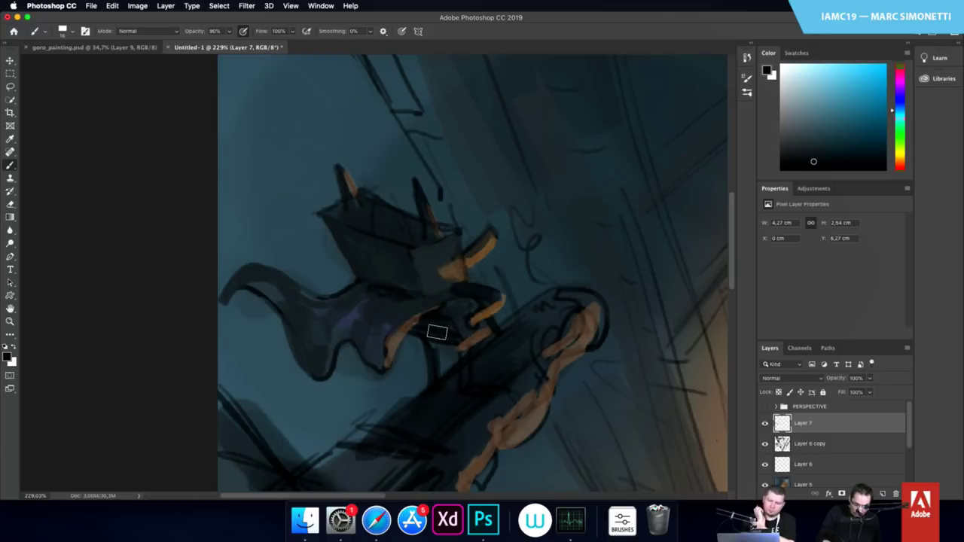
{"action": "left_click_drag", "start_coordinate": [432, 280], "coordinate": [449, 276]}
{"action": "mouse_move", "coordinate": [529, 332]}
{"action": "left_mouse_down"}
{"action": "mouse_move", "coordinate": [490, 372]}
{"action": "mouse_move", "coordinate": [429, 378]}
{"action": "left_mouse_up"}
Sample the dark teal background and touch up the outer edge of the pointed shape beside the face
{"action": "right_click", "coordinate": [288, 277]}
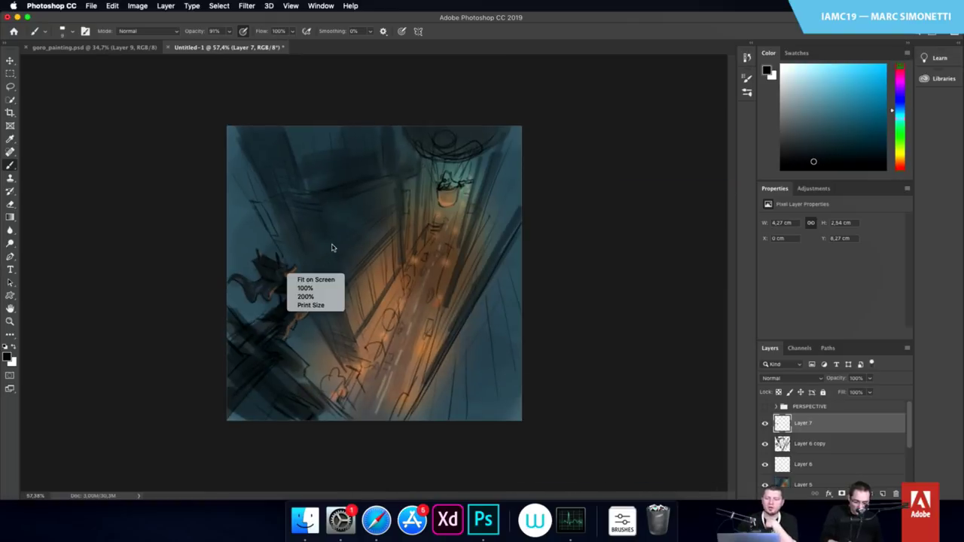
{"action": "left_click", "coordinate": [324, 257]}
{"action": "mouse_move", "coordinate": [286, 291]}
{"action": "left_mouse_down"}
{"action": "mouse_move", "coordinate": [327, 246]}
{"action": "mouse_move", "coordinate": [358, 260]}
{"action": "left_mouse_up"}
{"action": "left_click", "coordinate": [371, 254], "text": "alt"}
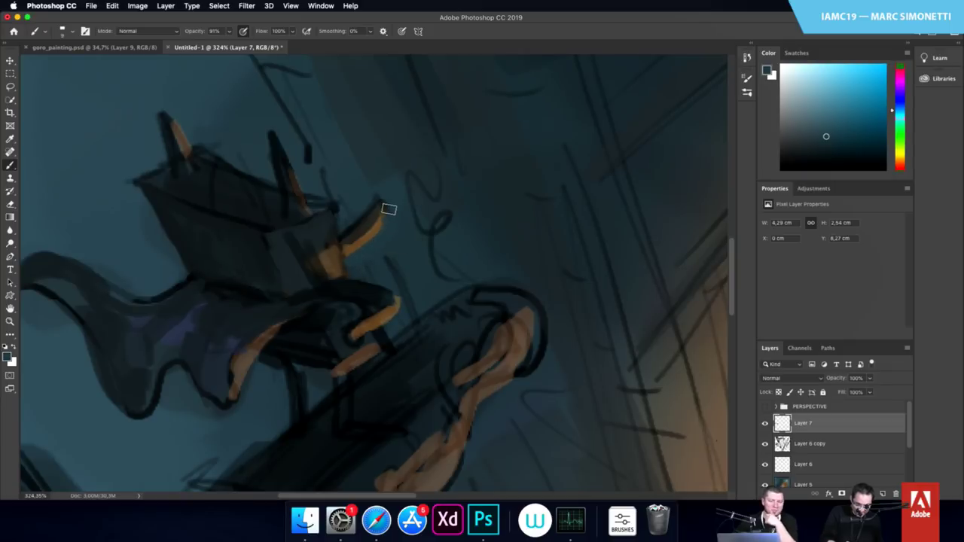
{"action": "mouse_move", "coordinate": [515, 332]}
{"action": "left_mouse_down"}
{"action": "mouse_move", "coordinate": [476, 338]}
{"action": "mouse_move", "coordinate": [498, 330]}
{"action": "left_mouse_up"}
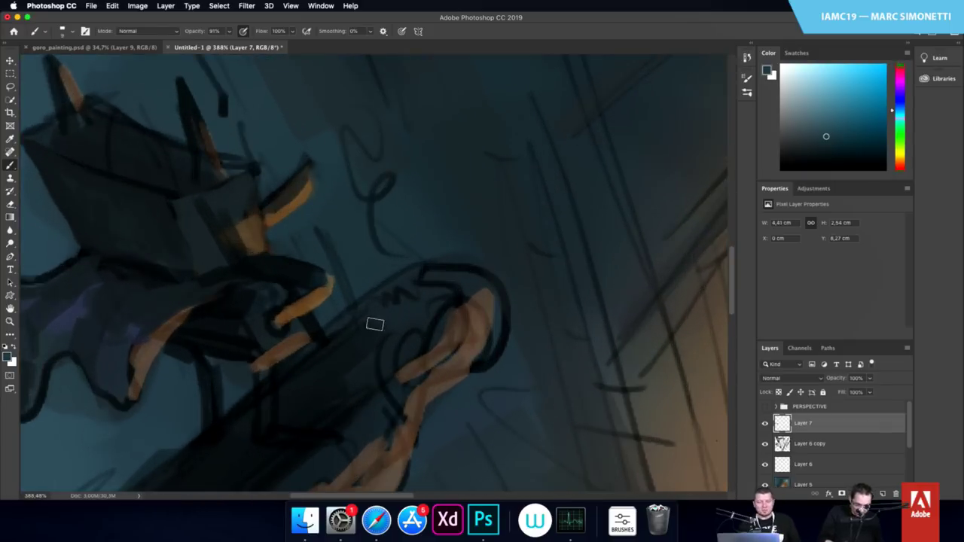
Mix dark orange-brown and yellow-orange, paint the figure's mouth area with yellow teeth, and shade the lower part with sampled dark brown
{"action": "left_click", "coordinate": [267, 306], "text": "alt"}
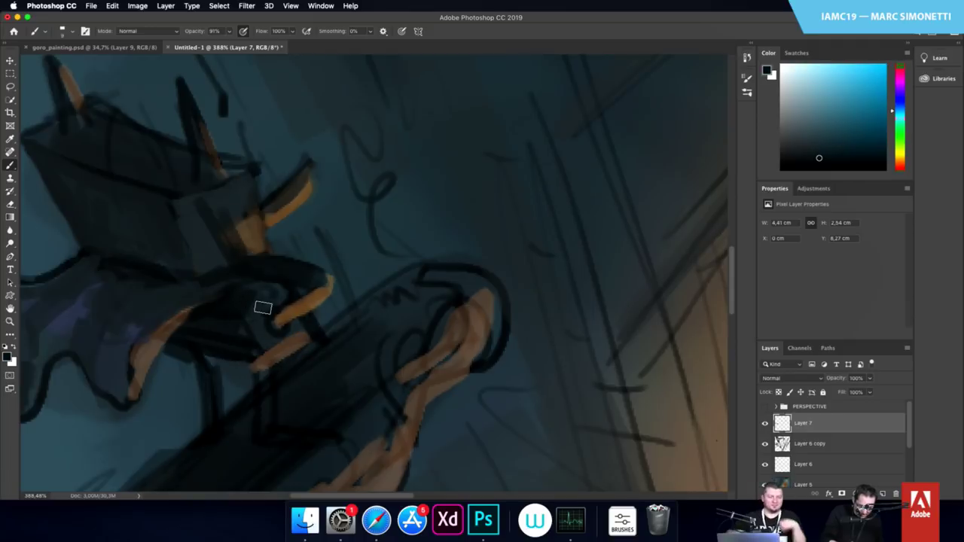
{"action": "left_click", "coordinate": [900, 162]}
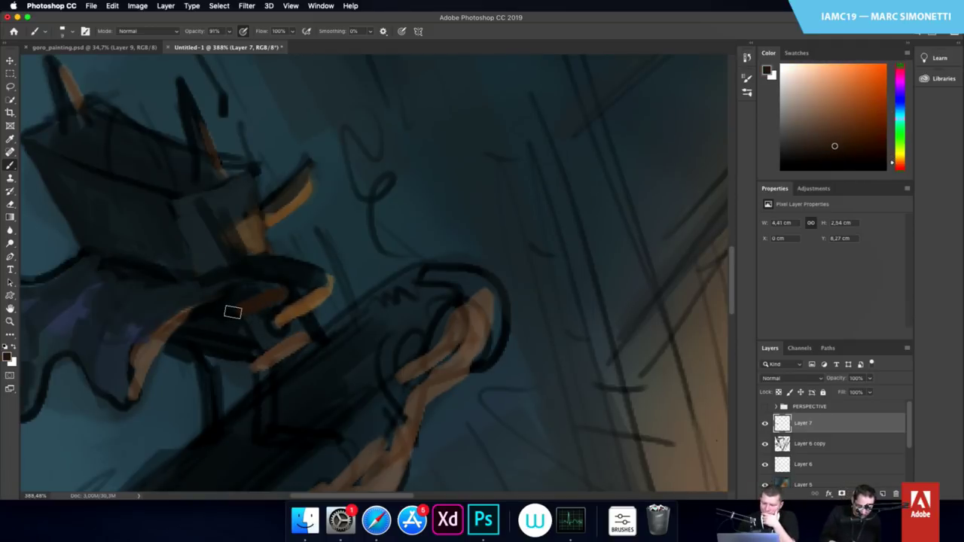
{"action": "left_click", "coordinate": [899, 157]}
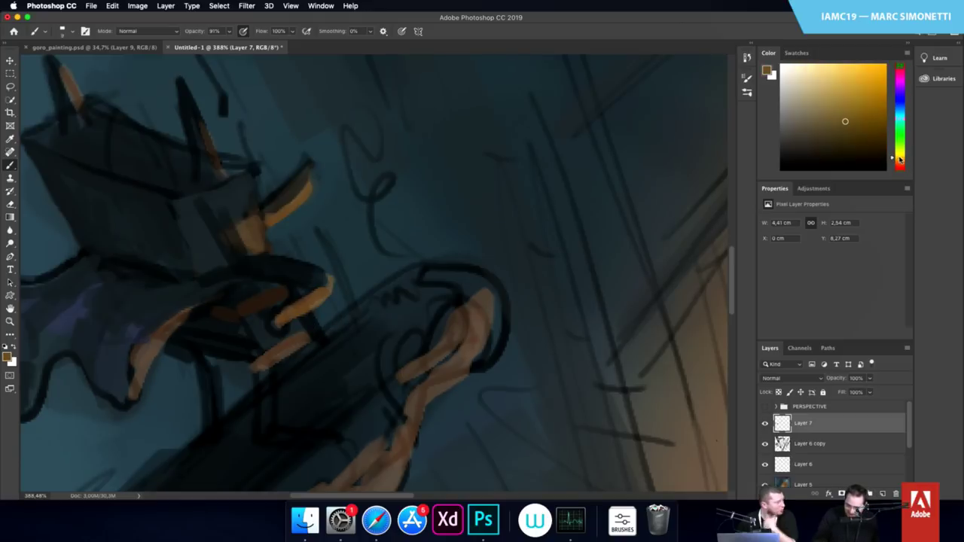
{"action": "mouse_move", "coordinate": [268, 280]}
{"action": "left_mouse_down"}
{"action": "mouse_move", "coordinate": [254, 297]}
{"action": "mouse_move", "coordinate": [273, 287]}
{"action": "mouse_move", "coordinate": [263, 308]}
{"action": "mouse_move", "coordinate": [230, 311]}
{"action": "left_mouse_up"}
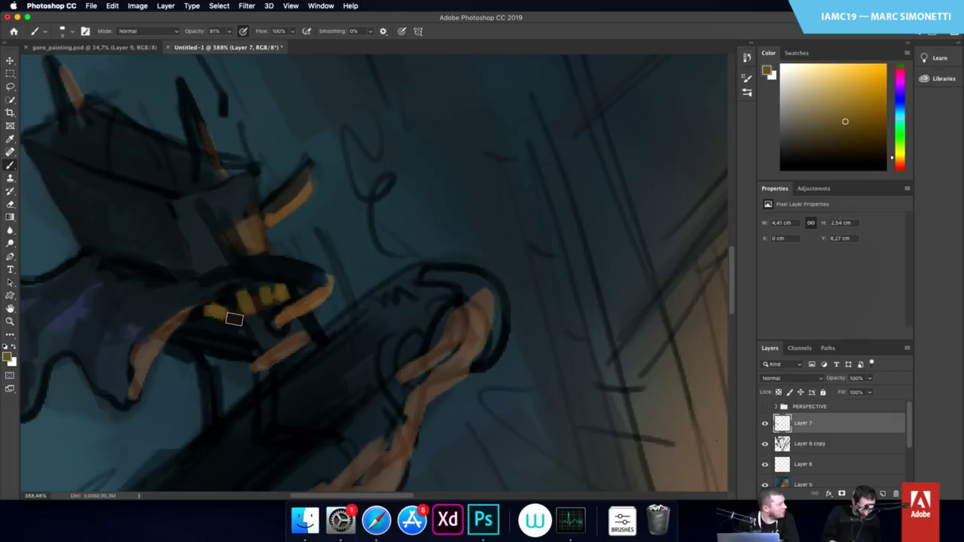
{"action": "left_click", "coordinate": [238, 311], "text": "alt"}
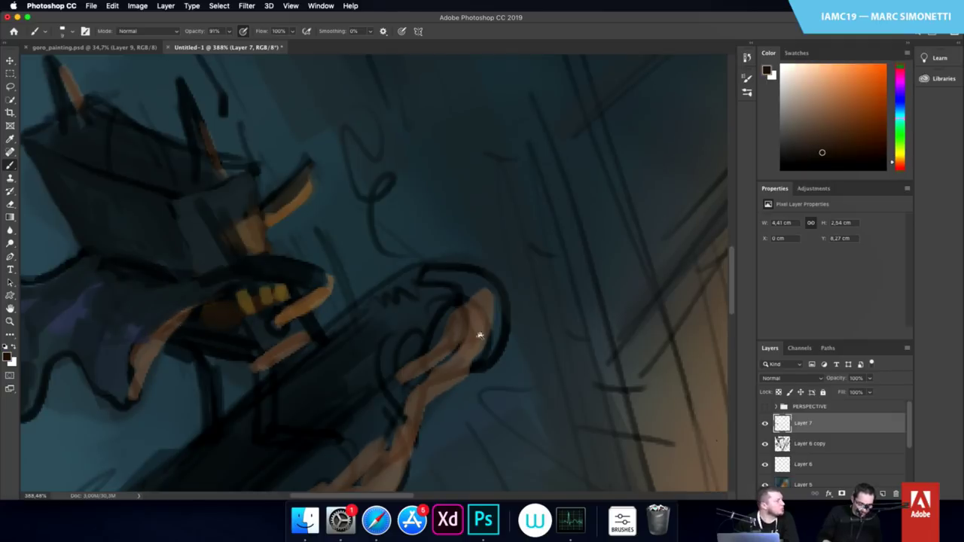
{"action": "left_click_drag", "start_coordinate": [480, 336], "coordinate": [385, 390]}
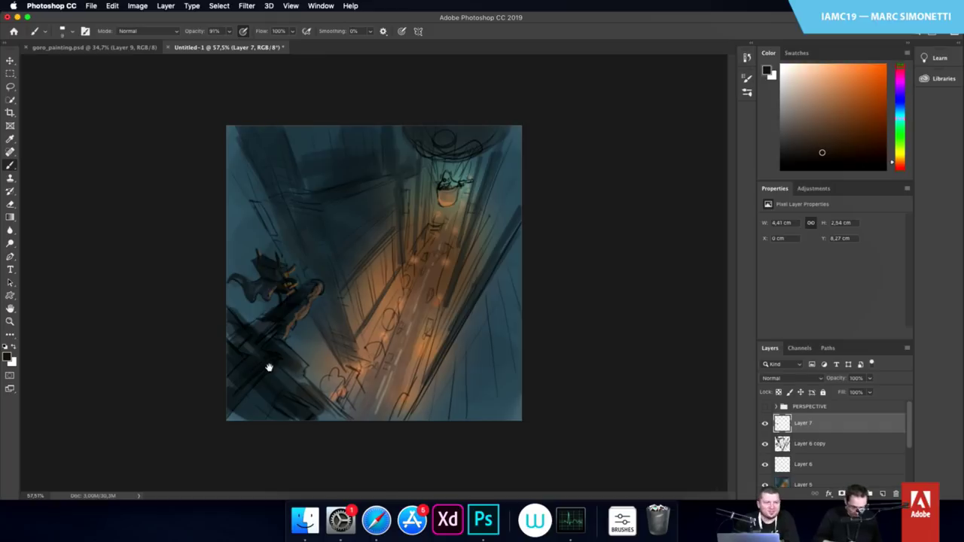
Sample light brown from the gargoyle's lit underside and paint rim light along its lower edge and the two ledges below
{"action": "scroll", "coordinate": [278, 354], "scroll_direction": "up", "scroll_amount": 5}
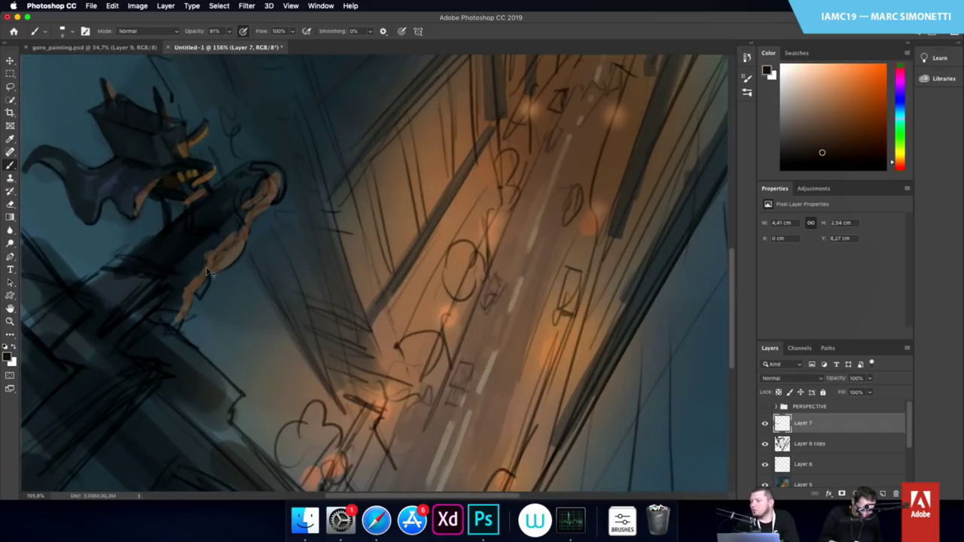
{"action": "left_click", "coordinate": [207, 271], "text": "alt"}
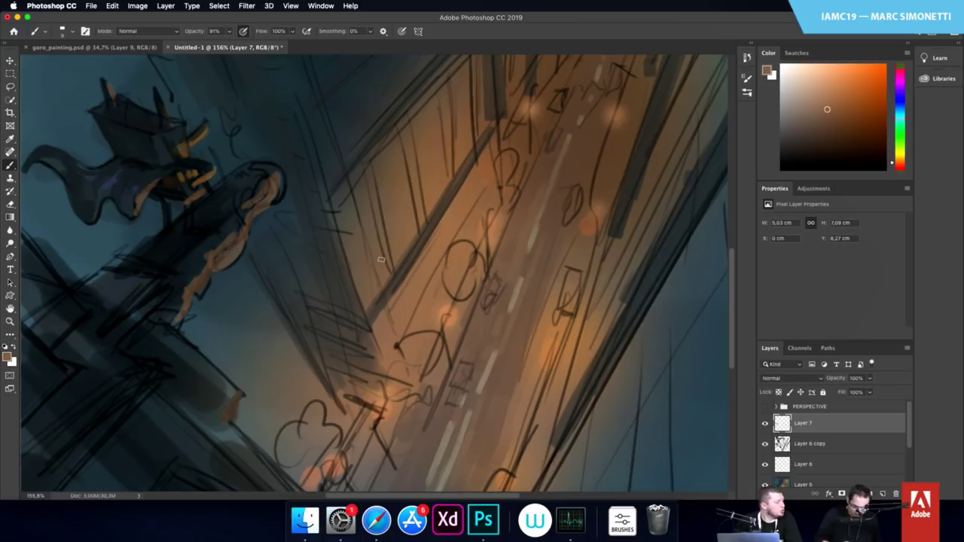
{"action": "left_click_drag", "start_coordinate": [210, 273], "coordinate": [278, 174]}
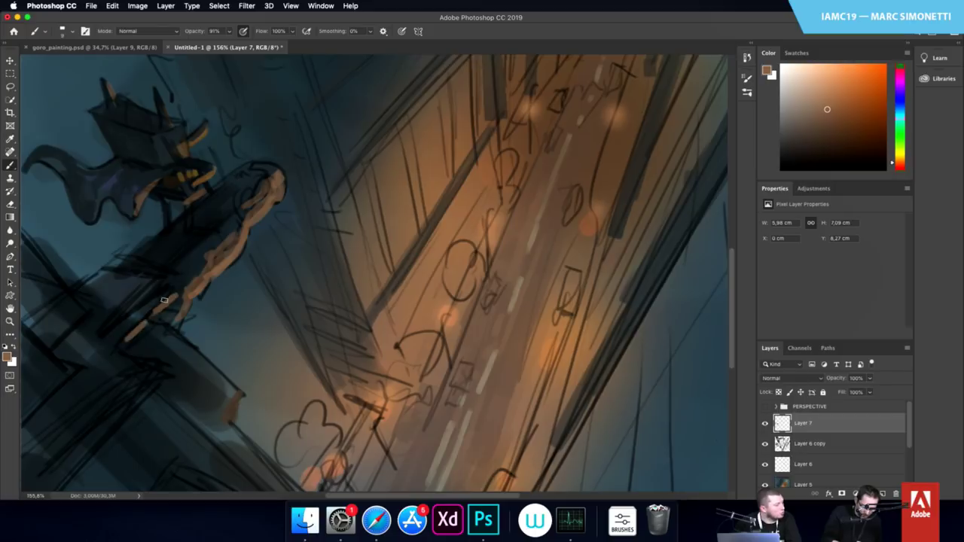
{"action": "left_click_drag", "start_coordinate": [164, 300], "coordinate": [118, 344]}
{"action": "left_click_drag", "start_coordinate": [158, 382], "coordinate": [67, 468]}
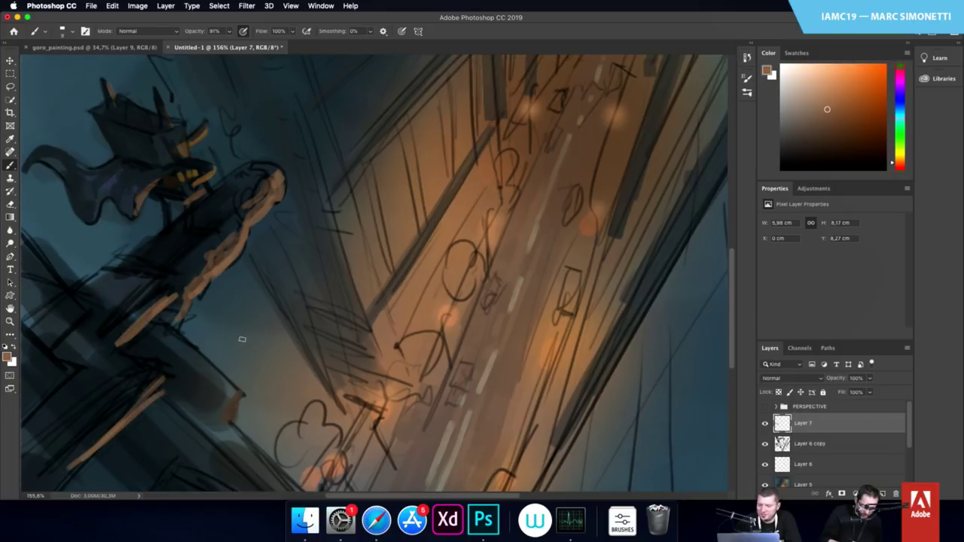
Extend the light-brown rim light of the lower ledge down towards the canvas's bottom-left corner
{"action": "scroll", "coordinate": [242, 339], "scroll_direction": "down", "scroll_amount": 3}
{"action": "scroll", "coordinate": [242, 339], "scroll_direction": "left", "scroll_amount": 2}
{"action": "left_click_drag", "start_coordinate": [171, 362], "coordinate": [113, 421]}
{"action": "left_click_drag", "start_coordinate": [202, 336], "coordinate": [82, 467]}
{"action": "left_click_drag", "start_coordinate": [294, 324], "coordinate": [370, 262]}
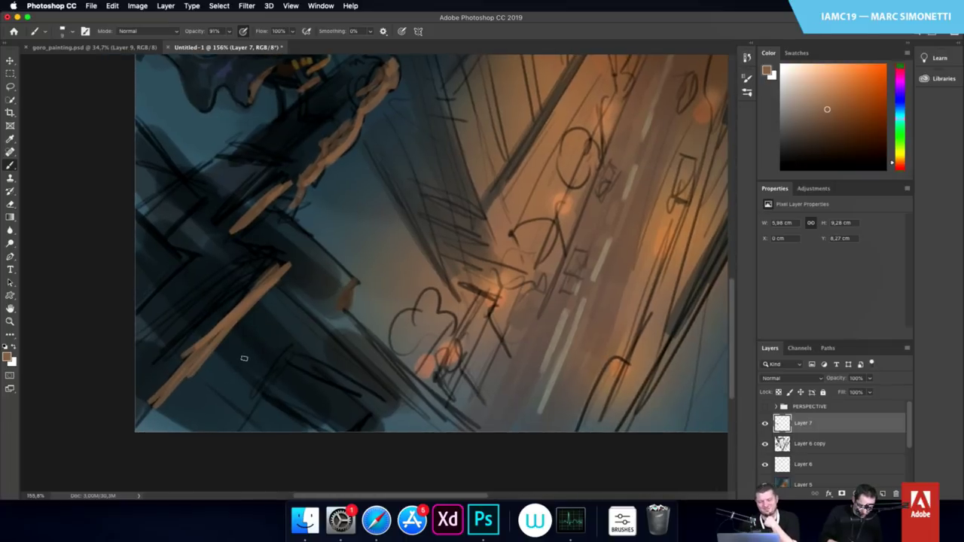
Enlarge the brush to 13 px and paint a second light-brown strip parallel to the lit edge of both ledges
{"action": "left_click_drag", "start_coordinate": [211, 370], "coordinate": [220, 379]}
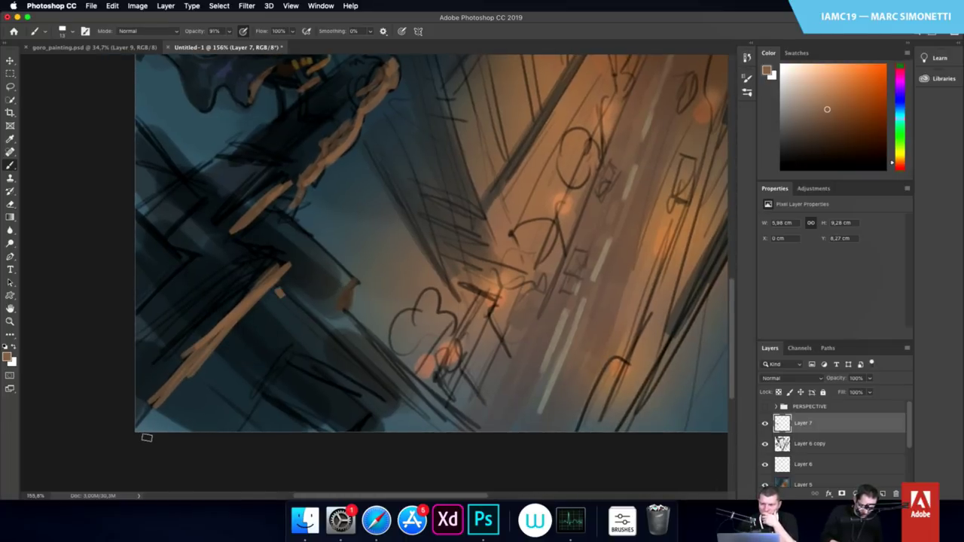
{"action": "left_click_drag", "start_coordinate": [149, 431], "coordinate": [272, 301]}
{"action": "left_click_drag", "start_coordinate": [166, 416], "coordinate": [283, 294]}
{"action": "left_click_drag", "start_coordinate": [242, 245], "coordinate": [284, 205]}
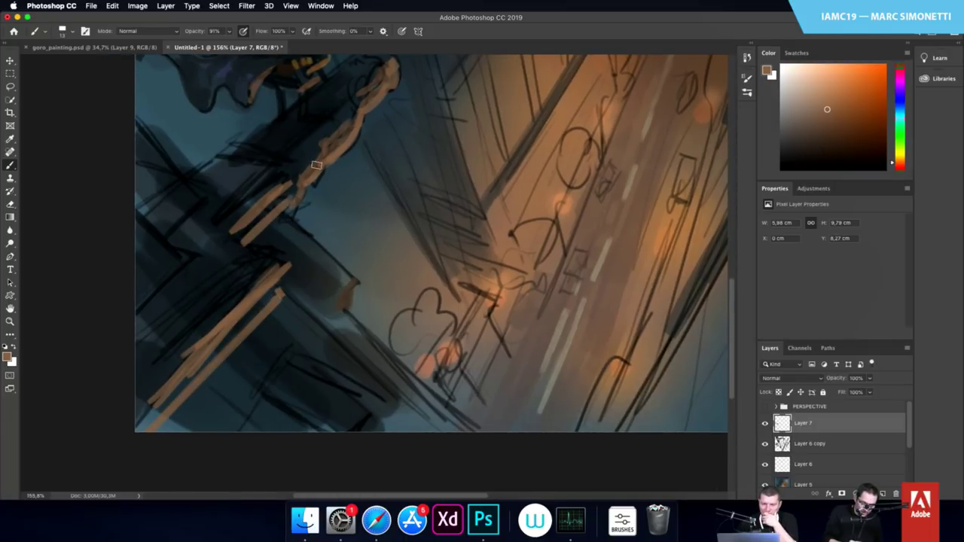
Enlarge the brush to 30 px and paint a broad light-brown band down the diagonal wall edge from the ledges to the canvas bottom
{"action": "left_click_drag", "start_coordinate": [445, 320], "coordinate": [414, 361]}
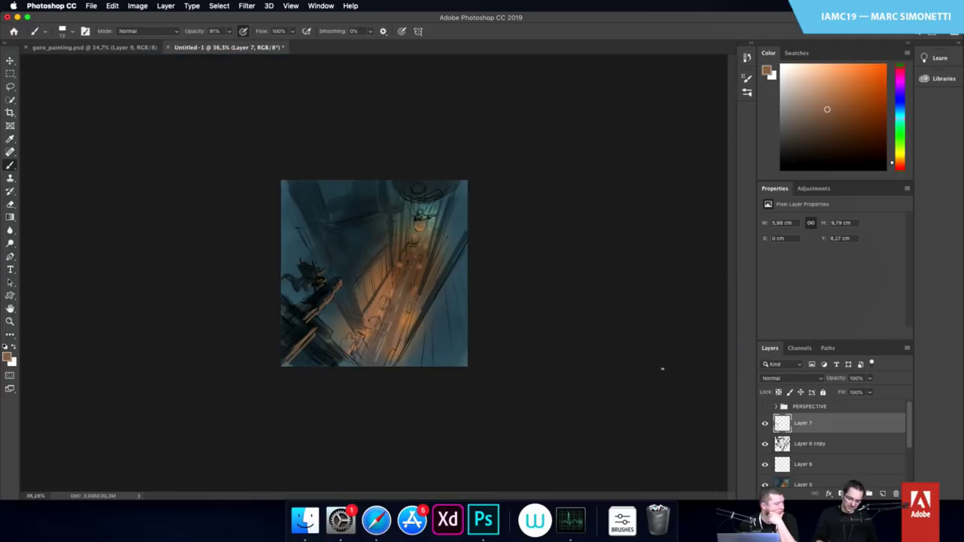
{"action": "right_click", "coordinate": [316, 339]}
{"action": "left_click", "coordinate": [335, 329]}
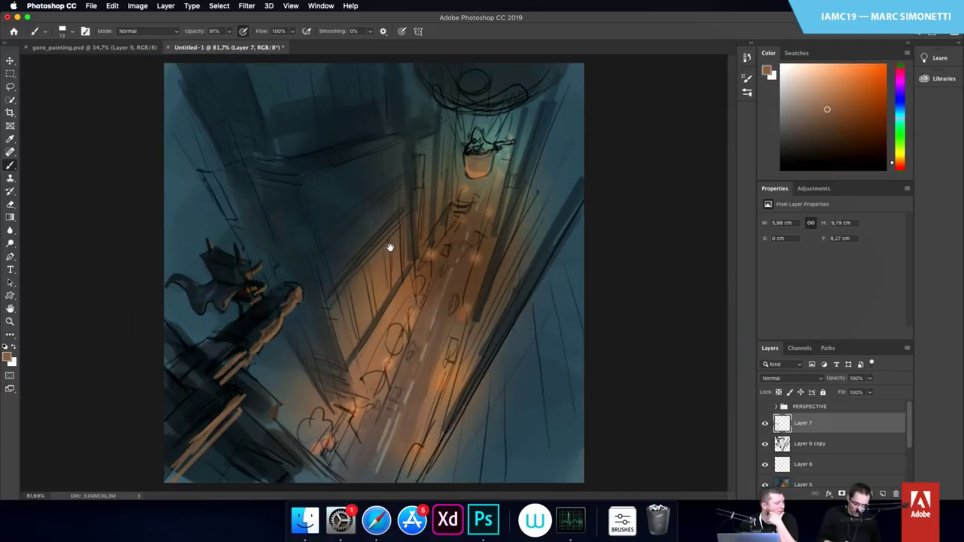
{"action": "scroll", "coordinate": [389, 247], "scroll_direction": "up", "scroll_amount": 4}
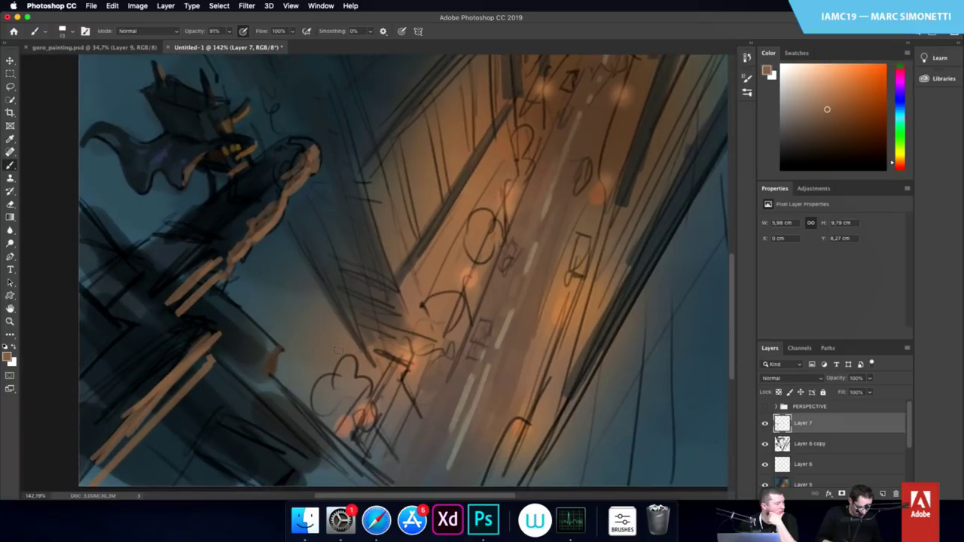
{"action": "left_click_drag", "start_coordinate": [263, 351], "coordinate": [270, 349]}
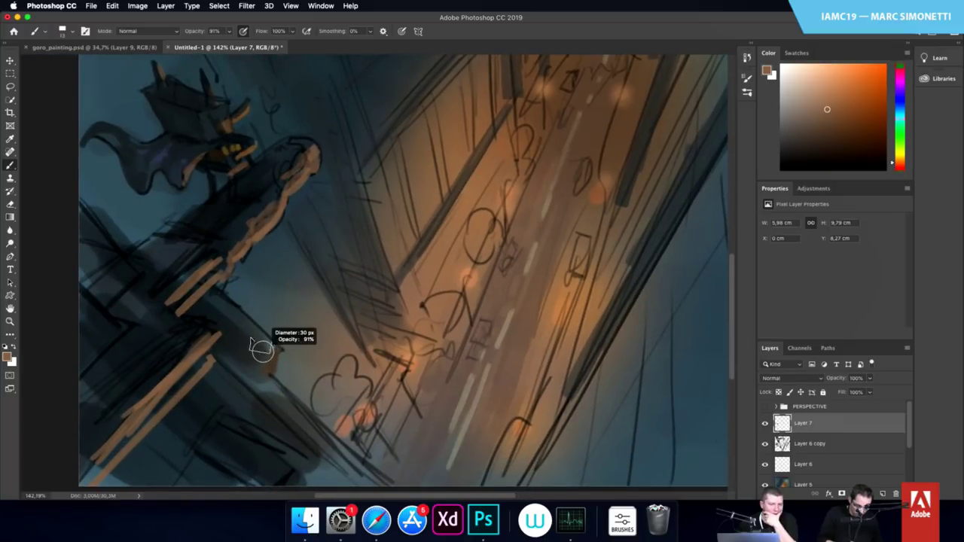
{"action": "left_click_drag", "start_coordinate": [202, 299], "coordinate": [359, 465]}
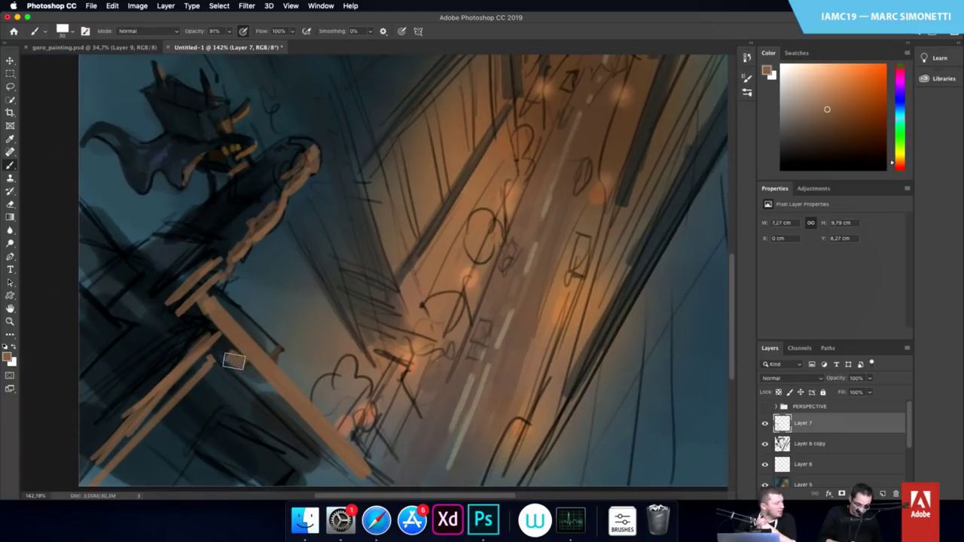
{"action": "mouse_move", "coordinate": [233, 359]}
{"action": "left_mouse_down"}
{"action": "mouse_move", "coordinate": [353, 461]}
{"action": "mouse_move", "coordinate": [235, 352]}
{"action": "mouse_move", "coordinate": [334, 422]}
{"action": "left_mouse_up"}
Sample light brown from the broad band and fill the gaps where it meets the two ledges
{"action": "scroll", "coordinate": [424, 344], "scroll_direction": "down", "scroll_amount": 5}
{"action": "scroll", "coordinate": [424, 344], "scroll_direction": "left", "scroll_amount": 3}
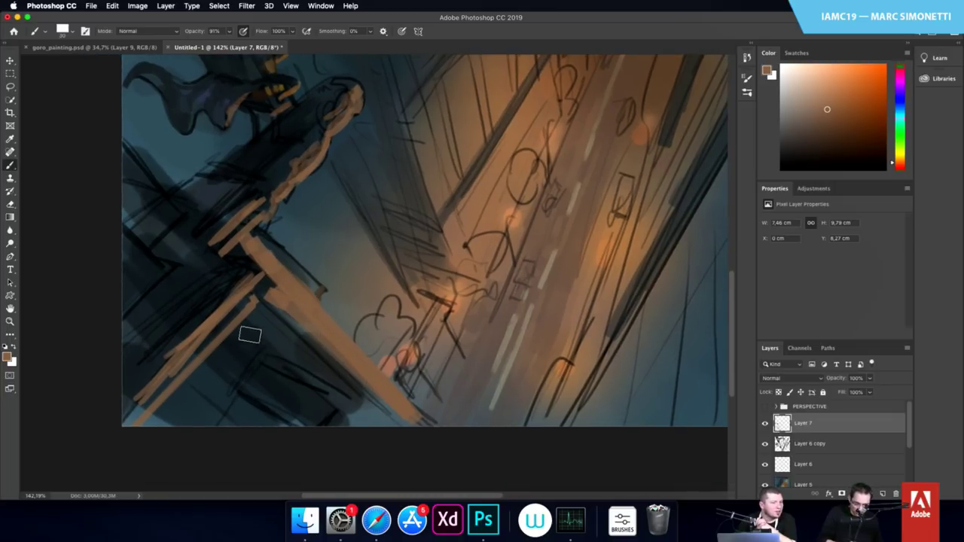
{"action": "left_click", "coordinate": [276, 286], "text": "alt"}
{"action": "mouse_move", "coordinate": [264, 295]}
{"action": "left_mouse_down"}
{"action": "mouse_move", "coordinate": [273, 283]}
{"action": "mouse_move", "coordinate": [260, 294]}
{"action": "left_mouse_up"}
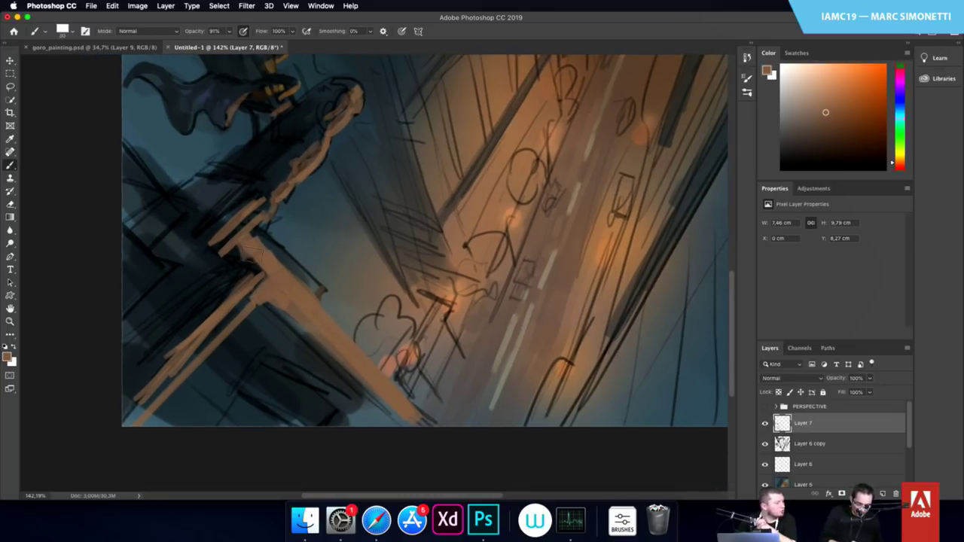
Sample dark blue tones from the building and paint over the sketch lines on the ledge and the beam behind the gargoyle
{"action": "left_click", "coordinate": [206, 257], "text": "alt"}
{"action": "mouse_move", "coordinate": [192, 297]}
{"action": "left_mouse_down"}
{"action": "mouse_move", "coordinate": [183, 323]}
{"action": "mouse_move", "coordinate": [153, 327]}
{"action": "mouse_move", "coordinate": [188, 284]}
{"action": "left_mouse_up"}
{"action": "mouse_move", "coordinate": [209, 229]}
{"action": "left_mouse_down"}
{"action": "mouse_move", "coordinate": [204, 167]}
{"action": "mouse_move", "coordinate": [196, 172]}
{"action": "mouse_move", "coordinate": [224, 178]}
{"action": "mouse_move", "coordinate": [202, 211]}
{"action": "mouse_move", "coordinate": [239, 165]}
{"action": "mouse_move", "coordinate": [209, 181]}
{"action": "mouse_move", "coordinate": [233, 171]}
{"action": "left_mouse_up"}
{"action": "left_click", "coordinate": [248, 151], "text": "alt"}
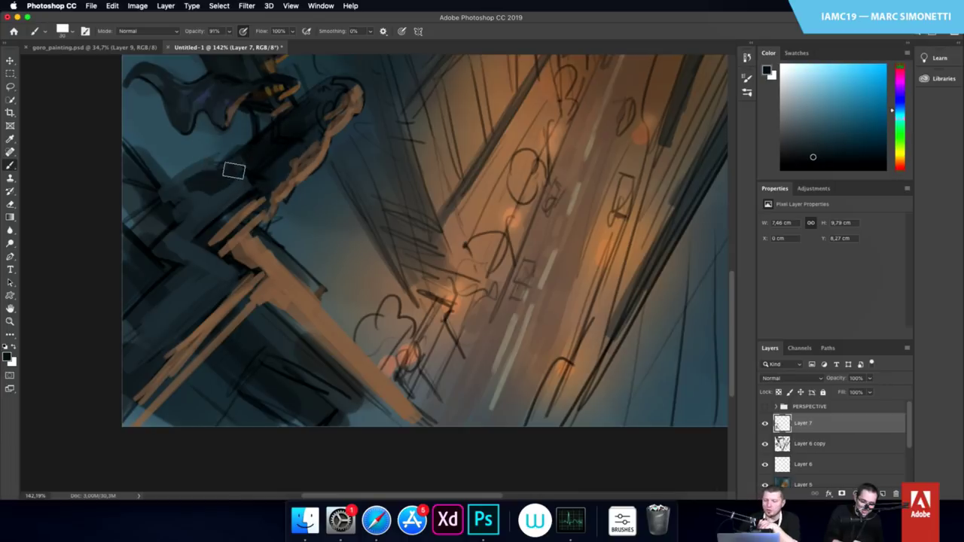
Sample near-black beneath the figure's face and paint the body shadow under the mouth with a smaller brush
{"action": "left_click_drag", "start_coordinate": [378, 275], "coordinate": [420, 384]}
{"action": "left_click_drag", "start_coordinate": [337, 242], "coordinate": [392, 219]}
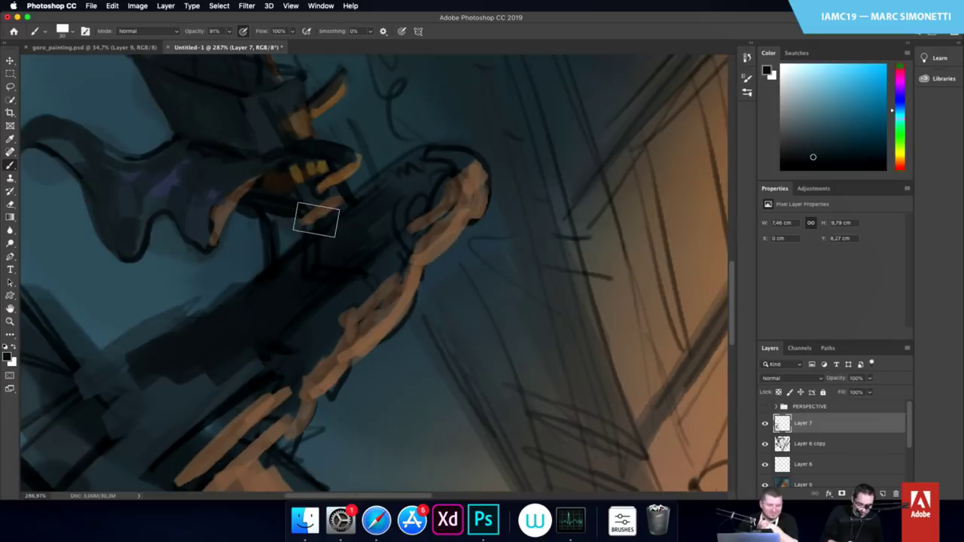
{"action": "left_click", "coordinate": [292, 201], "text": "alt"}
{"action": "left_click_drag", "start_coordinate": [277, 204], "coordinate": [264, 205]}
{"action": "left_click_drag", "start_coordinate": [289, 215], "coordinate": [279, 209]}
{"action": "left_click", "coordinate": [296, 205], "text": "alt"}
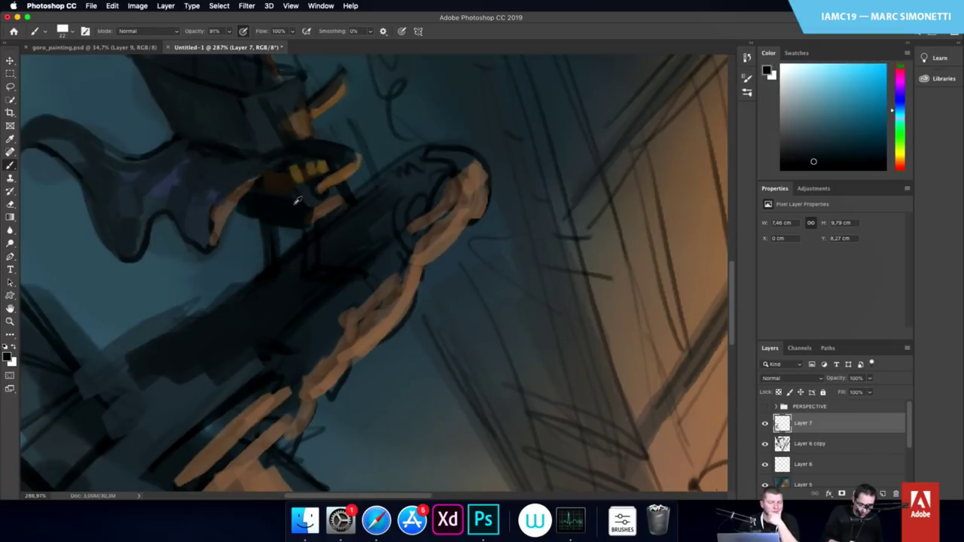
Sample the teal background and paint over the outline along the cape's lower edge and the sky above the gargoyle's beam
{"action": "mouse_move", "coordinate": [404, 314]}
{"action": "left_mouse_down"}
{"action": "mouse_move", "coordinate": [354, 339]}
{"action": "mouse_move", "coordinate": [399, 311]}
{"action": "left_mouse_up"}
{"action": "left_click", "coordinate": [184, 274], "text": "alt"}
{"action": "mouse_move", "coordinate": [191, 274]}
{"action": "left_mouse_down"}
{"action": "mouse_move", "coordinate": [109, 249]}
{"action": "mouse_move", "coordinate": [85, 195]}
{"action": "mouse_move", "coordinate": [63, 190]}
{"action": "left_mouse_up"}
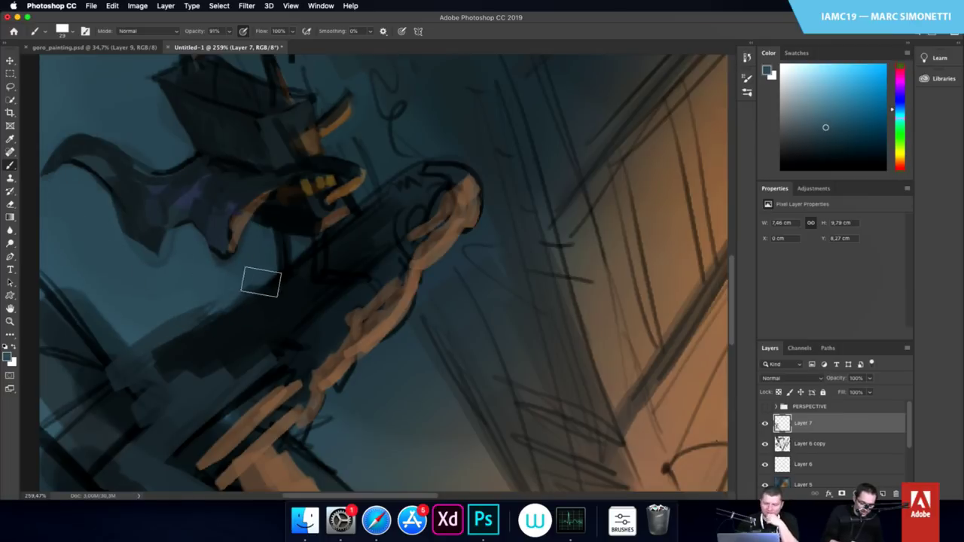
{"action": "left_click", "coordinate": [224, 284], "text": "alt"}
{"action": "mouse_move", "coordinate": [218, 296]}
{"action": "left_mouse_down"}
{"action": "mouse_move", "coordinate": [138, 346]}
{"action": "mouse_move", "coordinate": [68, 286]}
{"action": "left_mouse_up"}
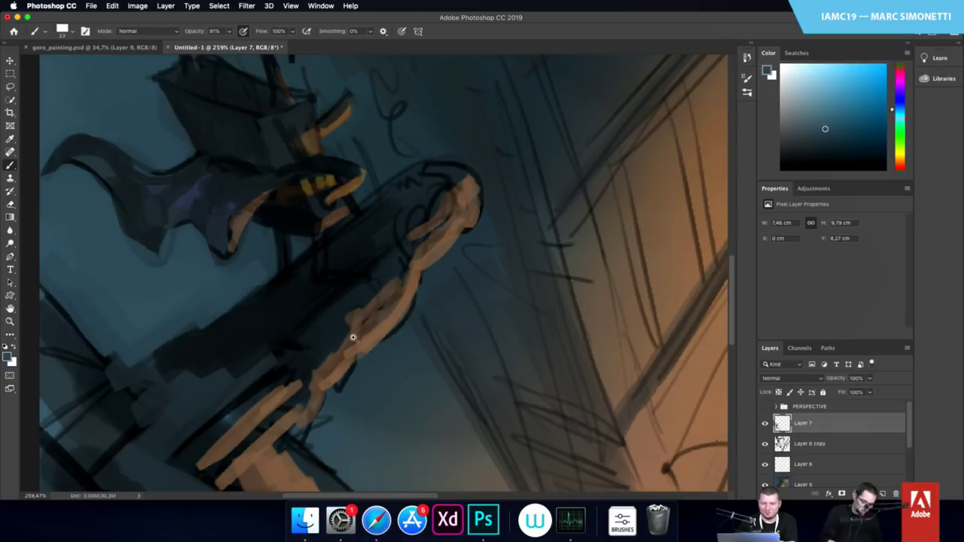
Switch to the Soft Round (pressure sensitivity) brush at 321 px
{"action": "left_click_drag", "start_coordinate": [354, 337], "coordinate": [283, 411]}
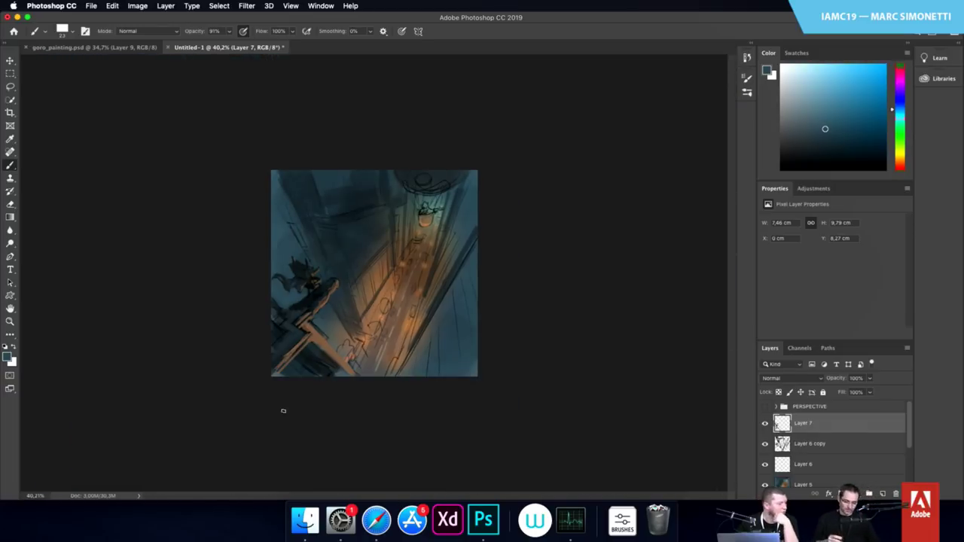
{"action": "scroll", "coordinate": [313, 331], "scroll_direction": "up", "scroll_amount": 7}
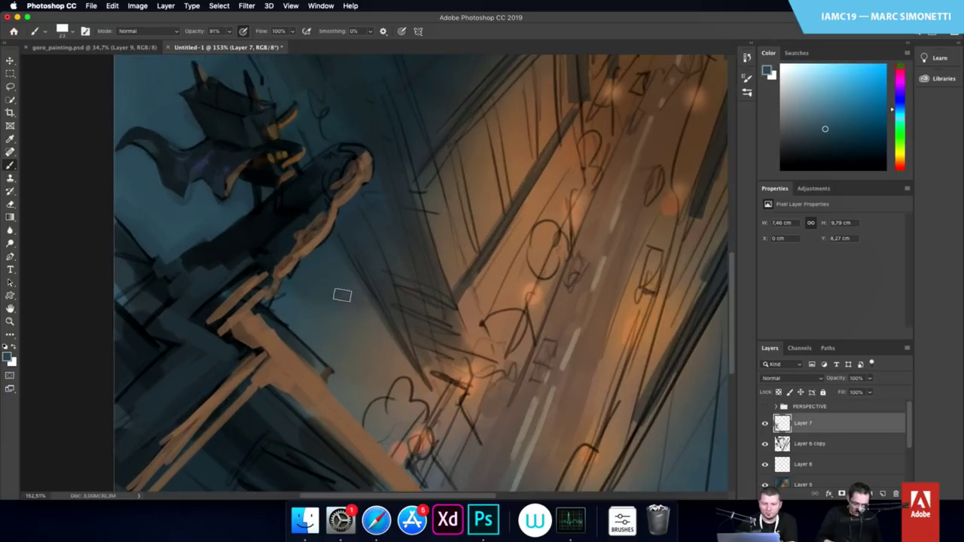
{"action": "right_click", "coordinate": [342, 295]}
{"action": "left_click", "coordinate": [603, 370]}
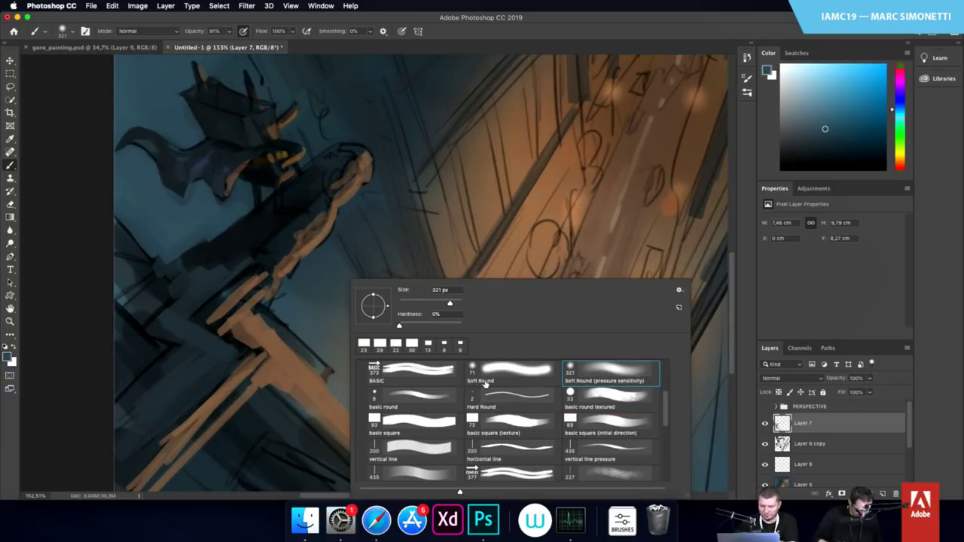
{"action": "left_click", "coordinate": [216, 277]}
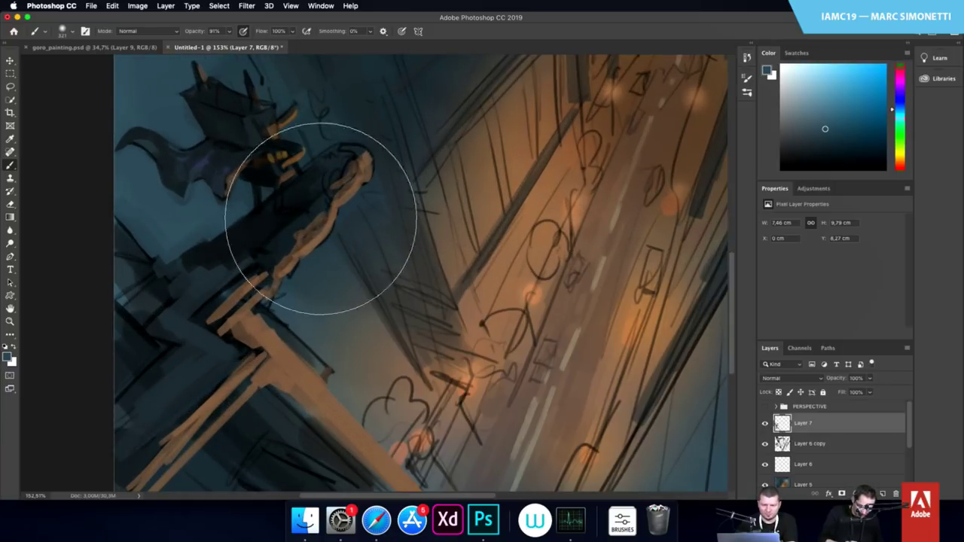
Reduce the soft brush to 188 px and softly darken the light-brown ledges, wall band and surrounding building with dark navy
{"action": "mouse_move", "coordinate": [195, 292]}
{"action": "left_mouse_down"}
{"action": "mouse_move", "coordinate": [216, 292]}
{"action": "mouse_move", "coordinate": [159, 294]}
{"action": "left_mouse_up"}
{"action": "left_click_drag", "start_coordinate": [202, 401], "coordinate": [148, 457]}
{"action": "left_click_drag", "start_coordinate": [266, 301], "coordinate": [275, 234]}
{"action": "left_click_drag", "start_coordinate": [172, 406], "coordinate": [136, 431]}
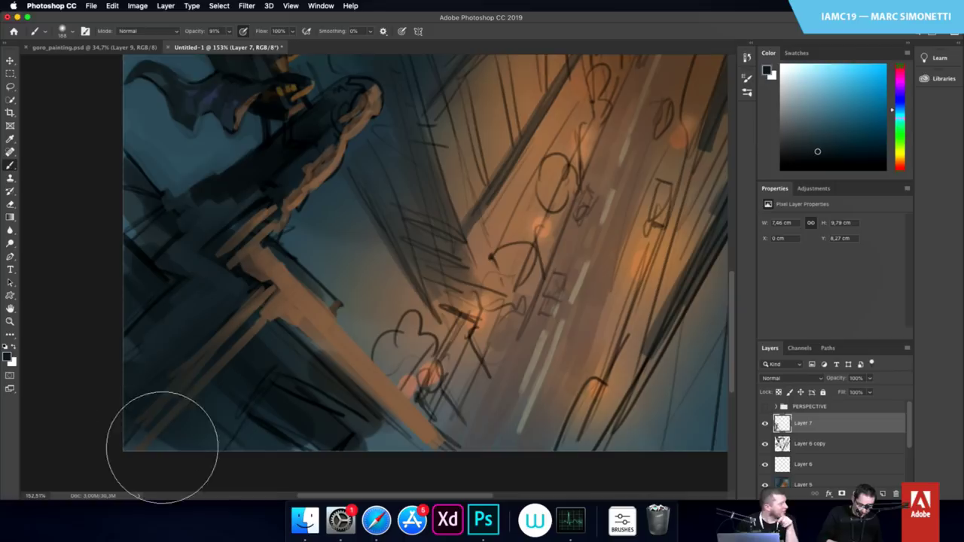
{"action": "left_click_drag", "start_coordinate": [254, 268], "coordinate": [257, 260]}
{"action": "mouse_move", "coordinate": [273, 218]}
{"action": "left_mouse_down"}
{"action": "mouse_move", "coordinate": [247, 266]}
{"action": "mouse_move", "coordinate": [266, 223]}
{"action": "mouse_move", "coordinate": [266, 269]}
{"action": "mouse_move", "coordinate": [326, 354]}
{"action": "mouse_move", "coordinate": [364, 360]}
{"action": "mouse_move", "coordinate": [298, 305]}
{"action": "mouse_move", "coordinate": [262, 246]}
{"action": "mouse_move", "coordinate": [293, 284]}
{"action": "mouse_move", "coordinate": [265, 266]}
{"action": "mouse_move", "coordinate": [355, 347]}
{"action": "left_mouse_up"}
{"action": "mouse_move", "coordinate": [439, 364]}
{"action": "left_mouse_down"}
{"action": "mouse_move", "coordinate": [400, 385]}
{"action": "mouse_move", "coordinate": [418, 354]}
{"action": "left_mouse_up"}
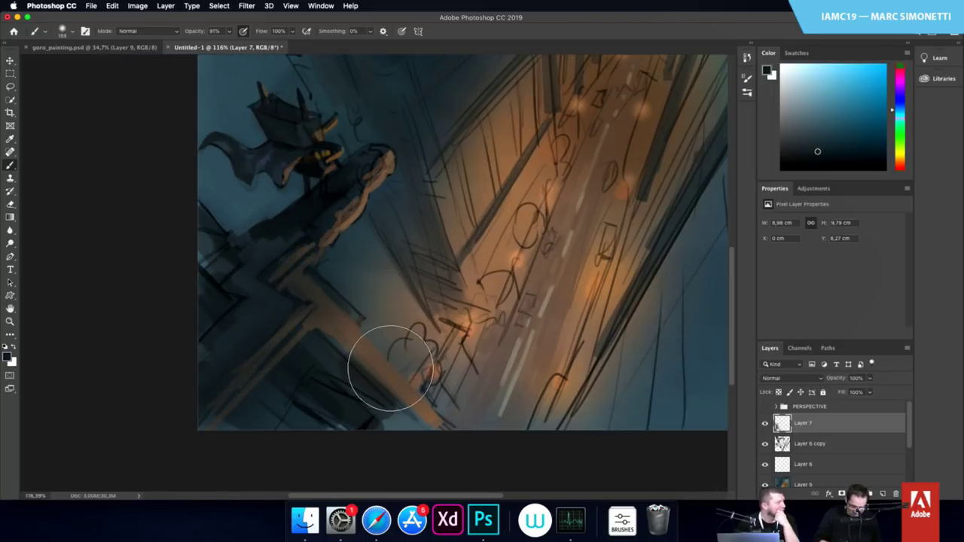
Select the lit ledges and diagonal wall down past the canvas's bottom edge with the Polygonal Lasso
{"action": "key", "text": "l"}
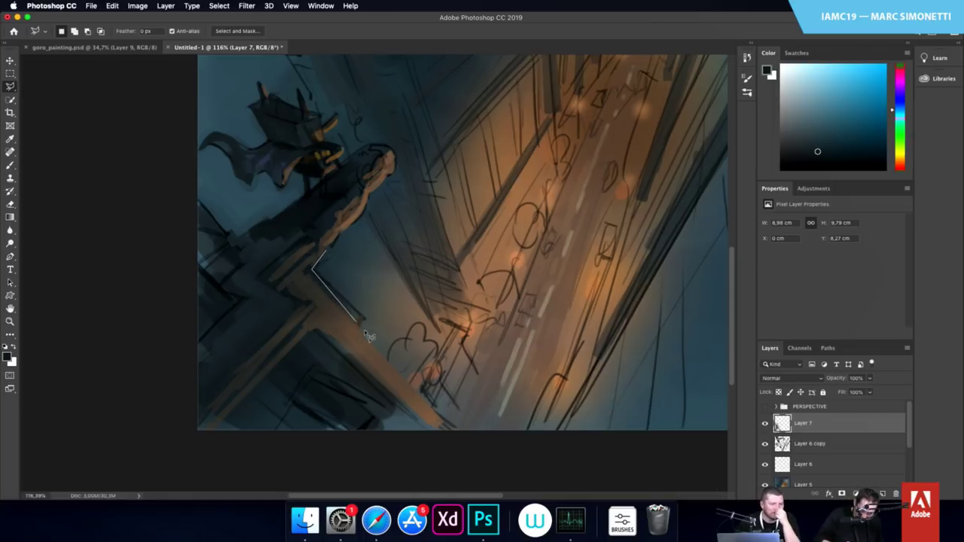
{"action": "left_click_drag", "start_coordinate": [369, 442], "coordinate": [208, 440]}
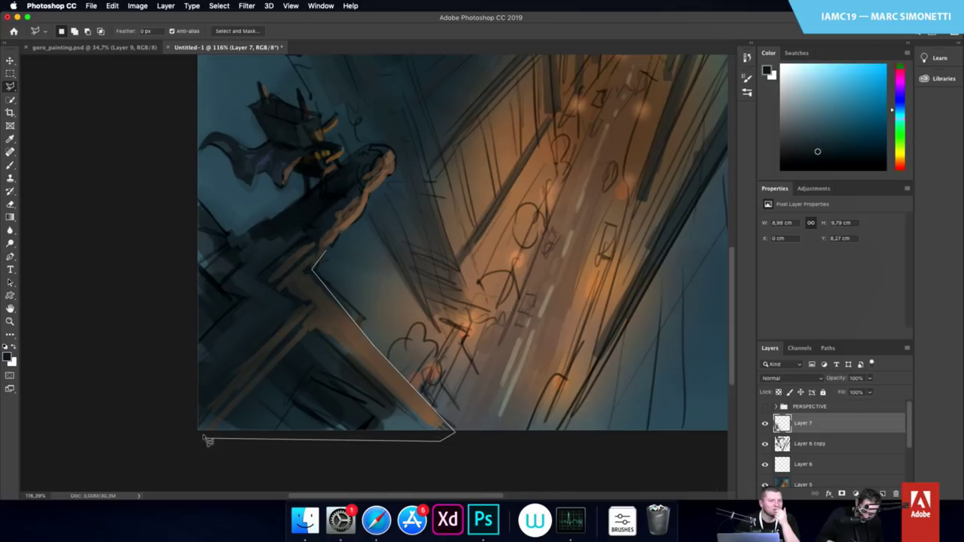
{"action": "left_click_drag", "start_coordinate": [308, 347], "coordinate": [317, 335]}
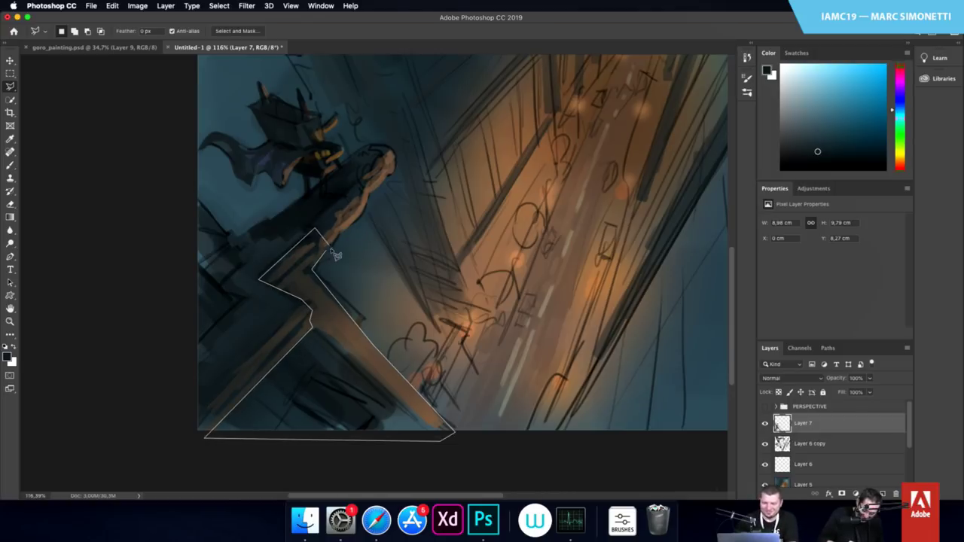
{"action": "left_click_drag", "start_coordinate": [341, 285], "coordinate": [341, 278]}
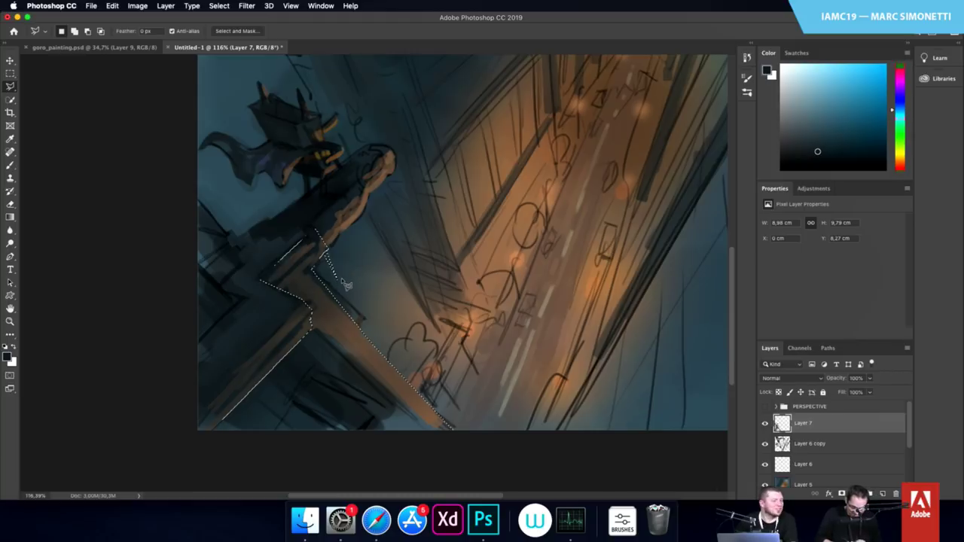
Paint the selected ledges and wall with a soft brush, sampling scene colours and adding a warmer, more saturated brown glow towards the canvas's bottom edge
{"action": "key", "text": "b"}
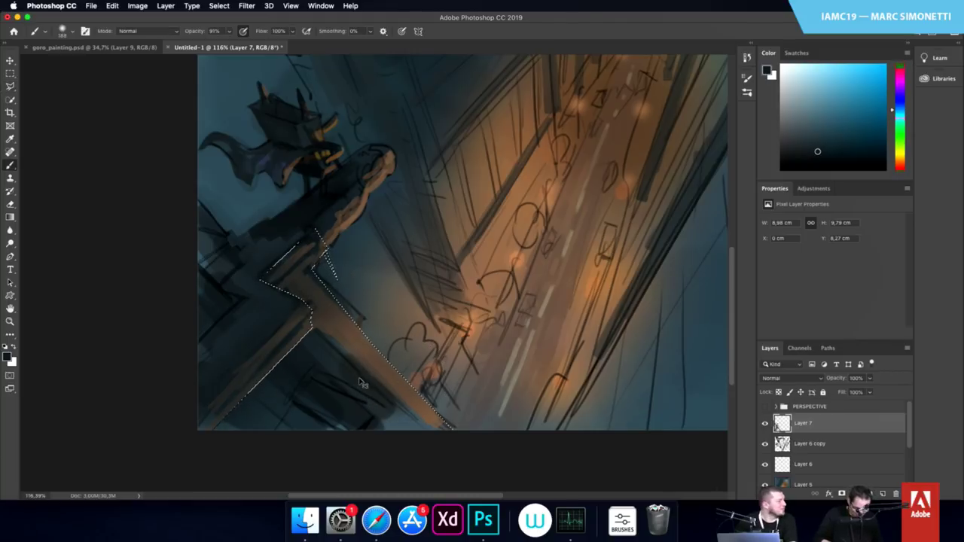
{"action": "left_click", "coordinate": [327, 359], "text": "alt"}
{"action": "left_click_drag", "start_coordinate": [332, 308], "coordinate": [357, 303]}
{"action": "left_click_drag", "start_coordinate": [332, 299], "coordinate": [358, 304]}
{"action": "left_click", "coordinate": [380, 416], "text": "alt"}
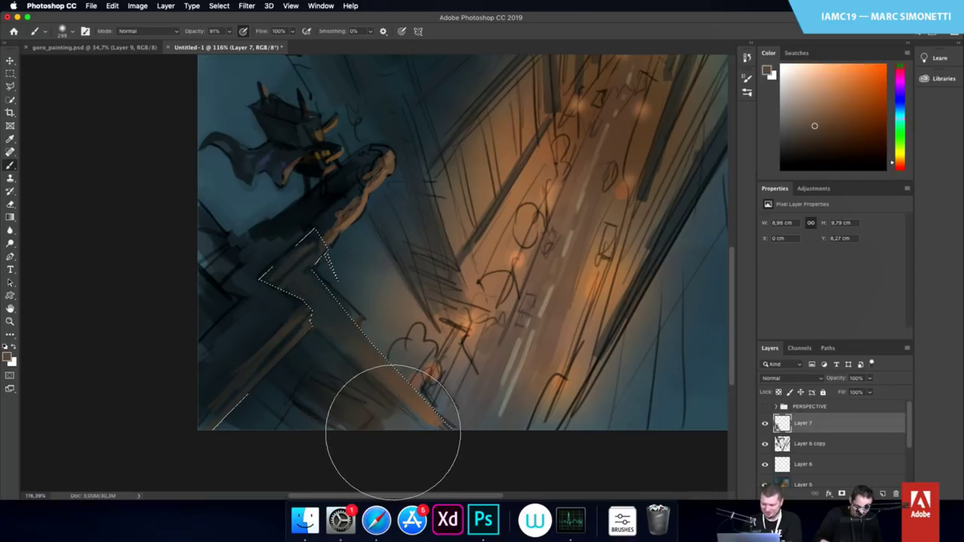
{"action": "left_click", "coordinate": [838, 121]}
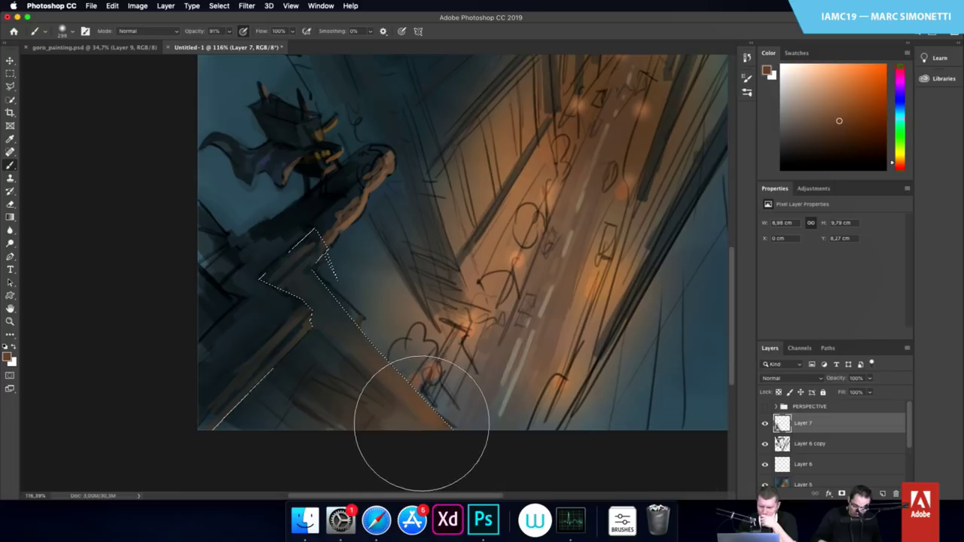
{"action": "mouse_move", "coordinate": [422, 423]}
{"action": "left_mouse_down"}
{"action": "mouse_move", "coordinate": [323, 452]}
{"action": "mouse_move", "coordinate": [495, 409]}
{"action": "mouse_move", "coordinate": [475, 367]}
{"action": "left_mouse_up"}
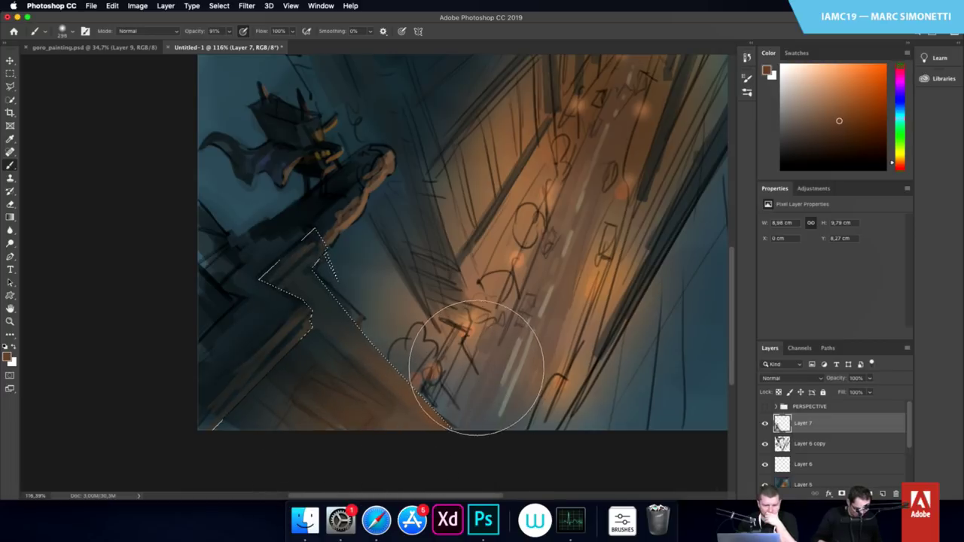
Switch to the basic square (initial direction) brush, reduce it to about 22 px and paint a light-brown edge along the ledge corner and wall
{"action": "right_click", "coordinate": [489, 283]}
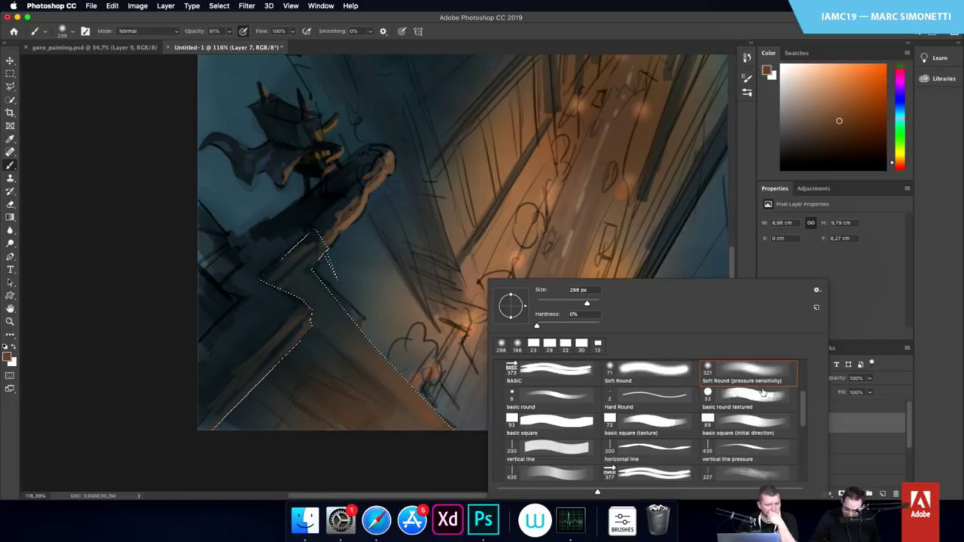
{"action": "left_click", "coordinate": [746, 424]}
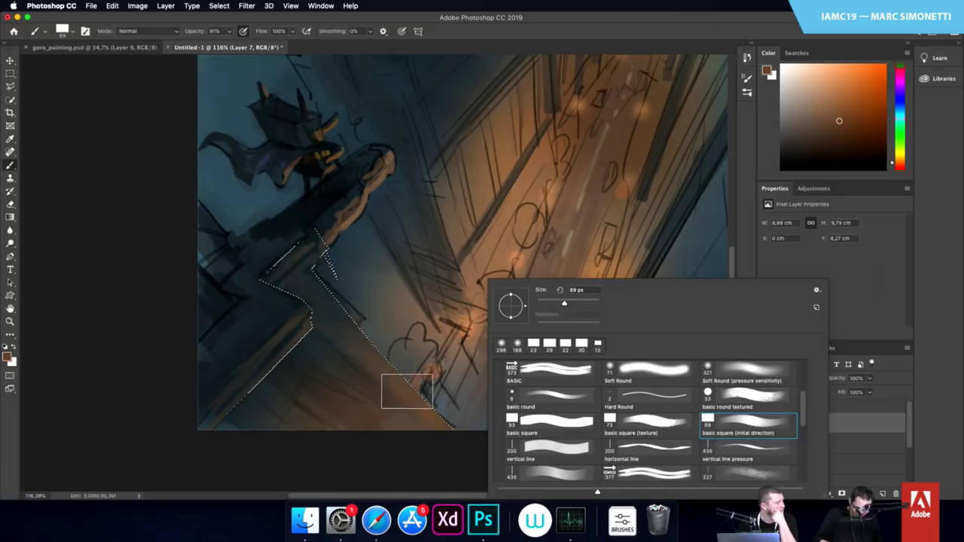
{"action": "left_click", "coordinate": [418, 405], "text": "alt"}
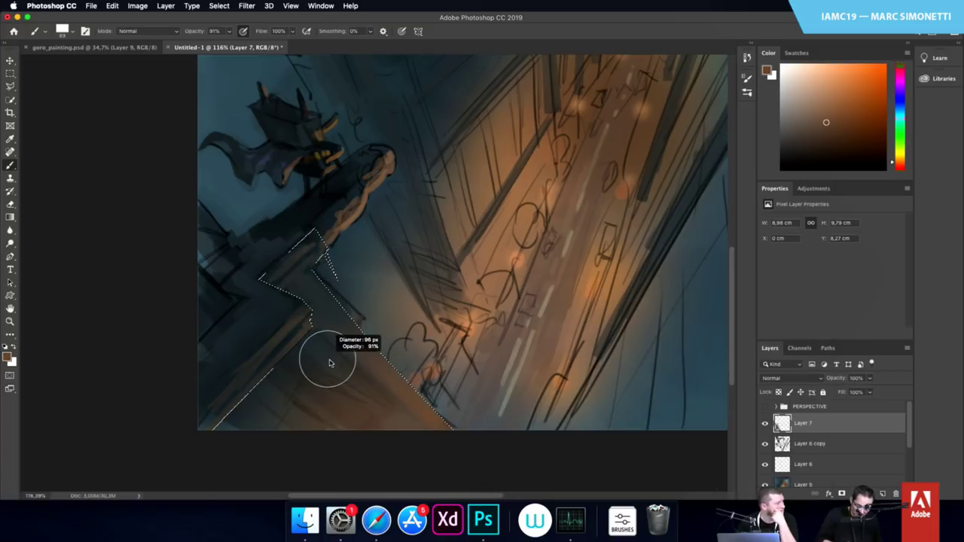
{"action": "left_click_drag", "start_coordinate": [317, 365], "coordinate": [315, 365]}
{"action": "left_click", "coordinate": [419, 398], "text": "alt"}
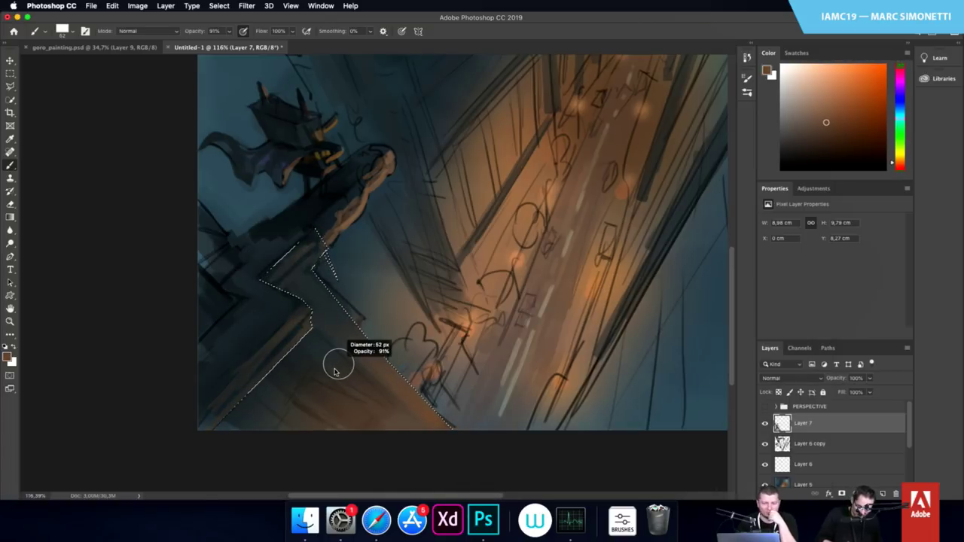
{"action": "left_click", "coordinate": [384, 367], "text": "alt"}
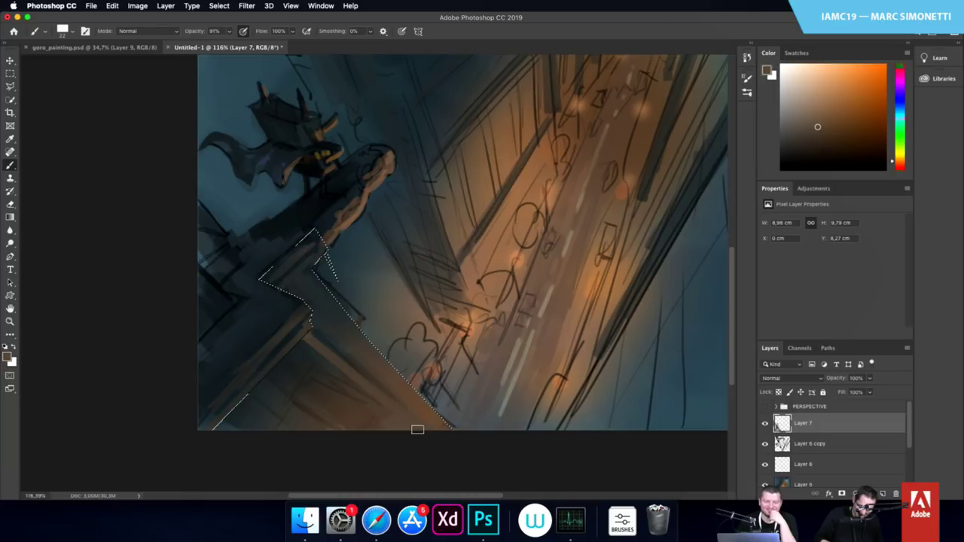
Show the PERSPECTIVE group and paint a brighter brown diagonal window ledge on the wall below the lit corner
{"action": "mouse_move", "coordinate": [469, 369]}
{"action": "left_mouse_down"}
{"action": "mouse_move", "coordinate": [445, 383]}
{"action": "mouse_move", "coordinate": [484, 377]}
{"action": "left_mouse_up"}
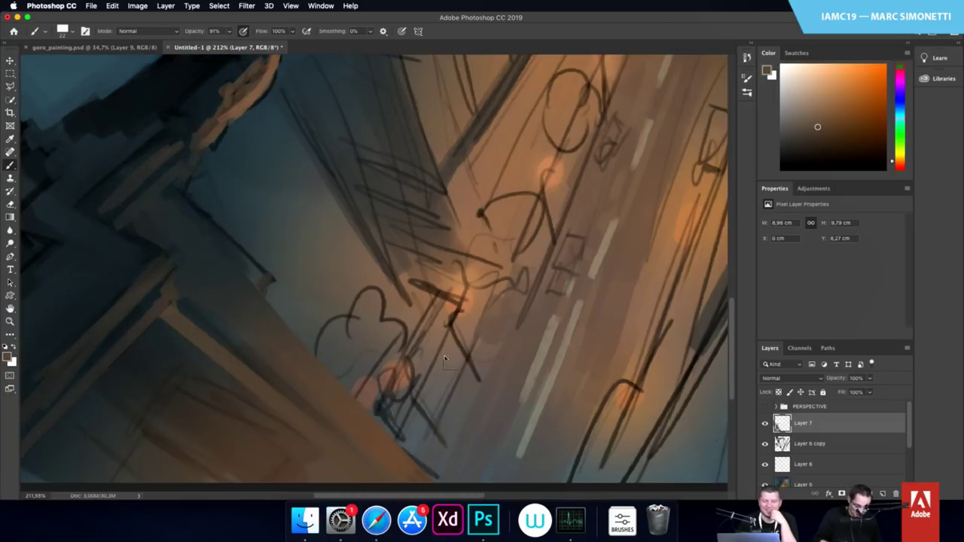
{"action": "left_click_drag", "start_coordinate": [337, 334], "coordinate": [375, 270]}
{"action": "left_click", "coordinate": [836, 117]}
{"action": "left_click_drag", "start_coordinate": [217, 333], "coordinate": [207, 340]}
{"action": "left_click", "coordinate": [765, 406]}
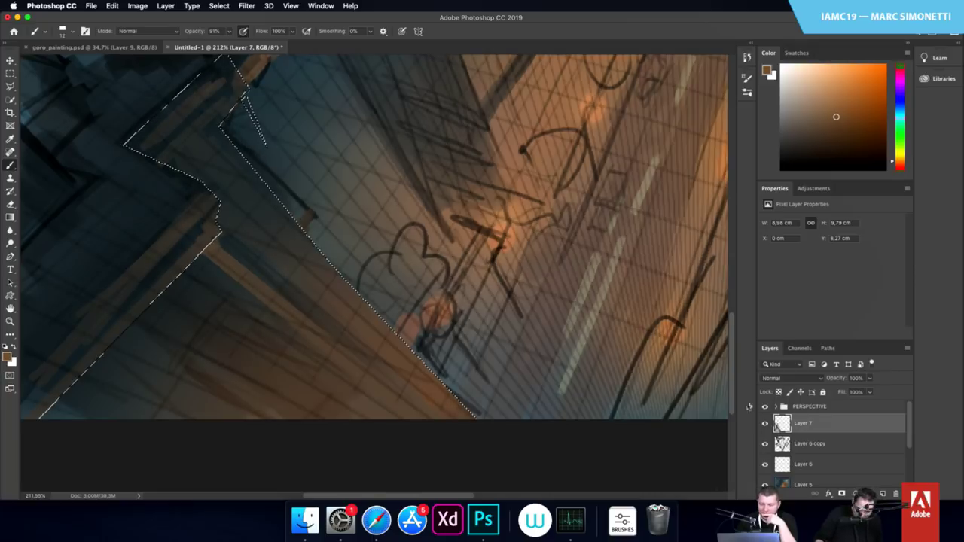
{"action": "left_click", "coordinate": [209, 318], "text": "ctrl+alt"}
{"action": "mouse_move", "coordinate": [210, 321]}
{"action": "left_mouse_down"}
{"action": "mouse_move", "coordinate": [225, 299]}
{"action": "mouse_move", "coordinate": [185, 352]}
{"action": "left_mouse_up"}
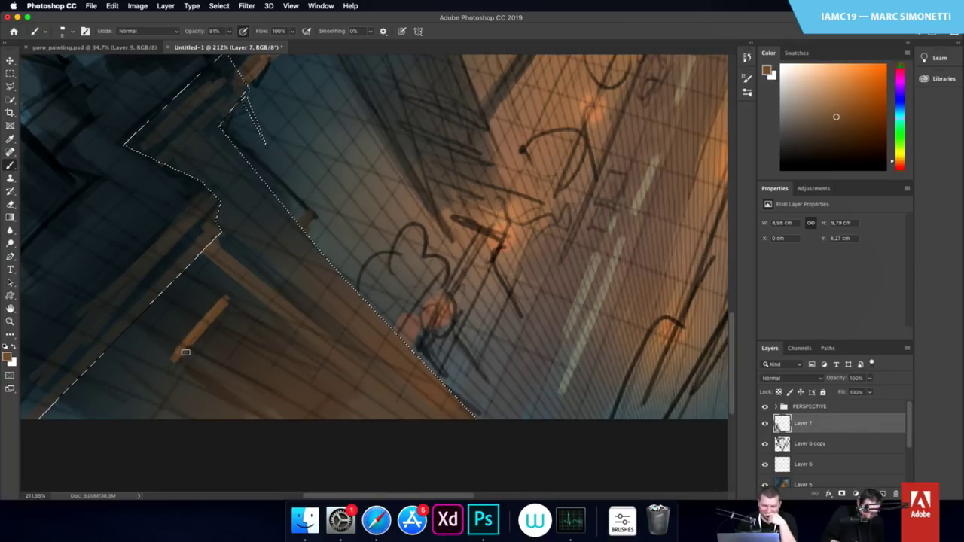
Sample the dark navy of the shadowed building and paint the window's opposite edge and the shading between both ends
{"action": "left_click", "coordinate": [102, 185], "text": "alt"}
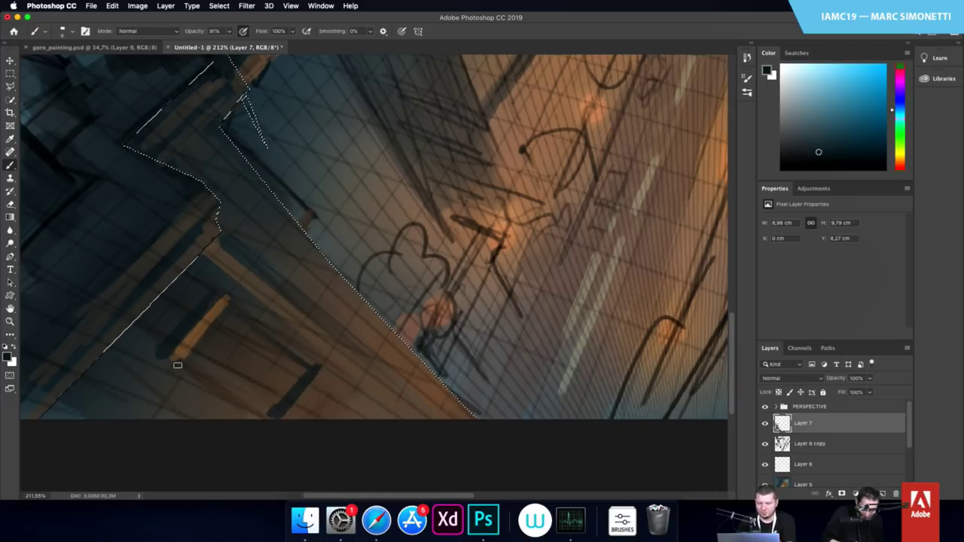
{"action": "mouse_move", "coordinate": [267, 406]}
{"action": "left_mouse_down"}
{"action": "mouse_move", "coordinate": [211, 351]}
{"action": "mouse_move", "coordinate": [269, 399]}
{"action": "mouse_move", "coordinate": [300, 373]}
{"action": "left_mouse_up"}
{"action": "left_click", "coordinate": [267, 411], "text": "shift"}
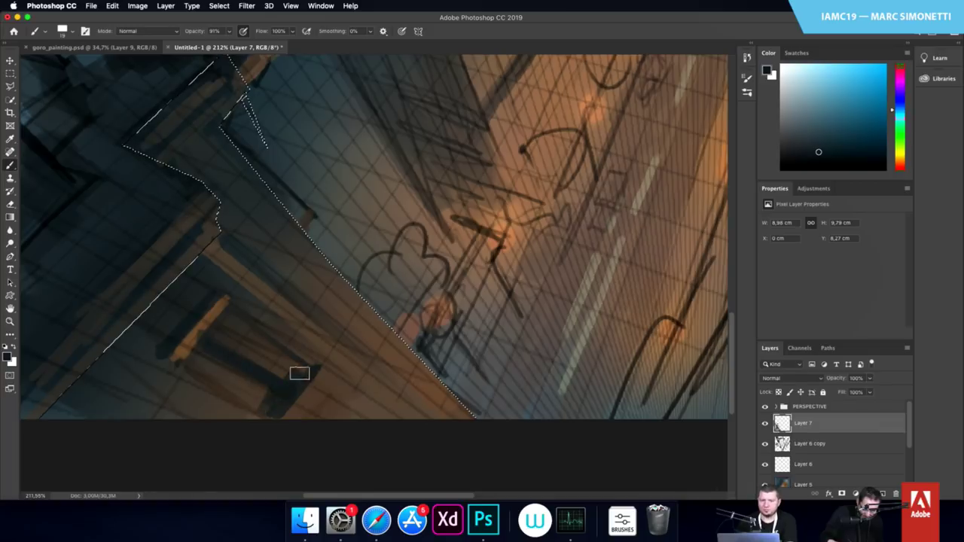
Deselect the wall area and outline the four-sided window opening between its two ledges with the Polygonal Lasso
{"action": "key", "text": "l"}
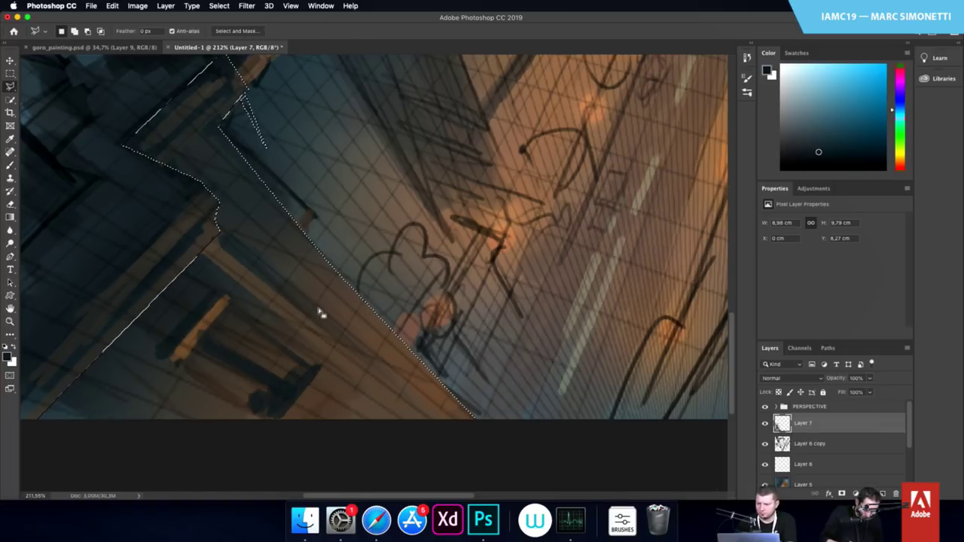
{"action": "key", "text": "Escape"}
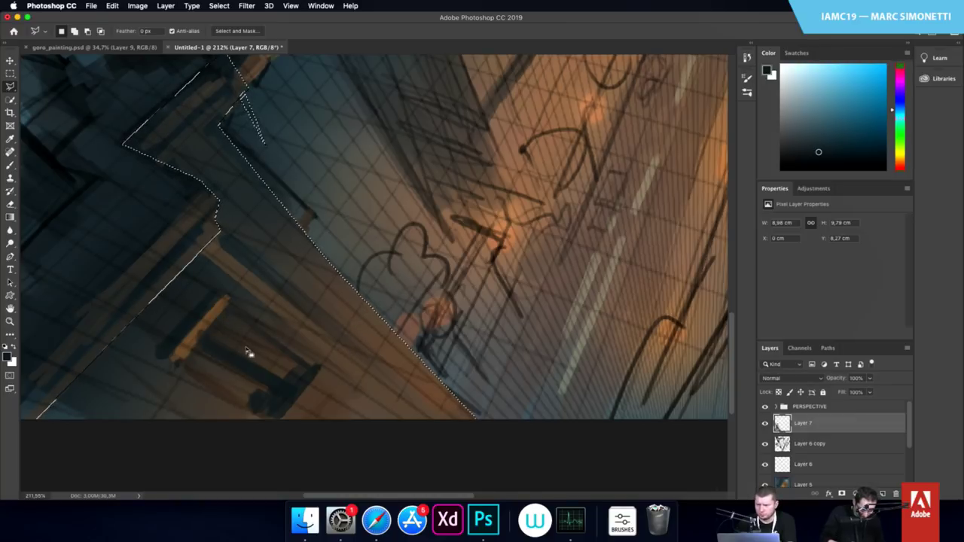
{"action": "key", "text": "super+d"}
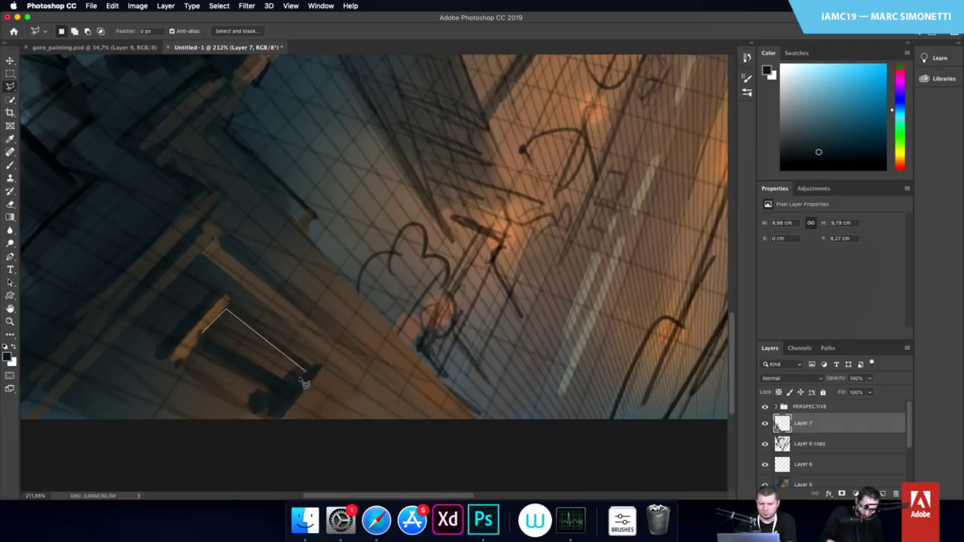
{"action": "left_click", "coordinate": [175, 360]}
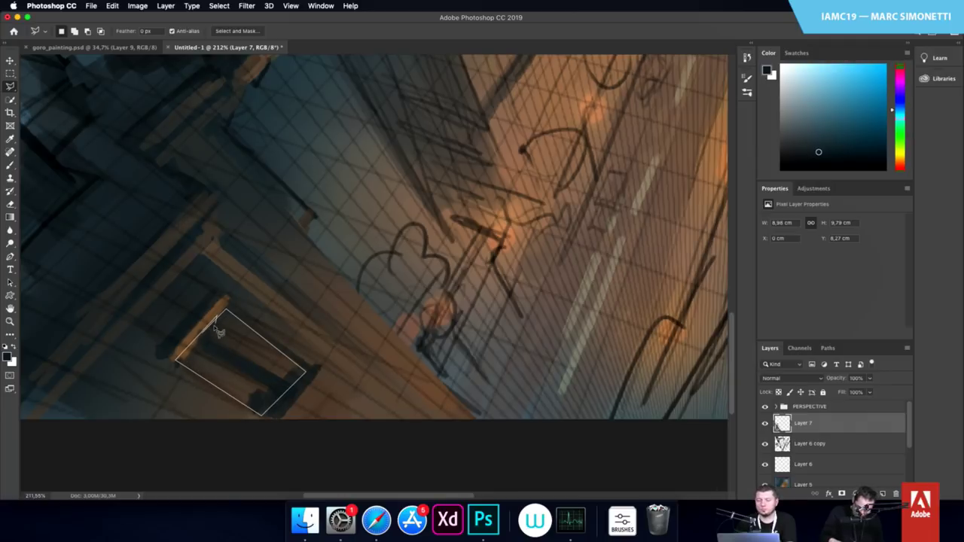
{"action": "left_click", "coordinate": [217, 328]}
Sample the grey-green tone beside the wall, fill the window opening with square brush strokes at 62 px, and deselect
{"action": "key", "text": "b"}
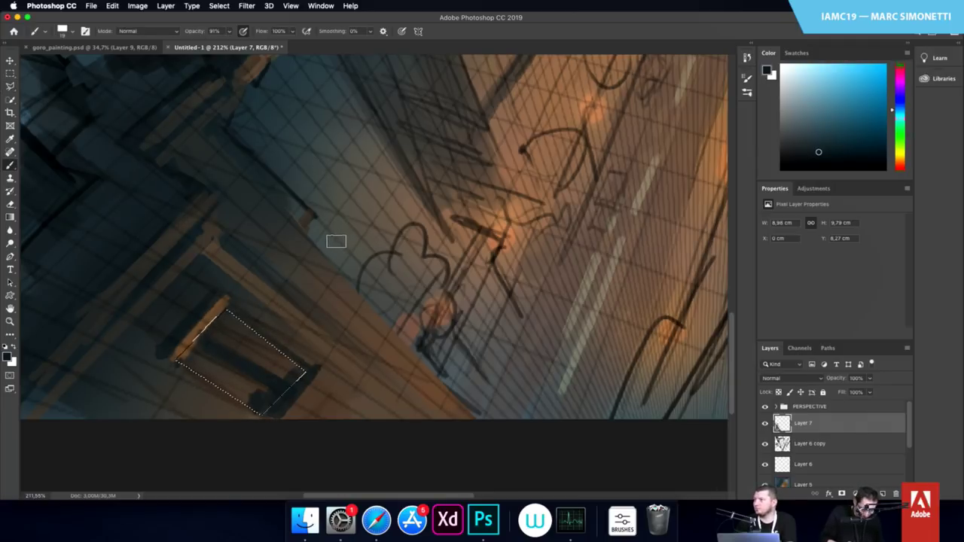
{"action": "left_click", "coordinate": [334, 249], "text": "alt"}
{"action": "left_click_drag", "start_coordinate": [213, 341], "coordinate": [236, 340]}
{"action": "mouse_move", "coordinate": [231, 339]}
{"action": "left_mouse_down"}
{"action": "mouse_move", "coordinate": [207, 353]}
{"action": "mouse_move", "coordinate": [264, 358]}
{"action": "mouse_move", "coordinate": [248, 386]}
{"action": "mouse_move", "coordinate": [265, 395]}
{"action": "mouse_move", "coordinate": [316, 384]}
{"action": "left_mouse_up"}
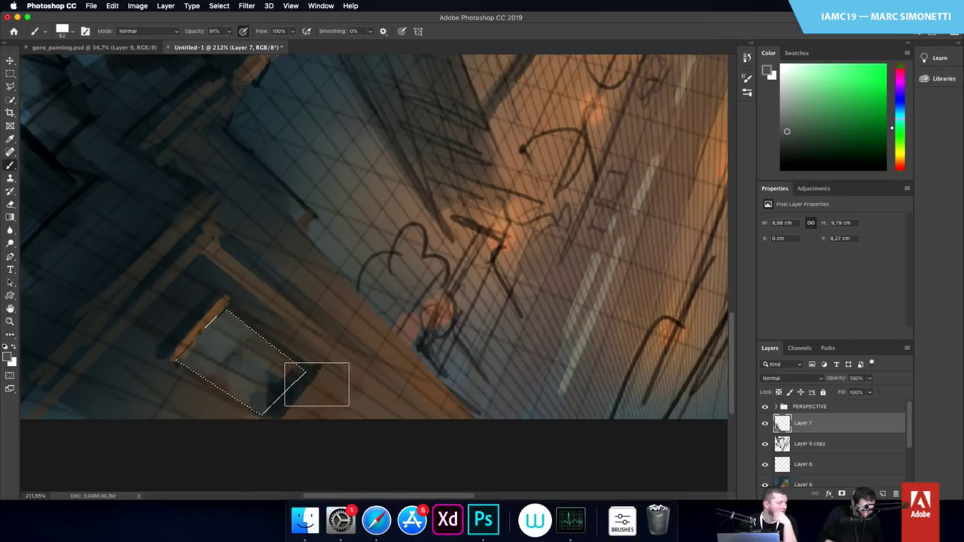
{"action": "key", "text": "super+d"}
Add a new layer and draw a dark-blue rough grid custom shape, about 6.33 by 8.45 cm, over the central building and street
{"action": "left_click_drag", "start_coordinate": [448, 350], "coordinate": [332, 377]}
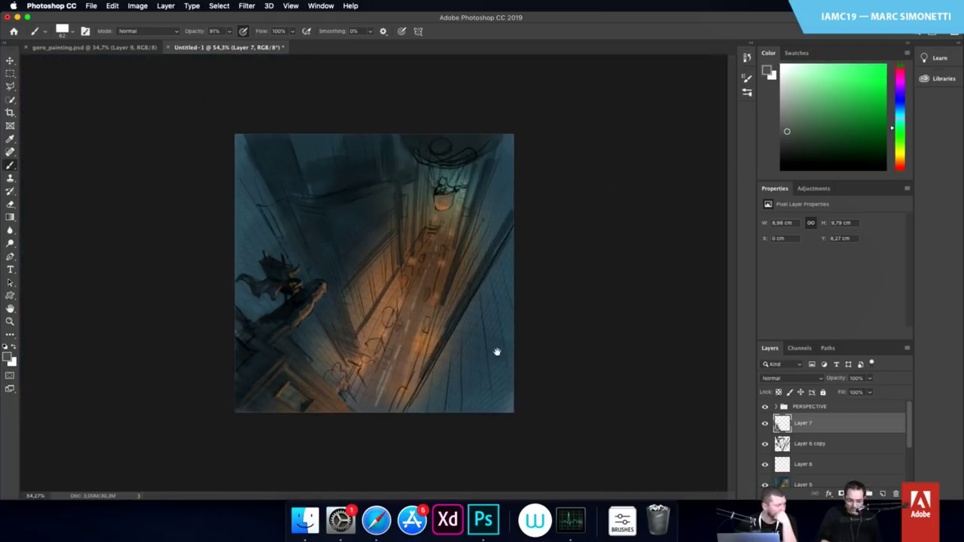
{"action": "right_click", "coordinate": [328, 291]}
{"action": "left_click", "coordinate": [323, 276]}
{"action": "left_click_drag", "start_coordinate": [322, 274], "coordinate": [339, 280]}
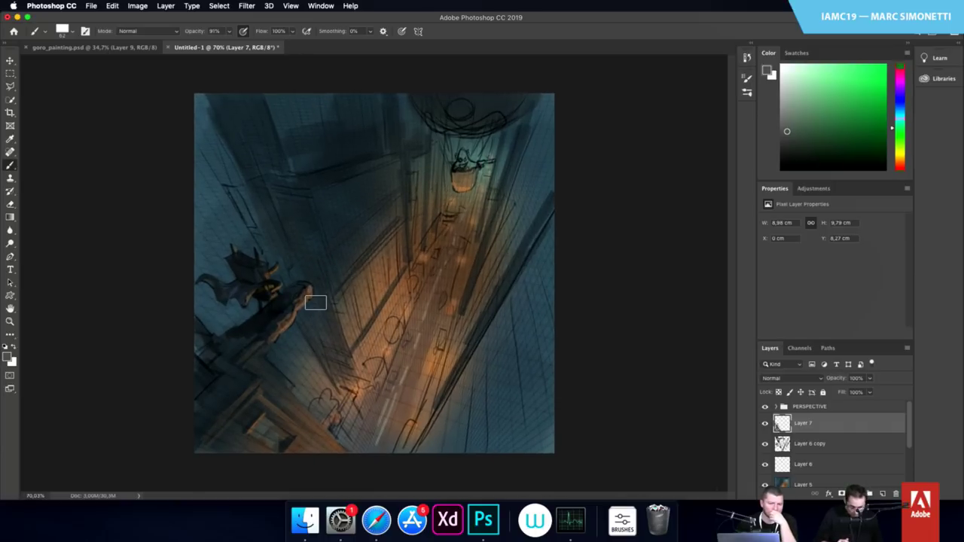
{"action": "left_click", "coordinate": [879, 493]}
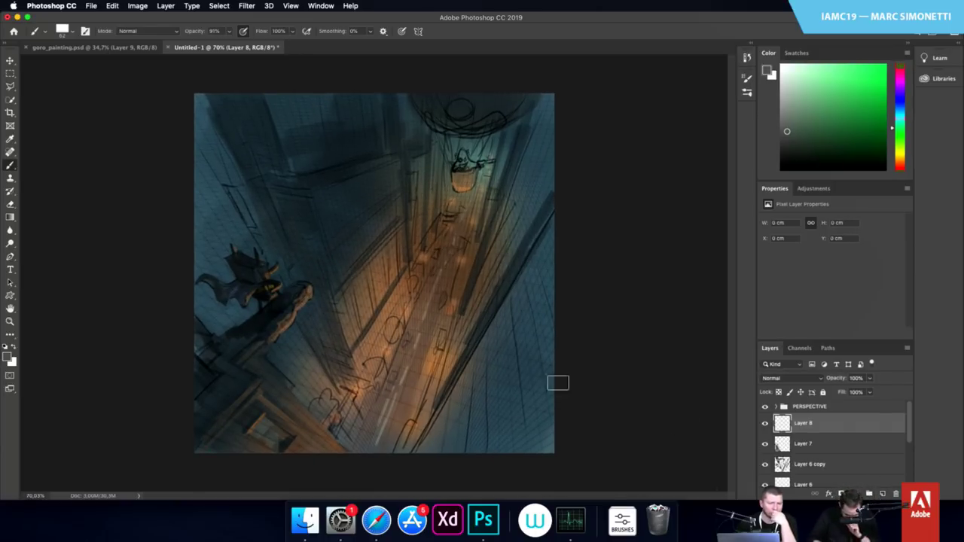
{"action": "key", "text": "u"}
{"action": "right_click", "coordinate": [503, 260]}
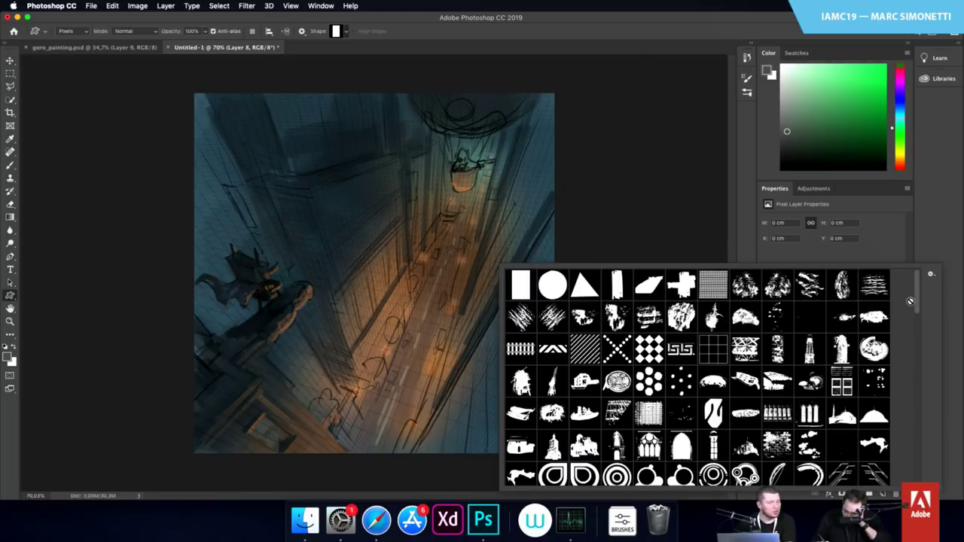
{"action": "left_click_drag", "start_coordinate": [917, 304], "coordinate": [871, 323]}
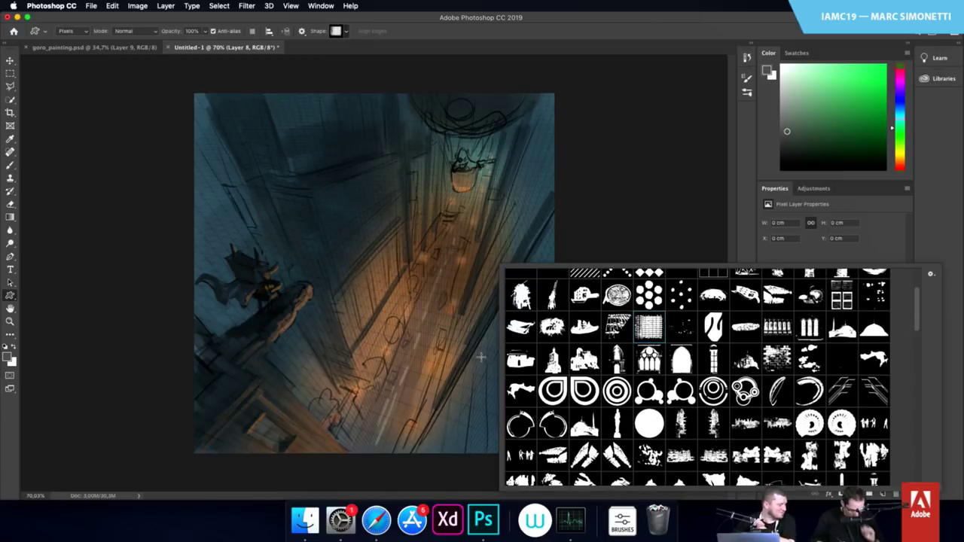
{"action": "left_click", "coordinate": [341, 213]}
{"action": "left_click_drag", "start_coordinate": [324, 190], "coordinate": [437, 364]}
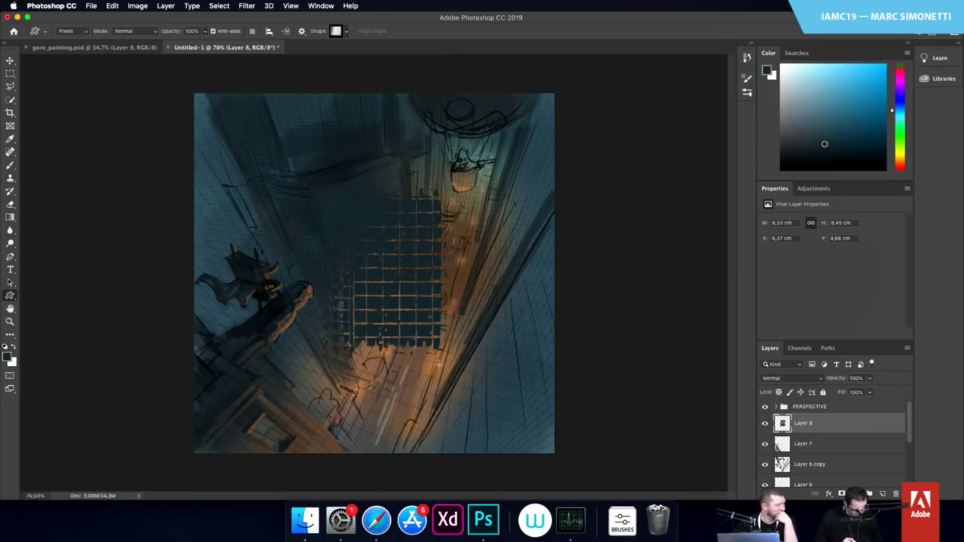
Start a free transform of the grid shape and distort its upper-left corner slightly down and outward
{"action": "key", "text": "t"}
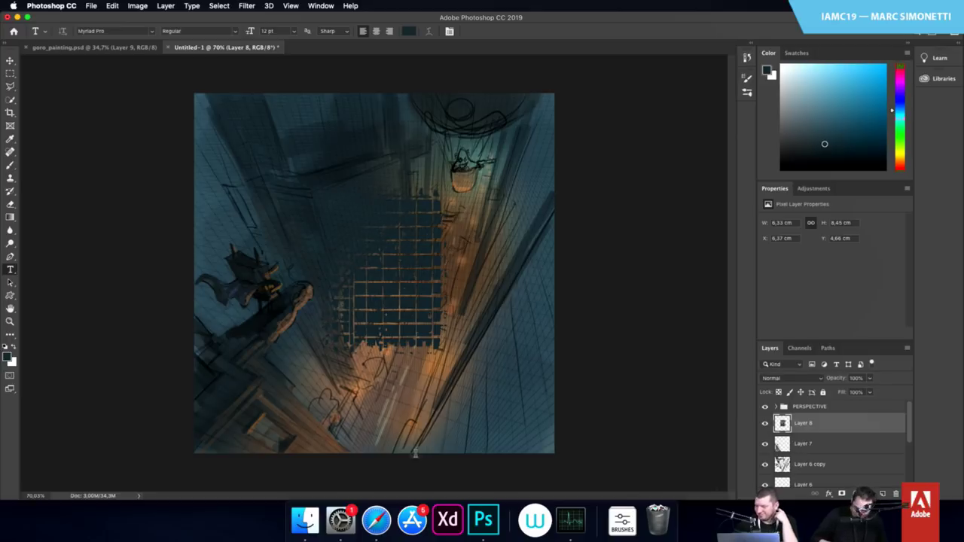
{"action": "key", "text": "super+t"}
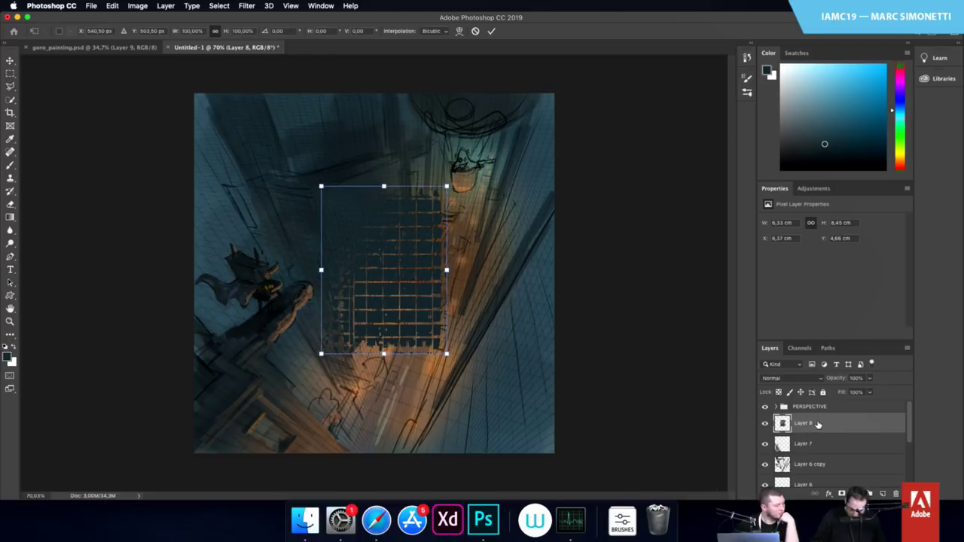
{"action": "right_click", "coordinate": [322, 190]}
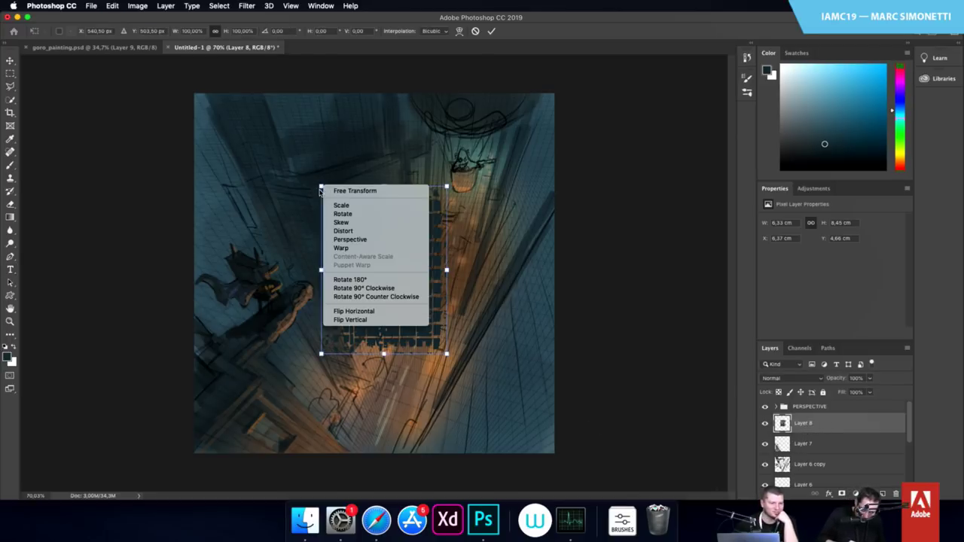
{"action": "left_click", "coordinate": [322, 188]}
{"action": "right_click", "coordinate": [316, 200]}
{"action": "left_click", "coordinate": [358, 194]}
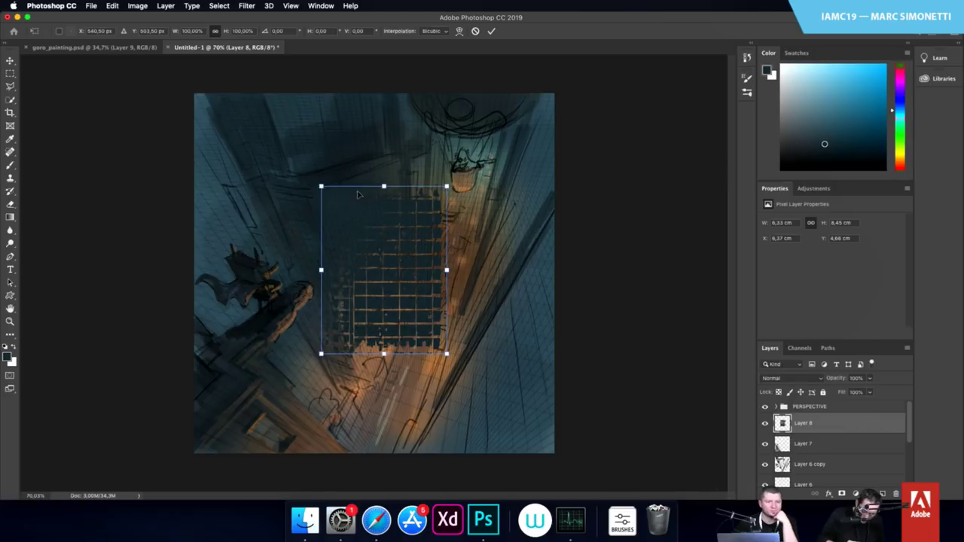
{"action": "right_click", "coordinate": [321, 194]}
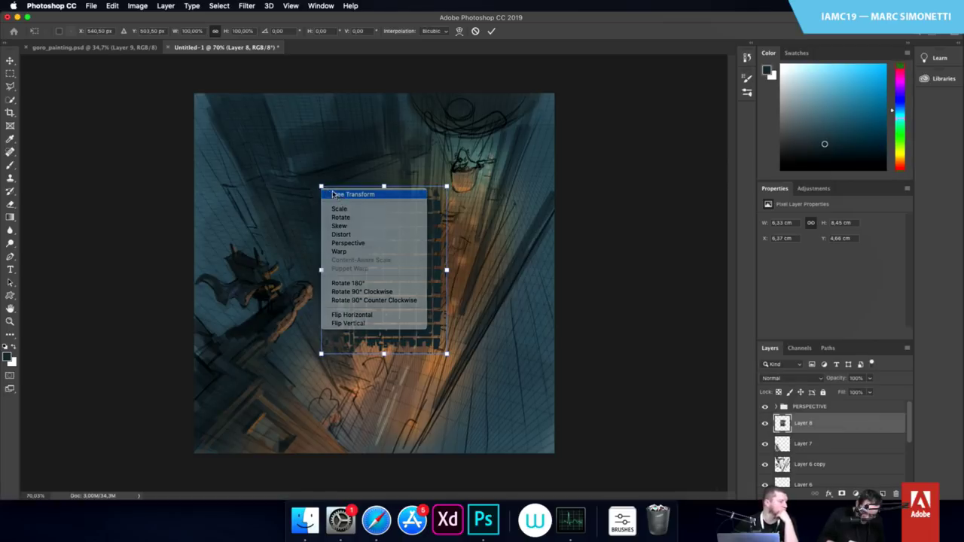
{"action": "left_click", "coordinate": [354, 192]}
{"action": "left_click_drag", "start_coordinate": [321, 189], "coordinate": [316, 200]}
{"action": "right_click", "coordinate": [323, 189]}
{"action": "left_click", "coordinate": [331, 189]}
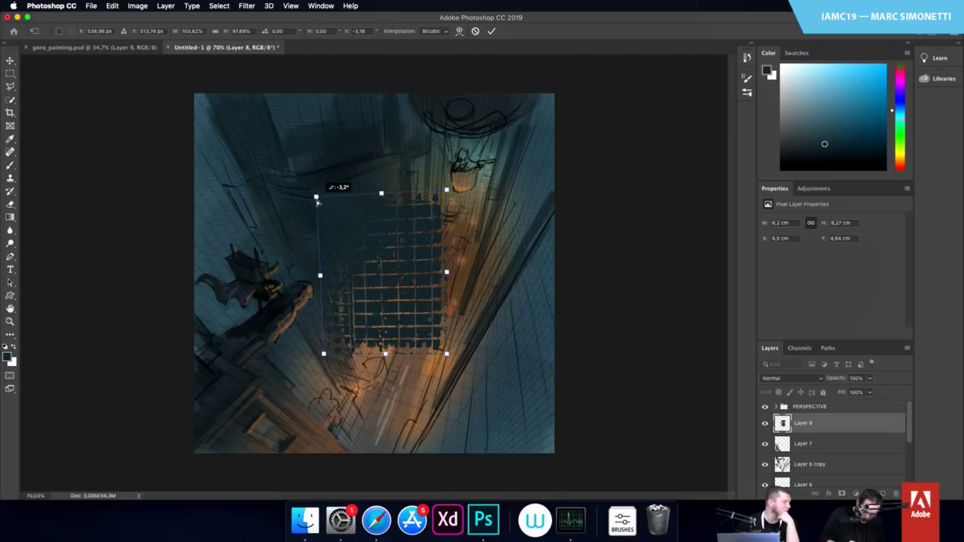
Distort the grid's corners until it follows the perspective of the central building's street-side facade, and commit the transform
{"action": "left_click_drag", "start_coordinate": [445, 190], "coordinate": [403, 159]}
{"action": "left_click_drag", "start_coordinate": [447, 354], "coordinate": [420, 320]}
{"action": "left_click_drag", "start_coordinate": [393, 271], "coordinate": [401, 271]}
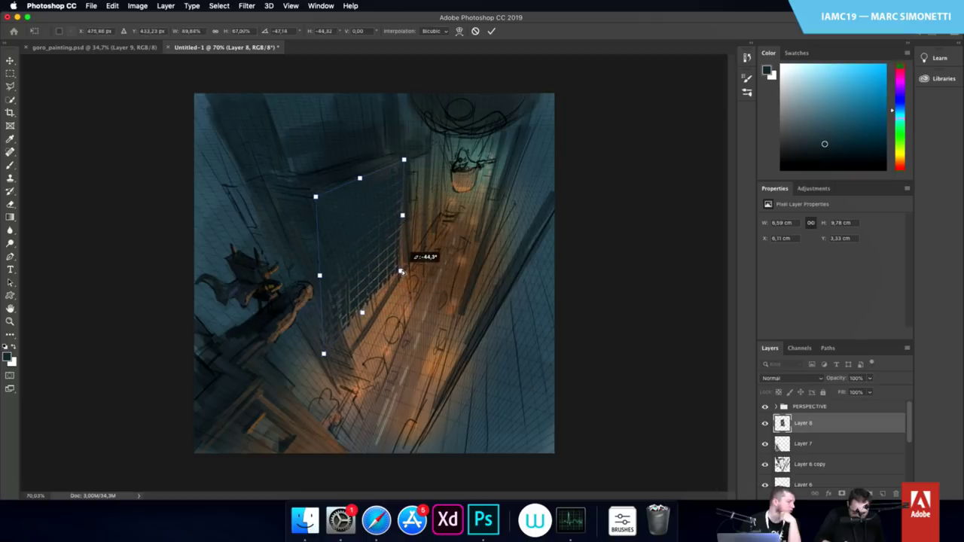
{"action": "left_click_drag", "start_coordinate": [323, 353], "coordinate": [350, 356]}
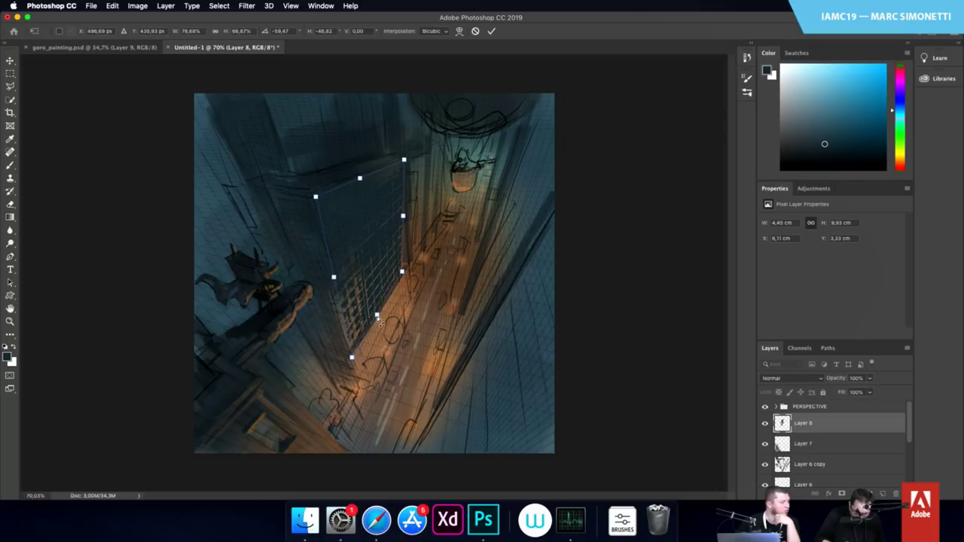
{"action": "left_click_drag", "start_coordinate": [378, 317], "coordinate": [379, 317]}
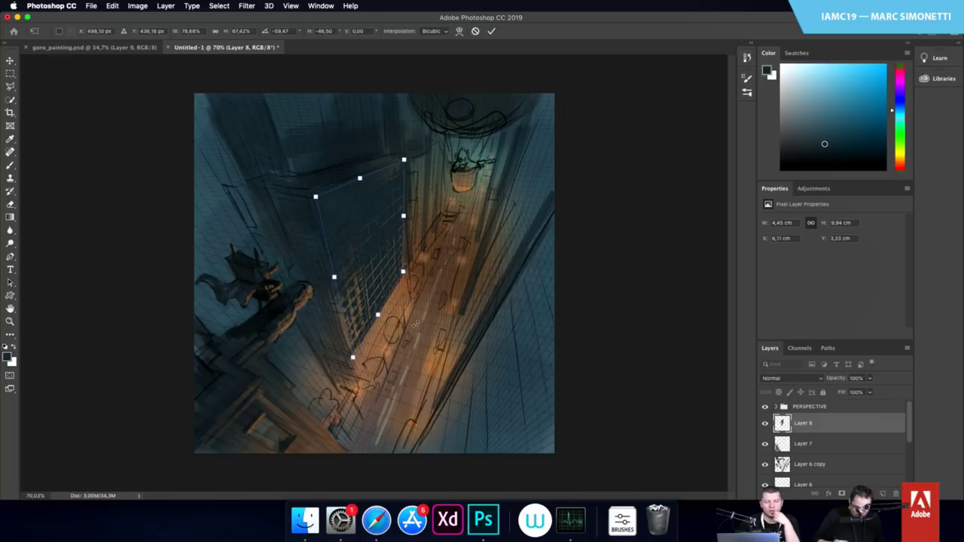
{"action": "left_click_drag", "start_coordinate": [315, 197], "coordinate": [311, 200]}
{"action": "left_click_drag", "start_coordinate": [403, 160], "coordinate": [400, 161]}
{"action": "key", "text": "Return"}
{"action": "key", "text": "t"}
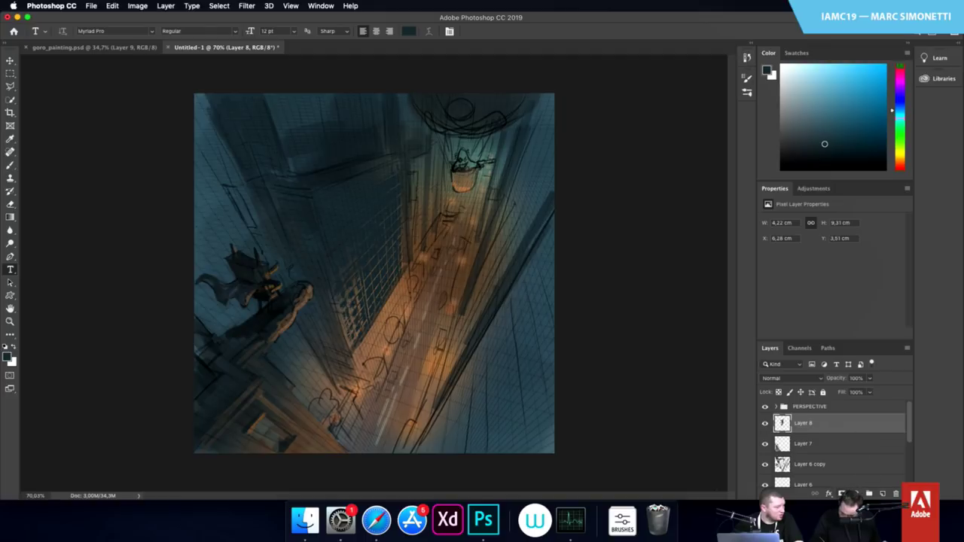
Add a new layer above the grid layer and clip it to the grid
{"action": "left_click", "coordinate": [881, 494]}
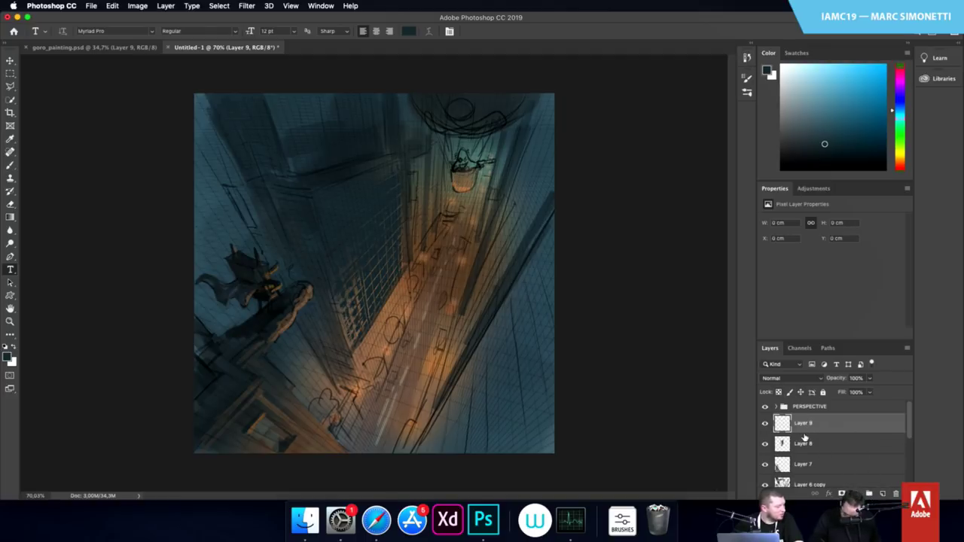
{"action": "left_click", "coordinate": [803, 432], "text": "super"}
{"action": "left_click", "coordinate": [801, 426]}
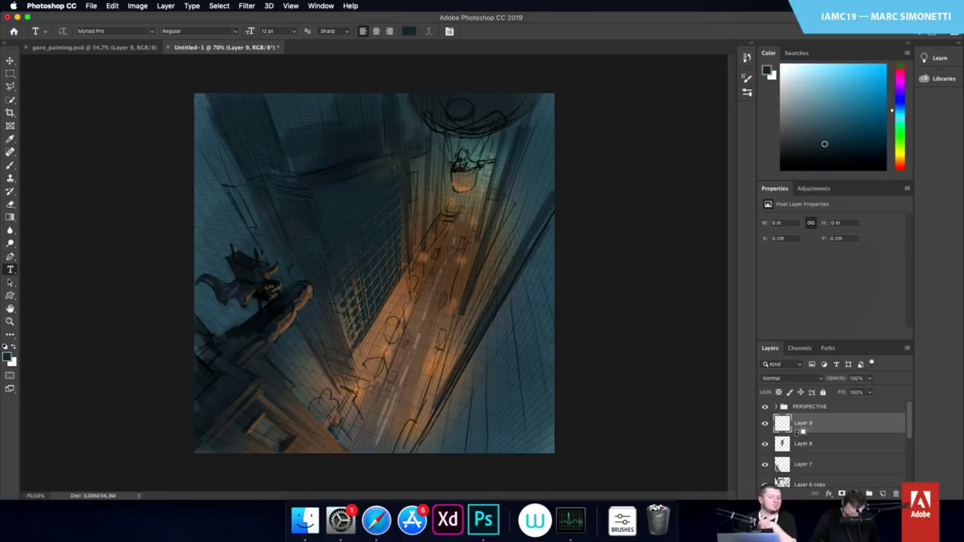
{"action": "left_click_drag", "start_coordinate": [803, 431], "coordinate": [791, 426]}
Sample the orange-brown of the street and paint a glow across the facade grid with the Soft Round brush, enlarging it to 205 px
{"action": "key", "text": "b"}
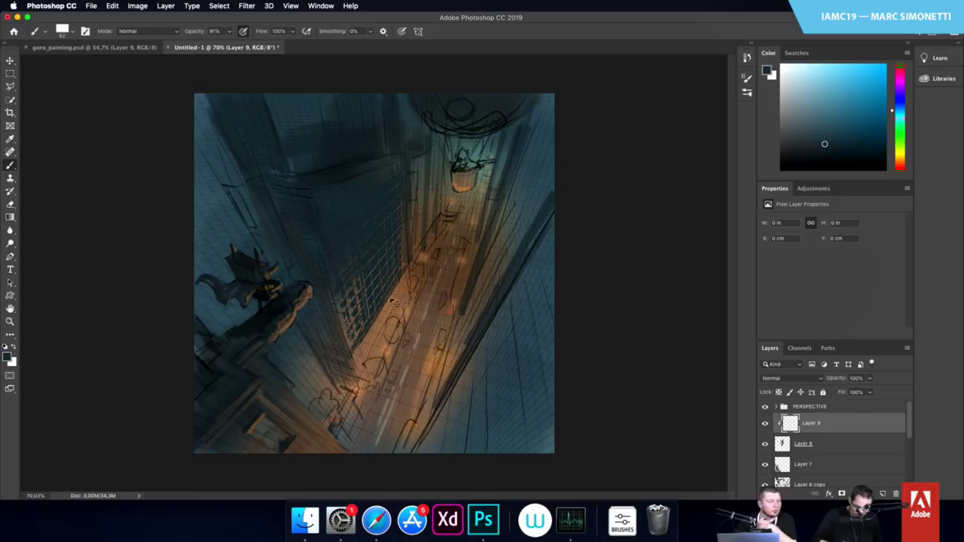
{"action": "right_click", "coordinate": [403, 278]}
{"action": "left_click", "coordinate": [586, 371]}
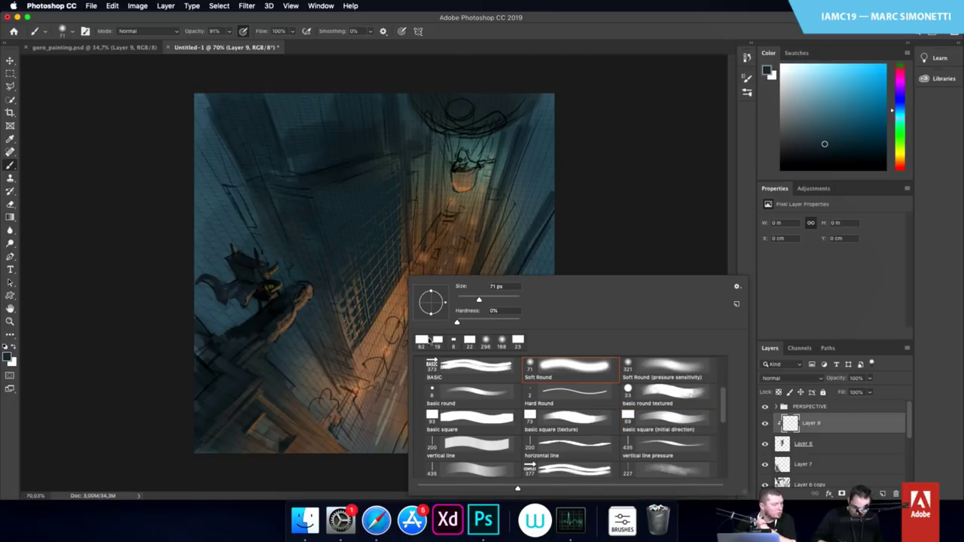
{"action": "left_click", "coordinate": [391, 324]}
{"action": "left_click", "coordinate": [387, 325], "text": "alt"}
{"action": "left_click", "coordinate": [385, 293]}
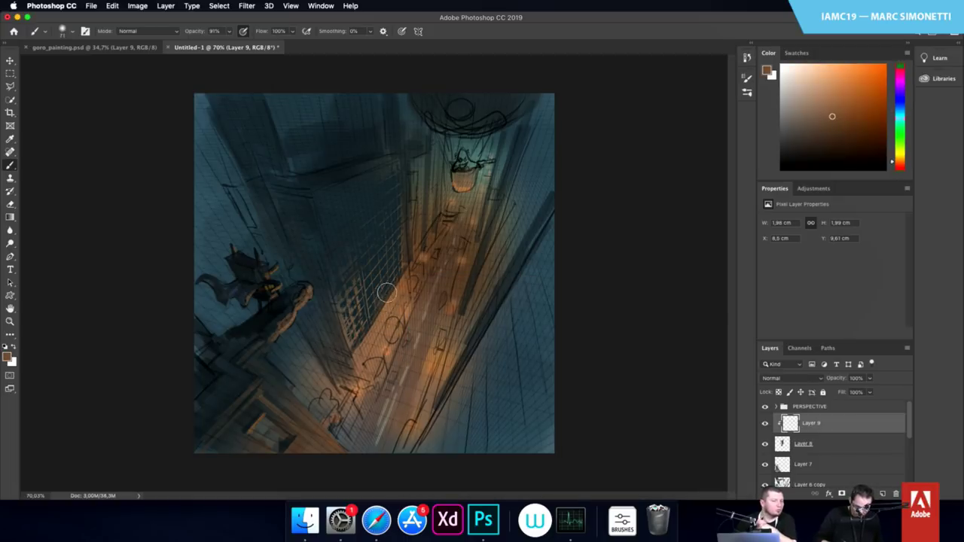
{"action": "mouse_move", "coordinate": [374, 323]}
{"action": "left_mouse_down"}
{"action": "mouse_move", "coordinate": [393, 324]}
{"action": "mouse_move", "coordinate": [401, 212]}
{"action": "mouse_move", "coordinate": [430, 195]}
{"action": "left_mouse_up"}
{"action": "left_click", "coordinate": [400, 277]}
{"action": "left_click_drag", "start_coordinate": [333, 312], "coordinate": [418, 194]}
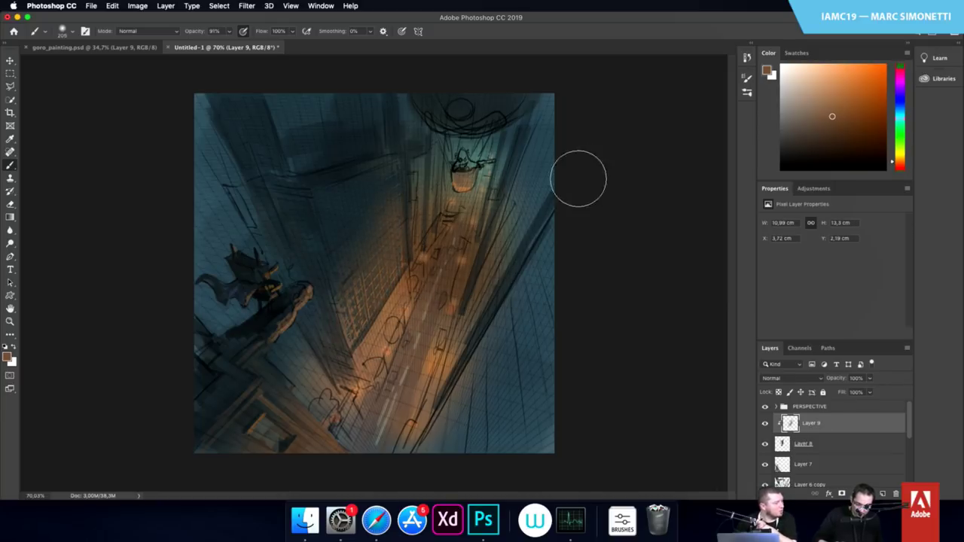
Tint the facade grid with a dark blue, then brush grey-green sampled beside the hanging basket over its upper part
{"action": "left_click", "coordinate": [899, 105]}
{"action": "left_click", "coordinate": [818, 141]}
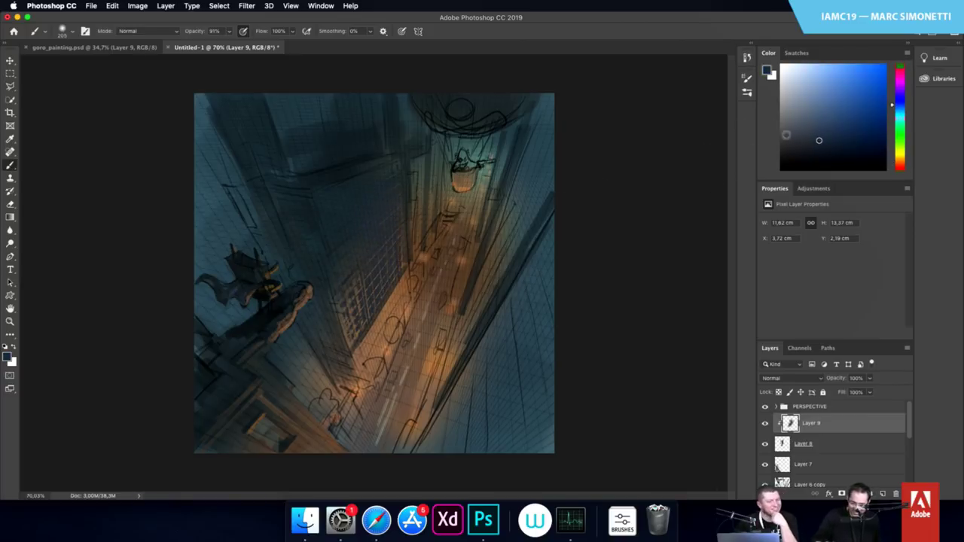
{"action": "left_click", "coordinate": [485, 176], "text": "alt"}
{"action": "mouse_move", "coordinate": [369, 243]}
{"action": "left_mouse_down"}
{"action": "mouse_move", "coordinate": [376, 155]}
{"action": "mouse_move", "coordinate": [327, 323]}
{"action": "left_mouse_up"}
{"action": "mouse_move", "coordinate": [336, 273]}
{"action": "left_mouse_down"}
{"action": "mouse_move", "coordinate": [368, 236]}
{"action": "mouse_move", "coordinate": [364, 318]}
{"action": "mouse_move", "coordinate": [376, 215]}
{"action": "mouse_move", "coordinate": [372, 320]}
{"action": "mouse_move", "coordinate": [372, 186]}
{"action": "mouse_move", "coordinate": [388, 161]}
{"action": "left_mouse_up"}
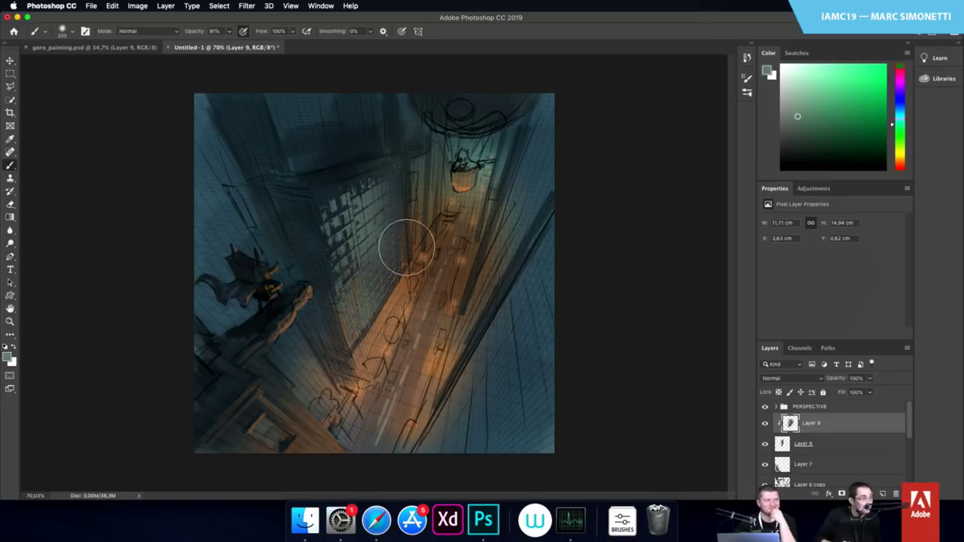
Tone down the grid with a dark grey and the dark blue sampled from the ledge above it, using soft strokes
{"action": "left_click", "coordinate": [510, 270], "text": "alt"}
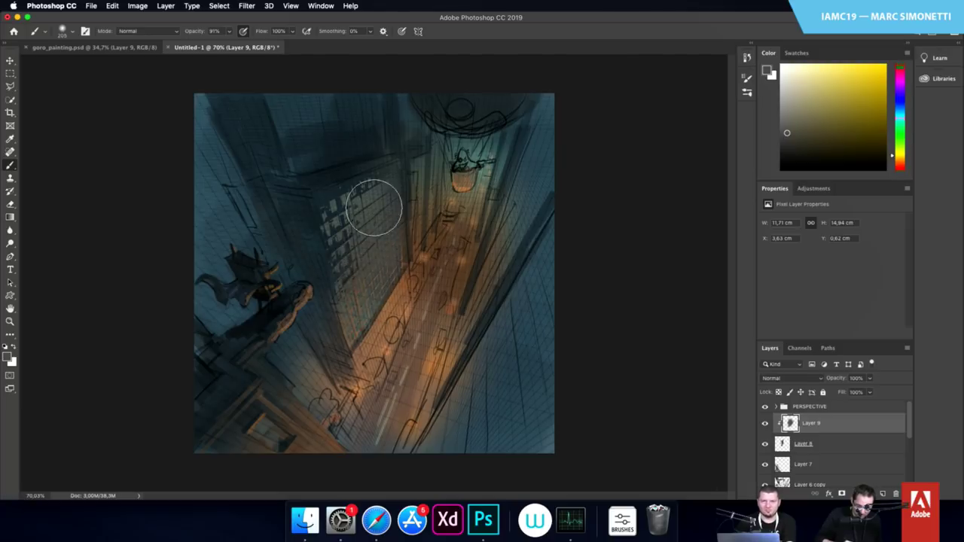
{"action": "left_click", "coordinate": [355, 170], "text": "alt"}
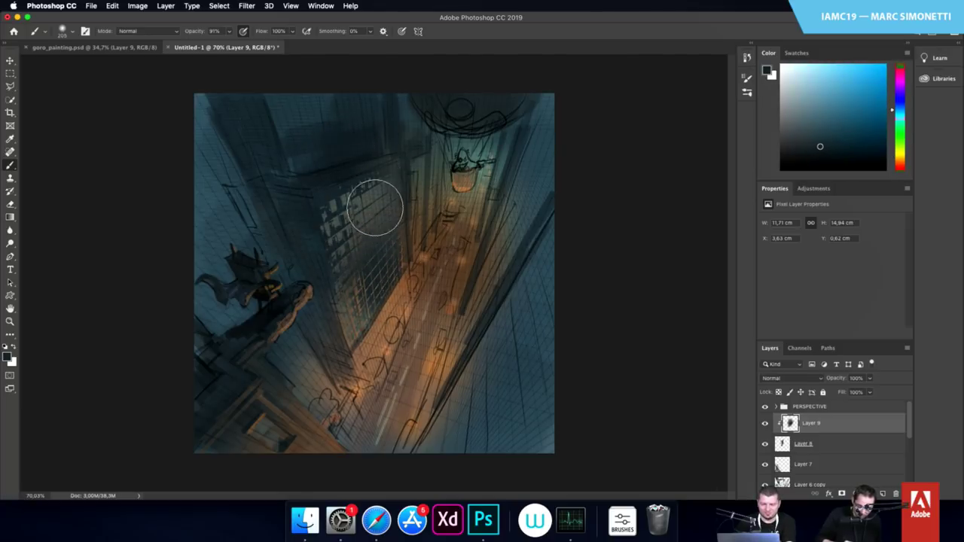
{"action": "left_click_drag", "start_coordinate": [375, 208], "coordinate": [408, 218]}
Duplicate the grid layer and move the original grid above the clipped colour layer
{"action": "left_click_drag", "start_coordinate": [422, 321], "coordinate": [383, 353]}
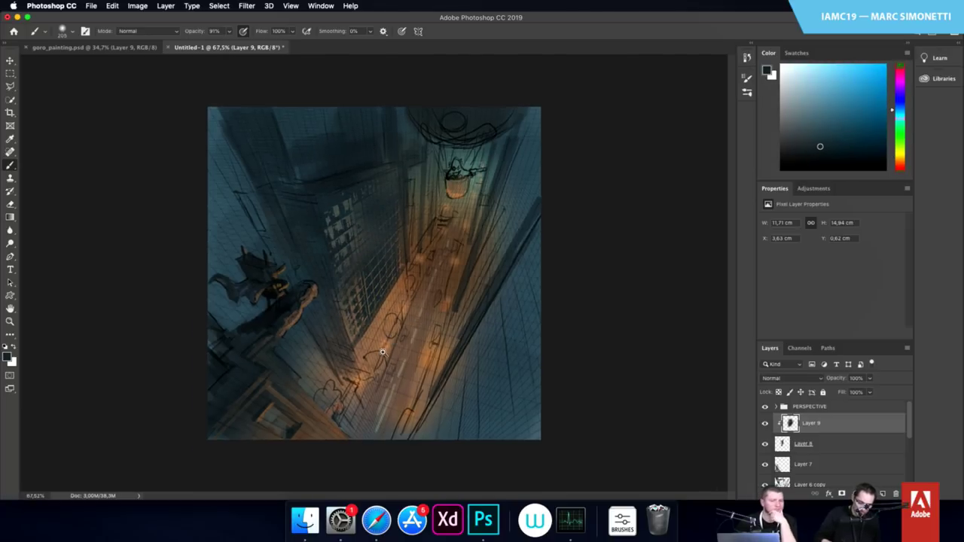
{"action": "scroll", "coordinate": [382, 353], "scroll_direction": "down", "scroll_amount": 5}
{"action": "scroll", "coordinate": [387, 339], "scroll_direction": "up", "scroll_amount": 10}
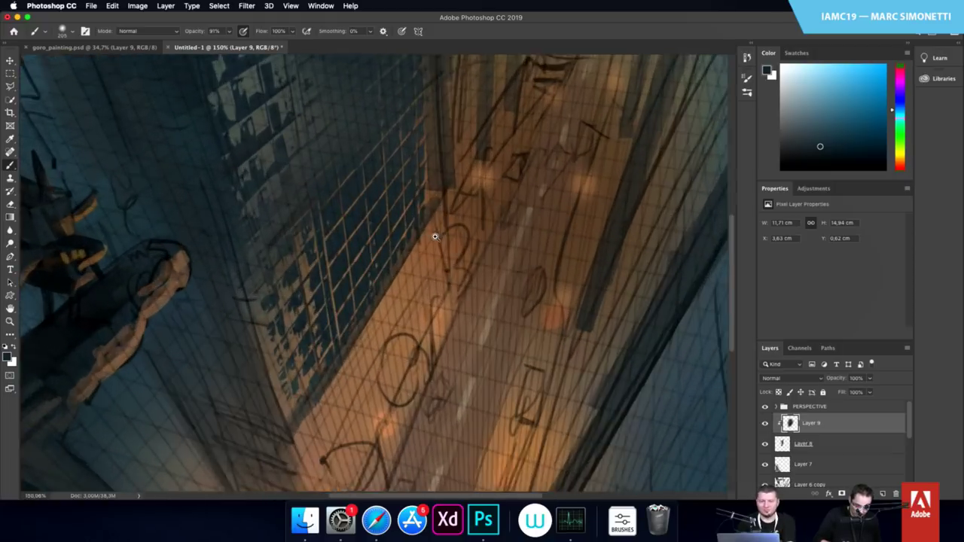
{"action": "scroll", "coordinate": [434, 236], "scroll_direction": "down", "scroll_amount": 3}
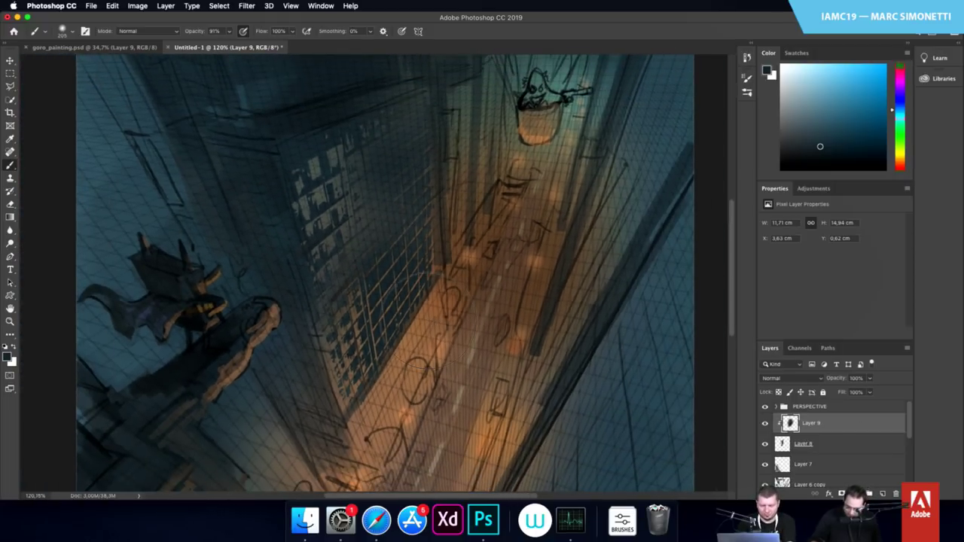
{"action": "left_click", "coordinate": [814, 443]}
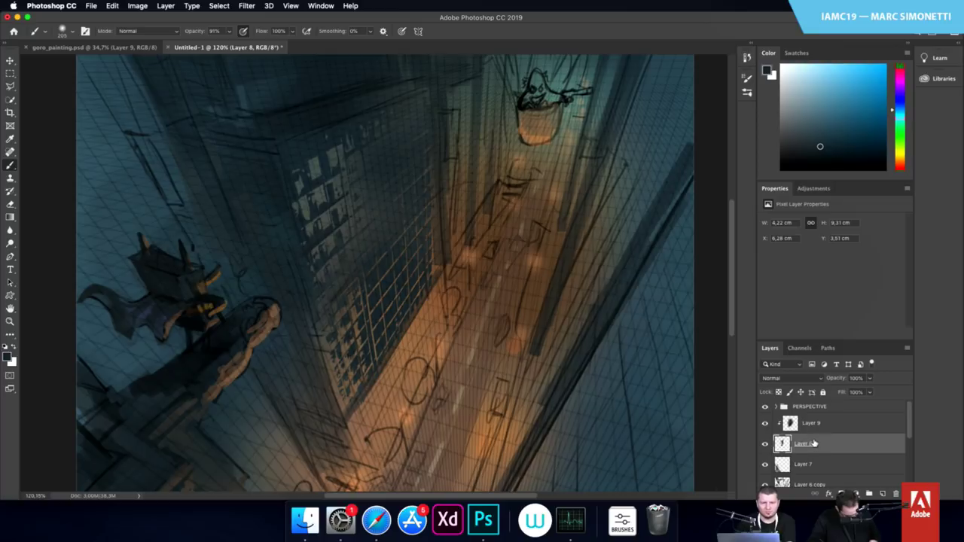
{"action": "key", "text": "super+j"}
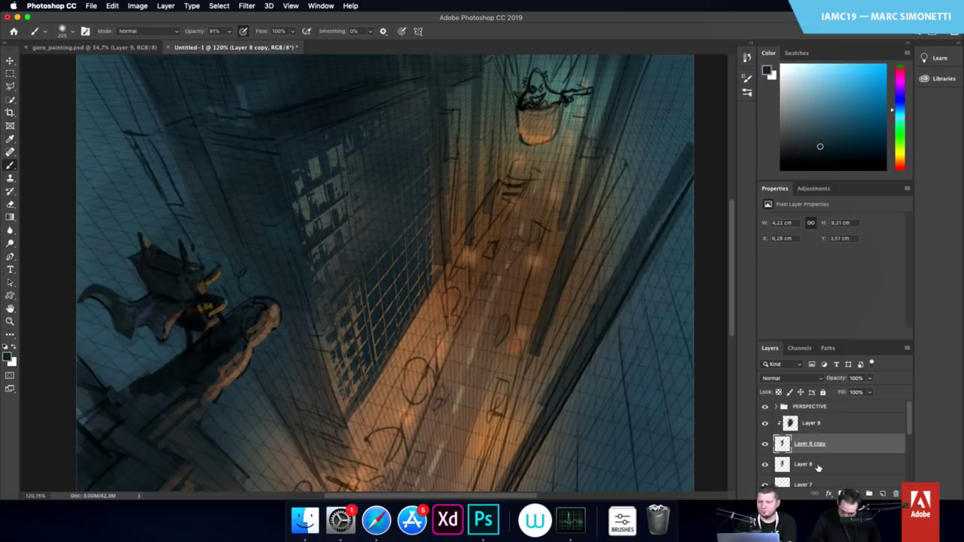
{"action": "left_click", "coordinate": [820, 466]}
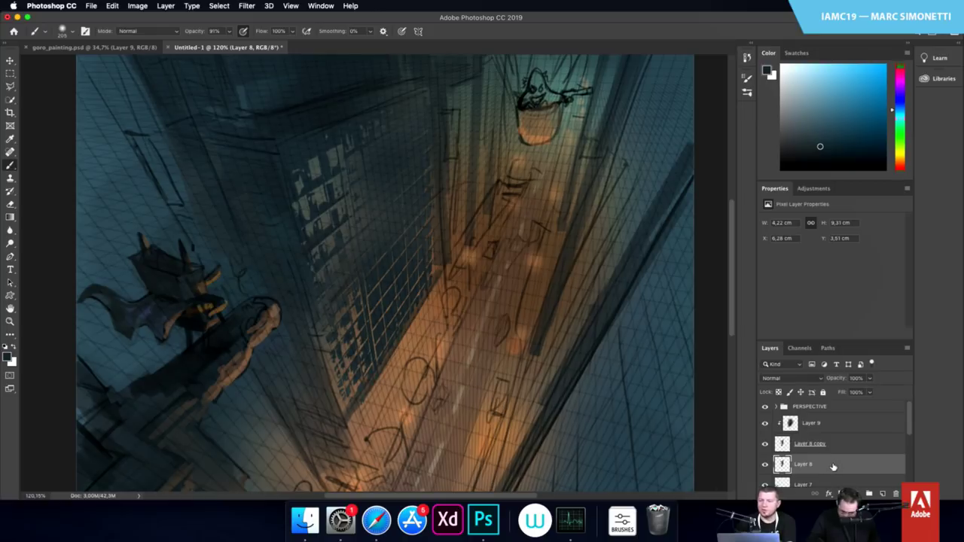
{"action": "left_click_drag", "start_coordinate": [834, 468], "coordinate": [832, 427]}
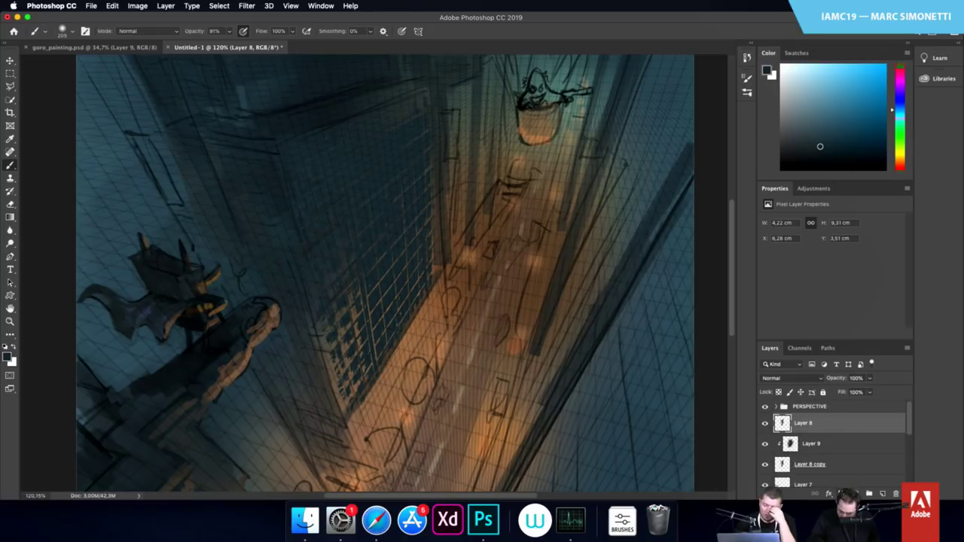
Add a layer mask to the upper grid layer and set up a black basic square brush reduced to 24 px
{"action": "left_click", "coordinate": [841, 493]}
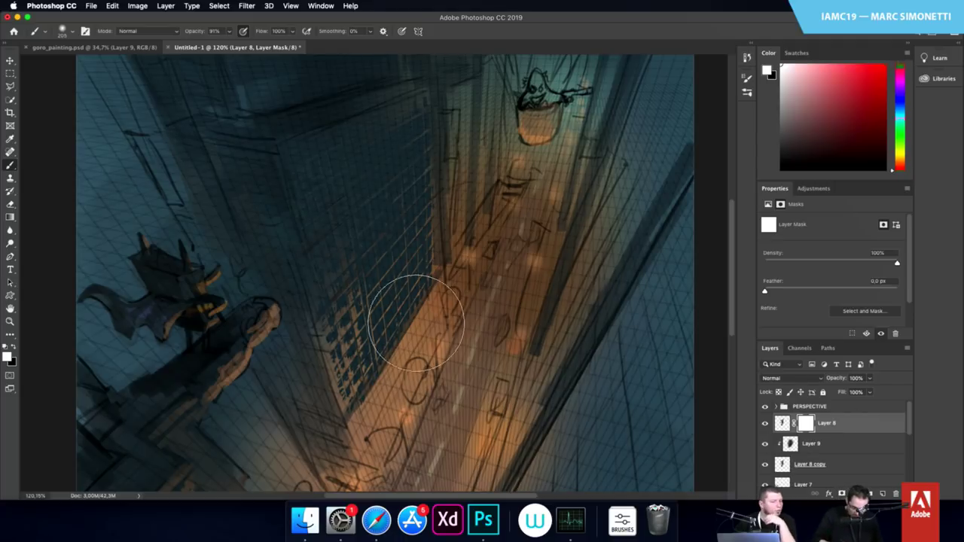
{"action": "right_click", "coordinate": [442, 320]}
{"action": "left_click", "coordinate": [524, 423]}
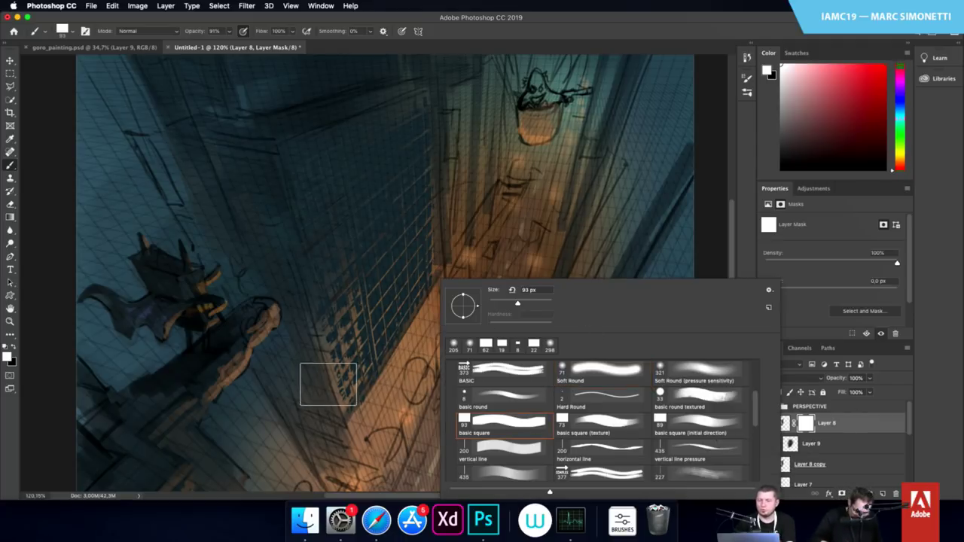
{"action": "left_click", "coordinate": [337, 405]}
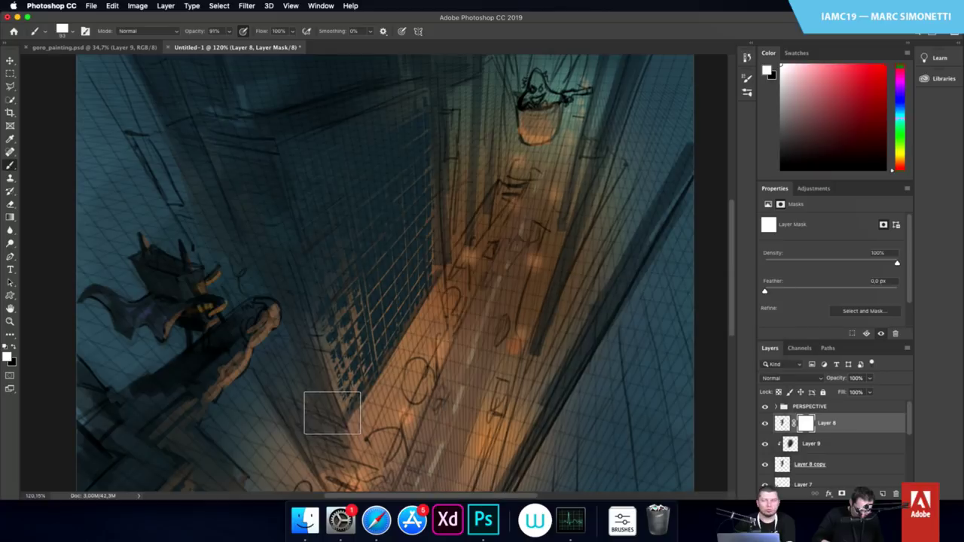
{"action": "key", "text": "x"}
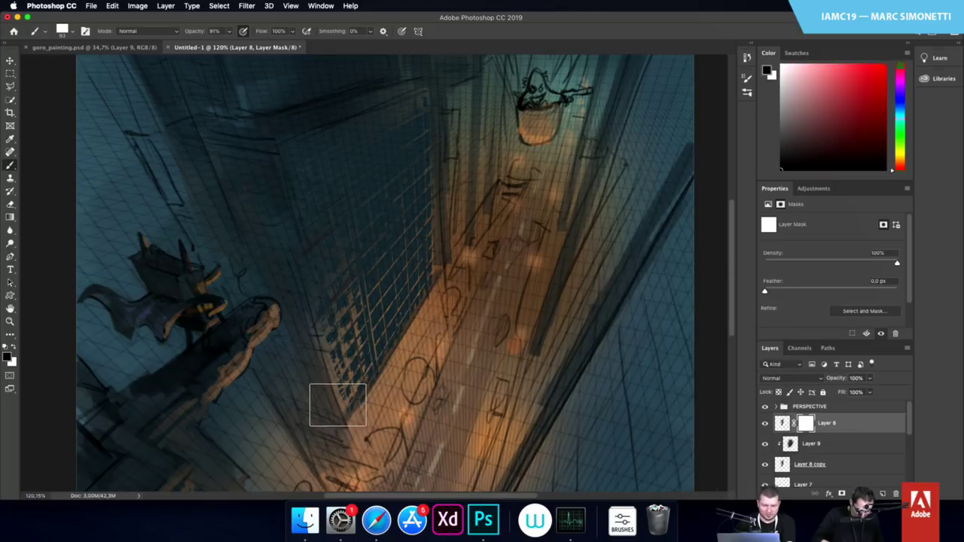
{"action": "right_click", "coordinate": [339, 397]}
{"action": "left_click_drag", "start_coordinate": [319, 409], "coordinate": [294, 415]}
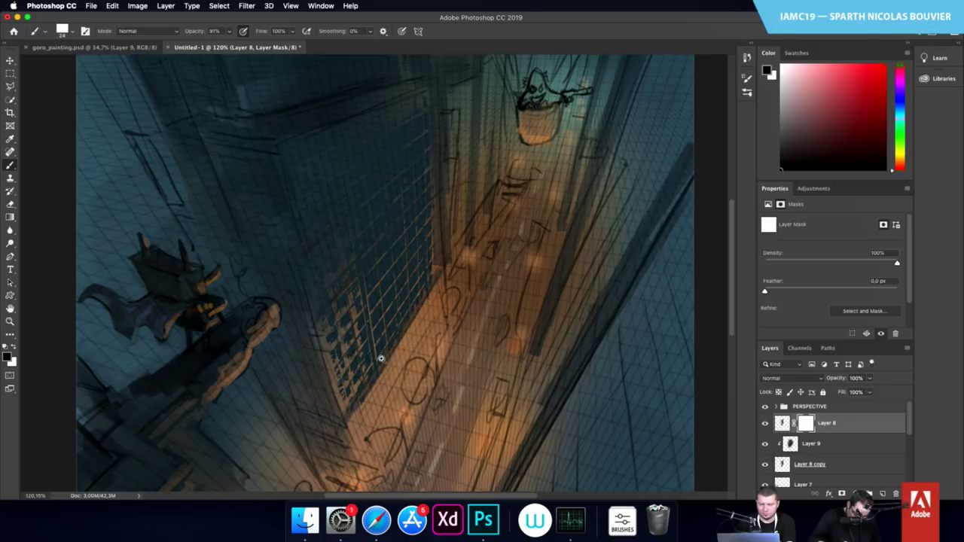
Shrink the square brush further for detail near the building's foot, and set double-clicking a layer mask to view its properties
{"action": "scroll", "coordinate": [407, 328], "scroll_direction": "up", "scroll_amount": 2}
{"action": "scroll", "coordinate": [407, 329], "scroll_direction": "up", "scroll_amount": 3}
{"action": "left_click_drag", "start_coordinate": [333, 402], "coordinate": [328, 407]}
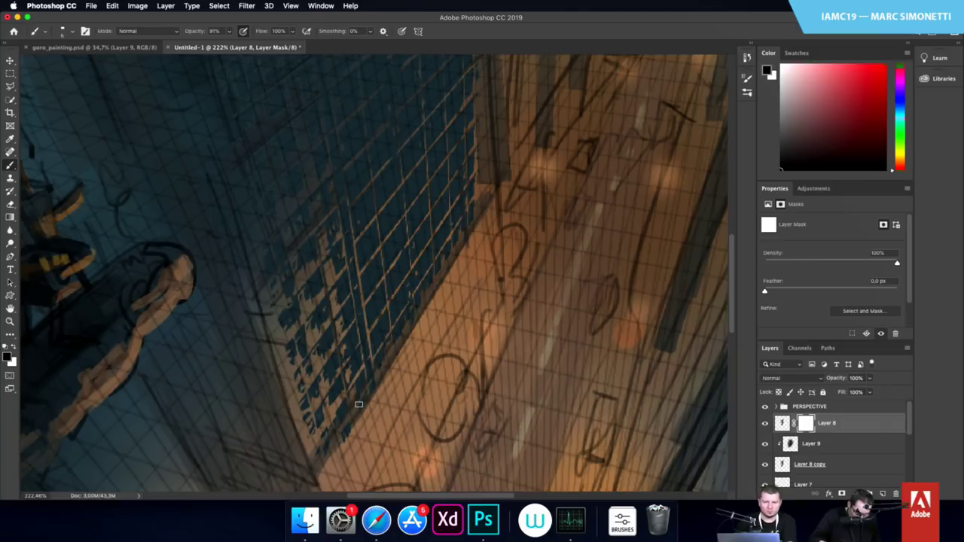
{"action": "double_click", "coordinate": [806, 424]}
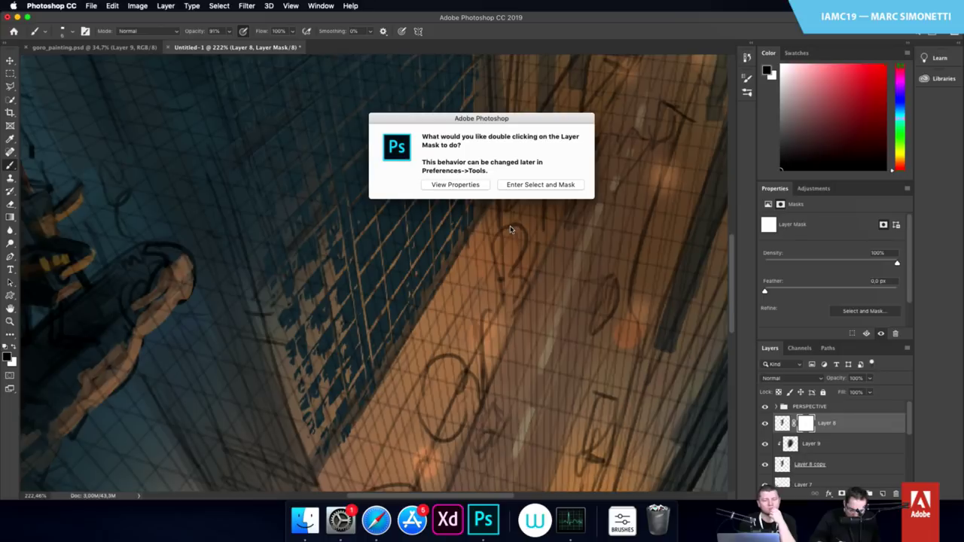
{"action": "left_click", "coordinate": [475, 189]}
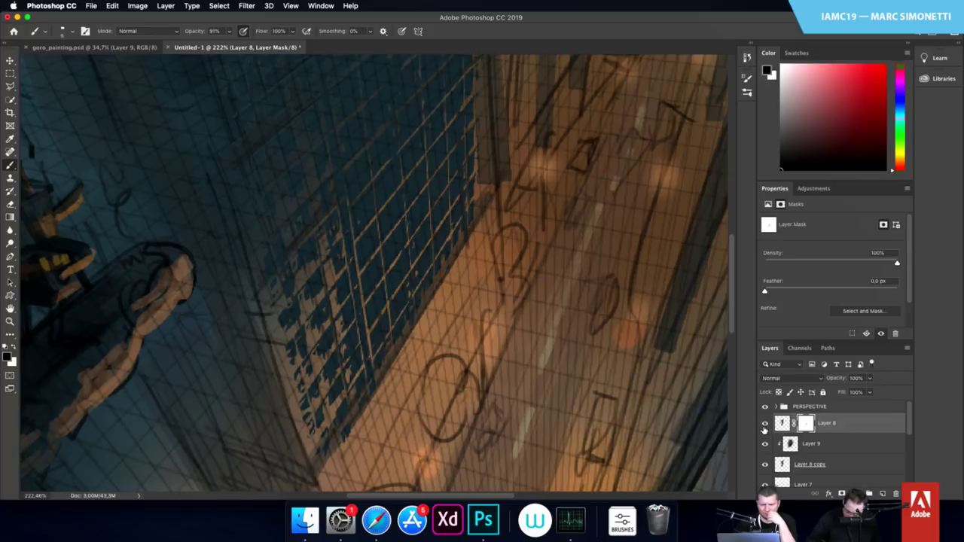
Compare the facade with the masked grid layer and the clipped colour layer switched off and on
{"action": "left_click", "coordinate": [764, 424]}
{"action": "left_click", "coordinate": [765, 424]}
{"action": "left_click", "coordinate": [764, 423]}
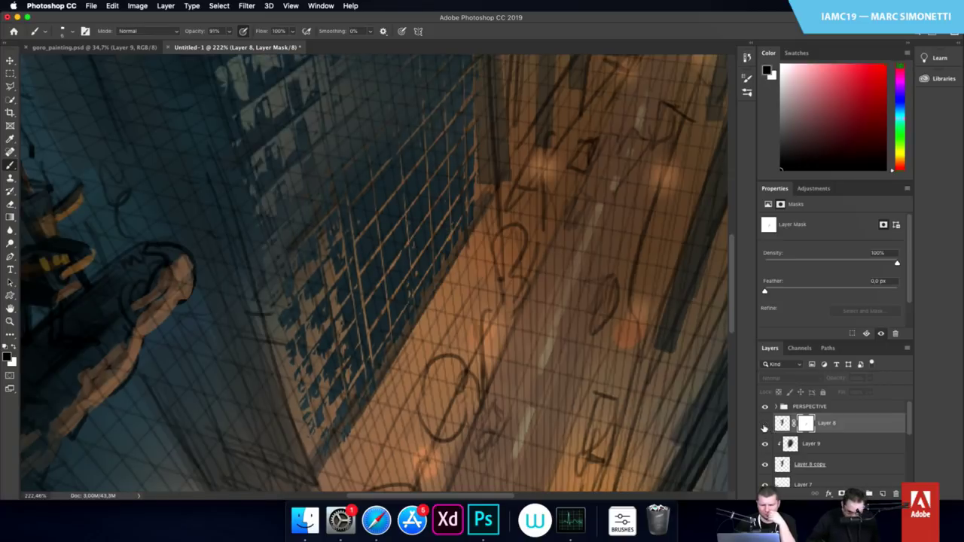
{"action": "left_click", "coordinate": [764, 426]}
{"action": "left_click", "coordinate": [800, 443]}
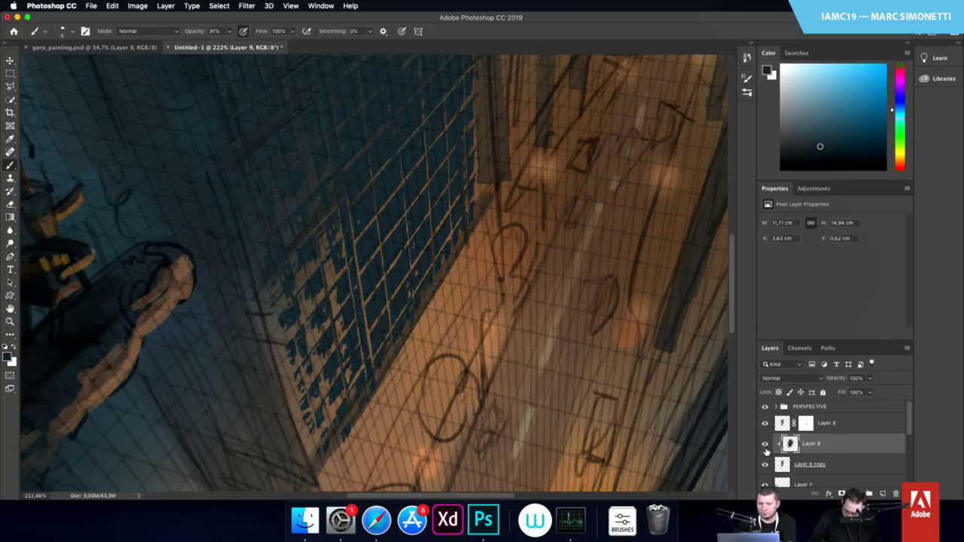
{"action": "left_click", "coordinate": [764, 446]}
{"action": "left_click", "coordinate": [764, 445]}
{"action": "left_click", "coordinate": [764, 425]}
{"action": "left_click", "coordinate": [764, 426]}
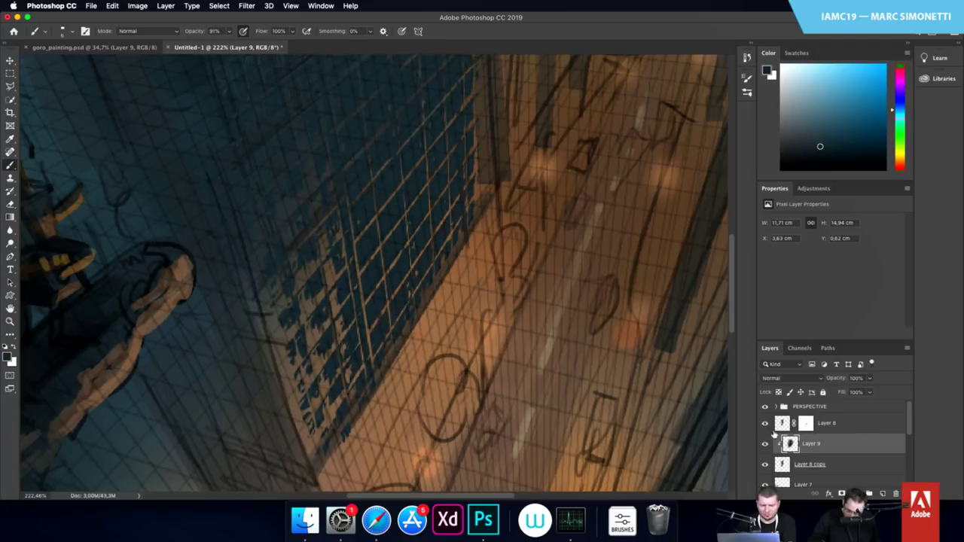
Target the mask of Layer 8, hide Layer 8 copy, and mask out grid lines across the middle of the facade
{"action": "left_click", "coordinate": [805, 424]}
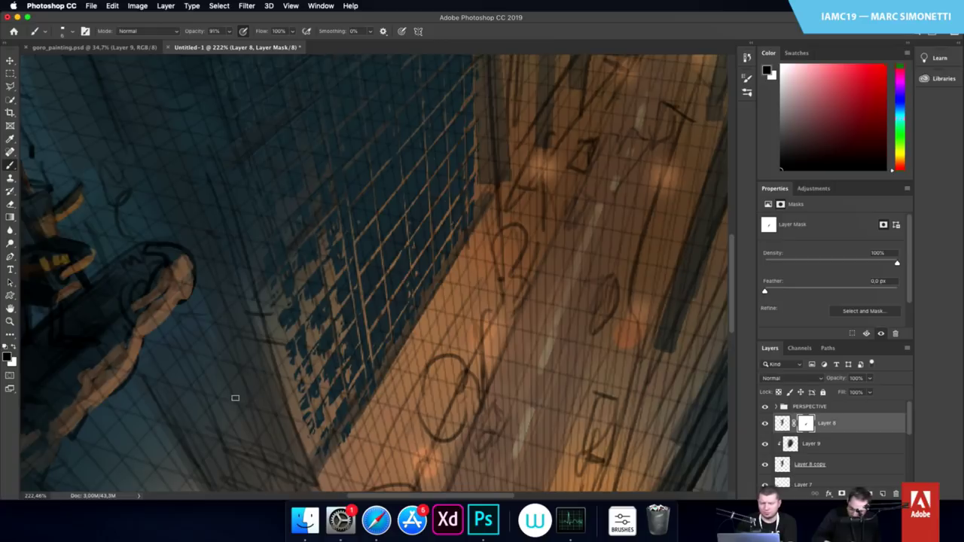
{"action": "left_click", "coordinate": [764, 464]}
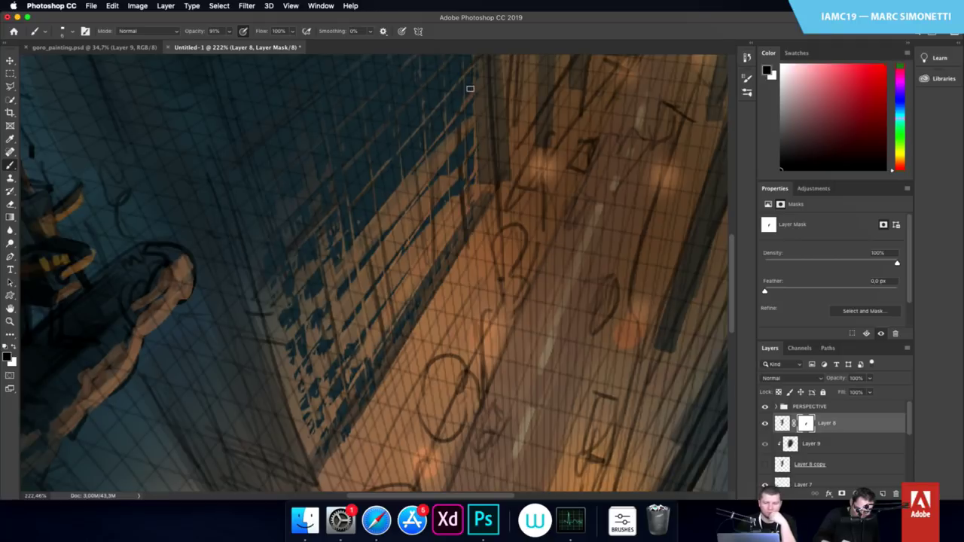
{"action": "left_click_drag", "start_coordinate": [470, 89], "coordinate": [355, 223]}
{"action": "left_click_drag", "start_coordinate": [440, 123], "coordinate": [332, 245]}
{"action": "left_click_drag", "start_coordinate": [416, 236], "coordinate": [403, 288]}
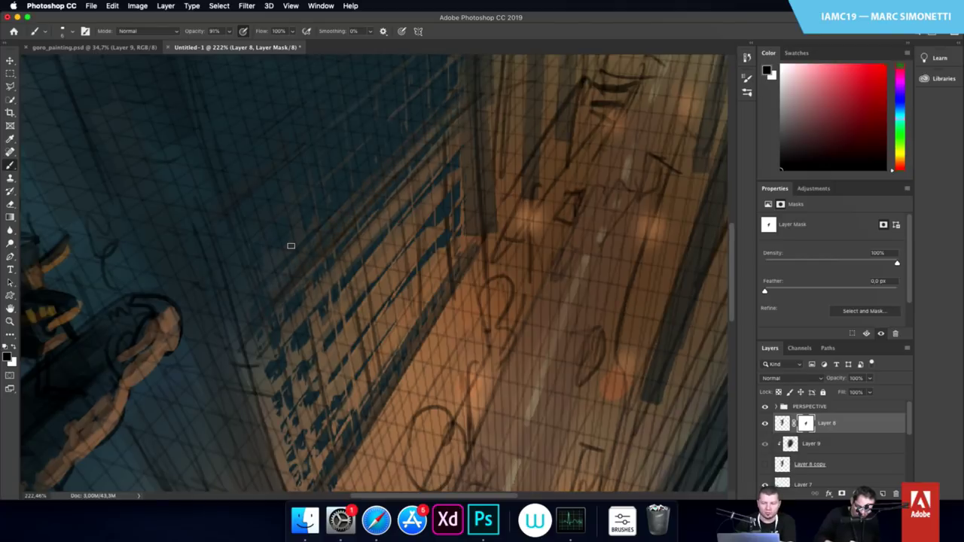
Continue masking the Layer 8 grid up the facade with a larger square brush, and show Layer 8 copy again
{"action": "left_click_drag", "start_coordinate": [277, 248], "coordinate": [280, 252]}
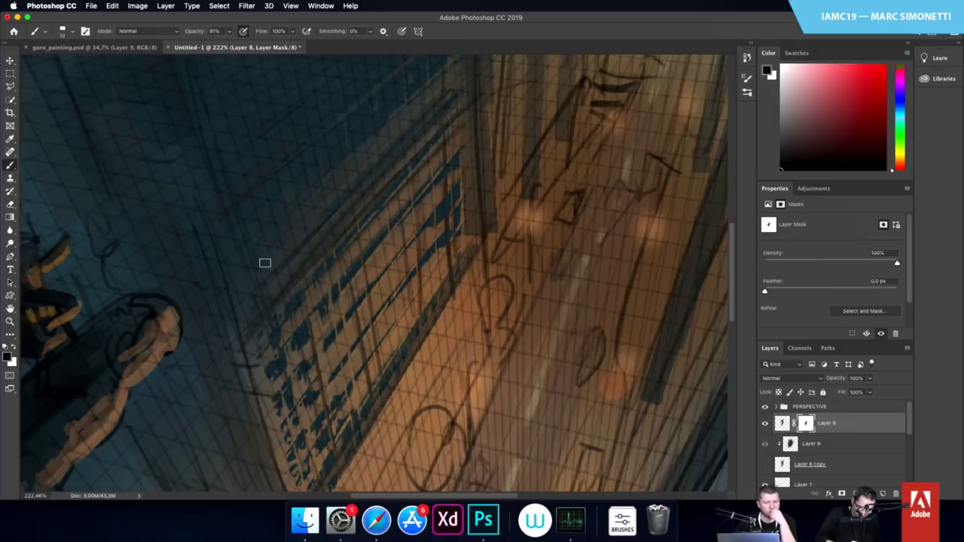
{"action": "left_click_drag", "start_coordinate": [361, 240], "coordinate": [372, 295]}
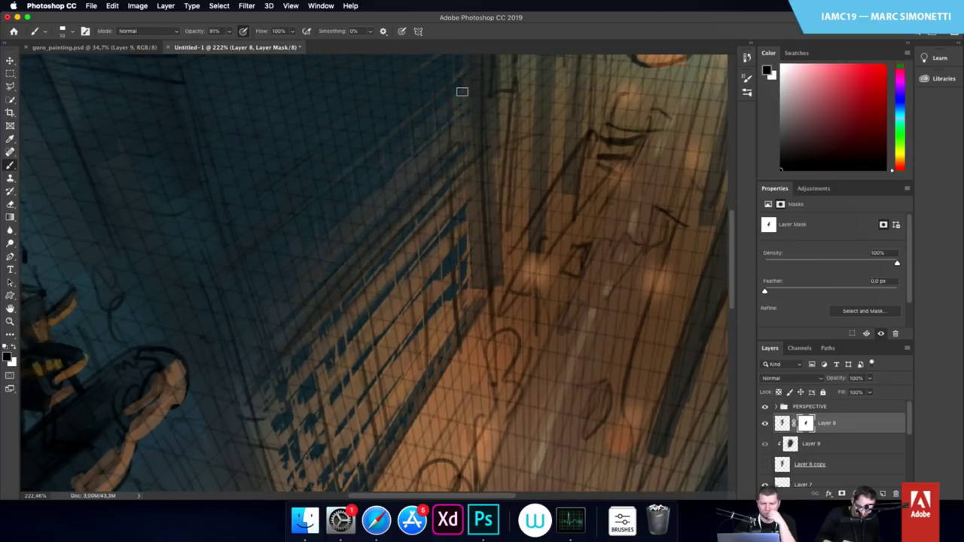
{"action": "left_click_drag", "start_coordinate": [348, 232], "coordinate": [337, 300]}
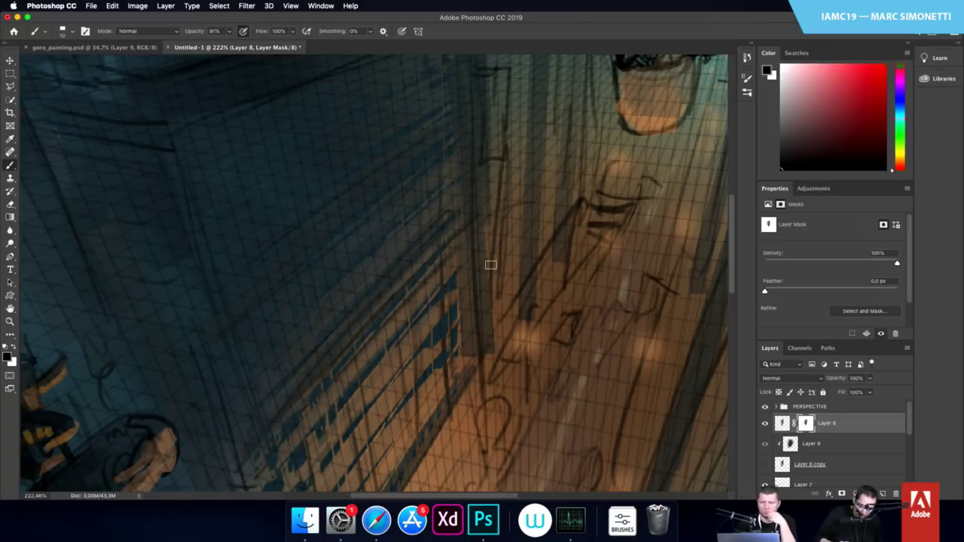
{"action": "scroll", "coordinate": [490, 264], "scroll_direction": "down", "scroll_amount": 3}
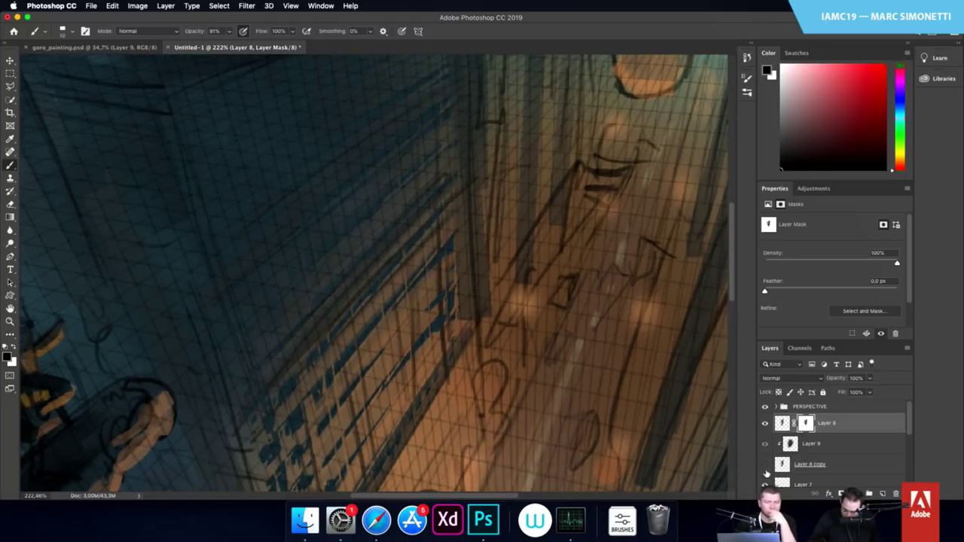
{"action": "scroll", "coordinate": [445, 381], "scroll_direction": "down", "scroll_amount": 3}
{"action": "scroll", "coordinate": [446, 380], "scroll_direction": "down", "scroll_amount": 5}
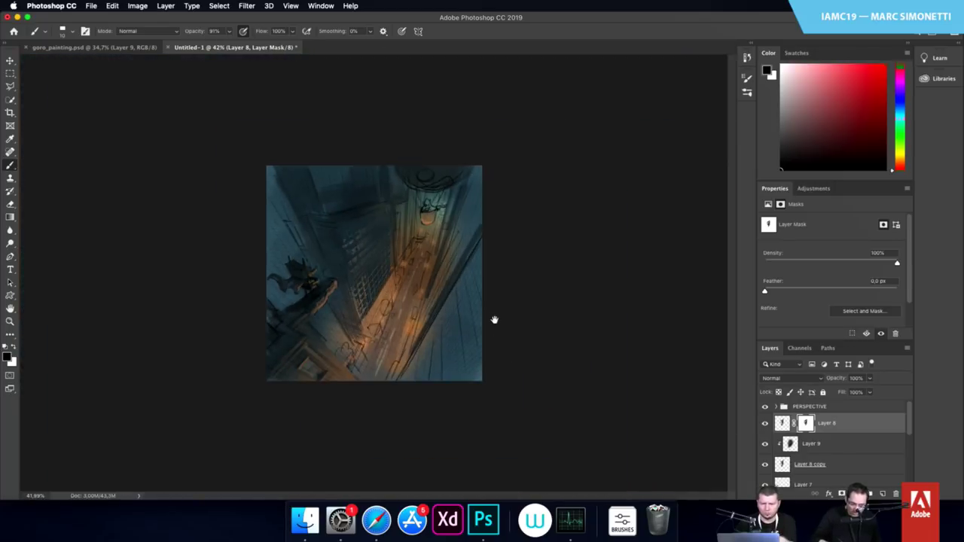
On the clipped colour layer, sample the orange street light and brush it over the lower facade with a 164 px square brush
{"action": "left_click", "coordinate": [790, 449]}
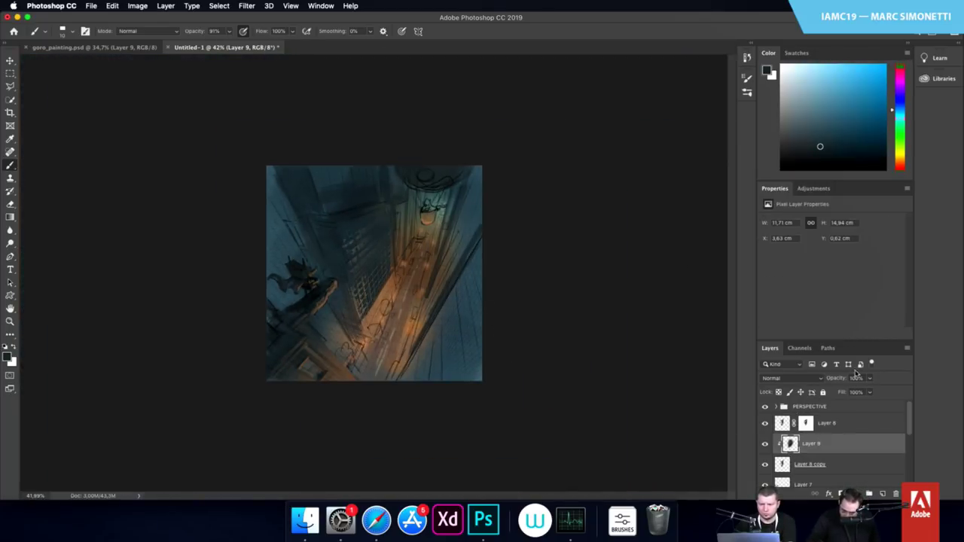
{"action": "left_click", "coordinate": [386, 294], "text": "alt"}
{"action": "left_click_drag", "start_coordinate": [388, 299], "coordinate": [406, 299]}
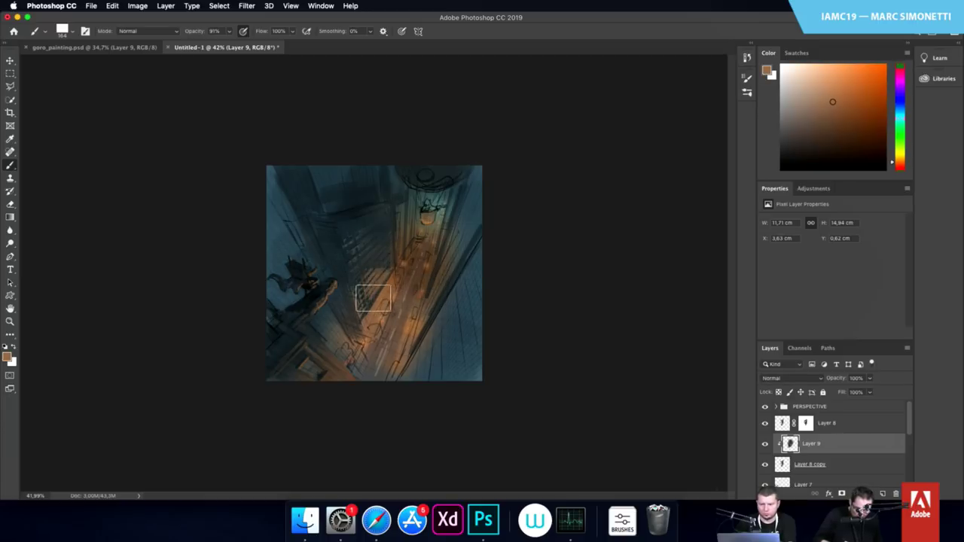
{"action": "right_click", "coordinate": [363, 285]}
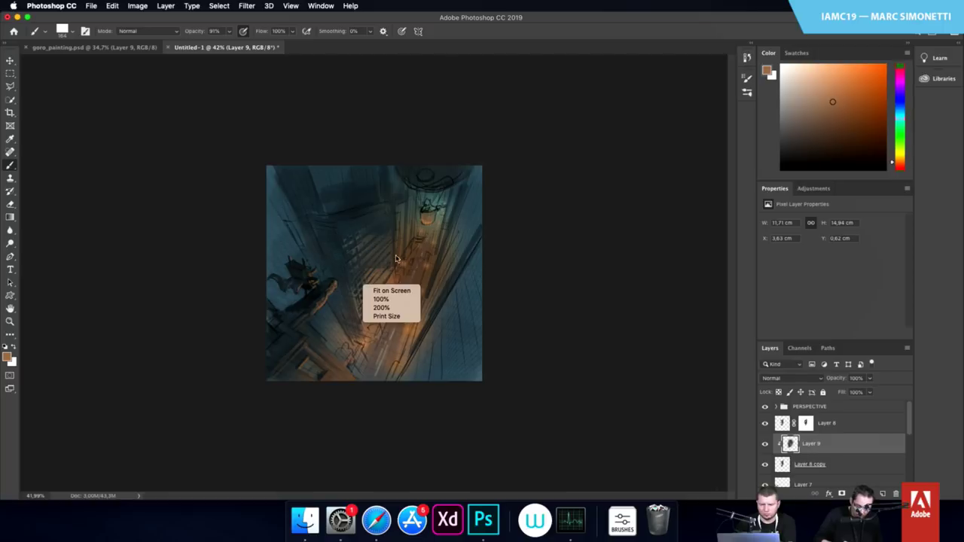
{"action": "left_click", "coordinate": [390, 263]}
{"action": "left_click_drag", "start_coordinate": [387, 266], "coordinate": [387, 248]}
Shade the facade grid with sampled dark blue, using basic square (texture) at 73 px and Soft Round (pressure sensitivity) at 321 px
{"action": "left_click", "coordinate": [387, 223], "text": "alt"}
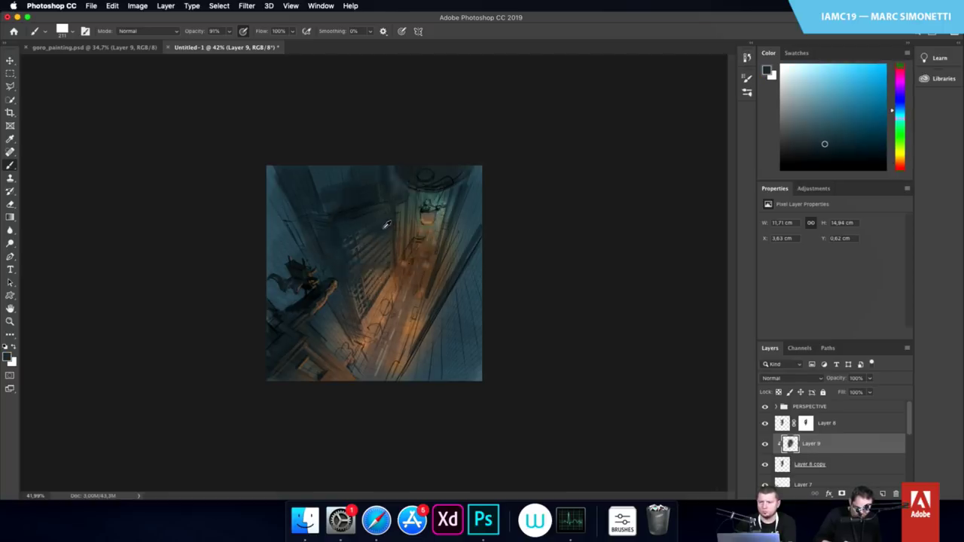
{"action": "right_click", "coordinate": [409, 246]}
{"action": "left_click", "coordinate": [567, 371]}
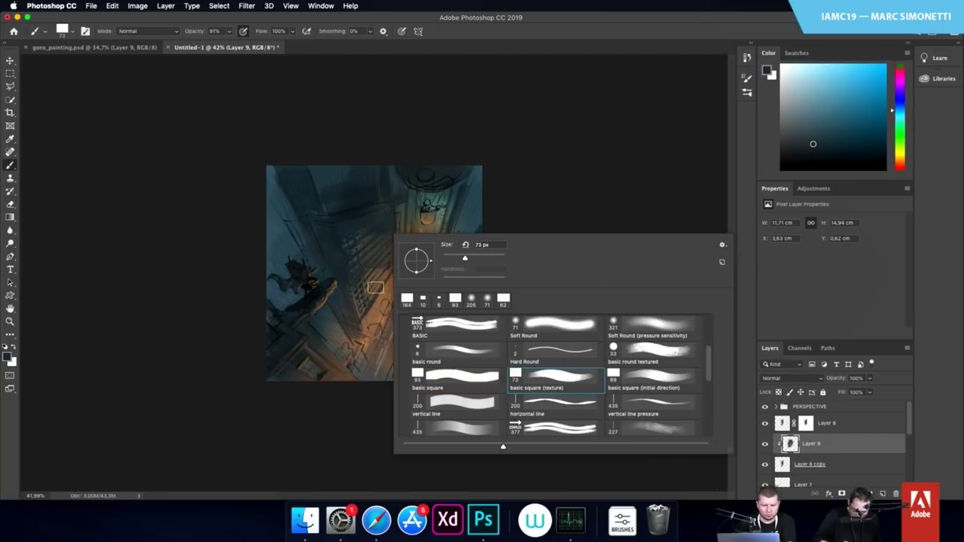
{"action": "left_click", "coordinate": [375, 287]}
{"action": "right_click", "coordinate": [395, 318]}
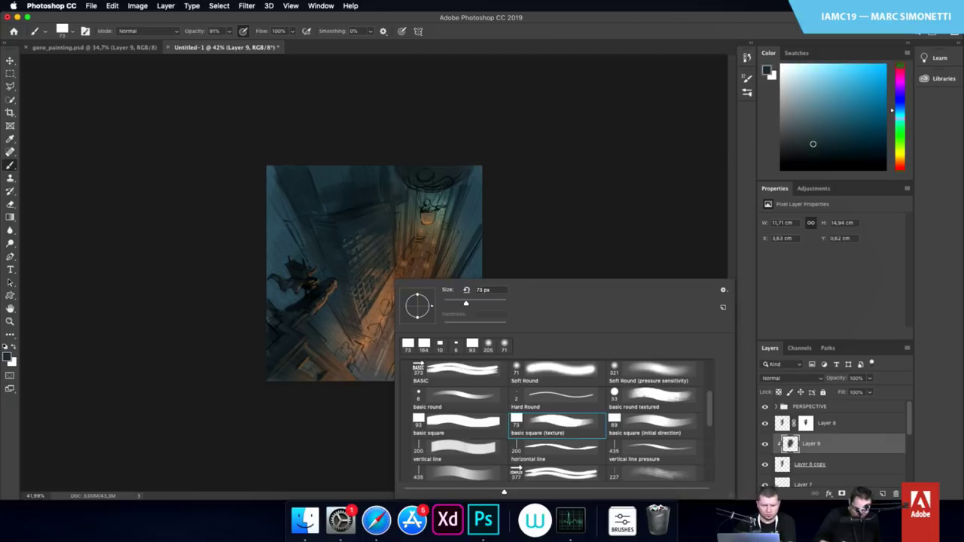
{"action": "left_click", "coordinate": [640, 365]}
{"action": "left_click", "coordinate": [389, 280]}
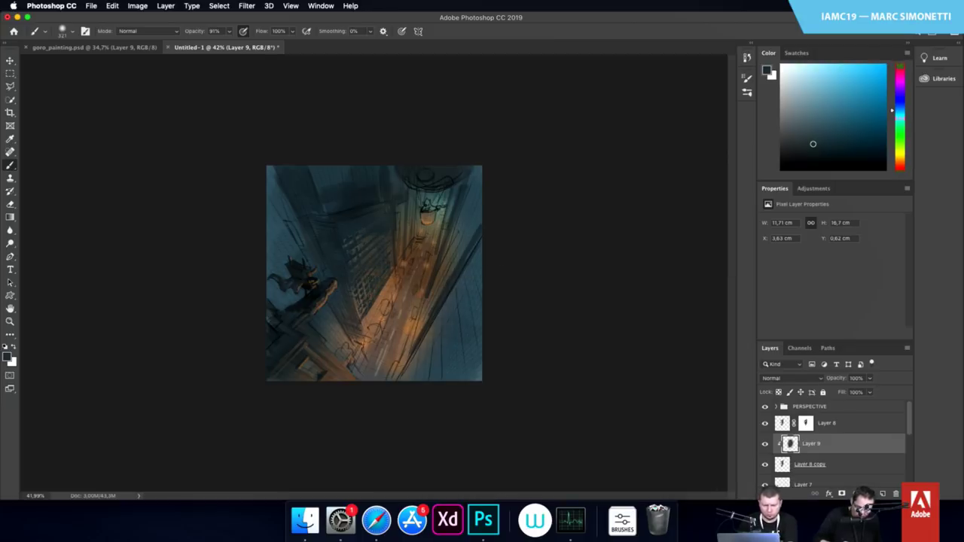
Set up a small basic square (texture) brush with a light orange colour for detail at the building's foot
{"action": "mouse_move", "coordinate": [406, 321]}
{"action": "left_mouse_down"}
{"action": "mouse_move", "coordinate": [378, 336]}
{"action": "mouse_move", "coordinate": [430, 241]}
{"action": "mouse_move", "coordinate": [447, 336]}
{"action": "mouse_move", "coordinate": [458, 282]}
{"action": "mouse_move", "coordinate": [468, 287]}
{"action": "mouse_move", "coordinate": [474, 197]}
{"action": "left_mouse_up"}
{"action": "right_click", "coordinate": [487, 297]}
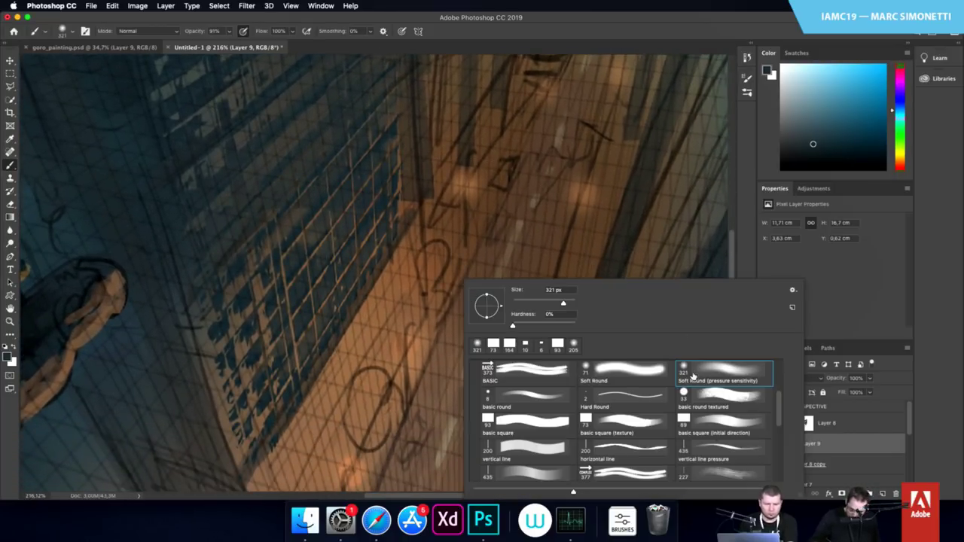
{"action": "left_click", "coordinate": [632, 425]}
{"action": "left_click", "coordinate": [901, 162]}
{"action": "left_click_drag", "start_coordinate": [846, 91], "coordinate": [834, 73]}
{"action": "mouse_move", "coordinate": [288, 388]}
{"action": "left_mouse_down"}
{"action": "mouse_move", "coordinate": [252, 407]}
{"action": "mouse_move", "coordinate": [282, 393]}
{"action": "mouse_move", "coordinate": [280, 402]}
{"action": "left_mouse_up"}
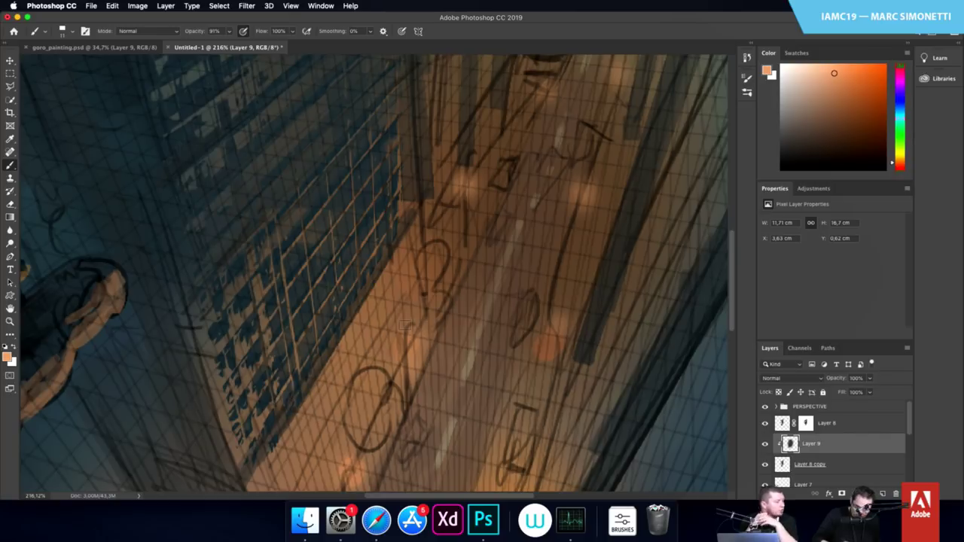
Pick a more saturated orange and create a new layer above the masked grid layer for the lit windows
{"action": "left_click", "coordinate": [860, 72]}
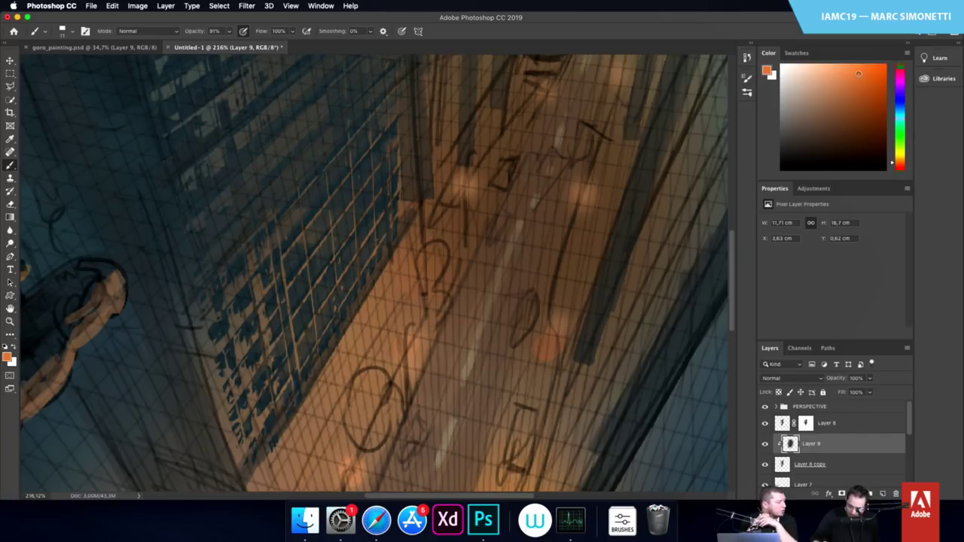
{"action": "left_click", "coordinate": [826, 423]}
{"action": "left_click", "coordinate": [883, 494]}
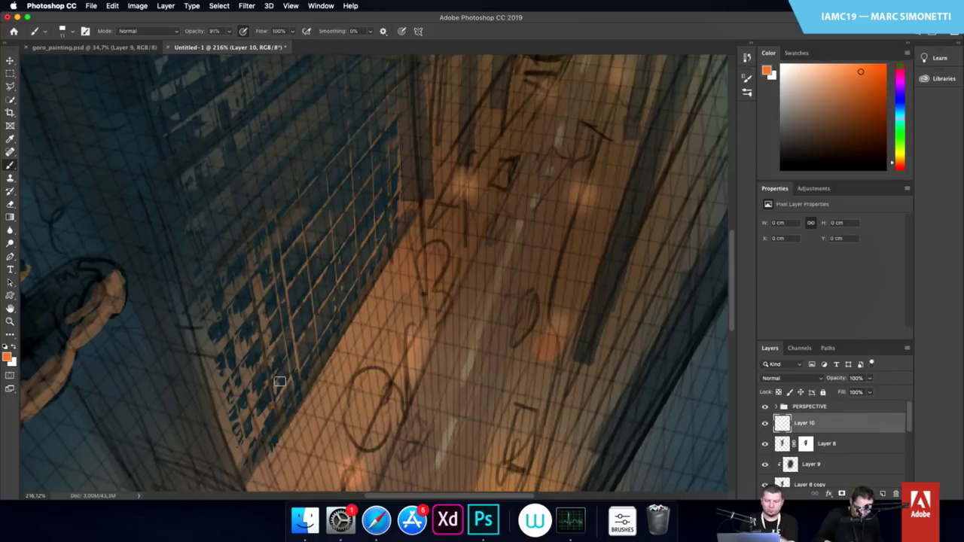
{"action": "left_click_drag", "start_coordinate": [283, 380], "coordinate": [280, 381]}
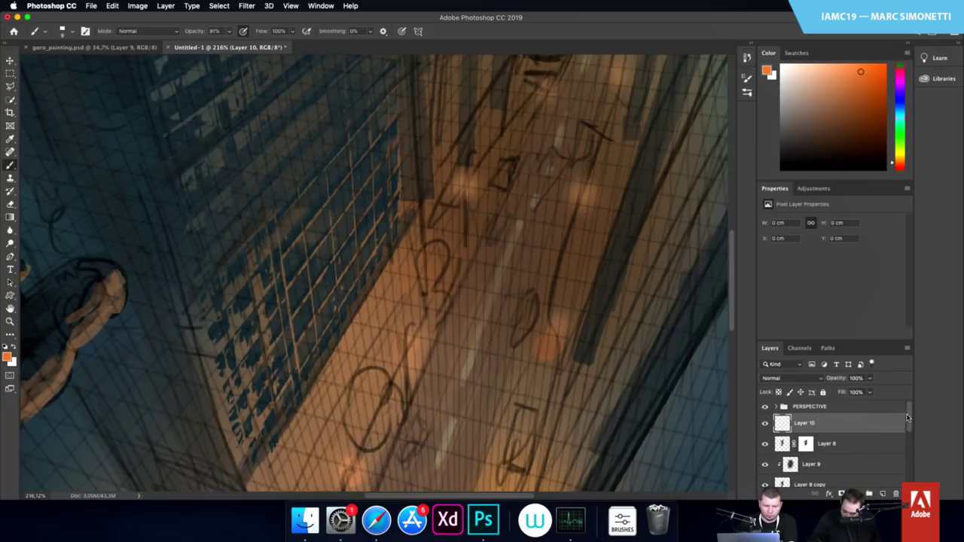
Load the pixels of Layer 8 copy as a selection and hide its outline by choosing Hide Extras for the shortcut
{"action": "left_click_drag", "start_coordinate": [908, 416], "coordinate": [908, 434]}
{"action": "right_click", "coordinate": [782, 460]}
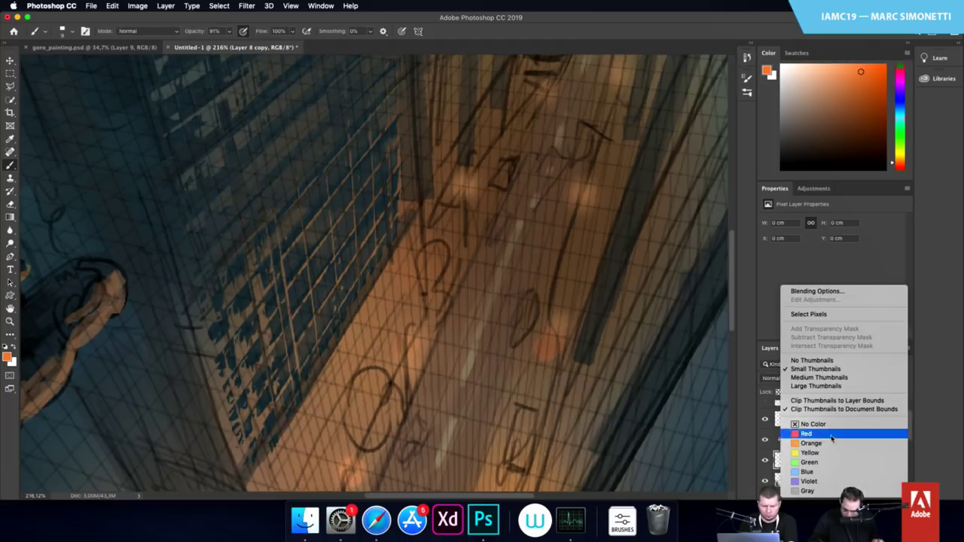
{"action": "left_click", "coordinate": [766, 424]}
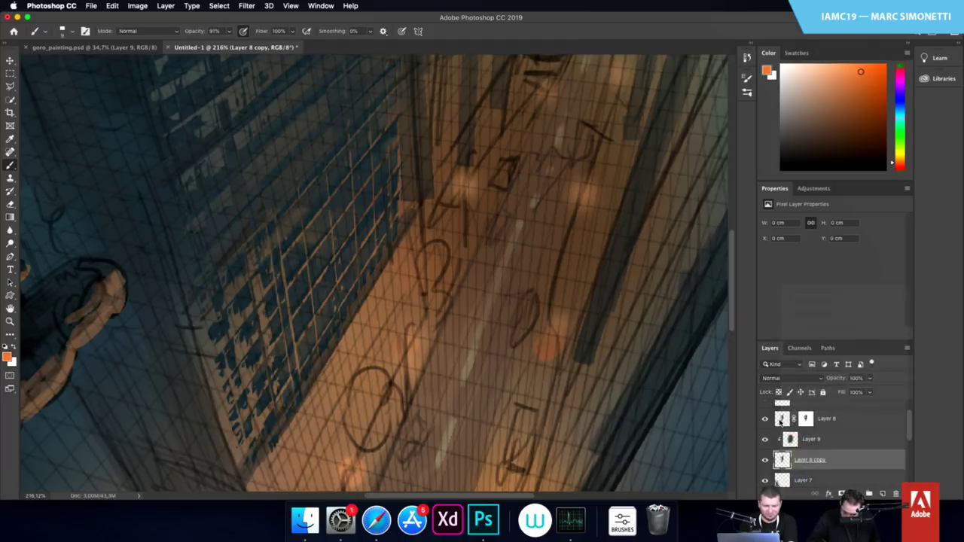
{"action": "left_click", "coordinate": [782, 461], "text": "super"}
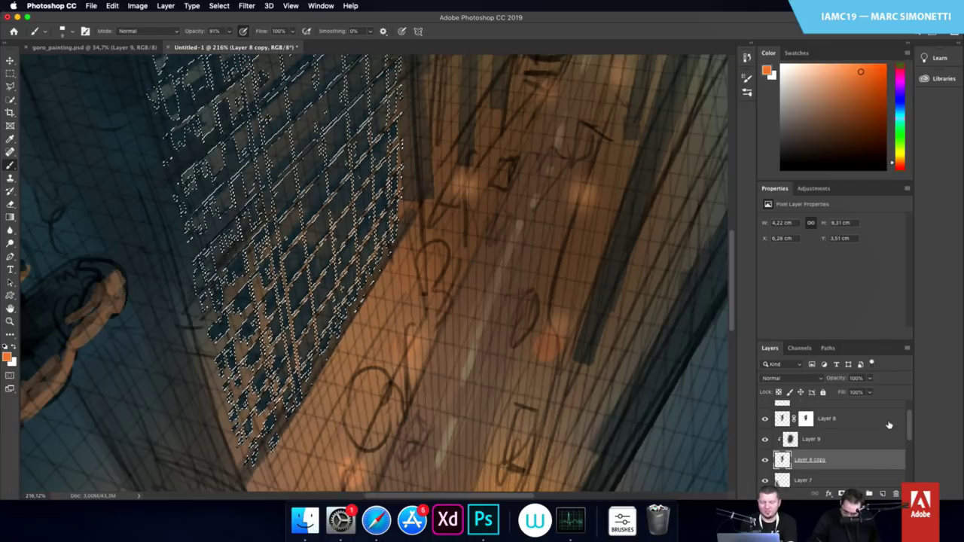
{"action": "left_click_drag", "start_coordinate": [909, 434], "coordinate": [909, 414]}
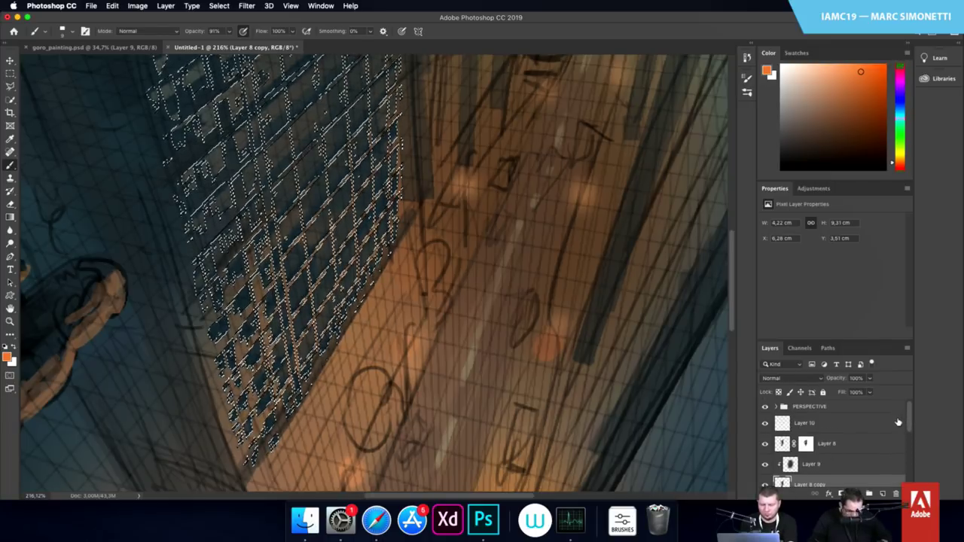
{"action": "key", "text": "super+h"}
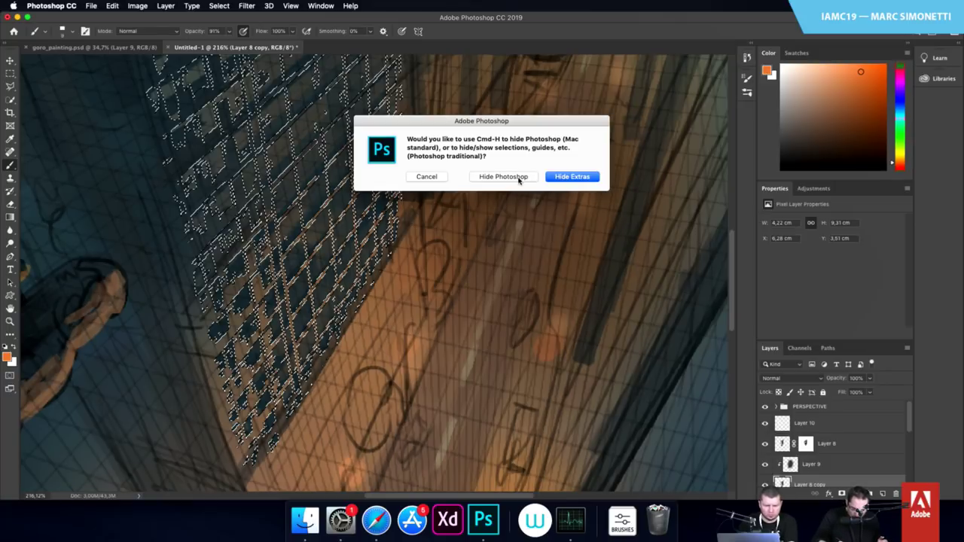
{"action": "left_click", "coordinate": [572, 176]}
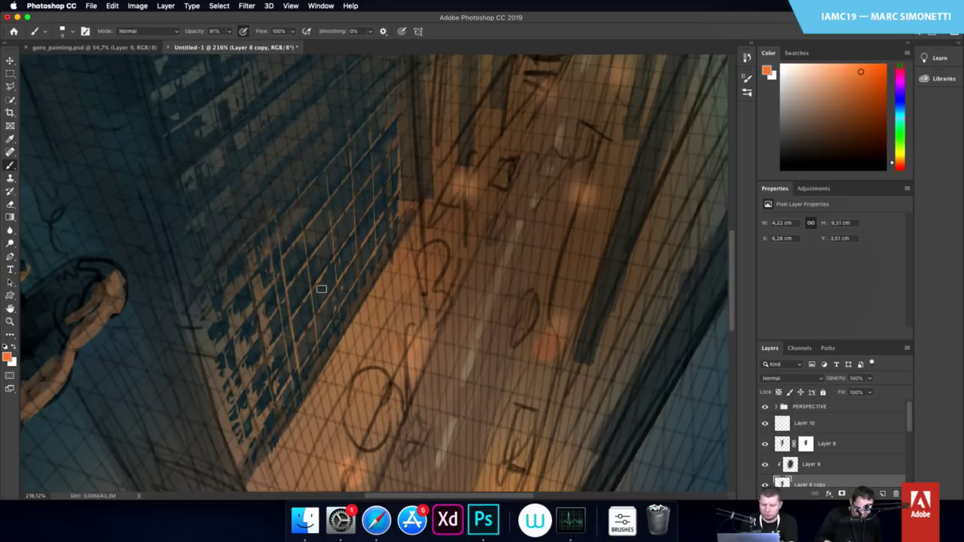
Paint saturated orange lit windows on Layer 10 in the middle and upper part of the facade grid
{"action": "left_click", "coordinate": [821, 425]}
{"action": "left_click_drag", "start_coordinate": [335, 211], "coordinate": [351, 194]}
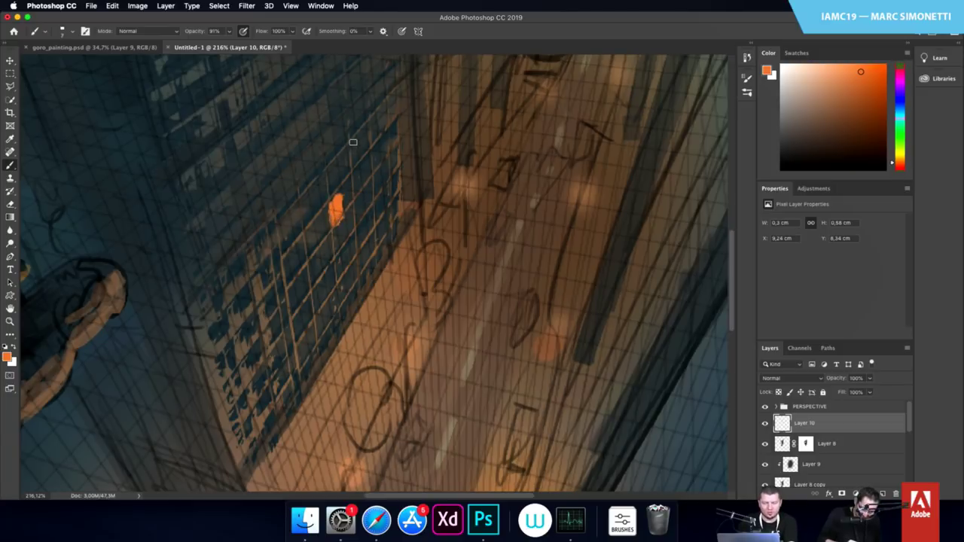
{"action": "mouse_move", "coordinate": [354, 141]}
{"action": "left_mouse_down"}
{"action": "mouse_move", "coordinate": [355, 160]}
{"action": "mouse_move", "coordinate": [365, 152]}
{"action": "left_mouse_up"}
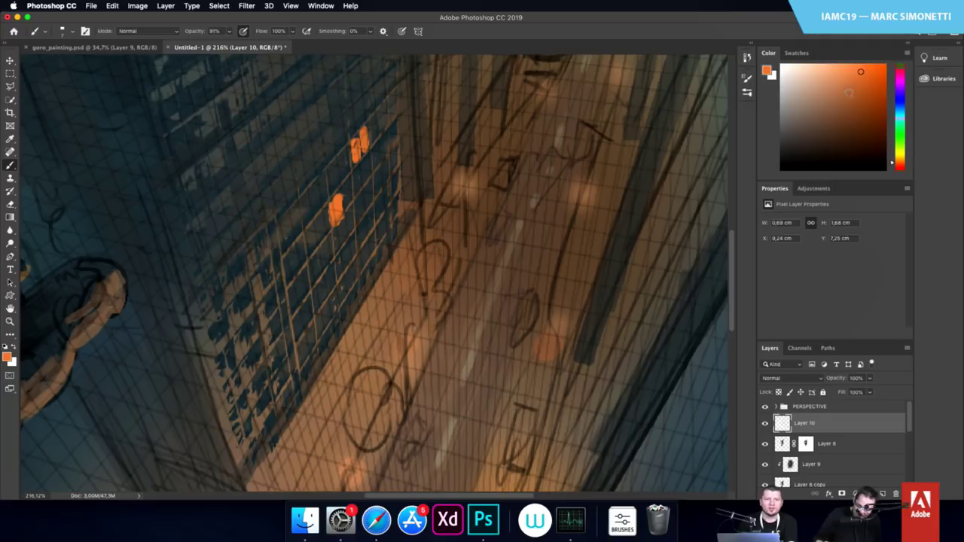
Paint one light orange and one pale peach lit window on the street-lit facade's near side
{"action": "left_click", "coordinate": [834, 72]}
{"action": "left_click_drag", "start_coordinate": [259, 255], "coordinate": [260, 244]}
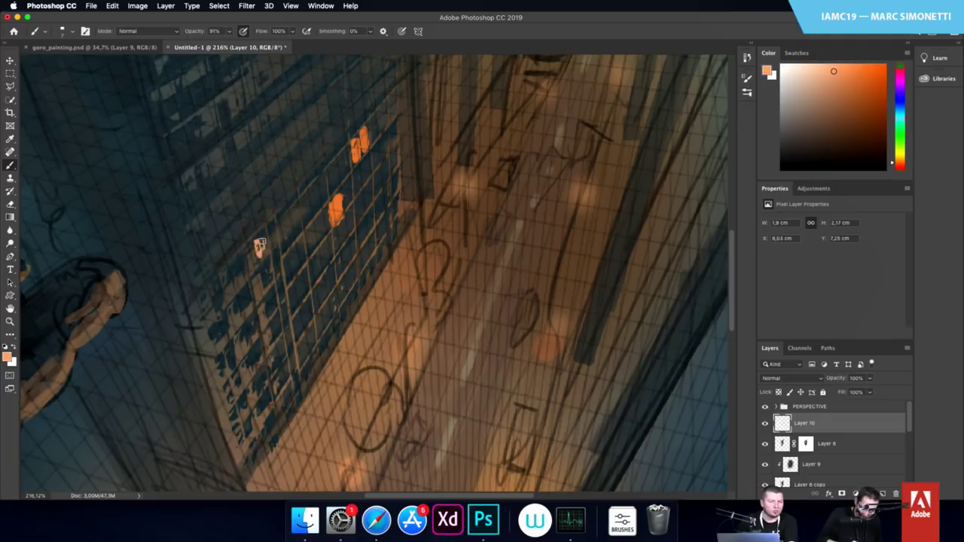
{"action": "left_click", "coordinate": [669, 115], "text": "alt"}
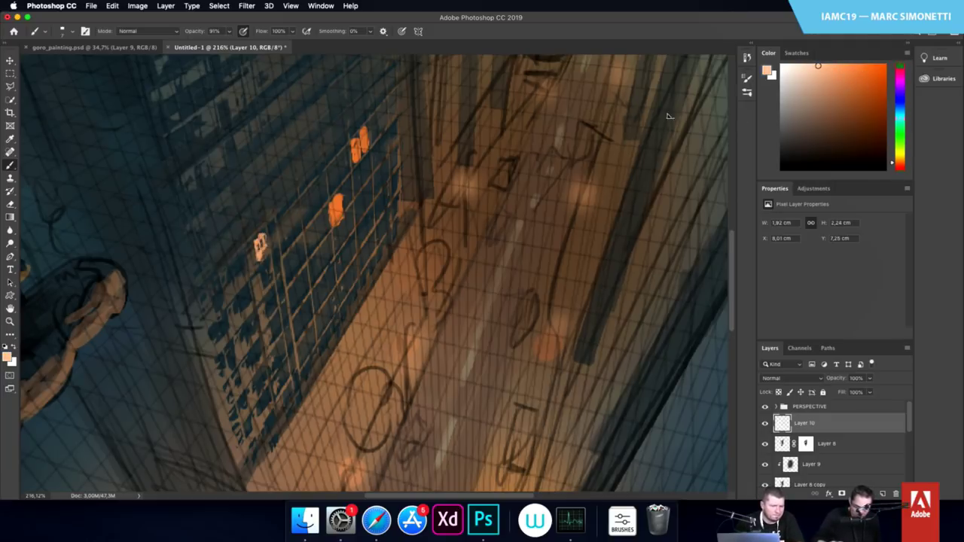
{"action": "left_click_drag", "start_coordinate": [252, 325], "coordinate": [247, 347]}
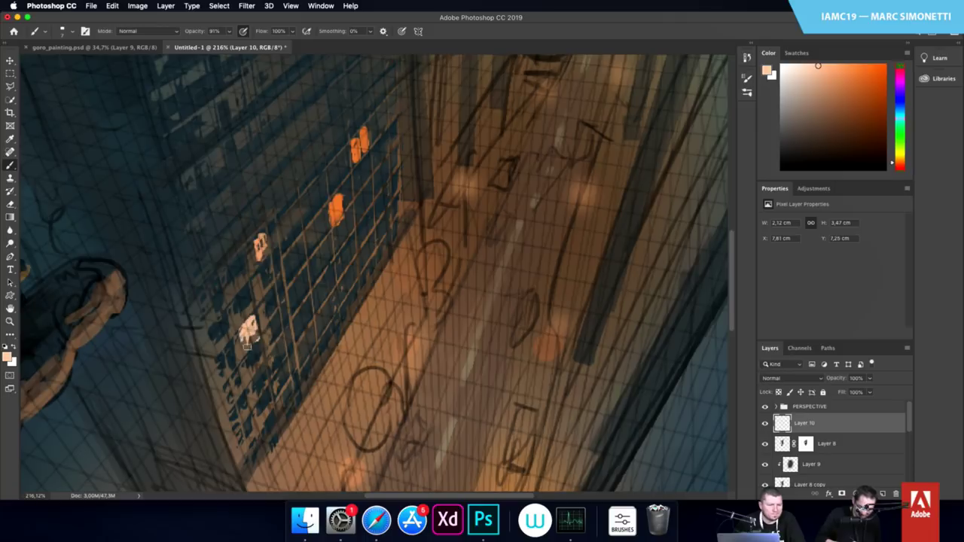
Change the colour to yellow-orange and paint a lit window beside the upper orange ones
{"action": "left_click", "coordinate": [852, 69]}
{"action": "left_click", "coordinate": [896, 159]}
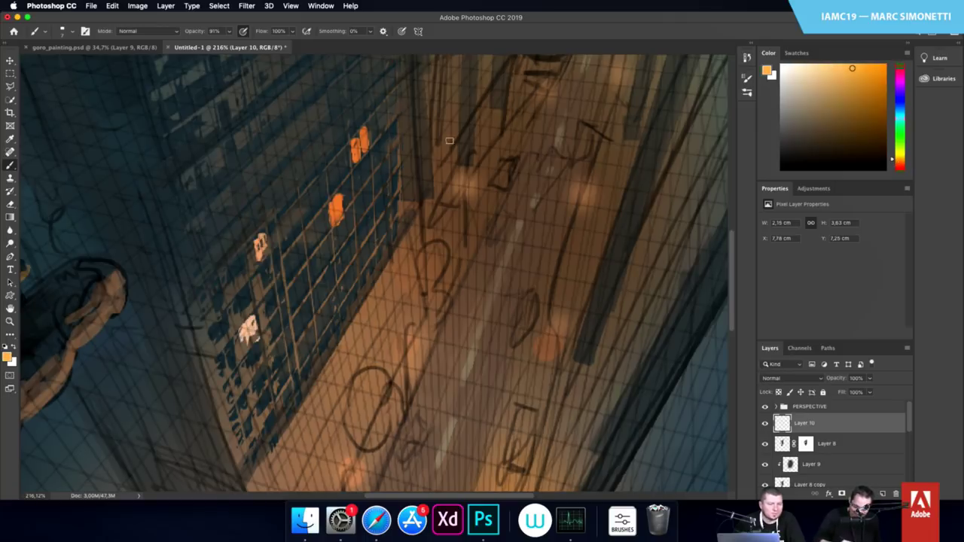
{"action": "left_click_drag", "start_coordinate": [381, 151], "coordinate": [375, 165]}
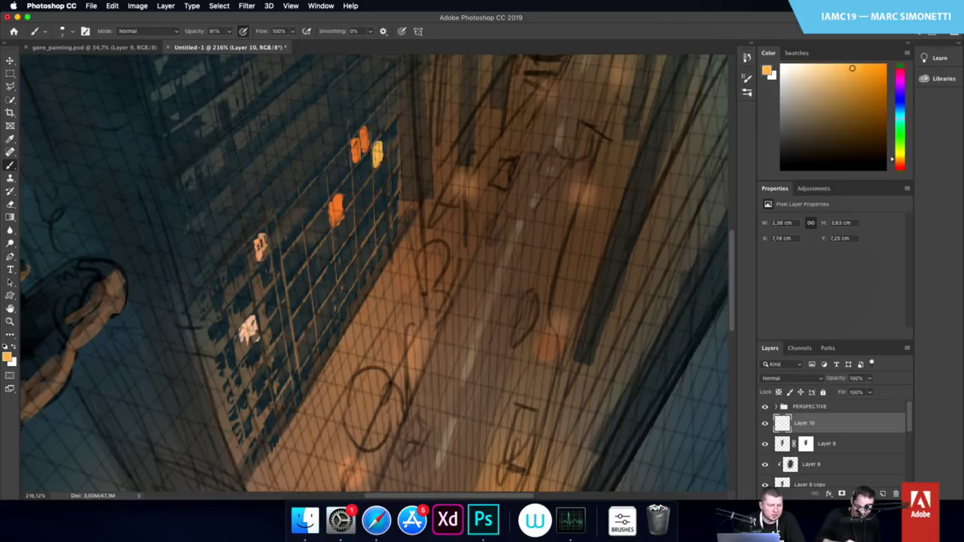
Switch to the vertical line brush and reduce it to 18 px over the facade
{"action": "right_click", "coordinate": [342, 256]}
{"action": "key", "text": "Escape"}
{"action": "right_click", "coordinate": [615, 353]}
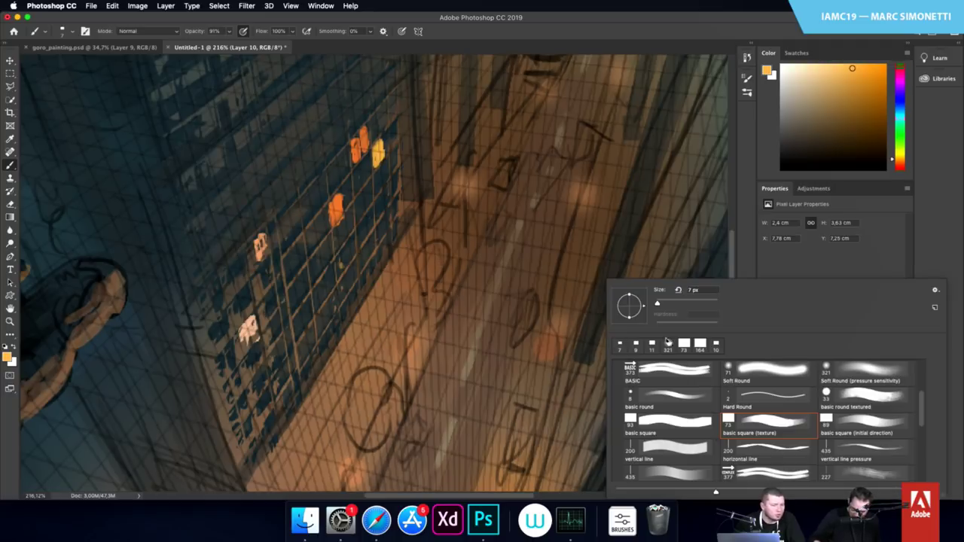
{"action": "left_click", "coordinate": [700, 453]}
{"action": "mouse_move", "coordinate": [326, 202]}
{"action": "left_mouse_down"}
{"action": "mouse_move", "coordinate": [277, 205]}
{"action": "mouse_move", "coordinate": [299, 210]}
{"action": "mouse_move", "coordinate": [299, 231]}
{"action": "mouse_move", "coordinate": [287, 234]}
{"action": "left_mouse_up"}
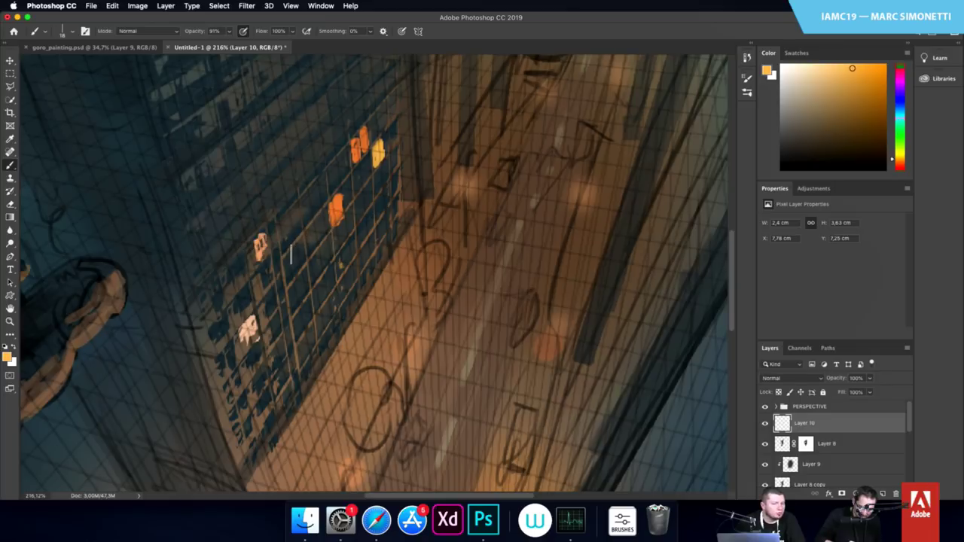
Sample the orange of a lit window and paint more windows in the middle of the facade and the row above on Layer 10
{"action": "left_click", "coordinate": [342, 203], "text": "alt"}
{"action": "mouse_move", "coordinate": [294, 263]}
{"action": "left_mouse_down"}
{"action": "mouse_move", "coordinate": [281, 270]}
{"action": "mouse_move", "coordinate": [287, 277]}
{"action": "left_mouse_up"}
{"action": "left_click_drag", "start_coordinate": [355, 240], "coordinate": [395, 338]}
{"action": "mouse_move", "coordinate": [398, 247]}
{"action": "left_mouse_down"}
{"action": "mouse_move", "coordinate": [397, 227]}
{"action": "mouse_move", "coordinate": [392, 243]}
{"action": "left_mouse_up"}
{"action": "mouse_move", "coordinate": [311, 243]}
{"action": "left_mouse_down"}
{"action": "mouse_move", "coordinate": [311, 260]}
{"action": "mouse_move", "coordinate": [328, 245]}
{"action": "left_mouse_up"}
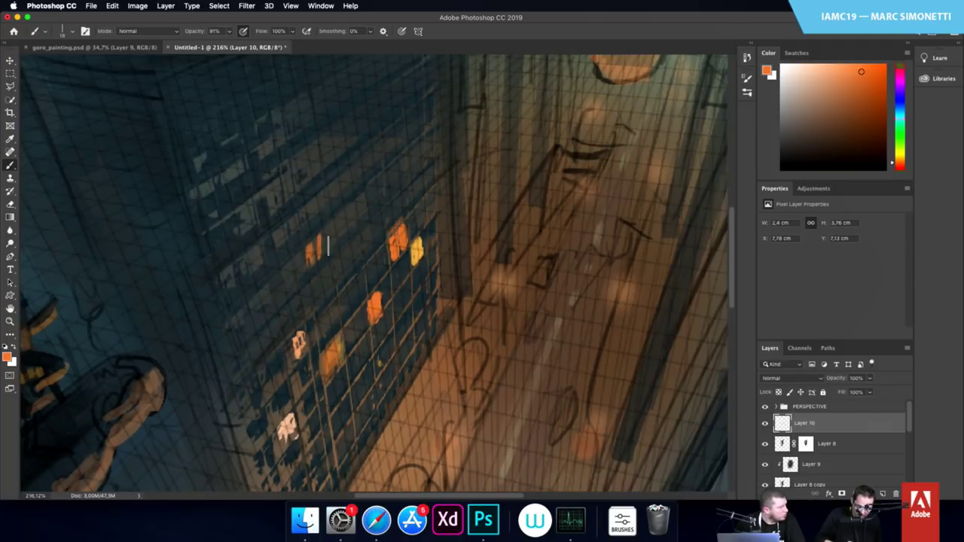
Tilt the vertical line brush tip to match the facade's perspective and extend the row of orange windows towards the building's far corner
{"action": "right_click", "coordinate": [377, 227]}
{"action": "left_click_drag", "start_coordinate": [393, 257], "coordinate": [391, 252]}
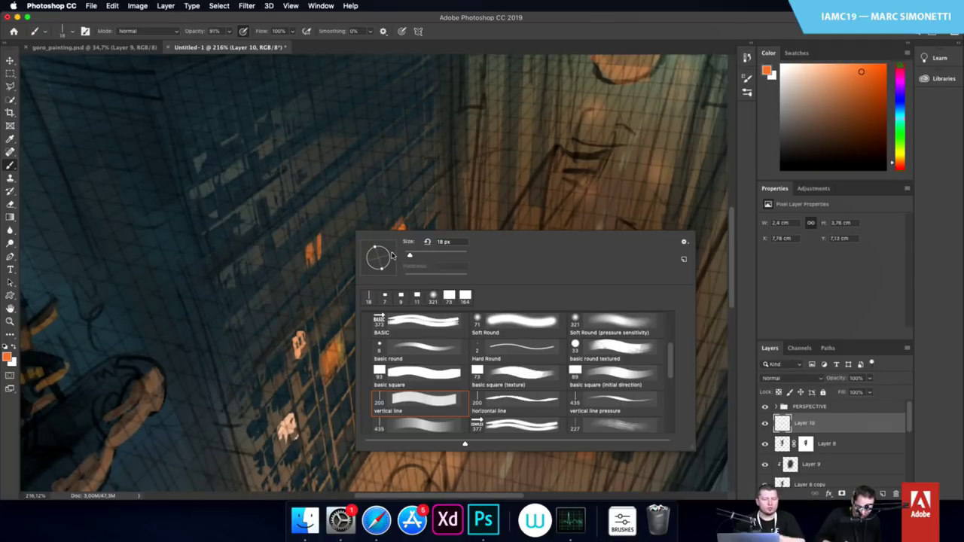
{"action": "left_click", "coordinate": [321, 247]}
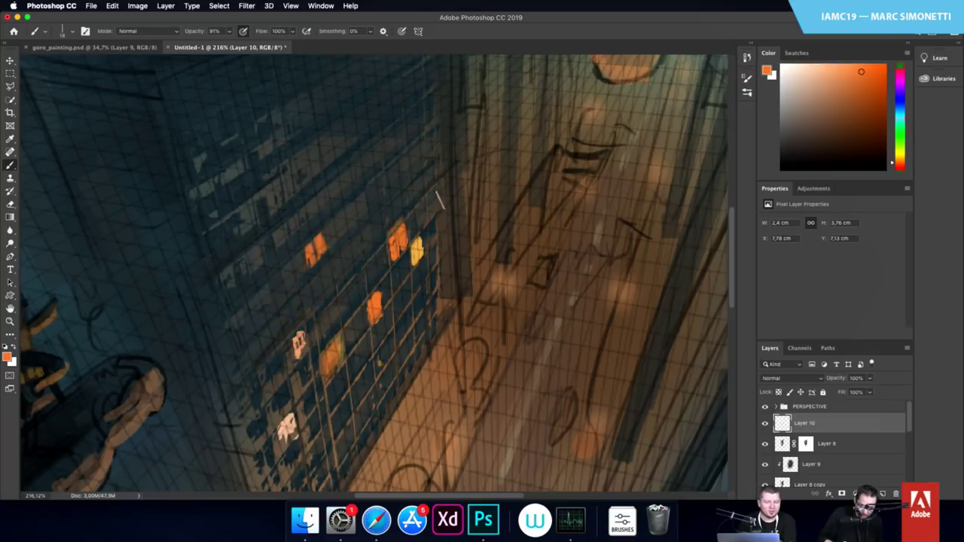
{"action": "mouse_move", "coordinate": [339, 225]}
{"action": "left_mouse_down"}
{"action": "mouse_move", "coordinate": [361, 204]}
{"action": "mouse_move", "coordinate": [341, 223]}
{"action": "left_mouse_up"}
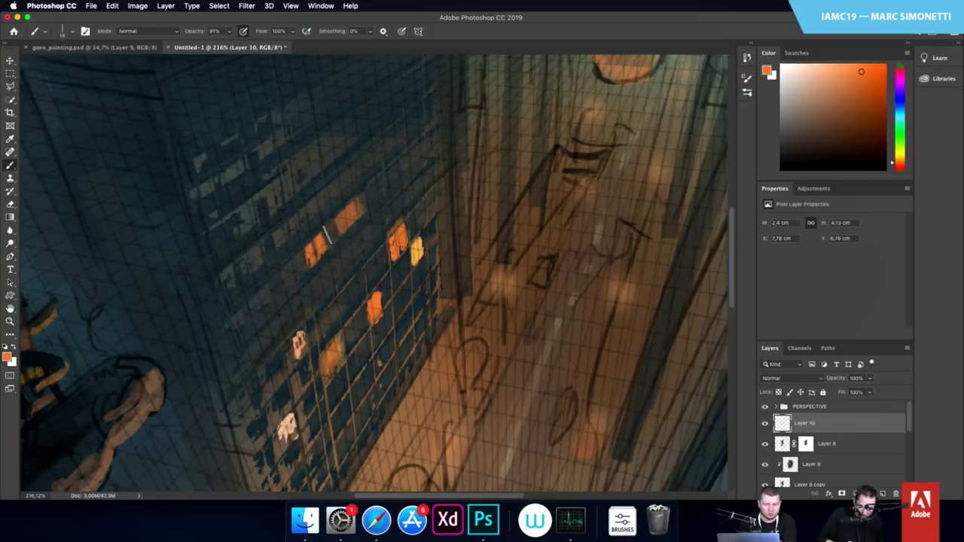
{"action": "mouse_move", "coordinate": [385, 181]}
{"action": "left_mouse_down"}
{"action": "mouse_move", "coordinate": [466, 196]}
{"action": "mouse_move", "coordinate": [395, 176]}
{"action": "left_mouse_up"}
{"action": "right_click", "coordinate": [409, 170]}
{"action": "left_click", "coordinate": [374, 192]}
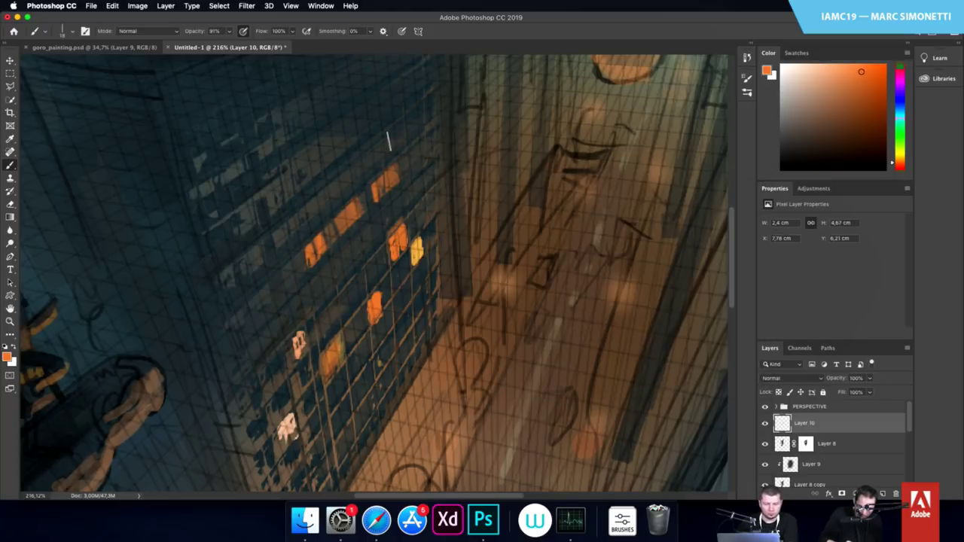
Paint another row of orange lit windows higher on the facade, running from the far corner to the near side
{"action": "left_click_drag", "start_coordinate": [379, 145], "coordinate": [402, 127]}
{"action": "mouse_move", "coordinate": [366, 167]}
{"action": "left_mouse_down"}
{"action": "mouse_move", "coordinate": [405, 128]}
{"action": "mouse_move", "coordinate": [368, 169]}
{"action": "left_mouse_up"}
{"action": "mouse_move", "coordinate": [341, 197]}
{"action": "left_mouse_down"}
{"action": "mouse_move", "coordinate": [338, 181]}
{"action": "mouse_move", "coordinate": [353, 169]}
{"action": "left_mouse_up"}
{"action": "left_click_drag", "start_coordinate": [315, 219], "coordinate": [335, 187]}
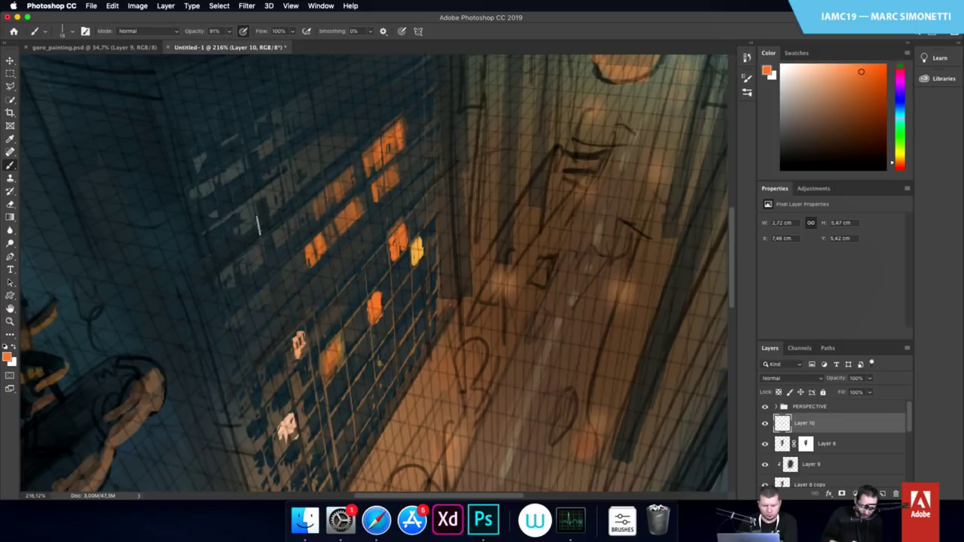
{"action": "mouse_move", "coordinate": [260, 226]}
{"action": "left_mouse_down"}
{"action": "mouse_move", "coordinate": [277, 199]}
{"action": "mouse_move", "coordinate": [260, 197]}
{"action": "left_mouse_up"}
{"action": "left_click_drag", "start_coordinate": [225, 240], "coordinate": [217, 235]}
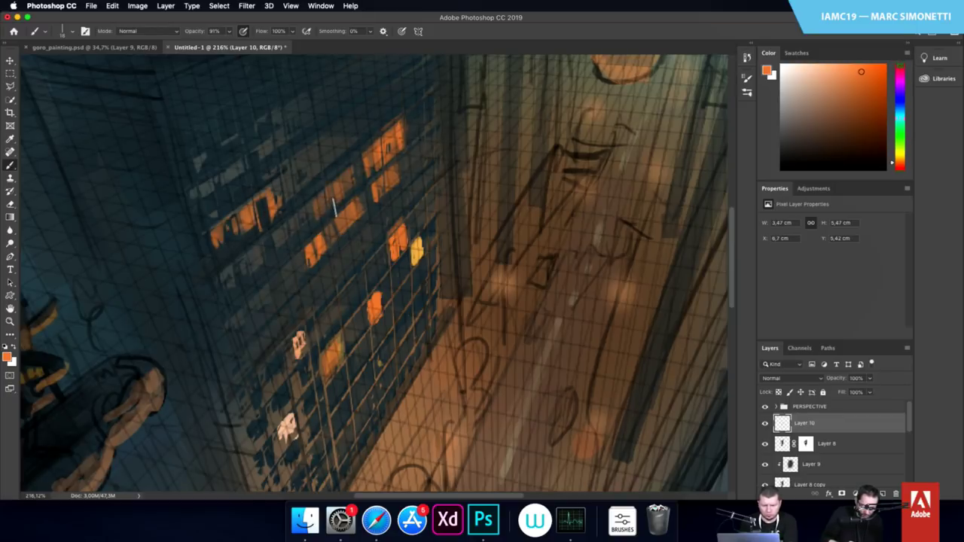
Add orange lit windows to the facade's uppermost rows and to the lower grid near the street
{"action": "mouse_move", "coordinate": [434, 297]}
{"action": "left_mouse_down"}
{"action": "mouse_move", "coordinate": [403, 318]}
{"action": "mouse_move", "coordinate": [393, 312]}
{"action": "mouse_move", "coordinate": [407, 309]}
{"action": "left_mouse_up"}
{"action": "scroll", "coordinate": [406, 310], "scroll_direction": "up", "scroll_amount": 2}
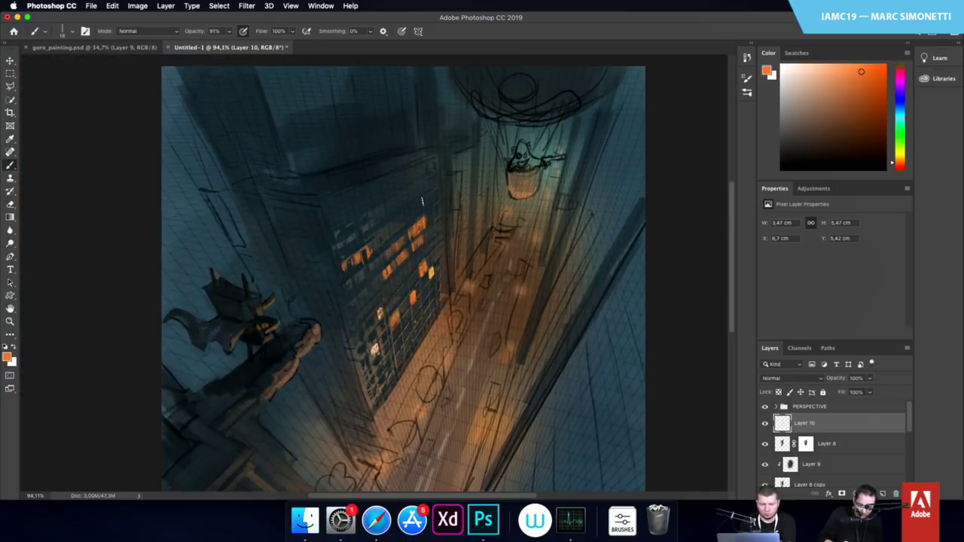
{"action": "left_click_drag", "start_coordinate": [408, 203], "coordinate": [400, 197]}
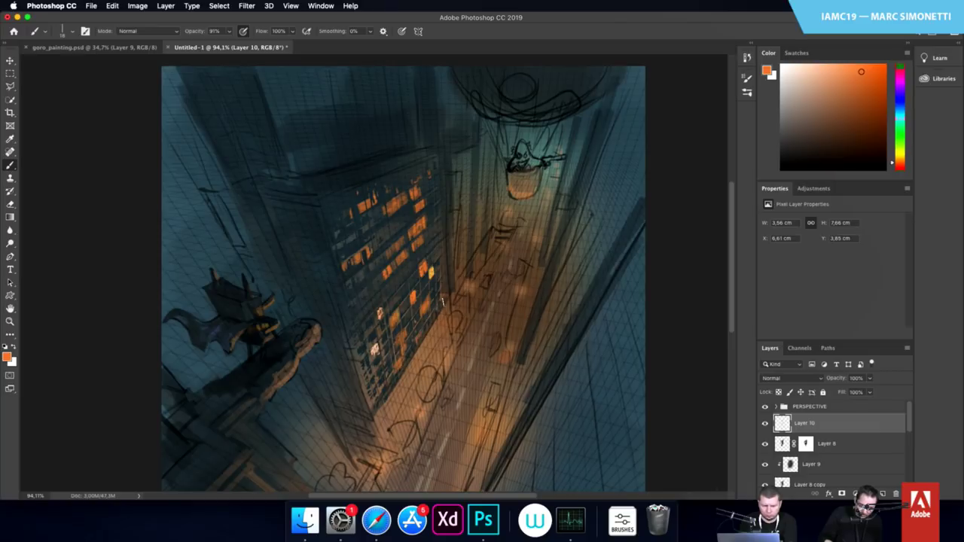
{"action": "left_click_drag", "start_coordinate": [443, 302], "coordinate": [439, 311]}
{"action": "left_click_drag", "start_coordinate": [385, 367], "coordinate": [378, 393]}
{"action": "mouse_move", "coordinate": [476, 346]}
{"action": "left_mouse_down"}
{"action": "mouse_move", "coordinate": [420, 395]}
{"action": "mouse_move", "coordinate": [475, 338]}
{"action": "left_mouse_up"}
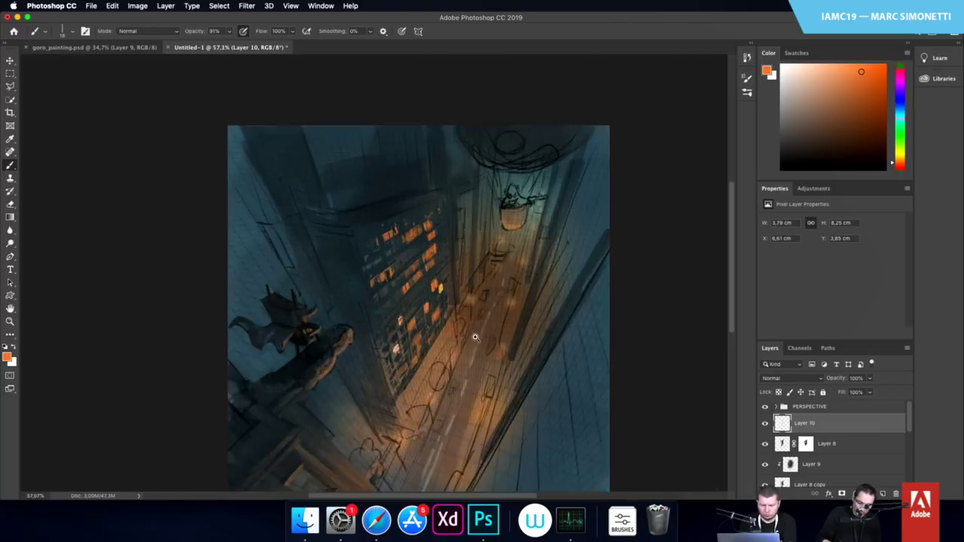
Thin out the lit windows with the Eraser, breaking up the upper rows and removing several in the lower grid
{"action": "key", "text": "e"}
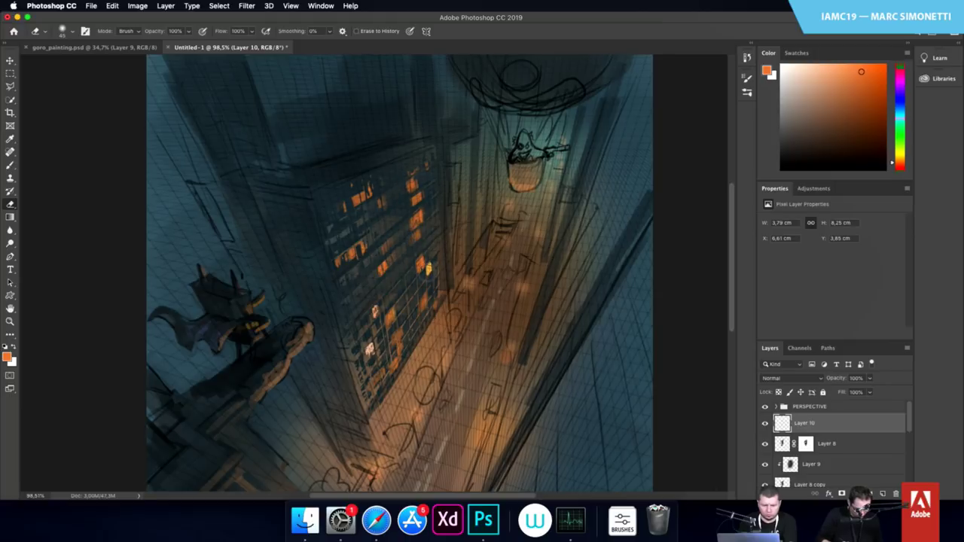
{"action": "key", "text": "super+z"}
{"action": "key", "text": "super+z"}
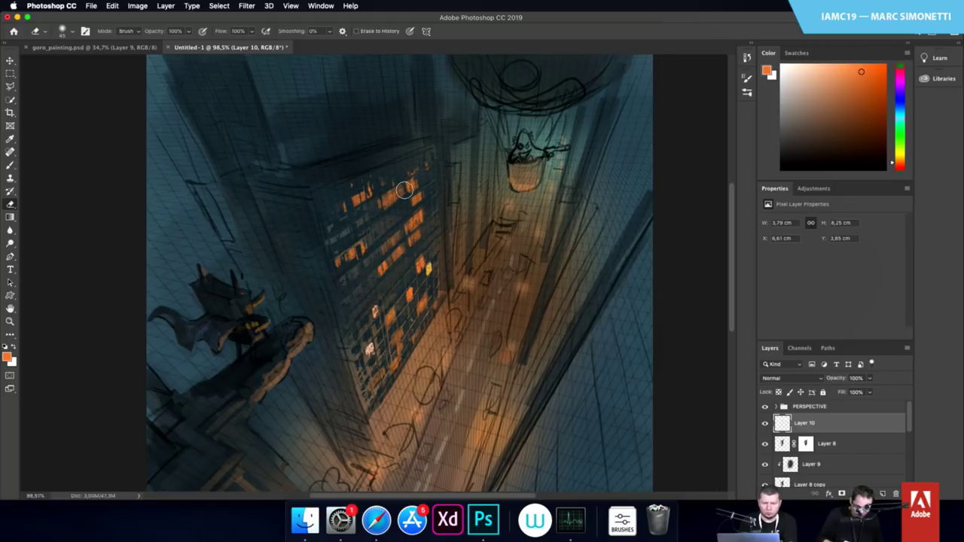
{"action": "left_click_drag", "start_coordinate": [412, 206], "coordinate": [398, 210]}
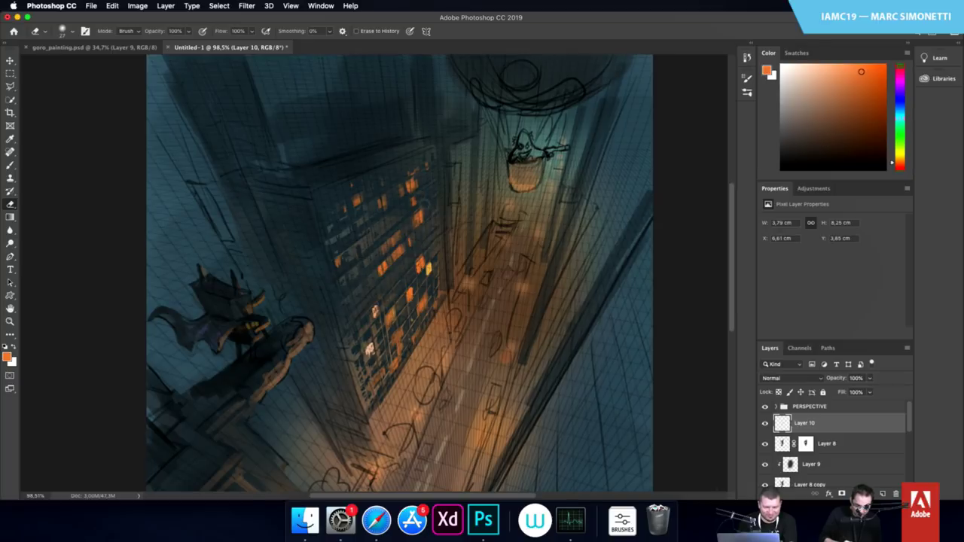
{"action": "mouse_move", "coordinate": [428, 251]}
{"action": "left_mouse_down"}
{"action": "mouse_move", "coordinate": [414, 279]}
{"action": "mouse_move", "coordinate": [436, 261]}
{"action": "left_mouse_up"}
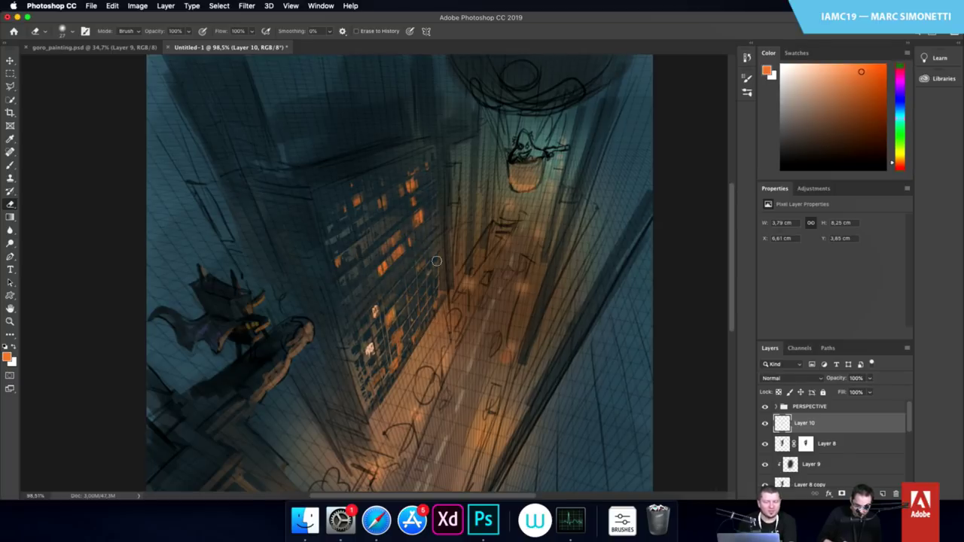
{"action": "left_click_drag", "start_coordinate": [387, 312], "coordinate": [399, 350]}
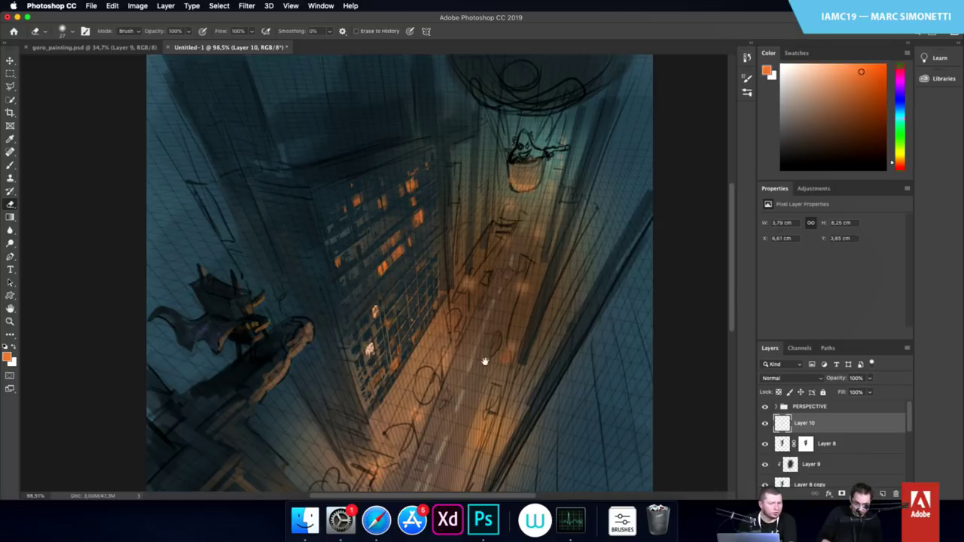
{"action": "mouse_move", "coordinate": [484, 363]}
{"action": "left_mouse_down"}
{"action": "mouse_move", "coordinate": [422, 366]}
{"action": "mouse_move", "coordinate": [479, 369]}
{"action": "left_mouse_up"}
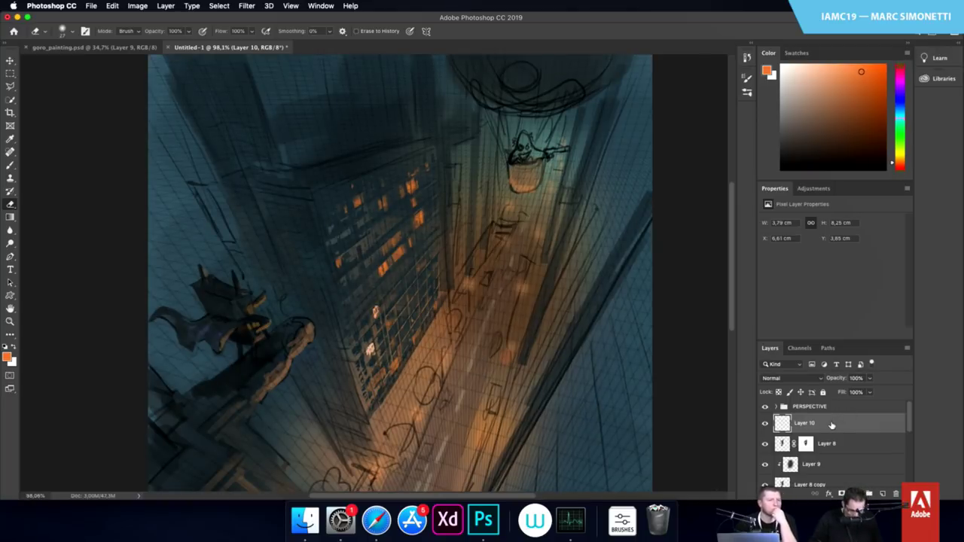
Switch back to the brush, enlarge it to 24 px and sample muted orange from a lit window at the facade's near edge
{"action": "key", "text": "b"}
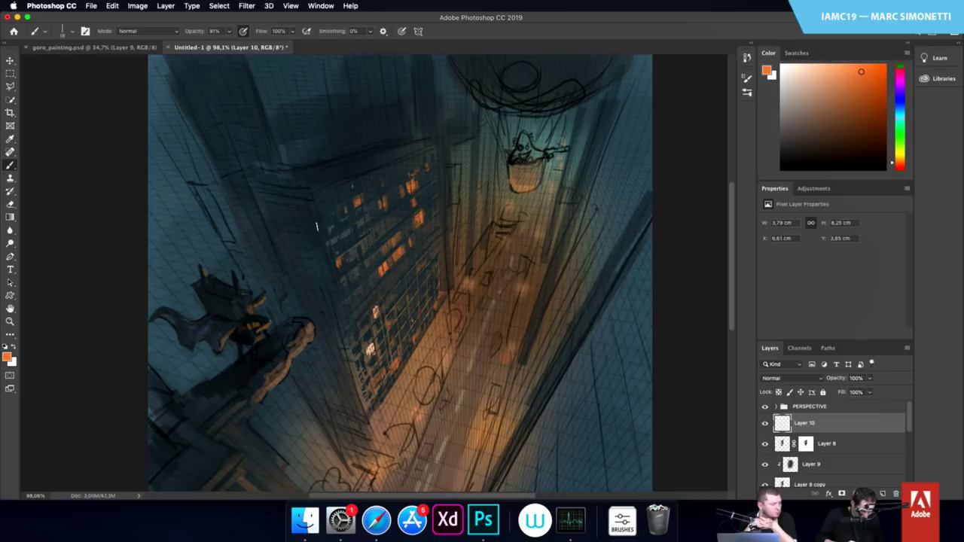
{"action": "left_click", "coordinate": [330, 201], "text": "alt"}
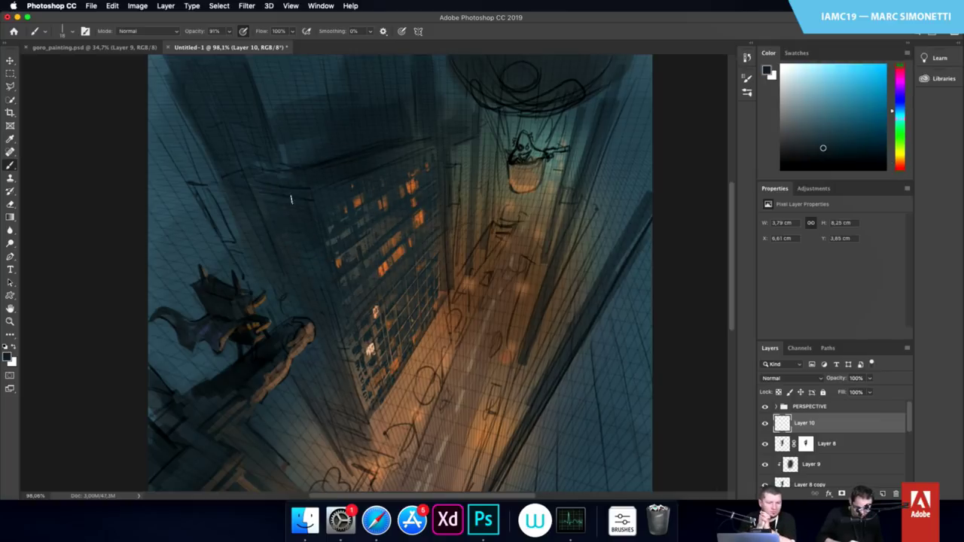
{"action": "left_click", "coordinate": [314, 182], "text": "alt"}
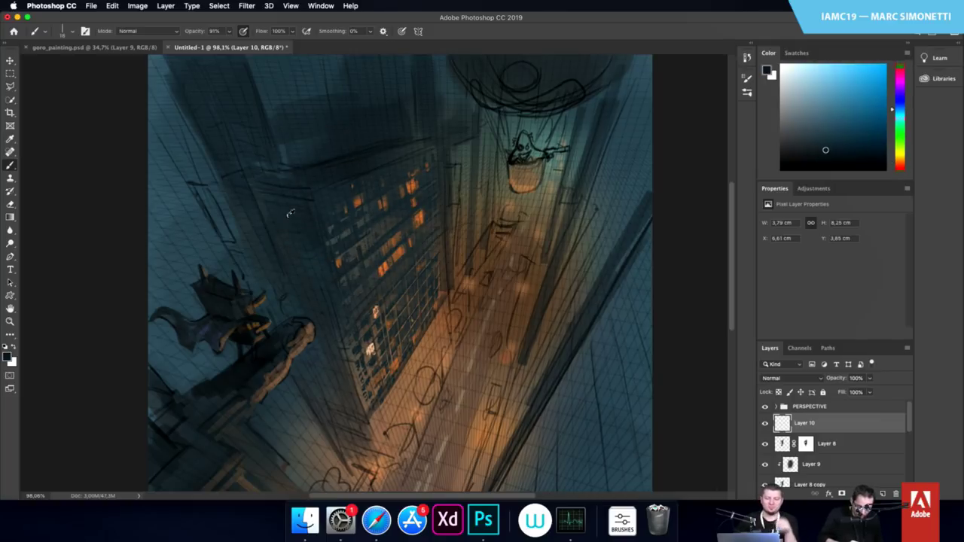
{"action": "left_click_drag", "start_coordinate": [288, 219], "coordinate": [296, 224]}
{"action": "left_click", "coordinate": [340, 259], "text": "alt"}
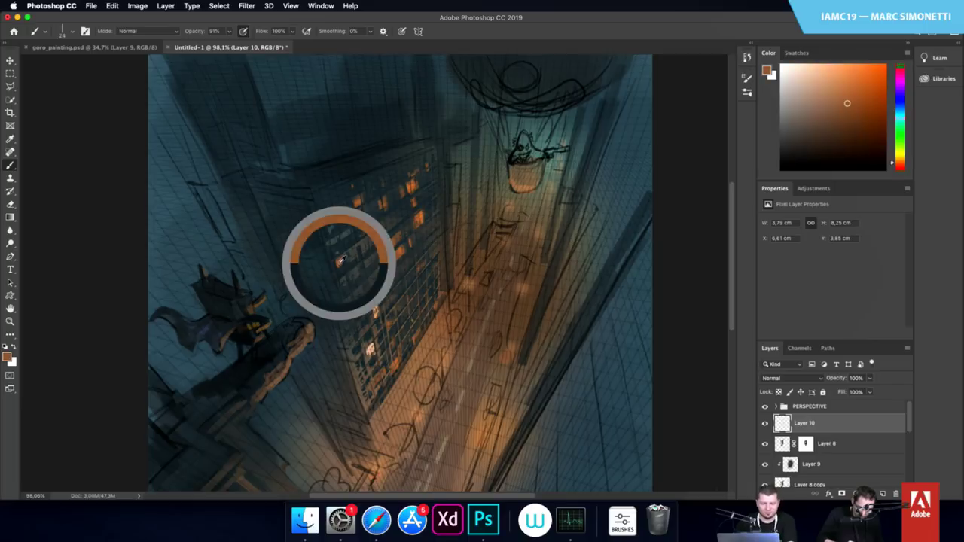
Add orange lit windows to the tower's street-side facade using sampled window colours, and compare the result with Layer 10 hidden
{"action": "left_click", "coordinate": [339, 259], "text": "alt"}
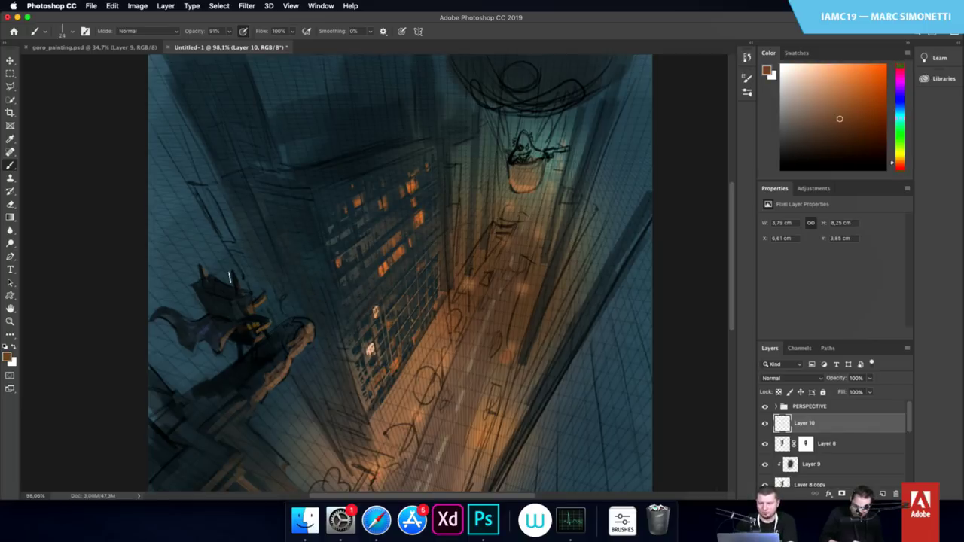
{"action": "left_click", "coordinate": [359, 201], "text": "alt"}
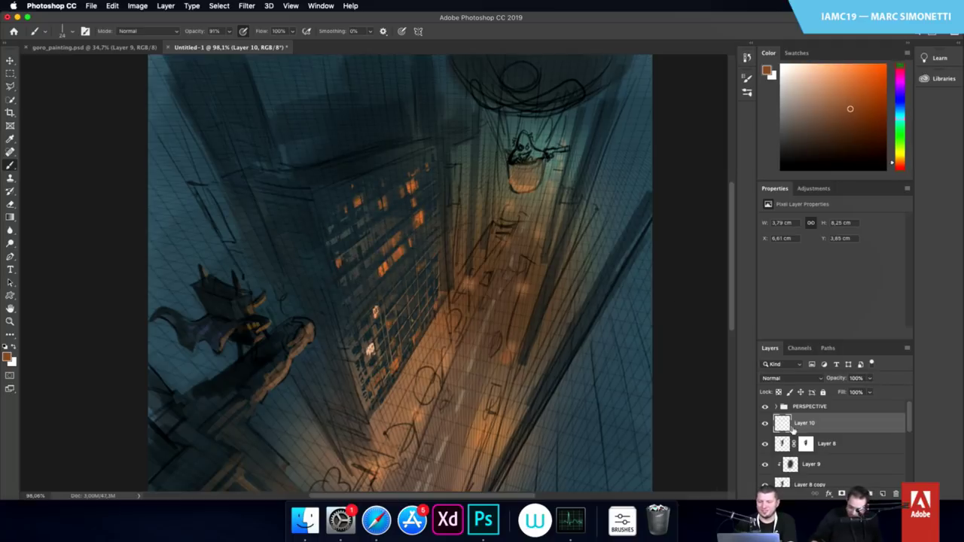
{"action": "left_click", "coordinate": [765, 425]}
{"action": "left_click", "coordinate": [765, 425]}
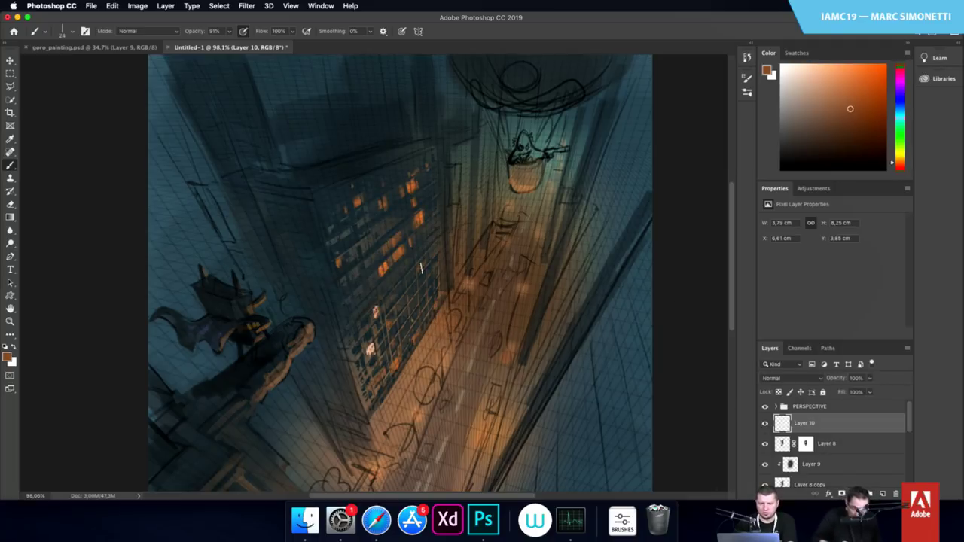
Paint scattered bright orange lit windows on the tower's shaded side facade, using a colour sampled from the existing windows
{"action": "left_click", "coordinate": [388, 263], "text": "alt"}
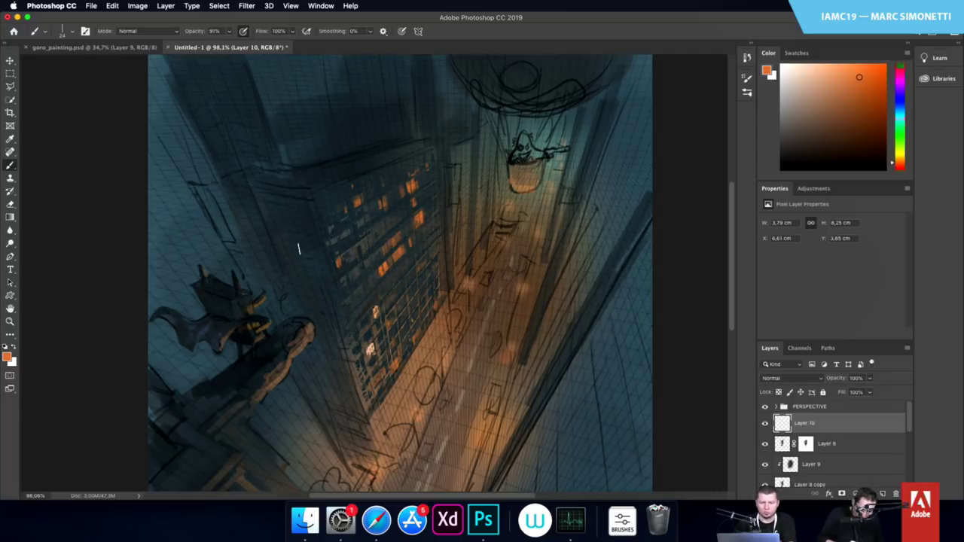
{"action": "left_click", "coordinate": [301, 256], "text": "ctrl+alt"}
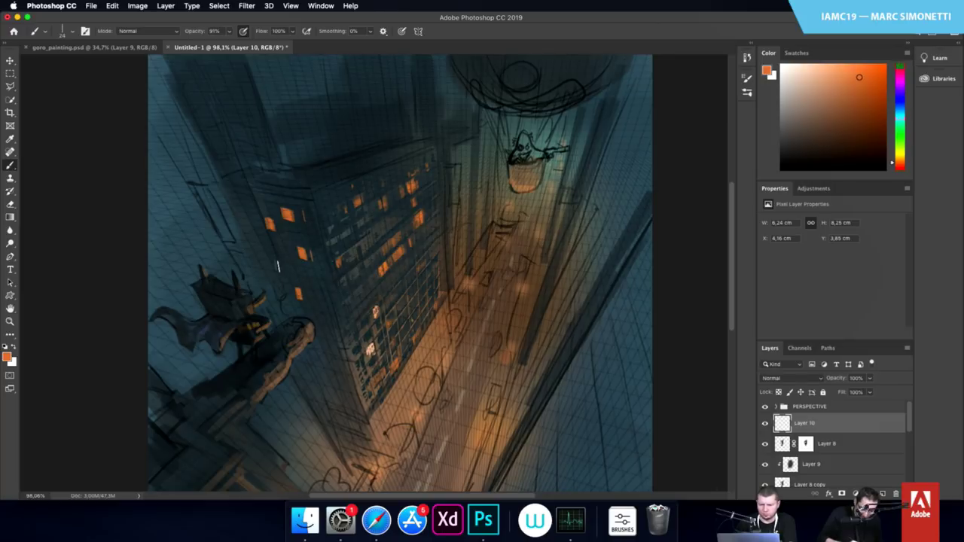
{"action": "right_click", "coordinate": [317, 253]}
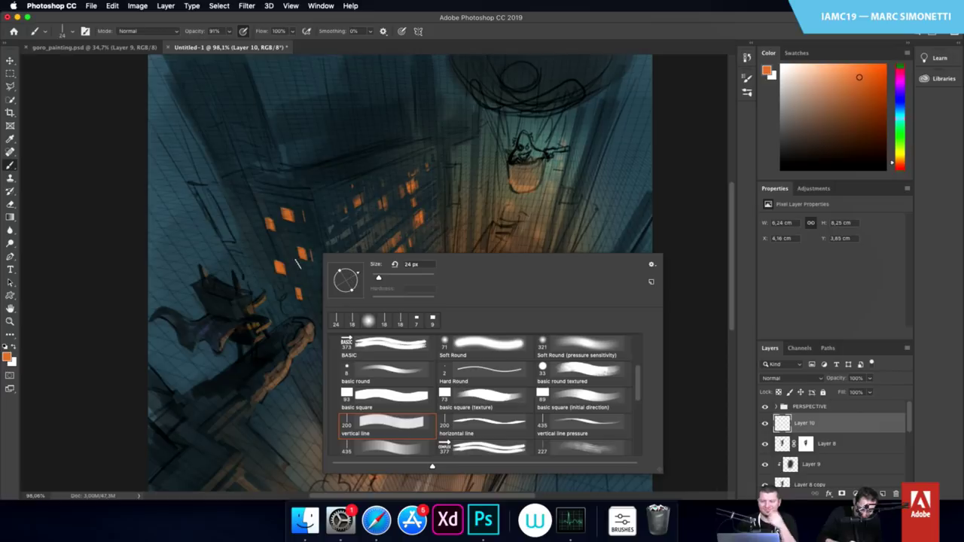
{"action": "left_click", "coordinate": [261, 251]}
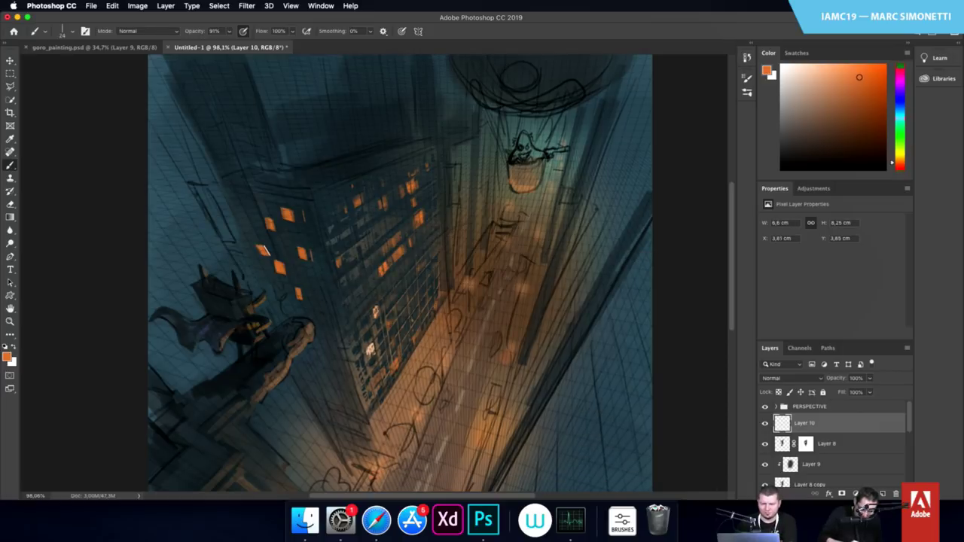
Partly erase the outermost lit windows on the shaded facade and add orange windows lower down, trimming the one beside the ledge
{"action": "key", "text": "e"}
{"action": "mouse_move", "coordinate": [275, 264]}
{"action": "left_mouse_down"}
{"action": "mouse_move", "coordinate": [282, 274]}
{"action": "mouse_move", "coordinate": [262, 250]}
{"action": "left_mouse_up"}
{"action": "left_click_drag", "start_coordinate": [272, 216], "coordinate": [275, 231]}
{"action": "left_click_drag", "start_coordinate": [296, 287], "coordinate": [306, 308]}
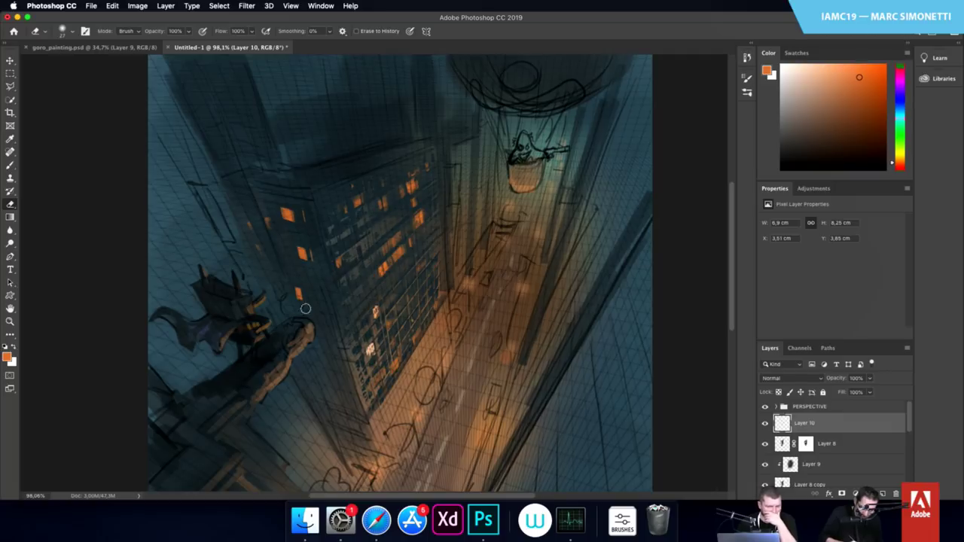
{"action": "key", "text": "b"}
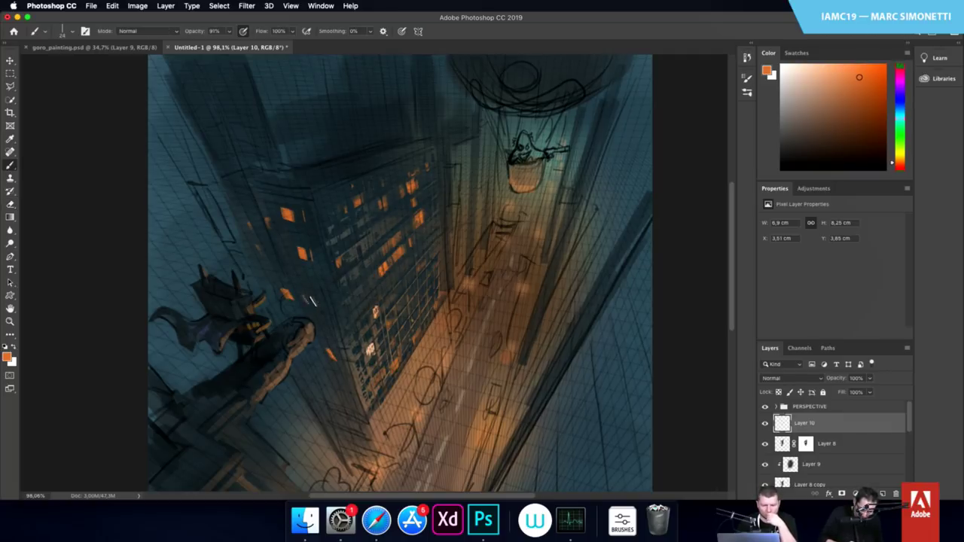
{"action": "key", "text": "e"}
{"action": "left_click_drag", "start_coordinate": [306, 295], "coordinate": [309, 306]}
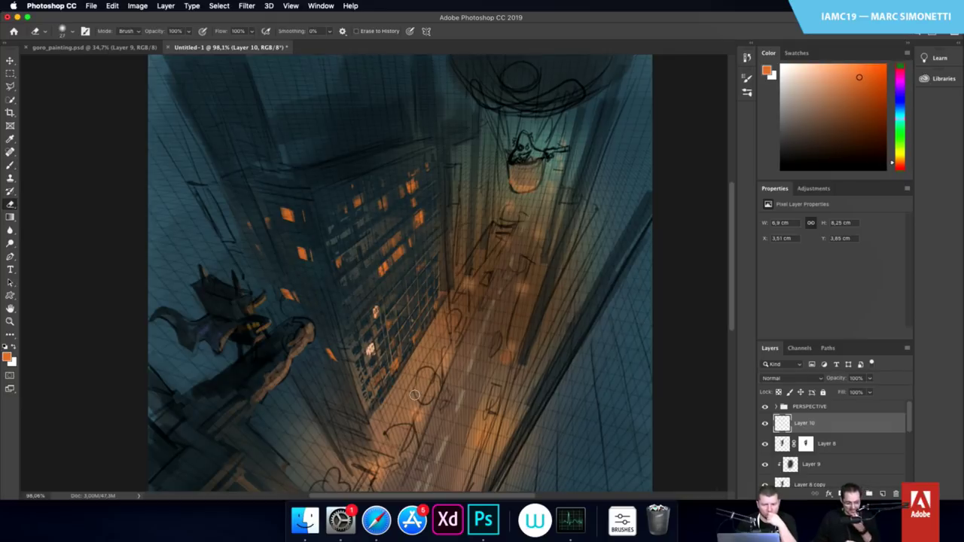
Brush a soft orange glow onto the lower part of the shaded facade with the Soft Round (pressure sensitivity) brush
{"action": "key", "text": "b"}
{"action": "right_click", "coordinate": [375, 277]}
{"action": "key", "text": "Escape"}
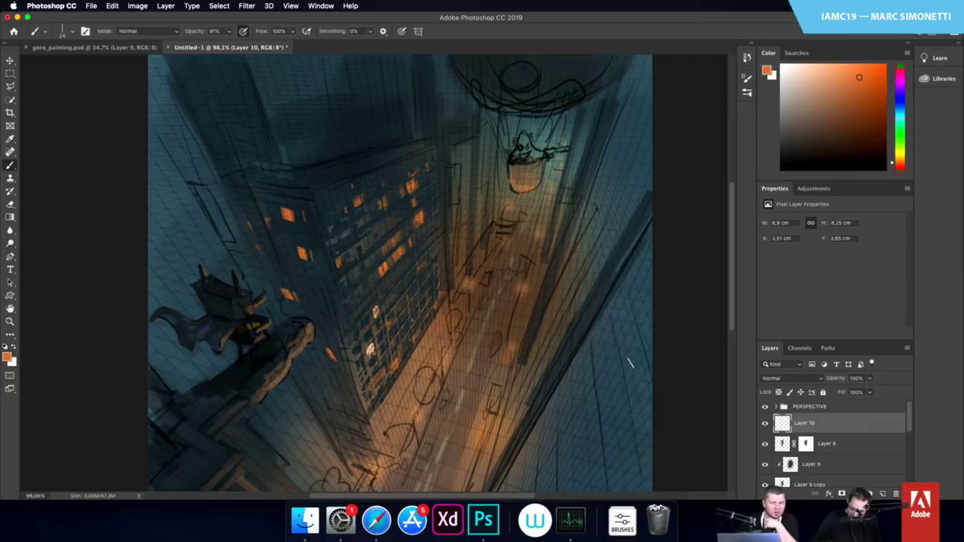
{"action": "right_click", "coordinate": [585, 361]}
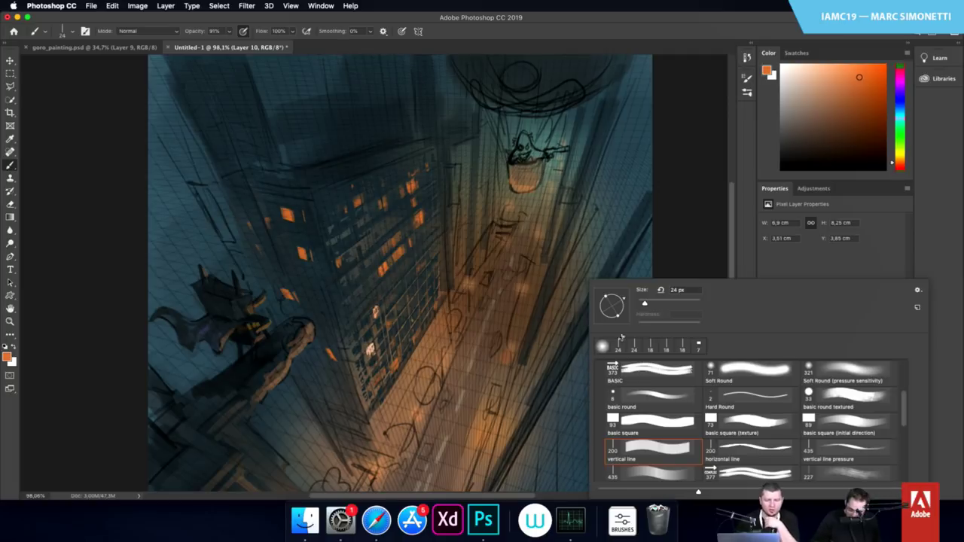
{"action": "left_click", "coordinate": [834, 375]}
{"action": "mouse_move", "coordinate": [323, 360]}
{"action": "left_mouse_down"}
{"action": "mouse_move", "coordinate": [333, 357]}
{"action": "mouse_move", "coordinate": [273, 357]}
{"action": "mouse_move", "coordinate": [322, 338]}
{"action": "left_mouse_up"}
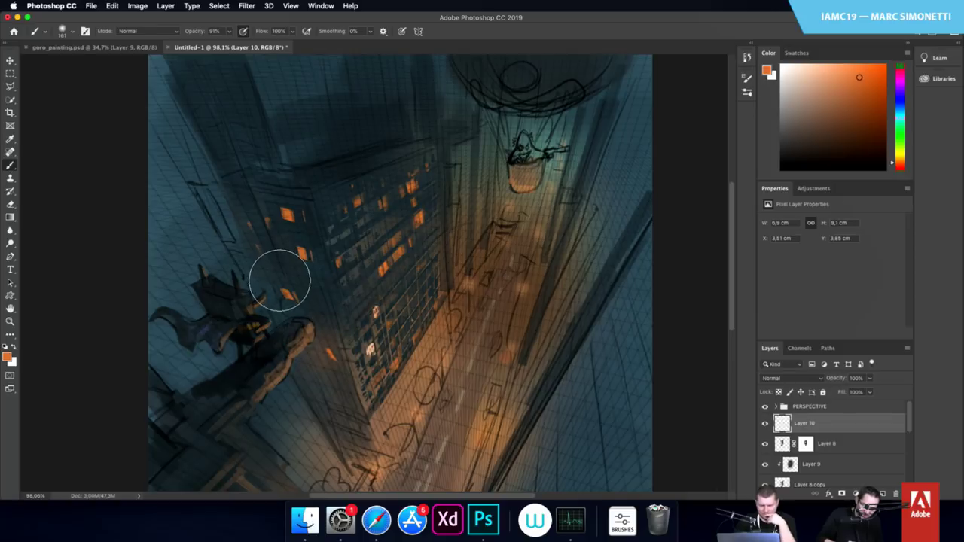
Sample a dark blue from the tower and softly darken the shaded facade and the buildings behind the caped figure
{"action": "left_click", "coordinate": [327, 168], "text": "alt"}
{"action": "mouse_move", "coordinate": [194, 96]}
{"action": "left_mouse_down"}
{"action": "mouse_move", "coordinate": [245, 190]}
{"action": "mouse_move", "coordinate": [283, 293]}
{"action": "mouse_move", "coordinate": [281, 283]}
{"action": "left_mouse_up"}
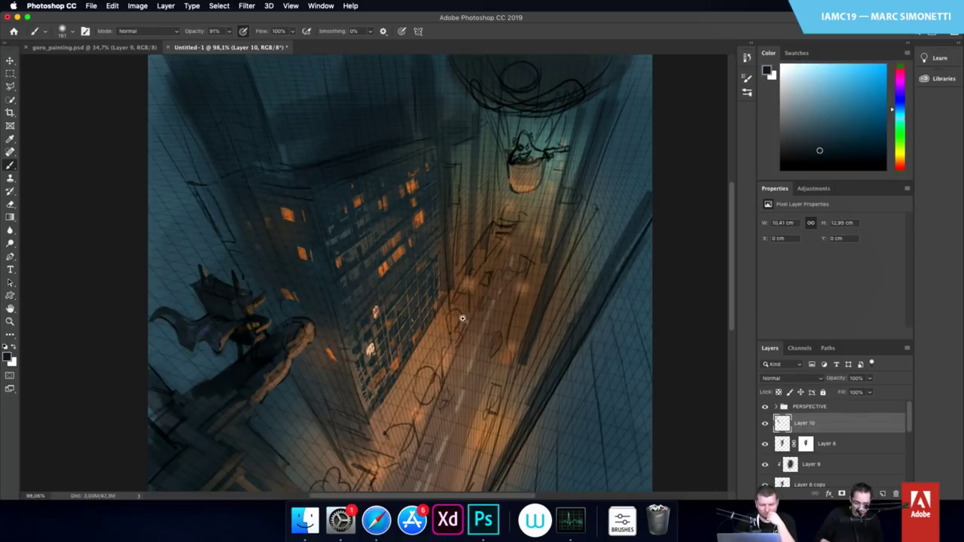
{"action": "left_click_drag", "start_coordinate": [463, 321], "coordinate": [429, 347]}
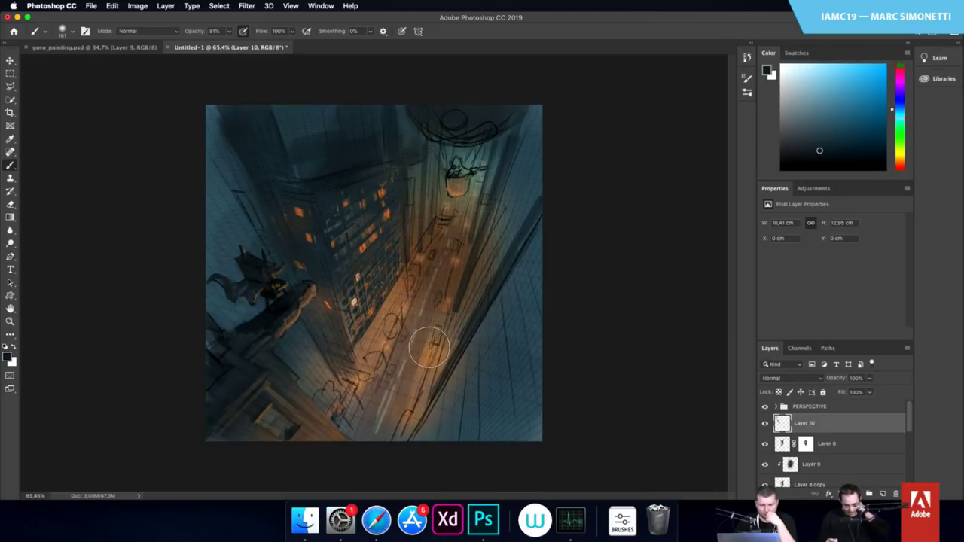
Sample orange from the lower windows and brush a soft glow along the foot of the tower's street-side facade
{"action": "scroll", "coordinate": [380, 315], "scroll_direction": "up", "scroll_amount": 3}
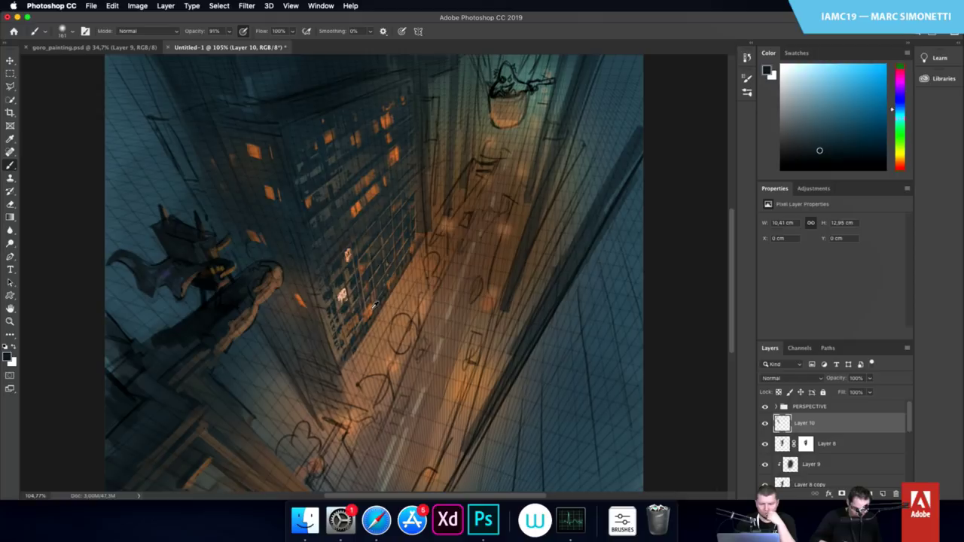
{"action": "left_click", "coordinate": [374, 305], "text": "alt"}
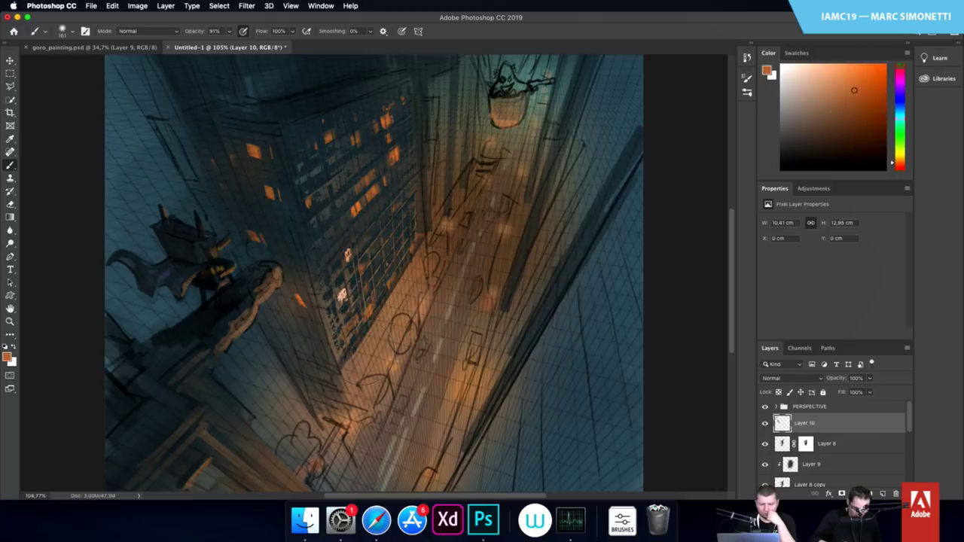
{"action": "left_click", "coordinate": [367, 310], "text": "alt"}
{"action": "left_click_drag", "start_coordinate": [351, 344], "coordinate": [355, 360]}
{"action": "left_click_drag", "start_coordinate": [393, 282], "coordinate": [421, 252]}
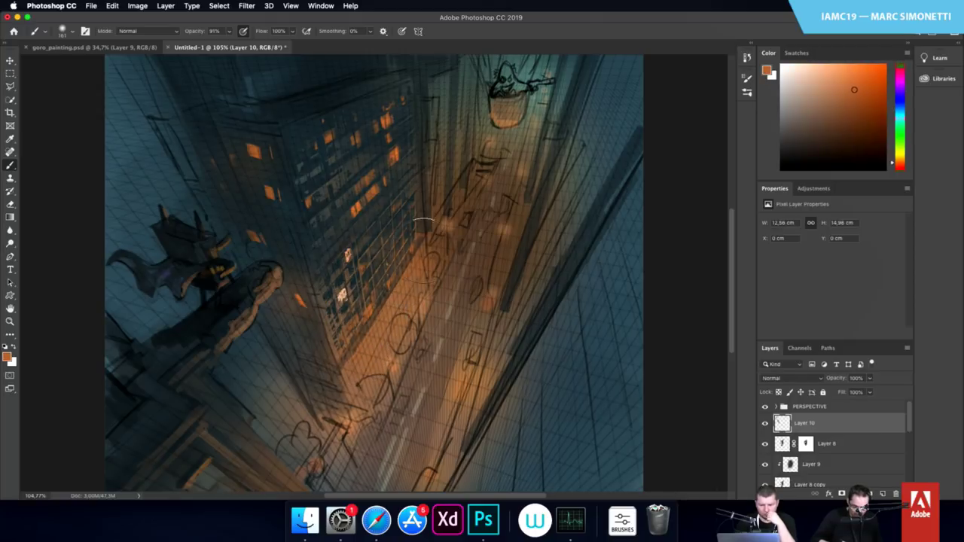
Paint orange pools of light along the near and middle stretches of the street with a smaller Soft Round brush
{"action": "right_click", "coordinate": [455, 285]}
{"action": "left_click", "coordinate": [613, 375]}
{"action": "left_click_drag", "start_coordinate": [396, 388], "coordinate": [416, 362]}
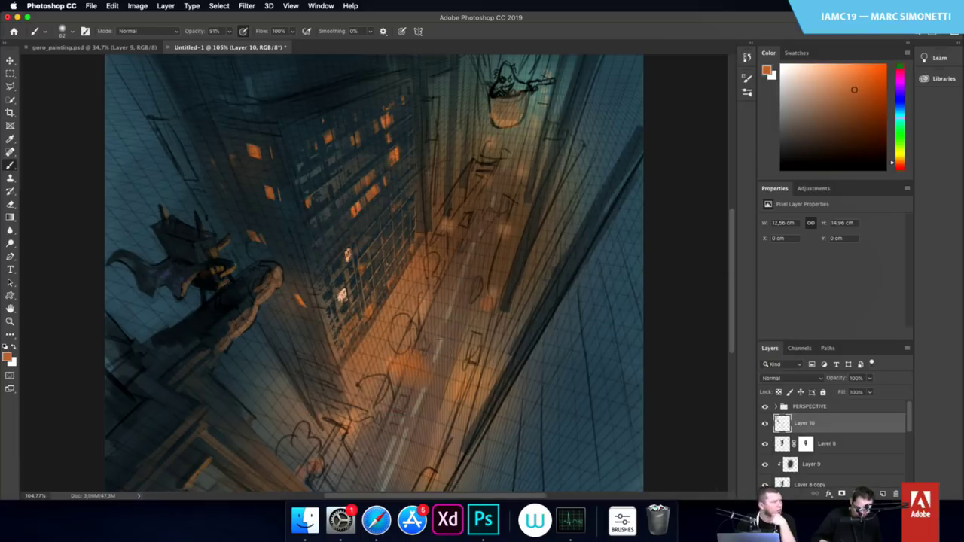
{"action": "left_click_drag", "start_coordinate": [434, 304], "coordinate": [440, 302]}
{"action": "left_click_drag", "start_coordinate": [449, 256], "coordinate": [490, 260]}
{"action": "left_click_drag", "start_coordinate": [472, 296], "coordinate": [484, 301]}
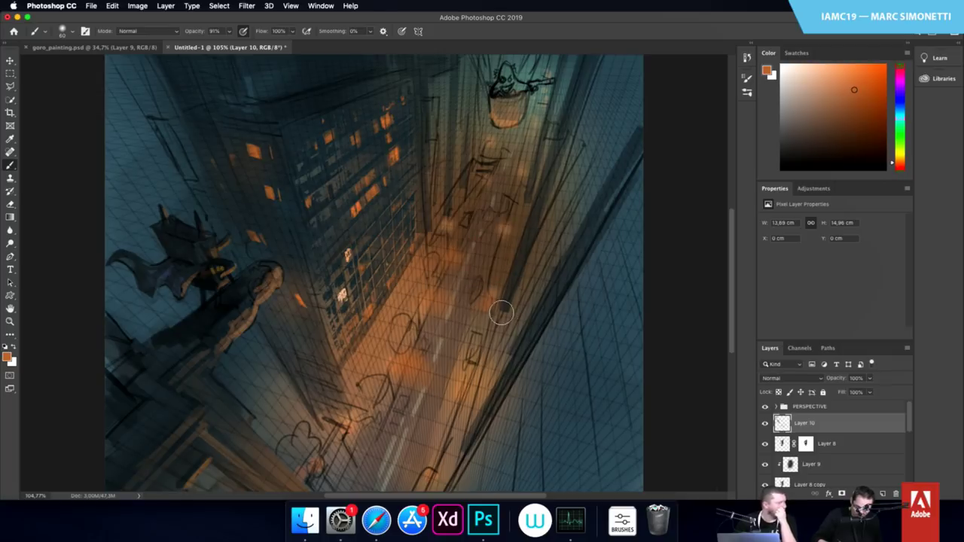
{"action": "left_click_drag", "start_coordinate": [456, 363], "coordinate": [446, 311]}
{"action": "mouse_move", "coordinate": [365, 385]}
{"action": "left_mouse_down"}
{"action": "mouse_move", "coordinate": [341, 429]}
{"action": "mouse_move", "coordinate": [409, 455]}
{"action": "mouse_move", "coordinate": [386, 443]}
{"action": "left_mouse_up"}
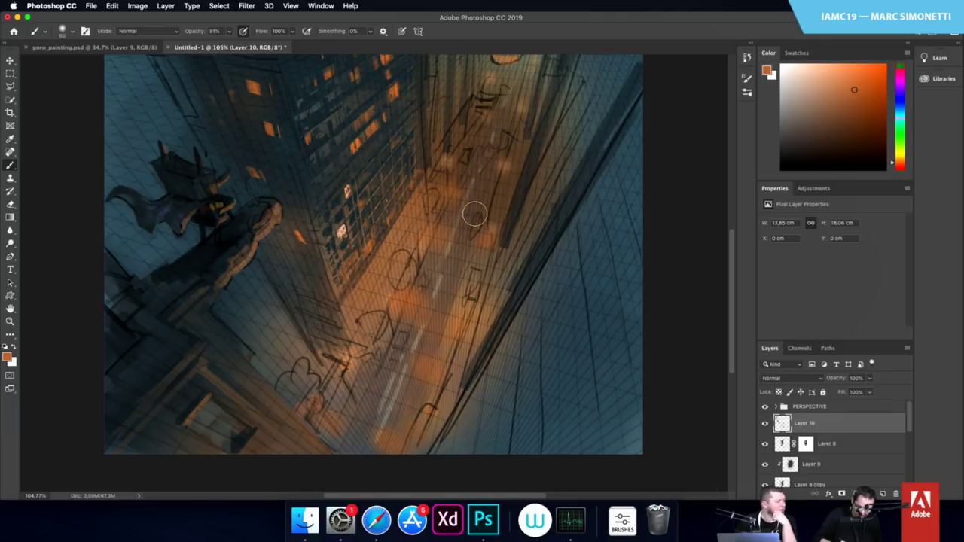
Extend the soft orange light patches up the far end of the street with progressively smaller strokes
{"action": "left_click_drag", "start_coordinate": [478, 175], "coordinate": [482, 178]}
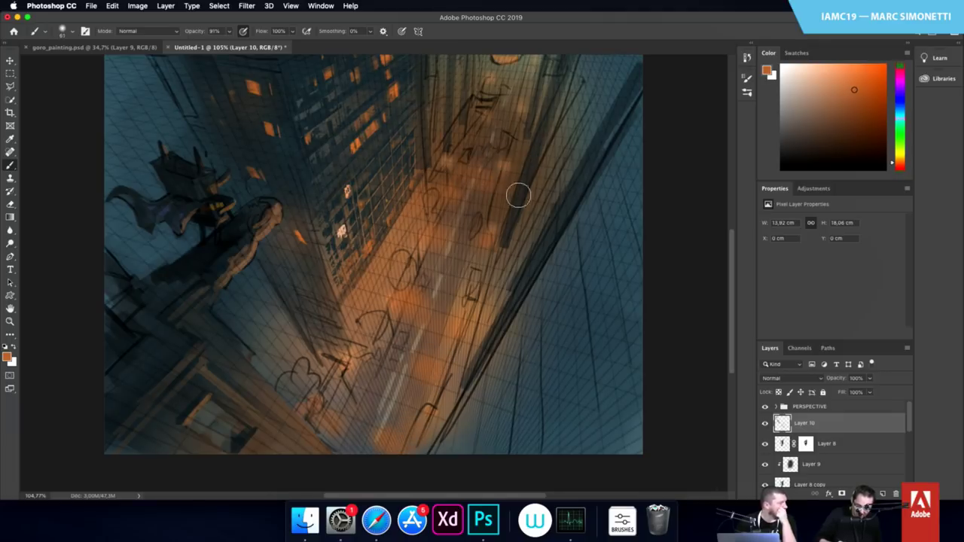
{"action": "scroll", "coordinate": [519, 241], "scroll_direction": "up", "scroll_amount": 3}
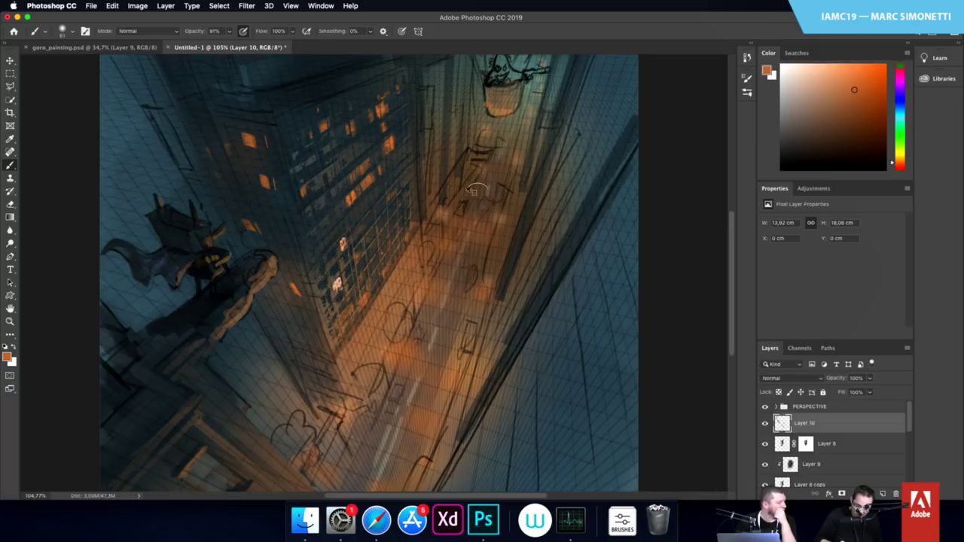
{"action": "mouse_move", "coordinate": [477, 190]}
{"action": "left_mouse_down"}
{"action": "mouse_move", "coordinate": [469, 200]}
{"action": "mouse_move", "coordinate": [513, 194]}
{"action": "left_mouse_up"}
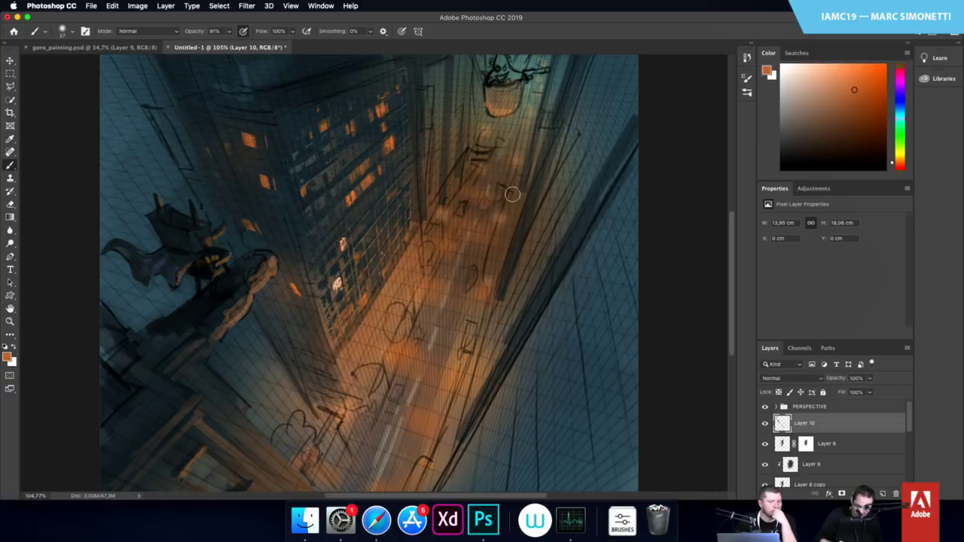
{"action": "mouse_move", "coordinate": [473, 160]}
{"action": "left_mouse_down"}
{"action": "mouse_move", "coordinate": [500, 159]}
{"action": "mouse_move", "coordinate": [500, 145]}
{"action": "left_mouse_up"}
Pick a lighter, paler orange and brush highlights along the sidewalk at the tower's foot and across the street
{"action": "left_click_drag", "start_coordinate": [532, 305], "coordinate": [558, 307]}
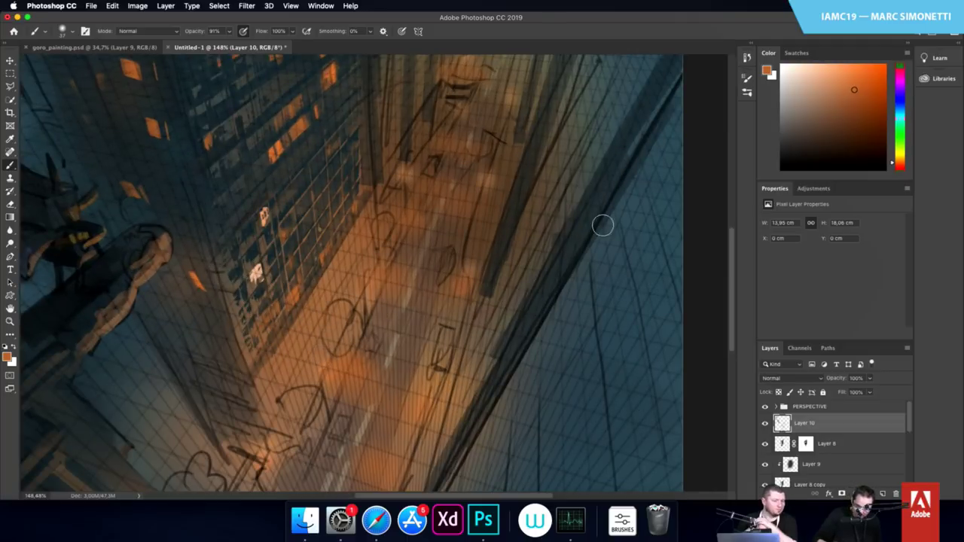
{"action": "left_click", "coordinate": [836, 75]}
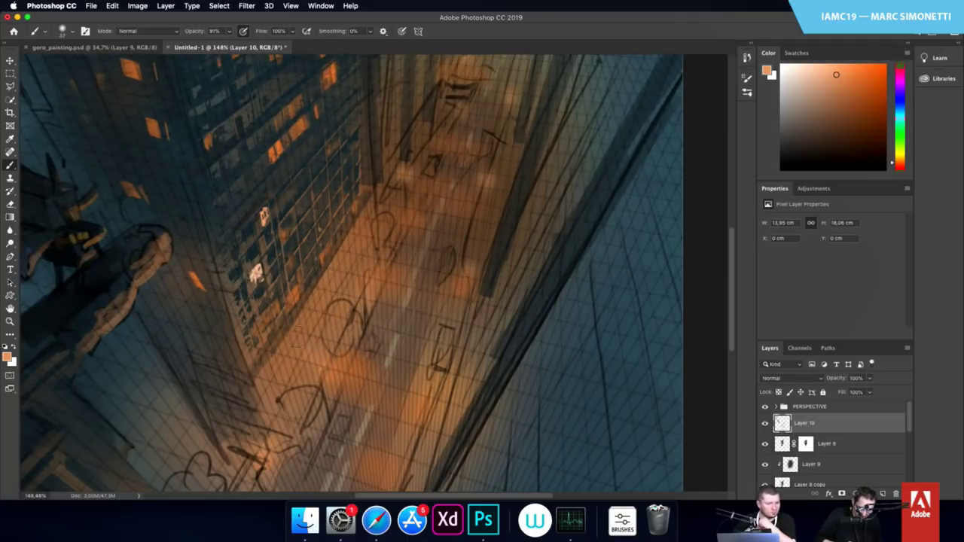
{"action": "mouse_move", "coordinate": [297, 337]}
{"action": "left_mouse_down"}
{"action": "mouse_move", "coordinate": [289, 327]}
{"action": "mouse_move", "coordinate": [294, 352]}
{"action": "left_mouse_up"}
{"action": "mouse_move", "coordinate": [368, 273]}
{"action": "left_mouse_down"}
{"action": "mouse_move", "coordinate": [391, 287]}
{"action": "mouse_move", "coordinate": [367, 287]}
{"action": "left_mouse_up"}
{"action": "left_click_drag", "start_coordinate": [406, 217], "coordinate": [425, 224]}
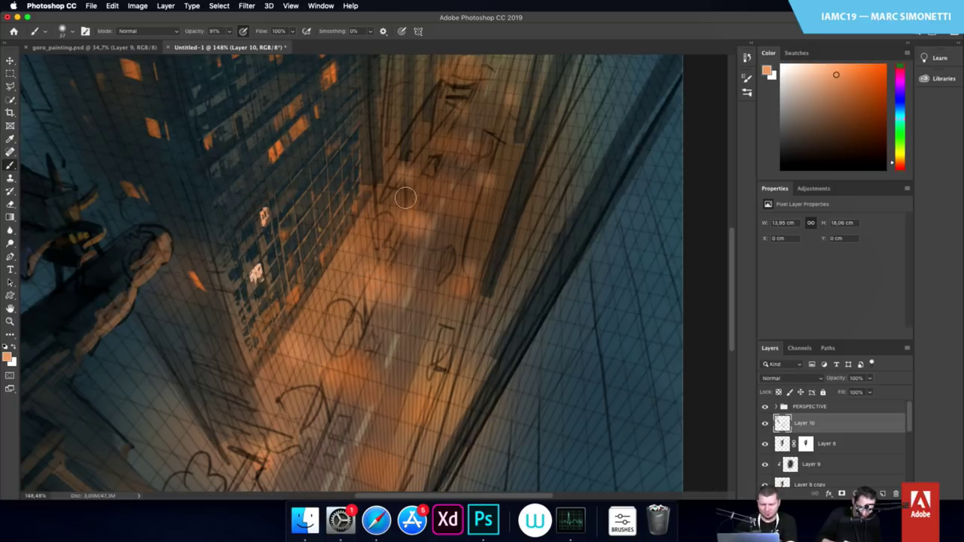
Paint a dark blue-grey car in the middle of the street with the basic square brush
{"action": "right_click", "coordinate": [488, 299]}
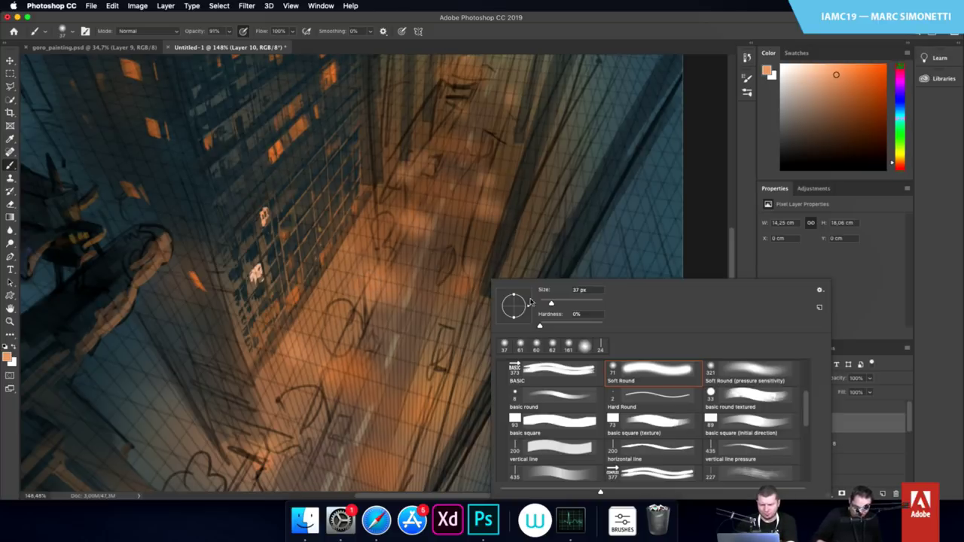
{"action": "left_click", "coordinate": [558, 421]}
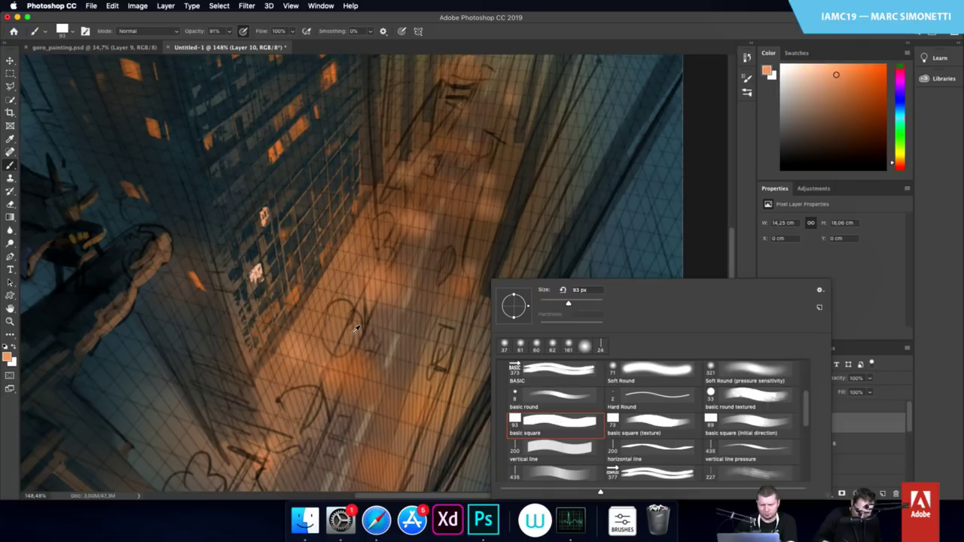
{"action": "left_click", "coordinate": [356, 331]}
{"action": "left_click", "coordinate": [899, 165]}
{"action": "left_click", "coordinate": [897, 107]}
{"action": "left_click", "coordinate": [802, 136]}
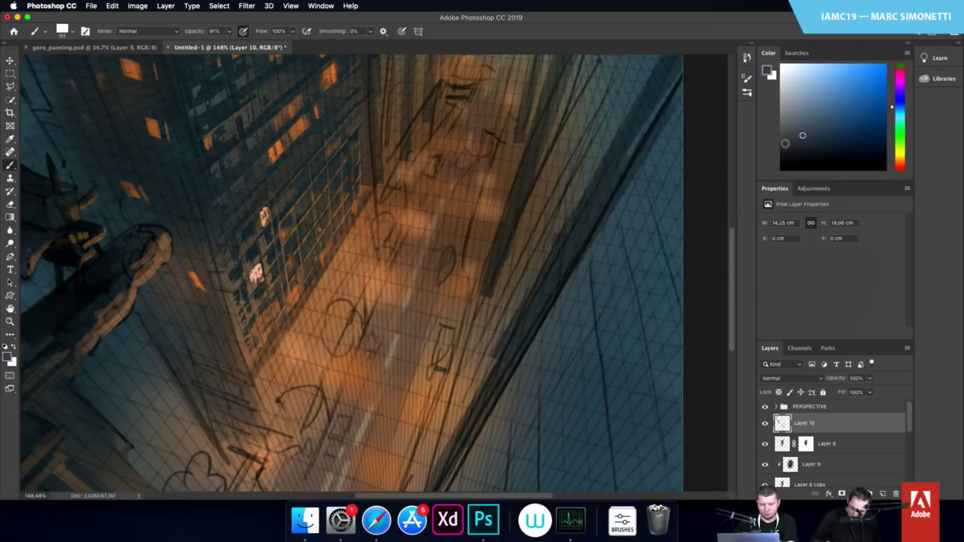
{"action": "mouse_move", "coordinate": [362, 349]}
{"action": "left_mouse_down"}
{"action": "mouse_move", "coordinate": [334, 357]}
{"action": "mouse_move", "coordinate": [361, 360]}
{"action": "mouse_move", "coordinate": [364, 370]}
{"action": "left_mouse_up"}
{"action": "left_click", "coordinate": [483, 287], "text": "alt"}
{"action": "mouse_move", "coordinate": [423, 355]}
{"action": "left_mouse_down"}
{"action": "mouse_move", "coordinate": [361, 401]}
{"action": "mouse_move", "coordinate": [405, 333]}
{"action": "left_mouse_up"}
{"action": "left_click", "coordinate": [396, 346], "text": "alt"}
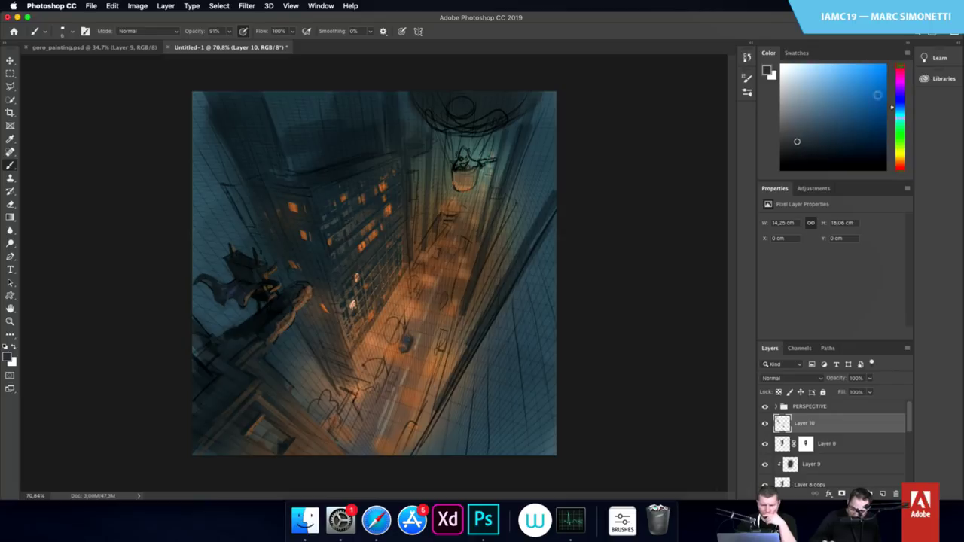
Paint two smaller cars in dark brown tones farther up the street, sampling nearby colours for their details
{"action": "left_click_drag", "start_coordinate": [895, 144], "coordinate": [895, 158]}
{"action": "left_click", "coordinate": [808, 130]}
{"action": "left_click_drag", "start_coordinate": [419, 311], "coordinate": [419, 311]}
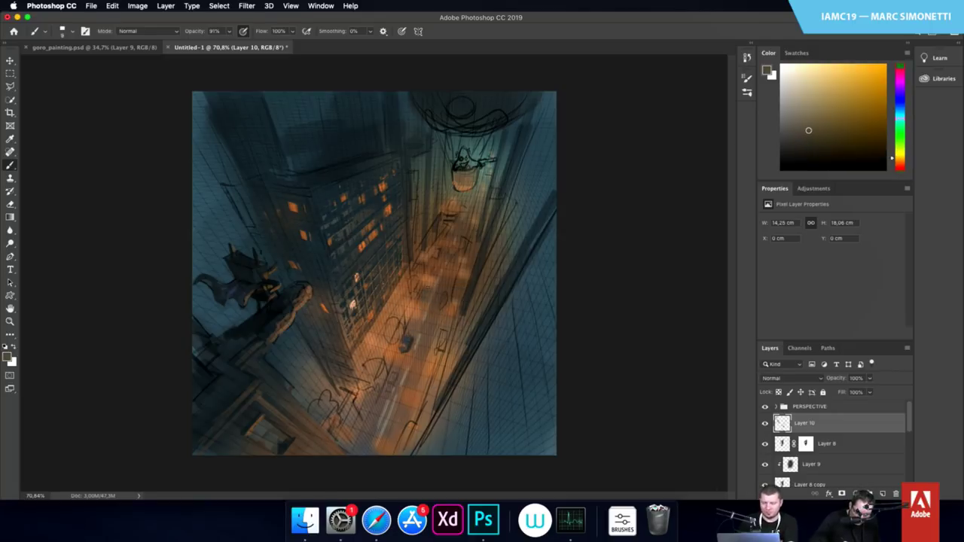
{"action": "left_click", "coordinate": [467, 302], "text": "alt"}
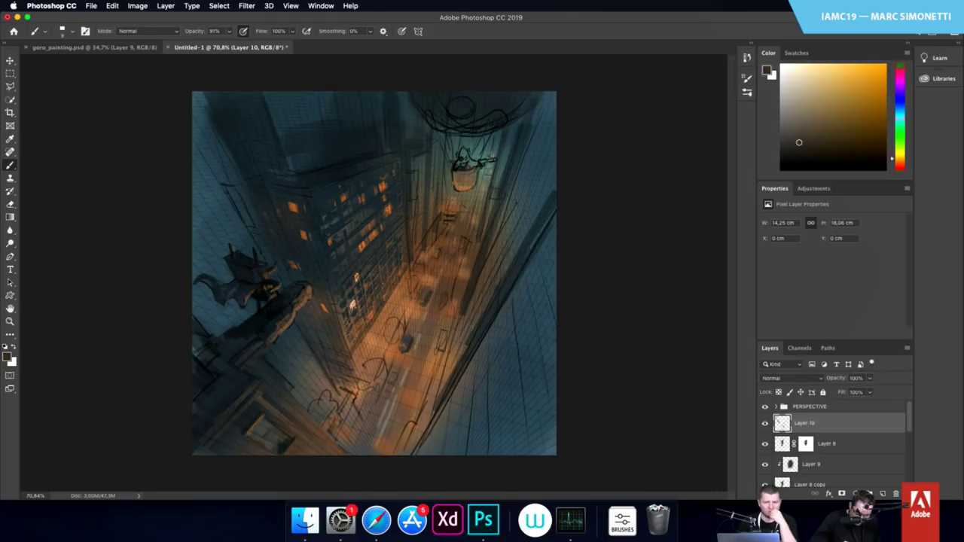
{"action": "left_click", "coordinate": [419, 305], "text": "alt"}
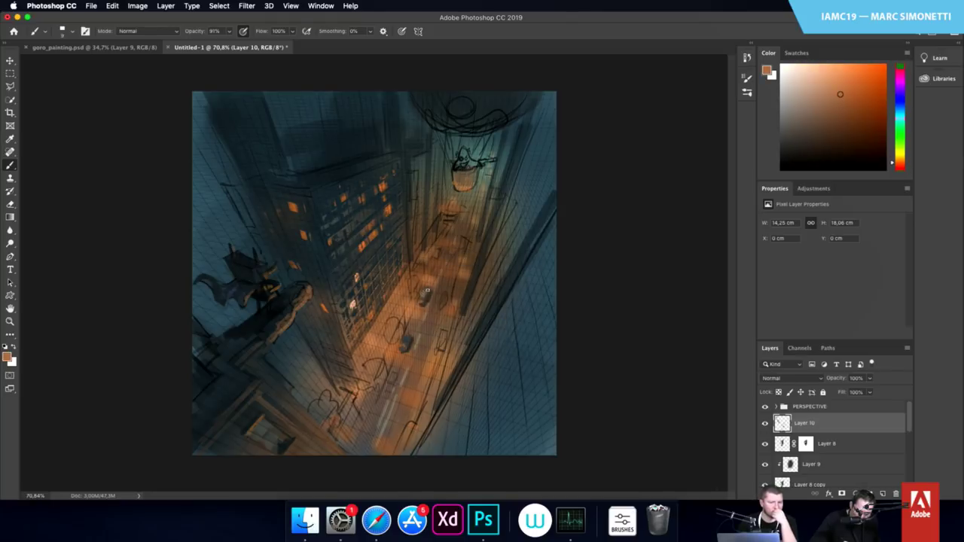
{"action": "left_click", "coordinate": [426, 291], "text": "alt"}
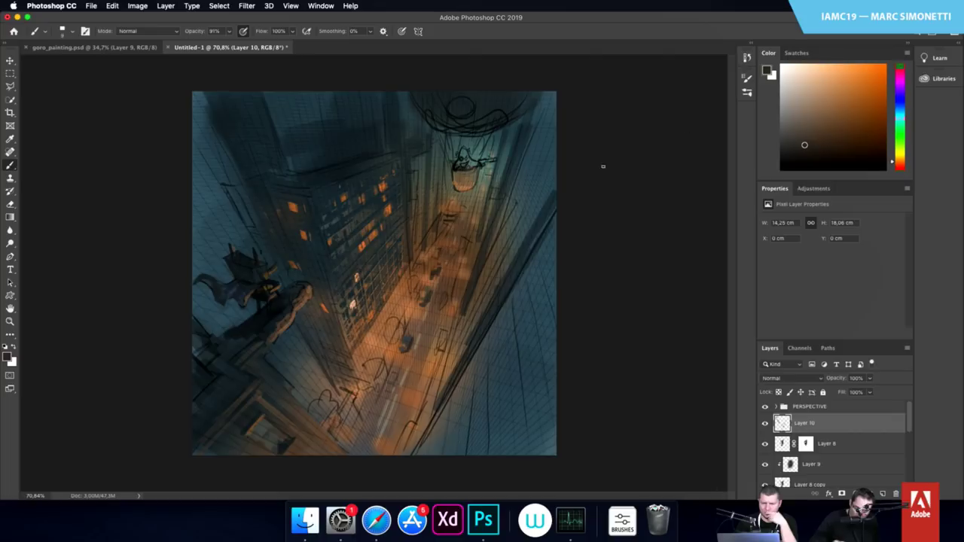
Dab pale cream headlights on the cars along the street, plus small red tail lights at its far end
{"action": "left_click", "coordinate": [826, 66]}
{"action": "left_click_drag", "start_coordinate": [419, 315], "coordinate": [418, 316]}
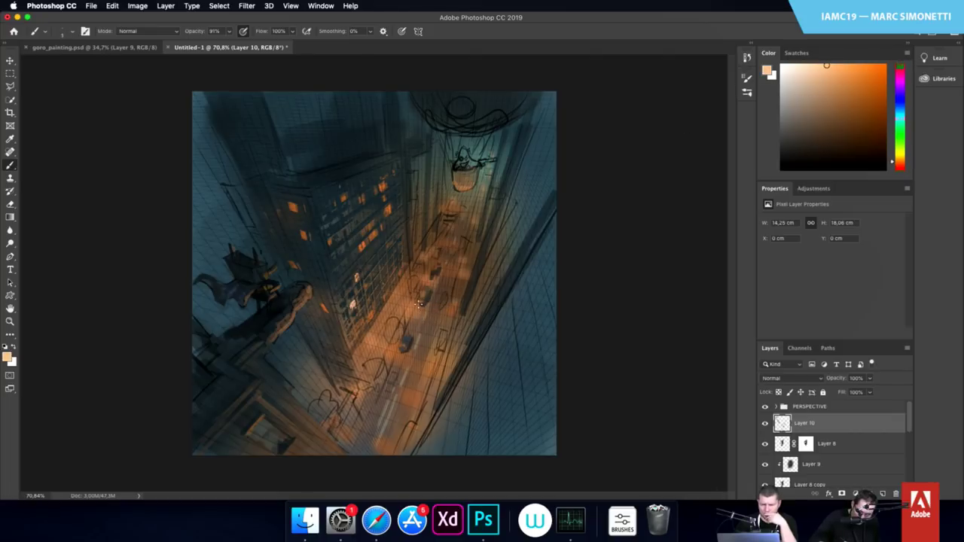
{"action": "left_click", "coordinate": [802, 65]}
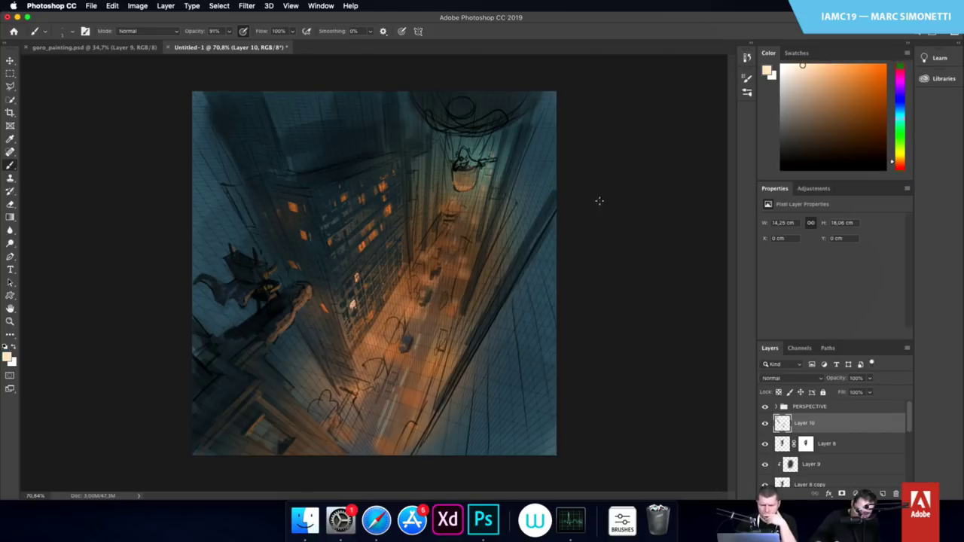
{"action": "left_click_drag", "start_coordinate": [423, 315], "coordinate": [423, 314]}
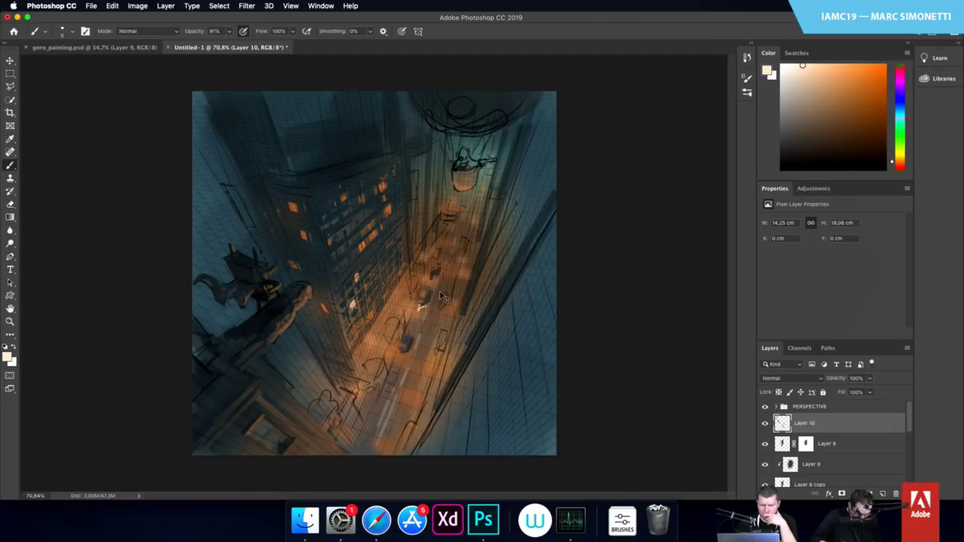
{"action": "key", "text": "super+z"}
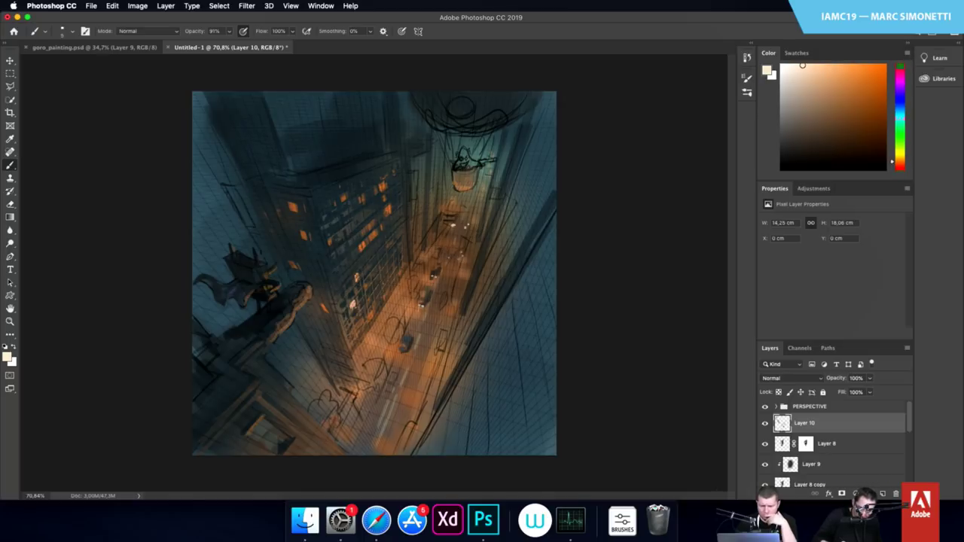
{"action": "left_click", "coordinate": [899, 169]}
{"action": "left_click", "coordinate": [850, 73]}
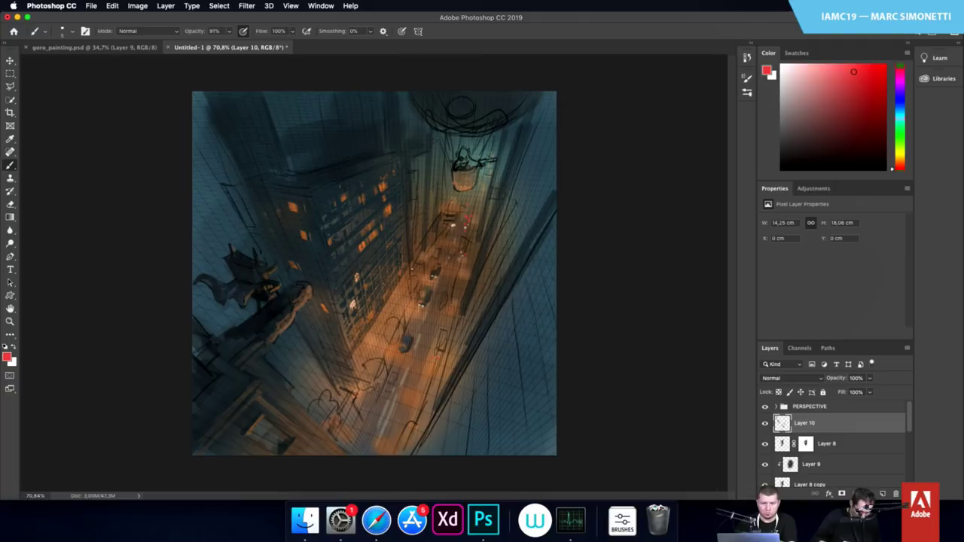
Sample the orange of a lit window and paint two lit windows on the dark building above the tower
{"action": "left_click", "coordinate": [320, 327], "text": "alt"}
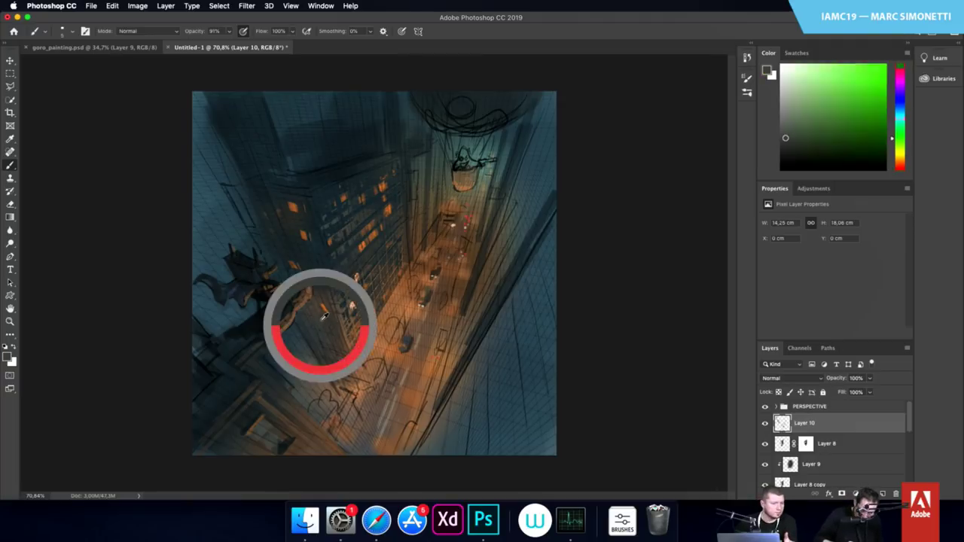
{"action": "left_click", "coordinate": [331, 201], "text": "alt"}
{"action": "left_click_drag", "start_coordinate": [311, 158], "coordinate": [332, 167], "text": "ctrl+alt"}
{"action": "left_click", "coordinate": [344, 190], "text": "alt"}
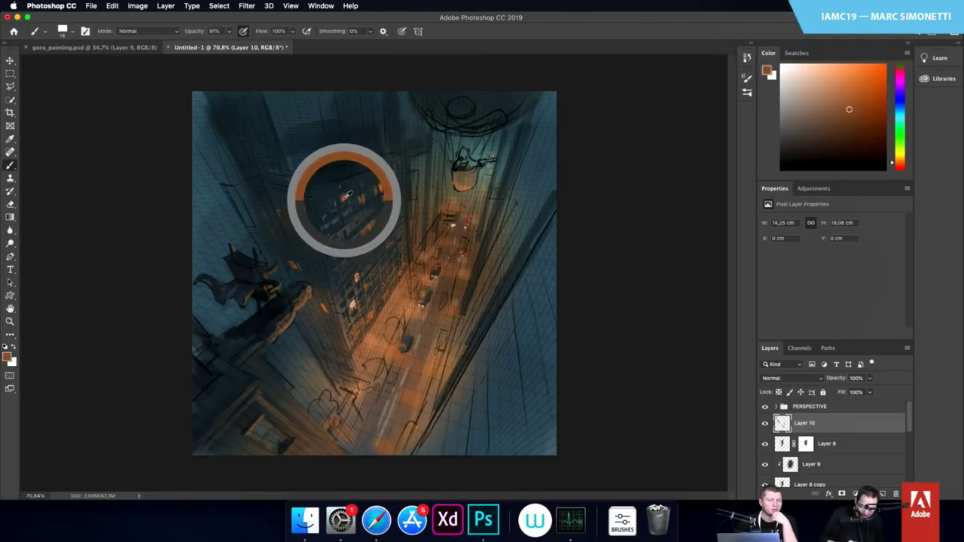
Sample a dark blue from the same building and paint rows of unlit windows across its upper facade
{"action": "left_click", "coordinate": [323, 137], "text": "alt"}
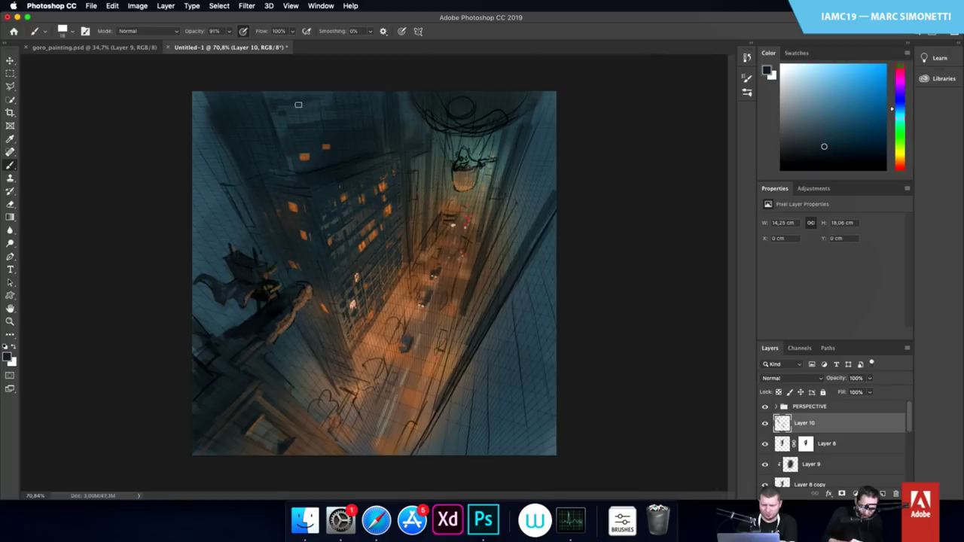
{"action": "left_click_drag", "start_coordinate": [314, 104], "coordinate": [314, 118]}
{"action": "mouse_move", "coordinate": [309, 110]}
{"action": "left_mouse_down"}
{"action": "mouse_move", "coordinate": [308, 121]}
{"action": "mouse_move", "coordinate": [295, 122]}
{"action": "left_mouse_up"}
{"action": "left_click_drag", "start_coordinate": [285, 118], "coordinate": [286, 126]}
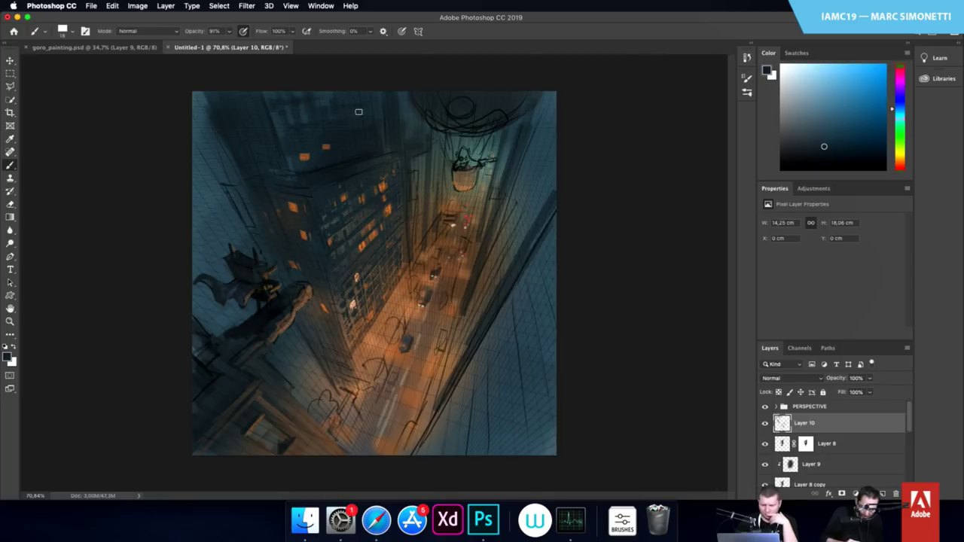
Outline the underside of the balloon with a freehand Lasso selection following its curved edge up to the canvas border
{"action": "left_click_drag", "start_coordinate": [493, 330], "coordinate": [518, 277]}
{"action": "left_click_drag", "start_coordinate": [538, 269], "coordinate": [537, 261]}
{"action": "left_click_drag", "start_coordinate": [535, 156], "coordinate": [496, 265]}
{"action": "right_click", "coordinate": [508, 212]}
{"action": "left_click", "coordinate": [477, 186]}
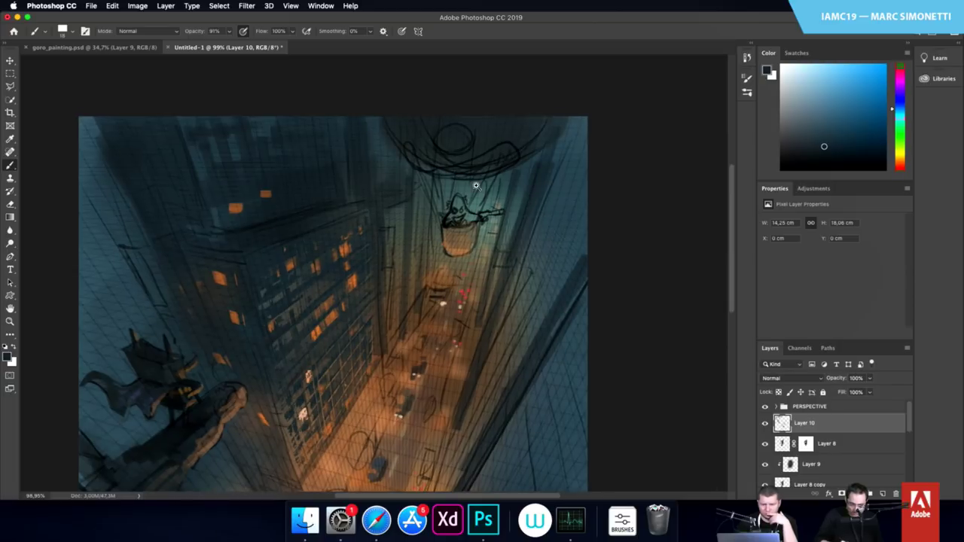
{"action": "left_click_drag", "start_coordinate": [478, 186], "coordinate": [521, 158]}
{"action": "left_click_drag", "start_coordinate": [529, 213], "coordinate": [514, 249]}
{"action": "key", "text": "l"}
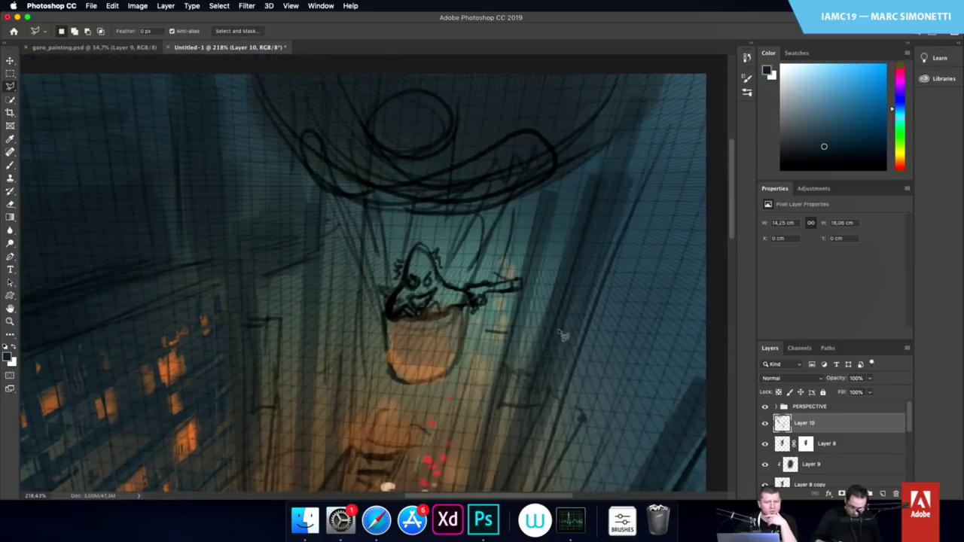
{"action": "key", "text": "shift+l"}
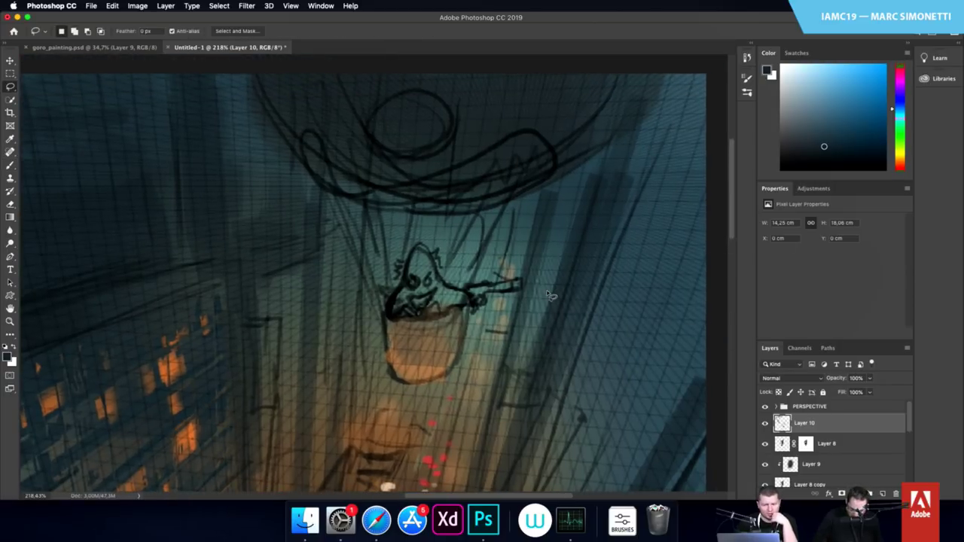
{"action": "mouse_move", "coordinate": [404, 226]}
{"action": "left_mouse_down"}
{"action": "mouse_move", "coordinate": [368, 271]}
{"action": "mouse_move", "coordinate": [342, 276]}
{"action": "left_mouse_up"}
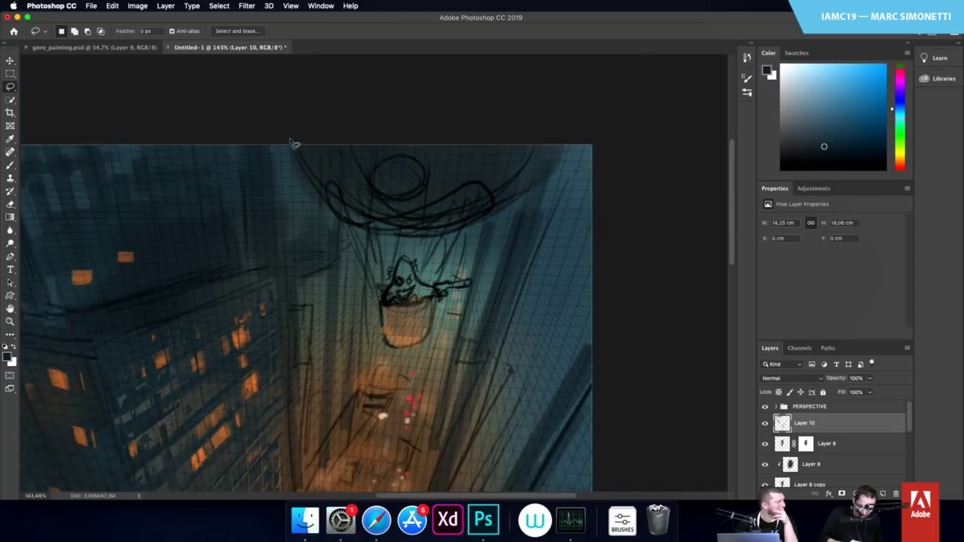
{"action": "mouse_move", "coordinate": [293, 159]}
{"action": "left_mouse_down"}
{"action": "mouse_move", "coordinate": [332, 213]}
{"action": "mouse_move", "coordinate": [382, 230]}
{"action": "left_mouse_up"}
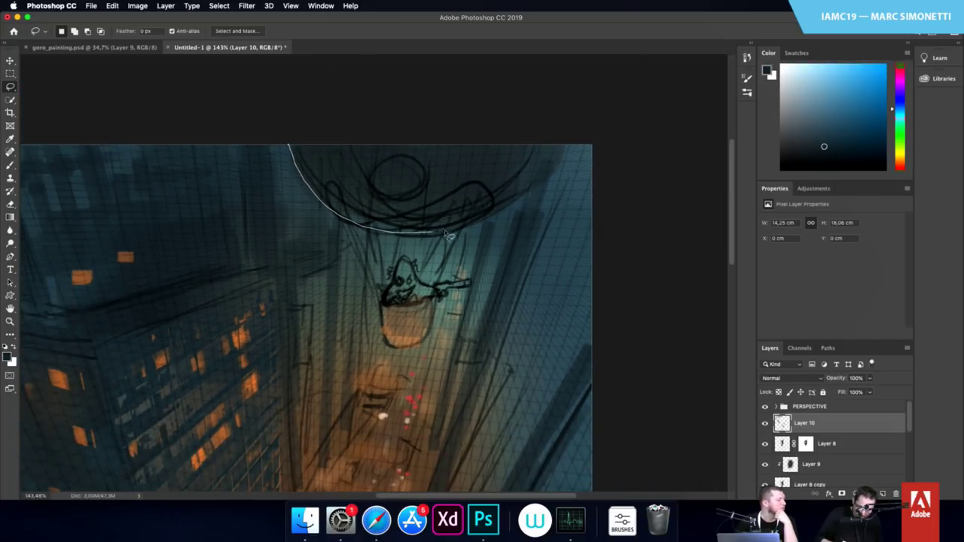
{"action": "left_click_drag", "start_coordinate": [450, 236], "coordinate": [513, 217]}
{"action": "mouse_move", "coordinate": [570, 143]}
{"action": "left_mouse_down"}
{"action": "mouse_move", "coordinate": [495, 110]}
{"action": "mouse_move", "coordinate": [372, 88]}
{"action": "left_mouse_up"}
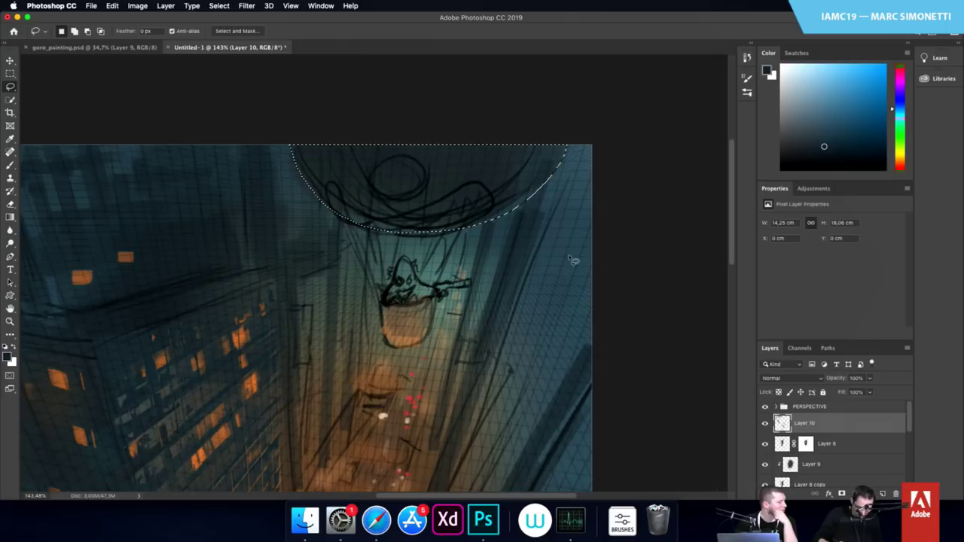
Paint the selected balloon in purple with the Soft Round (pressure sensitivity) brush, sweeping along its curved lower edge
{"action": "key", "text": "b"}
{"action": "right_click", "coordinate": [451, 301]}
{"action": "left_click", "coordinate": [622, 368]}
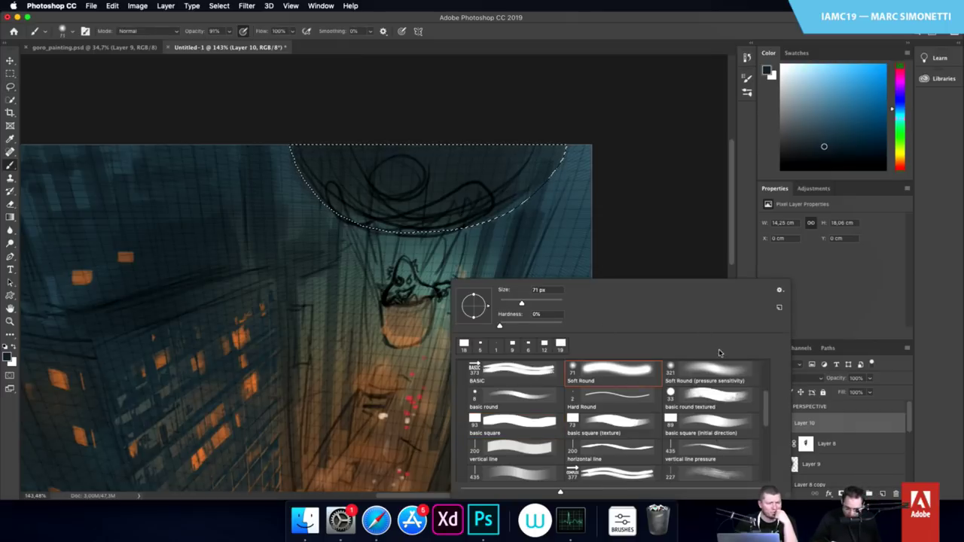
{"action": "left_click", "coordinate": [710, 369]}
{"action": "key", "text": "Return"}
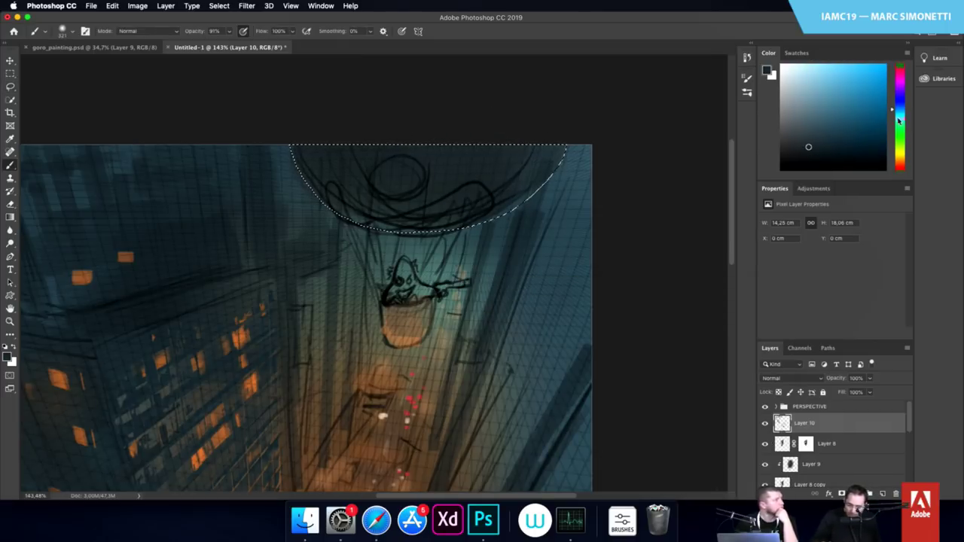
{"action": "left_click", "coordinate": [898, 87]}
{"action": "left_click_drag", "start_coordinate": [825, 121], "coordinate": [823, 104]}
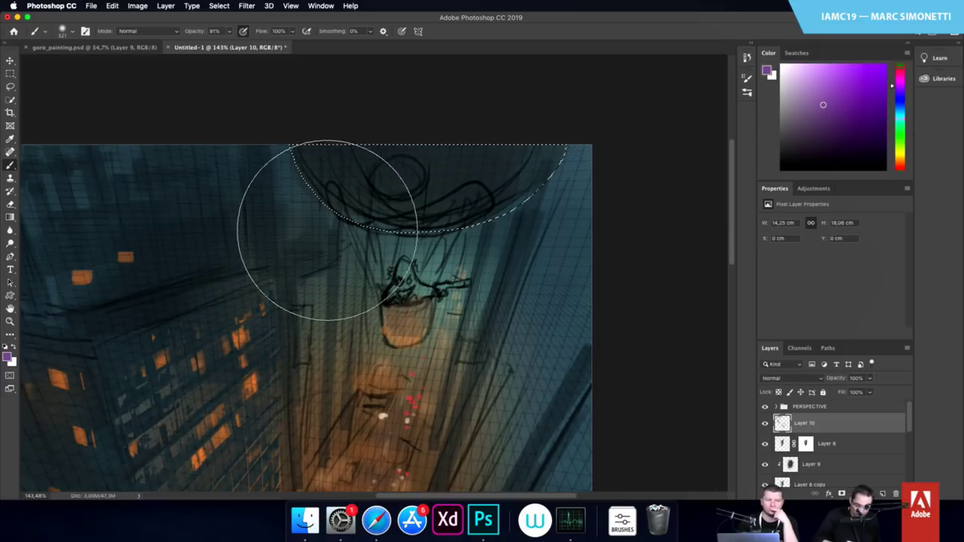
{"action": "mouse_move", "coordinate": [302, 223]}
{"action": "left_mouse_down"}
{"action": "mouse_move", "coordinate": [262, 206]}
{"action": "mouse_move", "coordinate": [314, 235]}
{"action": "mouse_move", "coordinate": [457, 247]}
{"action": "mouse_move", "coordinate": [502, 233]}
{"action": "mouse_move", "coordinate": [556, 153]}
{"action": "left_mouse_up"}
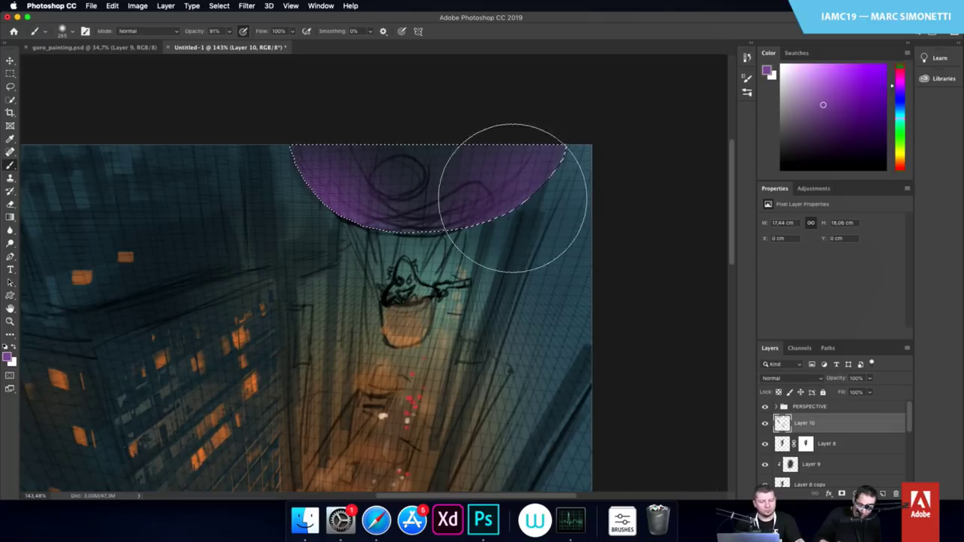
Sample a dark blue from the building and softly darken the middle of the balloon's underside
{"action": "left_click", "coordinate": [394, 285], "text": "alt"}
{"action": "left_click", "coordinate": [224, 328], "text": "alt"}
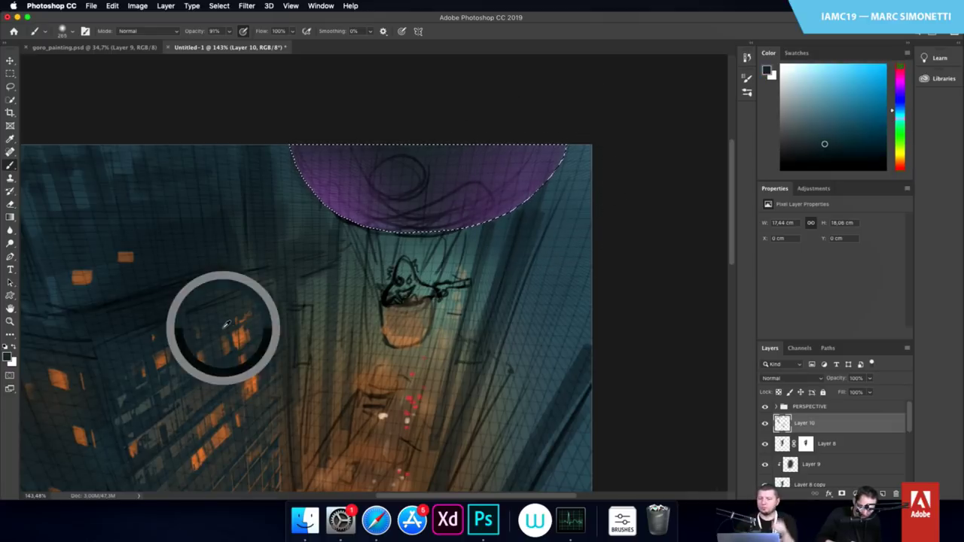
{"action": "mouse_move", "coordinate": [407, 244]}
{"action": "left_mouse_down"}
{"action": "mouse_move", "coordinate": [418, 247]}
{"action": "mouse_move", "coordinate": [390, 220]}
{"action": "left_mouse_up"}
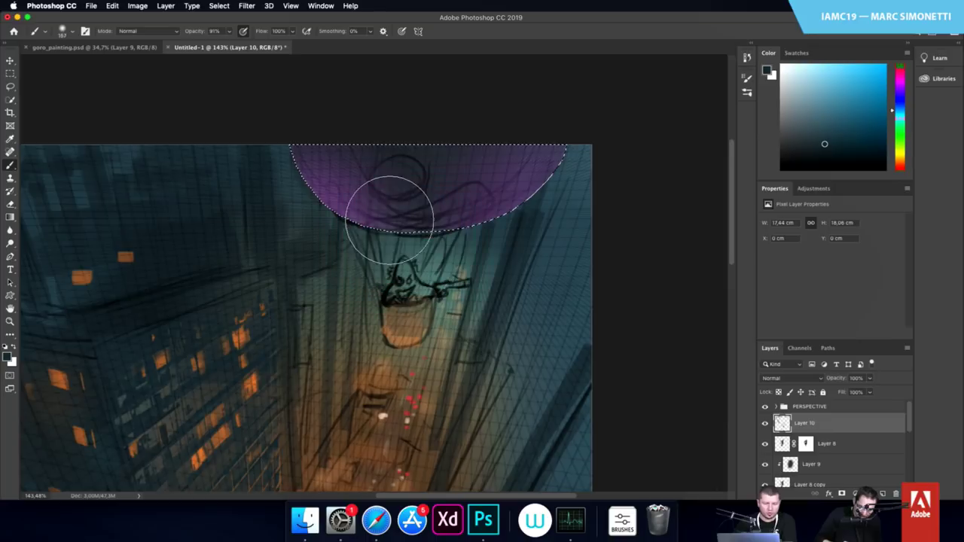
Sample the basket's orange and brush a warm glow along both sides of the balloon's lower rim
{"action": "left_click", "coordinate": [410, 341], "text": "alt"}
{"action": "left_click_drag", "start_coordinate": [566, 205], "coordinate": [497, 225]}
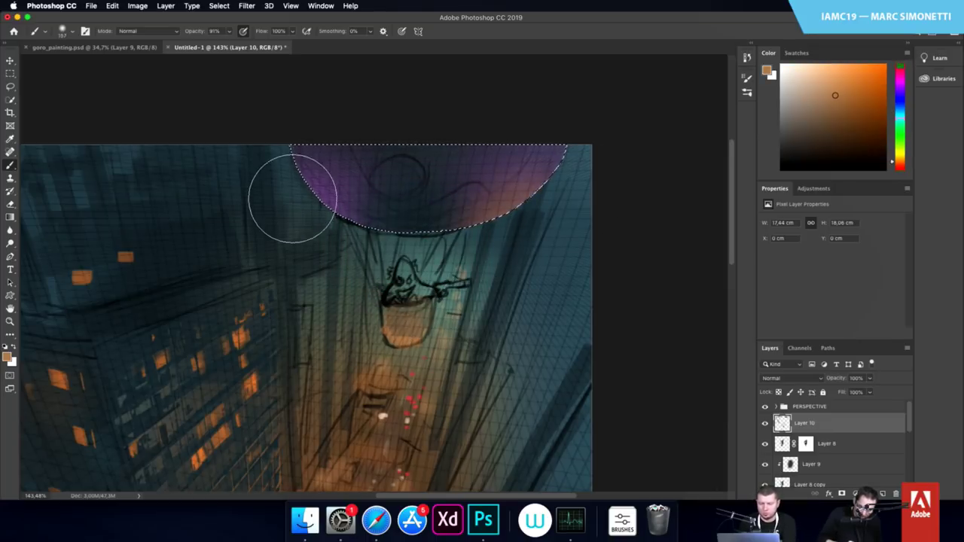
{"action": "left_click_drag", "start_coordinate": [293, 198], "coordinate": [394, 224]}
{"action": "left_click_drag", "start_coordinate": [314, 215], "coordinate": [422, 224]}
{"action": "left_click_drag", "start_coordinate": [299, 196], "coordinate": [377, 222]}
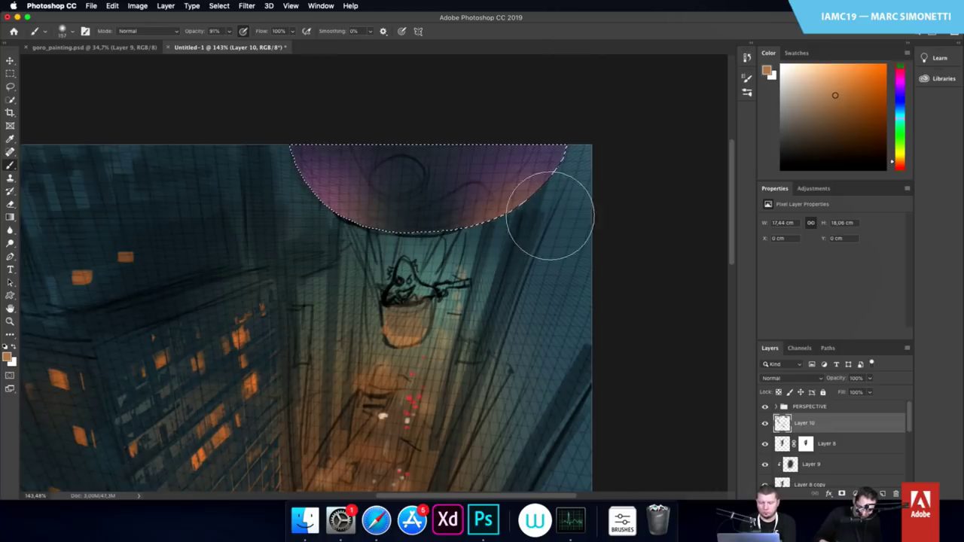
Add a small bright orange highlight near the balloon's lower rim, above the figure's gun
{"action": "left_click", "coordinate": [406, 342], "text": "alt"}
{"action": "left_click_drag", "start_coordinate": [481, 214], "coordinate": [484, 220]}
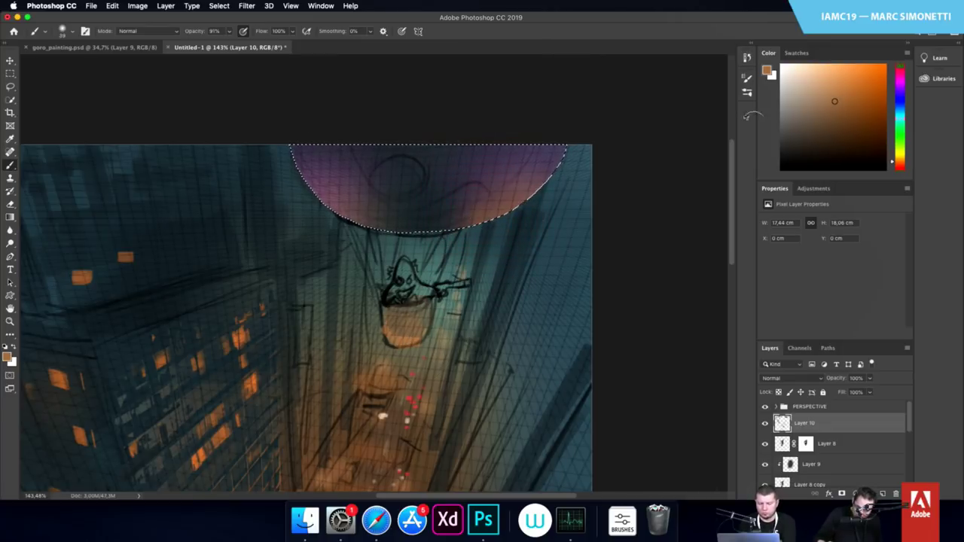
{"action": "left_click", "coordinate": [838, 82]}
{"action": "left_click_drag", "start_coordinate": [449, 219], "coordinate": [452, 223]}
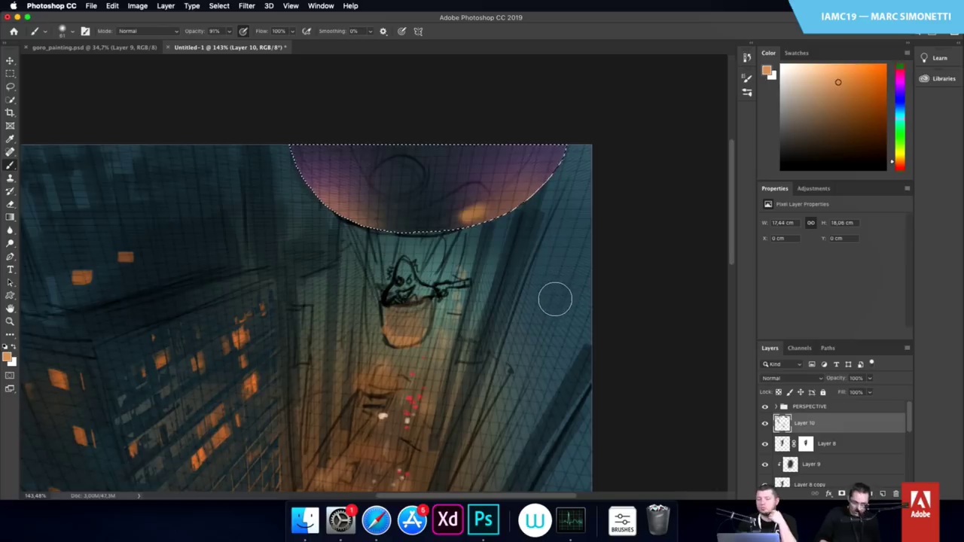
Paint a dark red disc in the circle sketched on the balloon, soften the upper area with sampled dark tones, and deselect
{"action": "left_click", "coordinate": [899, 167]}
{"action": "left_click", "coordinate": [856, 117]}
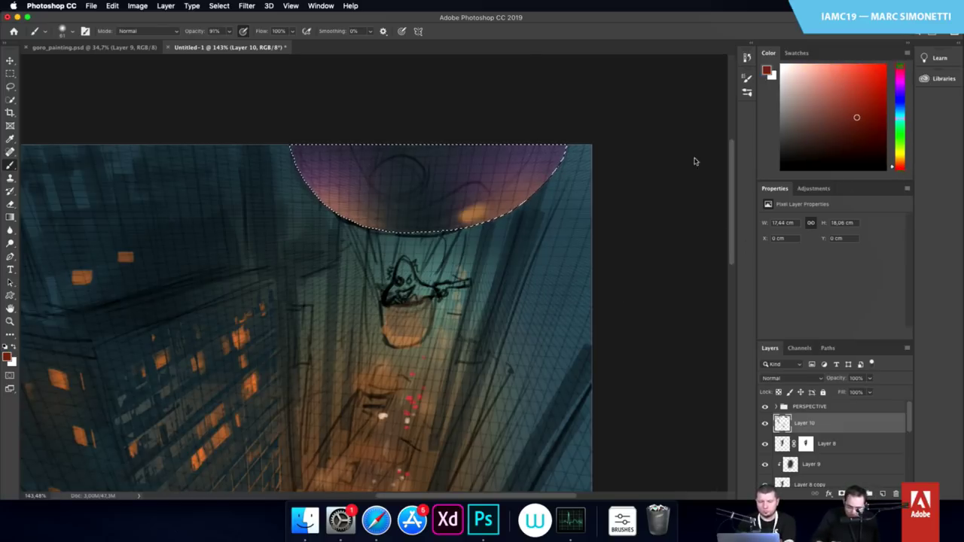
{"action": "left_click", "coordinate": [426, 160], "text": "alt"}
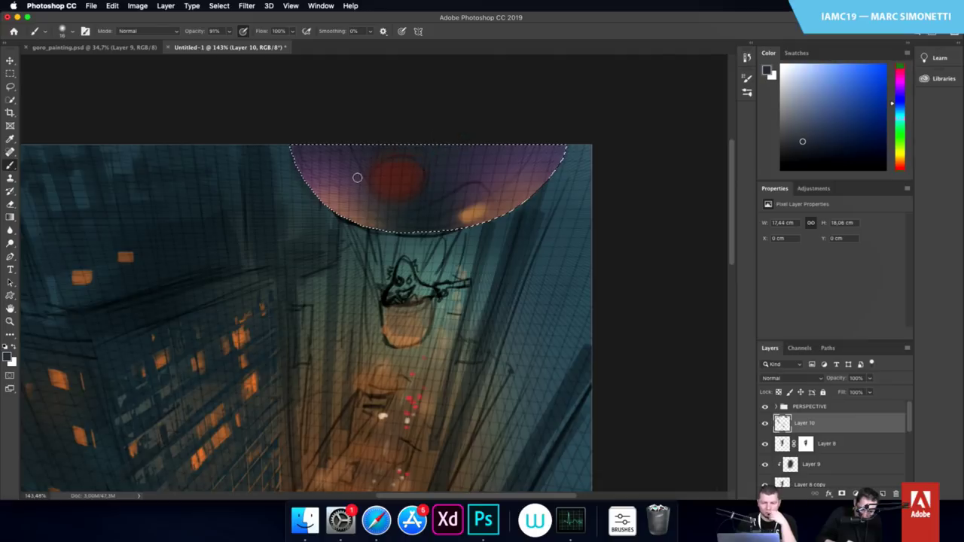
{"action": "left_click_drag", "start_coordinate": [399, 151], "coordinate": [406, 151]}
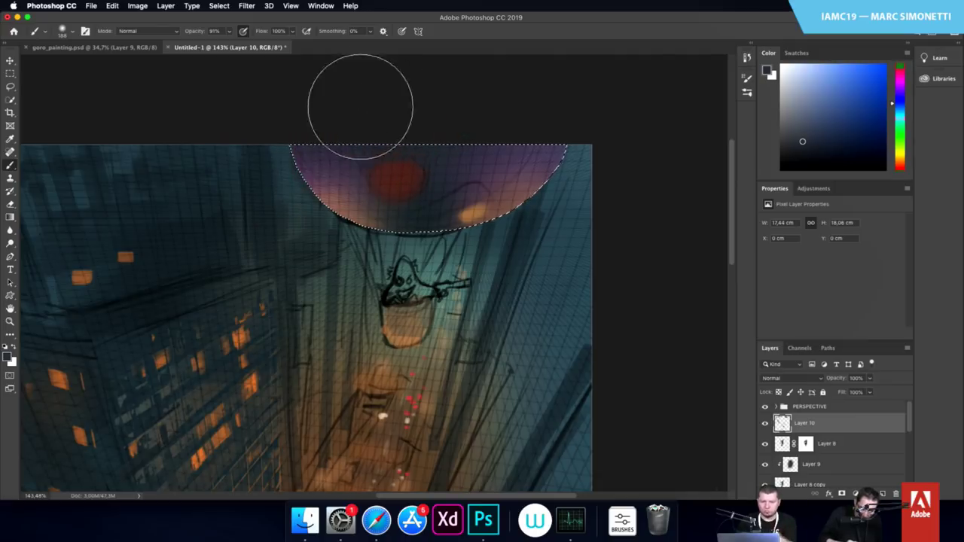
{"action": "left_click", "coordinate": [289, 194], "text": "alt"}
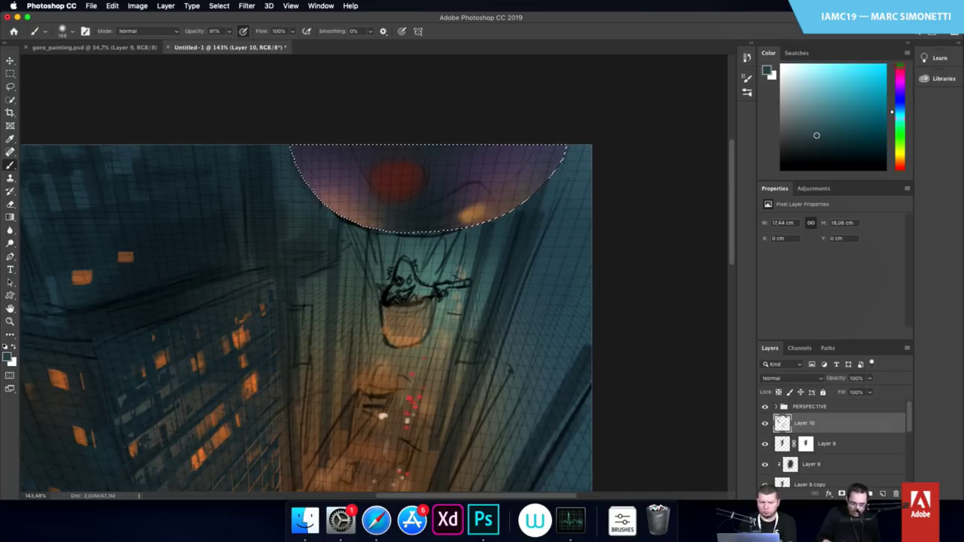
{"action": "key", "text": "super+d"}
Fill the sketched figure in the basket with magenta-purple using the basic round textured brush, leaving the eyes and mouth dark
{"action": "left_click_drag", "start_coordinate": [452, 342], "coordinate": [393, 379]}
{"action": "scroll", "coordinate": [450, 342], "scroll_direction": "up", "scroll_amount": 6}
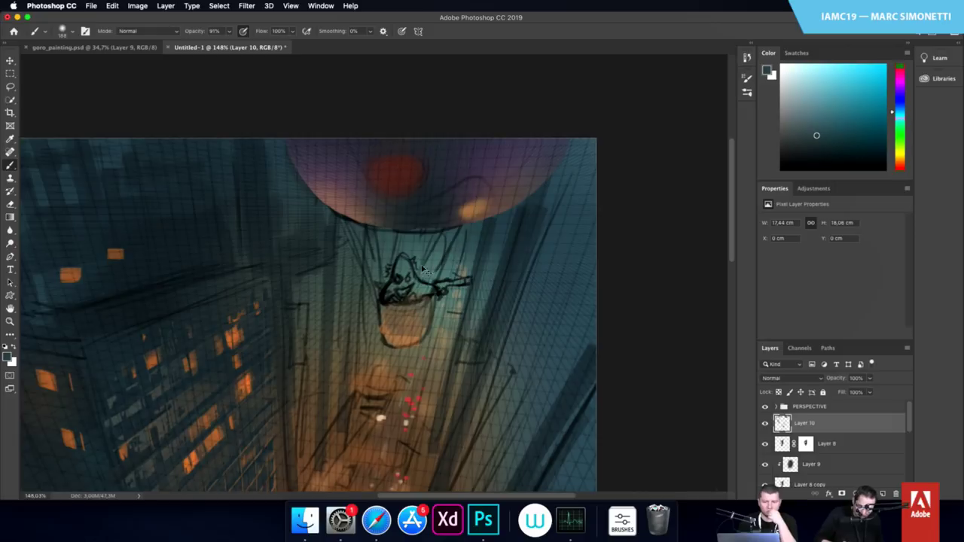
{"action": "left_click_drag", "start_coordinate": [897, 108], "coordinate": [897, 82]}
{"action": "left_click", "coordinate": [829, 100]}
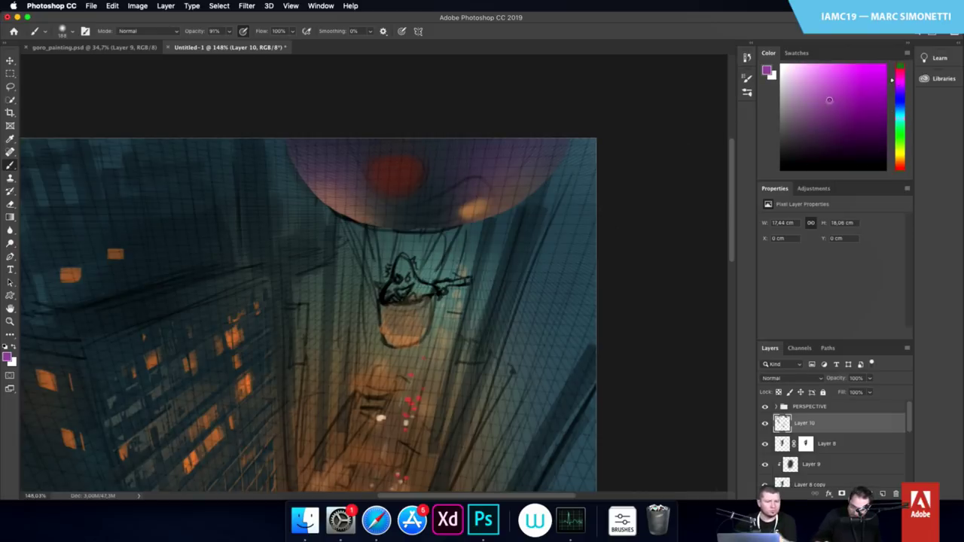
{"action": "left_click_drag", "start_coordinate": [402, 275], "coordinate": [368, 280], "text": "ctrl+alt"}
{"action": "right_click", "coordinate": [463, 280]}
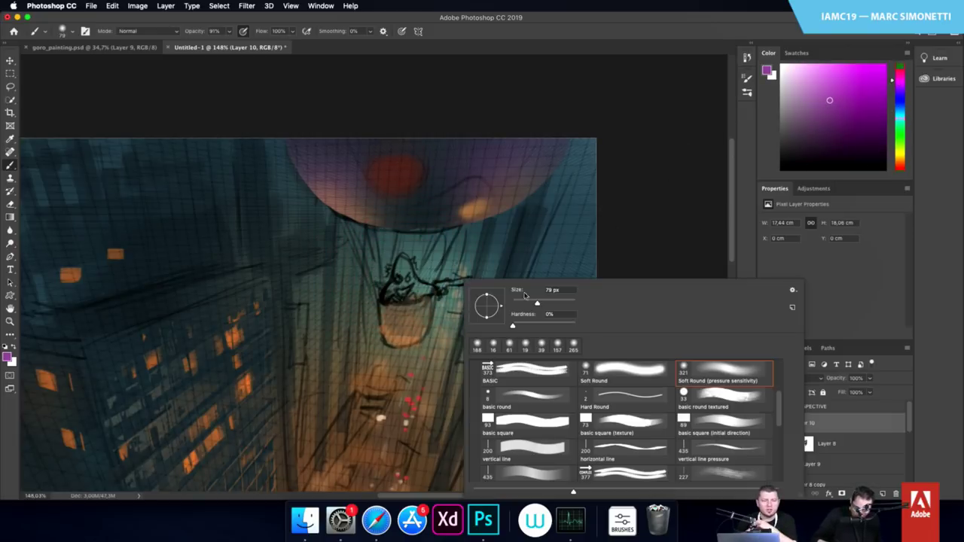
{"action": "left_click", "coordinate": [719, 397]}
{"action": "left_click", "coordinate": [653, 247]}
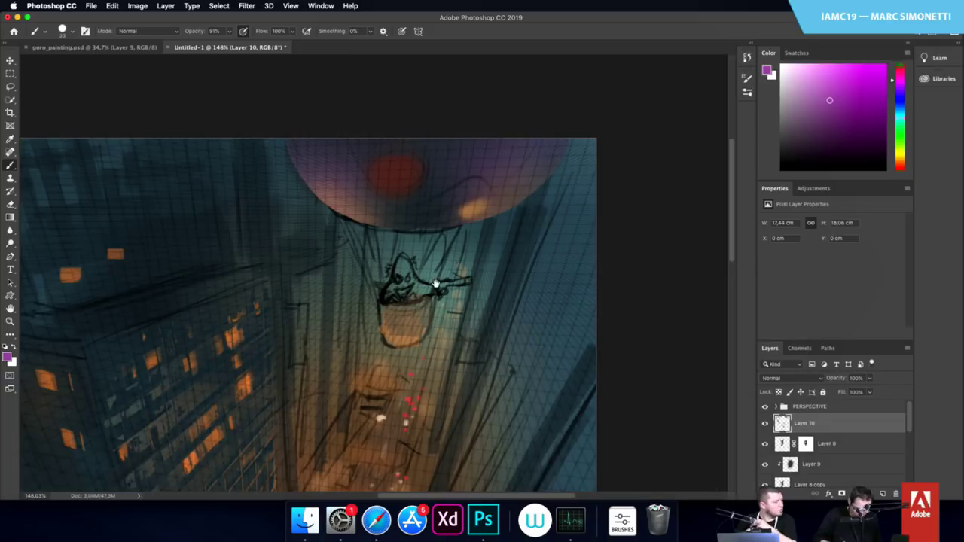
{"action": "left_click_drag", "start_coordinate": [439, 270], "coordinate": [454, 247], "text": "super"}
{"action": "scroll", "coordinate": [454, 246], "scroll_direction": "up", "scroll_amount": 5}
{"action": "mouse_move", "coordinate": [367, 268]}
{"action": "left_mouse_down"}
{"action": "mouse_move", "coordinate": [338, 323]}
{"action": "mouse_move", "coordinate": [351, 295]}
{"action": "mouse_move", "coordinate": [349, 308]}
{"action": "mouse_move", "coordinate": [371, 288]}
{"action": "mouse_move", "coordinate": [388, 293]}
{"action": "mouse_move", "coordinate": [389, 282]}
{"action": "mouse_move", "coordinate": [426, 302]}
{"action": "left_mouse_up"}
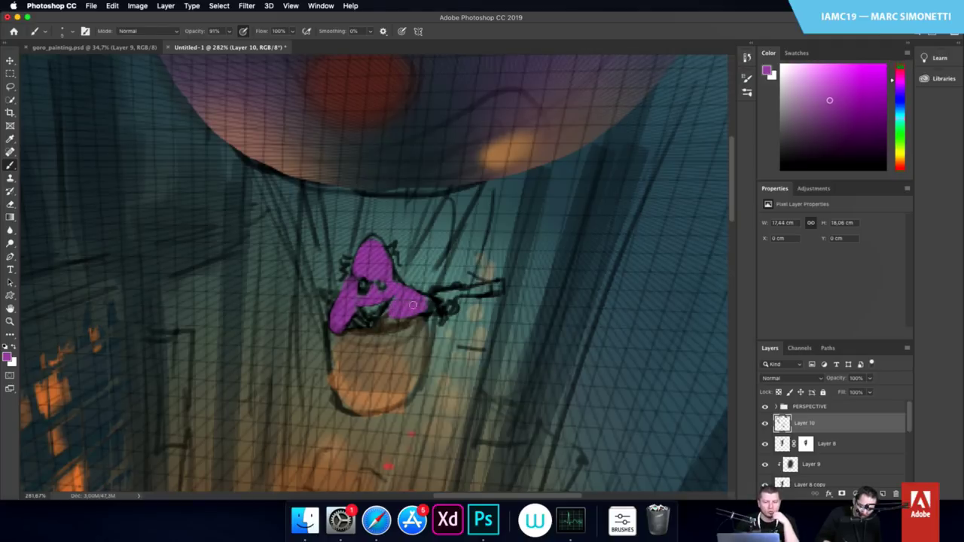
{"action": "left_click_drag", "start_coordinate": [351, 317], "coordinate": [349, 297]}
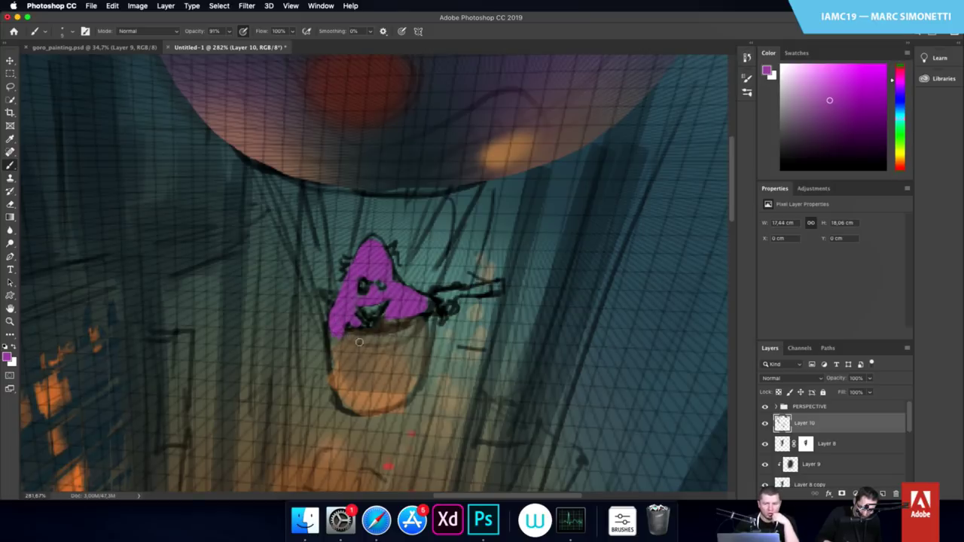
Mix a dark, desaturated blue-violet and shade the figure's shoulder beside the mouth, picking up the blended purples
{"action": "left_click", "coordinate": [338, 313], "text": "alt"}
{"action": "left_click", "coordinate": [899, 90]}
{"action": "left_click", "coordinate": [807, 134]}
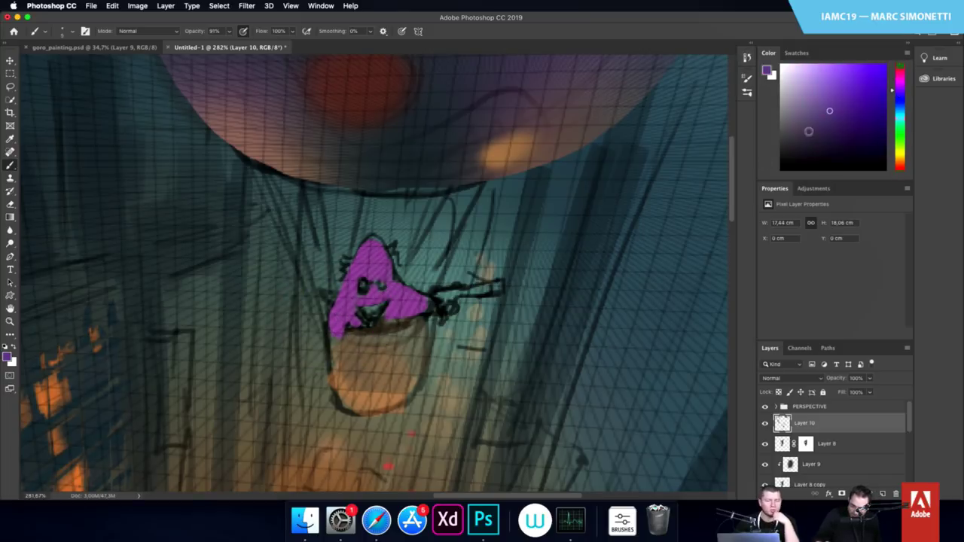
{"action": "left_click_drag", "start_coordinate": [342, 296], "coordinate": [339, 304]}
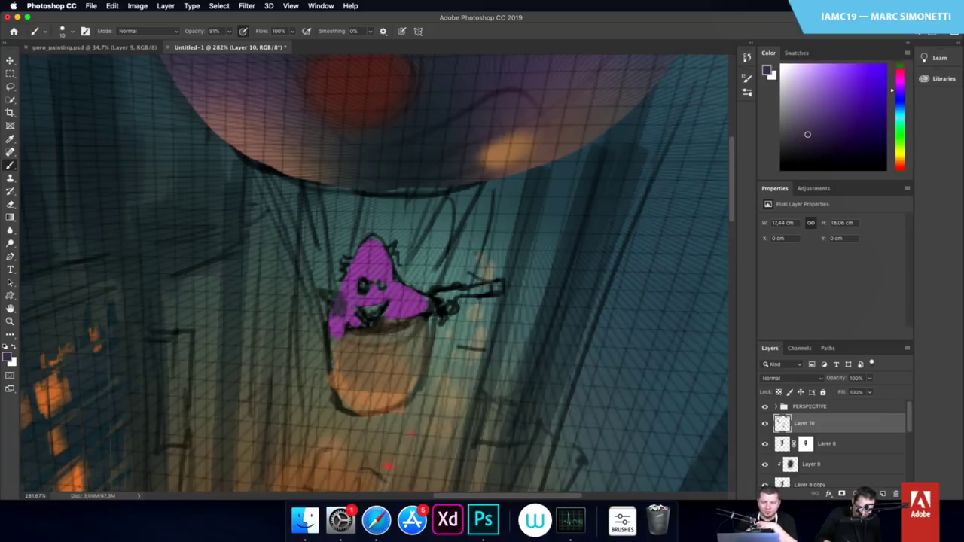
{"action": "left_click", "coordinate": [345, 313], "text": "alt"}
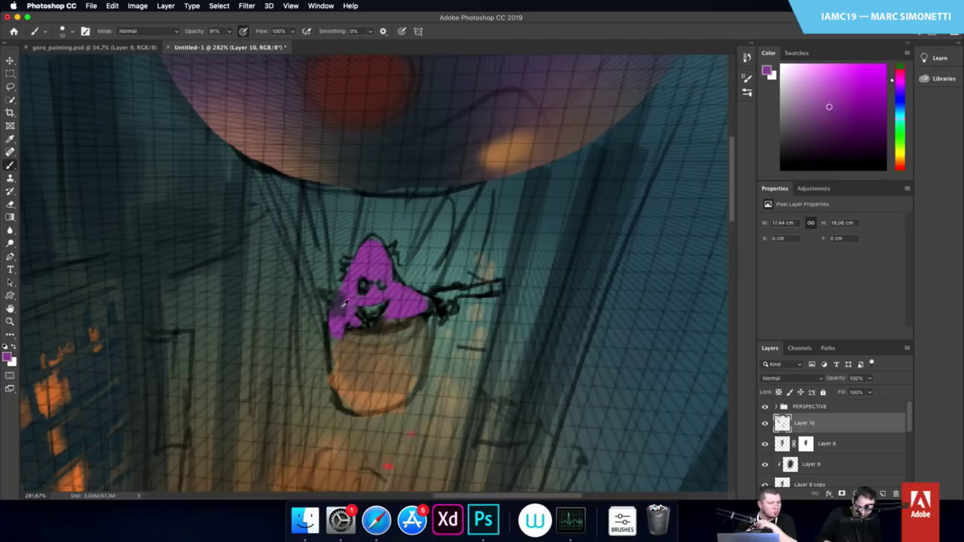
{"action": "left_click", "coordinate": [344, 303], "text": "alt"}
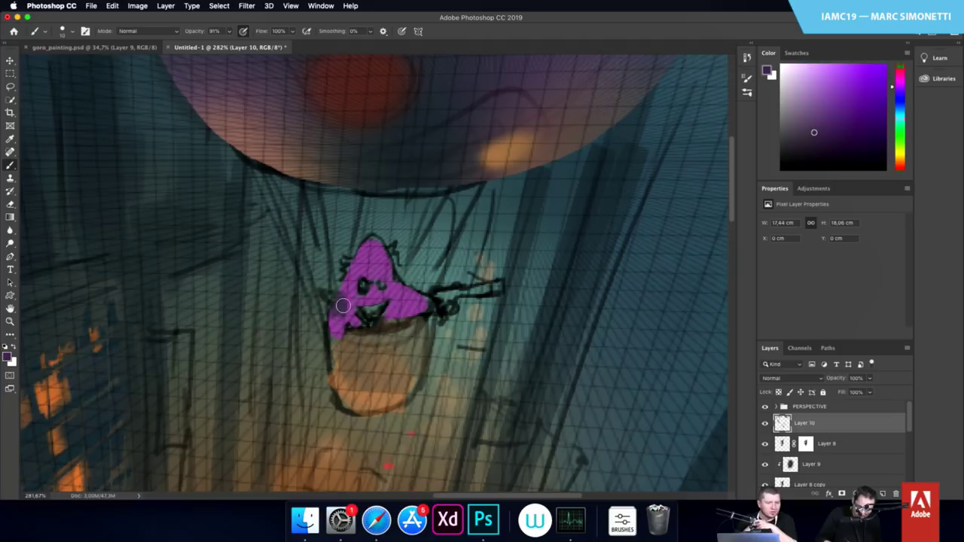
Extend the dark purple shading to the figure's pointed head and the shoulder on the gun side, using sampled tones
{"action": "left_click_drag", "start_coordinate": [367, 247], "coordinate": [371, 244]}
{"action": "left_click", "coordinate": [375, 263], "text": "alt"}
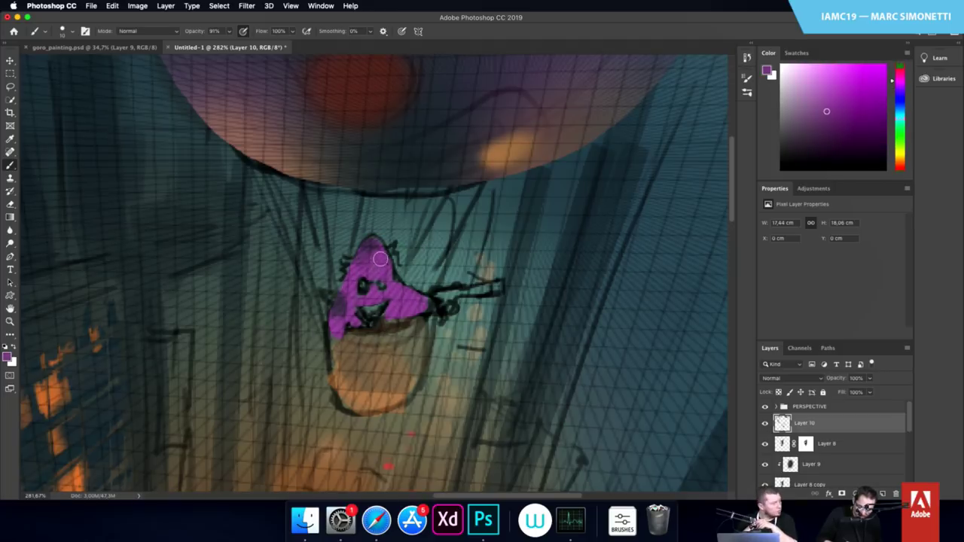
{"action": "left_click", "coordinate": [374, 245], "text": "alt"}
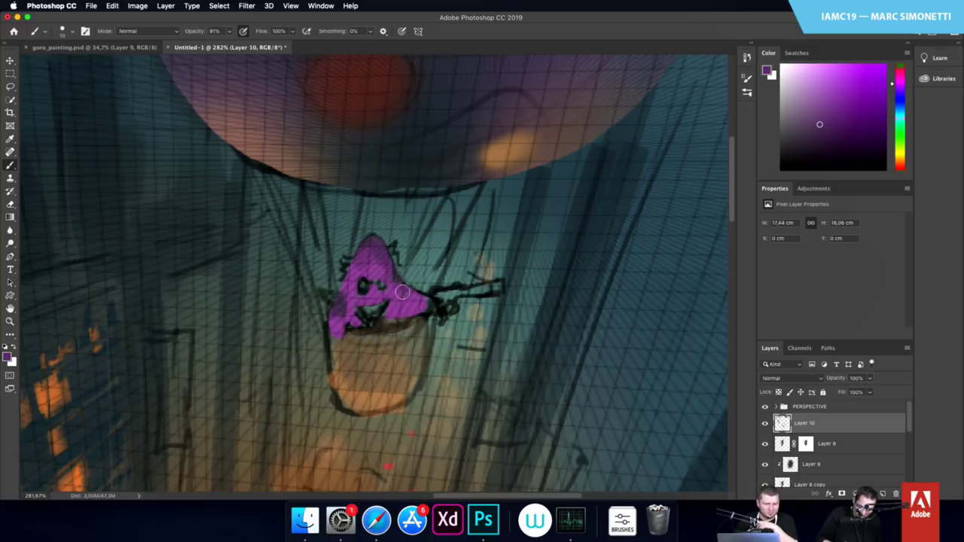
{"action": "left_click", "coordinate": [339, 311], "text": "alt"}
{"action": "mouse_move", "coordinate": [374, 351]}
{"action": "left_mouse_down"}
{"action": "mouse_move", "coordinate": [234, 348]}
{"action": "mouse_move", "coordinate": [485, 310]}
{"action": "mouse_move", "coordinate": [606, 330]}
{"action": "mouse_move", "coordinate": [626, 343]}
{"action": "left_mouse_up"}
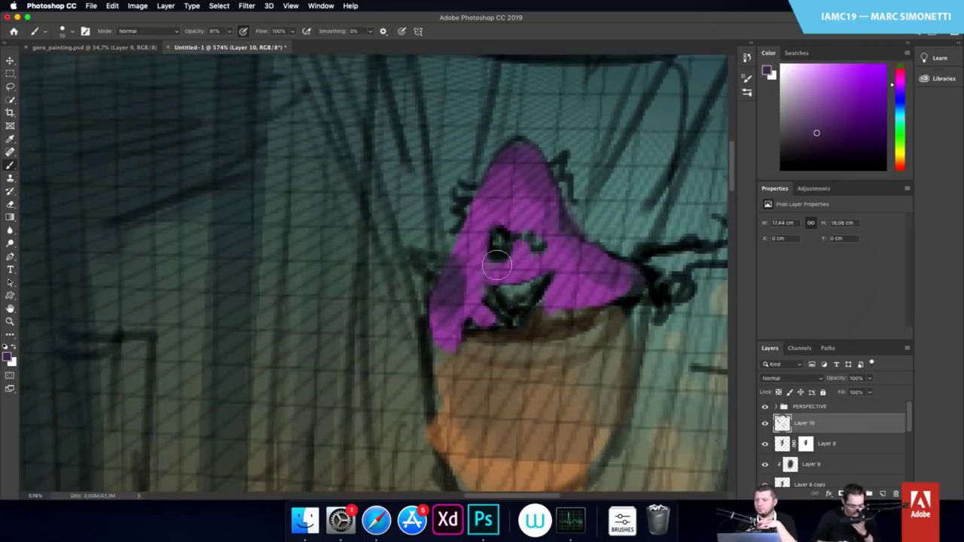
{"action": "left_click", "coordinate": [458, 289], "text": "alt"}
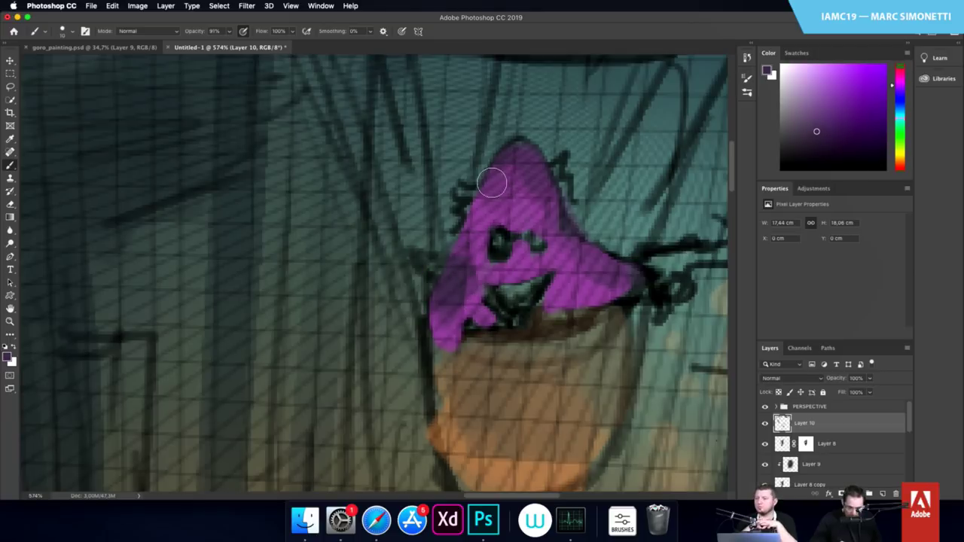
Sample the basket's orange and paint a warm rim along its side edges with a 10 px brush
{"action": "left_click", "coordinate": [503, 467], "text": "alt"}
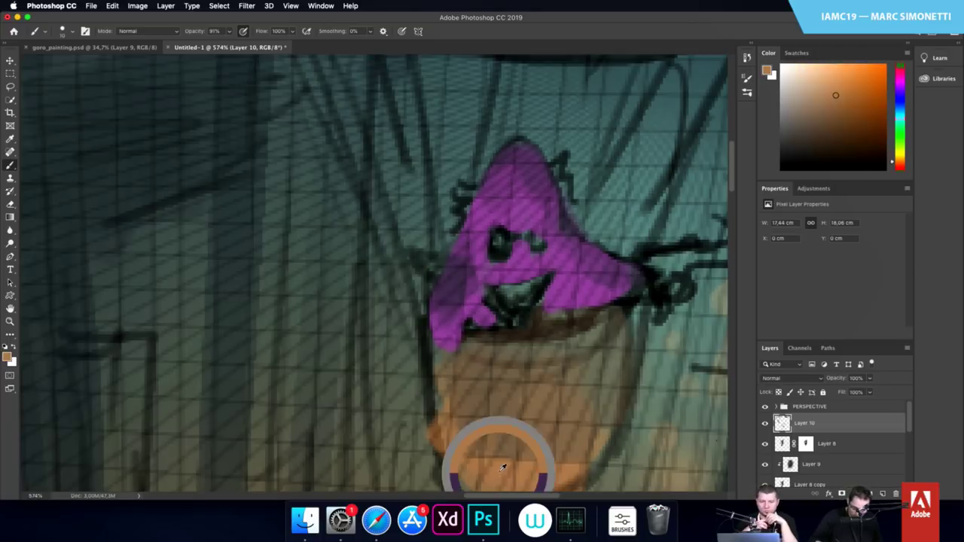
{"action": "left_click", "coordinate": [462, 444], "text": "alt"}
{"action": "left_click_drag", "start_coordinate": [443, 418], "coordinate": [448, 422]}
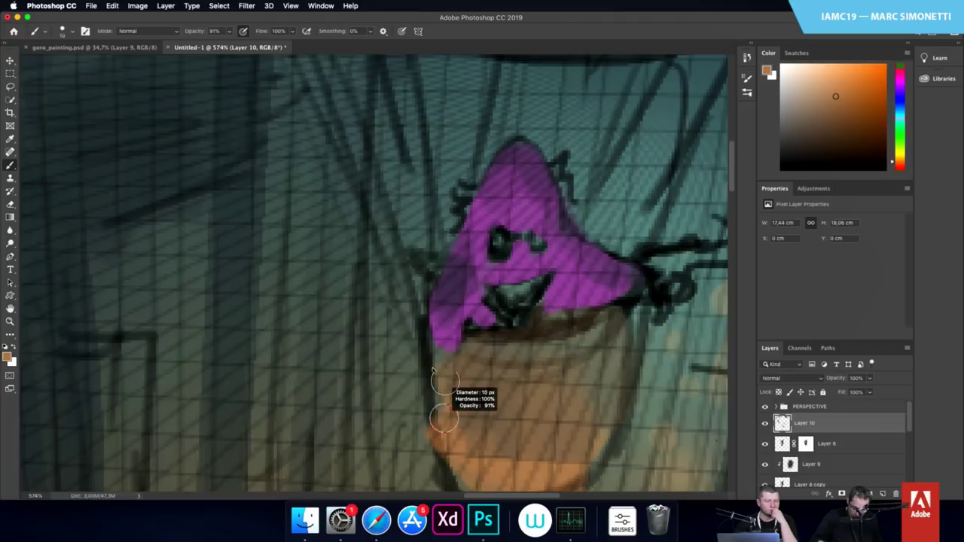
{"action": "mouse_move", "coordinate": [446, 369]}
{"action": "left_mouse_down"}
{"action": "mouse_move", "coordinate": [435, 445]}
{"action": "mouse_move", "coordinate": [425, 293]}
{"action": "left_mouse_up"}
{"action": "mouse_move", "coordinate": [412, 377]}
{"action": "left_mouse_down"}
{"action": "mouse_move", "coordinate": [474, 413]}
{"action": "mouse_move", "coordinate": [563, 367]}
{"action": "mouse_move", "coordinate": [534, 395]}
{"action": "mouse_move", "coordinate": [557, 331]}
{"action": "left_mouse_up"}
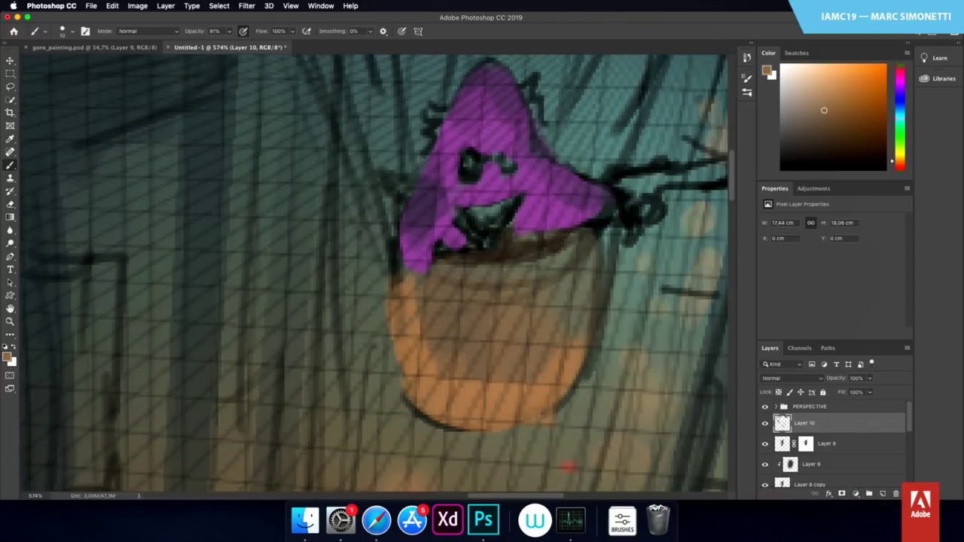
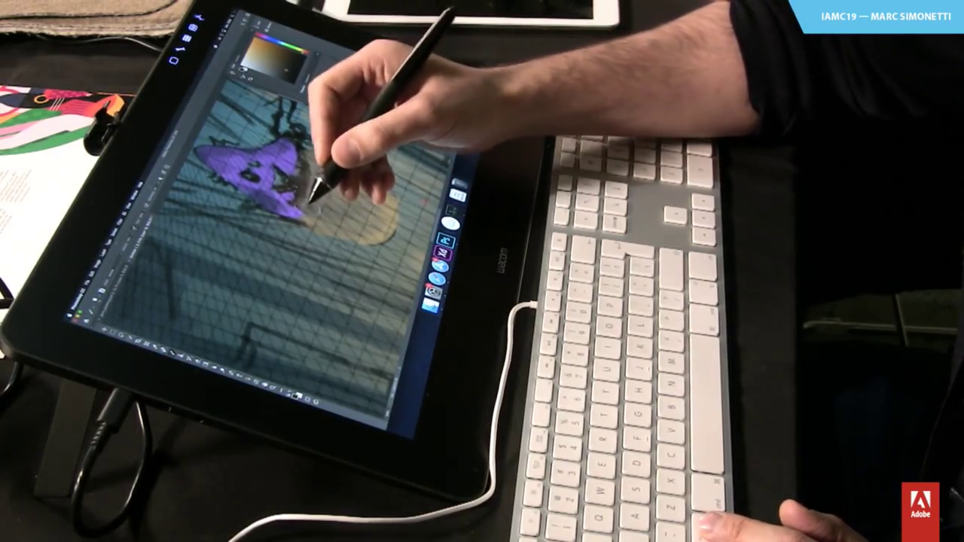
Darken the middle of the basket with muted brown strokes, keeping the orange rim light around it
{"action": "mouse_move", "coordinate": [362, 217]}
{"action": "left_mouse_down"}
{"action": "mouse_move", "coordinate": [351, 213]}
{"action": "mouse_move", "coordinate": [369, 224]}
{"action": "mouse_move", "coordinate": [350, 192]}
{"action": "left_mouse_up"}
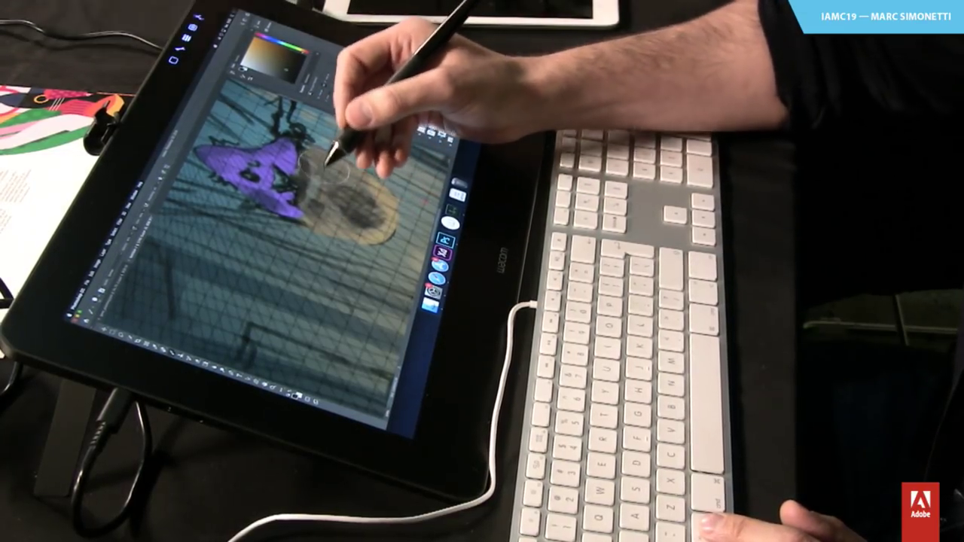
{"action": "left_click_drag", "start_coordinate": [360, 235], "coordinate": [369, 228]}
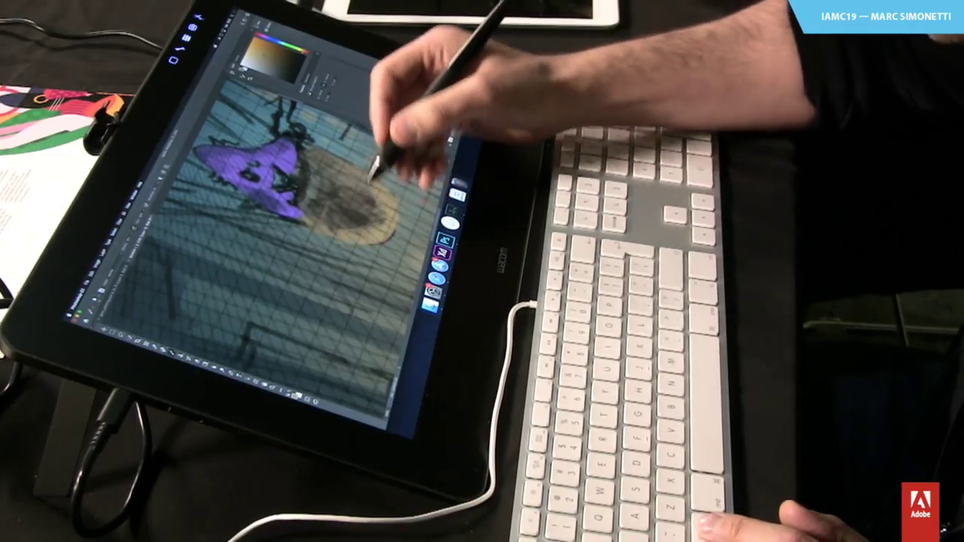
{"action": "left_click", "coordinate": [350, 223], "text": "alt"}
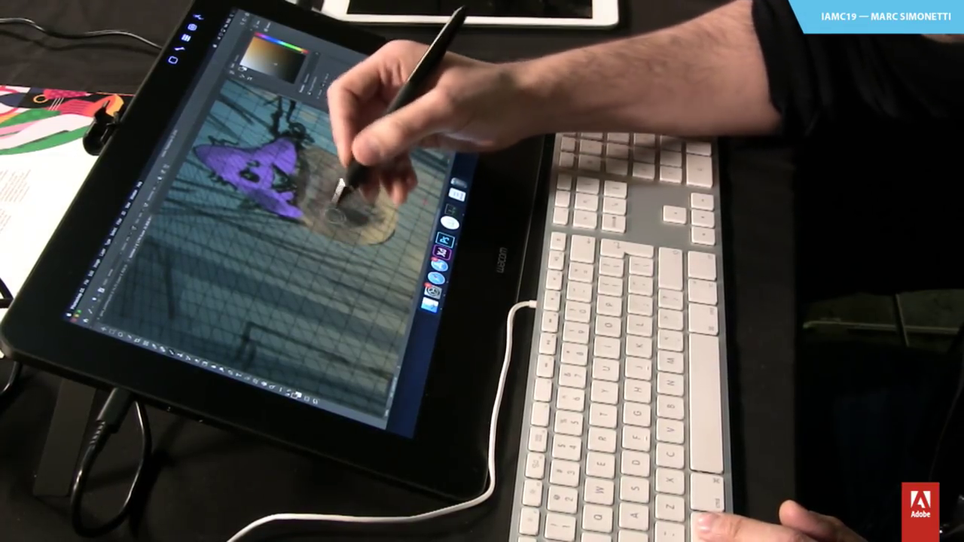
Sample the figure's purple and repaint its body and face in darker violet over the sketched mouth and outlines
{"action": "left_click", "coordinate": [298, 205], "text": "alt"}
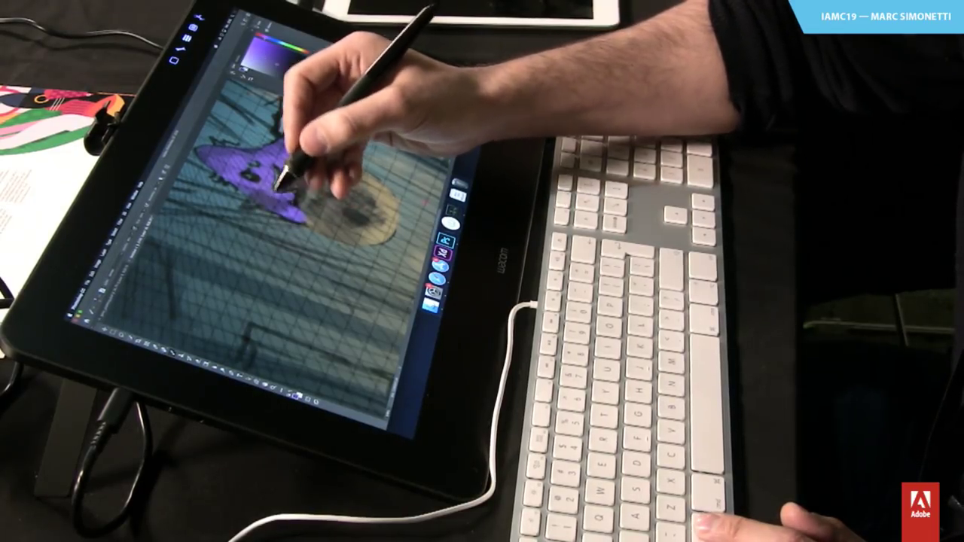
{"action": "left_click_drag", "start_coordinate": [308, 143], "coordinate": [328, 152]}
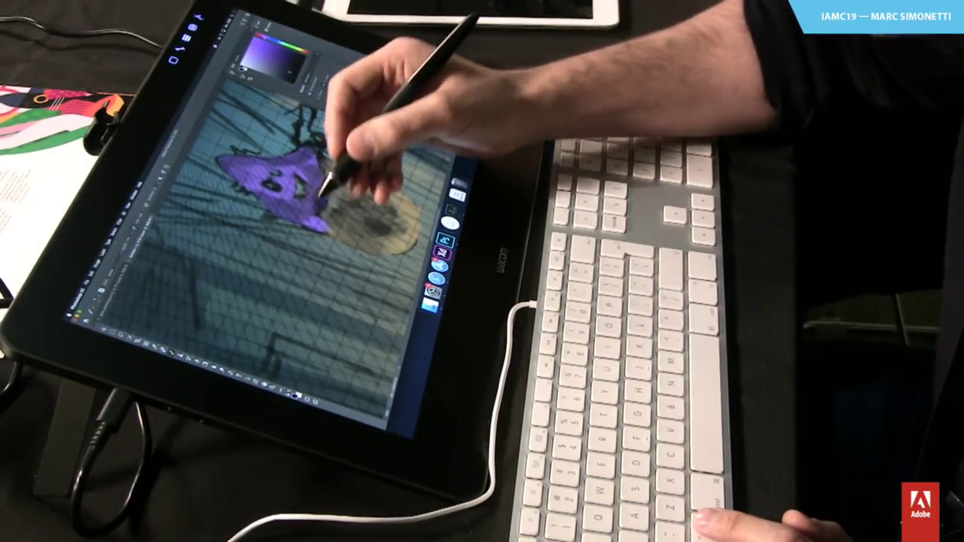
{"action": "left_click_drag", "start_coordinate": [304, 194], "coordinate": [311, 180]}
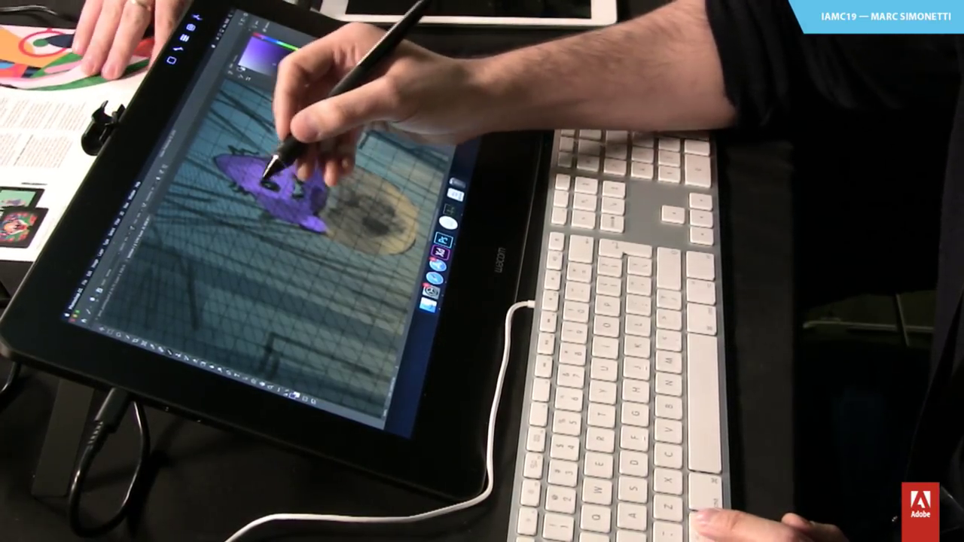
{"action": "left_click_drag", "start_coordinate": [271, 176], "coordinate": [264, 172]}
{"action": "left_click_drag", "start_coordinate": [319, 181], "coordinate": [299, 160]}
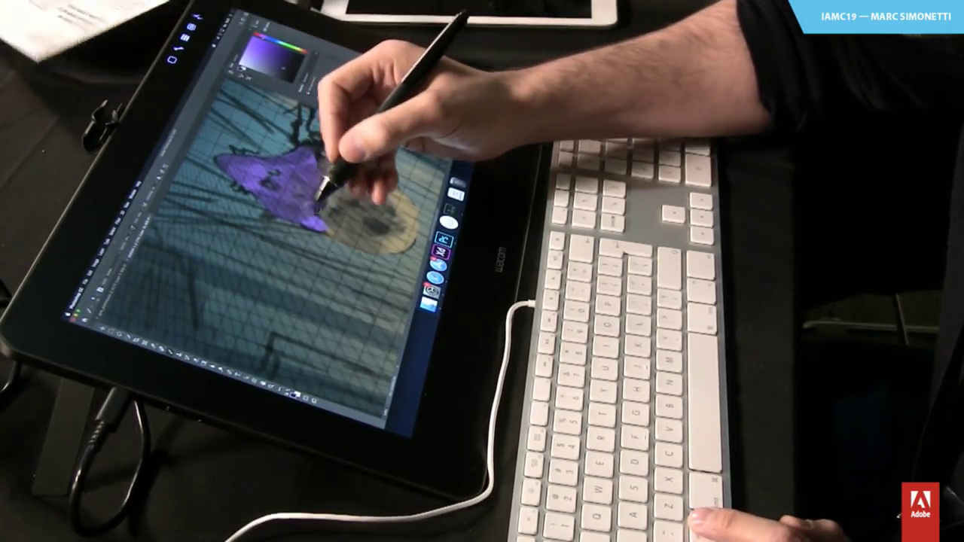
Sample a warm orange-brown and paint the figure's hands at the ends of both arms on the basket's edge
{"action": "left_click", "coordinate": [311, 221], "text": "alt"}
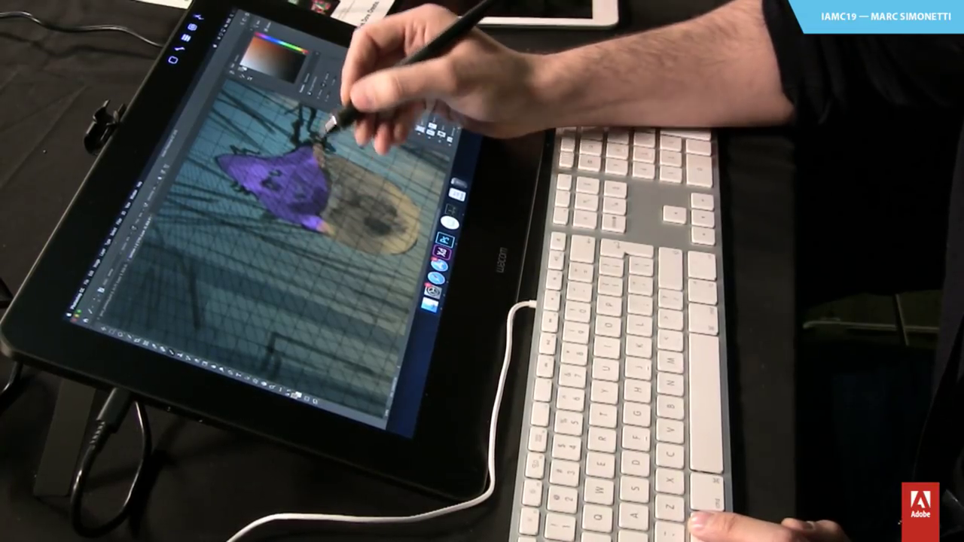
{"action": "left_click_drag", "start_coordinate": [319, 153], "coordinate": [315, 138]}
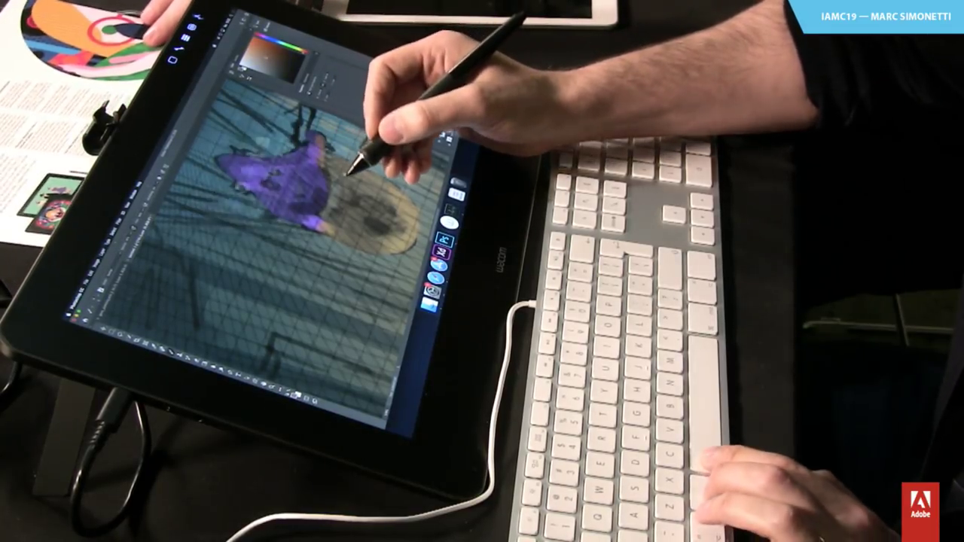
{"action": "mouse_move", "coordinate": [351, 171]}
{"action": "left_mouse_down"}
{"action": "mouse_move", "coordinate": [361, 189]}
{"action": "mouse_move", "coordinate": [345, 160]}
{"action": "left_mouse_up"}
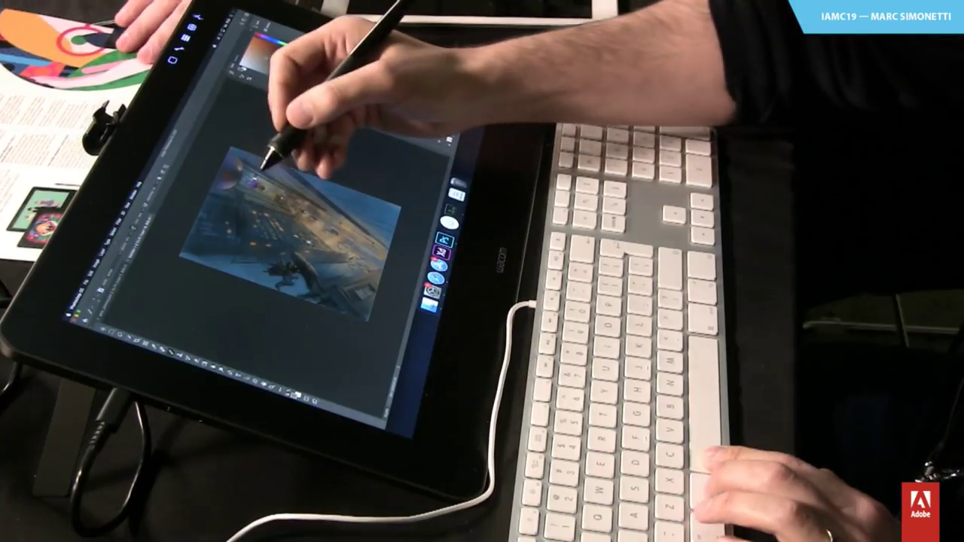
{"action": "key", "text": "ctrl+Tab"}
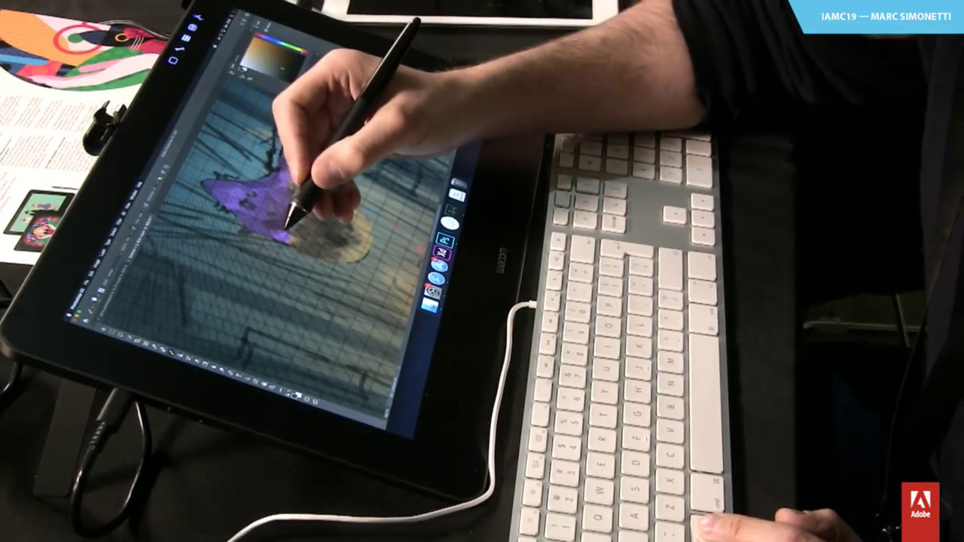
Blend the figure's head with sampled purple and paint two round teal eyes on its face
{"action": "left_click", "coordinate": [293, 219], "text": "alt"}
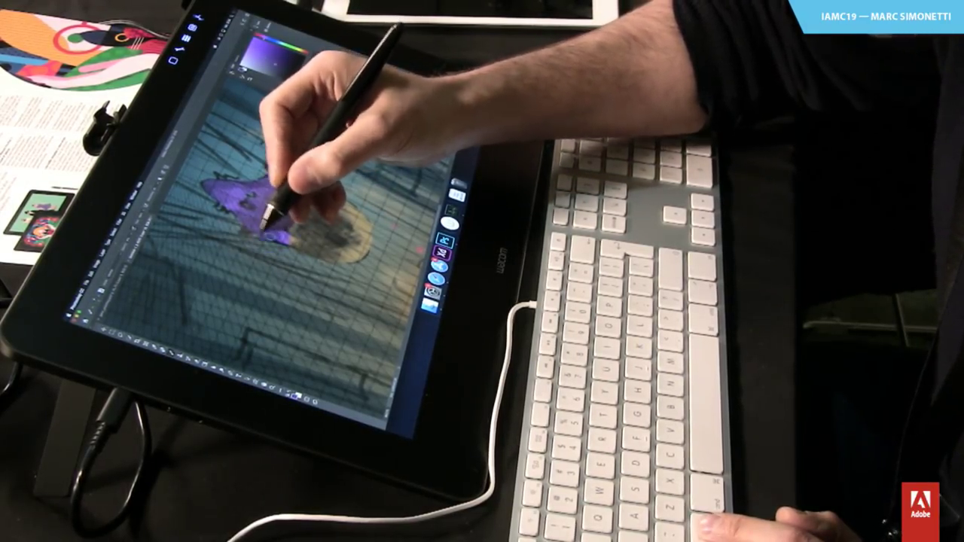
{"action": "left_click_drag", "start_coordinate": [263, 226], "coordinate": [265, 178]}
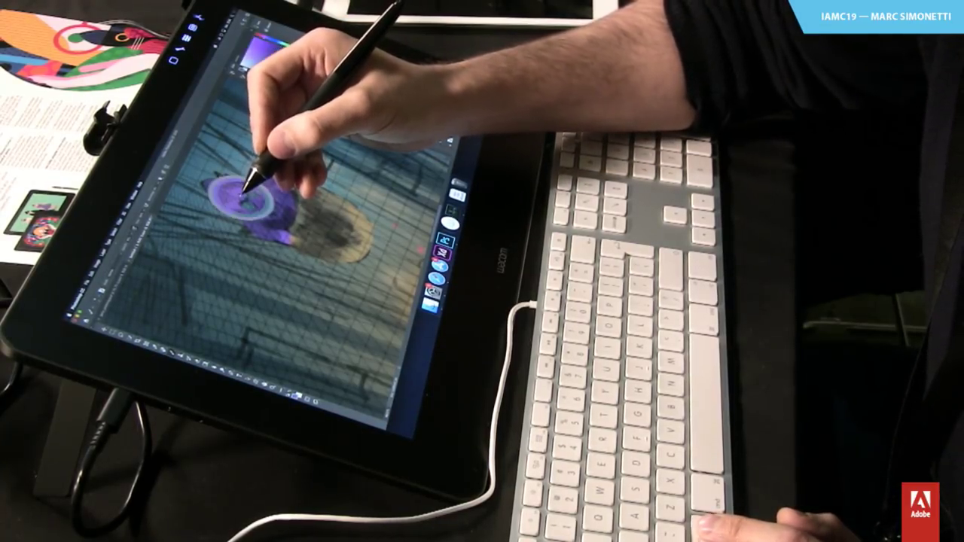
{"action": "mouse_move", "coordinate": [253, 186]}
{"action": "left_mouse_down"}
{"action": "mouse_move", "coordinate": [242, 197]}
{"action": "mouse_move", "coordinate": [256, 154]}
{"action": "left_mouse_up"}
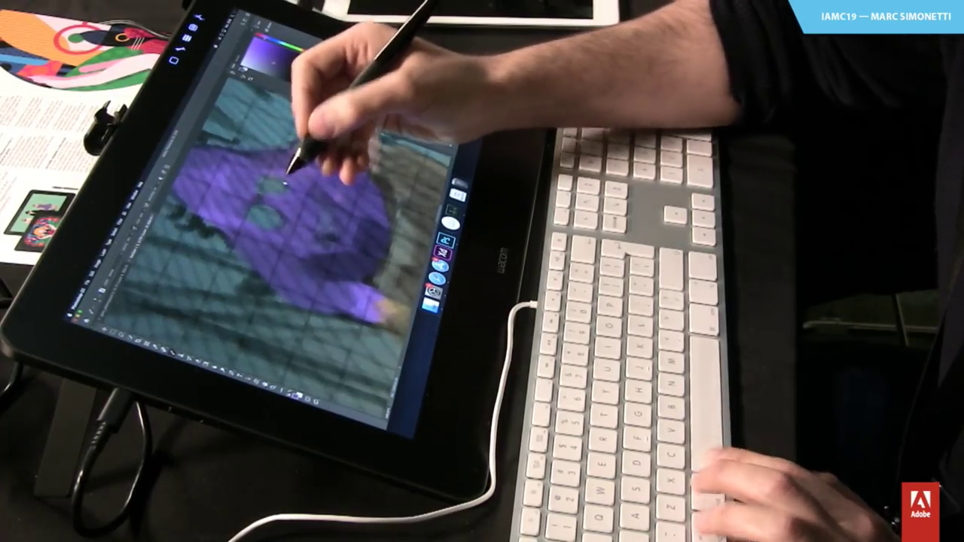
{"action": "left_click_drag", "start_coordinate": [287, 181], "coordinate": [303, 184]}
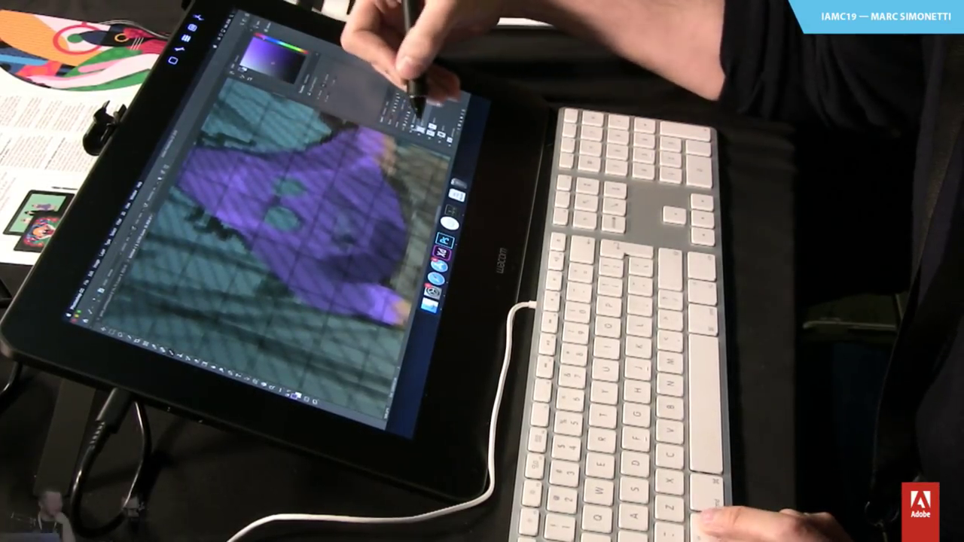
Hide the perspective grid, tidy the figure's silhouette with background teal, and deepen the lower body with sampled purple
{"action": "left_click_drag", "start_coordinate": [330, 134], "coordinate": [322, 123]}
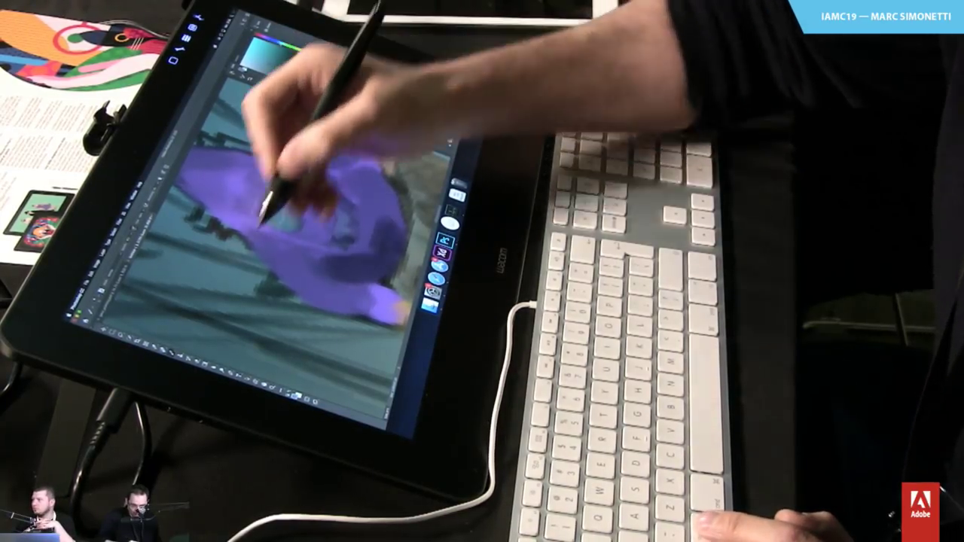
{"action": "mouse_move", "coordinate": [227, 246]}
{"action": "left_mouse_down"}
{"action": "mouse_move", "coordinate": [197, 216]}
{"action": "mouse_move", "coordinate": [251, 233]}
{"action": "left_mouse_up"}
{"action": "left_click", "coordinate": [347, 262], "text": "alt"}
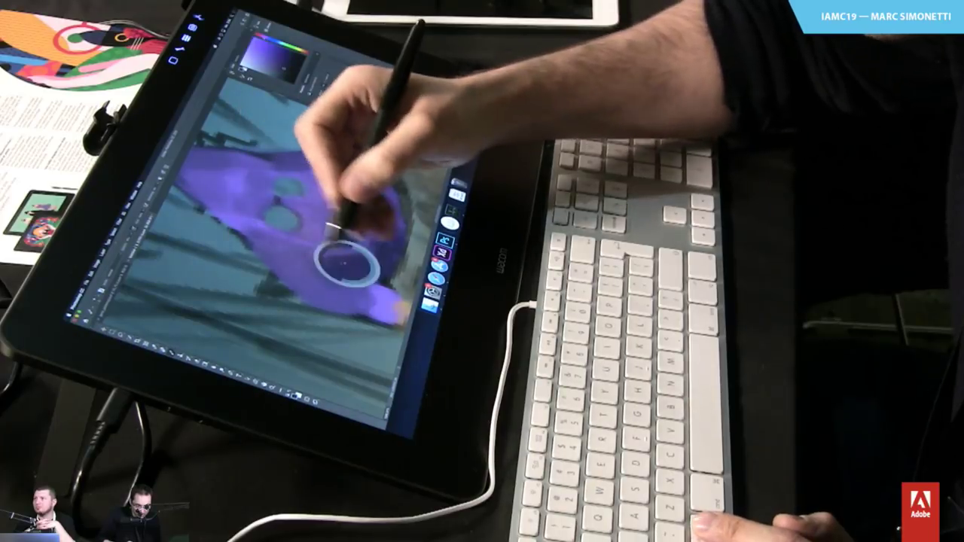
{"action": "mouse_move", "coordinate": [294, 274]}
{"action": "left_mouse_down"}
{"action": "mouse_move", "coordinate": [346, 295]}
{"action": "mouse_move", "coordinate": [291, 270]}
{"action": "mouse_move", "coordinate": [280, 251]}
{"action": "mouse_move", "coordinate": [341, 298]}
{"action": "mouse_move", "coordinate": [300, 280]}
{"action": "mouse_move", "coordinate": [332, 265]}
{"action": "mouse_move", "coordinate": [363, 273]}
{"action": "mouse_move", "coordinate": [320, 239]}
{"action": "mouse_move", "coordinate": [360, 254]}
{"action": "mouse_move", "coordinate": [329, 243]}
{"action": "mouse_move", "coordinate": [382, 230]}
{"action": "mouse_move", "coordinate": [361, 250]}
{"action": "mouse_move", "coordinate": [349, 201]}
{"action": "mouse_move", "coordinate": [328, 238]}
{"action": "left_mouse_up"}
Paint the figure's mouth area in a muted blue-violet and tone down both teal eyes
{"action": "left_click", "coordinate": [320, 250], "text": "alt"}
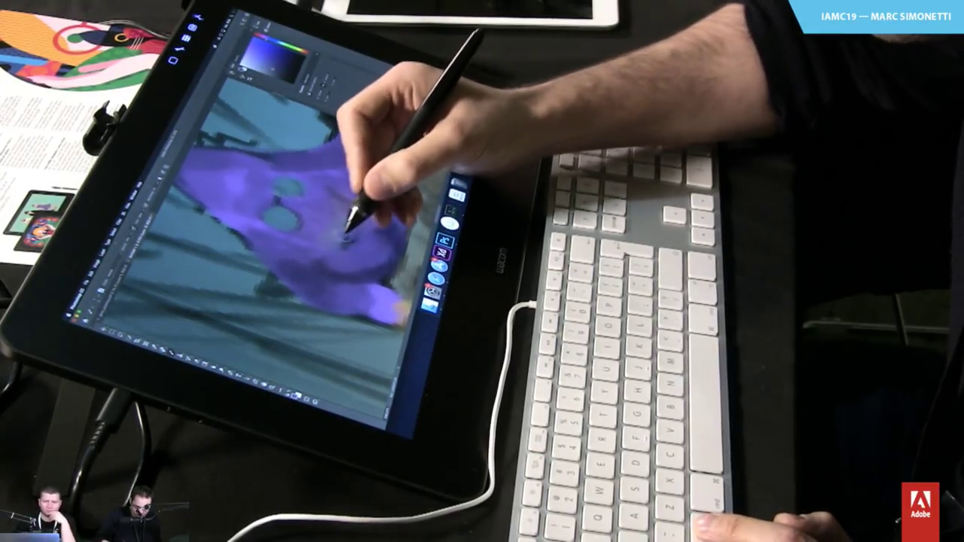
{"action": "left_click_drag", "start_coordinate": [337, 238], "coordinate": [363, 233]}
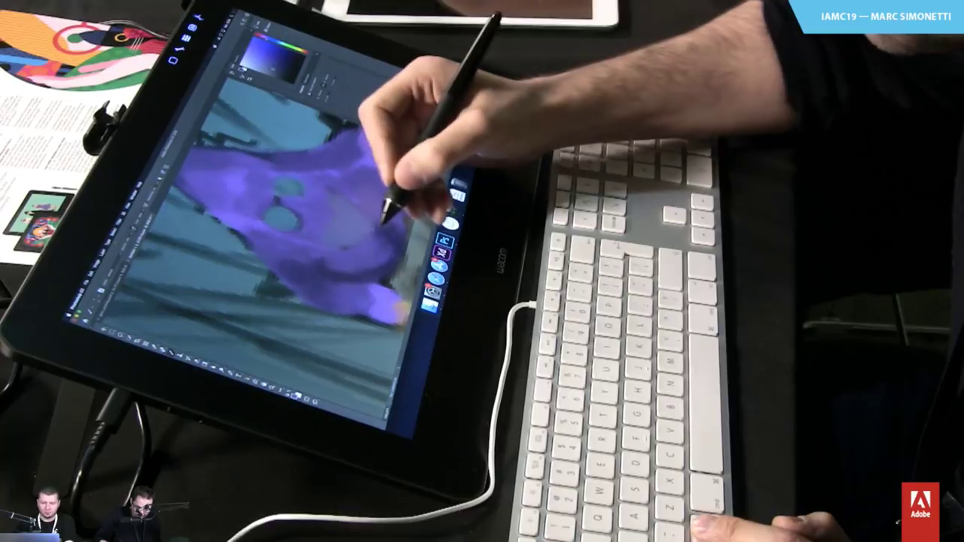
{"action": "mouse_move", "coordinate": [358, 270]}
{"action": "left_mouse_down"}
{"action": "mouse_move", "coordinate": [334, 263]}
{"action": "mouse_move", "coordinate": [375, 269]}
{"action": "mouse_move", "coordinate": [353, 240]}
{"action": "left_mouse_up"}
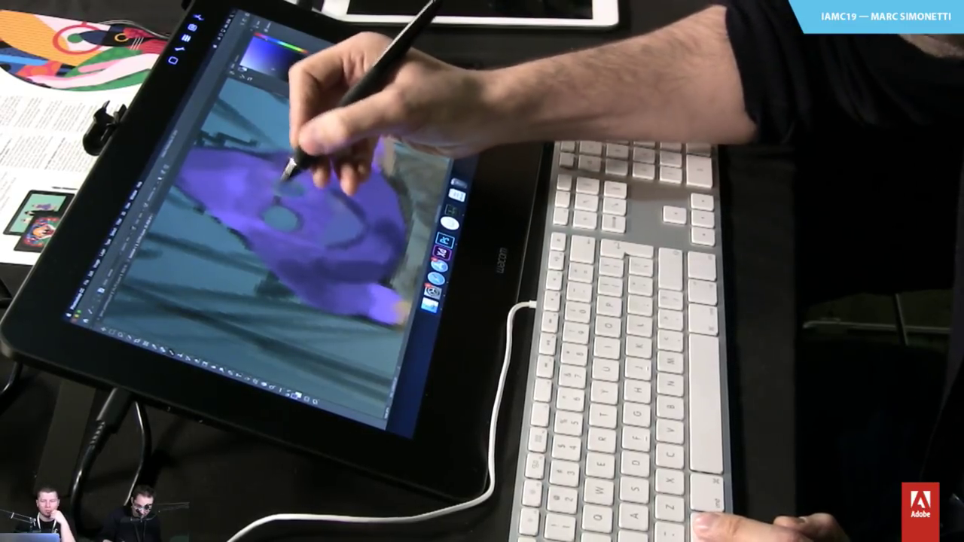
{"action": "left_click_drag", "start_coordinate": [282, 217], "coordinate": [295, 222]}
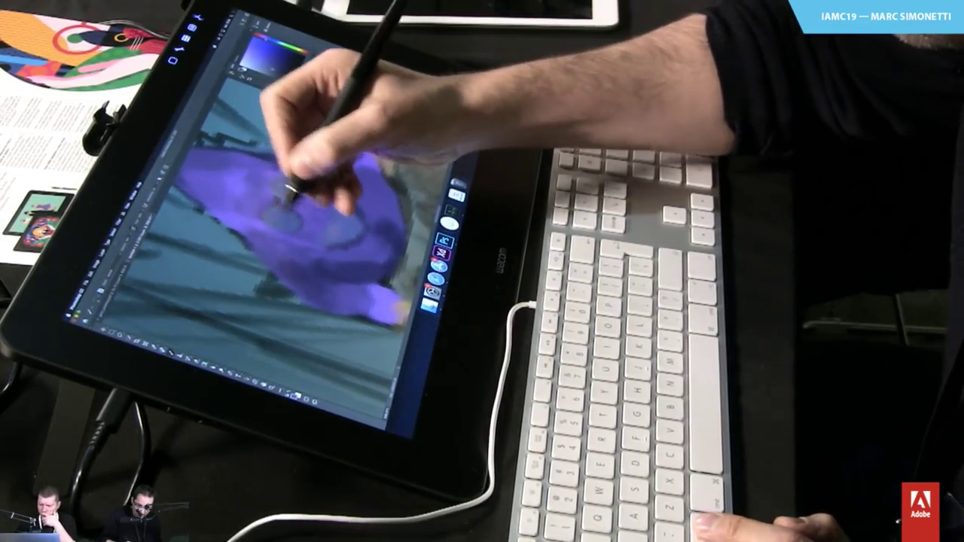
Sample the bright purple, lighten the edge of the figure's head, and add teal back into the eyes
{"action": "left_click", "coordinate": [241, 200], "text": "alt"}
{"action": "mouse_move", "coordinate": [241, 200]}
{"action": "left_mouse_down"}
{"action": "mouse_move", "coordinate": [265, 244]}
{"action": "mouse_move", "coordinate": [201, 186]}
{"action": "mouse_move", "coordinate": [244, 212]}
{"action": "mouse_move", "coordinate": [252, 188]}
{"action": "mouse_move", "coordinate": [246, 222]}
{"action": "mouse_move", "coordinate": [269, 207]}
{"action": "mouse_move", "coordinate": [244, 203]}
{"action": "left_mouse_up"}
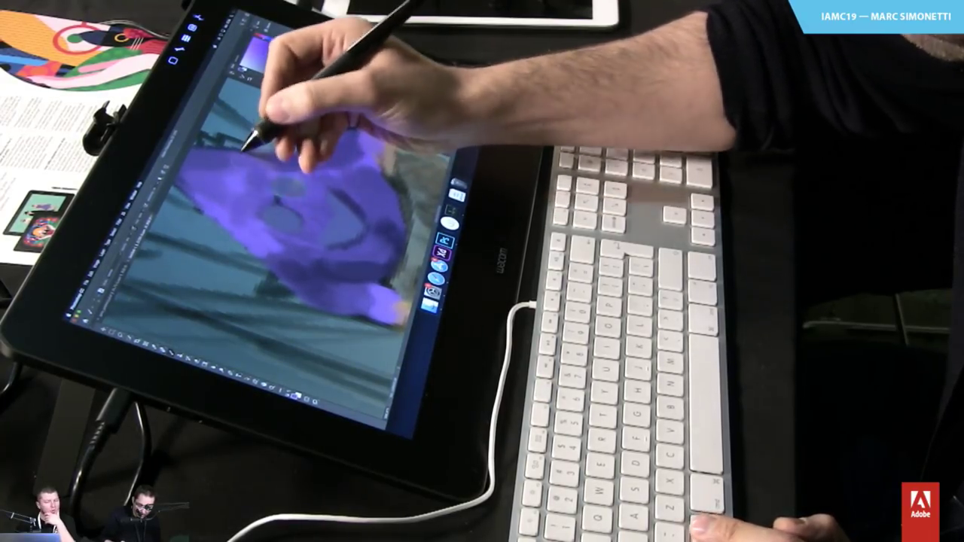
{"action": "mouse_move", "coordinate": [280, 164]}
{"action": "left_mouse_down"}
{"action": "mouse_move", "coordinate": [282, 202]}
{"action": "mouse_move", "coordinate": [268, 191]}
{"action": "mouse_move", "coordinate": [297, 198]}
{"action": "left_mouse_up"}
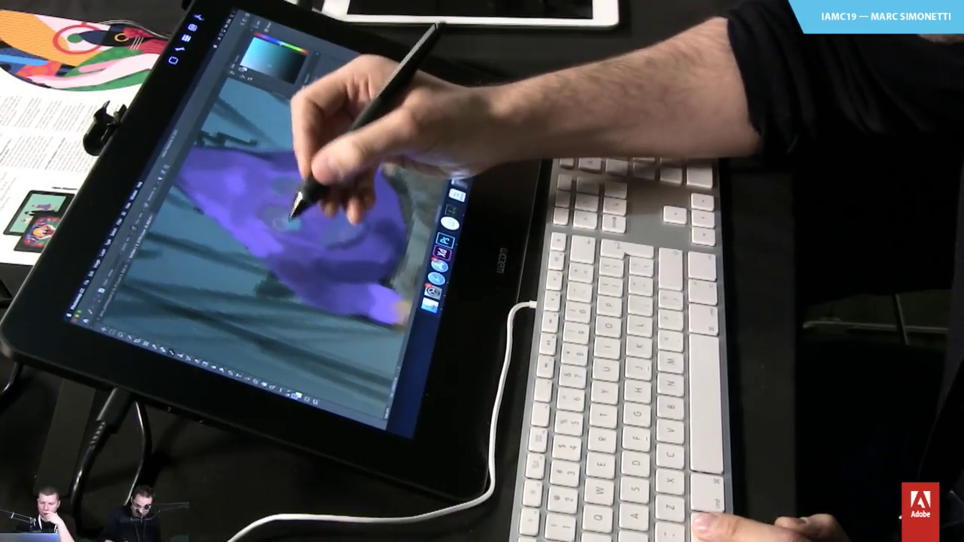
Paint dark pupils in both of the figure's eyes and add sampled orange highlights to its face, blended with sampled purple
{"action": "left_click", "coordinate": [339, 183], "text": "alt"}
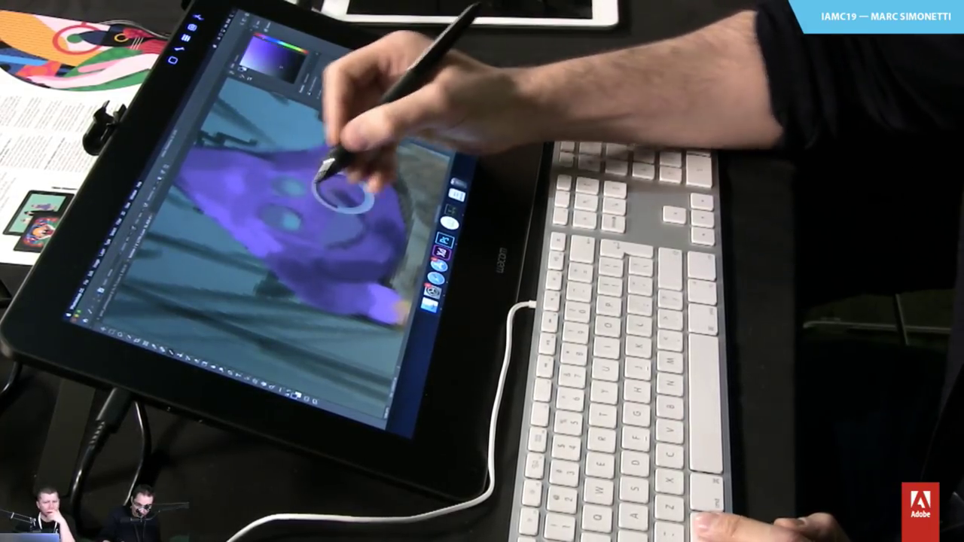
{"action": "left_click_drag", "start_coordinate": [291, 190], "coordinate": [293, 187]}
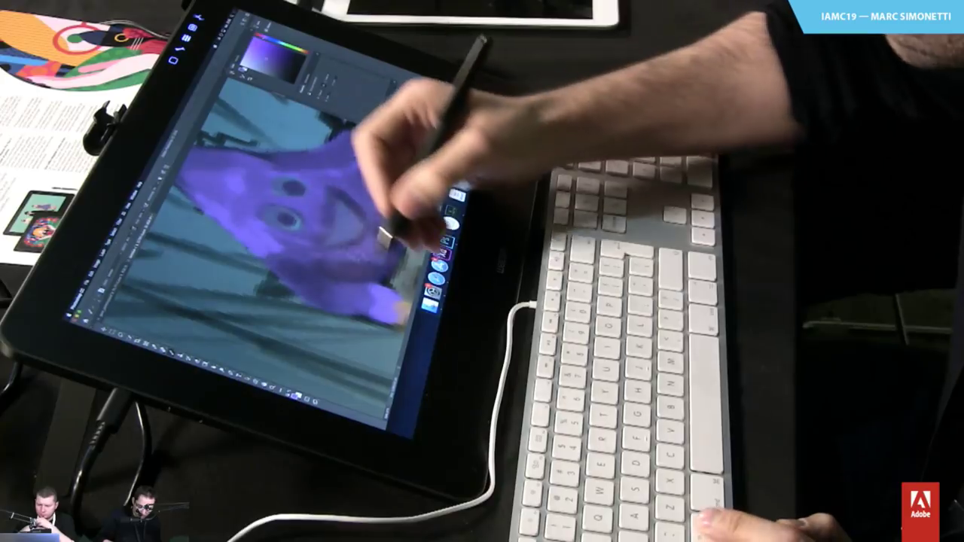
{"action": "left_click", "coordinate": [402, 304], "text": "alt"}
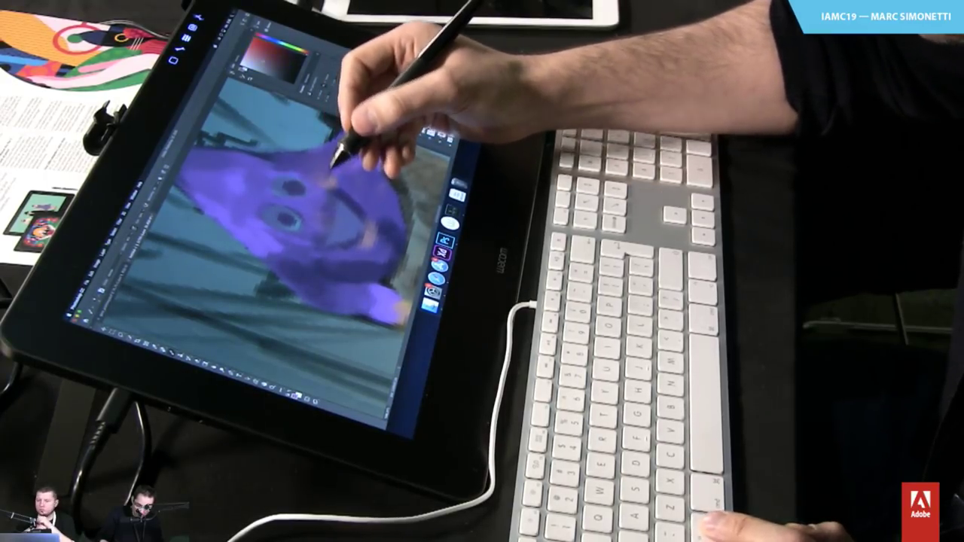
{"action": "mouse_move", "coordinate": [307, 253]}
{"action": "left_mouse_down"}
{"action": "mouse_move", "coordinate": [281, 263]}
{"action": "mouse_move", "coordinate": [299, 263]}
{"action": "mouse_move", "coordinate": [268, 242]}
{"action": "mouse_move", "coordinate": [283, 257]}
{"action": "mouse_move", "coordinate": [292, 236]}
{"action": "mouse_move", "coordinate": [294, 260]}
{"action": "left_mouse_up"}
{"action": "left_click", "coordinate": [291, 263], "text": "alt"}
{"action": "left_click", "coordinate": [300, 277], "text": "alt"}
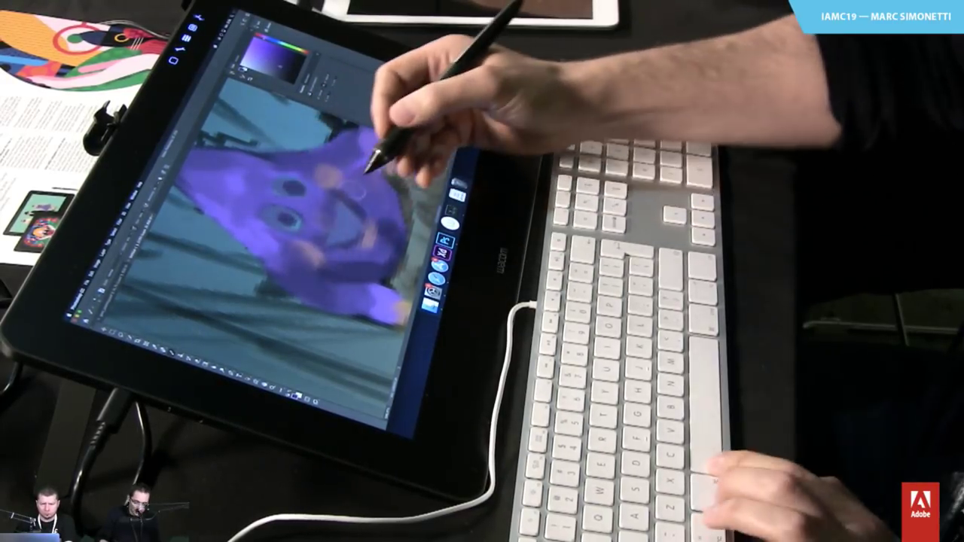
{"action": "mouse_move", "coordinate": [375, 164]}
{"action": "left_mouse_down"}
{"action": "mouse_move", "coordinate": [381, 222]}
{"action": "mouse_move", "coordinate": [362, 160]}
{"action": "left_mouse_up"}
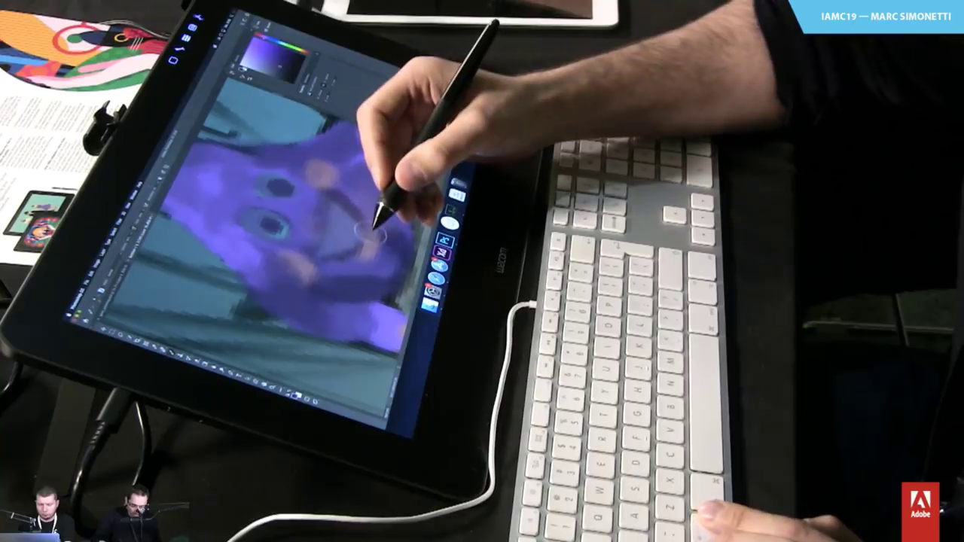
Refine the pupils of both eyes with sampled tones and retouch the area above one eye with sampled purple
{"action": "left_click_drag", "start_coordinate": [277, 227], "coordinate": [282, 222]}
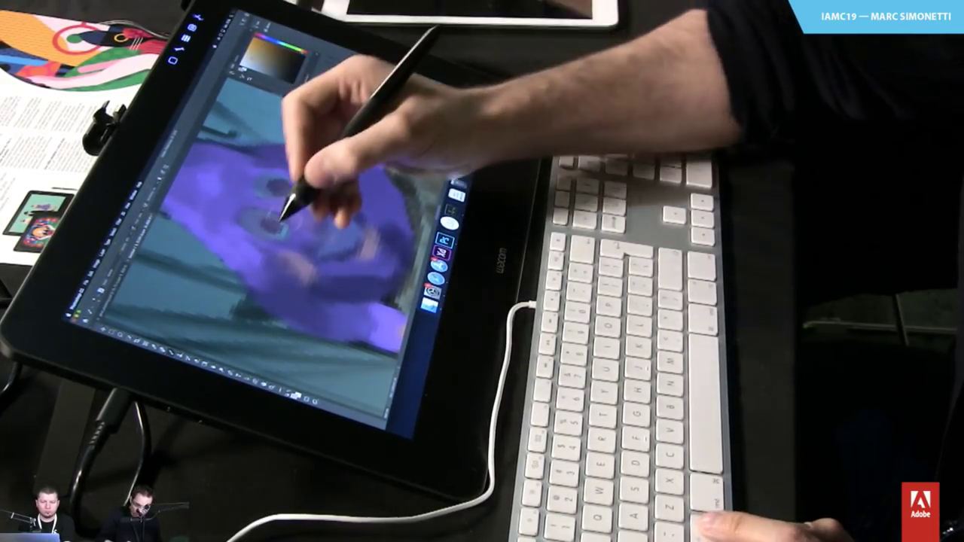
{"action": "mouse_move", "coordinate": [279, 229]}
{"action": "left_mouse_down"}
{"action": "mouse_move", "coordinate": [274, 237]}
{"action": "mouse_move", "coordinate": [265, 224]}
{"action": "left_mouse_up"}
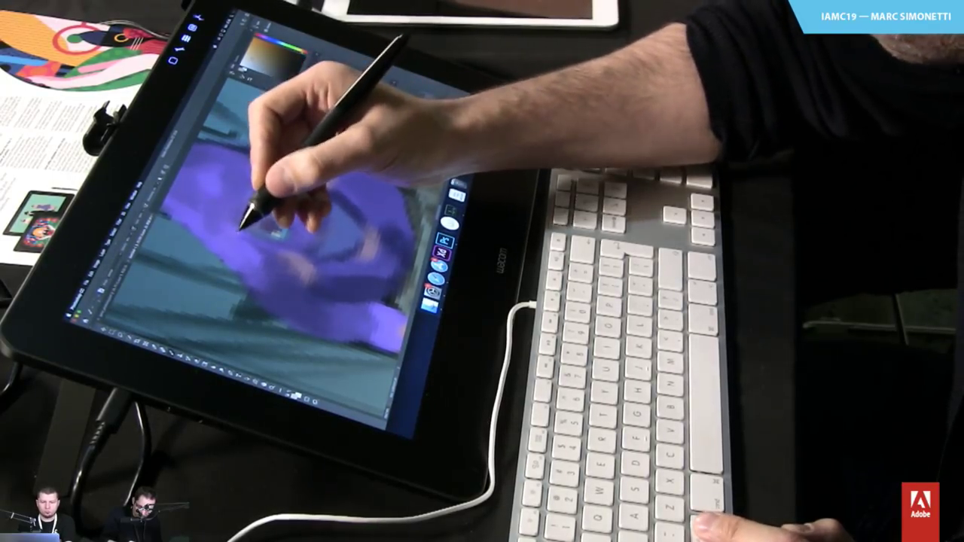
{"action": "left_click", "coordinate": [291, 213], "text": "alt"}
{"action": "left_click", "coordinate": [270, 232], "text": "alt"}
{"action": "left_click_drag", "start_coordinate": [259, 235], "coordinate": [269, 220]}
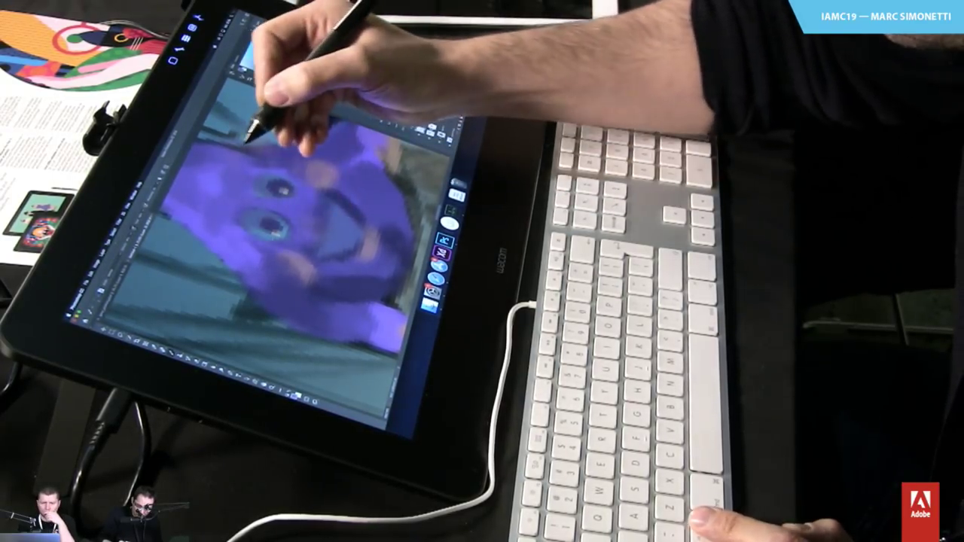
{"action": "left_click", "coordinate": [257, 169], "text": "alt"}
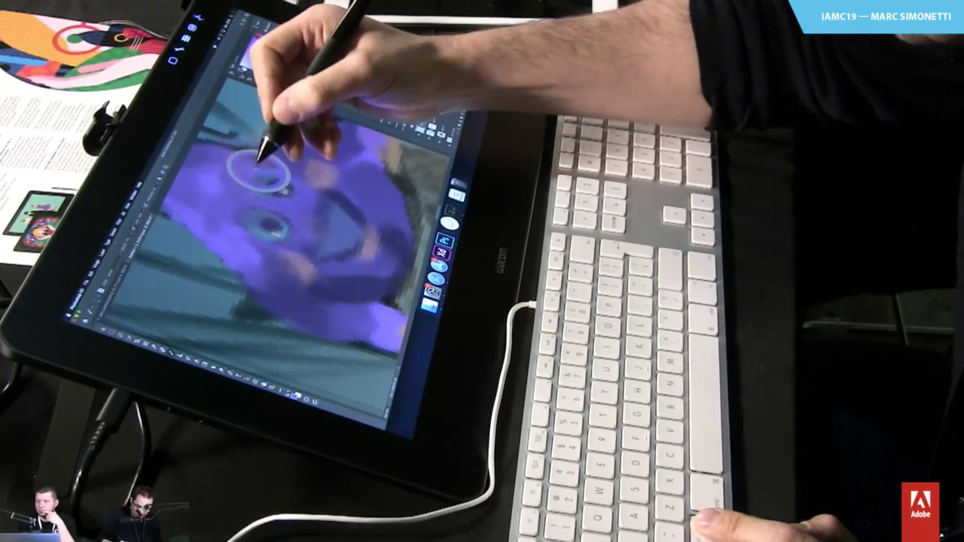
{"action": "left_click_drag", "start_coordinate": [256, 171], "coordinate": [250, 161]}
{"action": "key", "text": "super+space"}
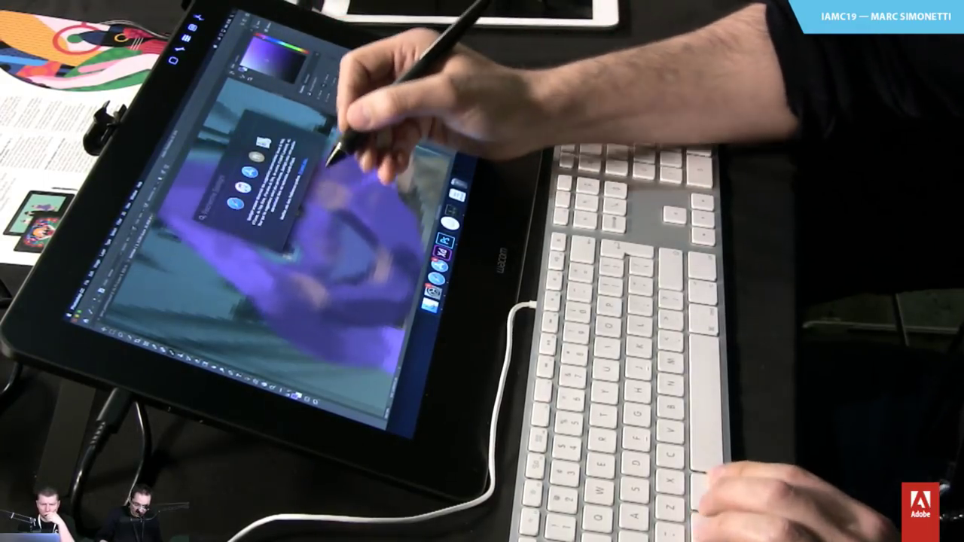
{"action": "key", "text": "super+space"}
Outline the long, narrow facade on the street's right side with a polygonal lasso selection
{"action": "left_click_drag", "start_coordinate": [361, 165], "coordinate": [379, 213]}
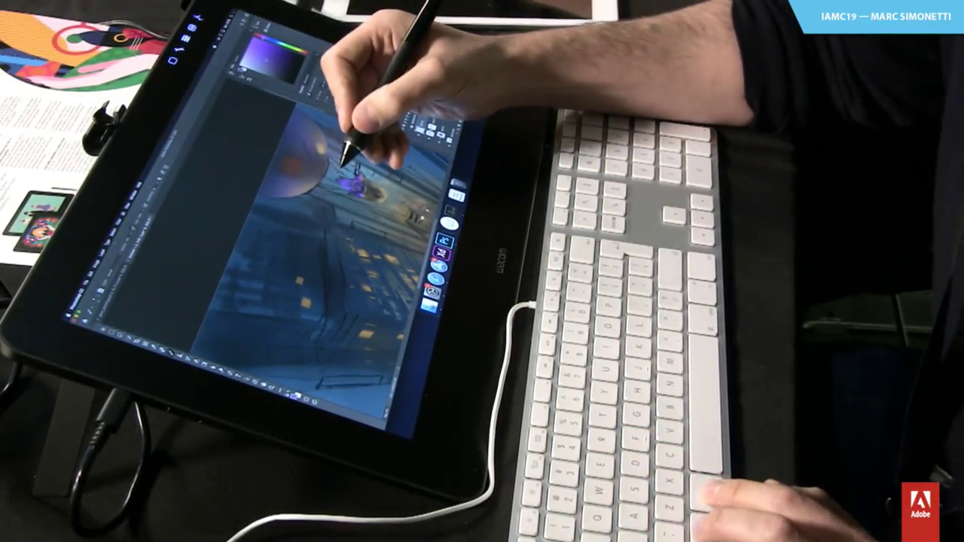
{"action": "left_click_drag", "start_coordinate": [341, 170], "coordinate": [339, 172]}
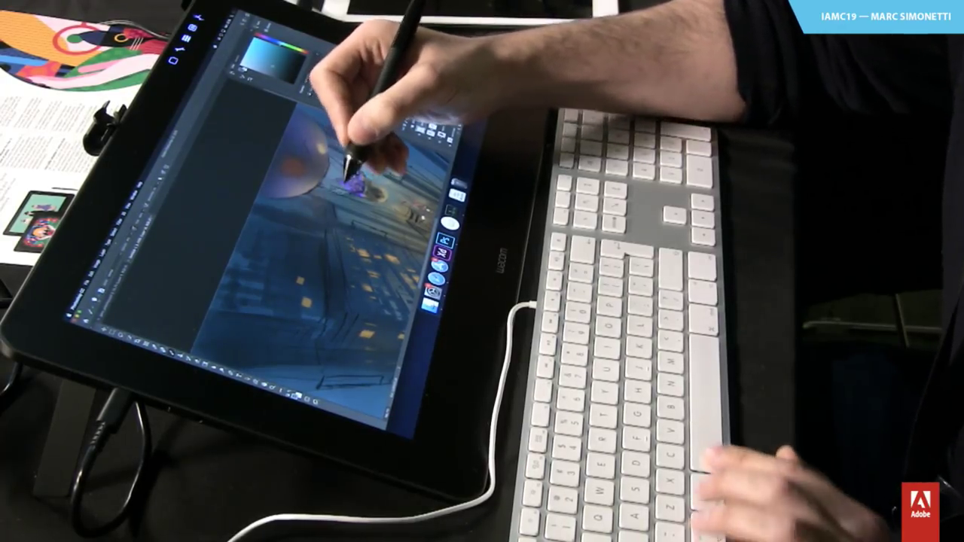
{"action": "mouse_move", "coordinate": [345, 179]}
{"action": "left_mouse_down"}
{"action": "mouse_move", "coordinate": [369, 202]}
{"action": "mouse_move", "coordinate": [334, 167]}
{"action": "left_mouse_up"}
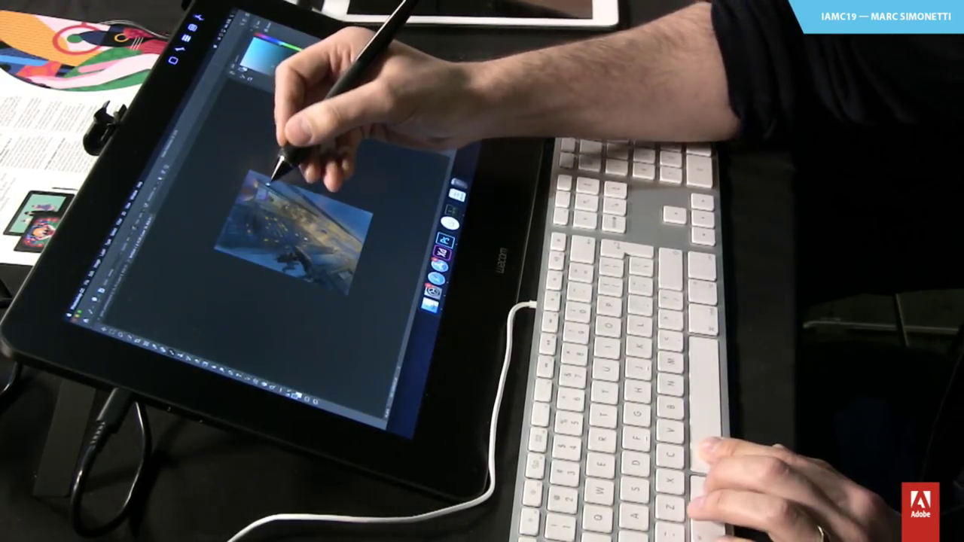
{"action": "left_click_drag", "start_coordinate": [272, 181], "coordinate": [322, 165]}
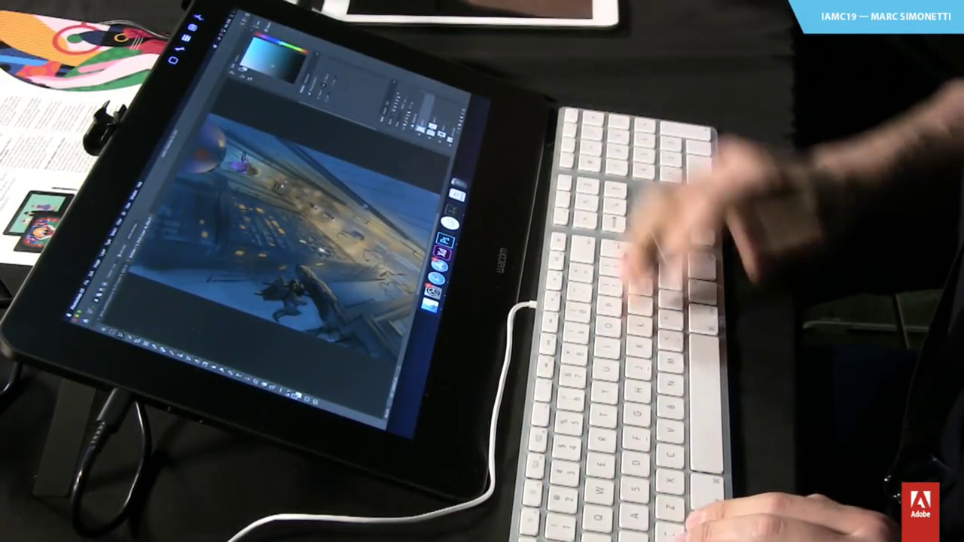
{"action": "left_click_drag", "start_coordinate": [349, 178], "coordinate": [418, 233]}
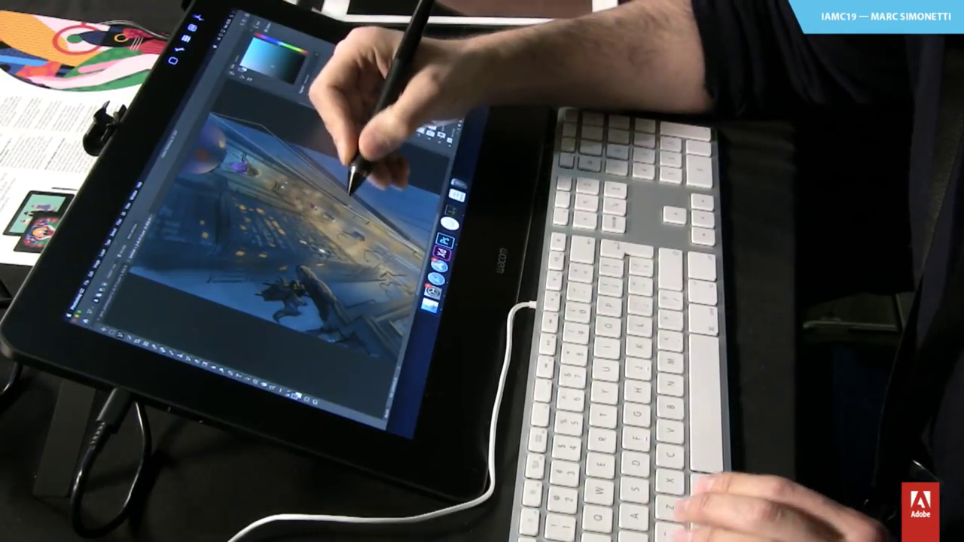
{"action": "key", "text": "Return"}
Shade the selected facade with a large soft brush in muted brown tones and clear the selection
{"action": "key", "text": "b"}
{"action": "right_click", "coordinate": [342, 183]}
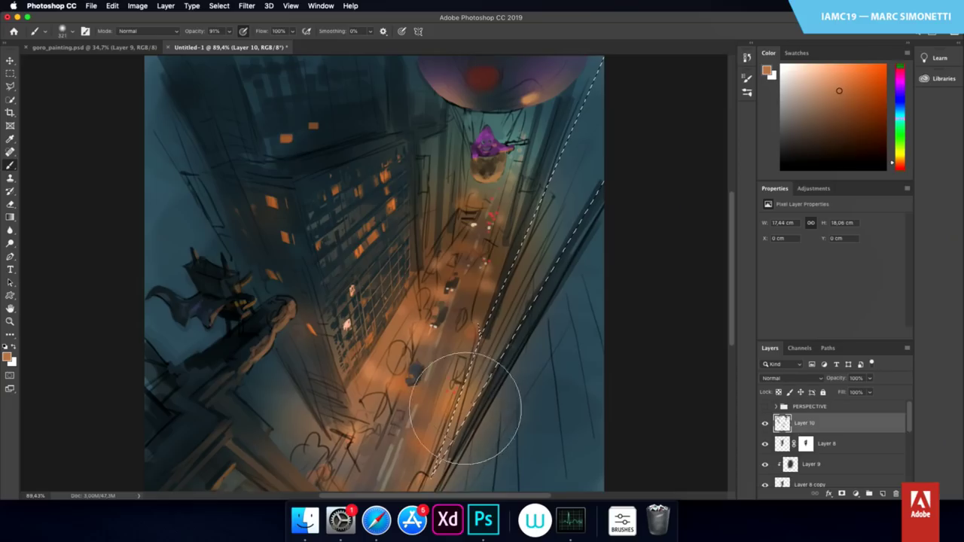
{"action": "mouse_move", "coordinate": [465, 408]}
{"action": "left_mouse_down"}
{"action": "mouse_move", "coordinate": [515, 298]}
{"action": "mouse_move", "coordinate": [493, 357]}
{"action": "left_mouse_up"}
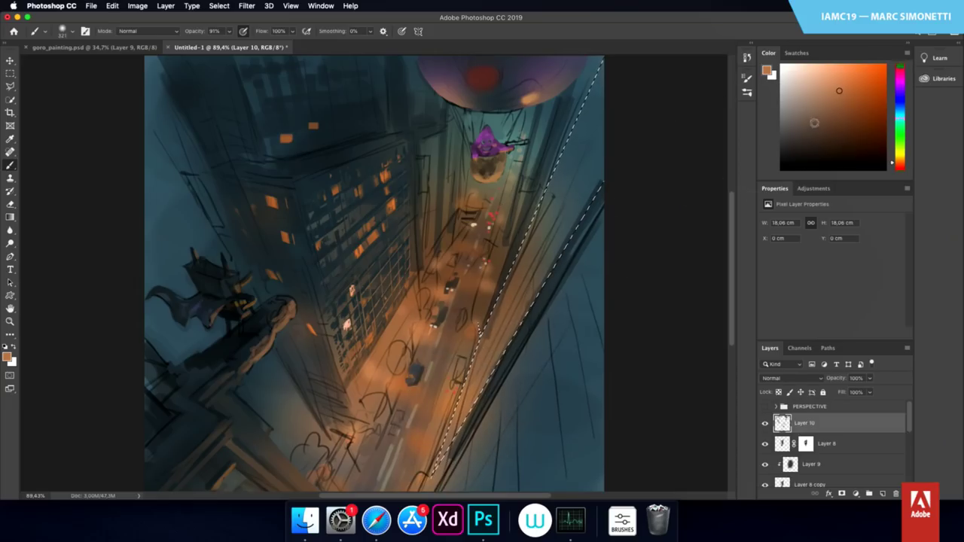
{"action": "left_click", "coordinate": [822, 128]}
{"action": "mouse_move", "coordinate": [540, 268]}
{"action": "left_mouse_down"}
{"action": "mouse_move", "coordinate": [577, 153]}
{"action": "mouse_move", "coordinate": [528, 271]}
{"action": "mouse_move", "coordinate": [553, 269]}
{"action": "mouse_move", "coordinate": [539, 272]}
{"action": "left_mouse_up"}
{"action": "mouse_move", "coordinate": [497, 317]}
{"action": "left_mouse_down"}
{"action": "mouse_move", "coordinate": [608, 145]}
{"action": "mouse_move", "coordinate": [613, 47]}
{"action": "mouse_move", "coordinate": [581, 226]}
{"action": "mouse_move", "coordinate": [549, 323]}
{"action": "mouse_move", "coordinate": [536, 309]}
{"action": "mouse_move", "coordinate": [618, 115]}
{"action": "mouse_move", "coordinate": [529, 294]}
{"action": "left_mouse_up"}
{"action": "left_click", "coordinate": [538, 310], "text": "alt"}
{"action": "key", "text": "ctrl+d"}
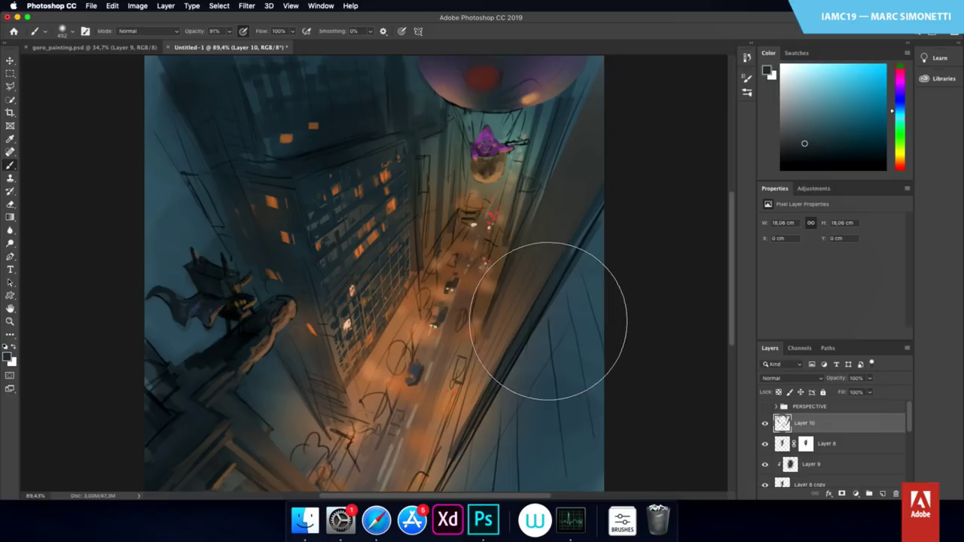
Select the narrow facade between the balloon basket and the shaded building, darken it with sampled dark blue, and deselect
{"action": "key", "text": "l"}
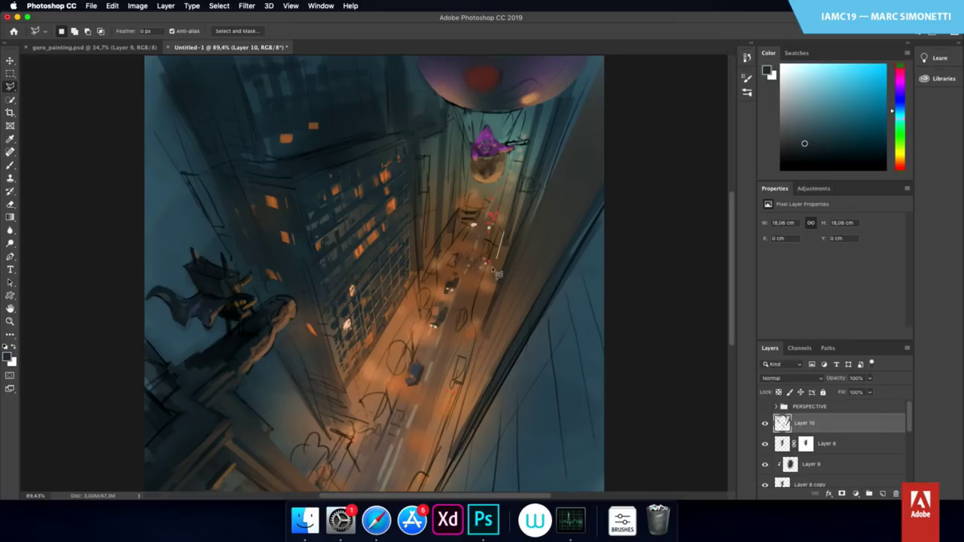
{"action": "left_click", "coordinate": [482, 305]}
{"action": "left_click", "coordinate": [596, 64]}
{"action": "left_click", "coordinate": [540, 115]}
{"action": "left_click", "coordinate": [482, 305]}
{"action": "key", "text": "b"}
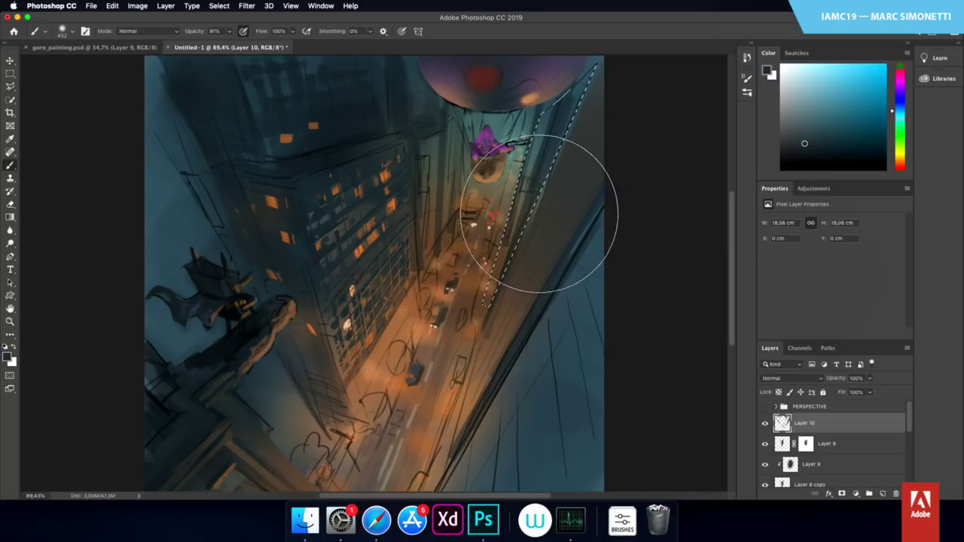
{"action": "left_click", "coordinate": [564, 265], "text": "alt"}
{"action": "mouse_move", "coordinate": [564, 238]}
{"action": "left_mouse_down"}
{"action": "mouse_move", "coordinate": [579, 97]}
{"action": "mouse_move", "coordinate": [524, 205]}
{"action": "mouse_move", "coordinate": [542, 203]}
{"action": "mouse_move", "coordinate": [527, 233]}
{"action": "mouse_move", "coordinate": [566, 175]}
{"action": "mouse_move", "coordinate": [584, 106]}
{"action": "mouse_move", "coordinate": [606, 119]}
{"action": "mouse_move", "coordinate": [525, 256]}
{"action": "mouse_move", "coordinate": [532, 221]}
{"action": "mouse_move", "coordinate": [530, 256]}
{"action": "left_mouse_up"}
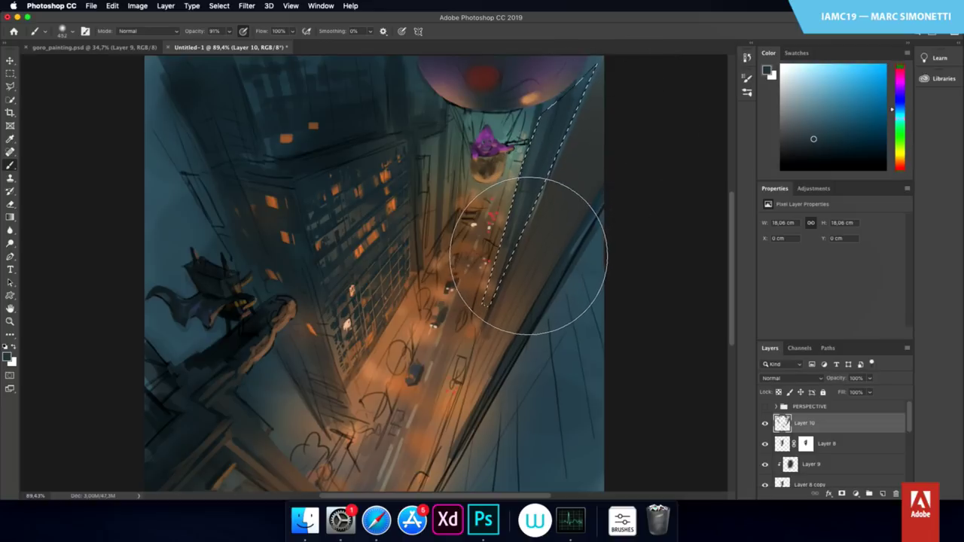
{"action": "key", "text": "super+d"}
{"action": "key", "text": "super+d"}
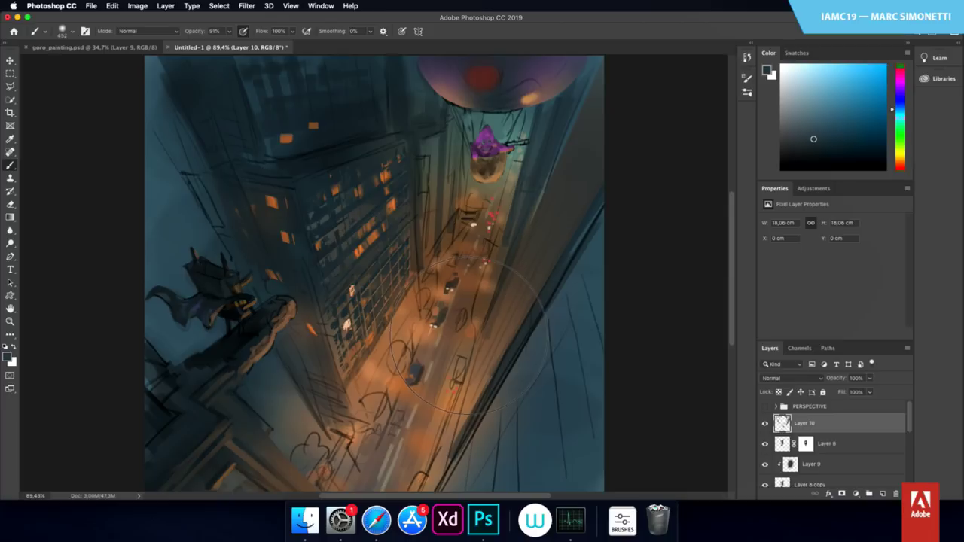
Flatten the soft brush tip into a tilted ellipse, reduce it to 183 px, and paint sampled orange light pools along the street
{"action": "left_click", "coordinate": [471, 329], "text": "alt"}
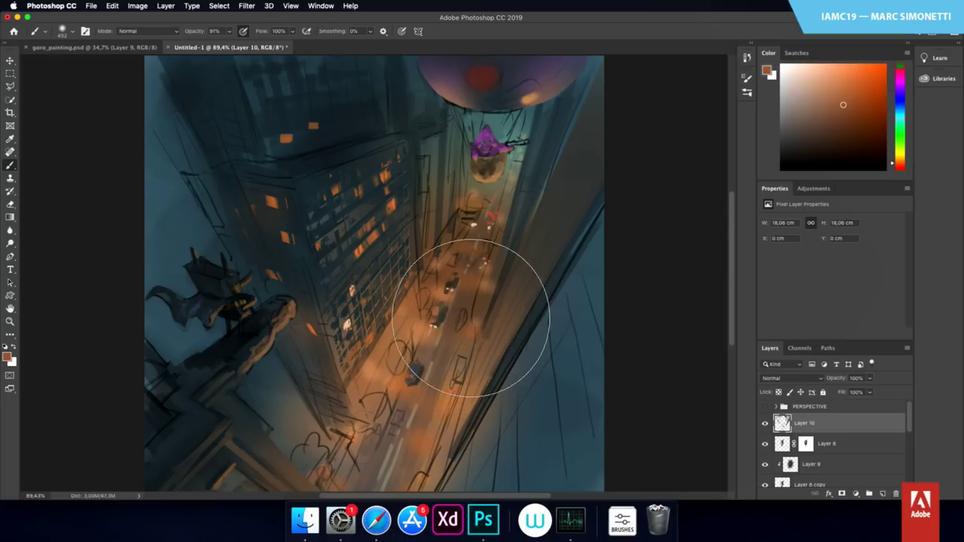
{"action": "right_click", "coordinate": [503, 262]}
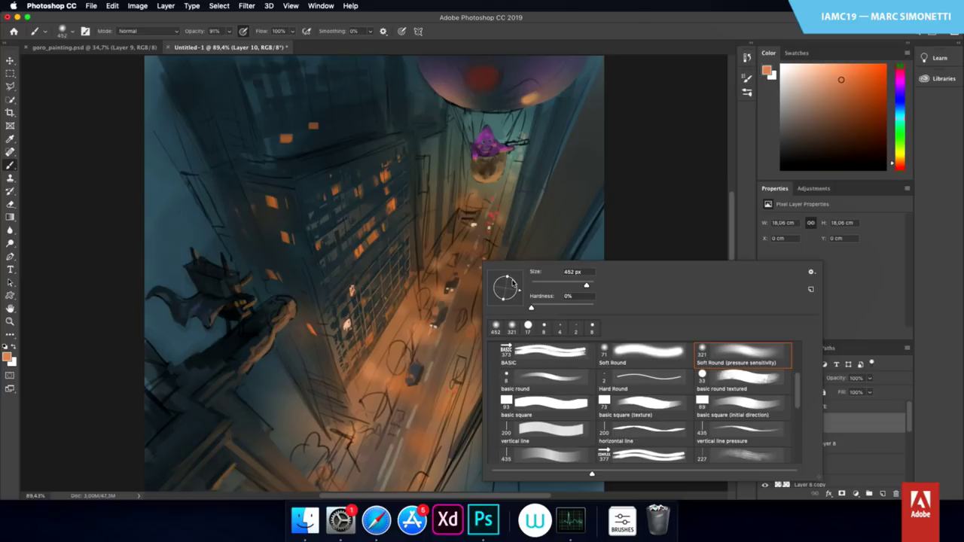
{"action": "left_click_drag", "start_coordinate": [513, 283], "coordinate": [506, 287]}
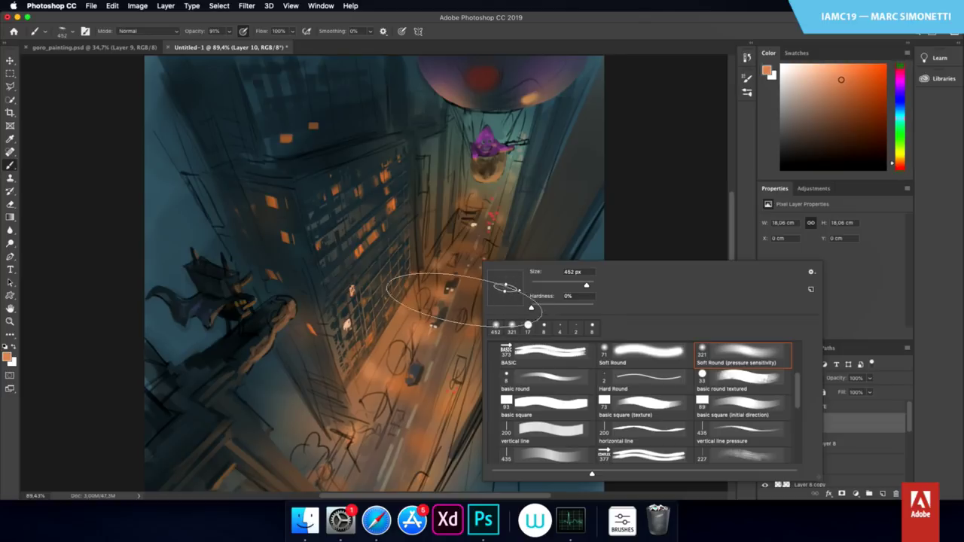
{"action": "right_click", "coordinate": [414, 302]}
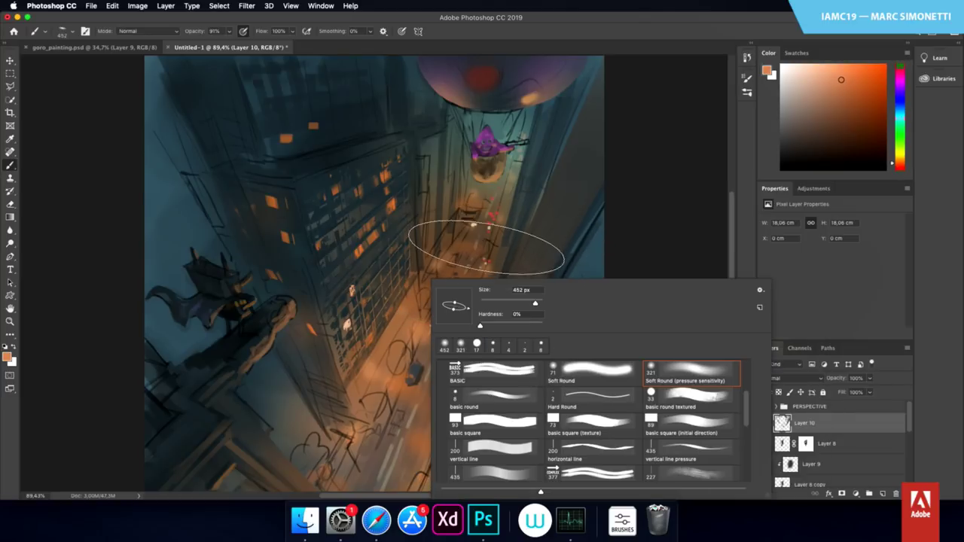
{"action": "mouse_move", "coordinate": [488, 242]}
{"action": "left_mouse_down"}
{"action": "mouse_move", "coordinate": [497, 253]}
{"action": "mouse_move", "coordinate": [448, 247]}
{"action": "left_mouse_up"}
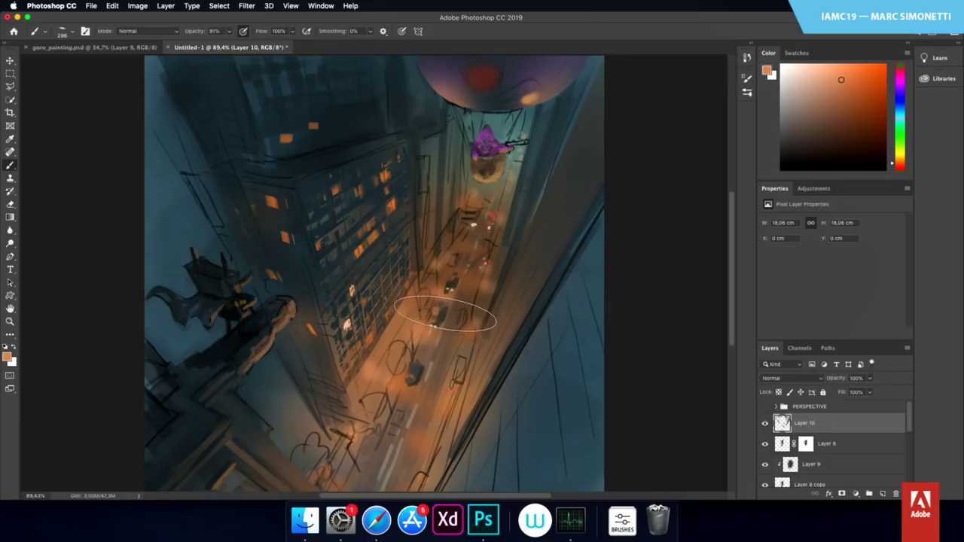
{"action": "left_click_drag", "start_coordinate": [461, 325], "coordinate": [446, 325]}
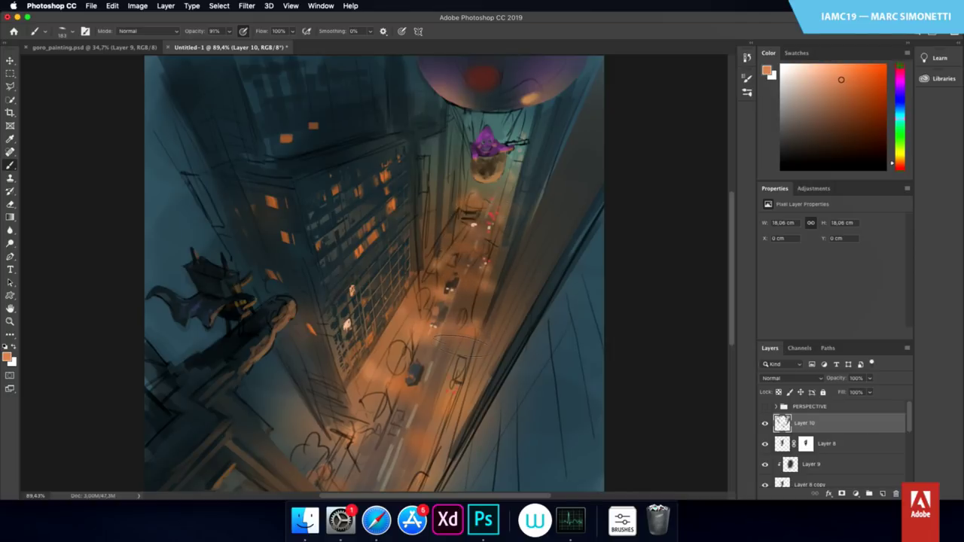
{"action": "scroll", "coordinate": [456, 330], "scroll_direction": "down", "scroll_amount": 5}
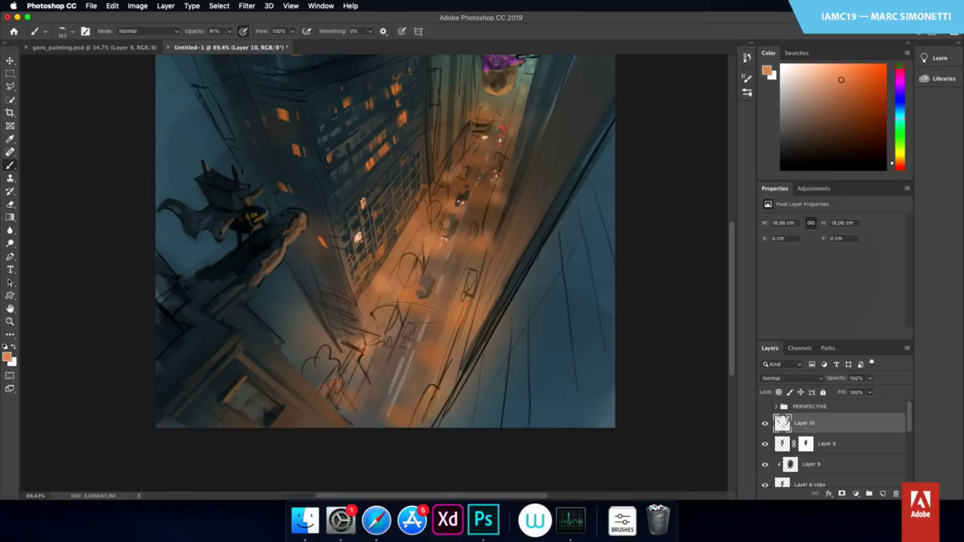
{"action": "mouse_move", "coordinate": [503, 313]}
{"action": "left_mouse_down"}
{"action": "mouse_move", "coordinate": [455, 316]}
{"action": "mouse_move", "coordinate": [508, 320]}
{"action": "left_mouse_up"}
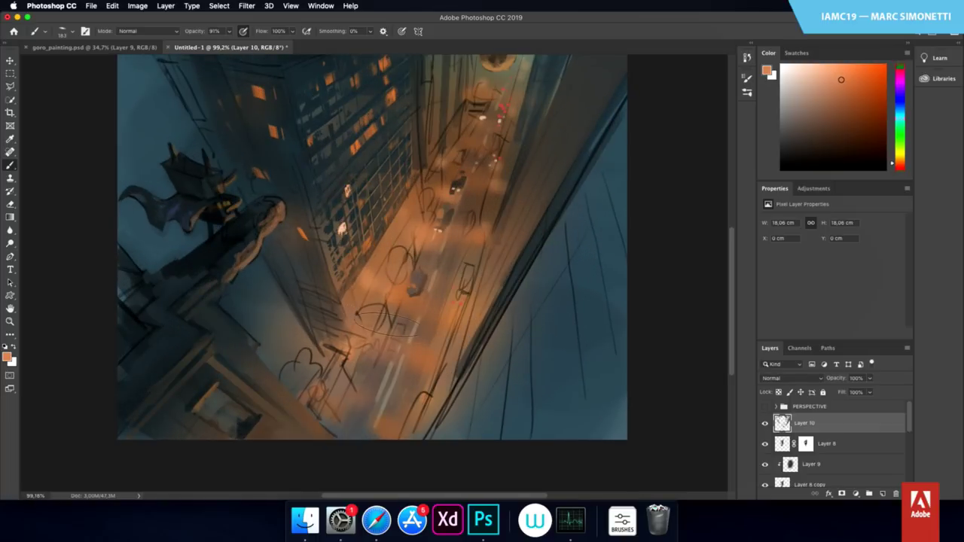
Switch to the basic round textured brush and paint the lower corner of the lit building in sampled dark brown
{"action": "right_click", "coordinate": [583, 282]}
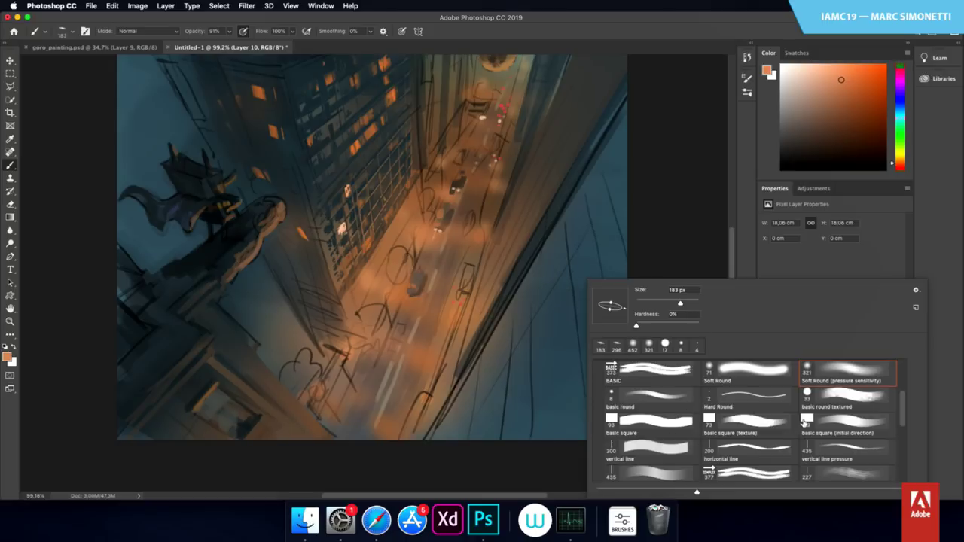
{"action": "left_click", "coordinate": [828, 397]}
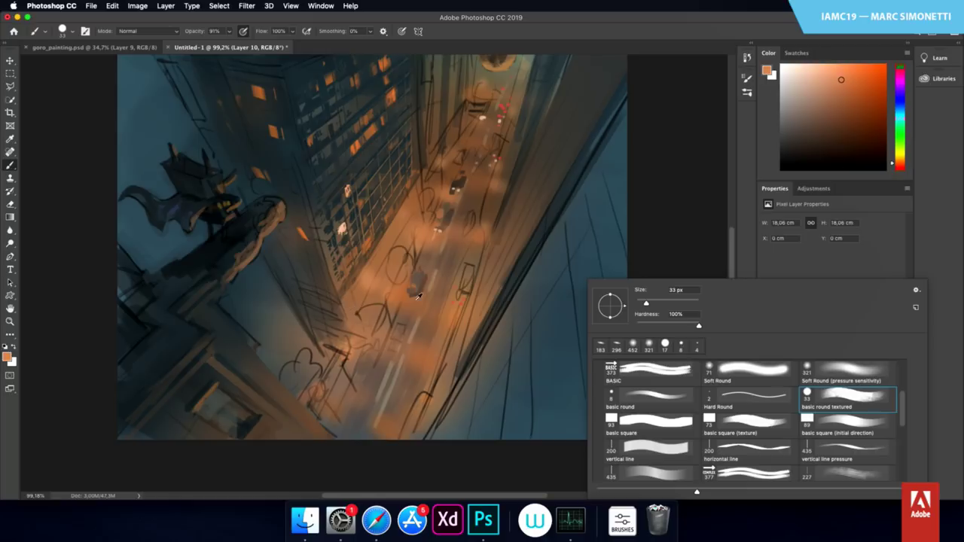
{"action": "left_click", "coordinate": [377, 240], "text": "alt"}
{"action": "left_click", "coordinate": [348, 304], "text": "alt"}
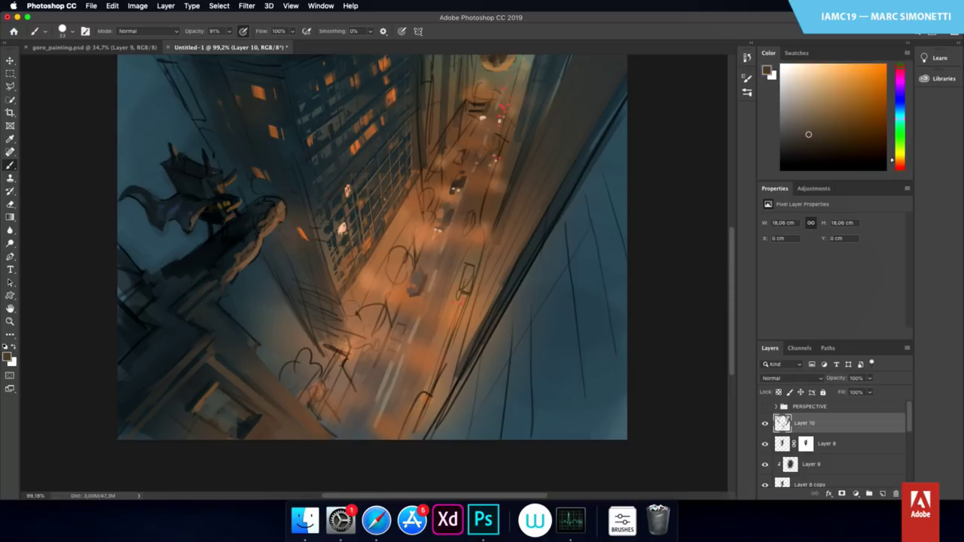
{"action": "mouse_move", "coordinate": [350, 315]}
{"action": "left_mouse_down"}
{"action": "mouse_move", "coordinate": [344, 324]}
{"action": "mouse_move", "coordinate": [347, 297]}
{"action": "mouse_move", "coordinate": [348, 350]}
{"action": "left_mouse_up"}
{"action": "left_click", "coordinate": [350, 309], "text": "alt"}
{"action": "left_click", "coordinate": [335, 323], "text": "alt"}
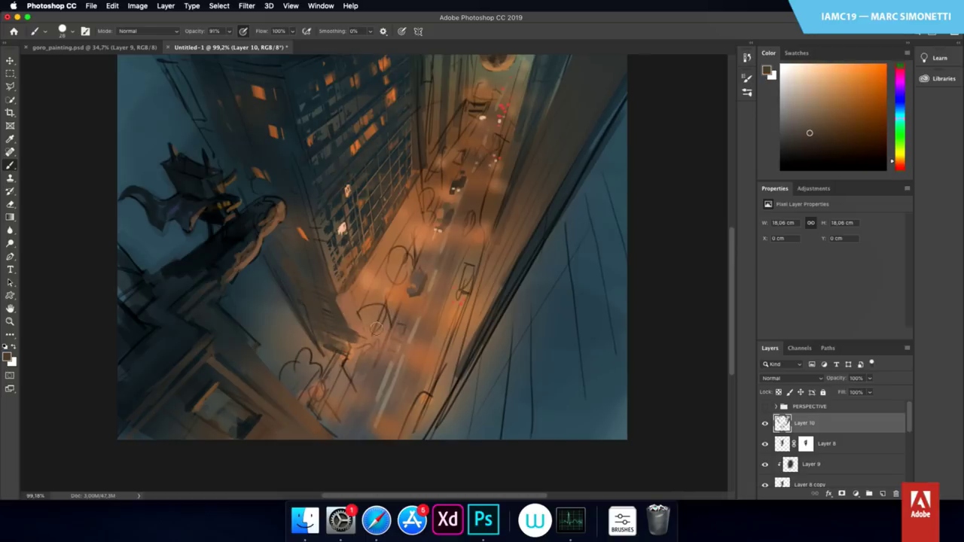
{"action": "mouse_move", "coordinate": [389, 275]}
{"action": "left_mouse_down"}
{"action": "mouse_move", "coordinate": [436, 236]}
{"action": "mouse_move", "coordinate": [451, 240]}
{"action": "left_mouse_up"}
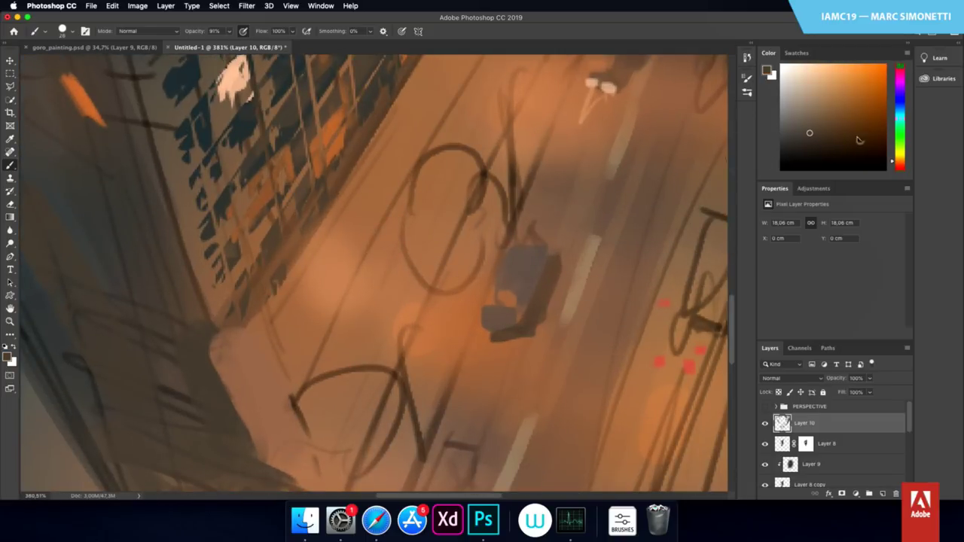
Paint a clumpy dark green tree over the sketched circles beside the parked car
{"action": "left_click", "coordinate": [901, 146]}
{"action": "mouse_move", "coordinate": [433, 203]}
{"action": "left_mouse_down"}
{"action": "mouse_move", "coordinate": [441, 158]}
{"action": "mouse_move", "coordinate": [435, 230]}
{"action": "mouse_move", "coordinate": [473, 230]}
{"action": "mouse_move", "coordinate": [478, 218]}
{"action": "mouse_move", "coordinate": [474, 248]}
{"action": "mouse_move", "coordinate": [419, 290]}
{"action": "left_mouse_up"}
{"action": "mouse_move", "coordinate": [410, 251]}
{"action": "left_mouse_down"}
{"action": "mouse_move", "coordinate": [394, 257]}
{"action": "mouse_move", "coordinate": [422, 273]}
{"action": "left_mouse_up"}
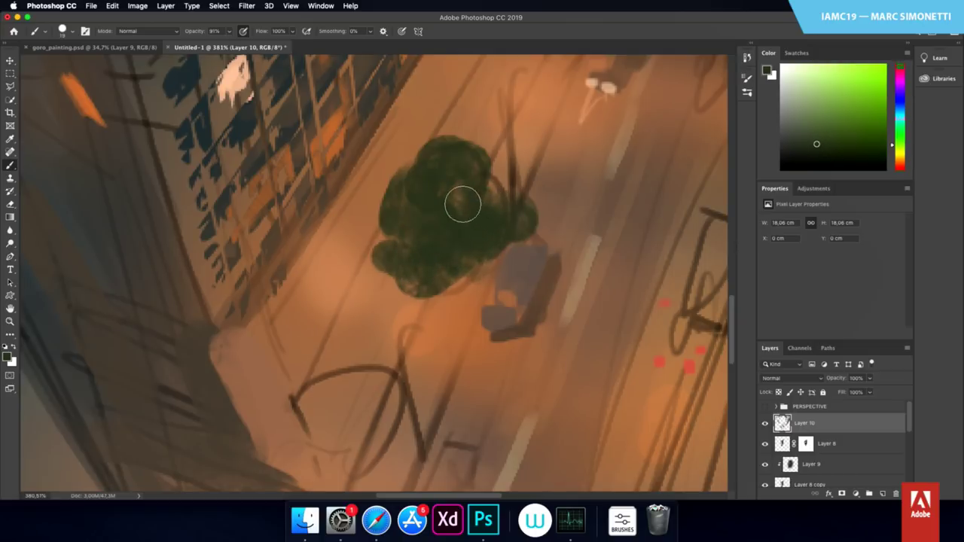
Paint two pale orange street lamp dots along the sidewalk, reducing the brush to 9 px for the farther one
{"action": "left_click", "coordinate": [897, 106]}
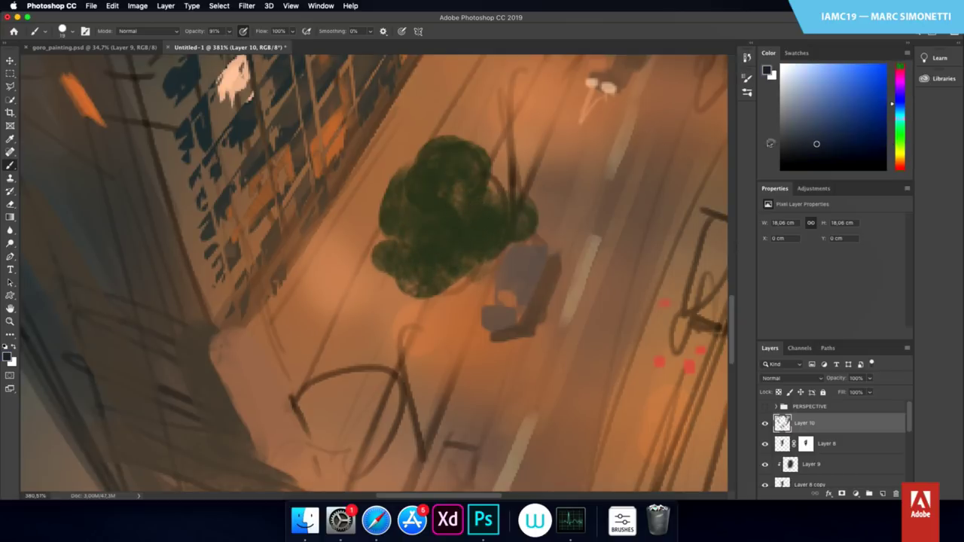
{"action": "left_click", "coordinate": [468, 324], "text": "alt"}
{"action": "left_click_drag", "start_coordinate": [440, 331], "coordinate": [425, 345]}
{"action": "left_click", "coordinate": [424, 345]}
{"action": "left_click_drag", "start_coordinate": [482, 294], "coordinate": [460, 376]}
{"action": "left_click_drag", "start_coordinate": [512, 169], "coordinate": [506, 174]}
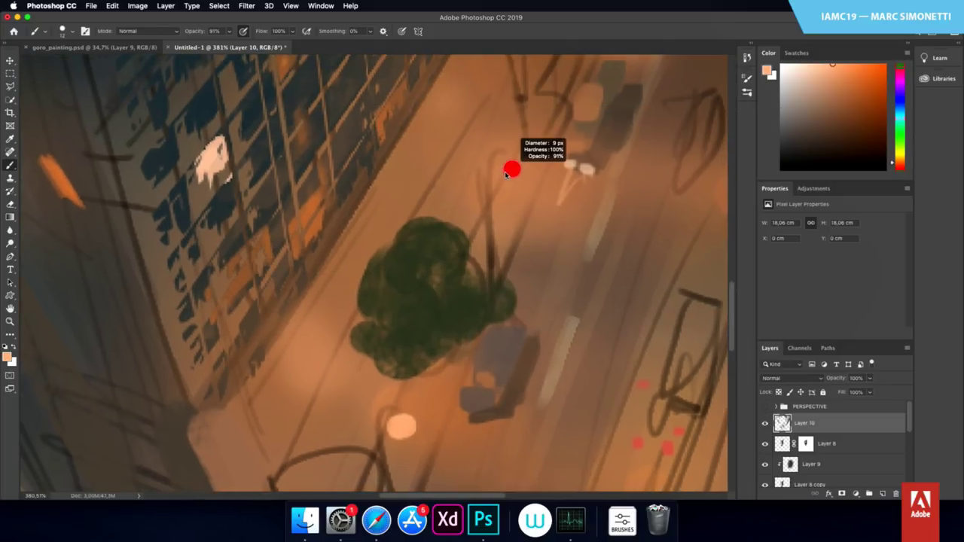
{"action": "left_click", "coordinate": [513, 167]}
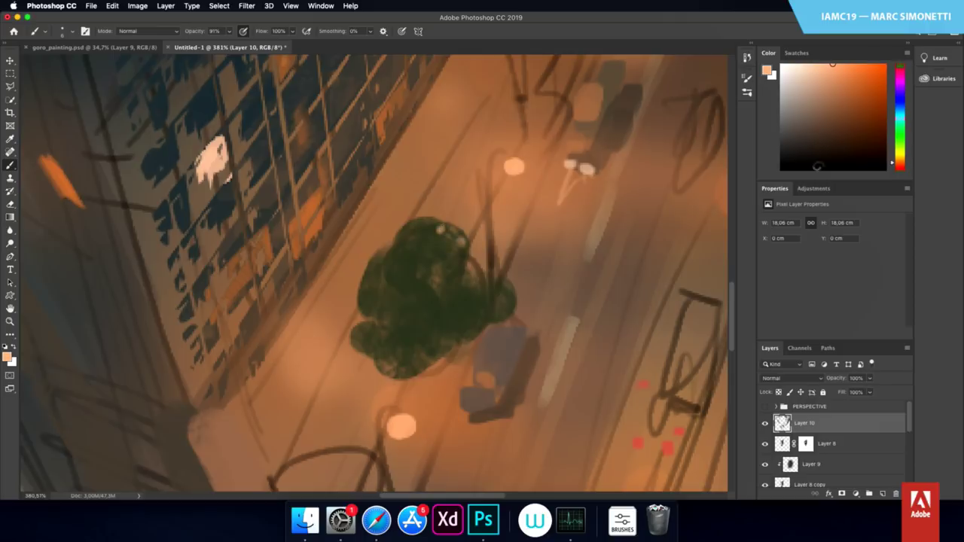
Add bright green and yellow-green highlights to the tree's upper clumps facing the farther street lamp
{"action": "left_click", "coordinate": [901, 134]}
{"action": "left_click_drag", "start_coordinate": [442, 232], "coordinate": [460, 243]}
{"action": "left_click", "coordinate": [454, 262], "text": "alt"}
{"action": "left_click", "coordinate": [457, 238], "text": "alt"}
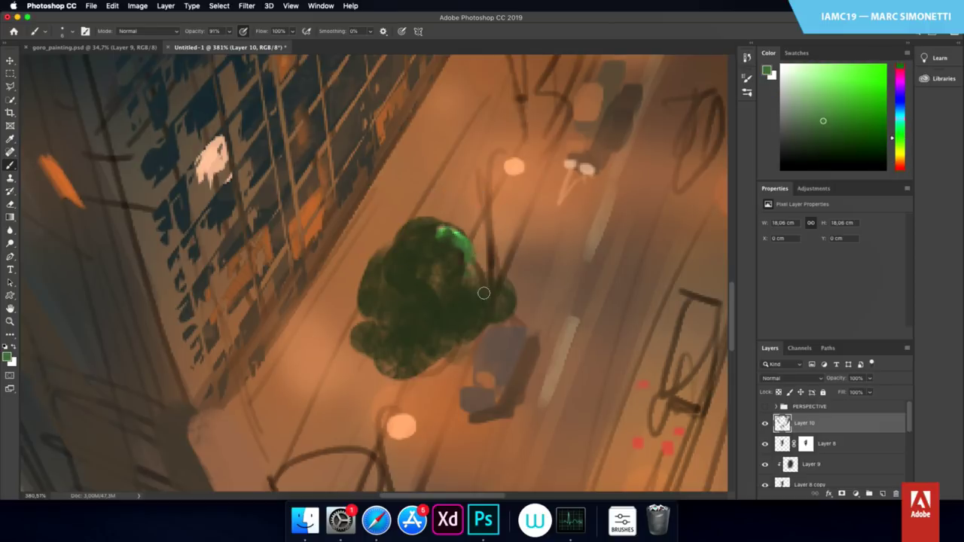
{"action": "left_click", "coordinate": [476, 195], "text": "alt"}
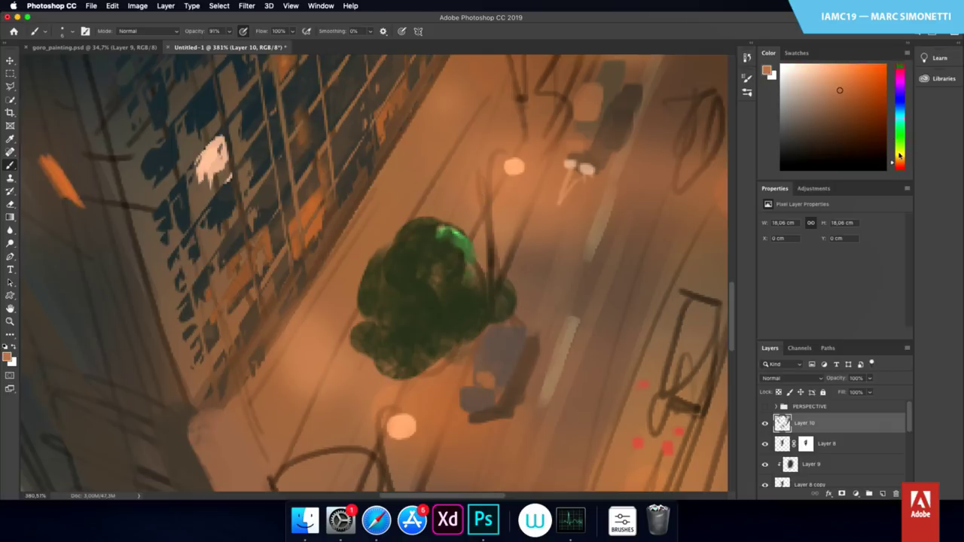
{"action": "left_click", "coordinate": [899, 148]}
{"action": "mouse_move", "coordinate": [444, 229]}
{"action": "left_mouse_down"}
{"action": "mouse_move", "coordinate": [466, 244]}
{"action": "mouse_move", "coordinate": [489, 297]}
{"action": "mouse_move", "coordinate": [462, 300]}
{"action": "mouse_move", "coordinate": [487, 297]}
{"action": "left_mouse_up"}
Model the remaining foliage clumps with sampled dark and mid greens so the tree looks rounded
{"action": "left_click", "coordinate": [461, 306], "text": "alt"}
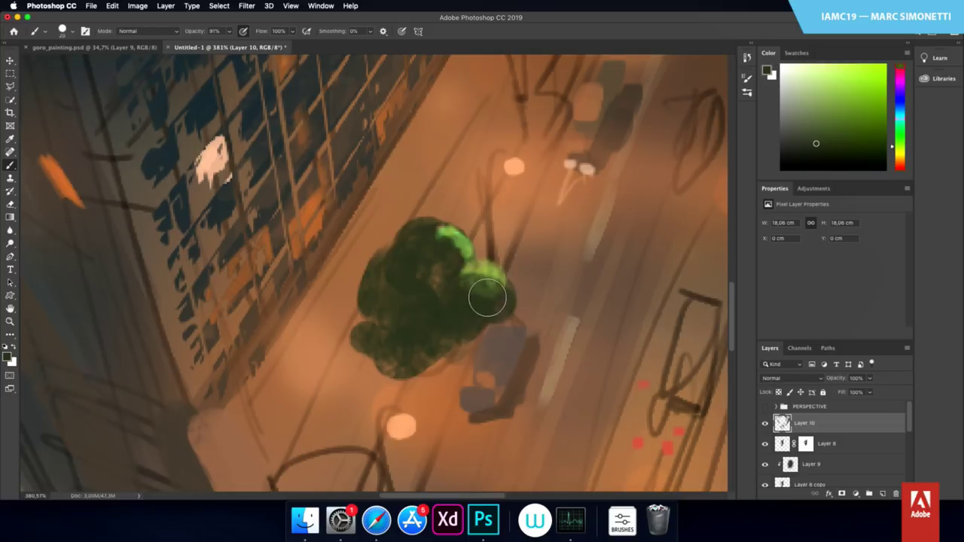
{"action": "left_click", "coordinate": [427, 237], "text": "alt"}
{"action": "mouse_move", "coordinate": [429, 236]}
{"action": "left_mouse_down"}
{"action": "mouse_move", "coordinate": [415, 278]}
{"action": "mouse_move", "coordinate": [383, 269]}
{"action": "mouse_move", "coordinate": [394, 290]}
{"action": "mouse_move", "coordinate": [391, 350]}
{"action": "mouse_move", "coordinate": [445, 332]}
{"action": "left_mouse_up"}
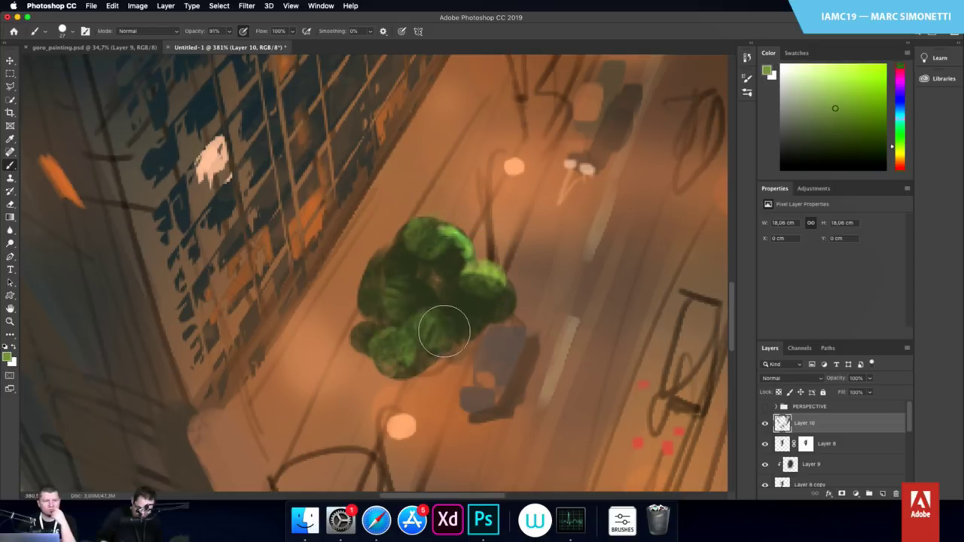
{"action": "left_click_drag", "start_coordinate": [488, 303], "coordinate": [394, 375]}
{"action": "right_click", "coordinate": [402, 336]}
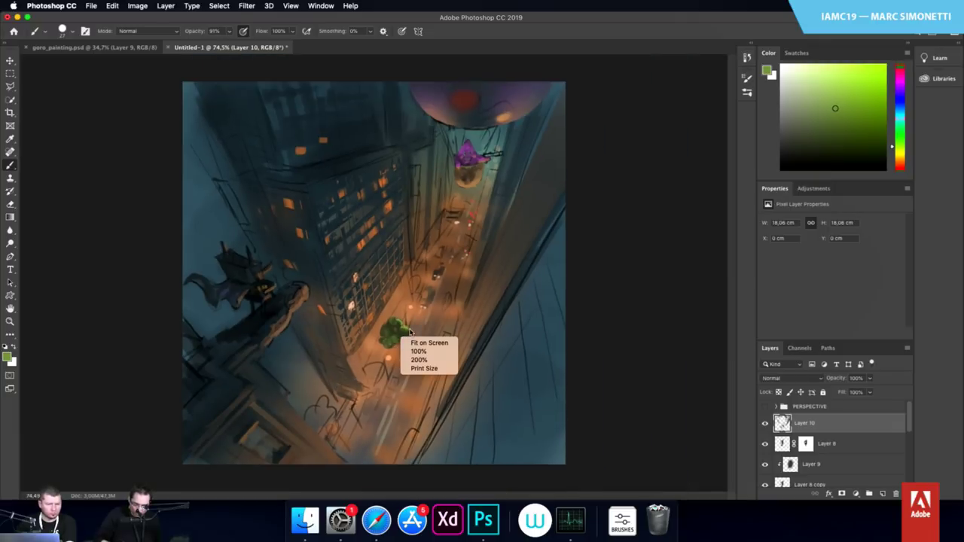
{"action": "key", "text": "Escape"}
{"action": "scroll", "coordinate": [388, 308], "scroll_direction": "up", "scroll_amount": 3}
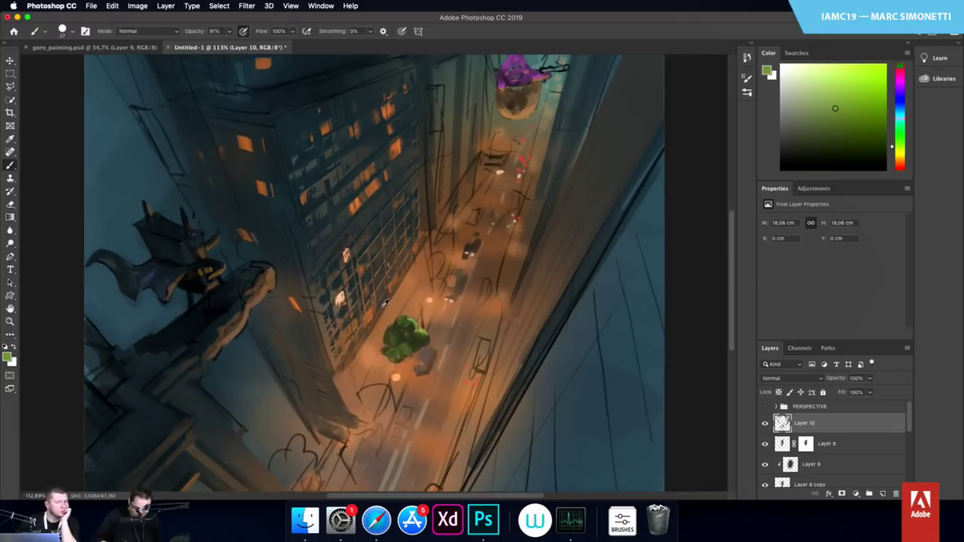
Extend the base of the lit building along the sidewalk in sampled dark brown
{"action": "left_click", "coordinate": [366, 365], "text": "alt"}
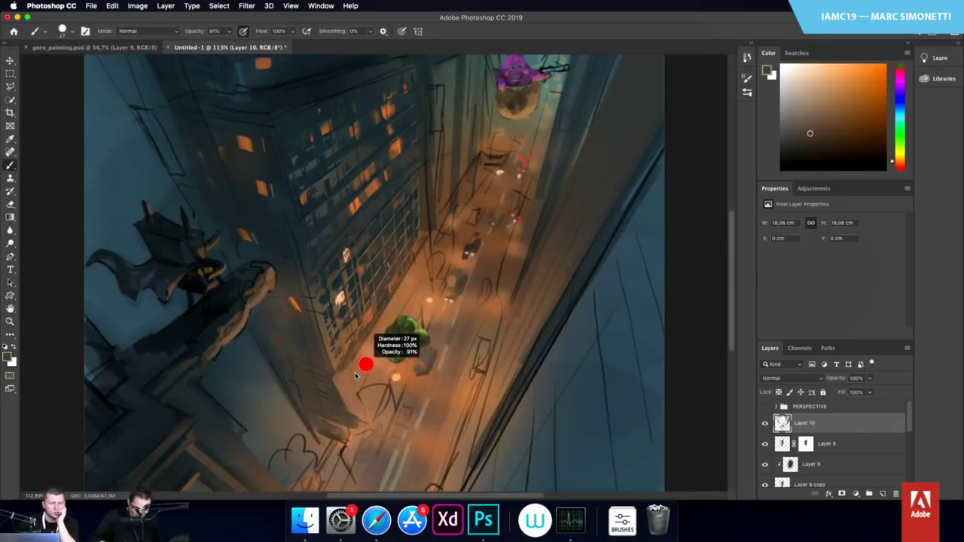
{"action": "left_click", "coordinate": [344, 381], "text": "alt"}
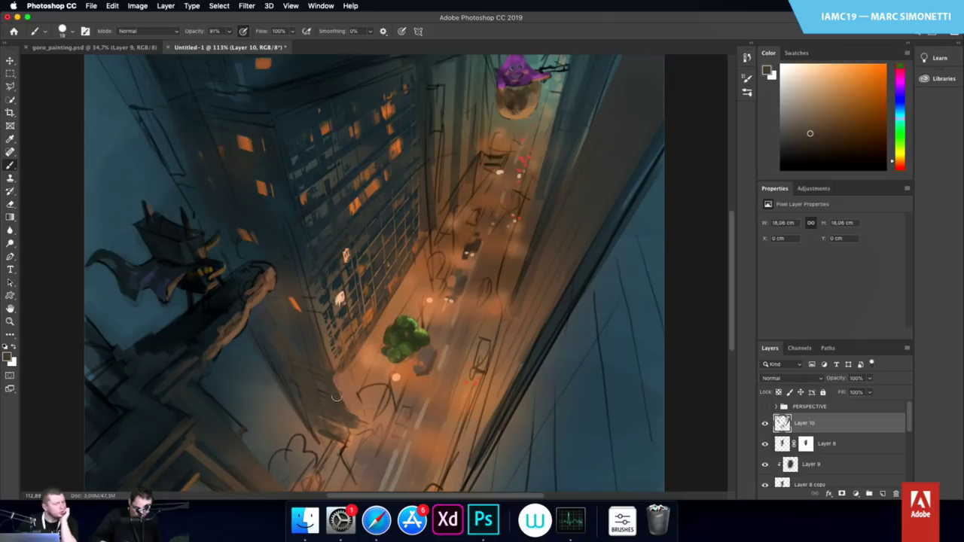
{"action": "left_click_drag", "start_coordinate": [353, 371], "coordinate": [394, 304]}
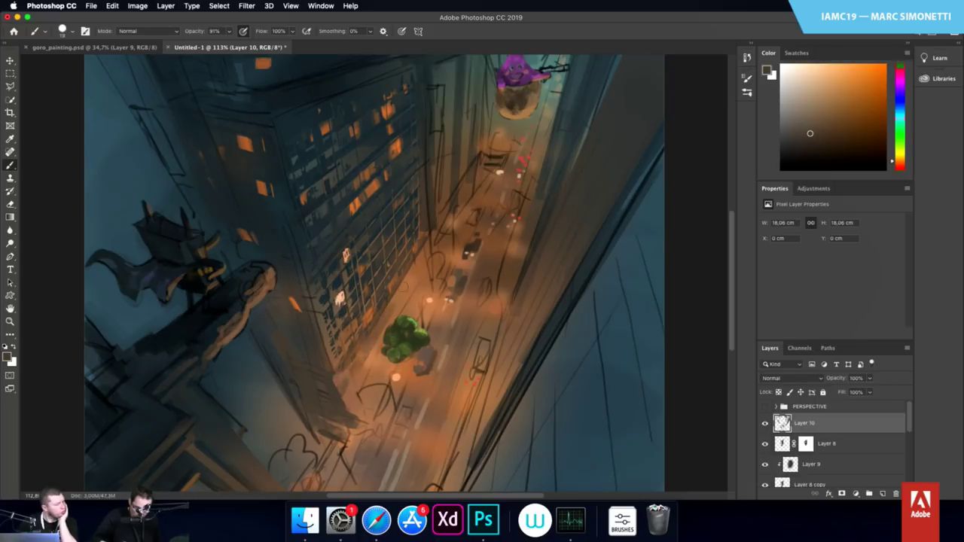
Repaint the sidewalk beside the lit building's far corner with sampled orange-brown street tones
{"action": "left_click", "coordinate": [414, 277], "text": "alt"}
{"action": "left_click", "coordinate": [416, 272], "text": "ctrl+alt"}
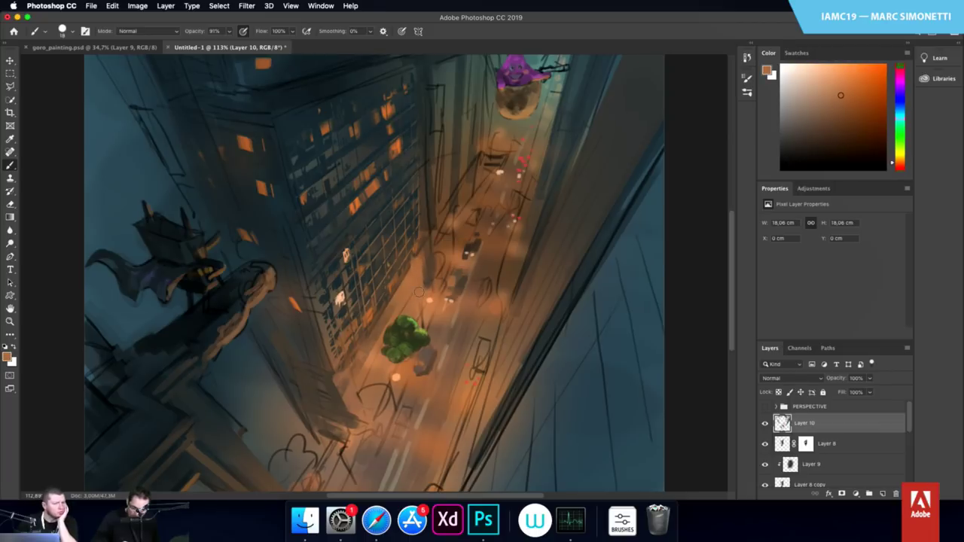
{"action": "left_click", "coordinate": [430, 300], "text": "alt"}
{"action": "left_click", "coordinate": [441, 249], "text": "alt"}
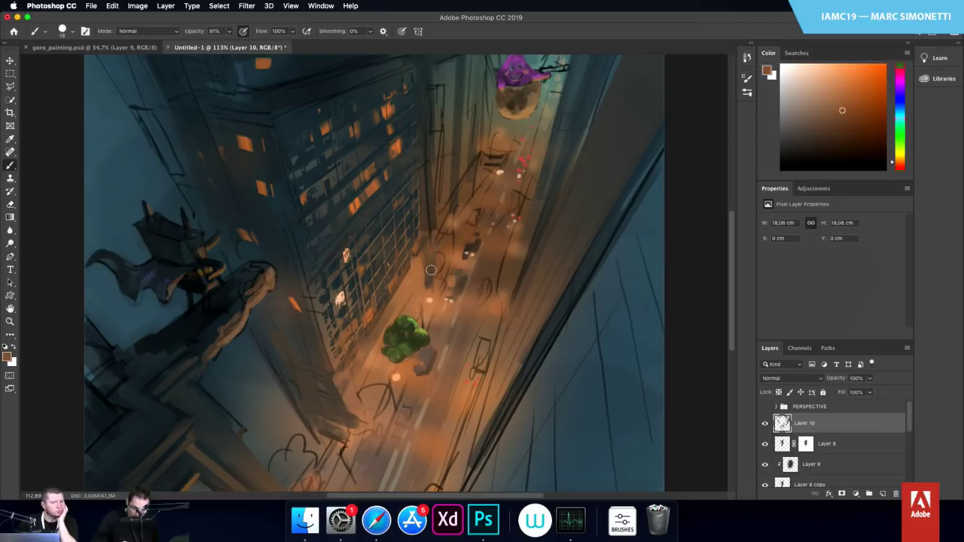
{"action": "left_click", "coordinate": [423, 277], "text": "alt"}
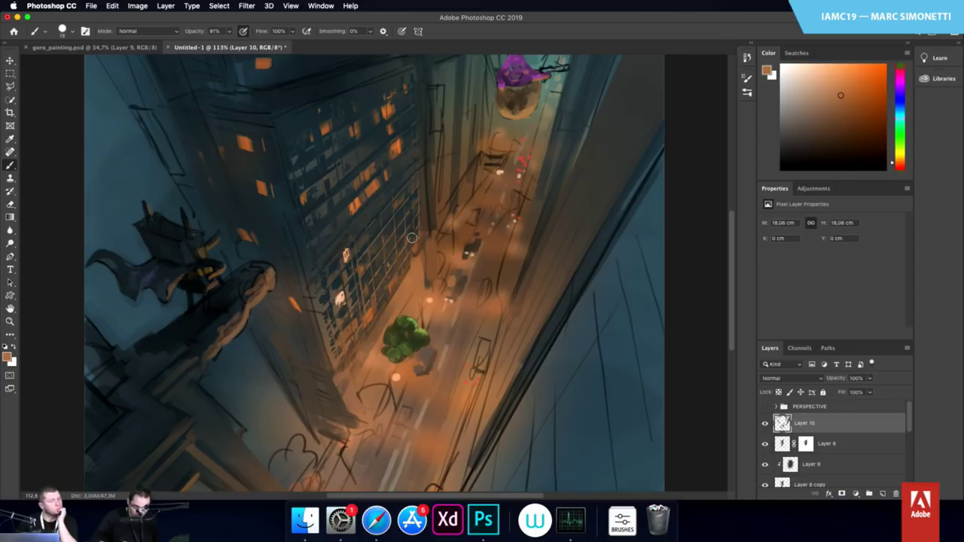
Paint a dark grey band along the foot of the lit building with color sampled from its facade
{"action": "left_click", "coordinate": [371, 213], "text": "alt"}
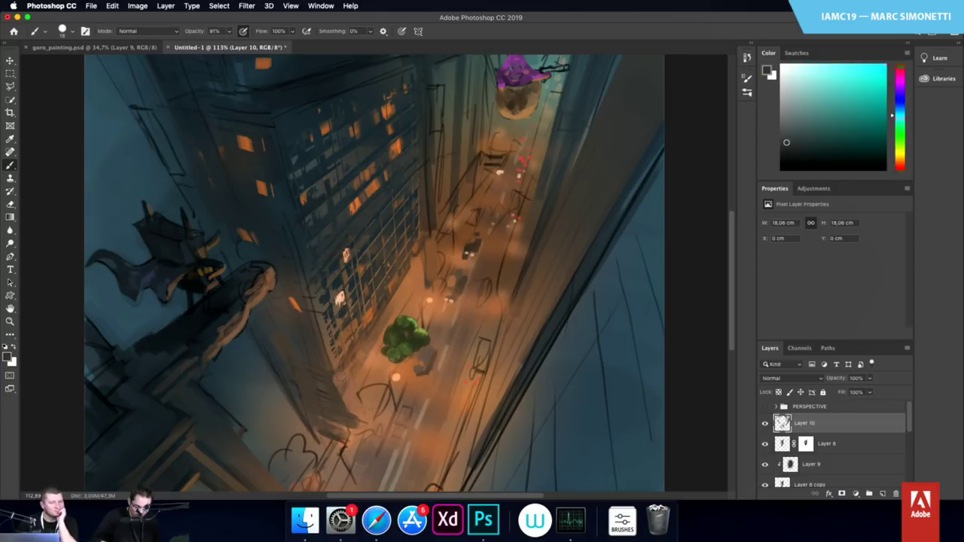
{"action": "mouse_move", "coordinate": [335, 383]}
{"action": "left_mouse_down"}
{"action": "mouse_move", "coordinate": [422, 252]}
{"action": "mouse_move", "coordinate": [333, 389]}
{"action": "left_mouse_up"}
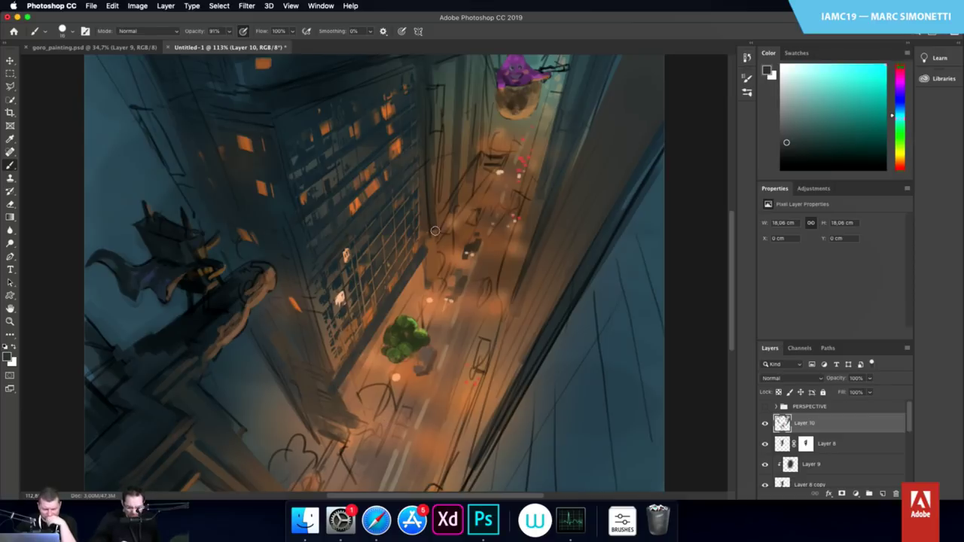
Paint lit orange windows down the narrow facade beyond the main building and sample a dark tone from that facade
{"action": "scroll", "coordinate": [461, 197], "scroll_direction": "up", "scroll_amount": 5}
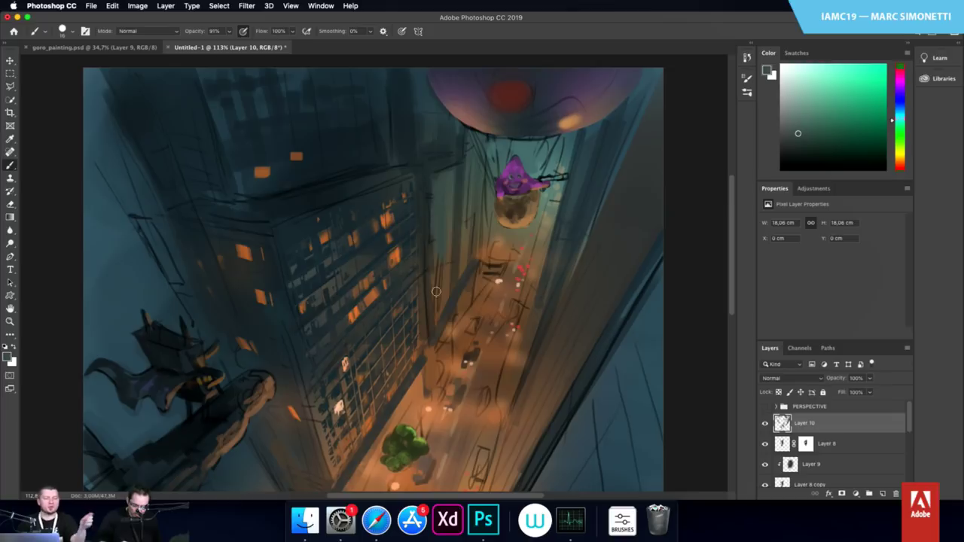
{"action": "left_click", "coordinate": [397, 254], "text": "alt"}
{"action": "left_click_drag", "start_coordinate": [440, 187], "coordinate": [436, 194]}
{"action": "left_click_drag", "start_coordinate": [438, 192], "coordinate": [442, 192]}
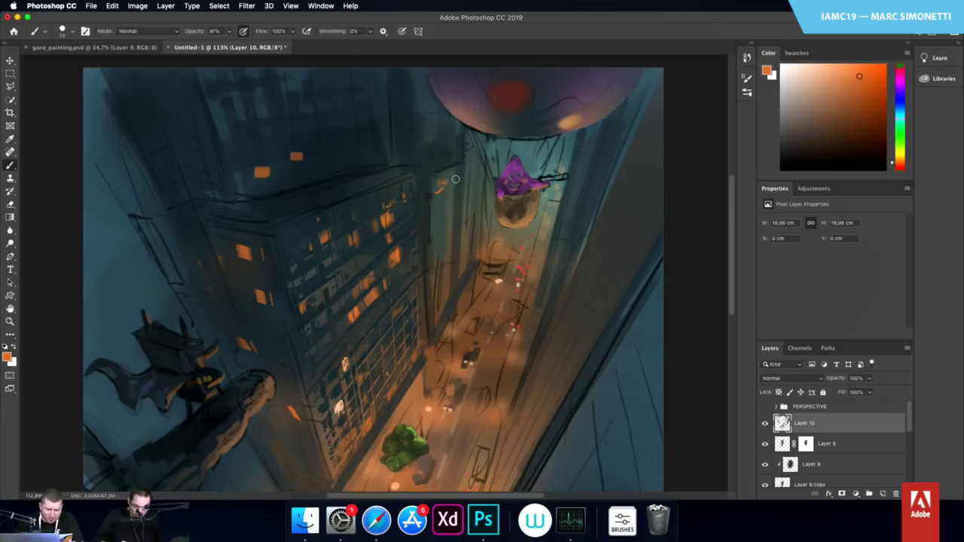
{"action": "left_click_drag", "start_coordinate": [433, 243], "coordinate": [431, 270]}
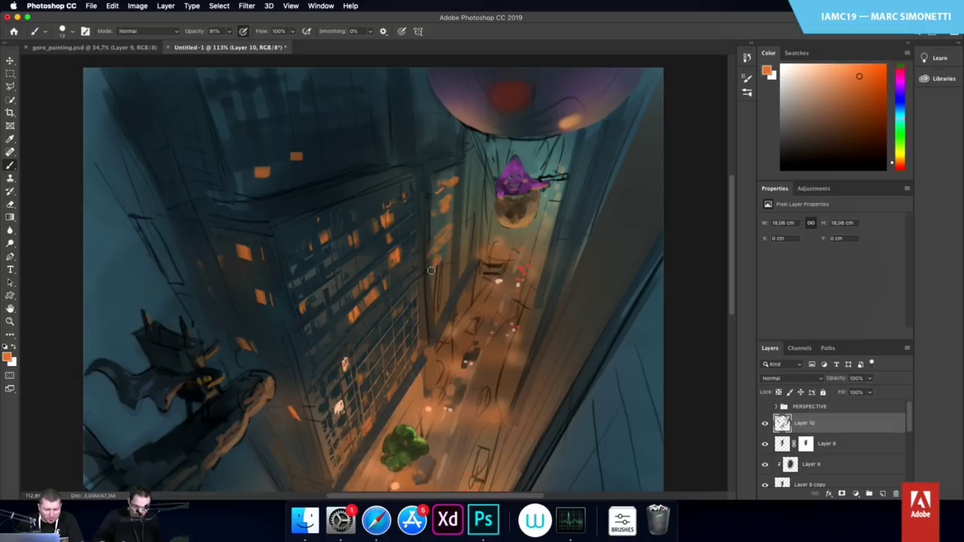
{"action": "left_click", "coordinate": [448, 246], "text": "alt"}
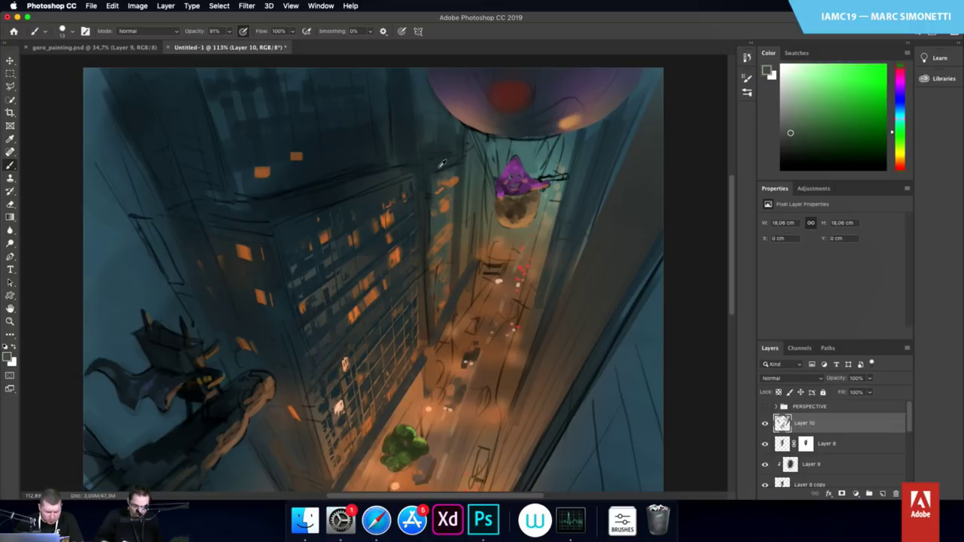
Touch up the lit building with sampled dark blue and orange, and spread orange glow over its base with a larger brush
{"action": "left_click", "coordinate": [381, 177], "text": "alt"}
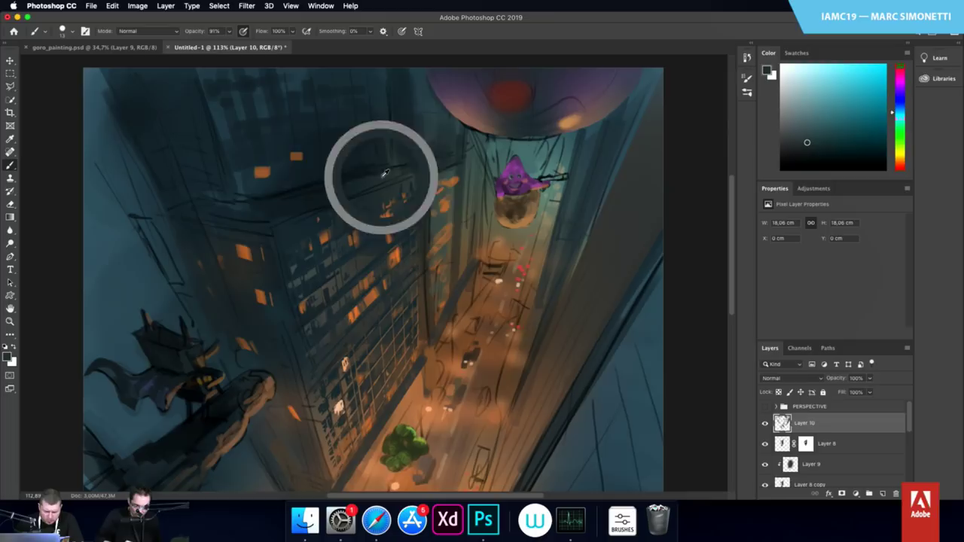
{"action": "left_click", "coordinate": [384, 215], "text": "alt"}
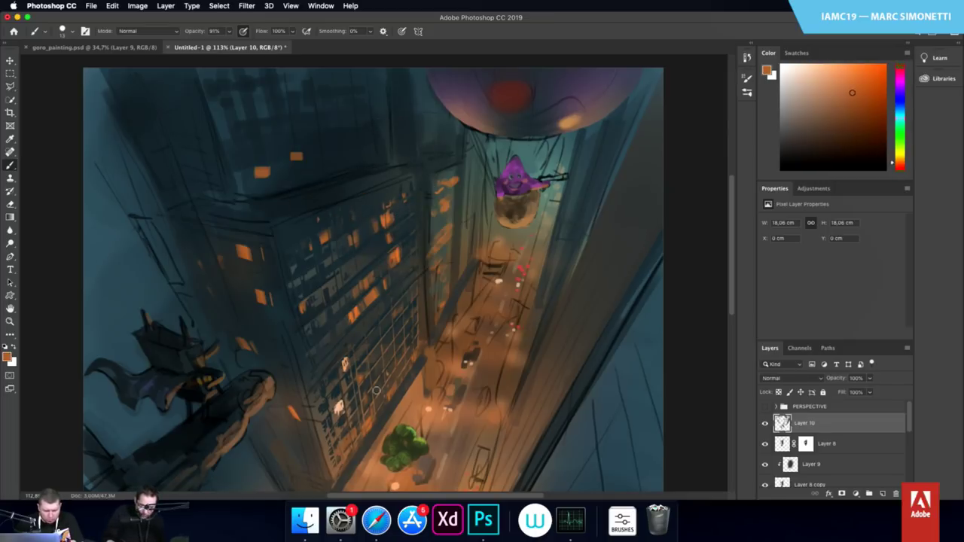
{"action": "scroll", "coordinate": [369, 278], "scroll_direction": "down", "scroll_amount": 3}
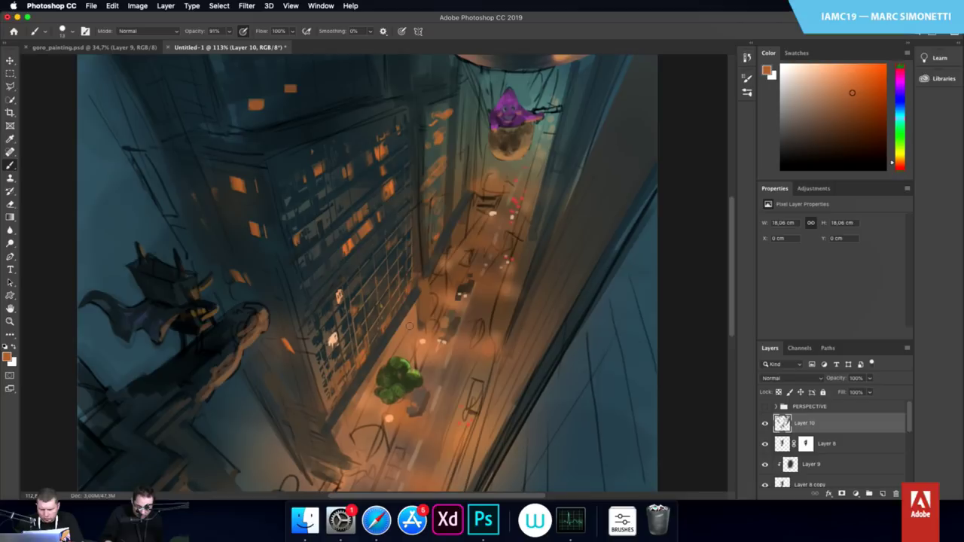
{"action": "mouse_move", "coordinate": [396, 325]}
{"action": "left_mouse_down"}
{"action": "mouse_move", "coordinate": [410, 329]}
{"action": "mouse_move", "coordinate": [344, 407]}
{"action": "mouse_move", "coordinate": [457, 219]}
{"action": "mouse_move", "coordinate": [440, 262]}
{"action": "mouse_move", "coordinate": [454, 228]}
{"action": "mouse_move", "coordinate": [476, 301]}
{"action": "left_mouse_up"}
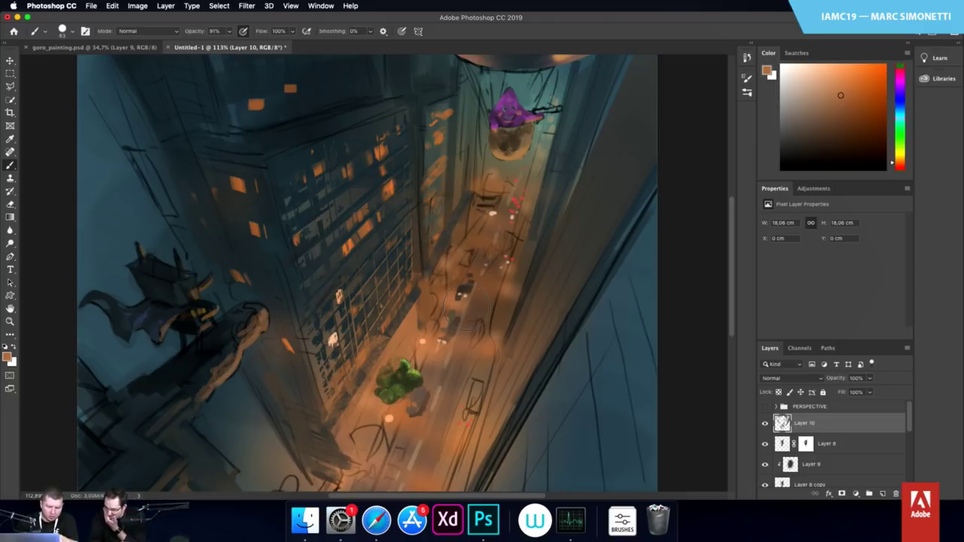
Darken the narrow facade beside the balloon basket with sampled dark teal, toning down its upper windows
{"action": "left_click", "coordinate": [449, 96], "text": "alt"}
{"action": "left_click_drag", "start_coordinate": [449, 106], "coordinate": [431, 129]}
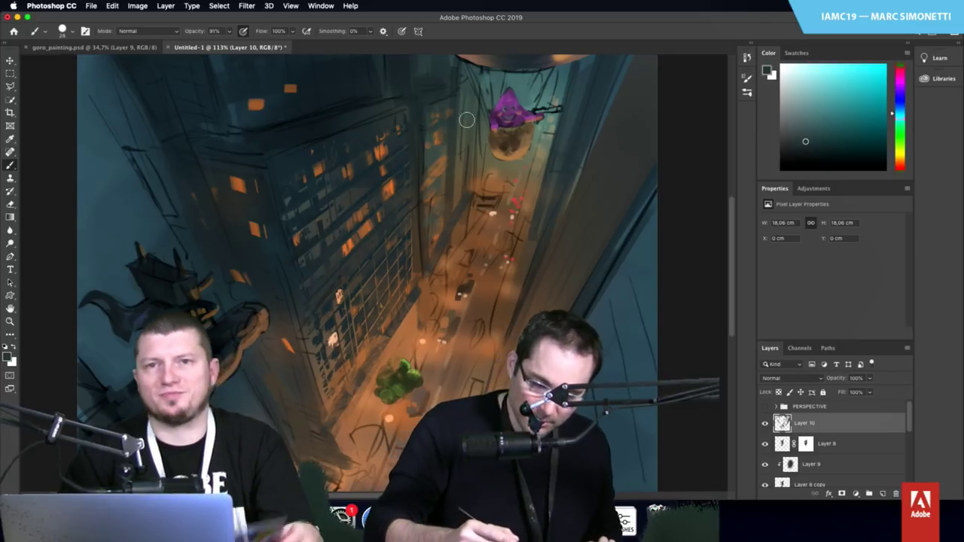
{"action": "left_click_drag", "start_coordinate": [467, 120], "coordinate": [462, 180]}
Paint a row of dark green trees along the lit building's sidewalk with green sampled from the first tree
{"action": "mouse_move", "coordinate": [517, 324]}
{"action": "left_mouse_down"}
{"action": "mouse_move", "coordinate": [482, 366]}
{"action": "mouse_move", "coordinate": [411, 354]}
{"action": "left_mouse_up"}
{"action": "right_click", "coordinate": [306, 294]}
{"action": "left_click", "coordinate": [331, 281]}
{"action": "left_click_drag", "start_coordinate": [318, 271], "coordinate": [342, 255]}
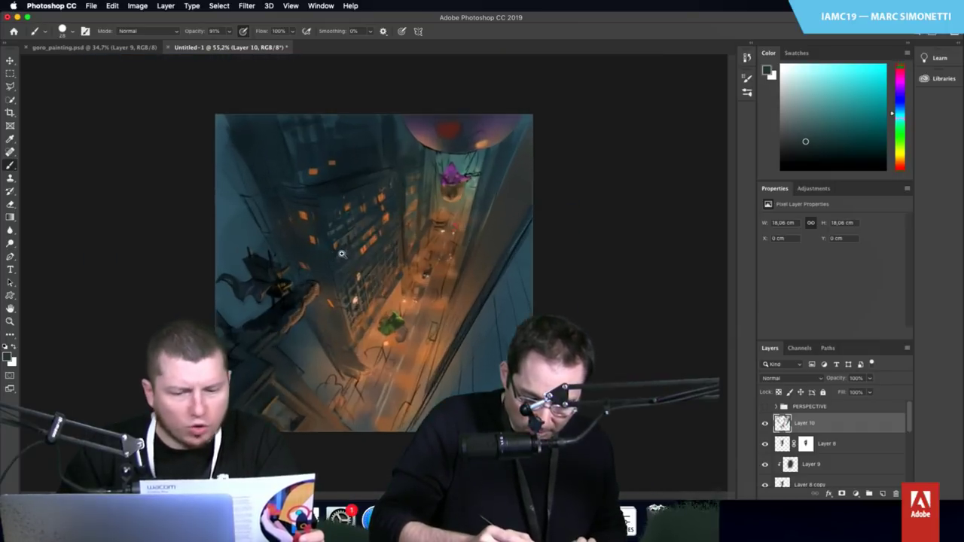
{"action": "scroll", "coordinate": [342, 253], "scroll_direction": "up", "scroll_amount": 1}
{"action": "left_click", "coordinate": [392, 334], "text": "alt"}
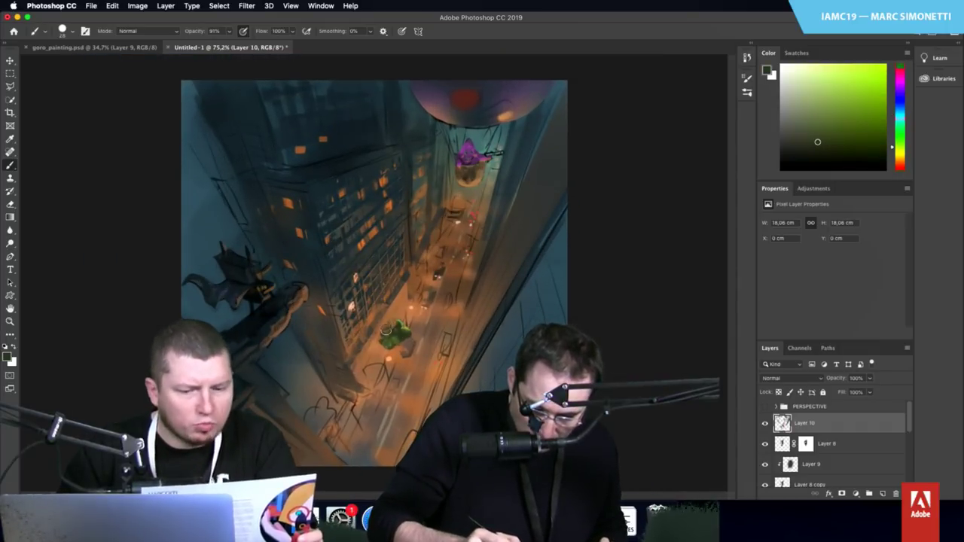
{"action": "left_click", "coordinate": [393, 335], "text": "alt"}
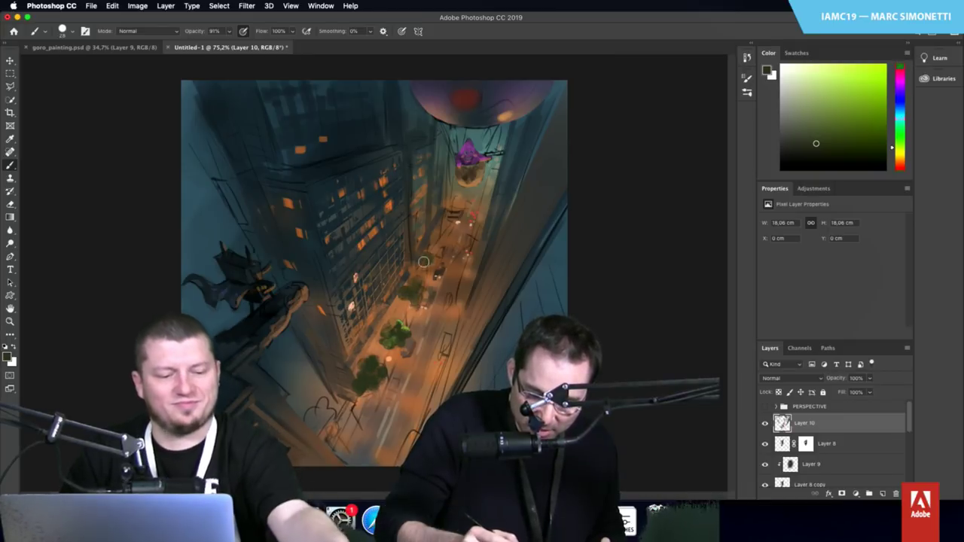
{"action": "mouse_move", "coordinate": [430, 257]}
{"action": "left_mouse_down"}
{"action": "mouse_move", "coordinate": [446, 232]}
{"action": "mouse_move", "coordinate": [467, 247]}
{"action": "left_mouse_up"}
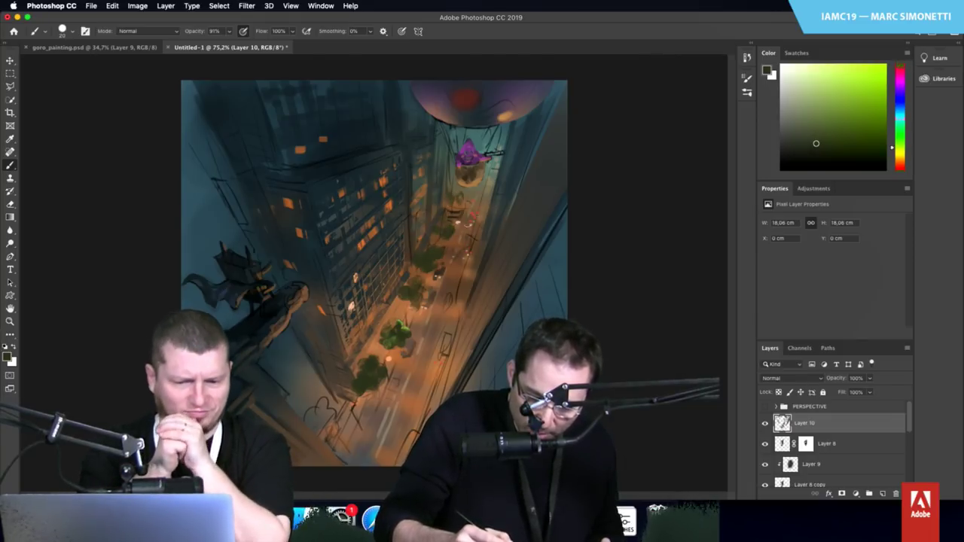
Paint dark green trees along the opposite side of the street and one at the near street corner
{"action": "mouse_move", "coordinate": [466, 257]}
{"action": "left_mouse_down"}
{"action": "mouse_move", "coordinate": [470, 274]}
{"action": "mouse_move", "coordinate": [452, 308]}
{"action": "left_mouse_up"}
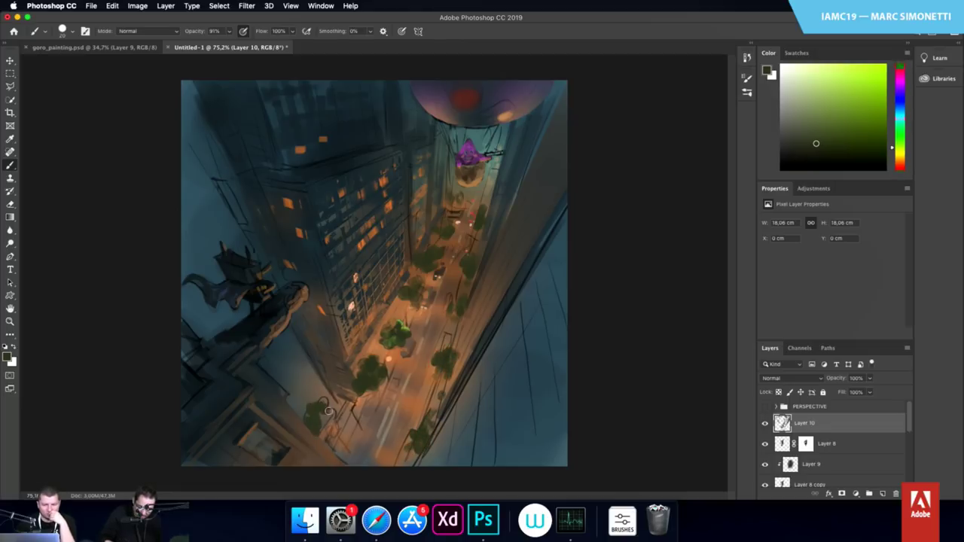
{"action": "left_click_drag", "start_coordinate": [328, 411], "coordinate": [327, 429]}
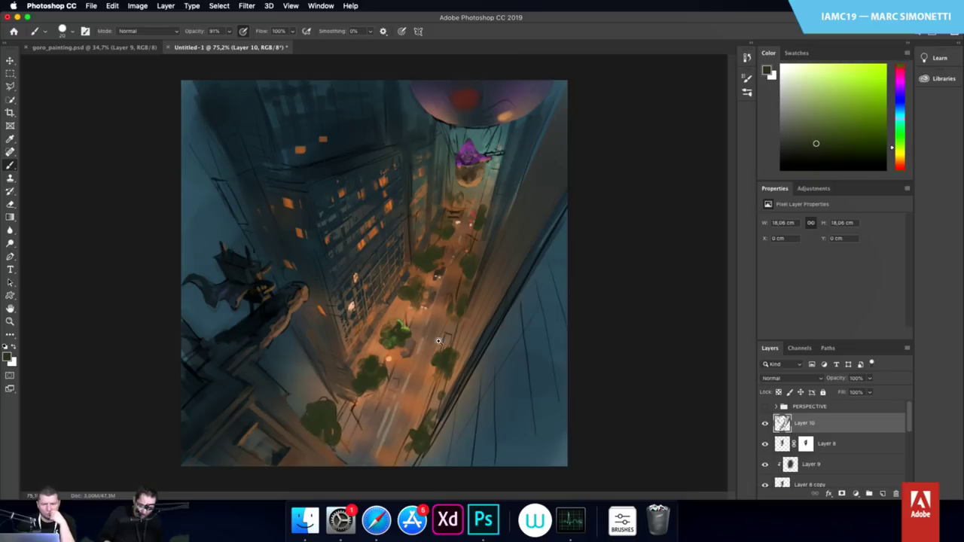
Extend the dark building edge in the painting's upper-left corner with sampled dark blue, using a brush of about 64 px
{"action": "left_click_drag", "start_coordinate": [439, 341], "coordinate": [423, 313]}
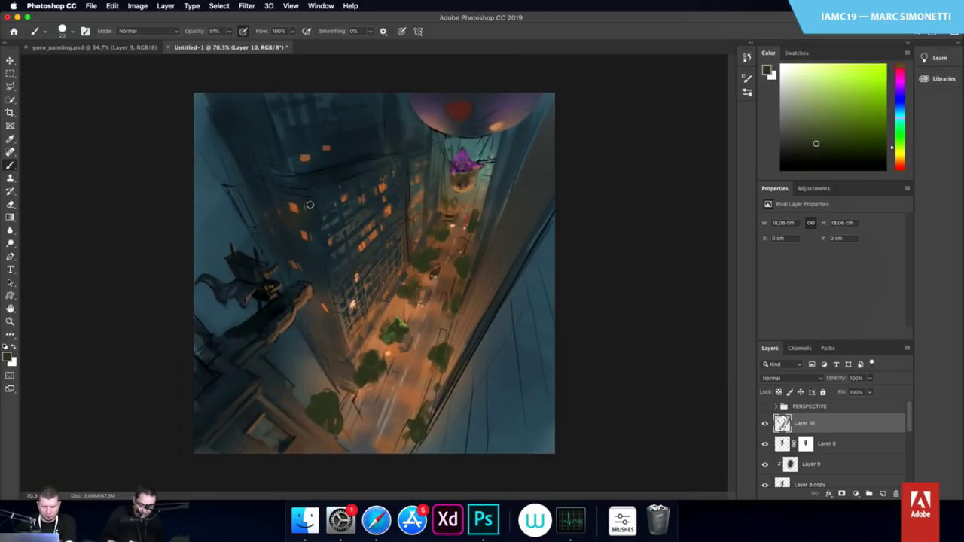
{"action": "left_click", "coordinate": [305, 178], "text": "alt"}
{"action": "left_click_drag", "start_coordinate": [215, 125], "coordinate": [231, 125]}
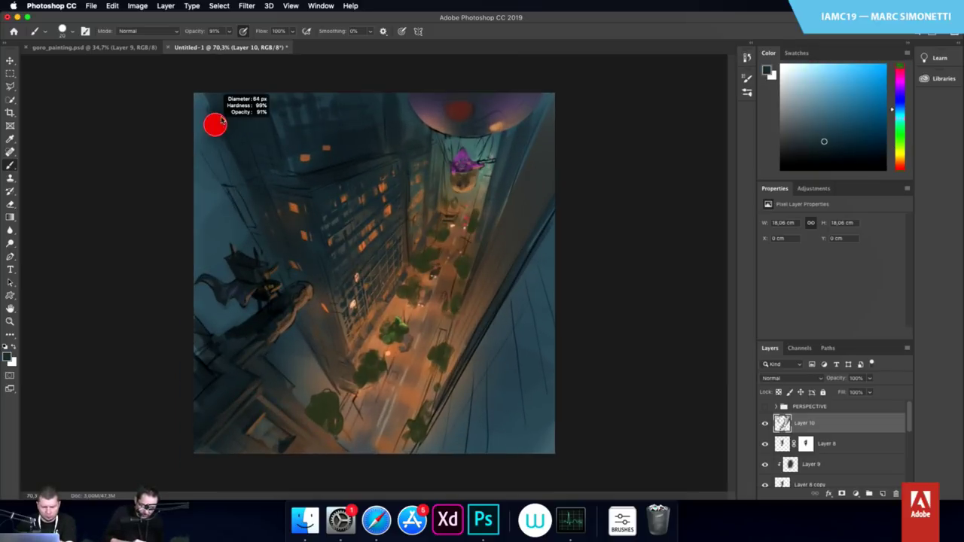
{"action": "left_click", "coordinate": [222, 116], "text": "alt"}
{"action": "left_click_drag", "start_coordinate": [203, 95], "coordinate": [228, 165]}
{"action": "left_click_drag", "start_coordinate": [215, 131], "coordinate": [235, 172]}
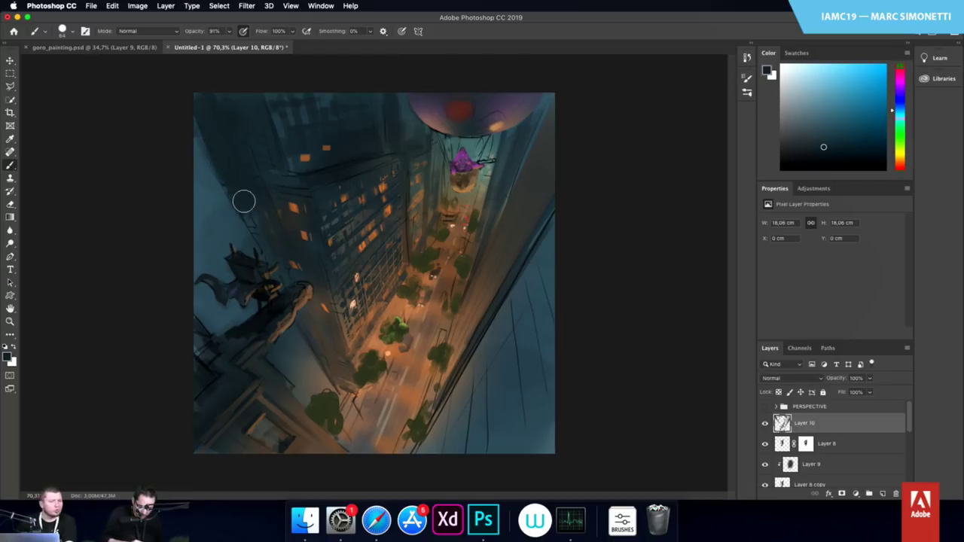
Darken the sky along the painting's left edge with a 451 px brush, undoing the strokes that cover the caped figure
{"action": "left_click_drag", "start_coordinate": [210, 181], "coordinate": [235, 181]}
{"action": "mouse_move", "coordinate": [197, 154]}
{"action": "left_mouse_down"}
{"action": "mouse_move", "coordinate": [214, 180]}
{"action": "mouse_move", "coordinate": [198, 159]}
{"action": "left_mouse_up"}
{"action": "mouse_move", "coordinate": [207, 210]}
{"action": "left_mouse_down"}
{"action": "mouse_move", "coordinate": [254, 199]}
{"action": "mouse_move", "coordinate": [210, 212]}
{"action": "mouse_move", "coordinate": [232, 209]}
{"action": "mouse_move", "coordinate": [214, 222]}
{"action": "mouse_move", "coordinate": [219, 264]}
{"action": "mouse_move", "coordinate": [201, 215]}
{"action": "mouse_move", "coordinate": [202, 258]}
{"action": "mouse_move", "coordinate": [223, 318]}
{"action": "mouse_move", "coordinate": [312, 374]}
{"action": "mouse_move", "coordinate": [407, 344]}
{"action": "mouse_move", "coordinate": [309, 275]}
{"action": "mouse_move", "coordinate": [361, 321]}
{"action": "left_mouse_up"}
{"action": "key", "text": "super+z"}
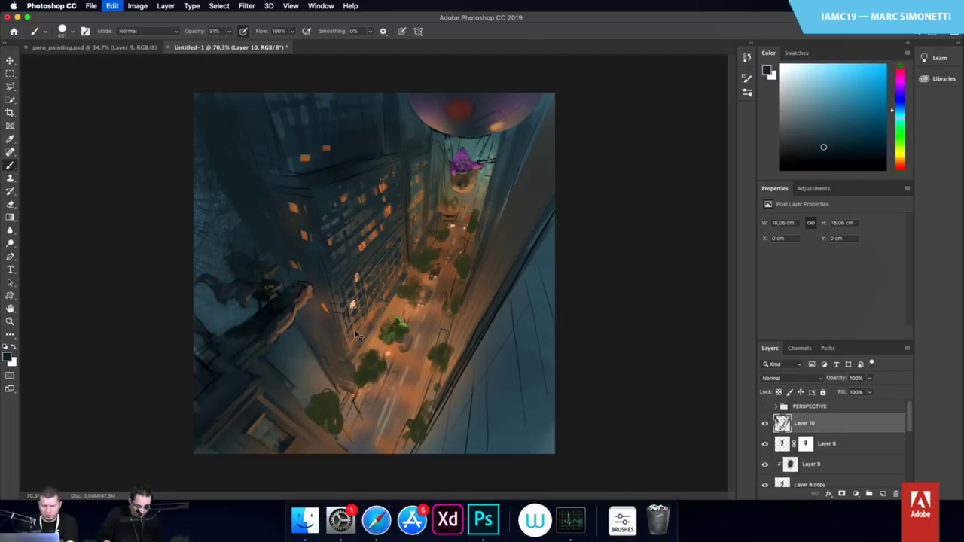
{"action": "key", "text": "super+z"}
{"action": "key", "text": "super+z"}
{"action": "key", "text": "super+z"}
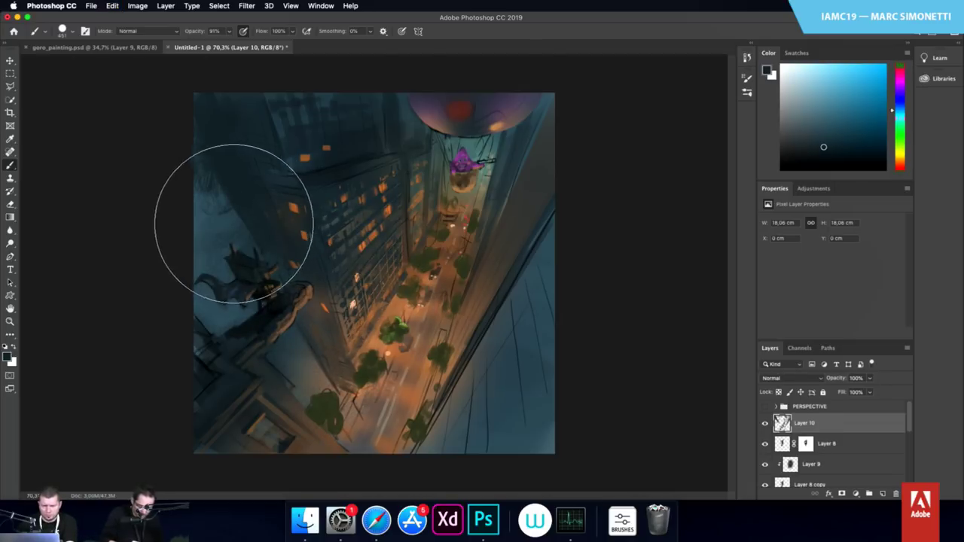
Add a street glow in the gap below the stone ledge with sampled orange and a 136 px brush
{"action": "left_click_drag", "start_coordinate": [229, 224], "coordinate": [238, 202]}
{"action": "scroll", "coordinate": [238, 202], "scroll_direction": "up", "scroll_amount": 8}
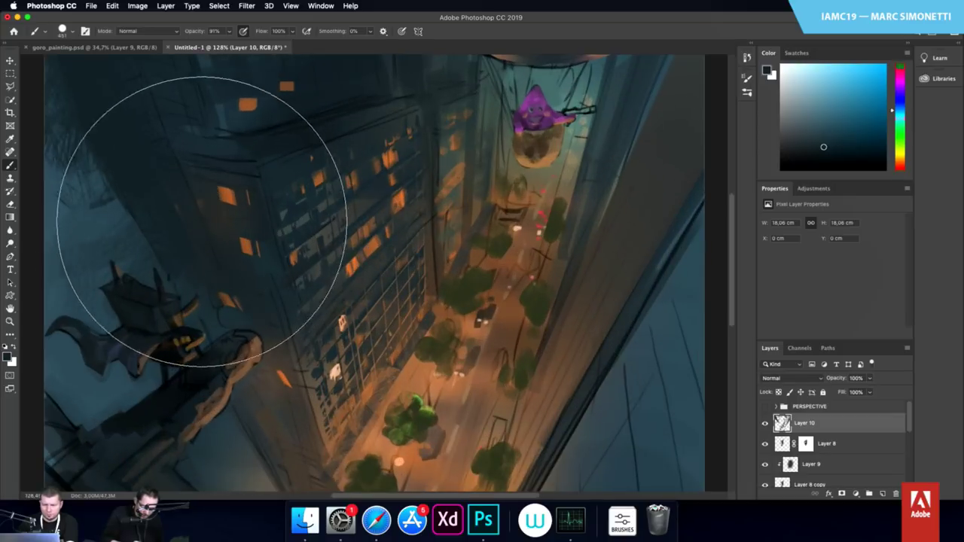
{"action": "left_click_drag", "start_coordinate": [364, 345], "coordinate": [380, 271]}
{"action": "left_click", "coordinate": [381, 340], "text": "alt"}
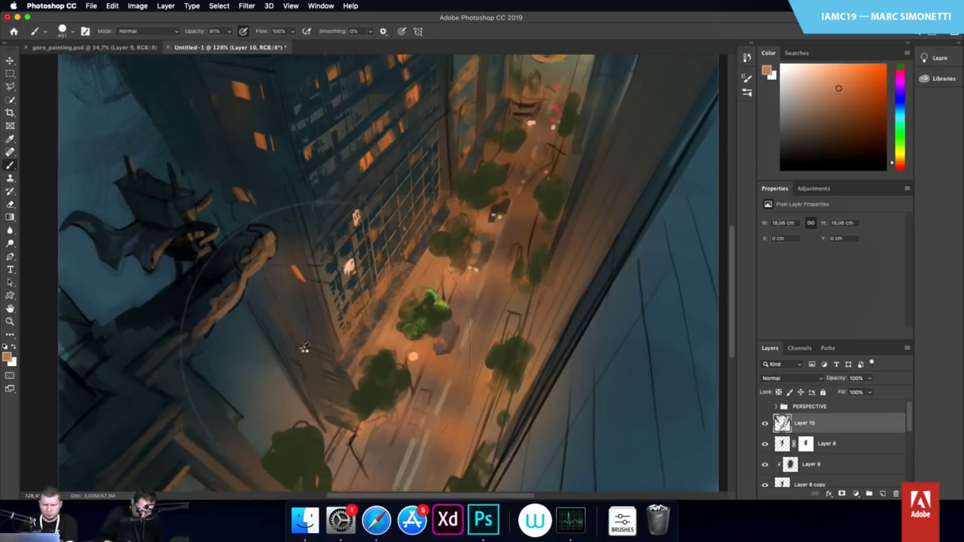
{"action": "mouse_move", "coordinate": [242, 346]}
{"action": "left_mouse_down"}
{"action": "mouse_move", "coordinate": [239, 353]}
{"action": "mouse_move", "coordinate": [278, 381]}
{"action": "mouse_move", "coordinate": [174, 380]}
{"action": "left_mouse_up"}
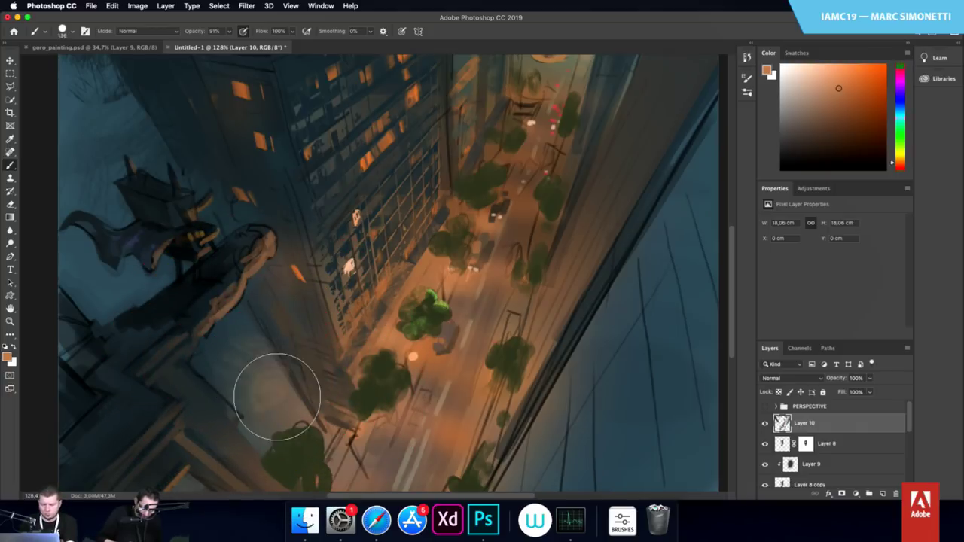
{"action": "left_click", "coordinate": [269, 390]}
Tone down the orange glow patch and define the adjoining building edge with sampled dark teal and blue, using a 63 px brush
{"action": "left_click", "coordinate": [276, 334], "text": "alt"}
{"action": "mouse_move", "coordinate": [276, 334]}
{"action": "left_mouse_down"}
{"action": "mouse_move", "coordinate": [284, 339]}
{"action": "mouse_move", "coordinate": [257, 348]}
{"action": "left_mouse_up"}
{"action": "left_click_drag", "start_coordinate": [308, 381], "coordinate": [287, 332]}
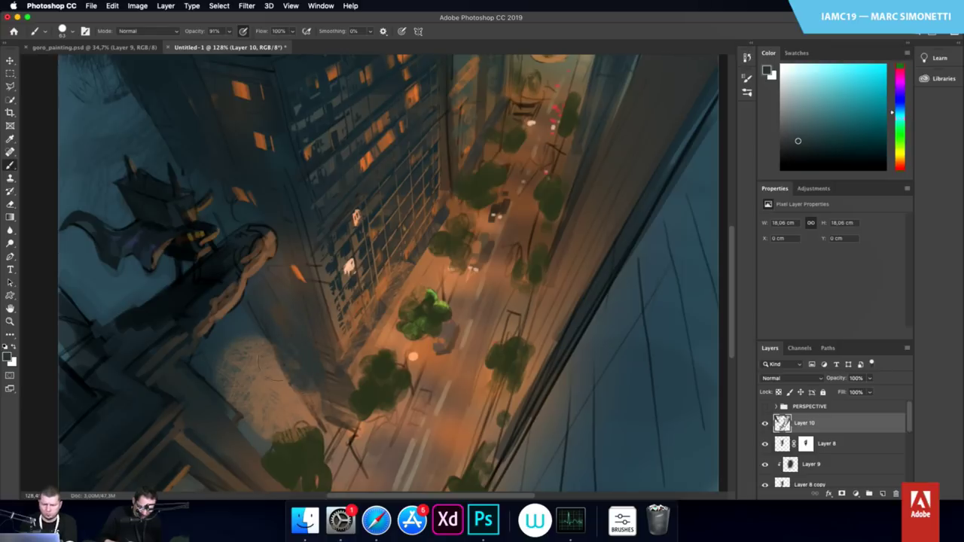
{"action": "left_click", "coordinate": [234, 335], "text": "alt"}
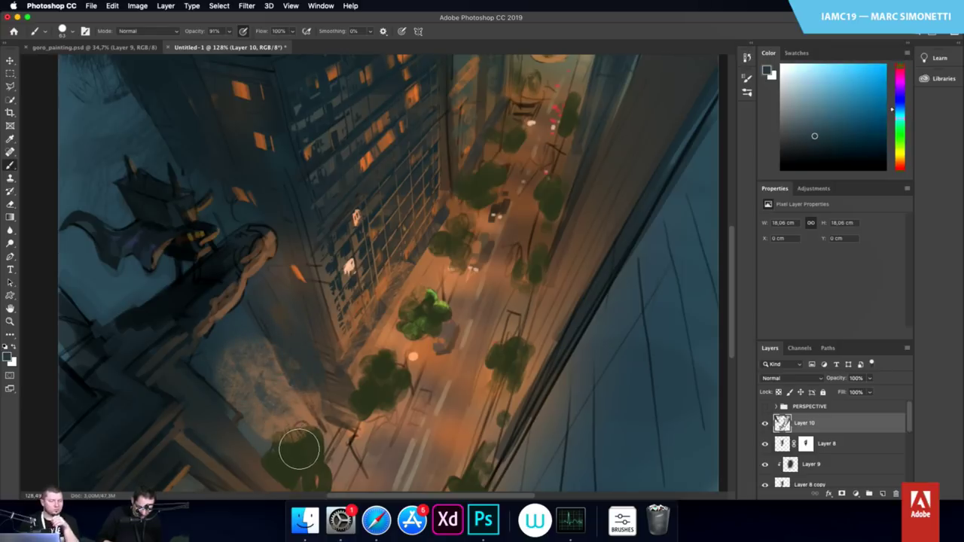
{"action": "left_click", "coordinate": [300, 444], "text": "alt"}
Cover the large blue foreground facade across the street with sampled dark teal and orange, using a brush of about 281 px
{"action": "left_click_drag", "start_coordinate": [572, 388], "coordinate": [507, 351]}
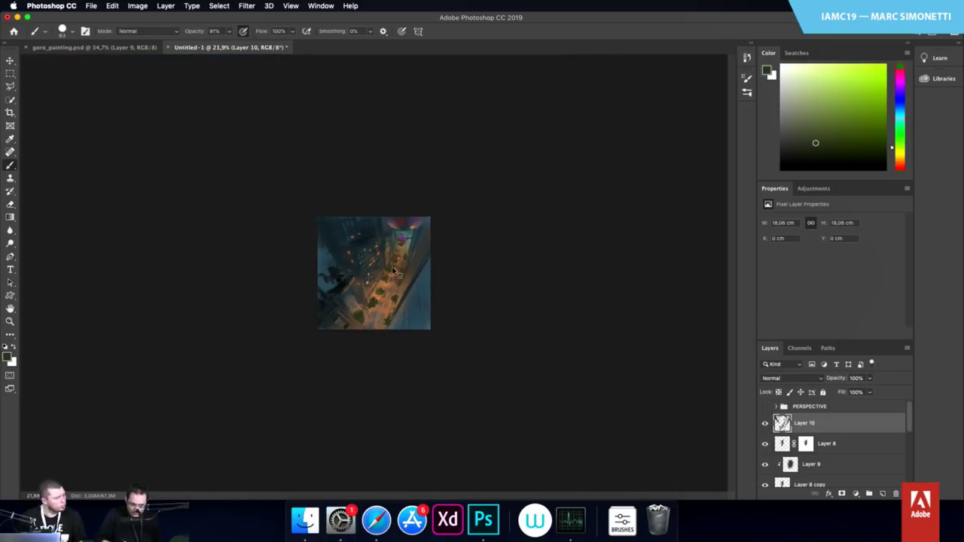
{"action": "scroll", "coordinate": [393, 270], "scroll_direction": "up", "scroll_amount": 3}
{"action": "left_click", "coordinate": [458, 283], "text": "alt"}
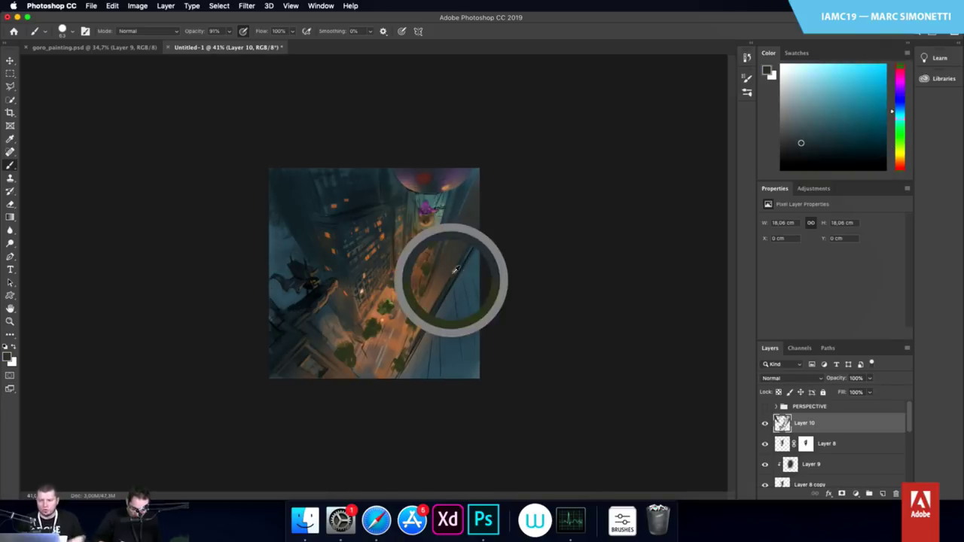
{"action": "left_click_drag", "start_coordinate": [428, 338], "coordinate": [449, 338]}
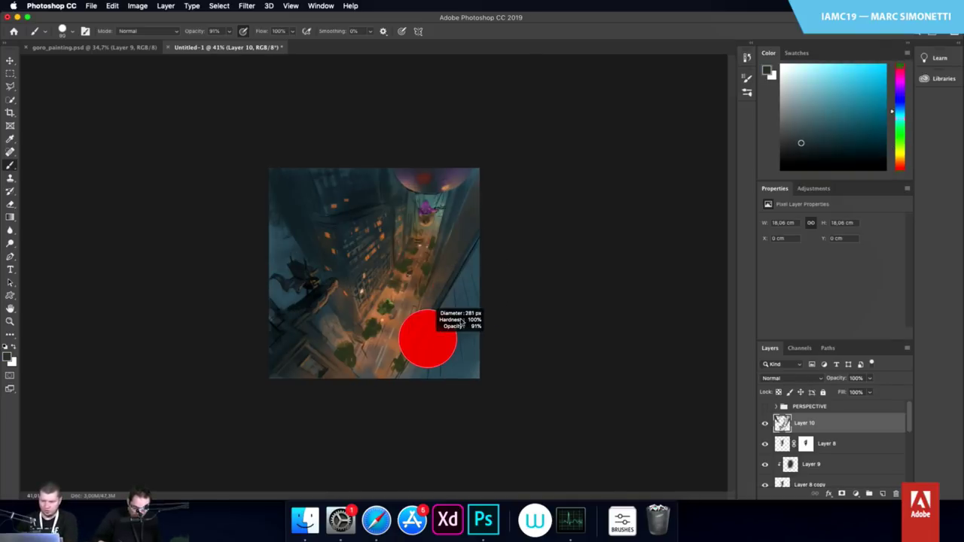
{"action": "mouse_move", "coordinate": [419, 370]}
{"action": "left_mouse_down"}
{"action": "mouse_move", "coordinate": [480, 283]}
{"action": "mouse_move", "coordinate": [440, 360]}
{"action": "mouse_move", "coordinate": [470, 336]}
{"action": "left_mouse_up"}
{"action": "left_click", "coordinate": [394, 383], "text": "alt"}
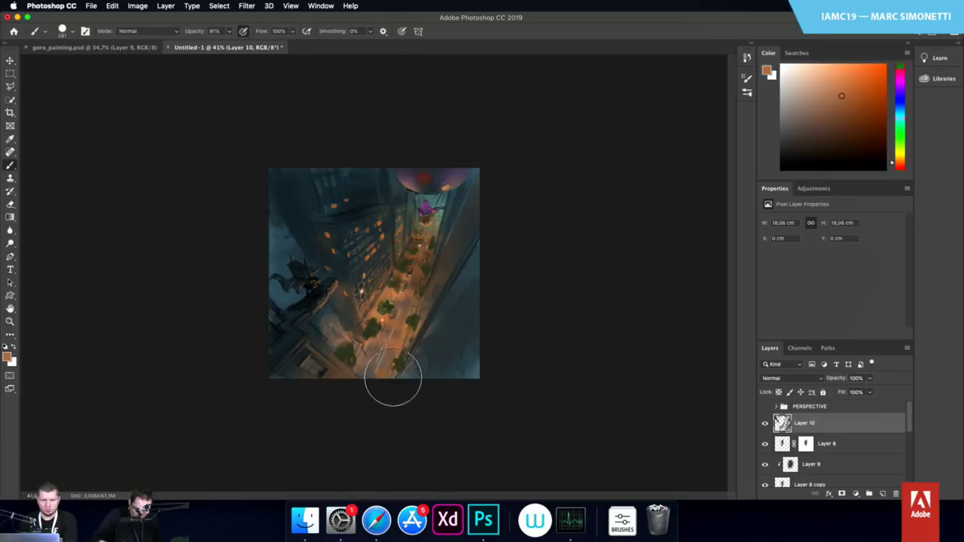
{"action": "left_click", "coordinate": [458, 269], "text": "alt"}
{"action": "left_click", "coordinate": [452, 285], "text": "alt"}
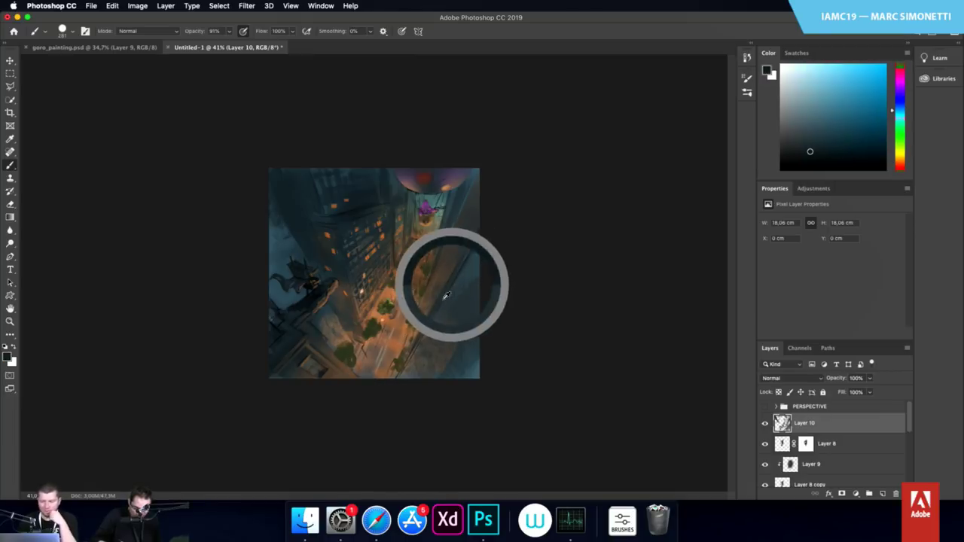
{"action": "mouse_move", "coordinate": [434, 338]}
{"action": "left_mouse_down"}
{"action": "mouse_move", "coordinate": [416, 337]}
{"action": "mouse_move", "coordinate": [430, 332]}
{"action": "mouse_move", "coordinate": [422, 344]}
{"action": "mouse_move", "coordinate": [437, 317]}
{"action": "mouse_move", "coordinate": [450, 354]}
{"action": "mouse_move", "coordinate": [469, 343]}
{"action": "left_mouse_up"}
Show the PERSPECTIVE guides, work sampled teal into the foreground facade, and hide the guides again
{"action": "left_click", "coordinate": [765, 407]}
{"action": "left_click", "coordinate": [466, 269], "text": "alt"}
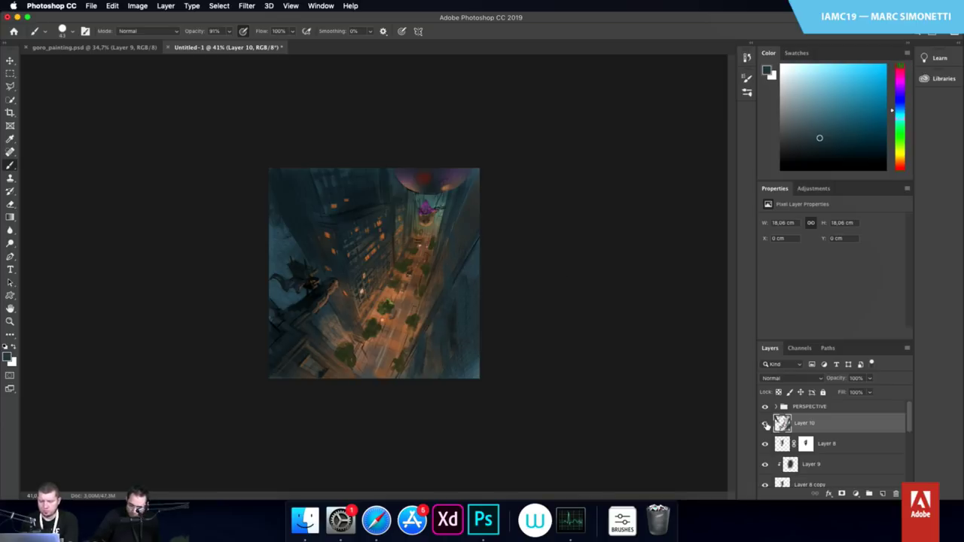
{"action": "left_click", "coordinate": [765, 405]}
{"action": "mouse_move", "coordinate": [444, 297]}
{"action": "left_mouse_down"}
{"action": "mouse_move", "coordinate": [434, 304]}
{"action": "mouse_move", "coordinate": [445, 294]}
{"action": "left_mouse_up"}
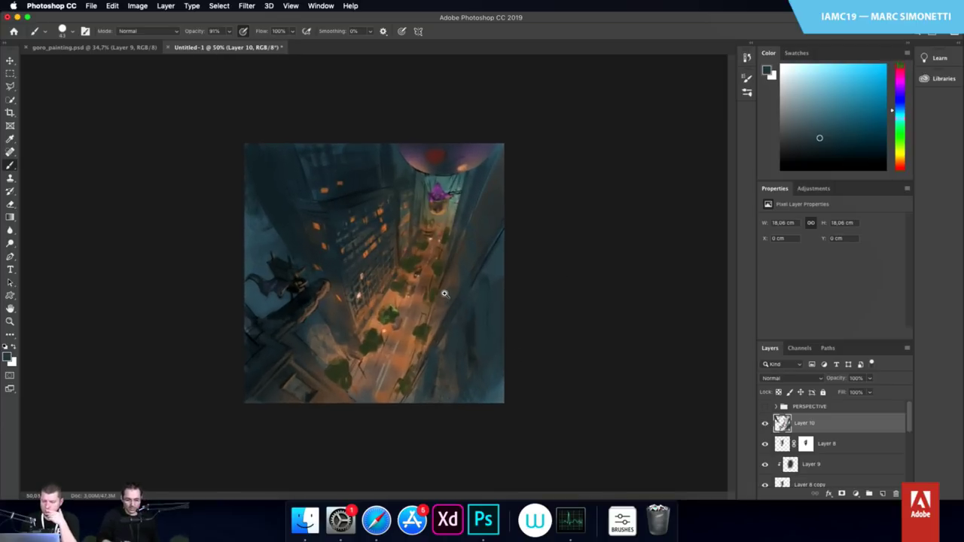
Add a new layer above Layer 10 and switch to the Paint Bucket tool
{"action": "left_click", "coordinate": [884, 496]}
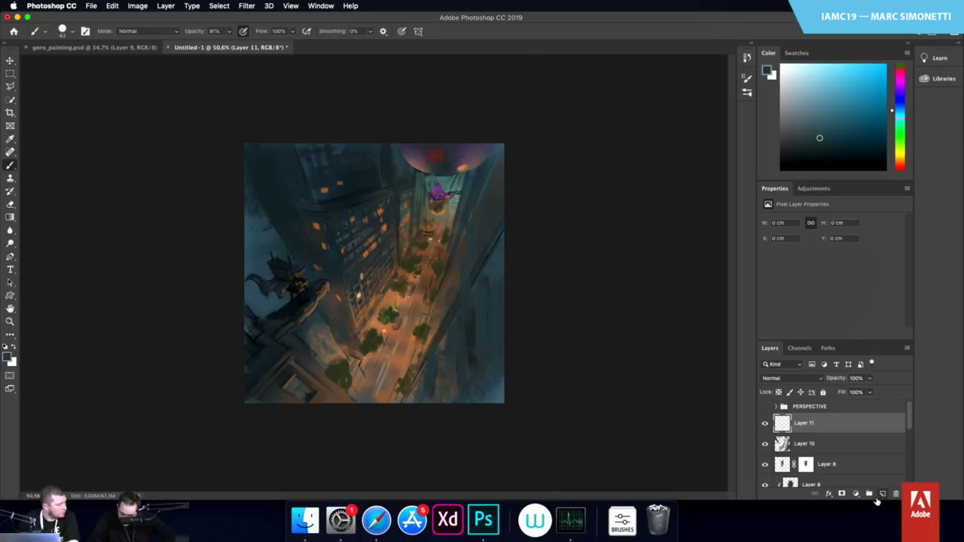
{"action": "key", "text": "g"}
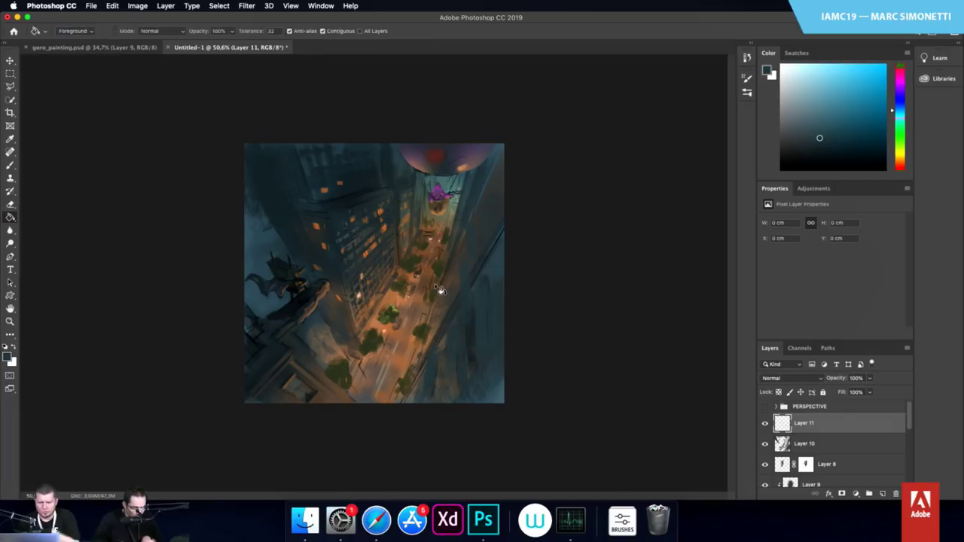
{"action": "right_click", "coordinate": [441, 291]}
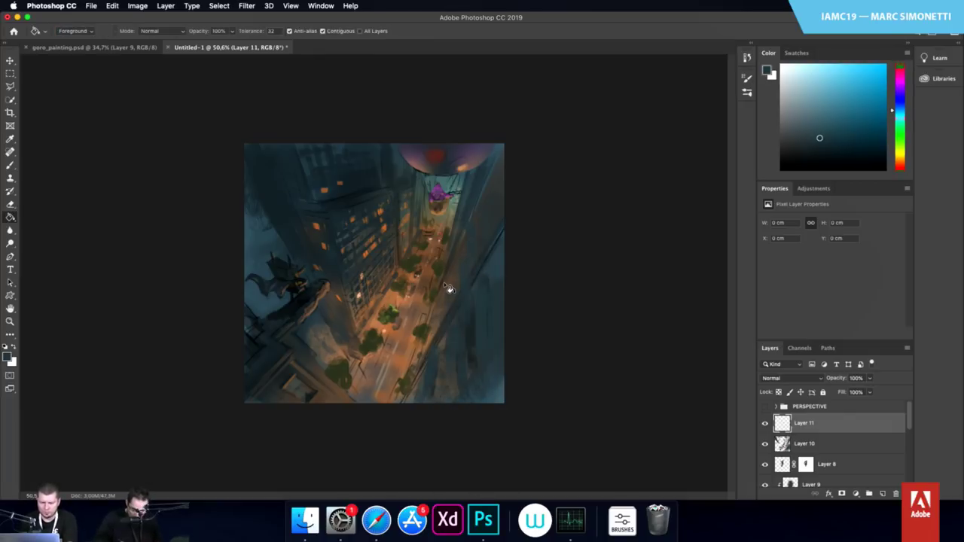
{"action": "right_click", "coordinate": [444, 284]}
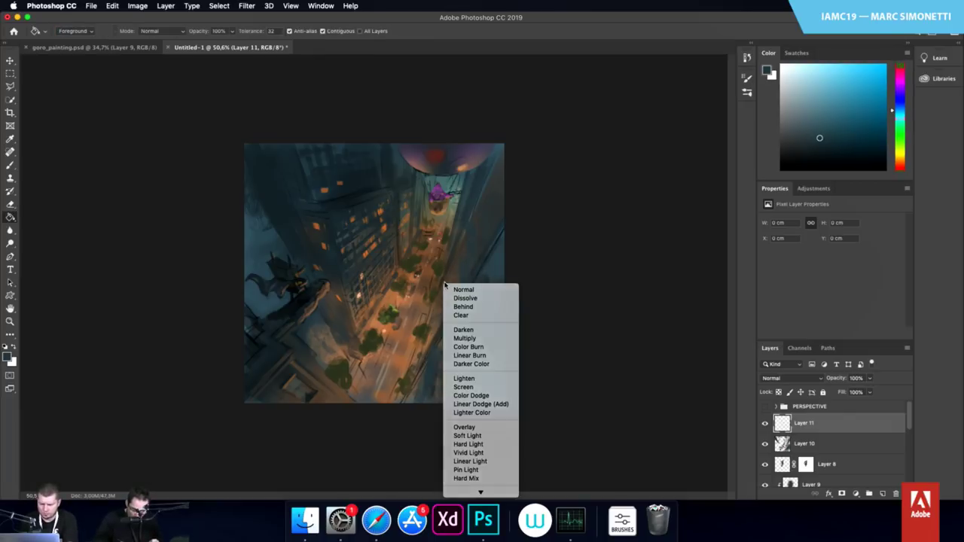
{"action": "left_click", "coordinate": [442, 286]}
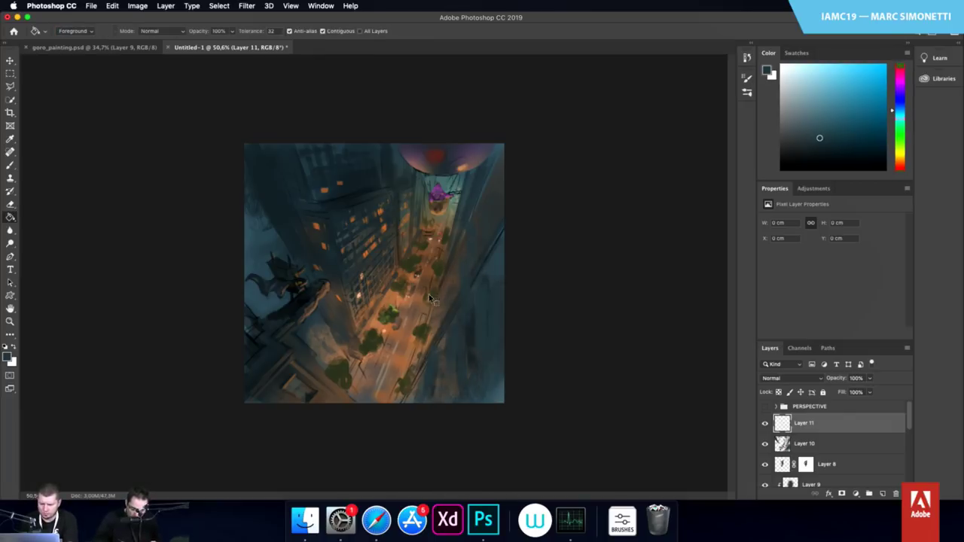
{"action": "right_click", "coordinate": [430, 292]}
{"action": "left_click", "coordinate": [436, 293]}
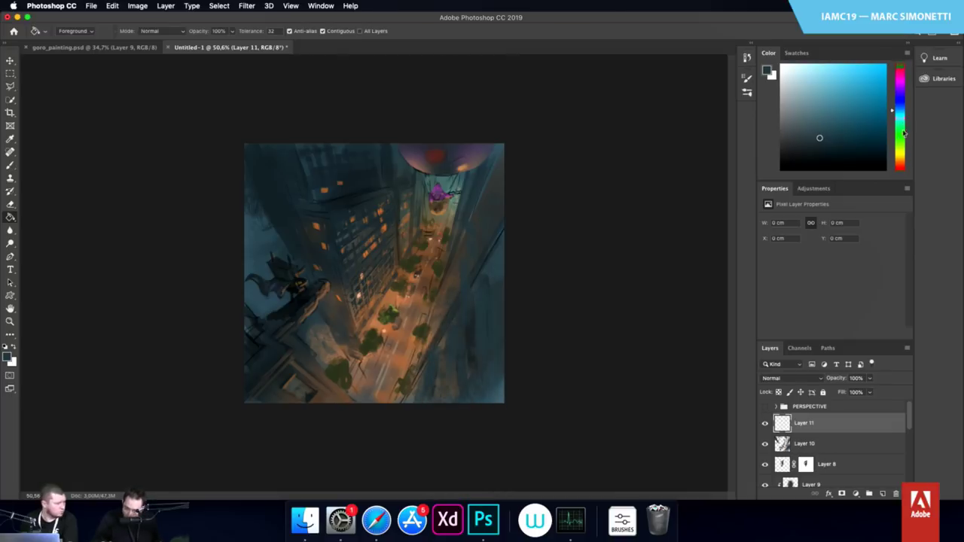
Choose a muted medium blue and fill the entire new layer with it
{"action": "left_click", "coordinate": [901, 167]}
{"action": "left_click", "coordinate": [900, 111]}
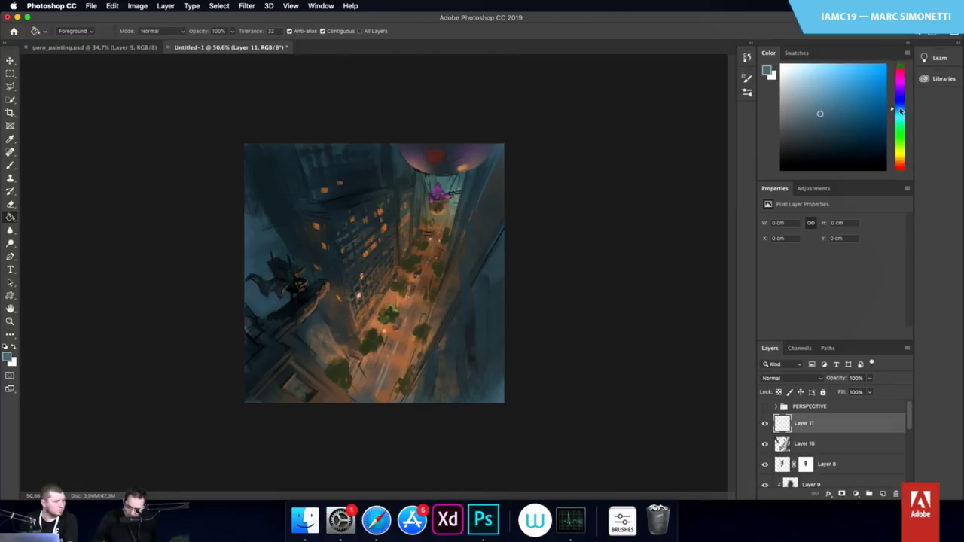
{"action": "left_click", "coordinate": [826, 115]}
{"action": "left_click", "coordinate": [459, 318]}
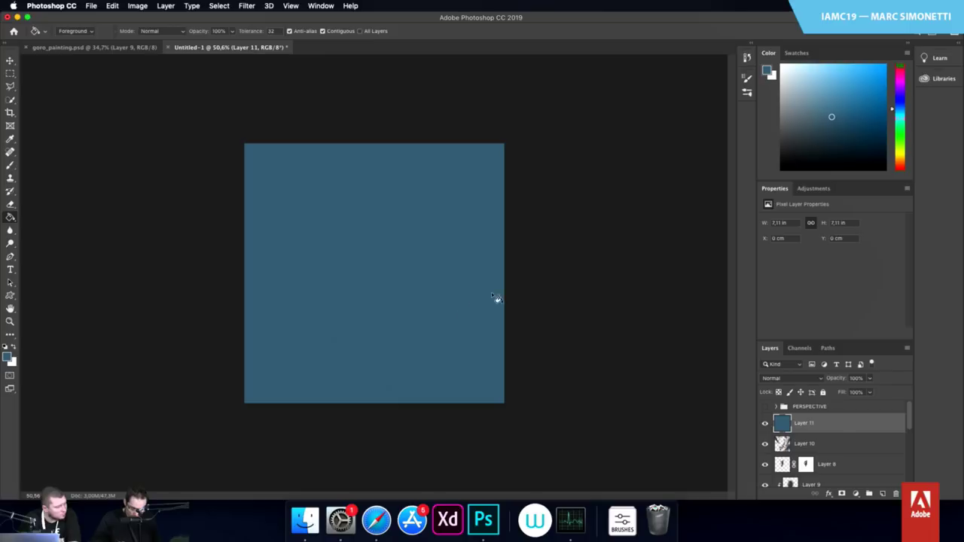
Set the blue layer's blend mode to Soft Light and return to the Brush tool
{"action": "left_click", "coordinate": [797, 379]}
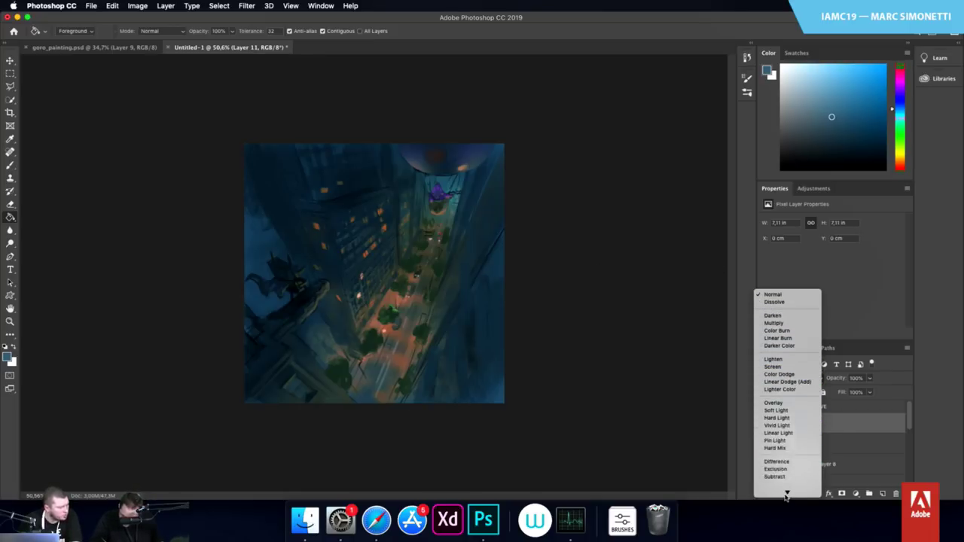
{"action": "left_click", "coordinate": [783, 395]}
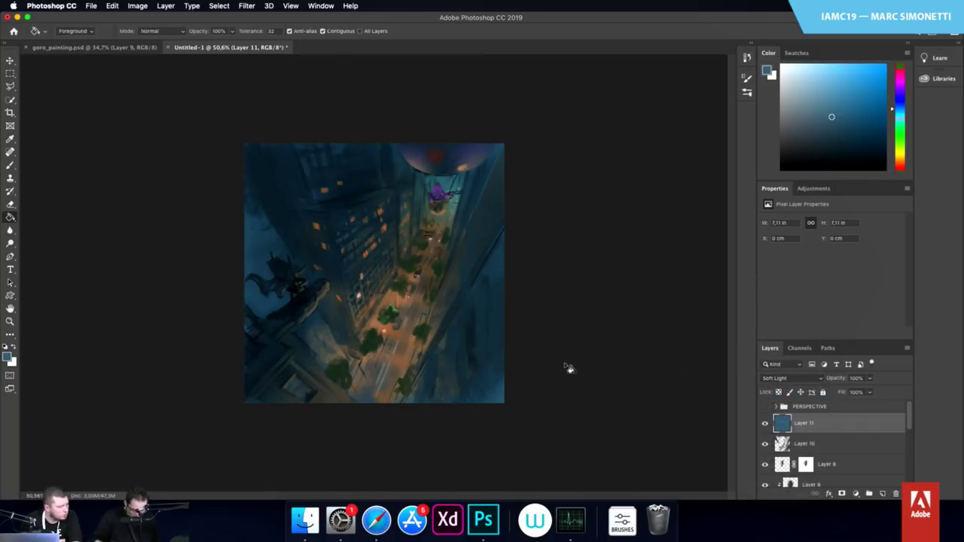
{"action": "key", "text": "b"}
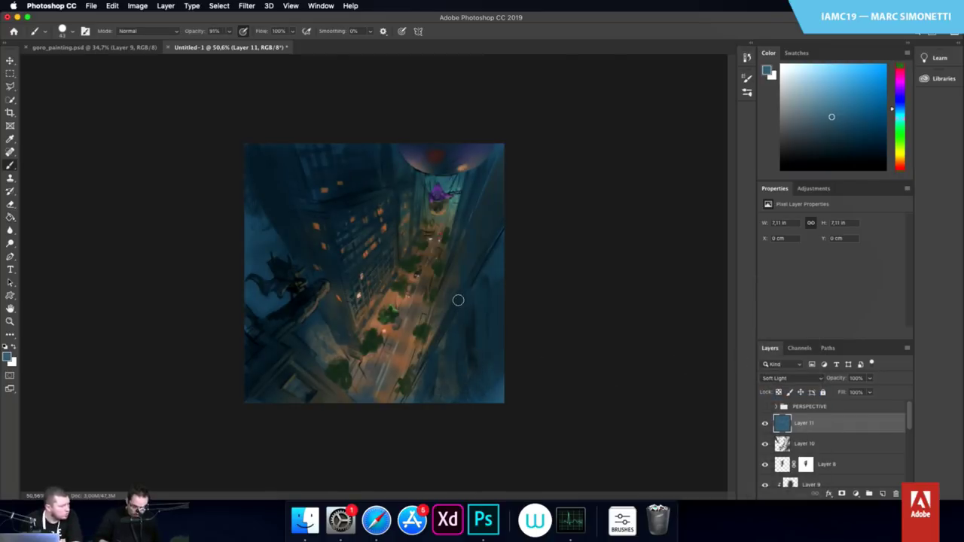
{"action": "right_click", "coordinate": [433, 250]}
{"action": "left_click", "coordinate": [515, 198]}
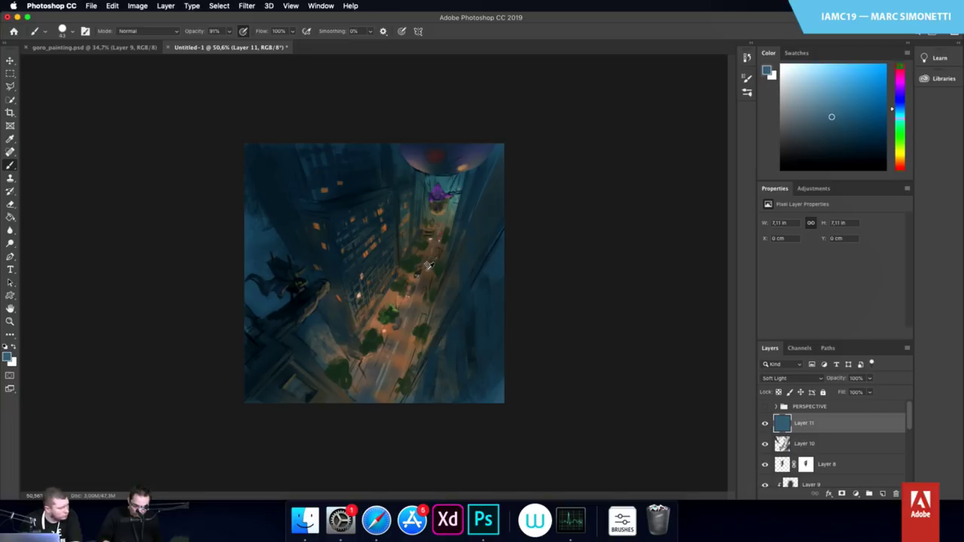
{"action": "right_click", "coordinate": [426, 269], "text": "shift"}
{"action": "left_click", "coordinate": [424, 276]}
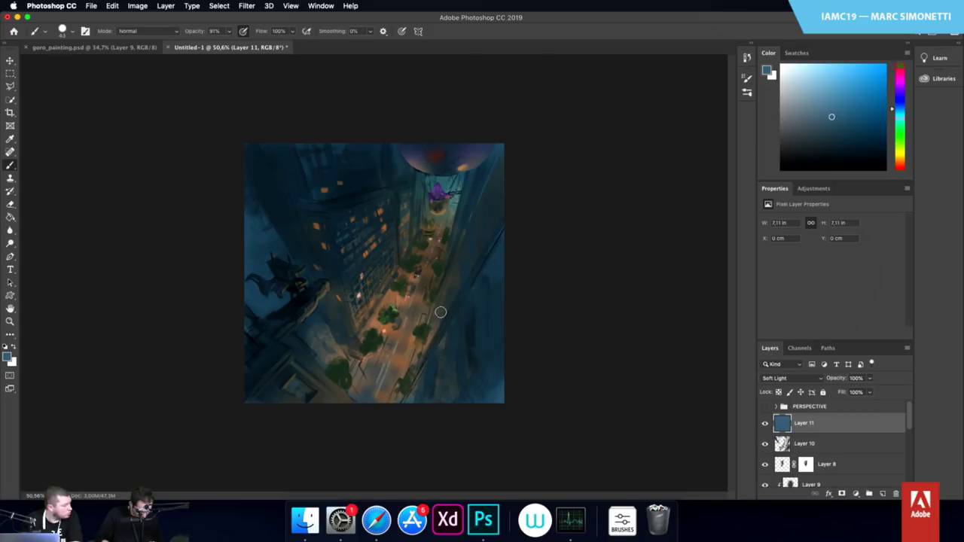
Change the painting colour to a muted orange and enlarge the brush to 254 px
{"action": "mouse_move", "coordinate": [441, 305]}
{"action": "left_mouse_down"}
{"action": "mouse_move", "coordinate": [449, 299]}
{"action": "mouse_move", "coordinate": [448, 308]}
{"action": "mouse_move", "coordinate": [444, 289]}
{"action": "left_mouse_up"}
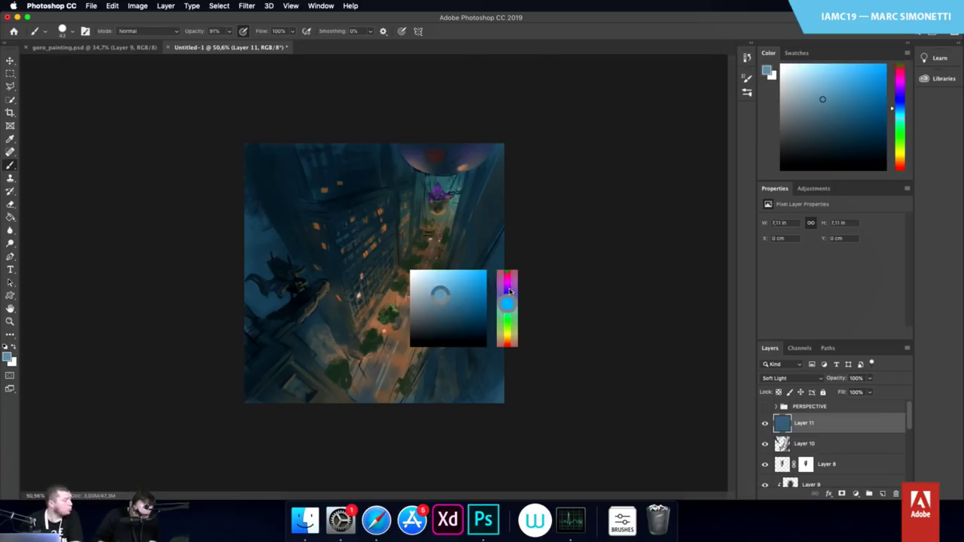
{"action": "left_click_drag", "start_coordinate": [510, 291], "coordinate": [512, 272]}
{"action": "left_click_drag", "start_coordinate": [507, 309], "coordinate": [508, 339]}
{"action": "left_click_drag", "start_coordinate": [365, 290], "coordinate": [422, 290], "text": "ctrl+alt"}
Switch to the textured Sampled Brush 1 4 from the peleng_brushes set
{"action": "right_click", "coordinate": [432, 243]}
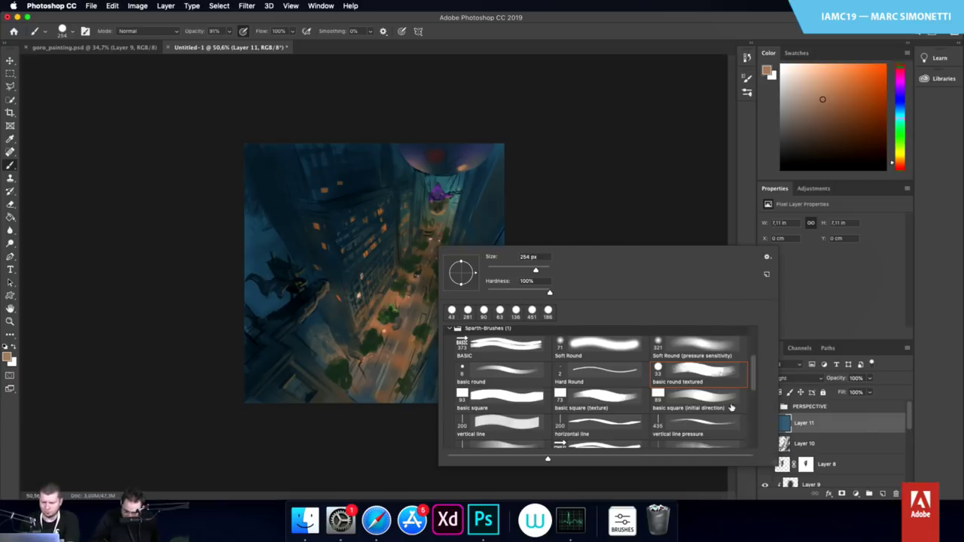
{"action": "left_click_drag", "start_coordinate": [751, 383], "coordinate": [750, 435]}
{"action": "left_click", "coordinate": [702, 372]}
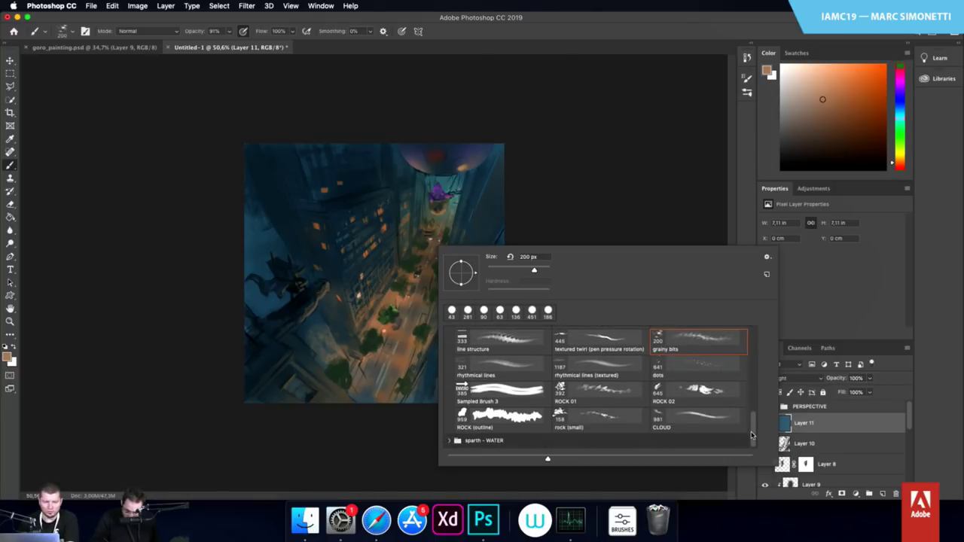
{"action": "scroll", "coordinate": [508, 358], "scroll_direction": "up", "scroll_amount": 10}
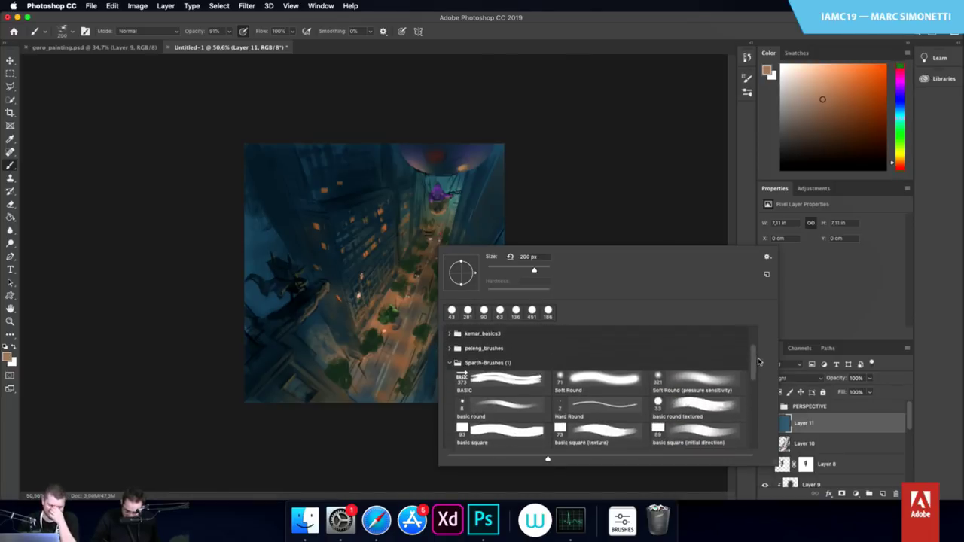
{"action": "left_click", "coordinate": [449, 367]}
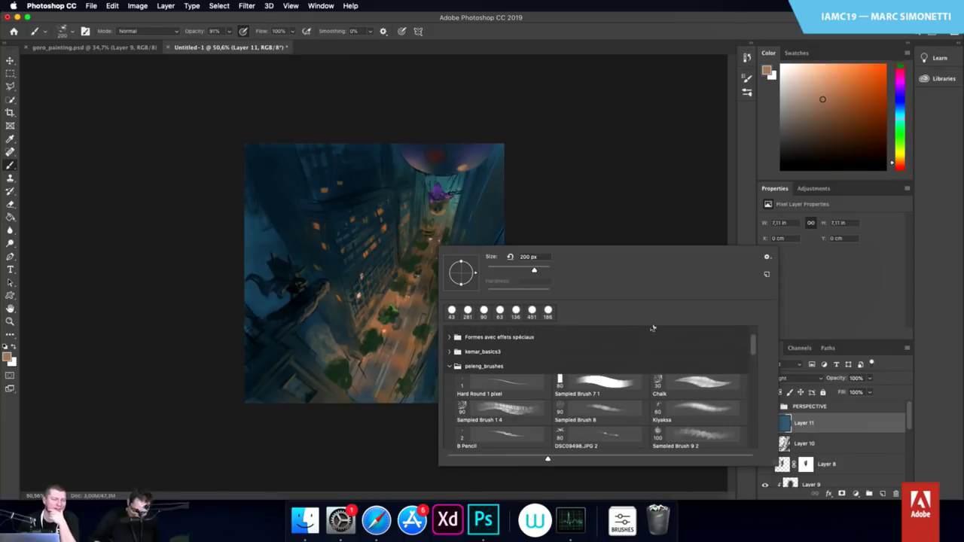
{"action": "double_click", "coordinate": [546, 410]}
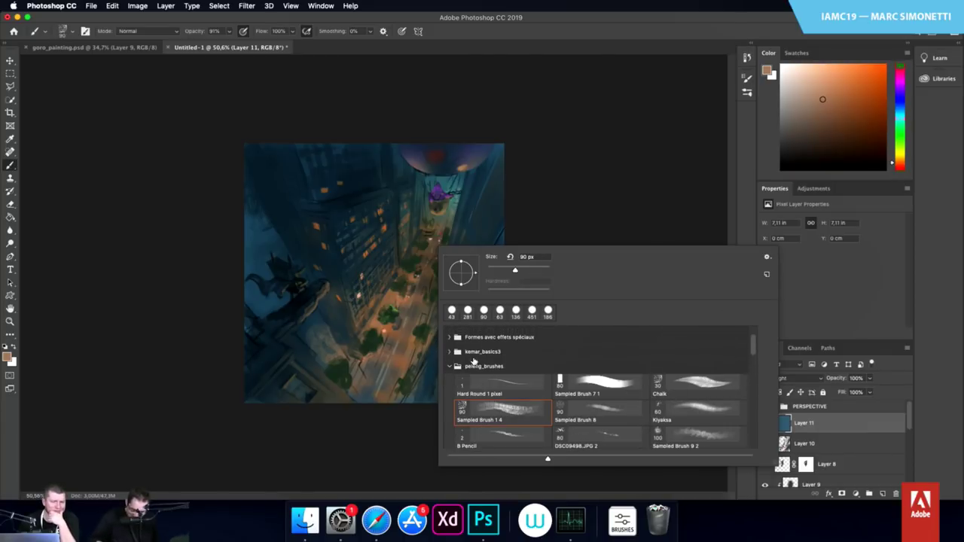
Brush muted orange texture across the facades and street on the Soft Light layer at a brush size of 488 px
{"action": "left_click_drag", "start_coordinate": [385, 284], "coordinate": [438, 277]}
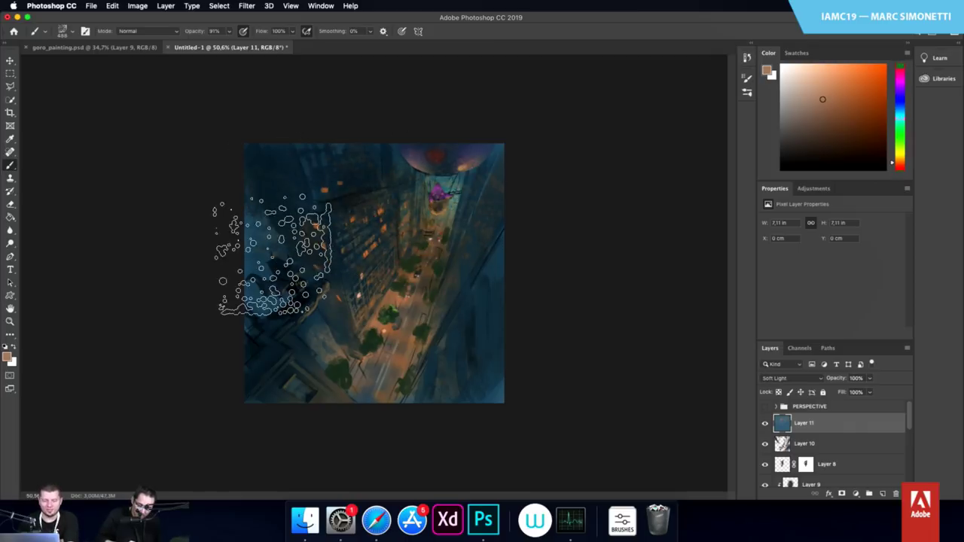
{"action": "mouse_move", "coordinate": [268, 265]}
{"action": "left_mouse_down"}
{"action": "mouse_move", "coordinate": [406, 352]}
{"action": "mouse_move", "coordinate": [439, 316]}
{"action": "mouse_move", "coordinate": [453, 226]}
{"action": "left_mouse_up"}
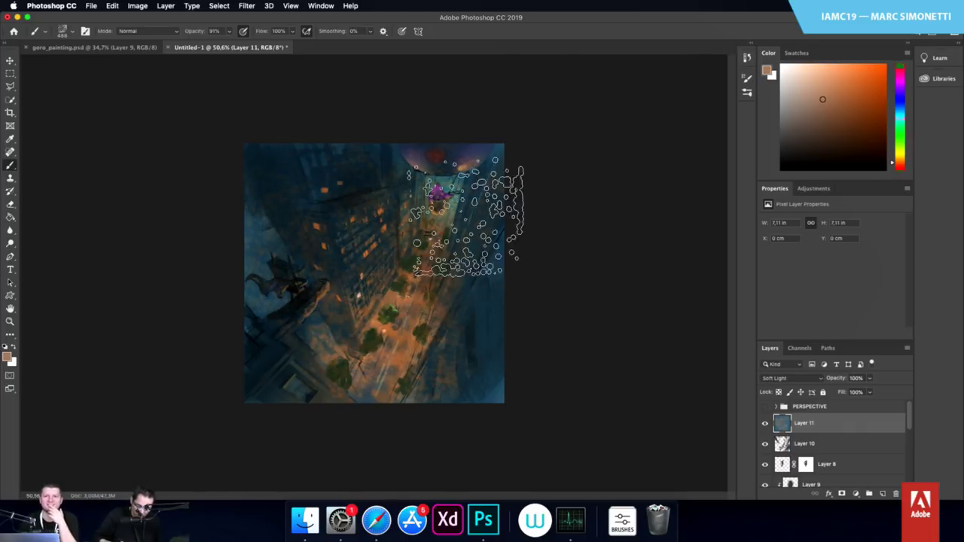
{"action": "mouse_move", "coordinate": [449, 328]}
{"action": "left_mouse_down"}
{"action": "mouse_move", "coordinate": [515, 348]}
{"action": "mouse_move", "coordinate": [515, 335]}
{"action": "left_mouse_up"}
Brush muted teal texture over the facades and the sides of the street, varying the brush size
{"action": "key", "text": "bracketleft"}
{"action": "key", "text": "bracketleft"}
{"action": "key", "text": "bracketleft"}
{"action": "key", "text": "bracketleft"}
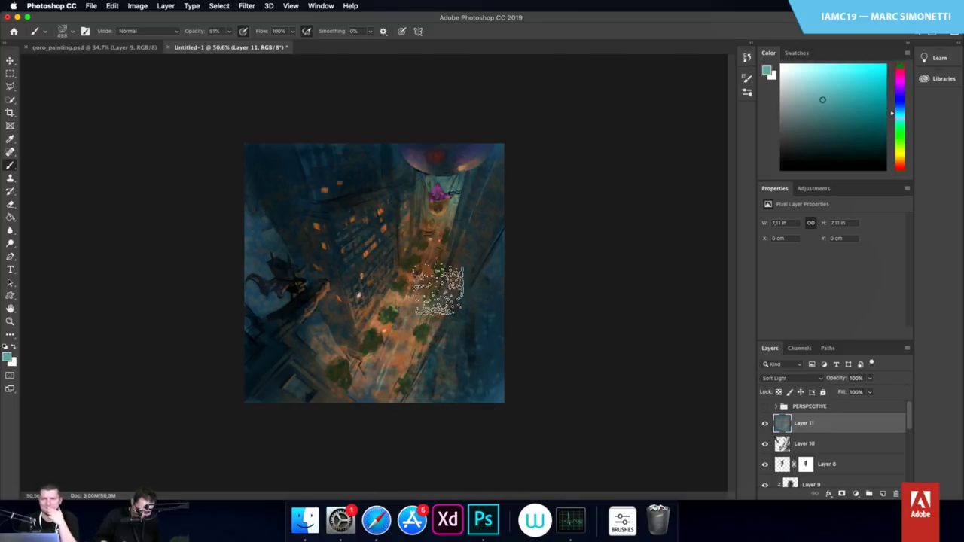
{"action": "mouse_move", "coordinate": [399, 238]}
{"action": "left_mouse_down"}
{"action": "mouse_move", "coordinate": [384, 231]}
{"action": "mouse_move", "coordinate": [393, 256]}
{"action": "left_mouse_up"}
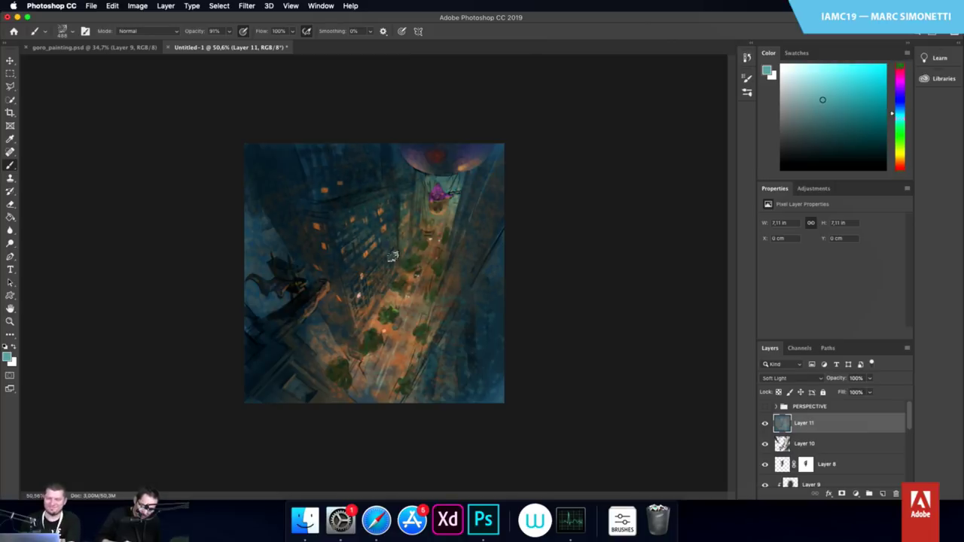
{"action": "left_click_drag", "start_coordinate": [473, 240], "coordinate": [458, 301]}
{"action": "key", "text": "bracketright"}
{"action": "key", "text": "bracketright"}
{"action": "key", "text": "bracketright"}
{"action": "key", "text": "bracketright"}
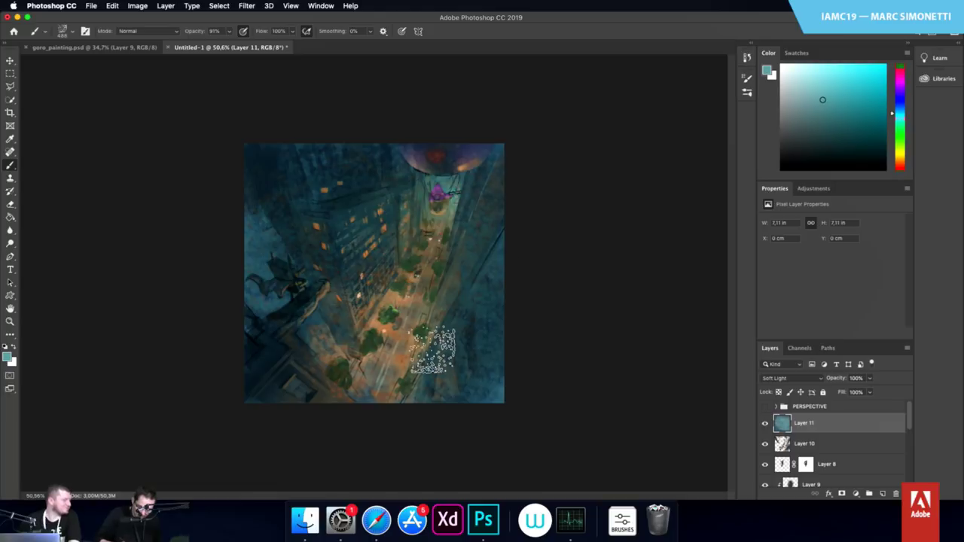
Change the painting colour to a muted violet-blue and brush it over the building facades
{"action": "left_click", "coordinate": [416, 348], "text": "ctrl+alt+super"}
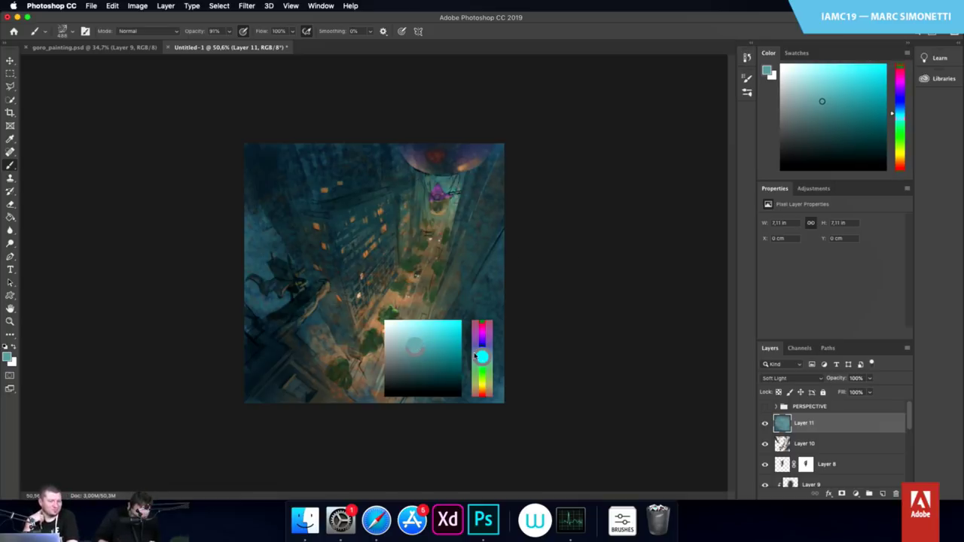
{"action": "left_click_drag", "start_coordinate": [483, 354], "coordinate": [482, 342]}
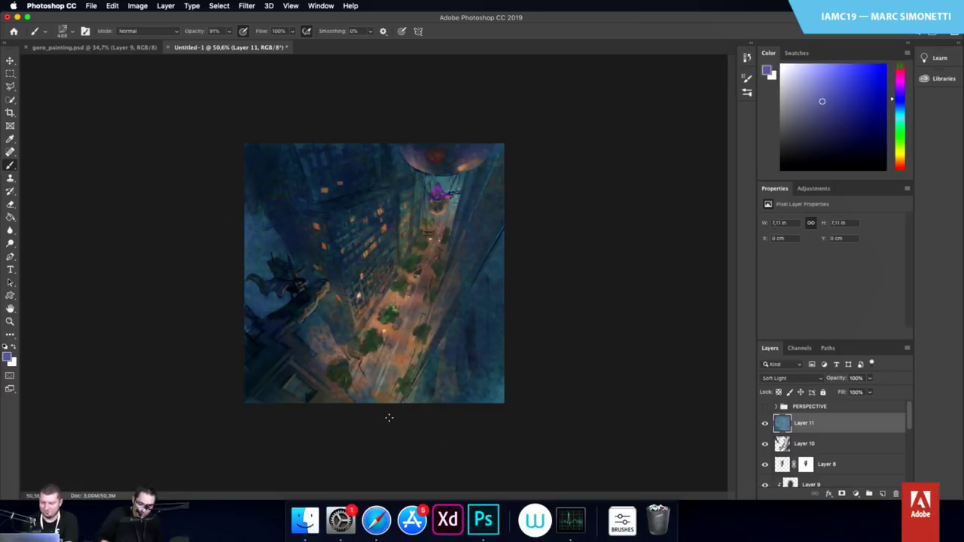
Change the painting colour to a saturated orange and brush a warm glow along the street and lower facades
{"action": "left_click_drag", "start_coordinate": [395, 335], "coordinate": [404, 326]}
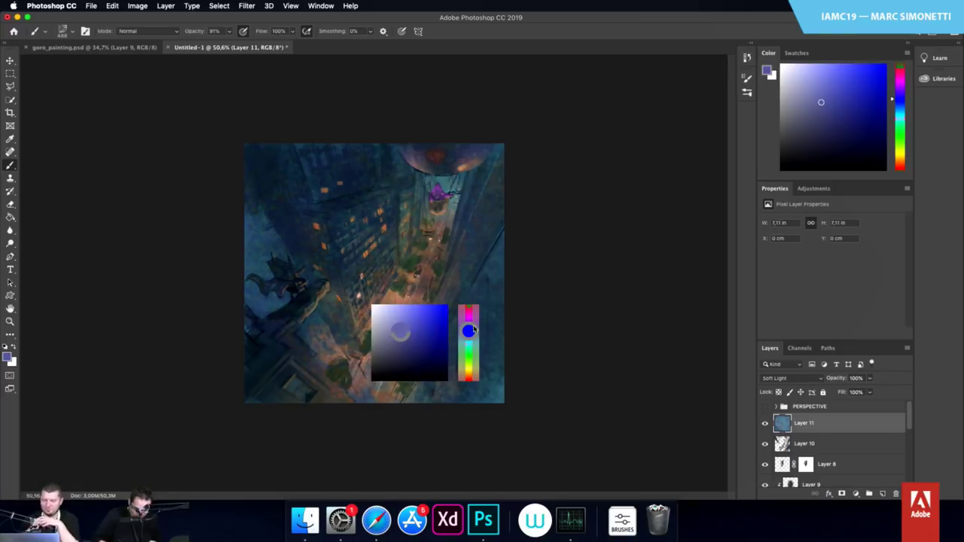
{"action": "left_click_drag", "start_coordinate": [465, 374], "coordinate": [469, 375]}
{"action": "mouse_move", "coordinate": [429, 320]}
{"action": "left_mouse_down"}
{"action": "mouse_move", "coordinate": [442, 308]}
{"action": "mouse_move", "coordinate": [405, 276]}
{"action": "mouse_move", "coordinate": [410, 308]}
{"action": "left_mouse_up"}
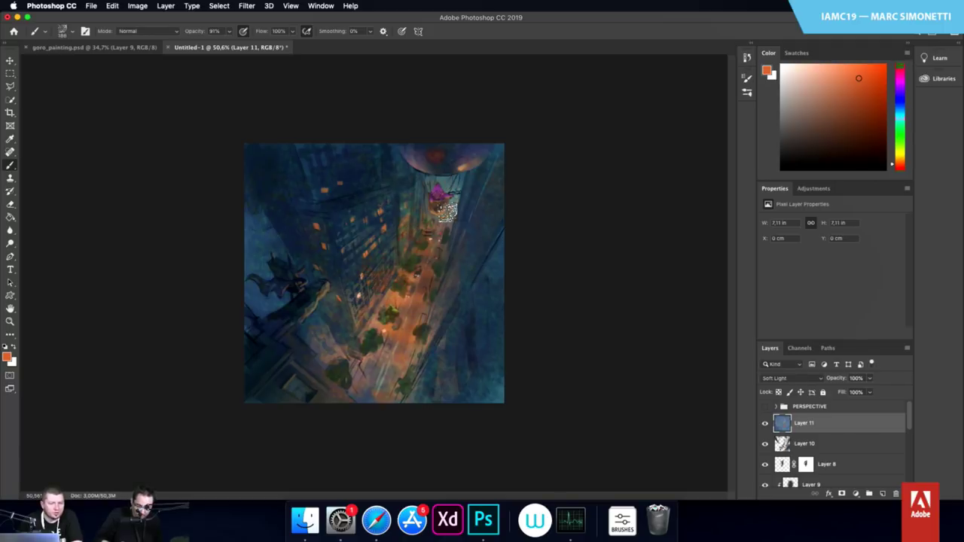
{"action": "mouse_move", "coordinate": [356, 356]}
{"action": "left_mouse_down"}
{"action": "mouse_move", "coordinate": [366, 394]}
{"action": "mouse_move", "coordinate": [397, 384]}
{"action": "mouse_move", "coordinate": [364, 304]}
{"action": "left_mouse_up"}
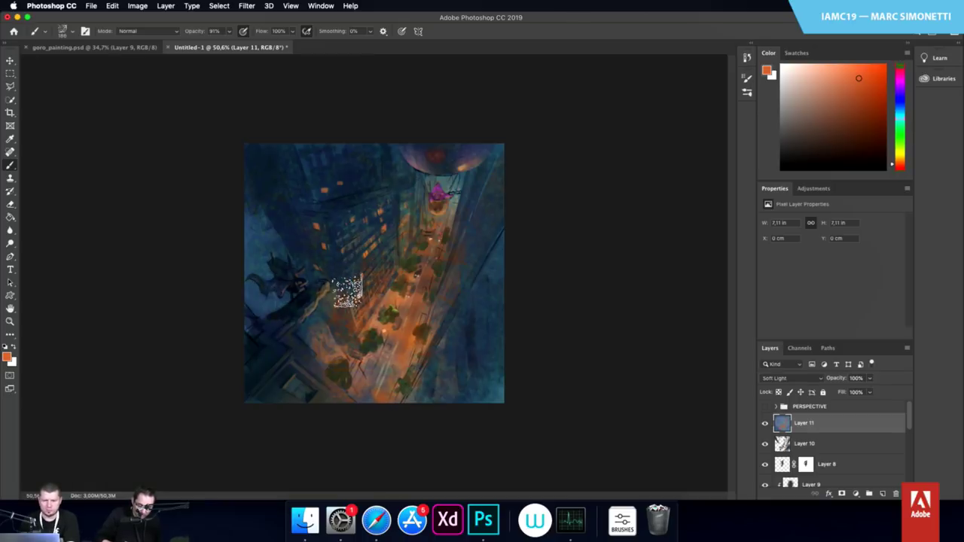
{"action": "mouse_move", "coordinate": [435, 351]}
{"action": "left_mouse_down"}
{"action": "mouse_move", "coordinate": [419, 357]}
{"action": "mouse_move", "coordinate": [445, 353]}
{"action": "left_mouse_up"}
Set the HUD Color Picker to Hue Wheel in the general preferences and return to the Brush tool
{"action": "left_click", "coordinate": [90, 6]}
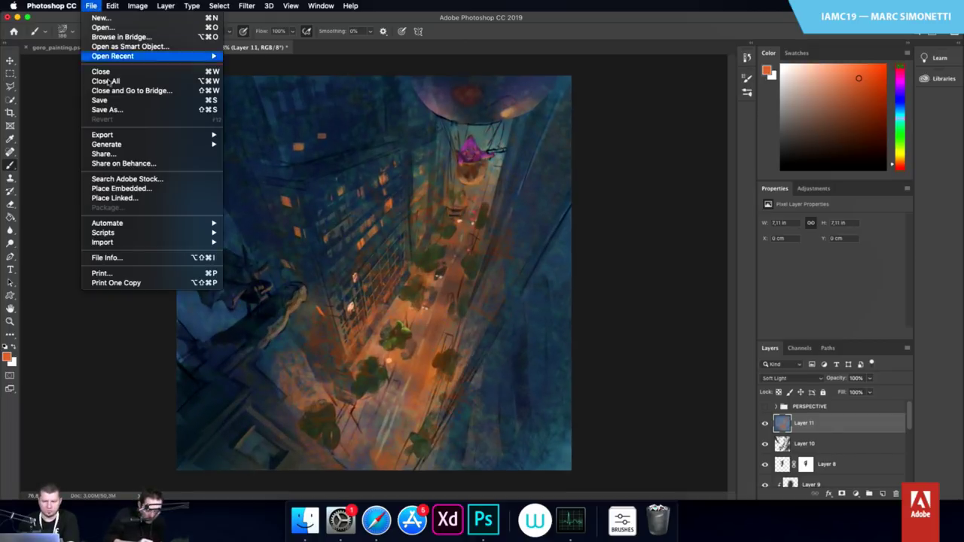
{"action": "mouse_move", "coordinate": [110, 6]}
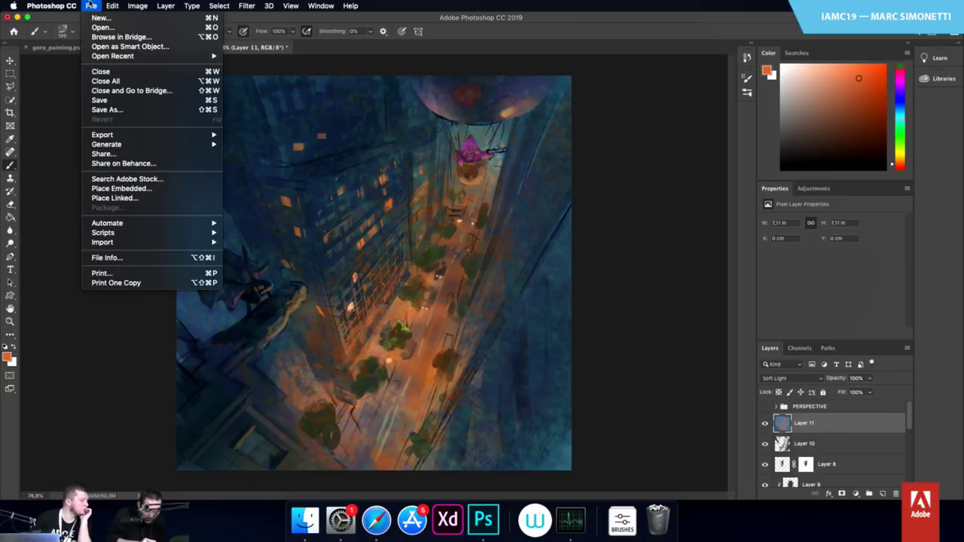
{"action": "mouse_move", "coordinate": [51, 5]}
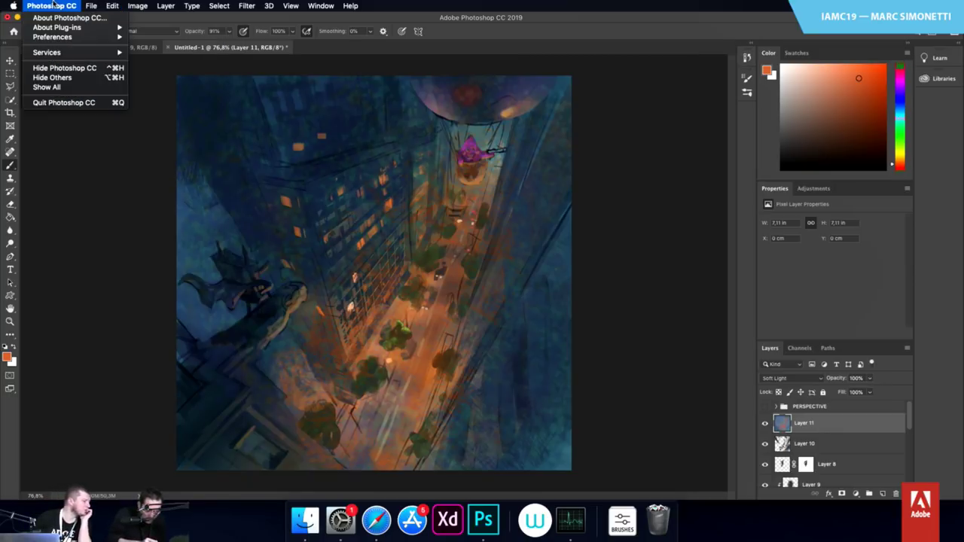
{"action": "left_click", "coordinate": [63, 38]}
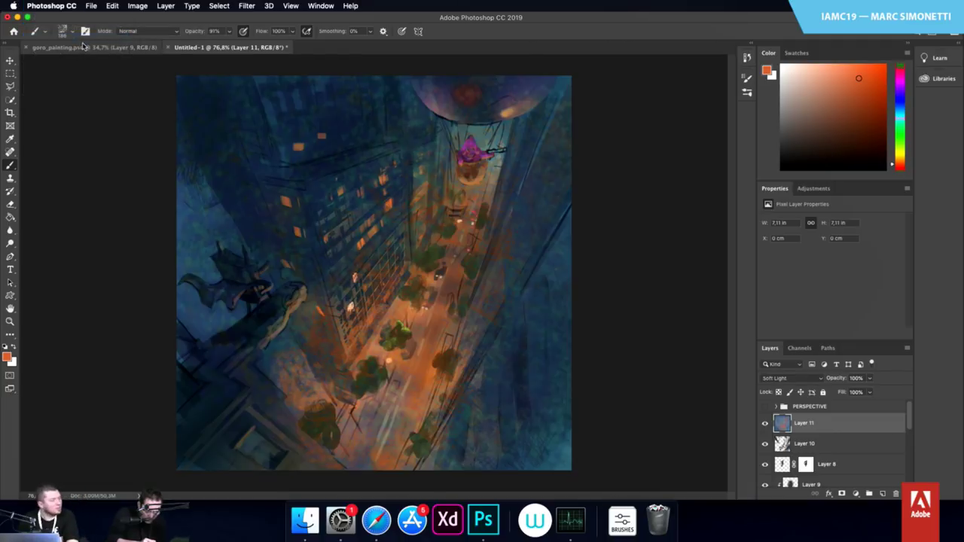
{"action": "left_click", "coordinate": [54, 6]}
{"action": "mouse_move", "coordinate": [99, 36]}
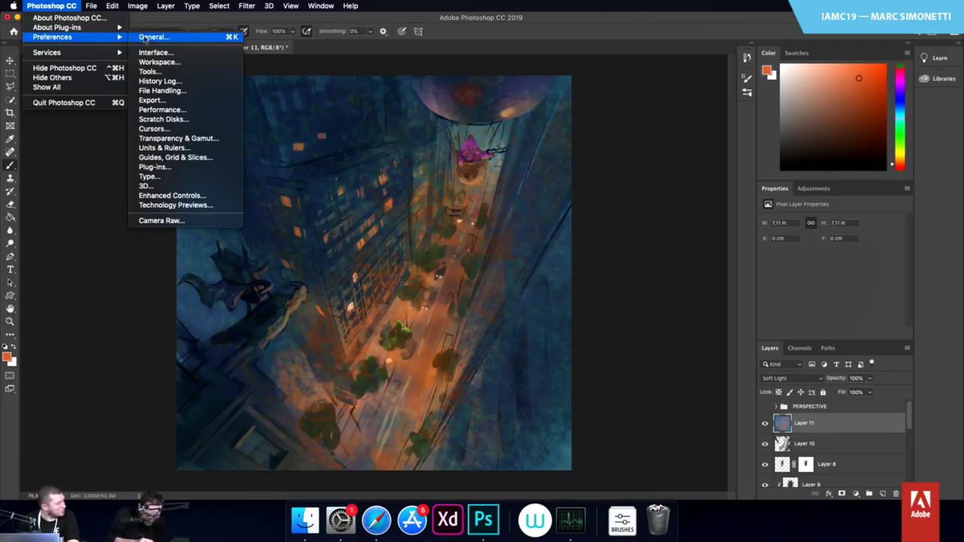
{"action": "left_click", "coordinate": [154, 36]}
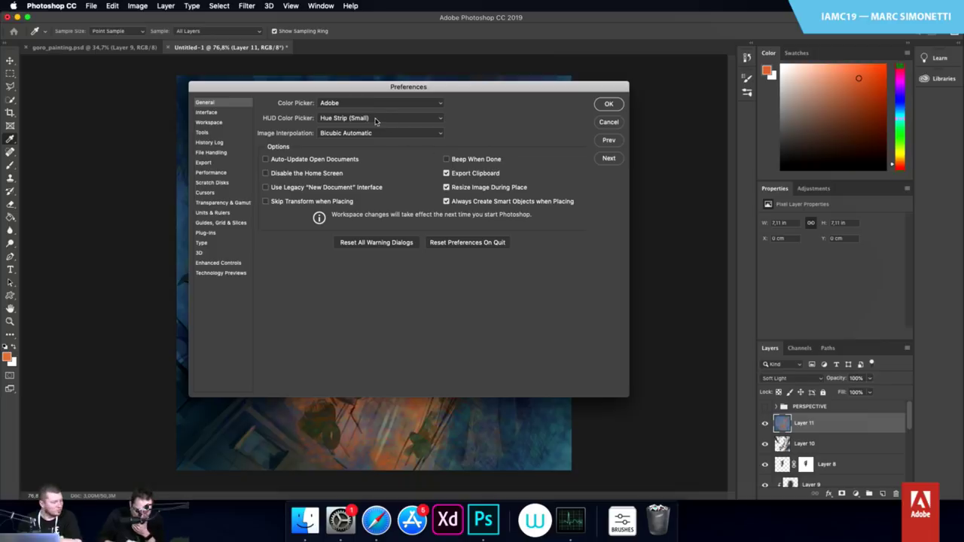
{"action": "left_click", "coordinate": [375, 119]}
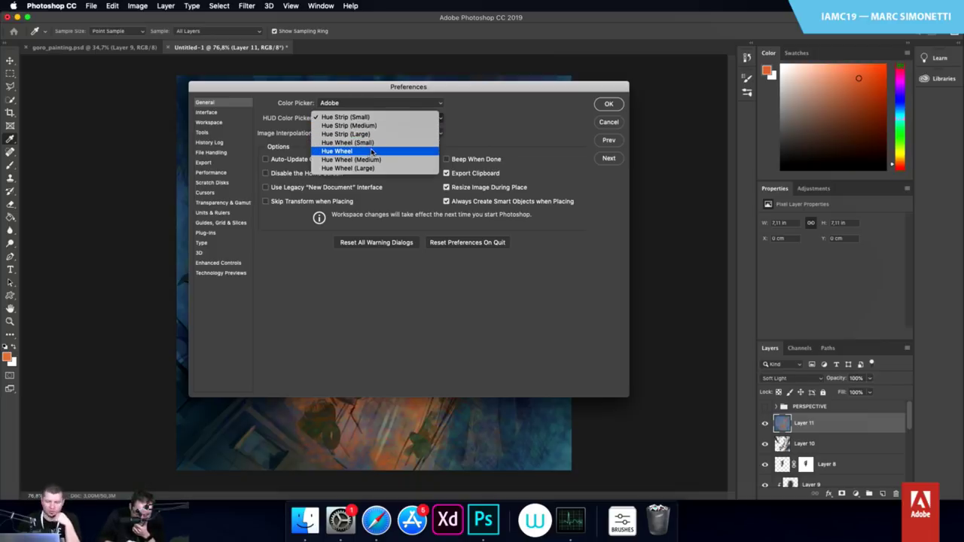
{"action": "left_click", "coordinate": [371, 152]}
{"action": "left_click", "coordinate": [609, 103]}
{"action": "key", "text": "b"}
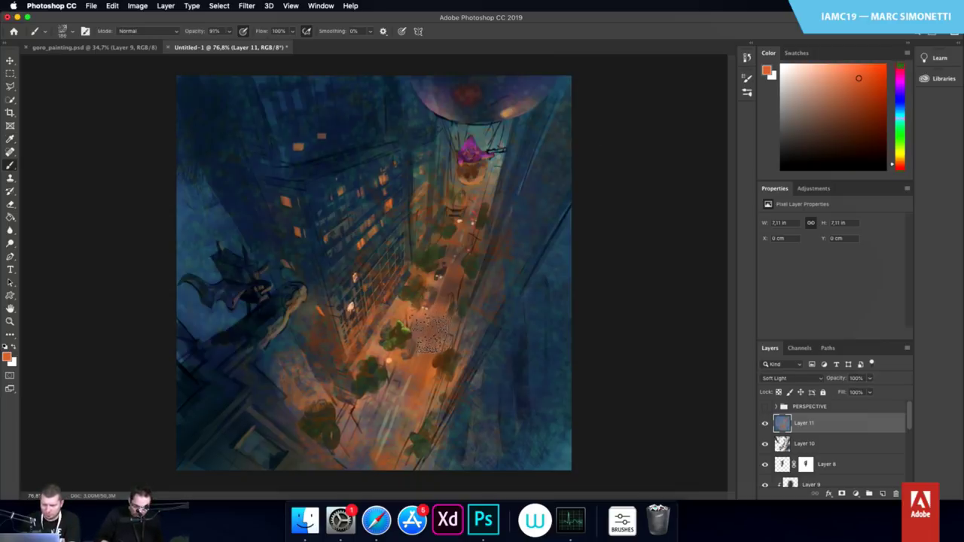
Pick a medium blue with the hue wheel and brush it over the dark surroundings of the street
{"action": "left_click", "coordinate": [431, 332], "text": "ctrl+alt+super"}
{"action": "left_click_drag", "start_coordinate": [390, 394], "coordinate": [360, 447]}
{"action": "left_click_drag", "start_coordinate": [410, 364], "coordinate": [406, 364]}
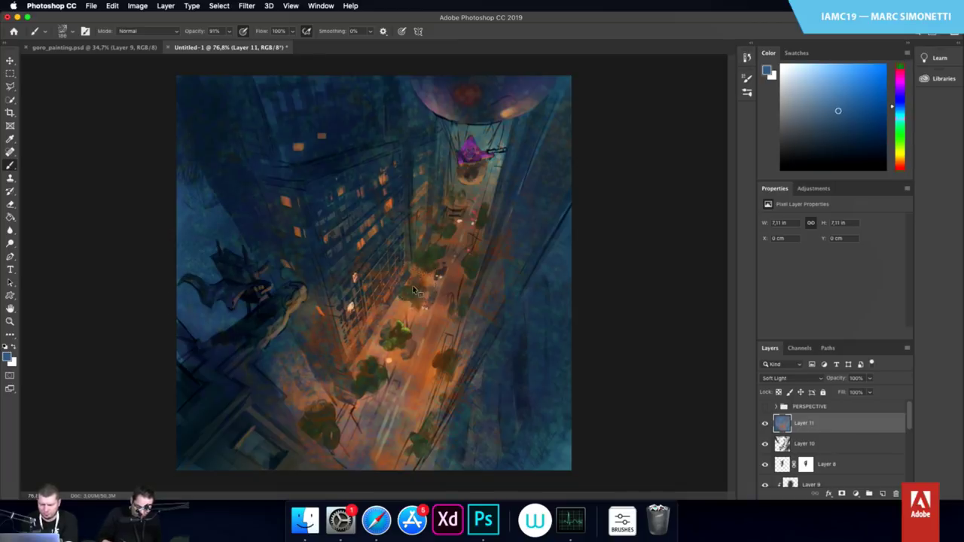
Brush deep violet-blue and dark green texture over the right-hand facade and the edges of the street
{"action": "left_click_drag", "start_coordinate": [411, 293], "coordinate": [420, 287]}
{"action": "left_click_drag", "start_coordinate": [351, 331], "coordinate": [322, 326]}
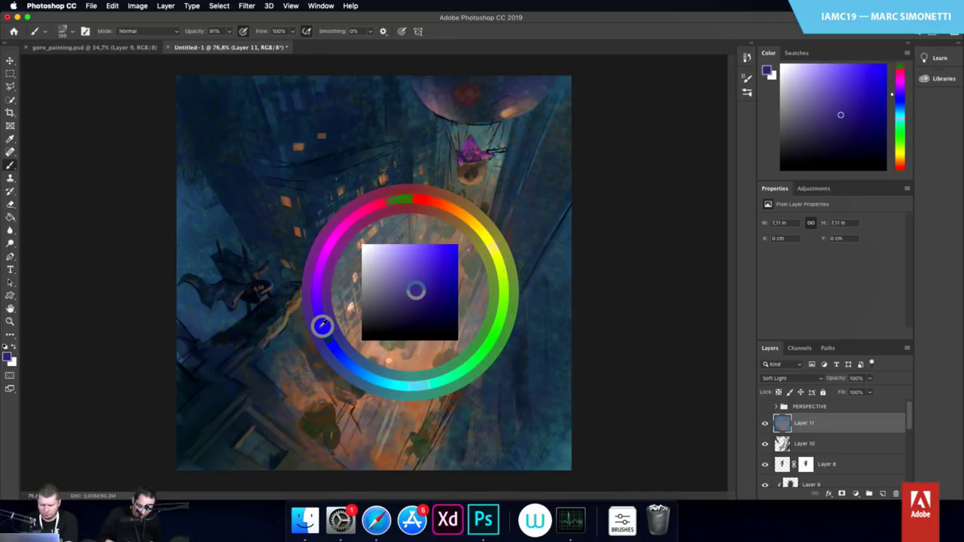
{"action": "mouse_move", "coordinate": [522, 235]}
{"action": "left_mouse_down"}
{"action": "mouse_move", "coordinate": [507, 185]}
{"action": "mouse_move", "coordinate": [477, 155]}
{"action": "mouse_move", "coordinate": [530, 333]}
{"action": "mouse_move", "coordinate": [451, 366]}
{"action": "left_mouse_up"}
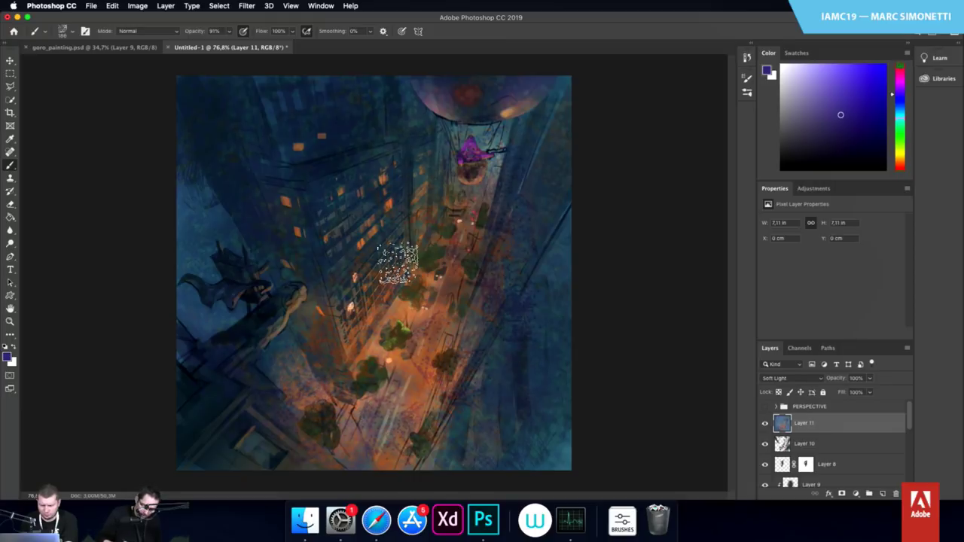
{"action": "left_click_drag", "start_coordinate": [399, 264], "coordinate": [402, 267]}
{"action": "left_click_drag", "start_coordinate": [451, 345], "coordinate": [445, 343]}
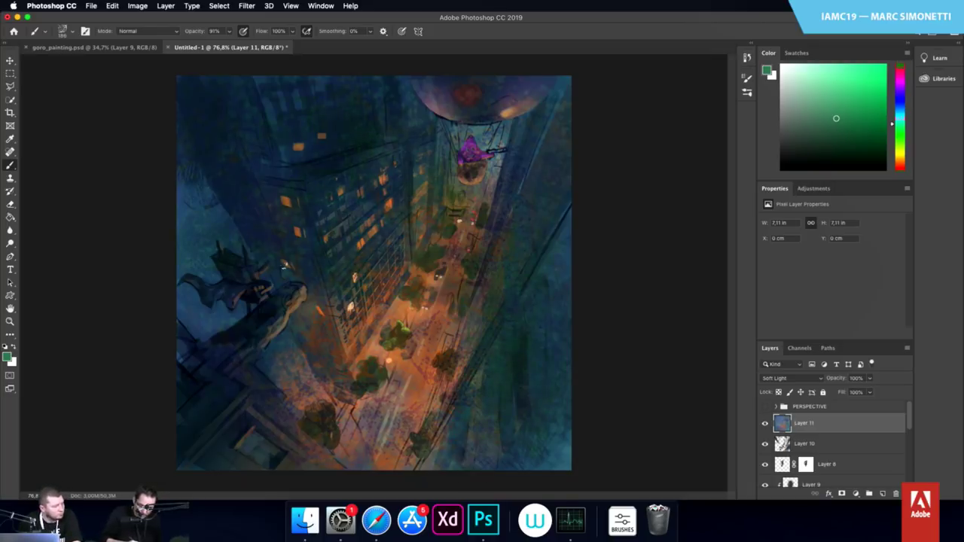
Pick a bright saturated orange with the hue wheel and intensify the glow along the whole street
{"action": "left_click_drag", "start_coordinate": [440, 339], "coordinate": [443, 338]}
{"action": "left_click_drag", "start_coordinate": [475, 261], "coordinate": [475, 249]}
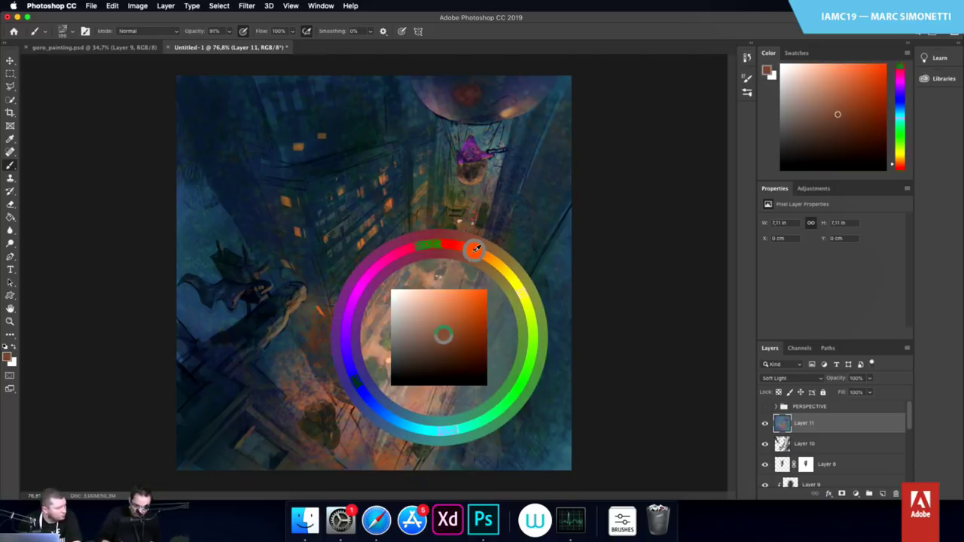
{"action": "left_click_drag", "start_coordinate": [464, 306], "coordinate": [475, 293]}
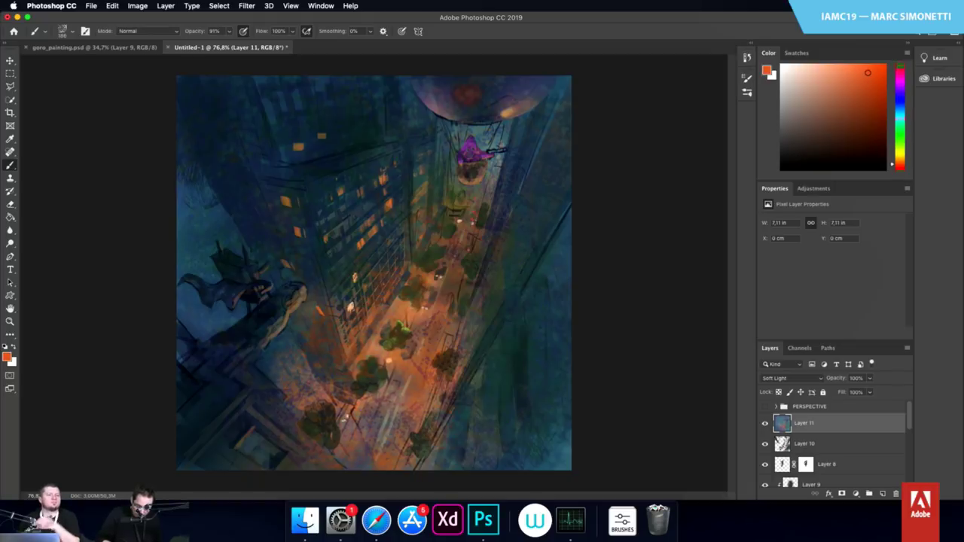
{"action": "left_click_drag", "start_coordinate": [344, 418], "coordinate": [354, 426]}
{"action": "mouse_move", "coordinate": [455, 215]}
{"action": "left_mouse_down"}
{"action": "mouse_move", "coordinate": [469, 201]}
{"action": "mouse_move", "coordinate": [483, 227]}
{"action": "left_mouse_up"}
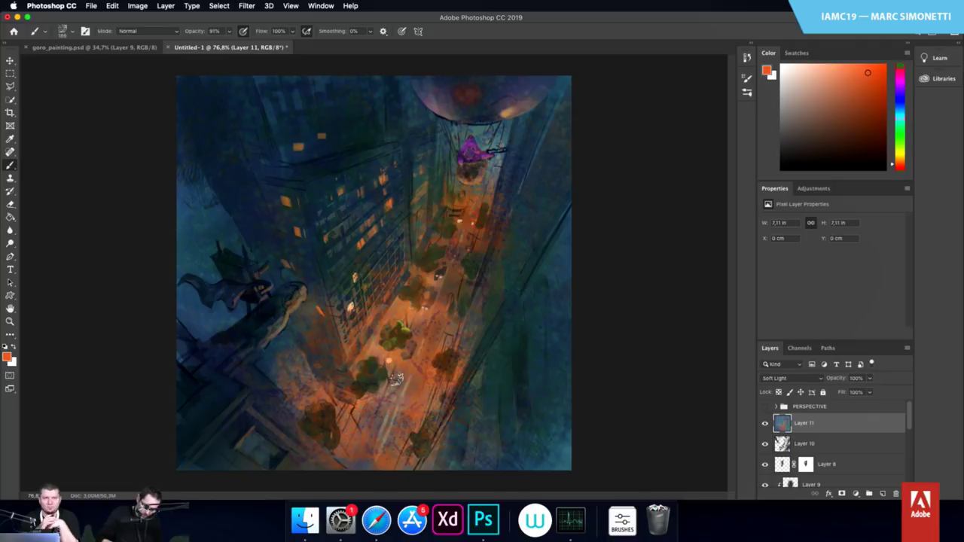
{"action": "left_click_drag", "start_coordinate": [479, 372], "coordinate": [479, 352]}
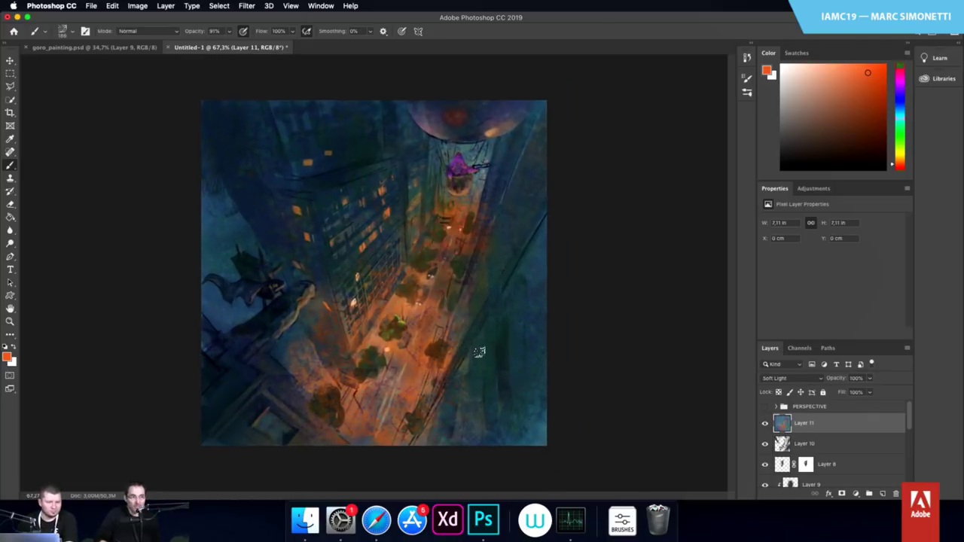
{"action": "left_click_drag", "start_coordinate": [386, 397], "coordinate": [393, 390]}
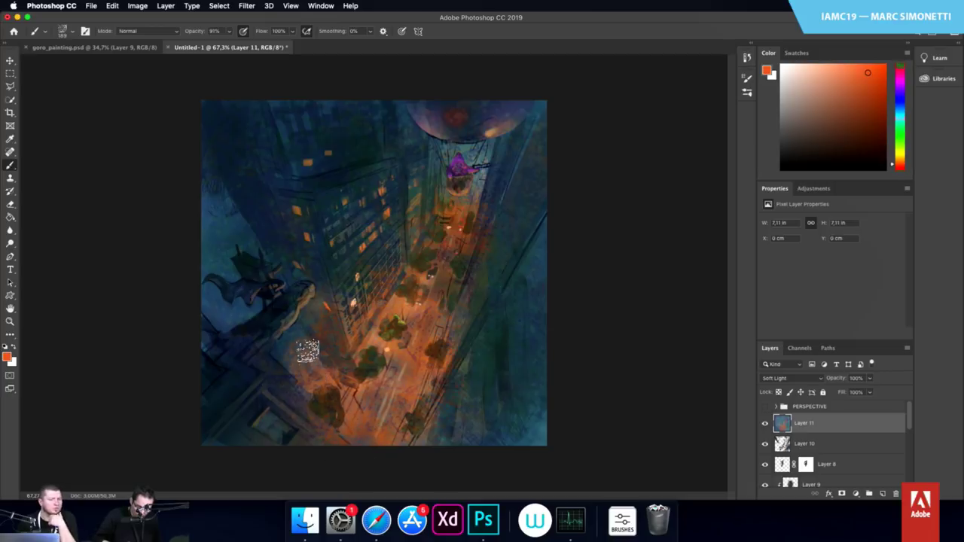
Lower the Soft Light layer's opacity to 64% and add a new layer above it
{"action": "left_click", "coordinate": [869, 379]}
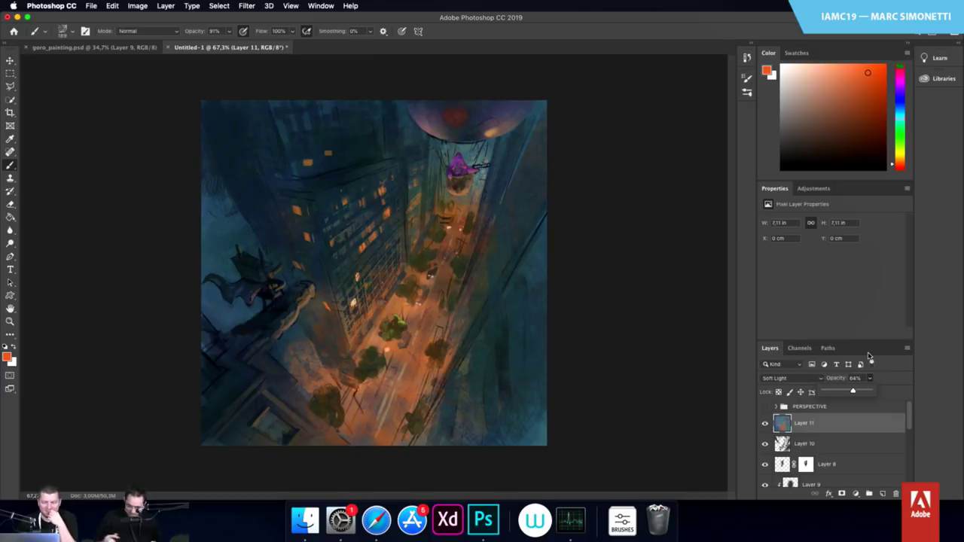
{"action": "left_click", "coordinate": [883, 494]}
{"action": "left_click", "coordinate": [883, 494]}
Switch to the 30 px Chalk brush from the peleng_brushes set
{"action": "right_click", "coordinate": [512, 370]}
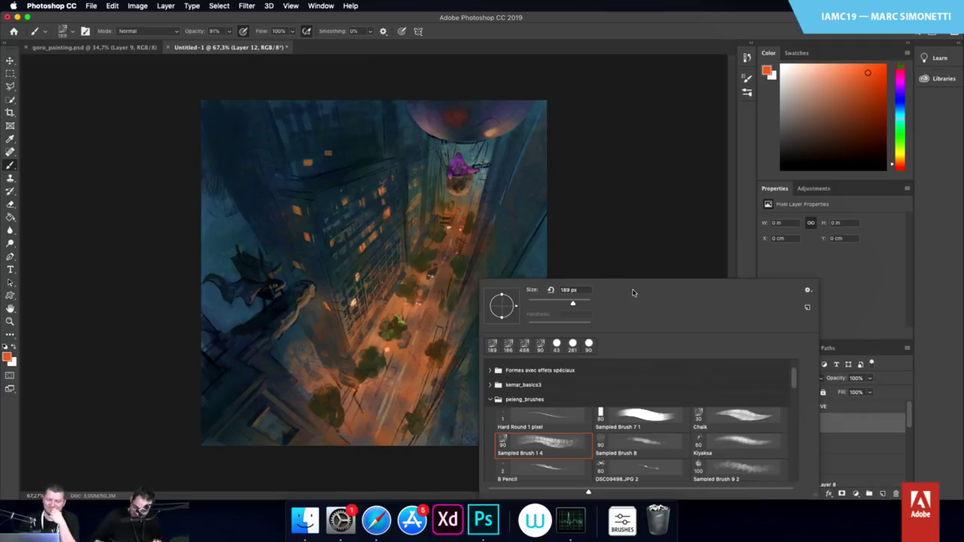
{"action": "left_click", "coordinate": [739, 413]}
{"action": "left_click", "coordinate": [659, 223]}
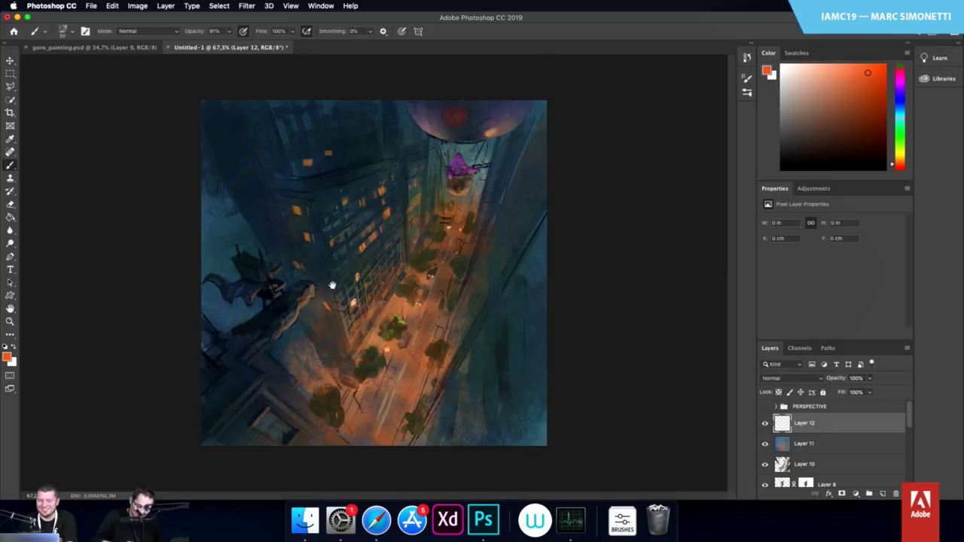
Shrink the brush and paint thin orange rim highlights on the caped figure's cloak edges, pointed details and the ledge below it
{"action": "right_click", "coordinate": [272, 279]}
{"action": "left_click", "coordinate": [320, 250]}
{"action": "mouse_move", "coordinate": [266, 273]}
{"action": "left_mouse_down"}
{"action": "mouse_move", "coordinate": [316, 231]}
{"action": "mouse_move", "coordinate": [355, 226]}
{"action": "left_mouse_up"}
{"action": "left_click_drag", "start_coordinate": [189, 237], "coordinate": [344, 236]}
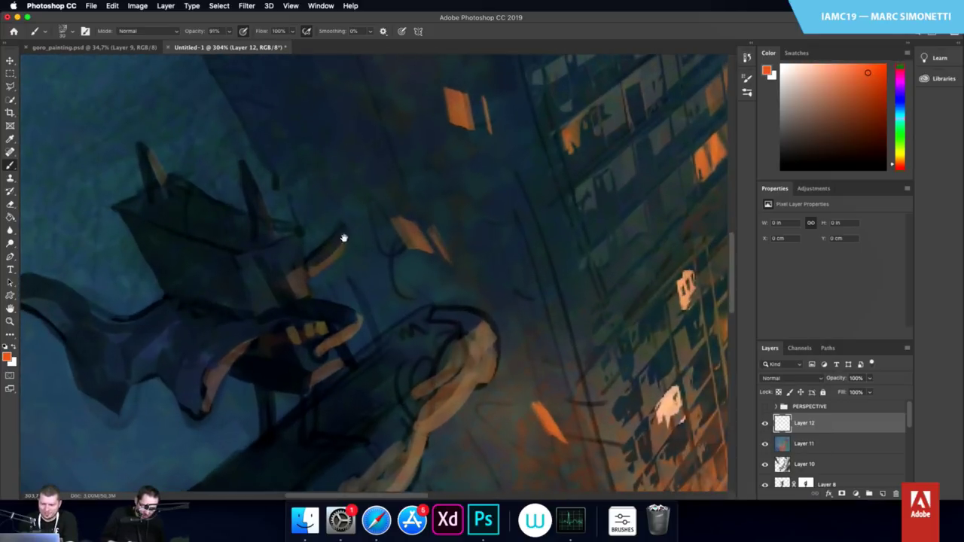
{"action": "mouse_move", "coordinate": [323, 272]}
{"action": "left_mouse_down", "text": "ctrl+alt"}
{"action": "mouse_move", "coordinate": [304, 280]}
{"action": "mouse_move", "coordinate": [334, 258]}
{"action": "left_mouse_up", "text": "ctrl+alt"}
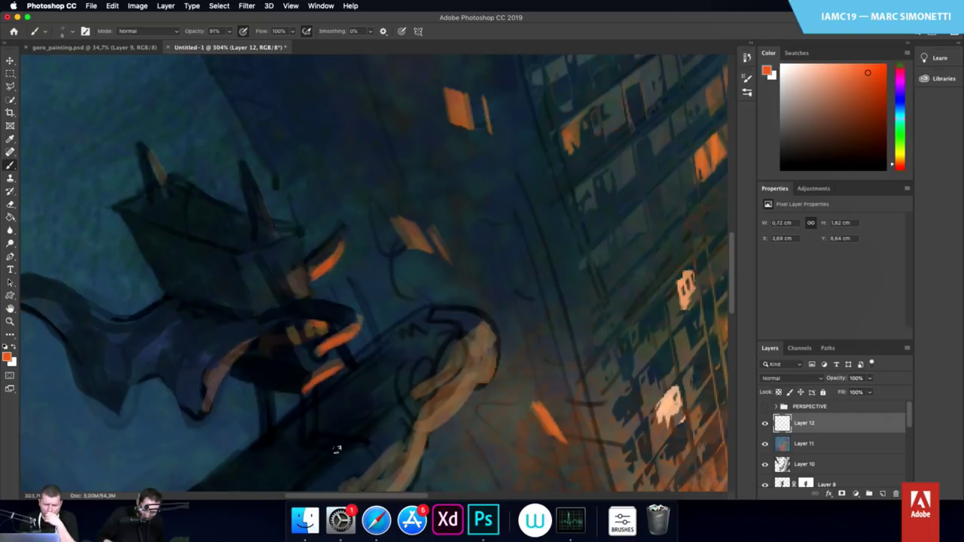
{"action": "left_click_drag", "start_coordinate": [265, 218], "coordinate": [246, 176]}
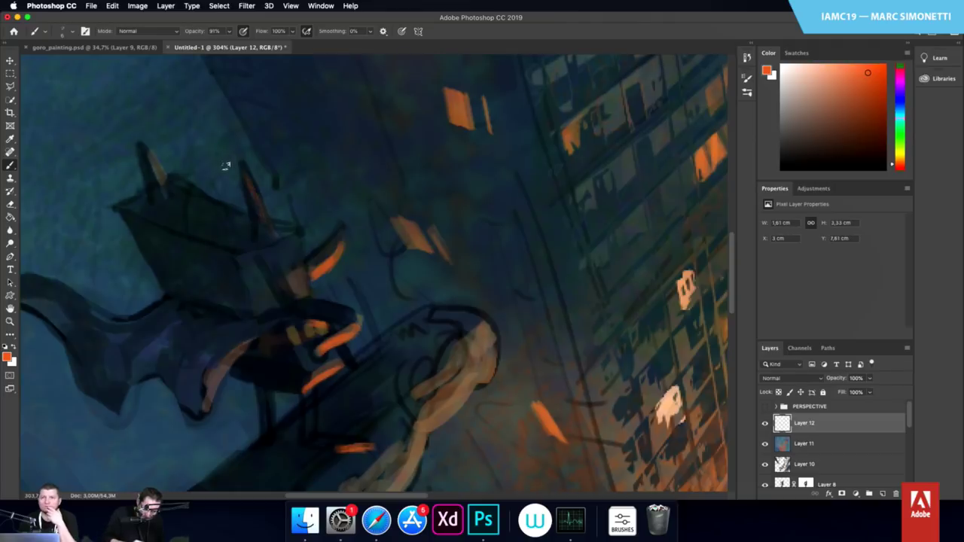
{"action": "left_click_drag", "start_coordinate": [164, 190], "coordinate": [149, 160]}
{"action": "left_click_drag", "start_coordinate": [484, 323], "coordinate": [363, 391]}
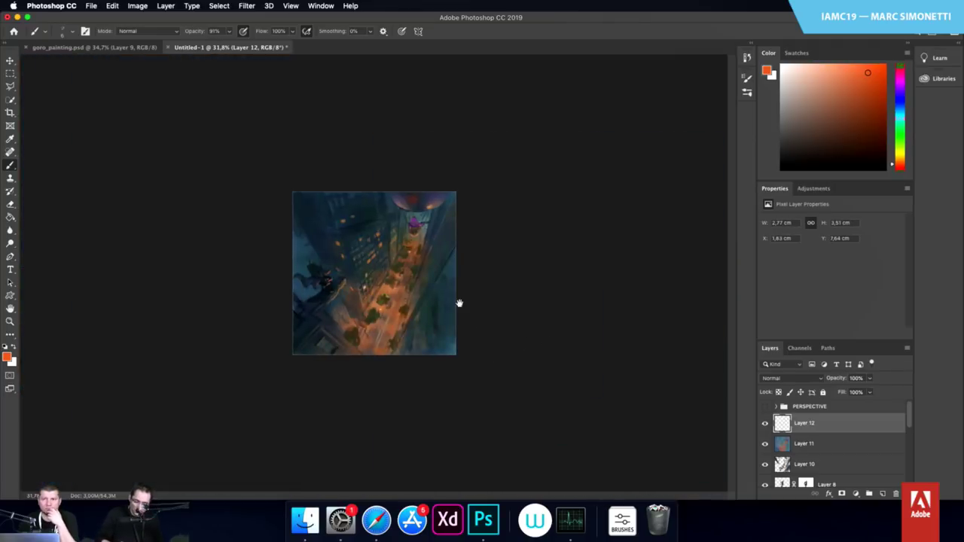
Repaint the balloon character's gun in sampled dark blue, then add a bright orange highlight along the underside of its arm and gun
{"action": "right_click", "coordinate": [427, 221]}
{"action": "left_click", "coordinate": [480, 186]}
{"action": "left_click_drag", "start_coordinate": [414, 219], "coordinate": [522, 226]}
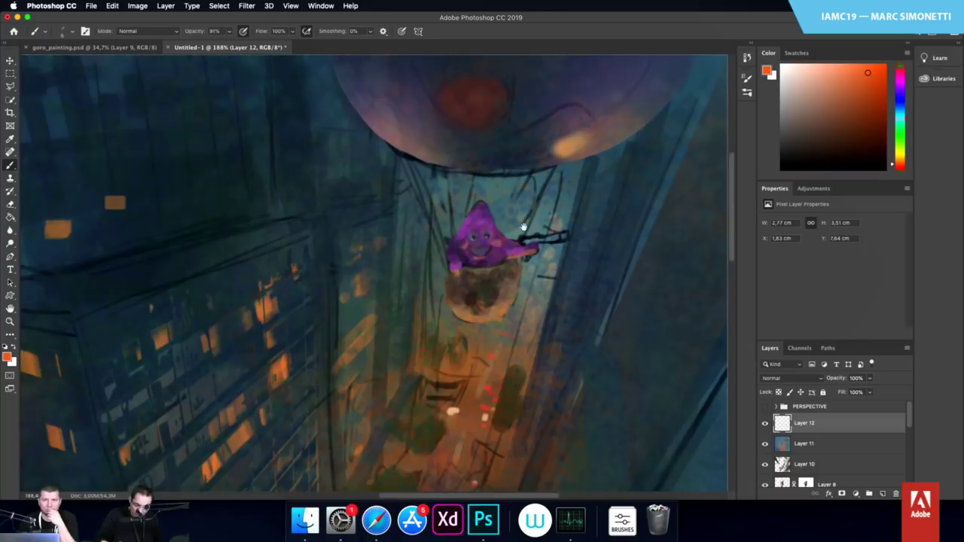
{"action": "left_click_drag", "start_coordinate": [538, 181], "coordinate": [484, 304]}
{"action": "scroll", "coordinate": [485, 305], "scroll_direction": "down", "scroll_amount": 5}
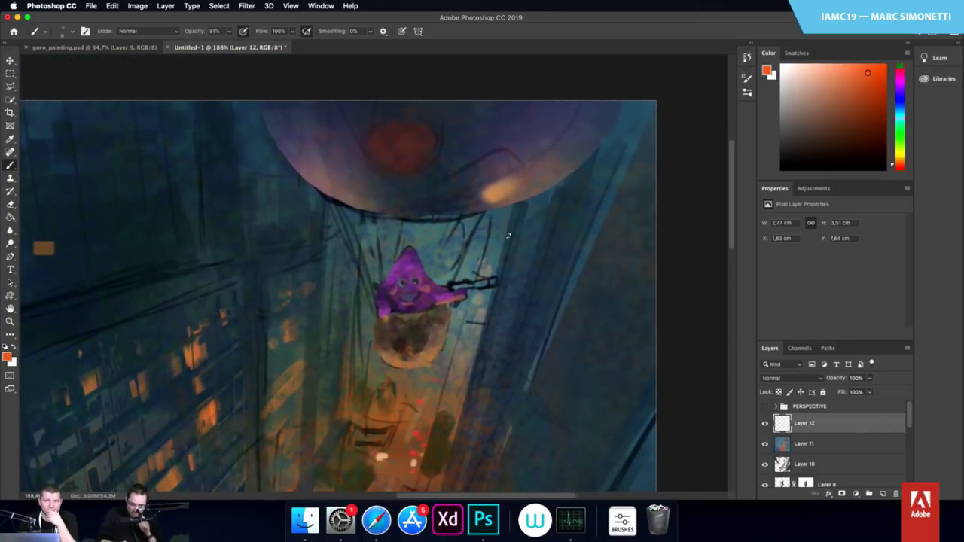
{"action": "left_click", "coordinate": [533, 258], "text": "alt"}
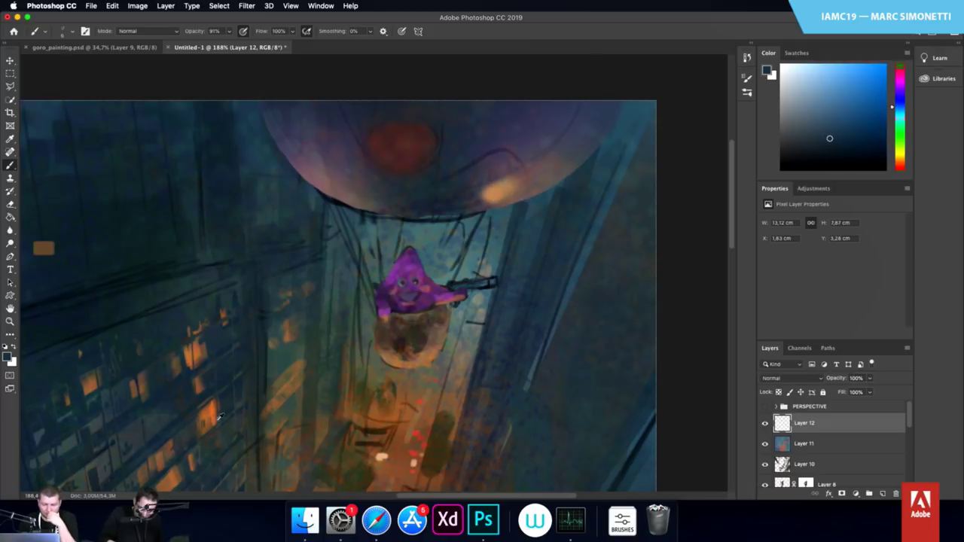
{"action": "left_click", "coordinate": [419, 323], "text": "alt"}
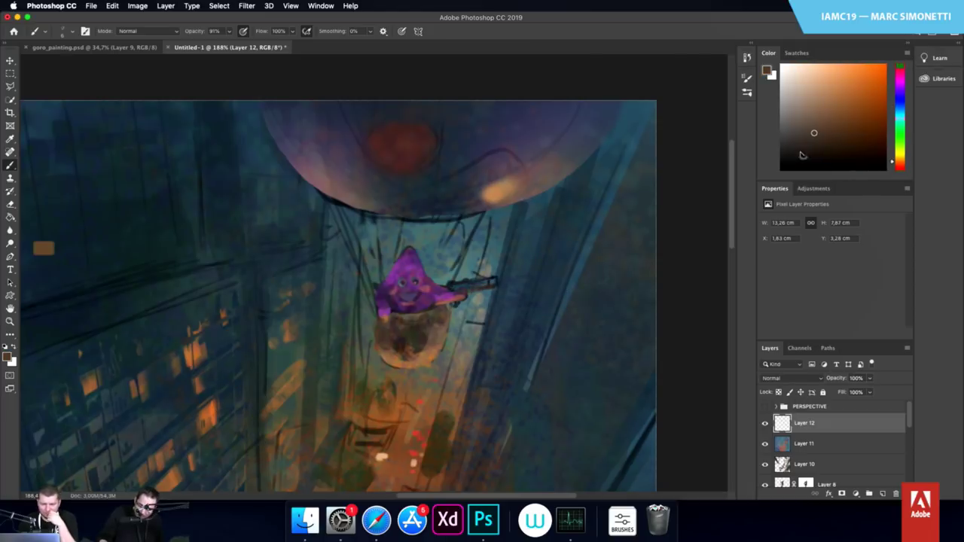
{"action": "scroll", "coordinate": [463, 299], "scroll_direction": "down", "scroll_amount": 5}
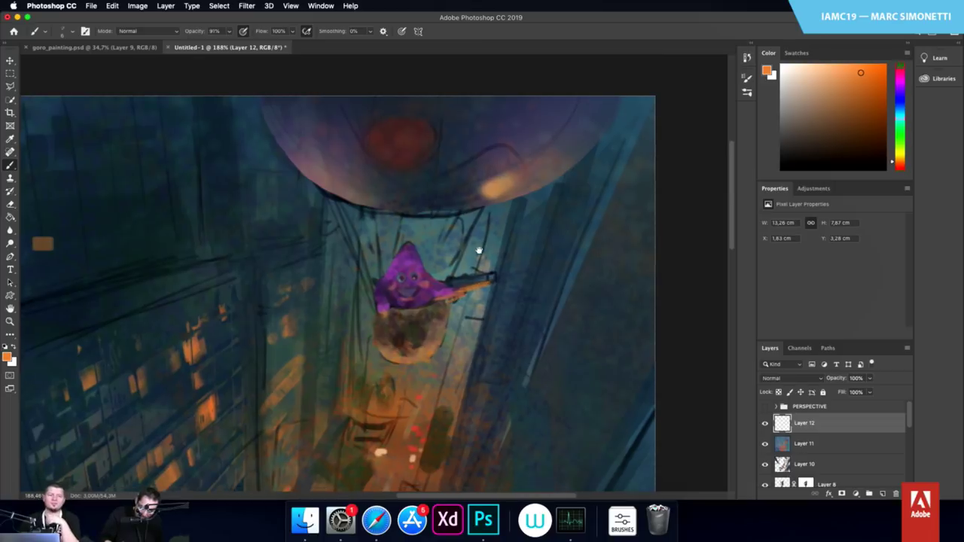
Outline the balloon with the Lasso tool and add the purple character with its basket and gun to the selection
{"action": "left_click_drag", "start_coordinate": [441, 329], "coordinate": [347, 324]}
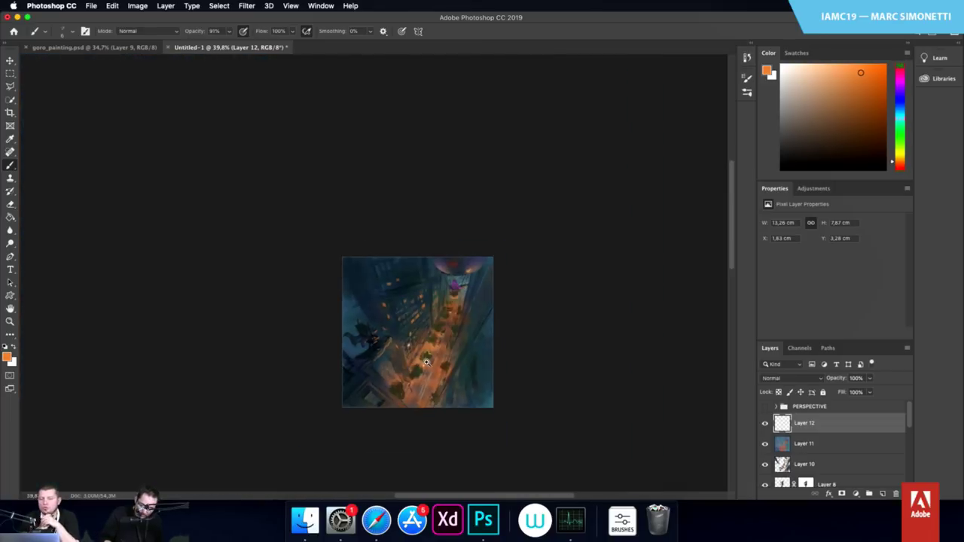
{"action": "right_click", "coordinate": [424, 246]}
{"action": "left_click_drag", "start_coordinate": [425, 236], "coordinate": [443, 220]}
{"action": "scroll", "coordinate": [452, 215], "scroll_direction": "up", "scroll_amount": 3}
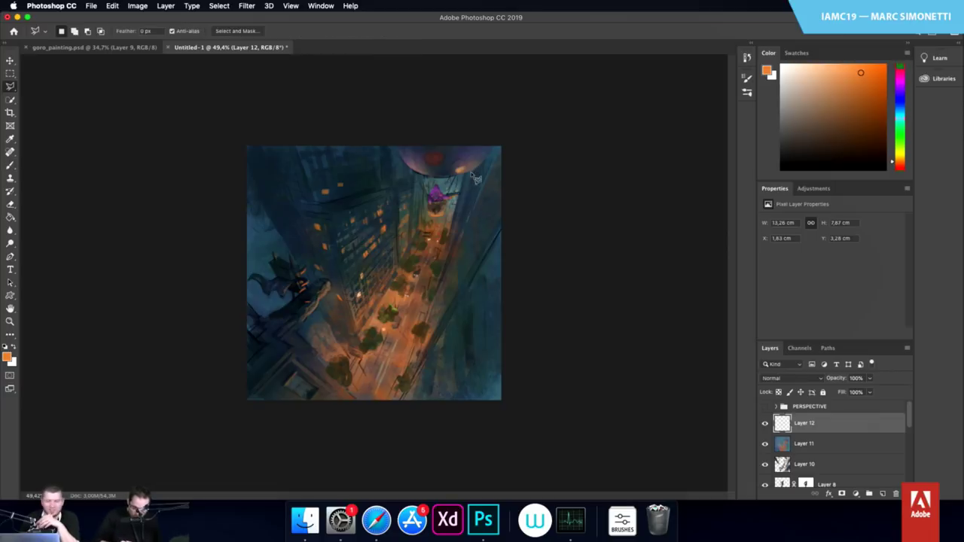
{"action": "key", "text": "l"}
{"action": "key", "text": "shift+l"}
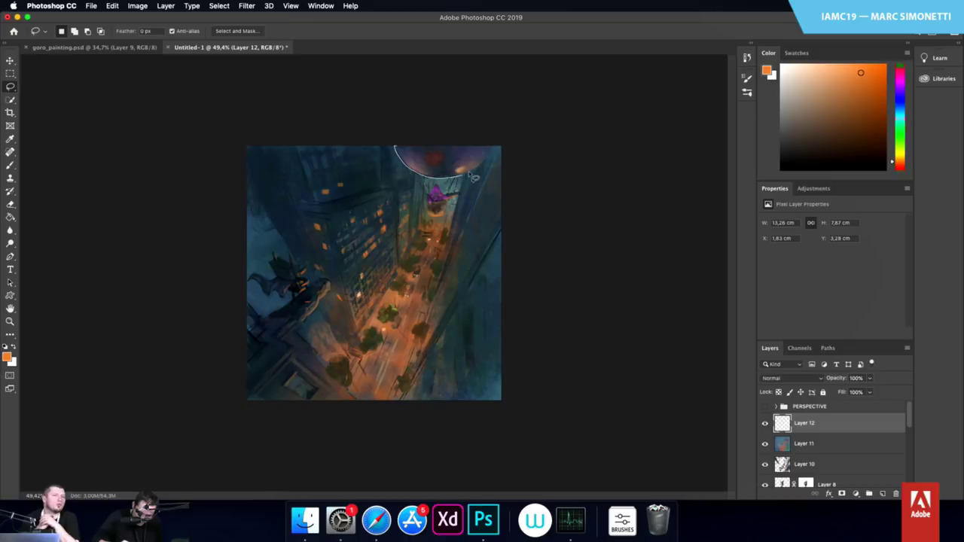
{"action": "left_click_drag", "start_coordinate": [427, 139], "coordinate": [427, 138]}
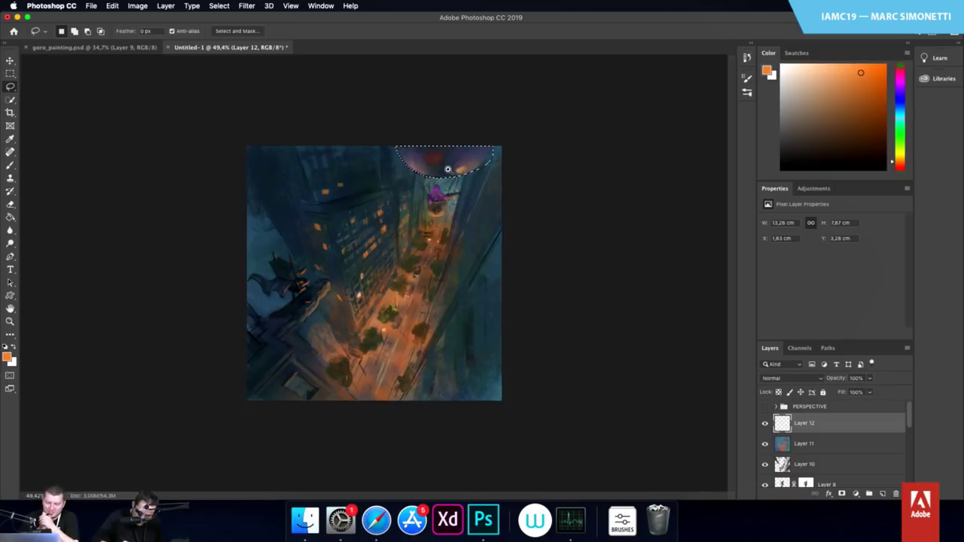
{"action": "key", "text": "super+0"}
{"action": "key", "text": "shift"}
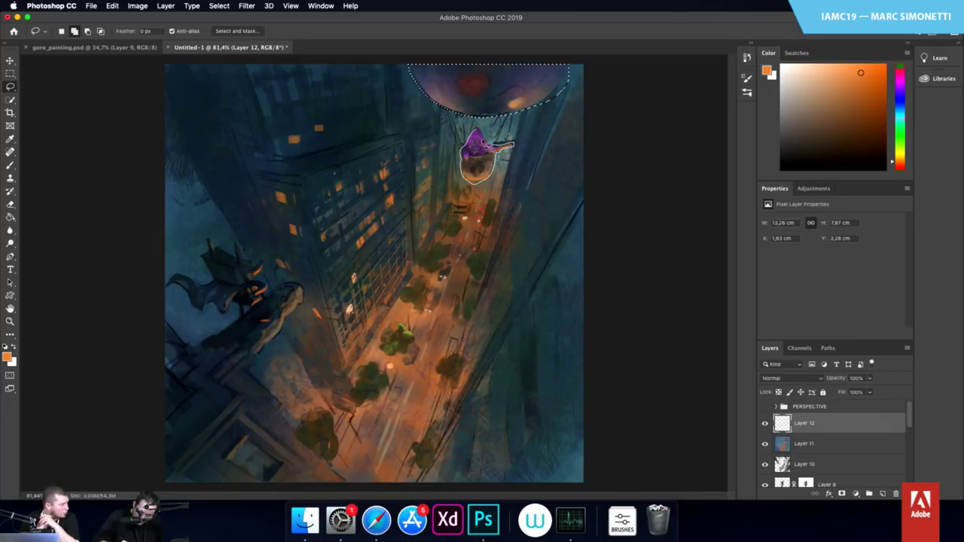
{"action": "left_click_drag", "start_coordinate": [482, 133], "coordinate": [486, 139]}
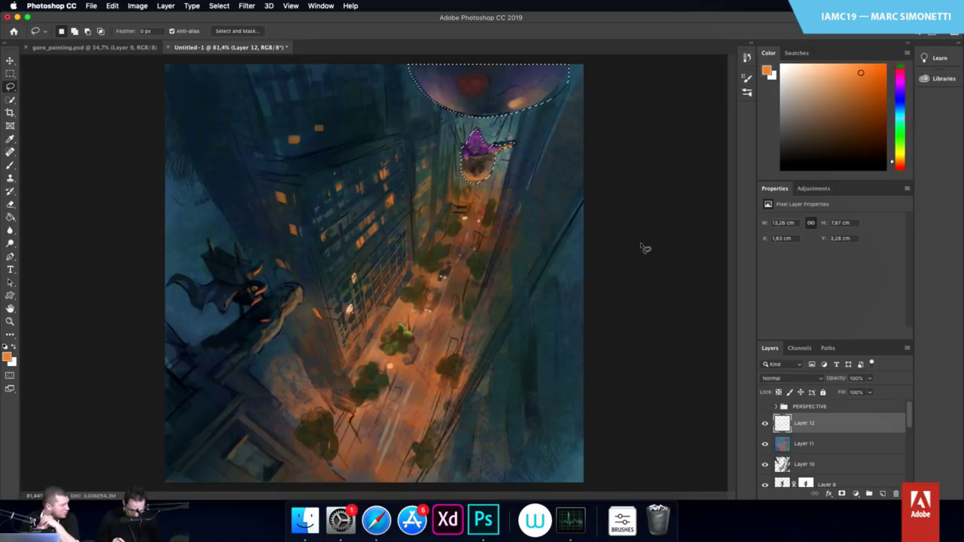
Fill the balloon and character selection on a new layer with dark teal sampled from the facade, then deselect
{"action": "key", "text": "g"}
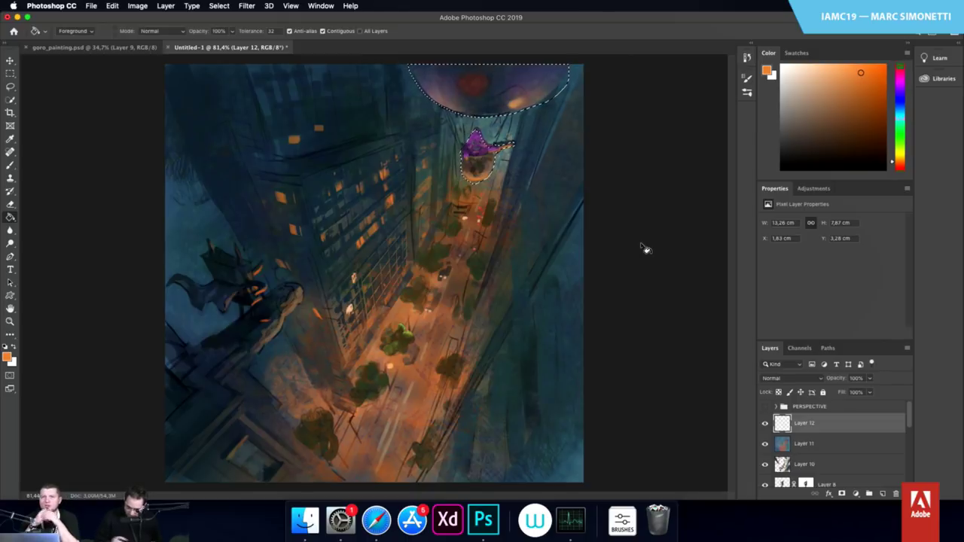
{"action": "left_click", "coordinate": [883, 494]}
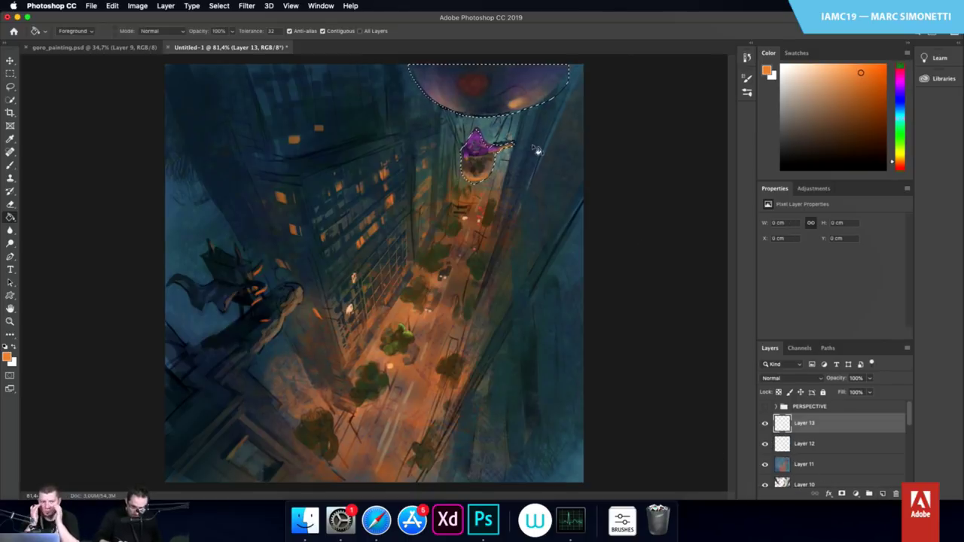
{"action": "left_click", "coordinate": [525, 96]}
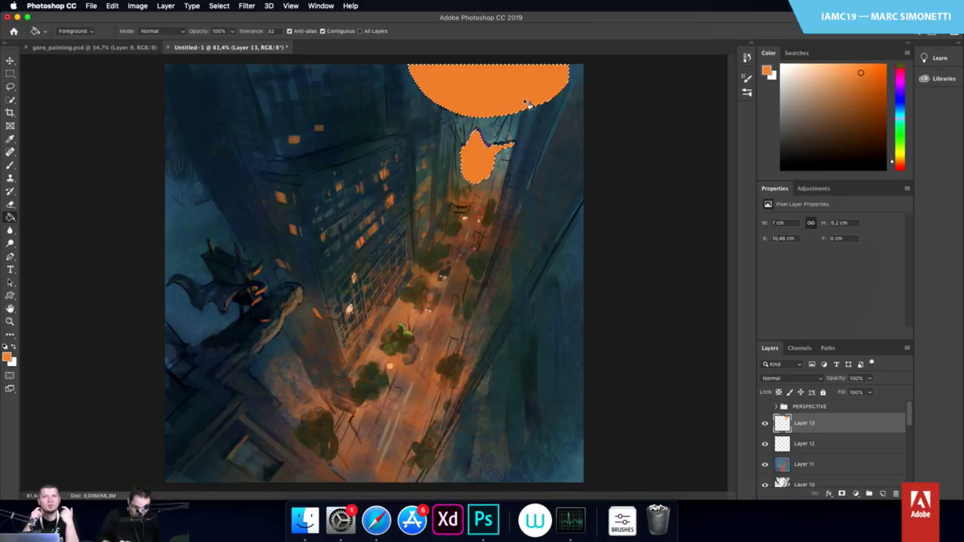
{"action": "left_click", "coordinate": [401, 160], "text": "alt"}
{"action": "left_click", "coordinate": [490, 82]}
{"action": "left_click", "coordinate": [473, 154]}
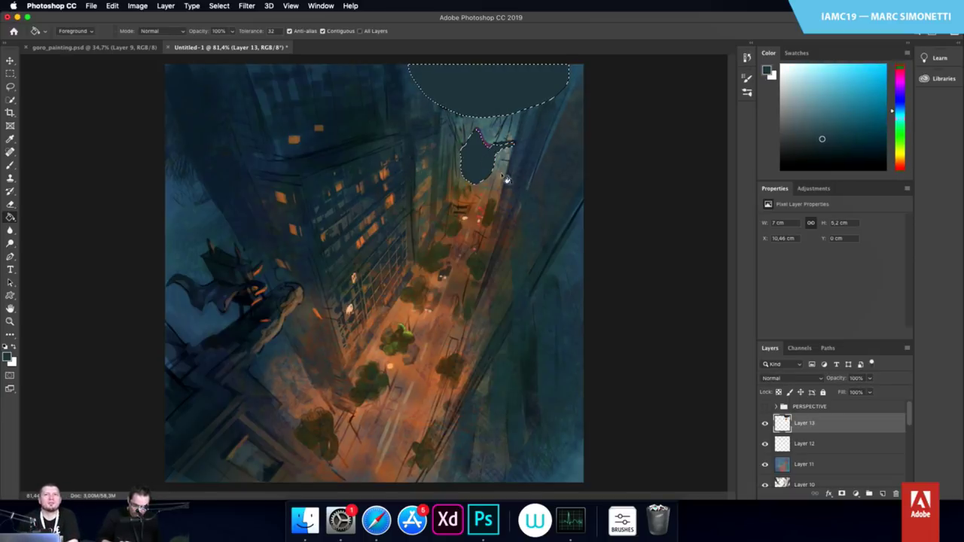
{"action": "key", "text": "super+d"}
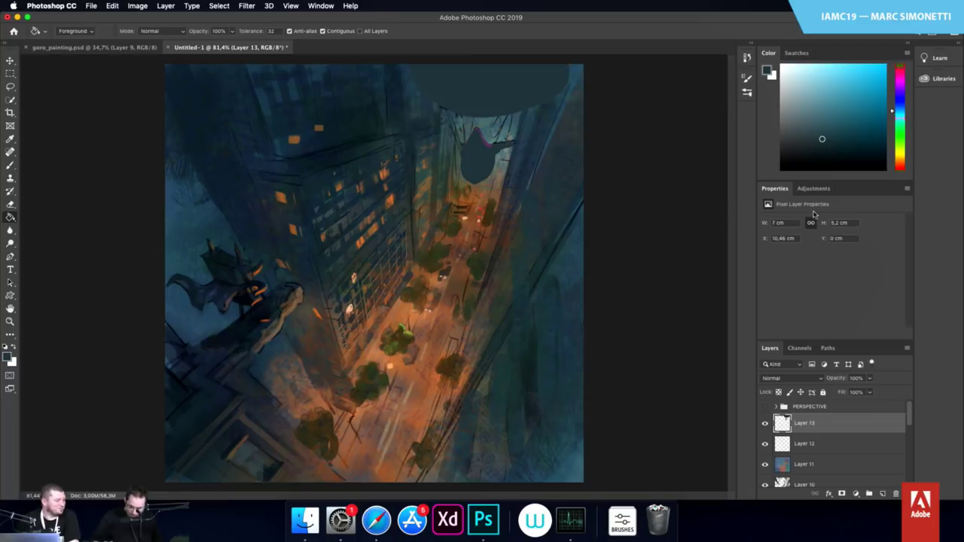
Set the silhouette layer's blend mode to Multiply and its opacity to 33%
{"action": "left_click", "coordinate": [867, 392]}
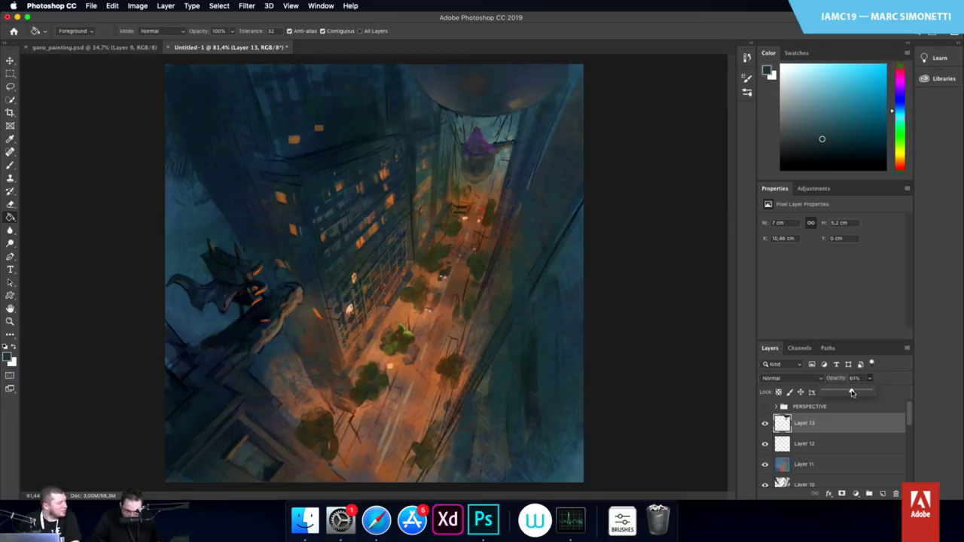
{"action": "left_click", "coordinate": [791, 378]}
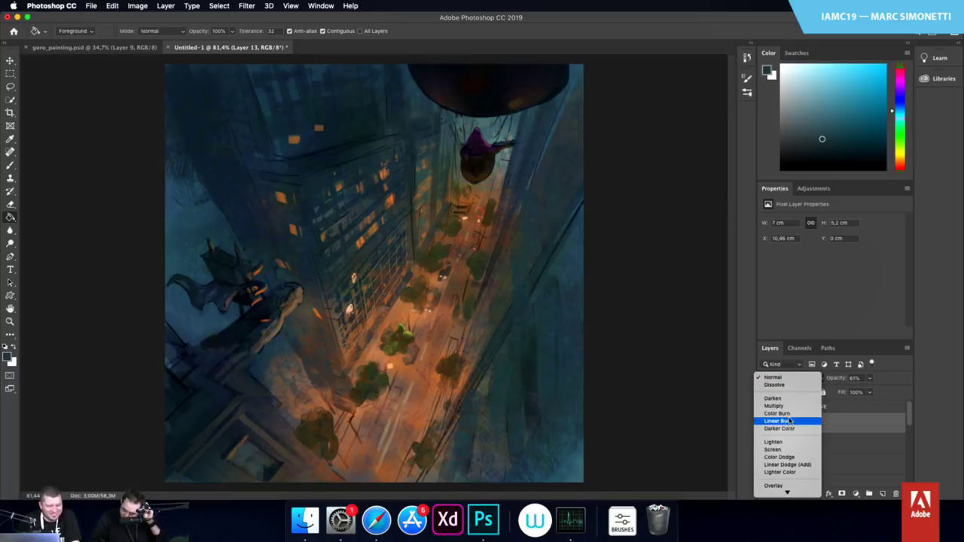
{"action": "left_click", "coordinate": [796, 408]}
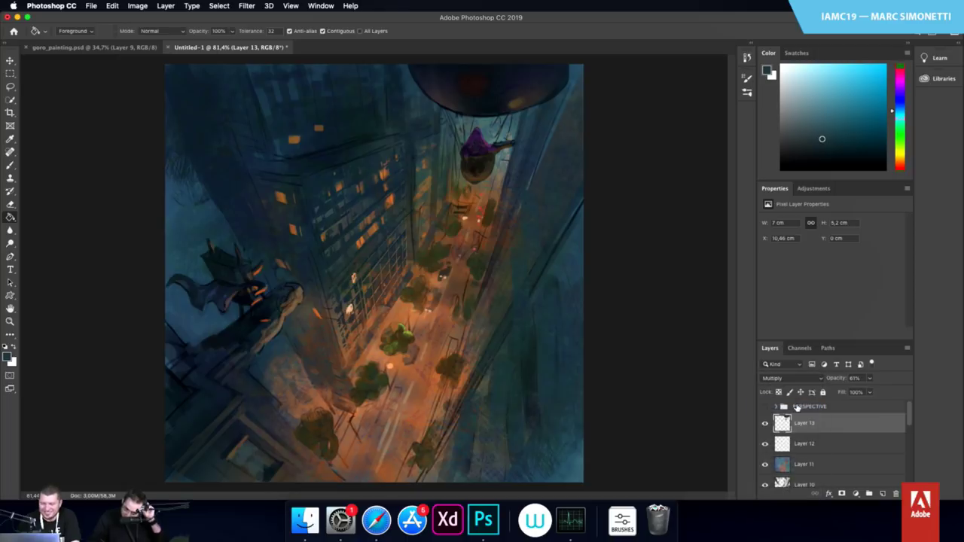
{"action": "left_click", "coordinate": [869, 378]}
{"action": "left_click_drag", "start_coordinate": [851, 392], "coordinate": [858, 395]}
{"action": "left_click_drag", "start_coordinate": [516, 337], "coordinate": [566, 299]}
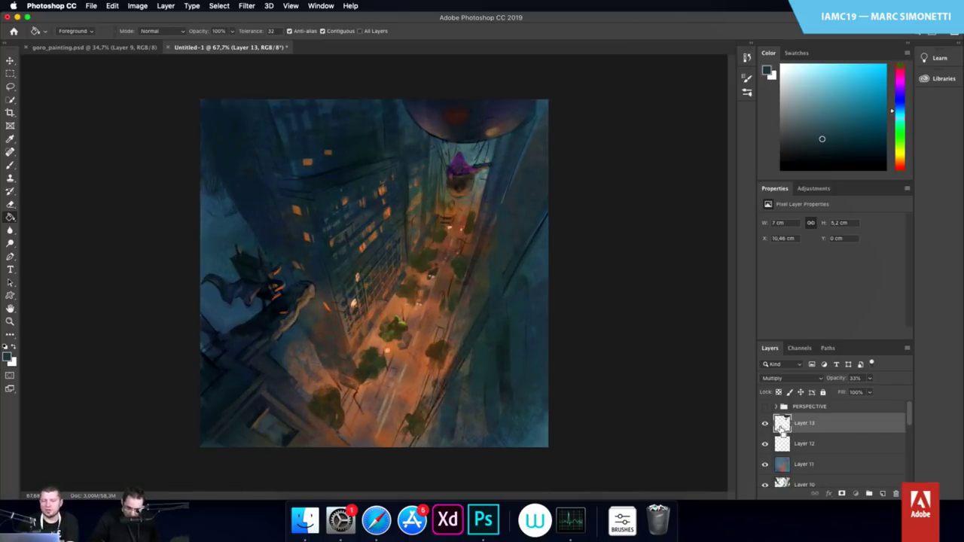
Load the silhouette layer's outline as a selection, add a new layer above it and invert the selection
{"action": "left_click", "coordinate": [782, 428], "text": "super"}
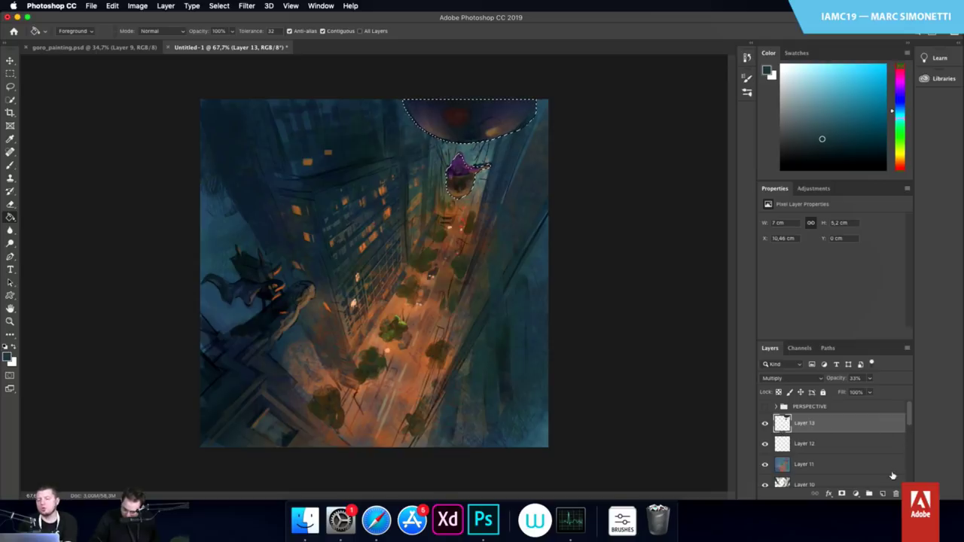
{"action": "left_click", "coordinate": [882, 493]}
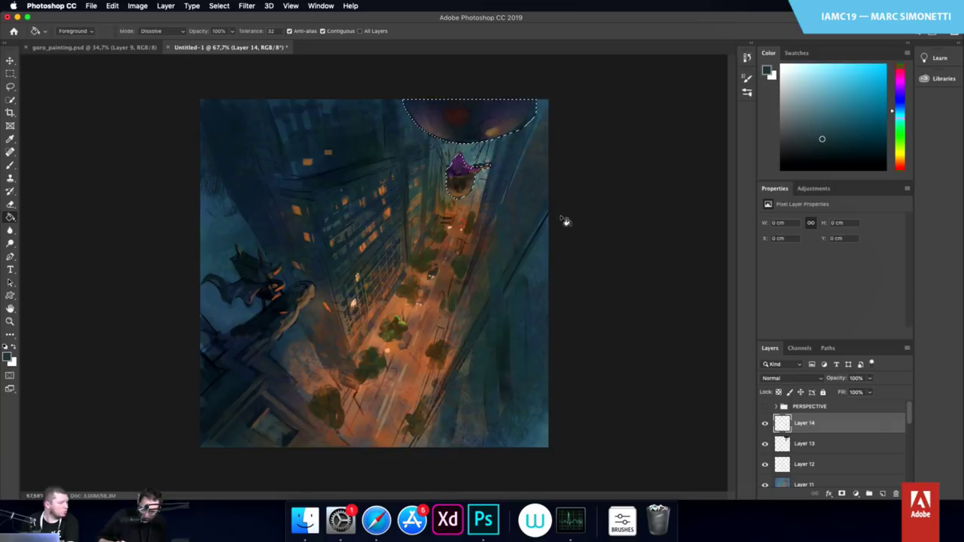
{"action": "left_click", "coordinate": [247, 5]}
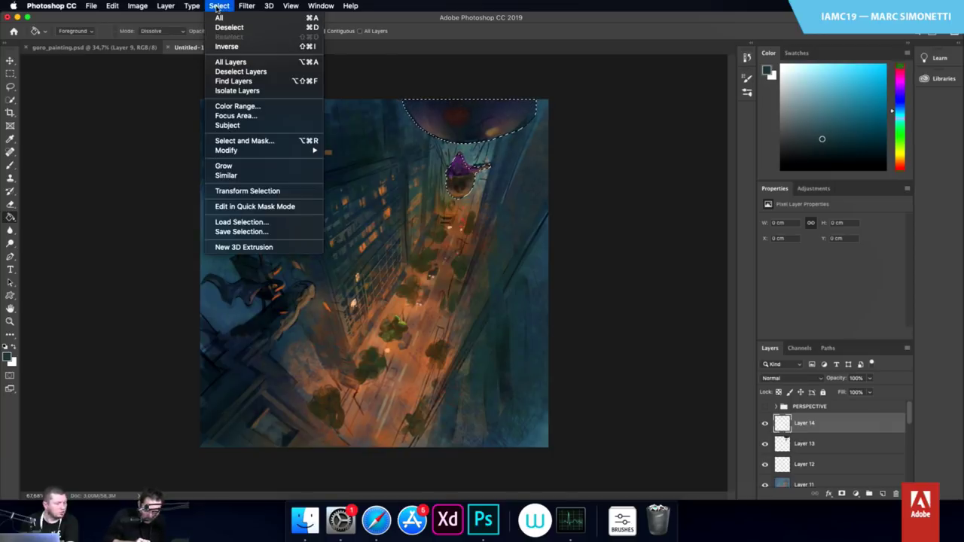
{"action": "left_click", "coordinate": [227, 47]}
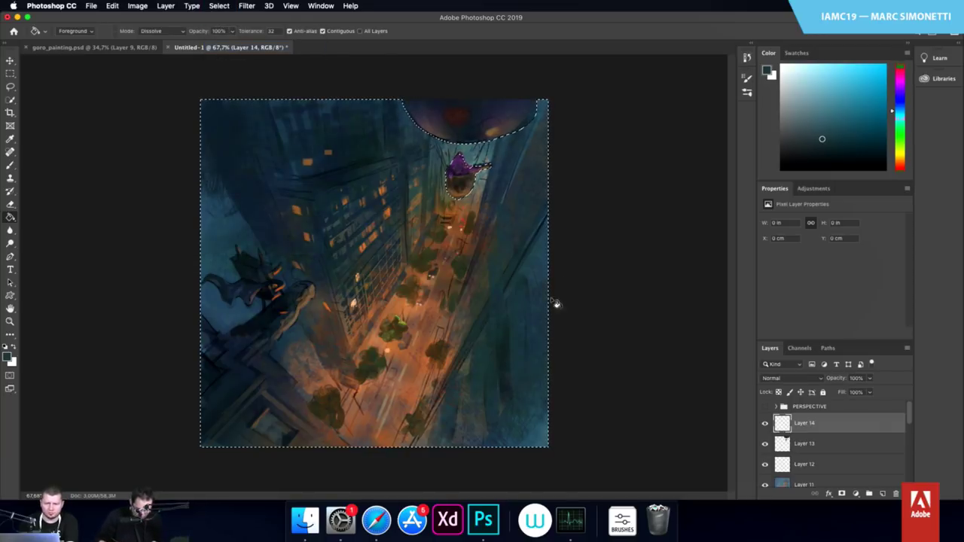
Switch to the 250 px Sampled Brush 10 3 from the peleng_brushes set
{"action": "key", "text": "b"}
{"action": "right_click", "coordinate": [496, 322]}
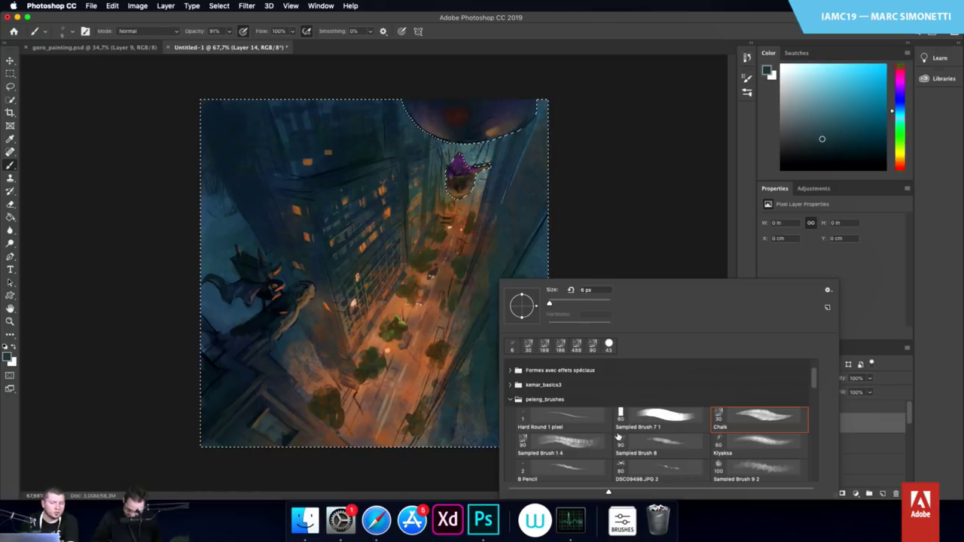
{"action": "left_click", "coordinate": [586, 444]}
{"action": "scroll", "coordinate": [819, 425], "scroll_direction": "down", "scroll_amount": 10}
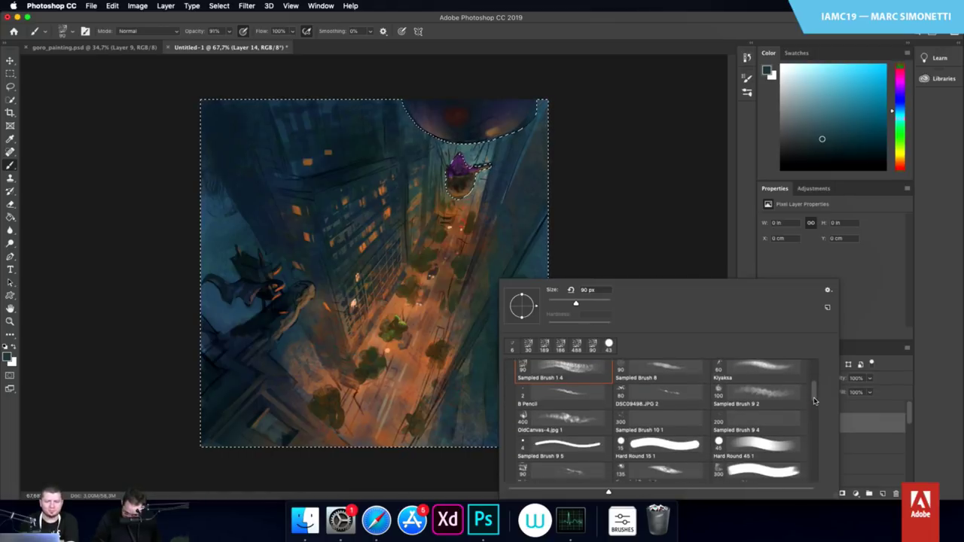
{"action": "scroll", "coordinate": [809, 417], "scroll_direction": "down", "scroll_amount": 4}
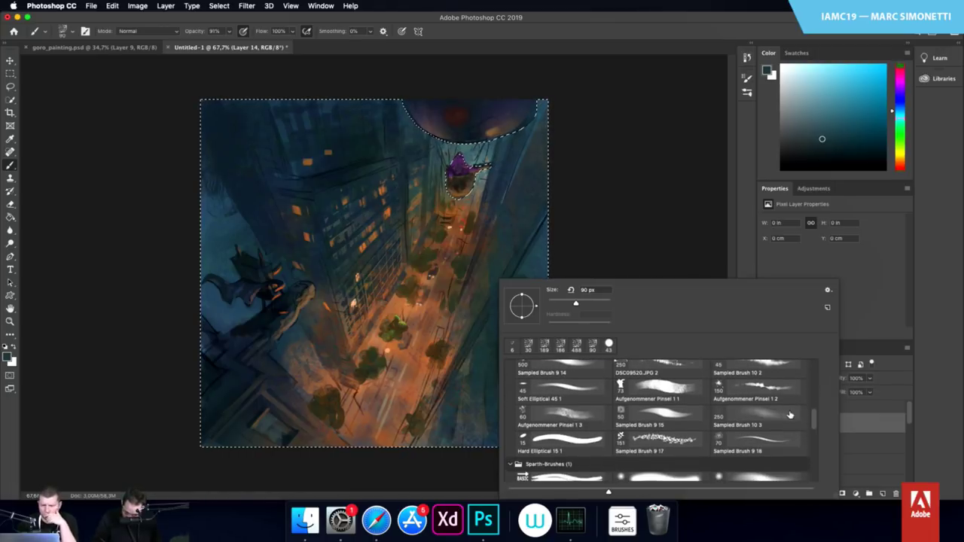
{"action": "left_click", "coordinate": [778, 414]}
{"action": "left_click", "coordinate": [473, 158], "text": "super"}
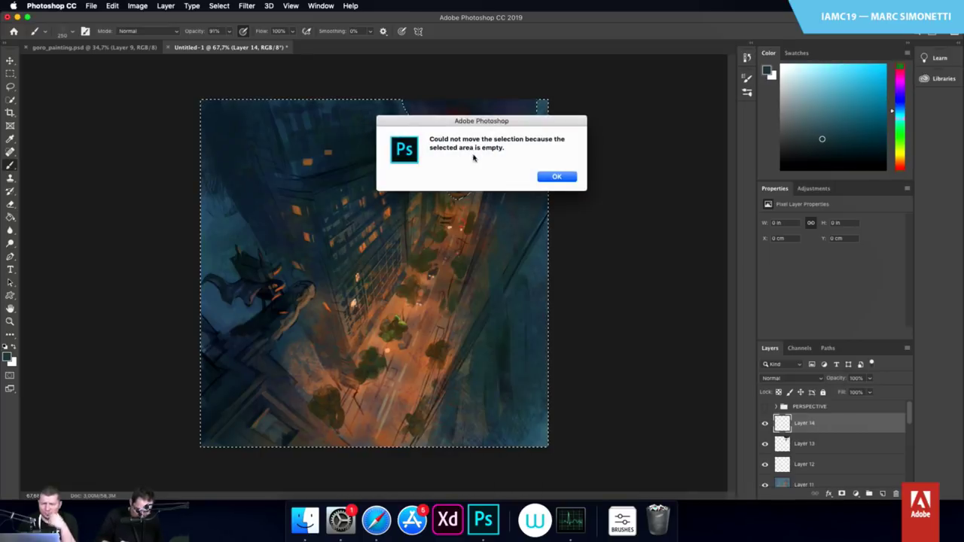
{"action": "left_click", "coordinate": [558, 177]}
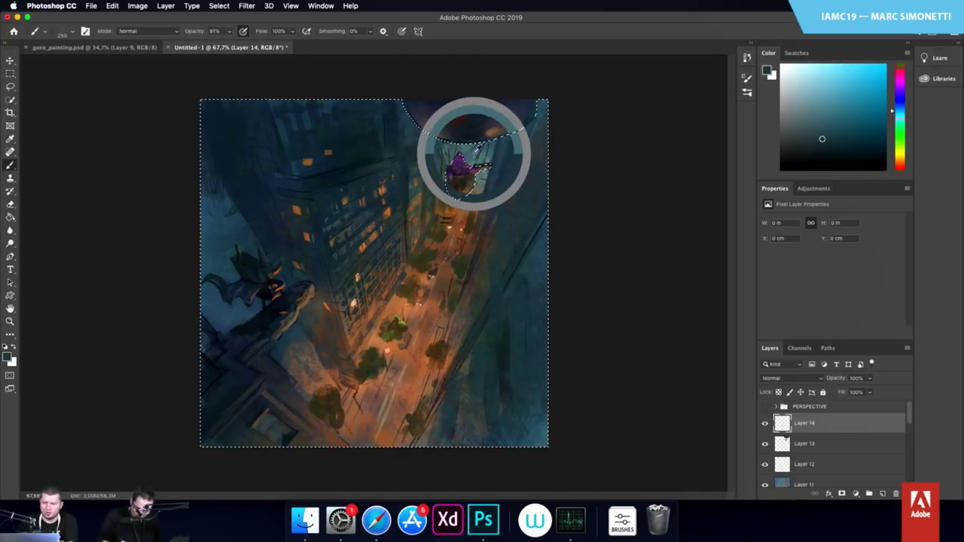
Brush sampled blue-teal haze over the far end of the street and the upper background around the balloon, then sample a dark navy
{"action": "left_click", "coordinate": [474, 153], "text": "alt"}
{"action": "left_click_drag", "start_coordinate": [475, 161], "coordinate": [481, 160]}
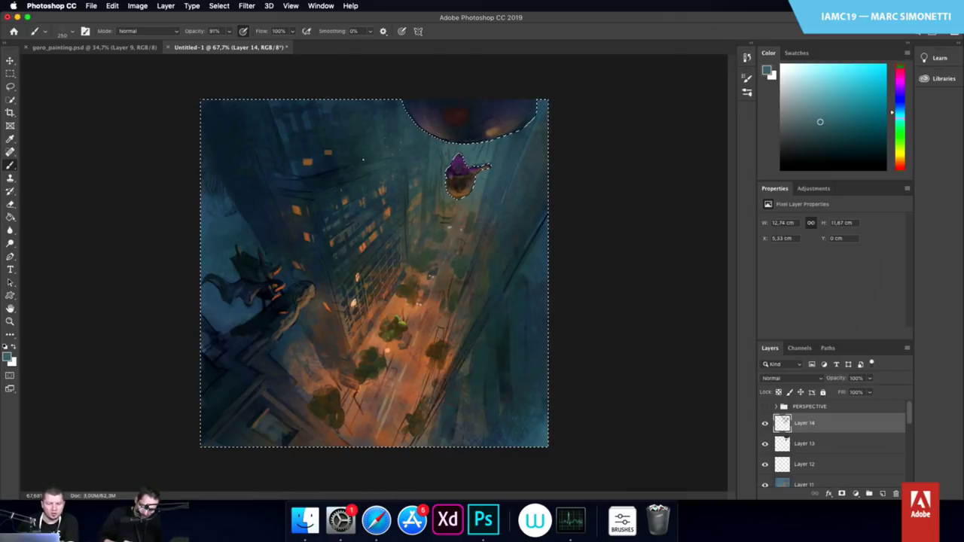
{"action": "left_click", "coordinate": [260, 183], "text": "alt"}
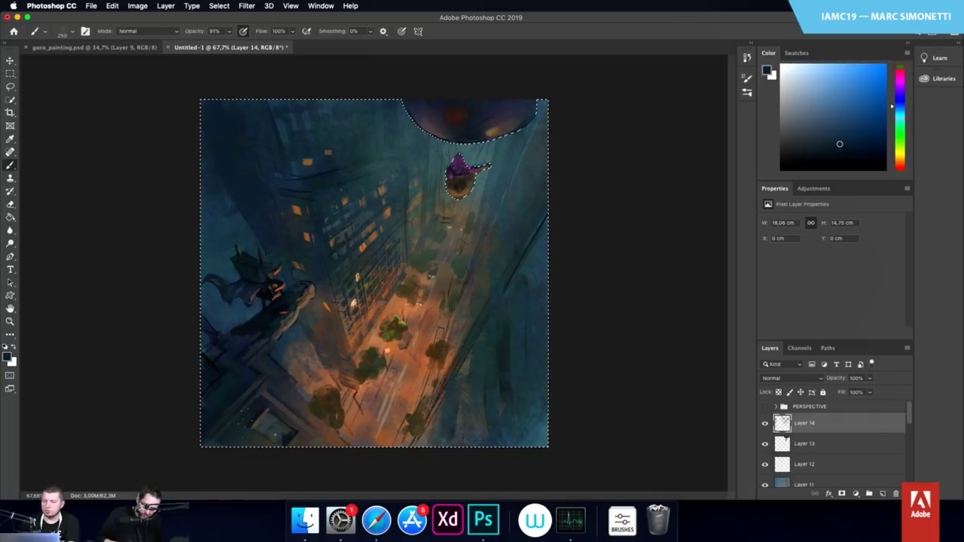
Clear the current selection and outline the foreground gargoyle and rooftop in the painting's lower-left corner with the Polygonal Lasso
{"action": "left_click", "coordinate": [366, 384], "text": "alt"}
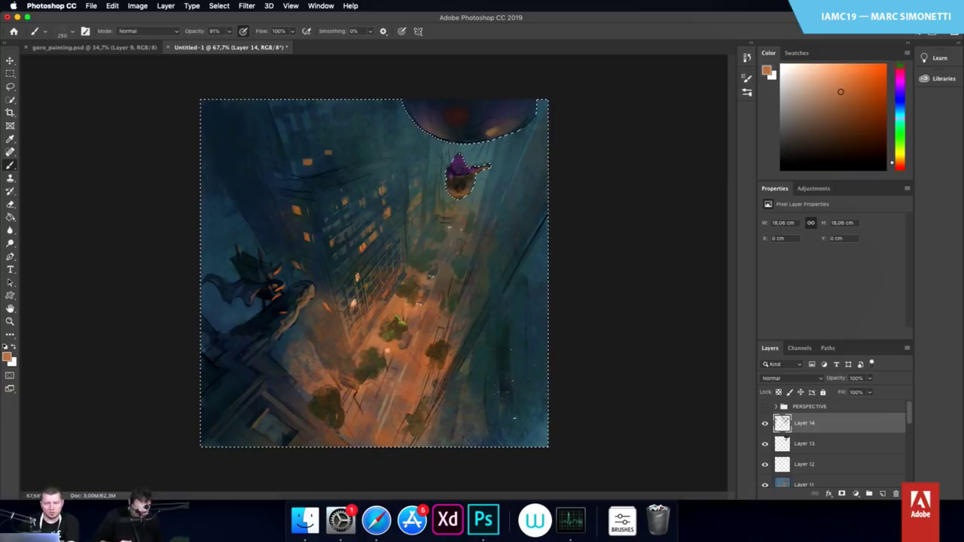
{"action": "key", "text": "super+d"}
{"action": "key", "text": "l"}
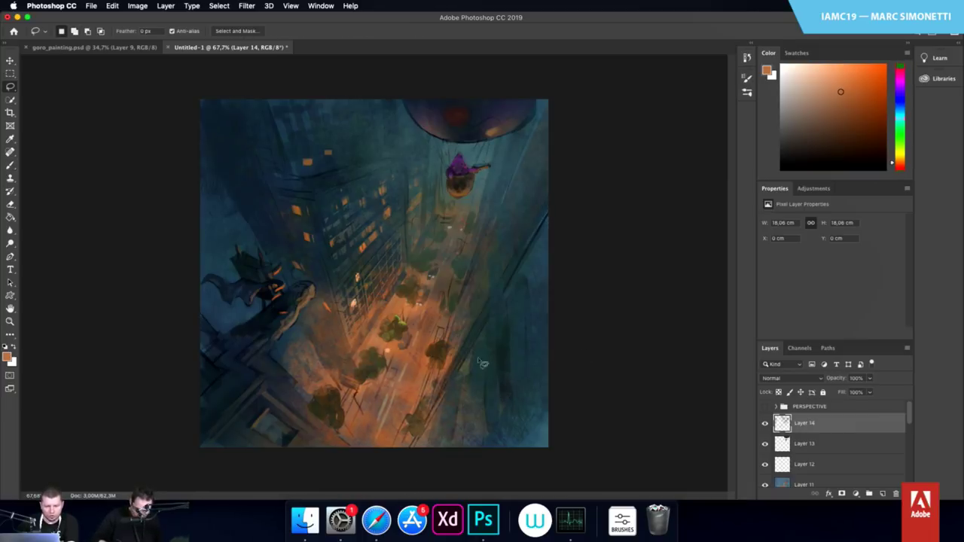
{"action": "key", "text": "shift+l"}
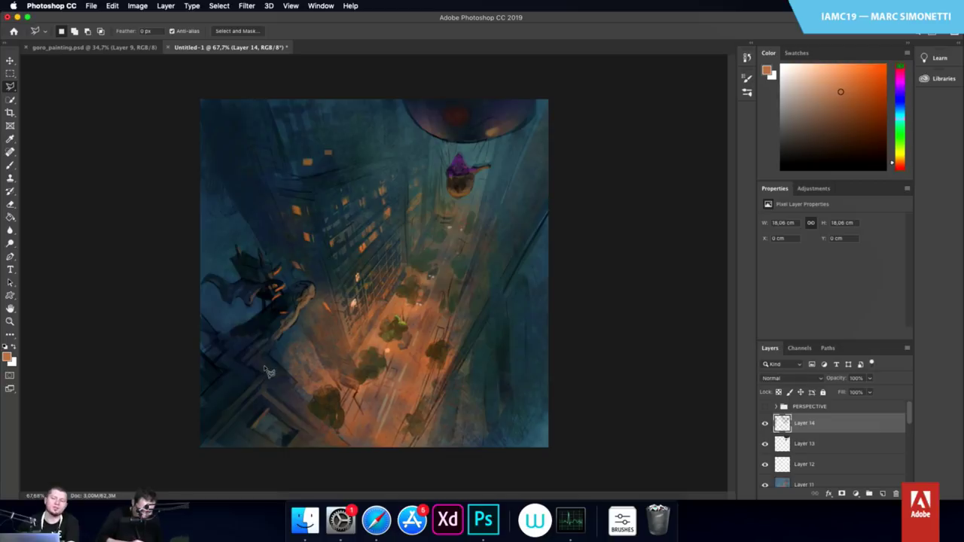
{"action": "left_click", "coordinate": [223, 336]}
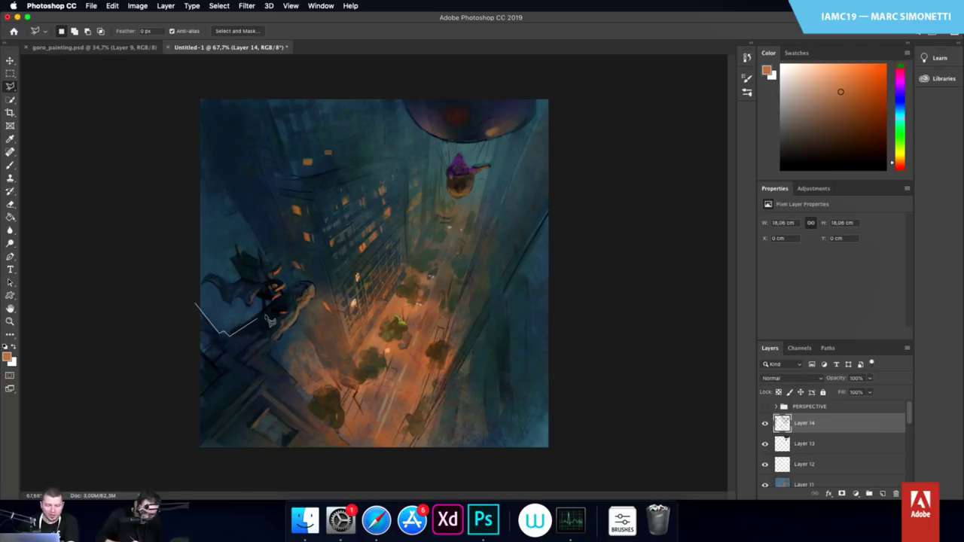
{"action": "left_click", "coordinate": [305, 283]}
{"action": "left_click", "coordinate": [314, 295]}
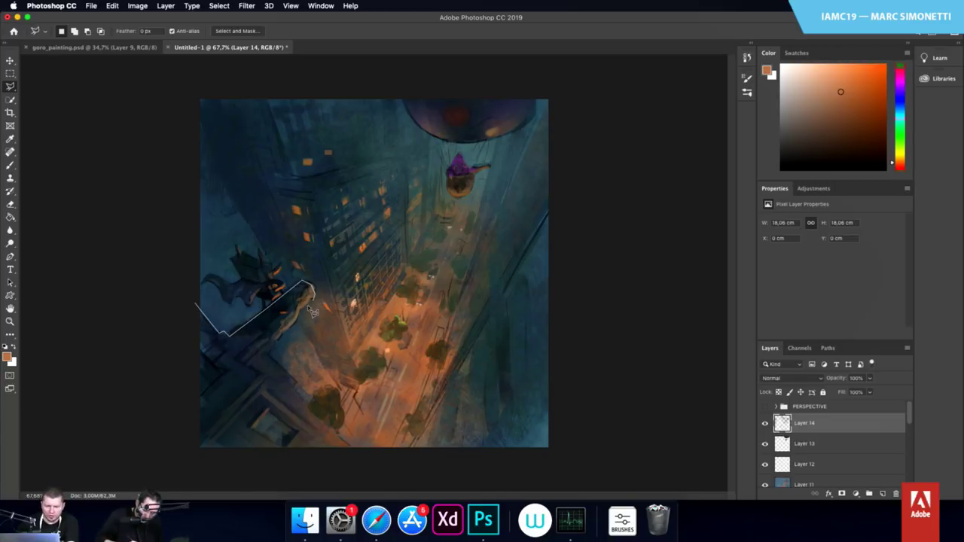
{"action": "left_click", "coordinate": [271, 351]}
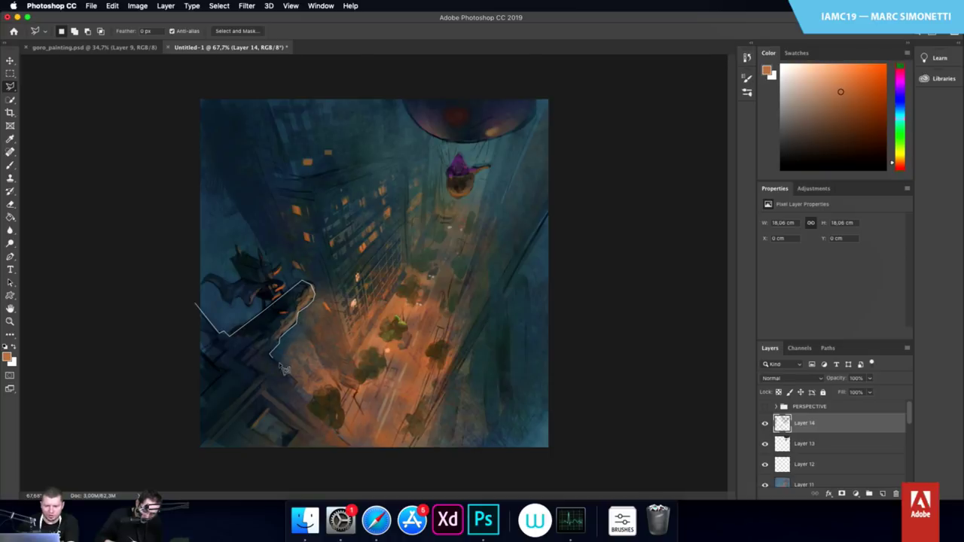
{"action": "left_click", "coordinate": [294, 381]}
{"action": "left_click", "coordinate": [309, 406]}
{"action": "left_click", "coordinate": [360, 458]}
{"action": "left_click", "coordinate": [181, 481]}
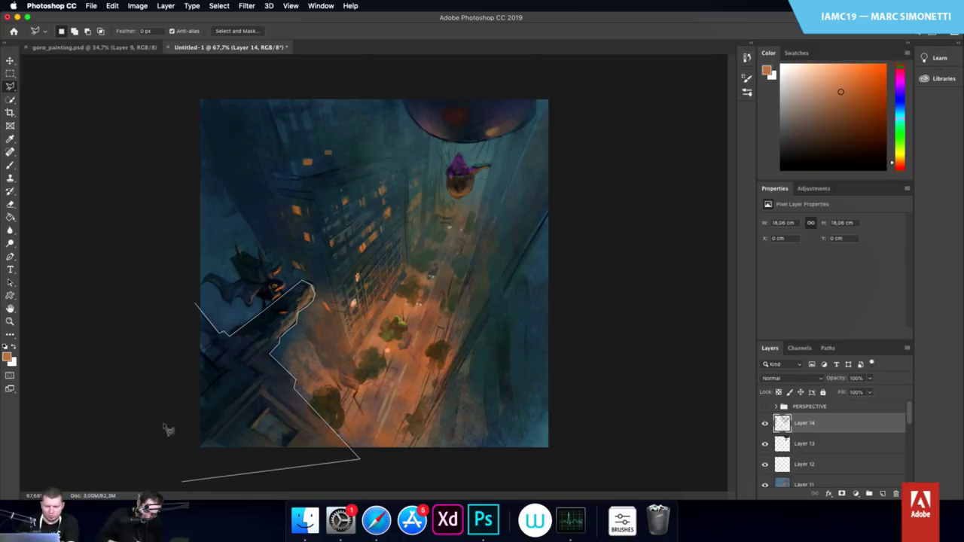
{"action": "left_click", "coordinate": [156, 381]}
{"action": "left_click", "coordinate": [166, 310]}
{"action": "left_click", "coordinate": [202, 309]}
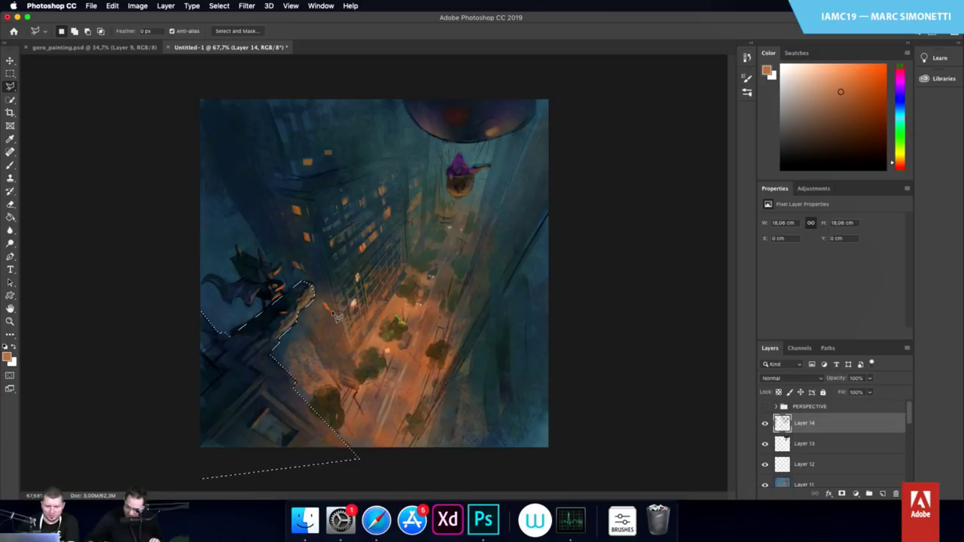
Add a new layer and fill the outlined gargoyle and rooftop area with black
{"action": "left_click", "coordinate": [881, 494]}
{"action": "key", "text": "g"}
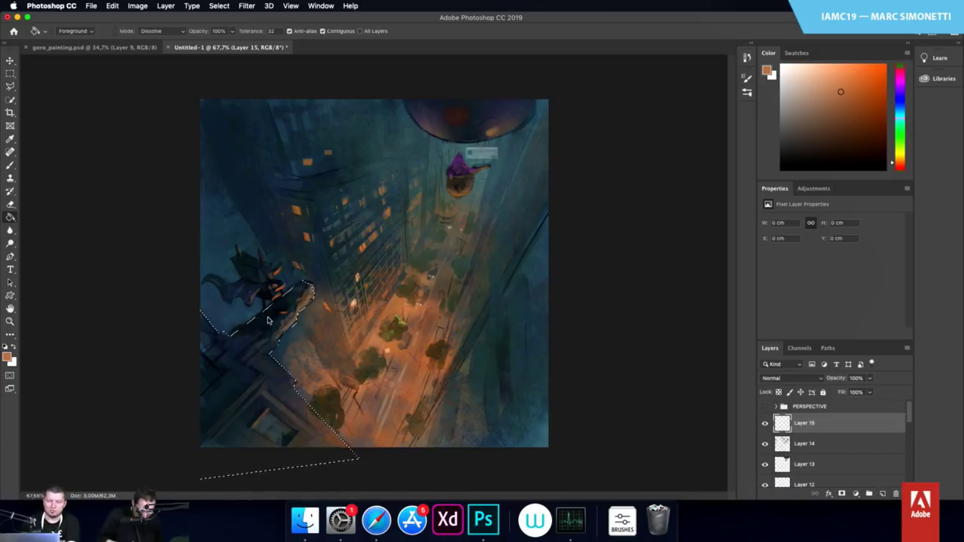
{"action": "left_click", "coordinate": [267, 320], "text": "super"}
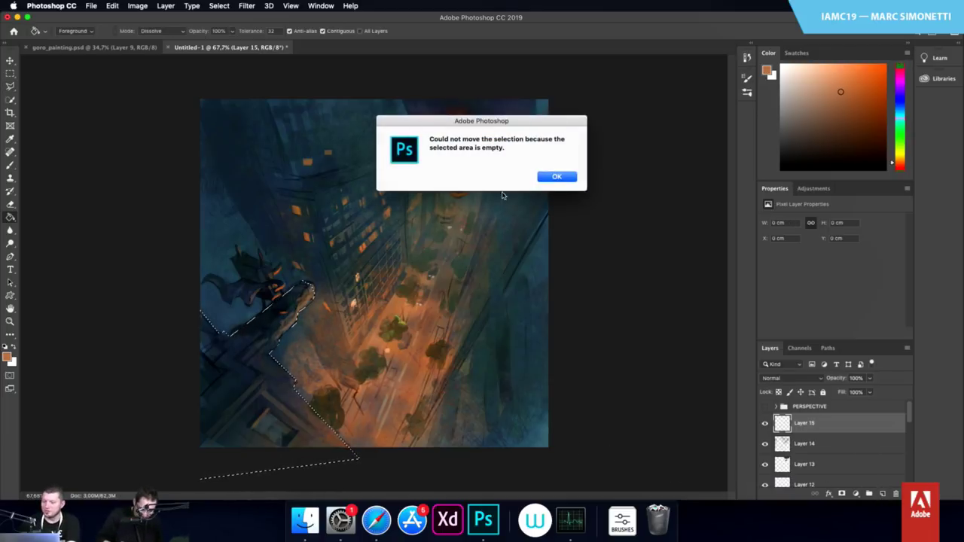
{"action": "left_click", "coordinate": [556, 176]}
{"action": "key", "text": "d"}
{"action": "left_click", "coordinate": [269, 396]}
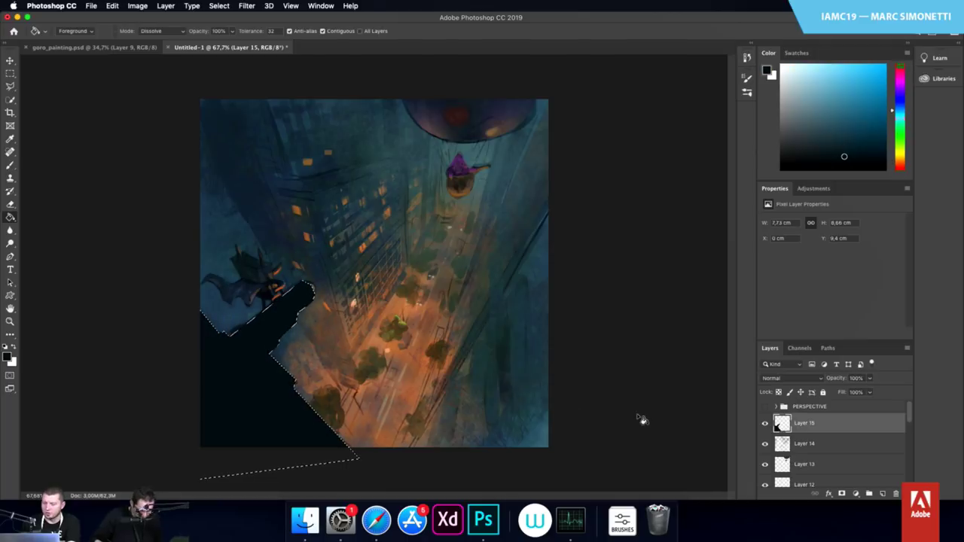
Clear the selection and lower the black foreground silhouette layer's opacity to 37%
{"action": "key", "text": "super+d"}
{"action": "left_click", "coordinate": [870, 378]}
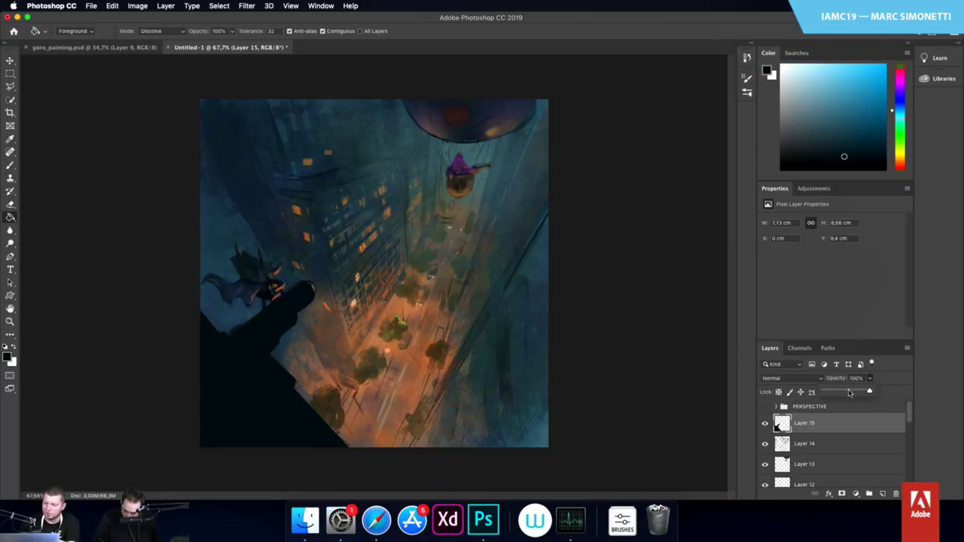
{"action": "left_click_drag", "start_coordinate": [849, 392], "coordinate": [841, 394]}
{"action": "scroll", "coordinate": [480, 338], "scroll_direction": "down", "scroll_amount": 5}
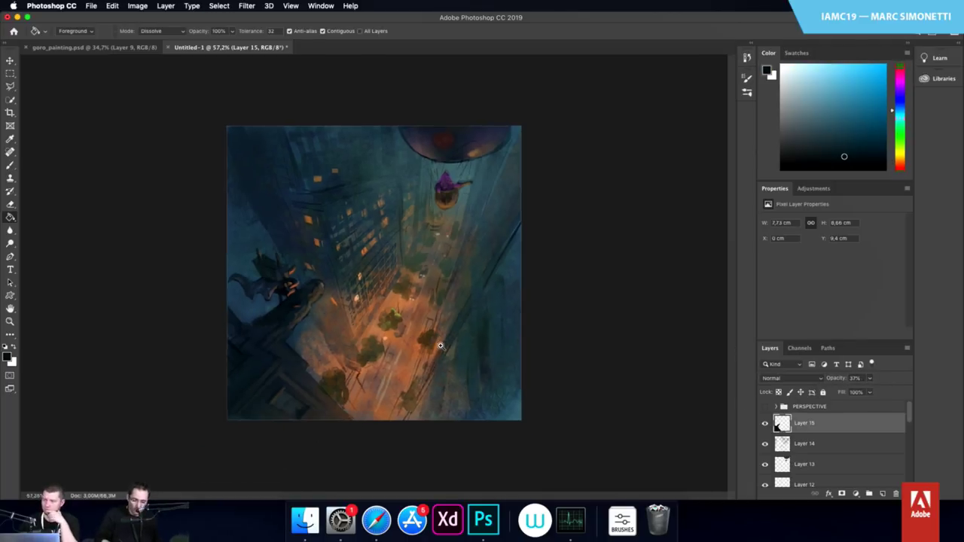
{"action": "scroll", "coordinate": [452, 341], "scroll_direction": "up", "scroll_amount": 3}
{"action": "scroll", "coordinate": [454, 344], "scroll_direction": "up", "scroll_amount": 1}
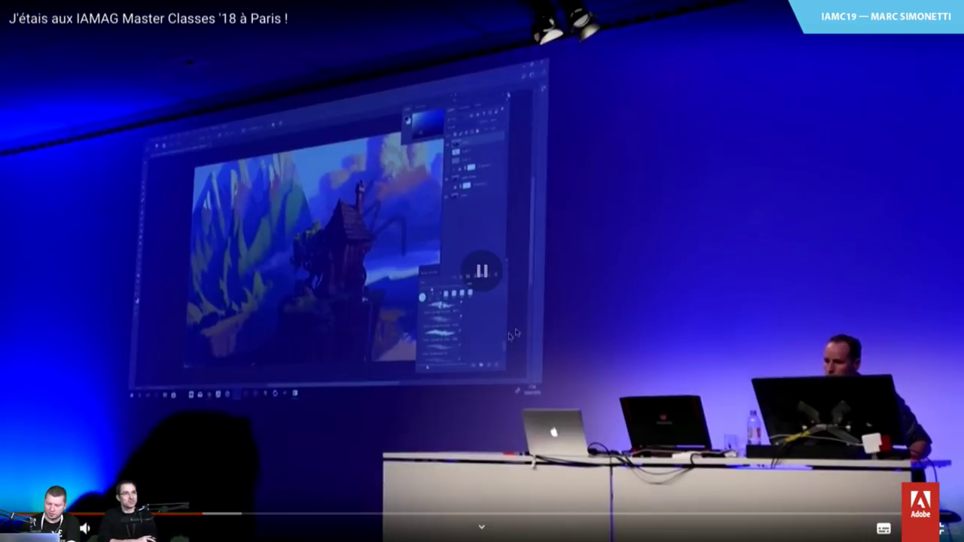
Skip through several parts of the full-screen IAMAG Master Classes '18 video, then leave full screen
{"action": "left_click", "coordinate": [200, 513]}
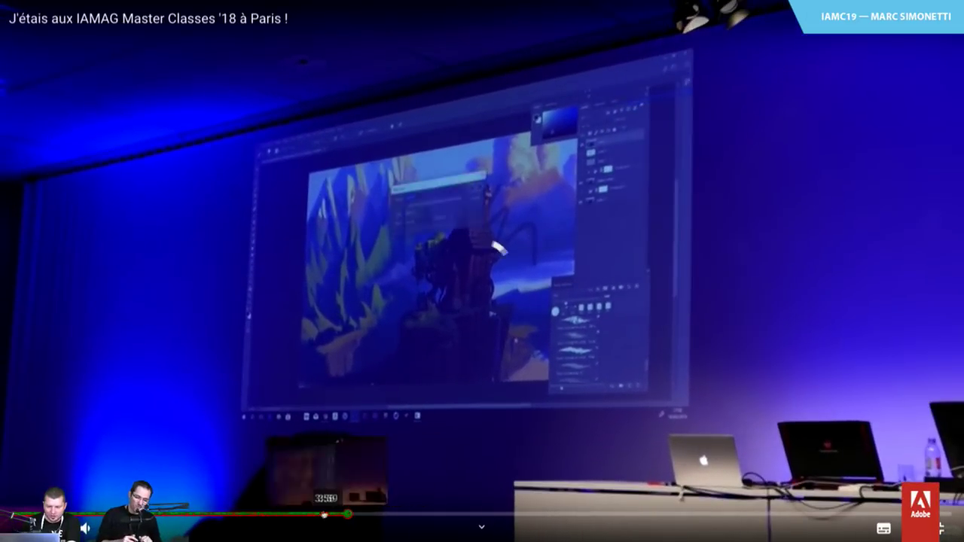
{"action": "left_click", "coordinate": [324, 515]}
{"action": "left_click", "coordinate": [443, 519]}
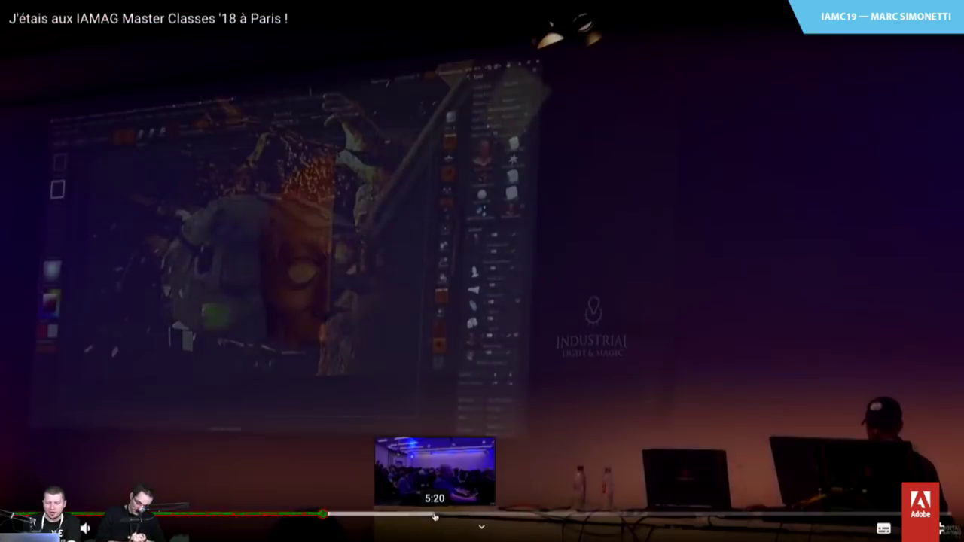
{"action": "left_click", "coordinate": [468, 518]}
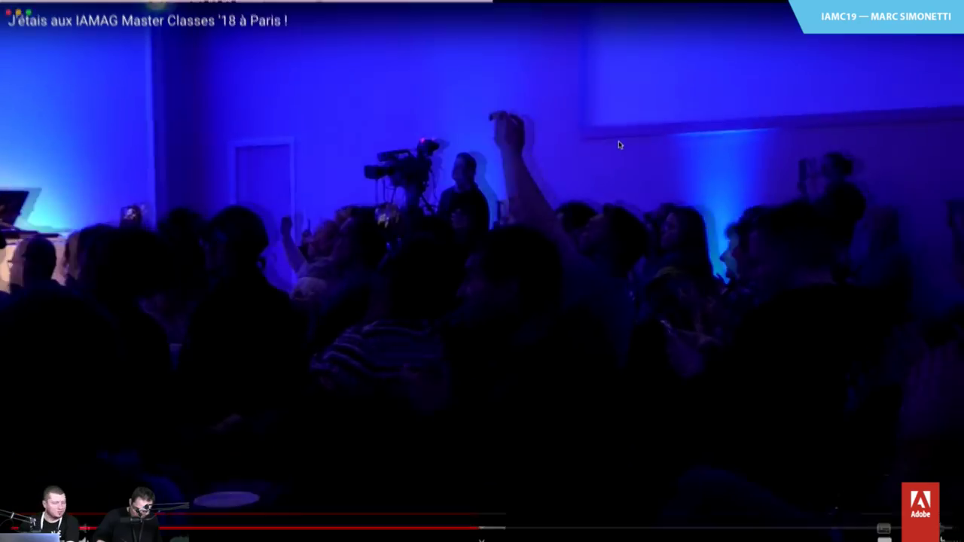
{"action": "key", "text": "Escape"}
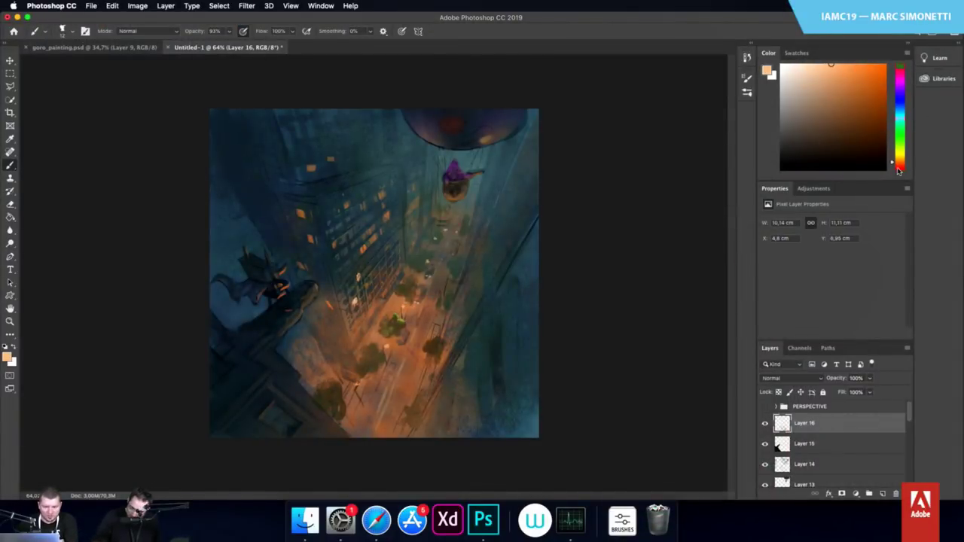
Choose a dark red and a bright red and dab small red lights along the street, then sample the surrounding grey-teal
{"action": "left_click_drag", "start_coordinate": [897, 171], "coordinate": [898, 169]}
{"action": "left_click", "coordinate": [877, 139]}
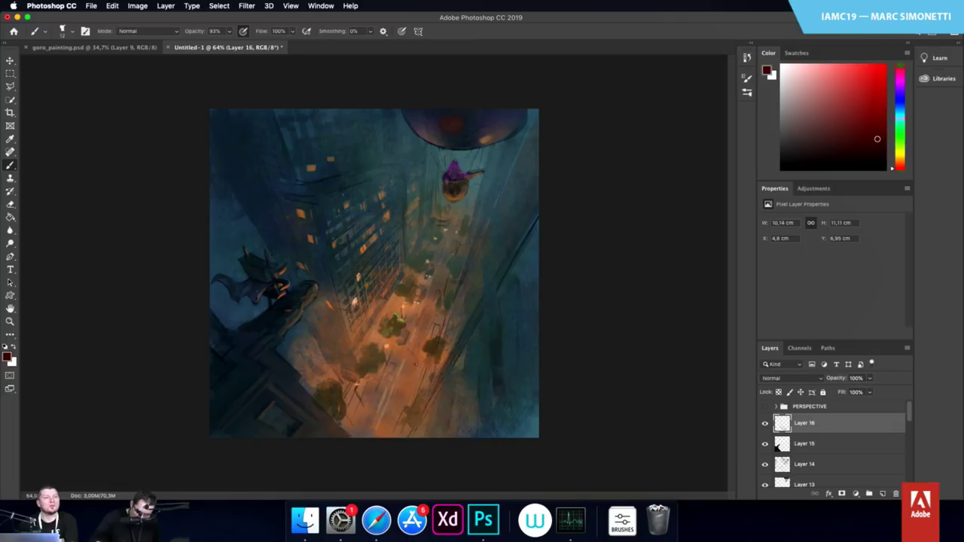
{"action": "left_click", "coordinate": [870, 72]}
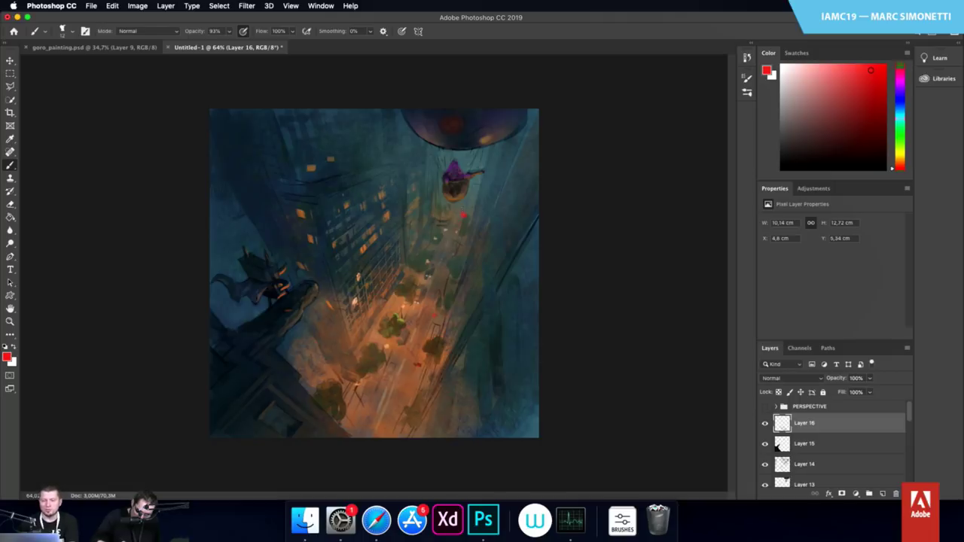
{"action": "left_click", "coordinate": [464, 208], "text": "alt"}
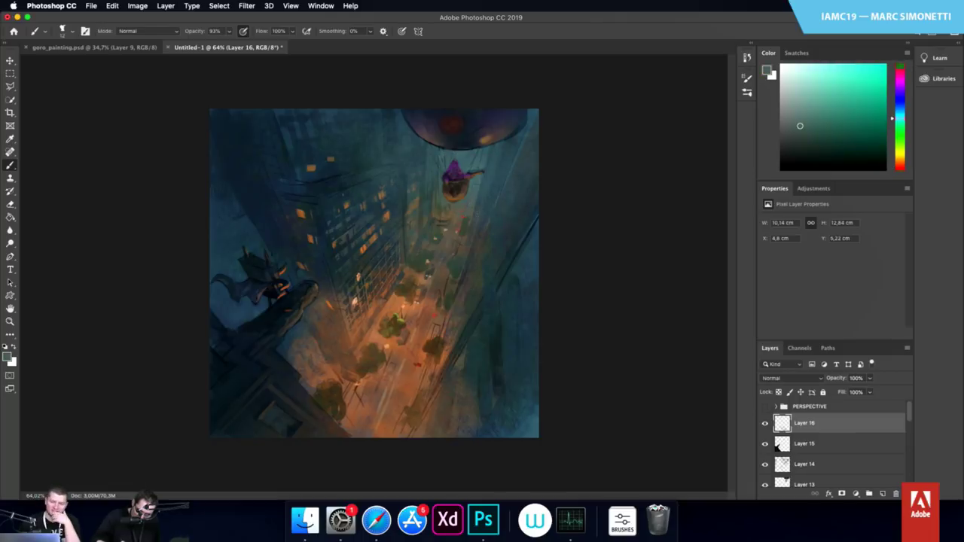
Try a lighter crimson hue, sample the street's warm orange and brush small accents along the road toward its far end
{"action": "left_click_drag", "start_coordinate": [900, 88], "coordinate": [897, 65]}
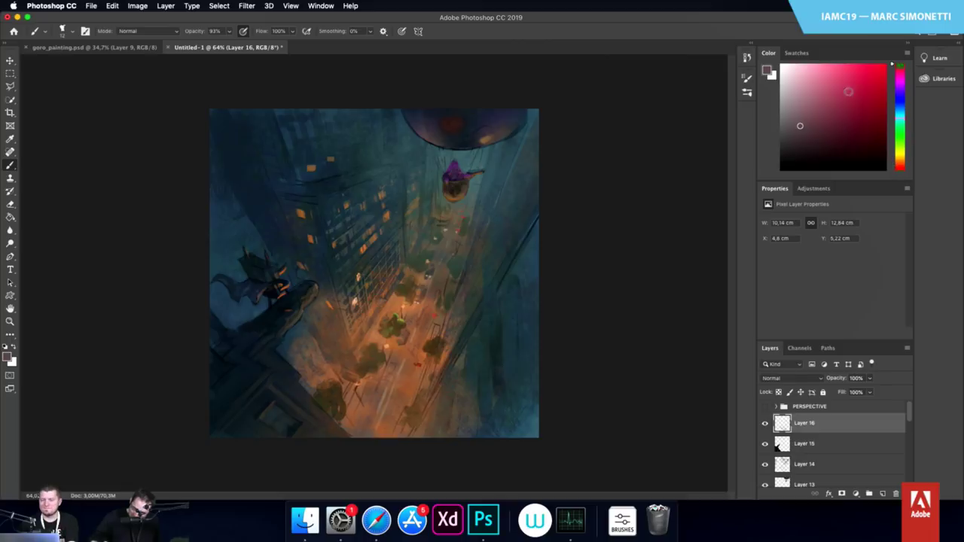
{"action": "left_click", "coordinate": [851, 65]}
{"action": "left_click", "coordinate": [392, 343], "text": "alt"}
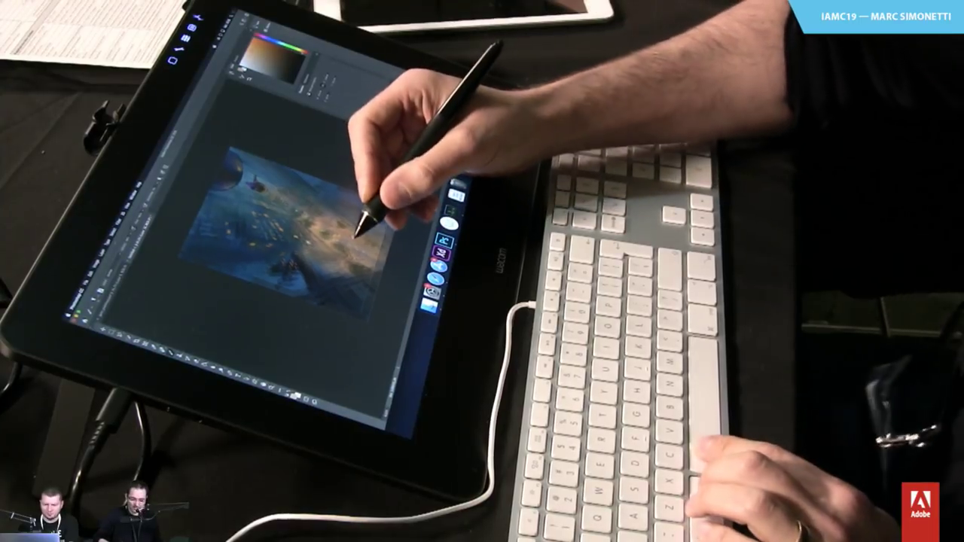
{"action": "left_click_drag", "start_coordinate": [362, 229], "coordinate": [300, 184]}
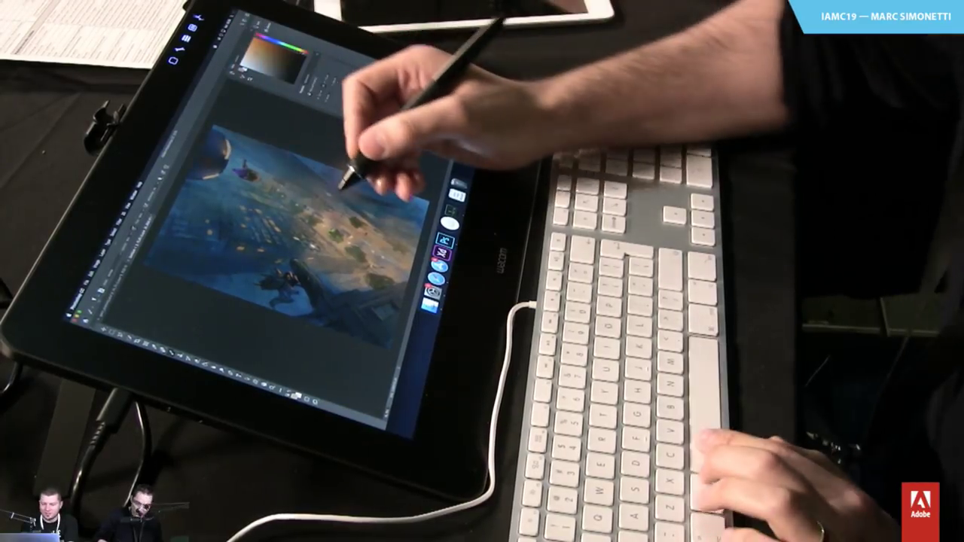
{"action": "left_click_drag", "start_coordinate": [345, 183], "coordinate": [277, 156]}
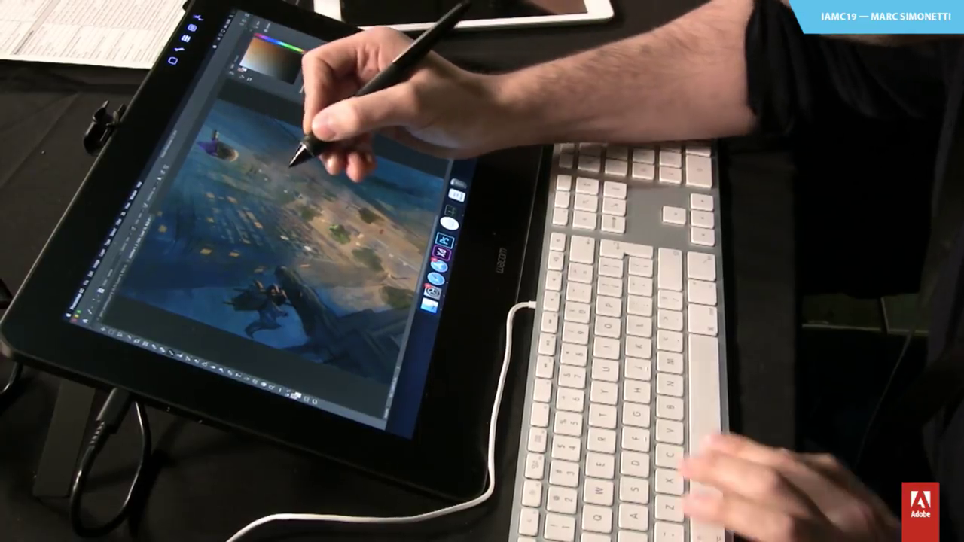
{"action": "left_click_drag", "start_coordinate": [290, 156], "coordinate": [332, 191]}
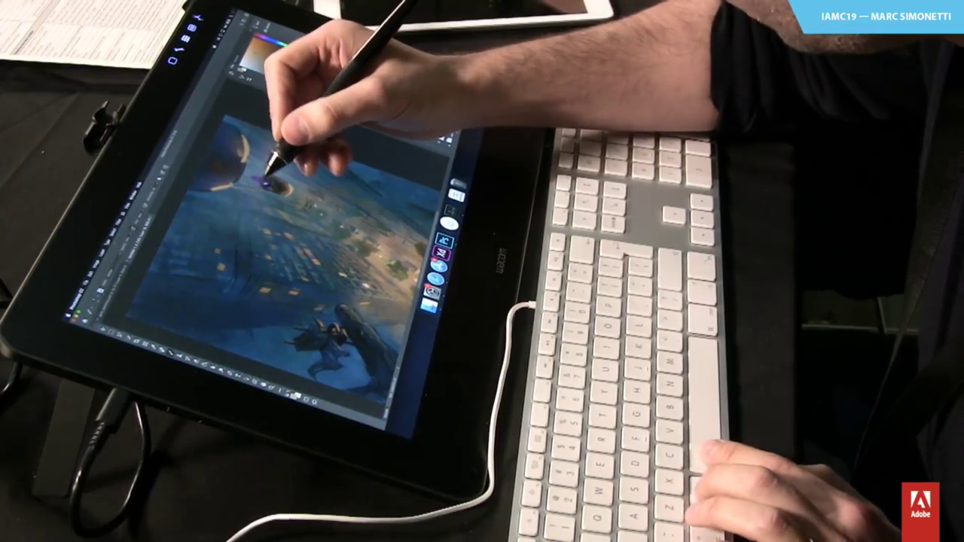
Paint the balloon rider's outstretched arm and refine the basket's light rim, trimming its edge with sampled background blue
{"action": "left_click_drag", "start_coordinate": [270, 174], "coordinate": [258, 151]}
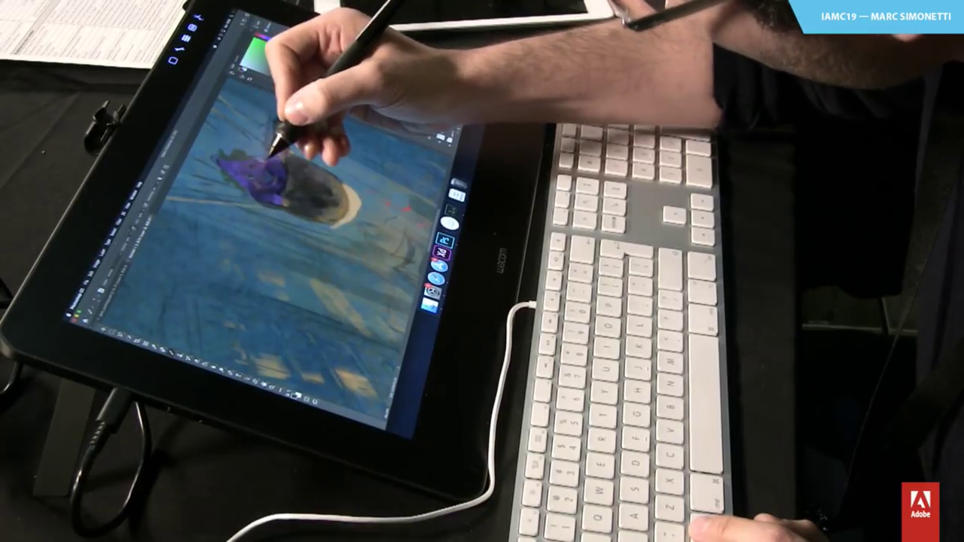
{"action": "key", "text": "F6"}
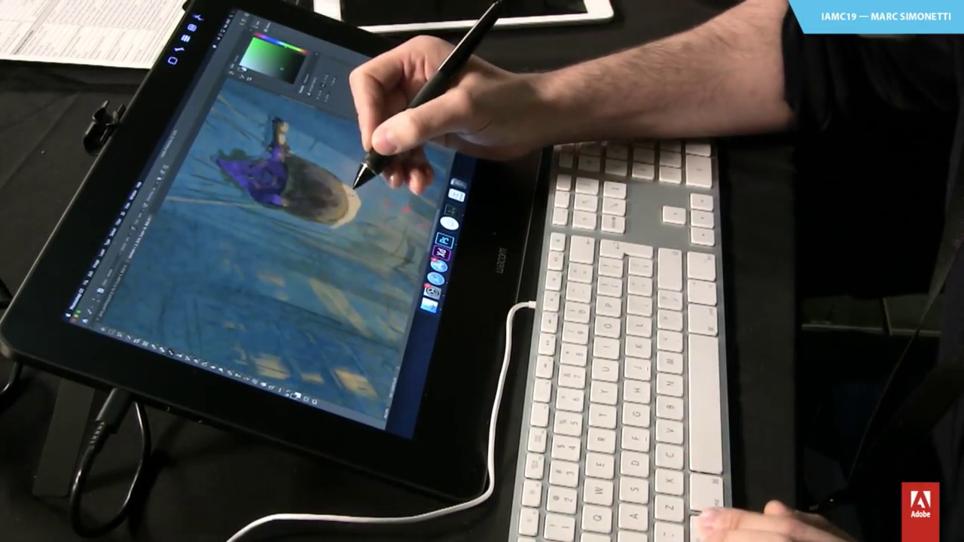
{"action": "mouse_move", "coordinate": [336, 167]}
{"action": "left_mouse_down"}
{"action": "mouse_move", "coordinate": [328, 209]}
{"action": "mouse_move", "coordinate": [356, 181]}
{"action": "left_mouse_up"}
{"action": "left_click", "coordinate": [365, 193], "text": "alt"}
{"action": "left_click_drag", "start_coordinate": [351, 220], "coordinate": [334, 224]}
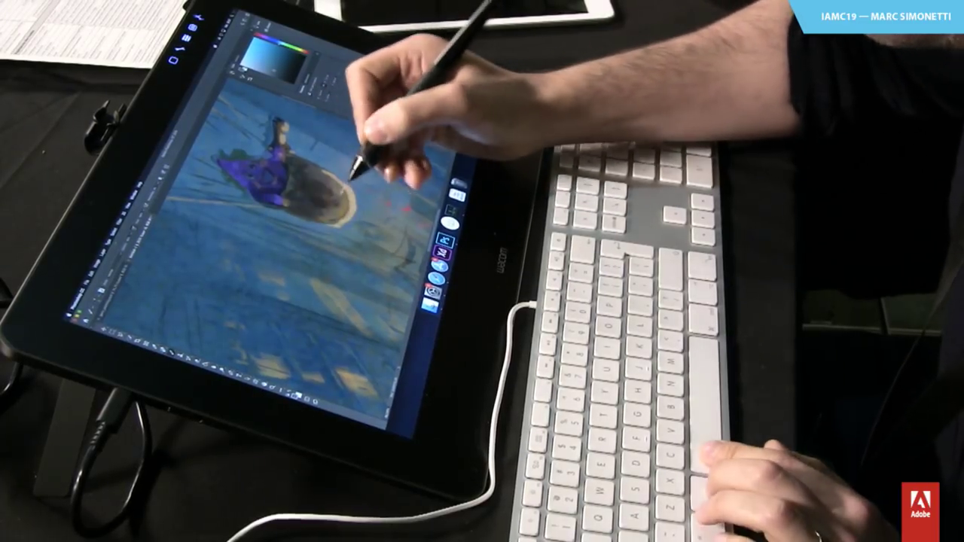
{"action": "left_click_drag", "start_coordinate": [355, 174], "coordinate": [365, 207]}
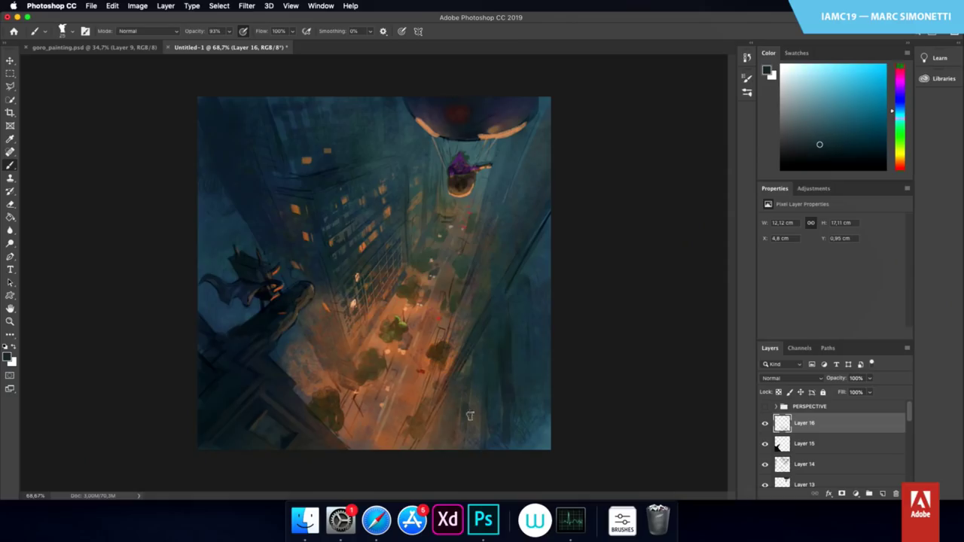
Darken the building face right of the street and, with the PERSPECTIVE group shown, paint an orange lit window trimmed with dark teal
{"action": "left_click_drag", "start_coordinate": [545, 247], "coordinate": [545, 339]}
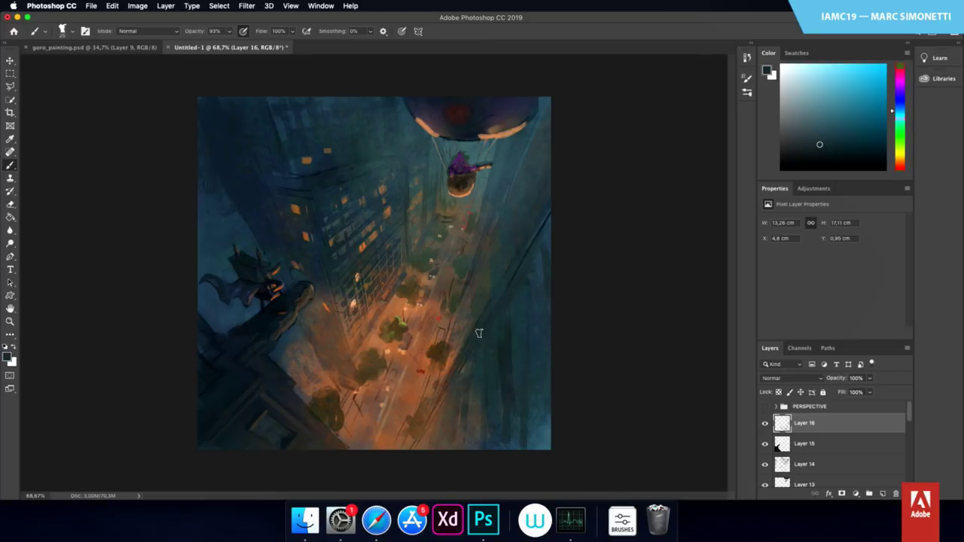
{"action": "left_click", "coordinate": [415, 354], "text": "alt"}
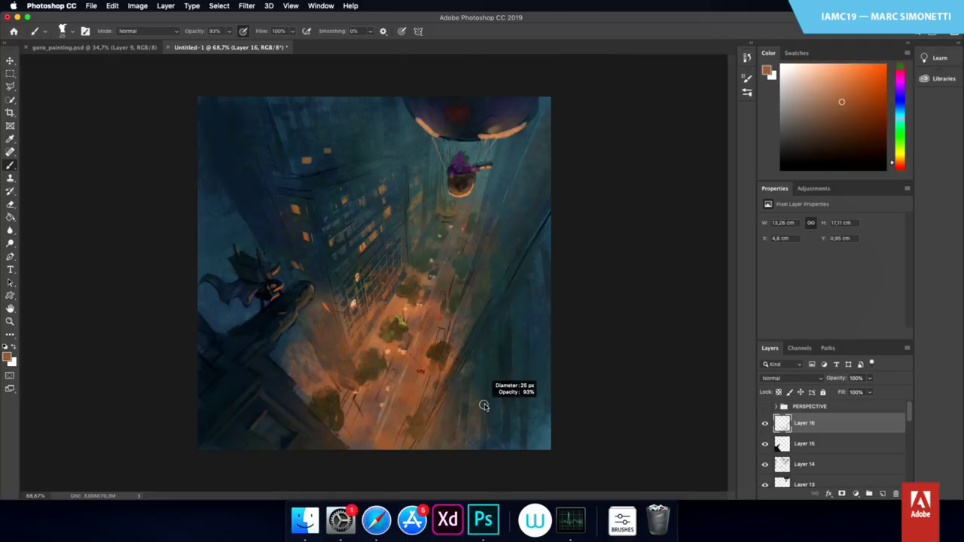
{"action": "left_click", "coordinate": [765, 407]}
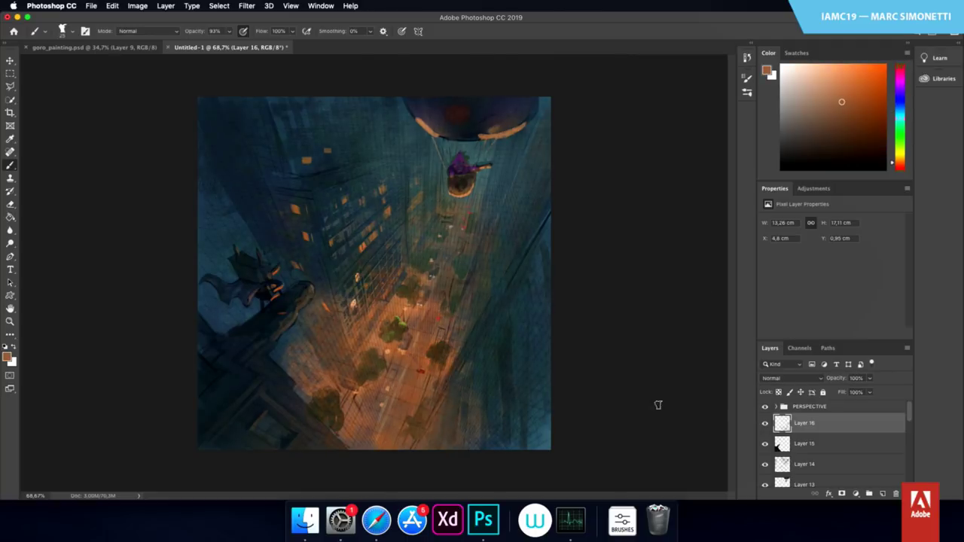
{"action": "left_click_drag", "start_coordinate": [516, 376], "coordinate": [521, 360]}
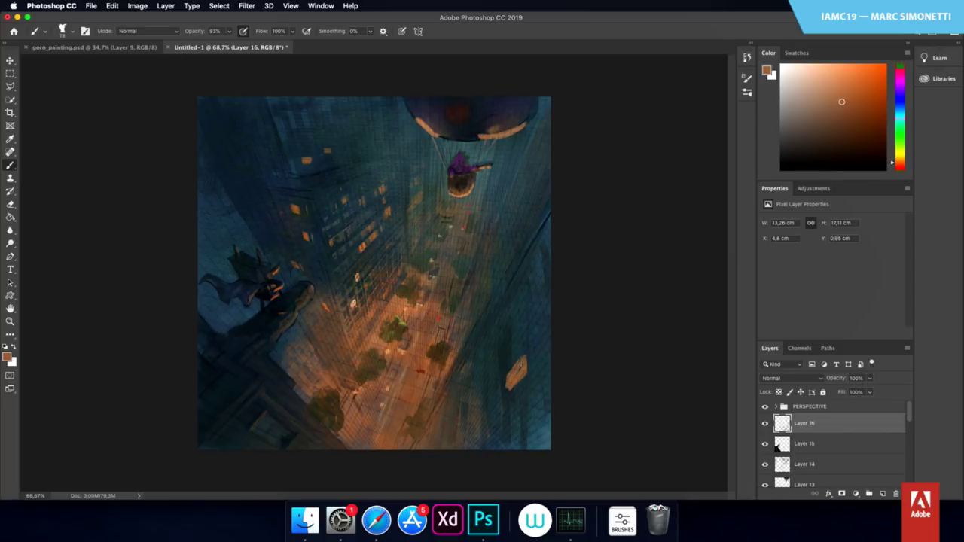
{"action": "left_click", "coordinate": [506, 366], "text": "alt"}
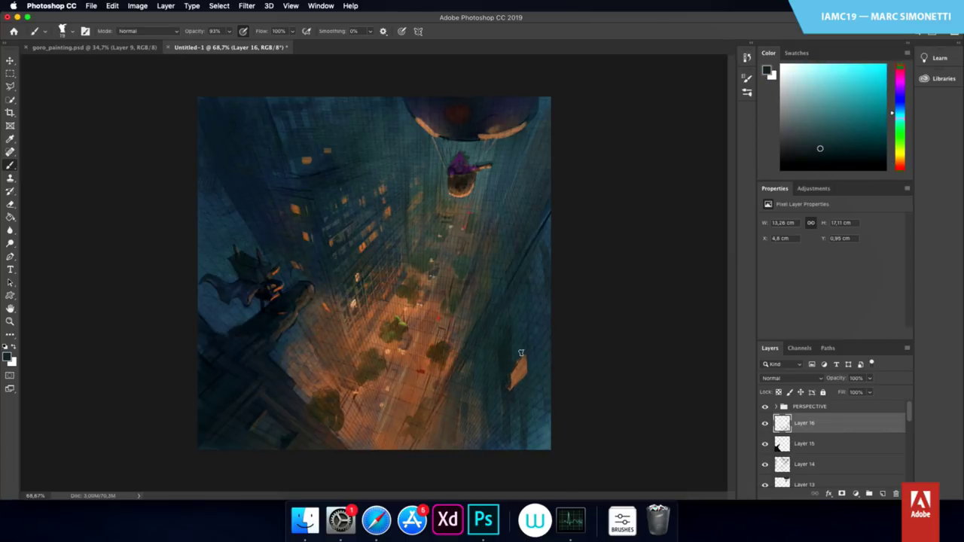
Sample the lit window's orange, paint a narrow second window above it on the building right of the street, and sample the surrounding blues
{"action": "left_click", "coordinate": [517, 372], "text": "alt"}
{"action": "left_click_drag", "start_coordinate": [506, 354], "coordinate": [521, 322]}
{"action": "left_click", "coordinate": [534, 279], "text": "alt"}
{"action": "left_click", "coordinate": [541, 273], "text": "alt"}
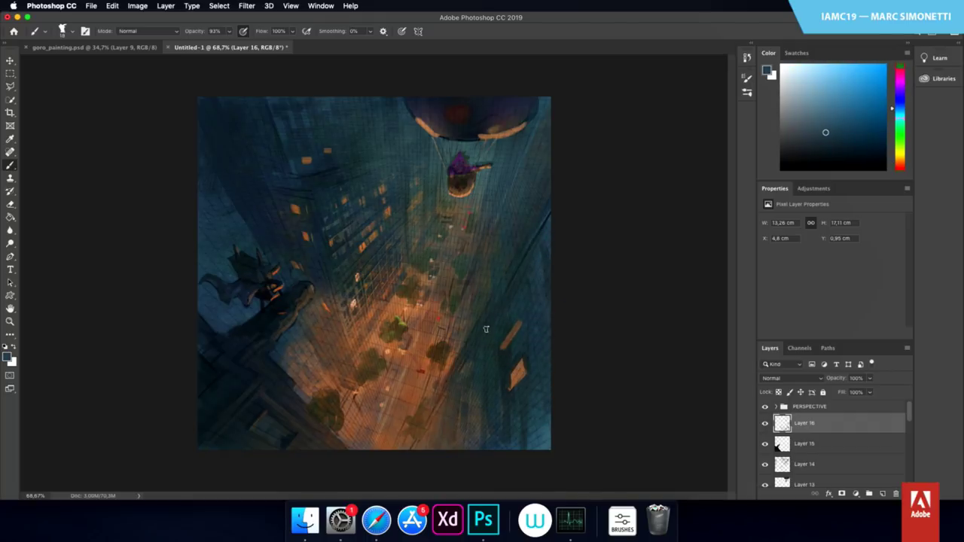
Brush lighter blue vertical strokes along the right building's street-side edge and blend them with brown sampled from the street
{"action": "left_click", "coordinate": [534, 442], "text": "alt"}
{"action": "left_click_drag", "start_coordinate": [478, 329], "coordinate": [477, 387]}
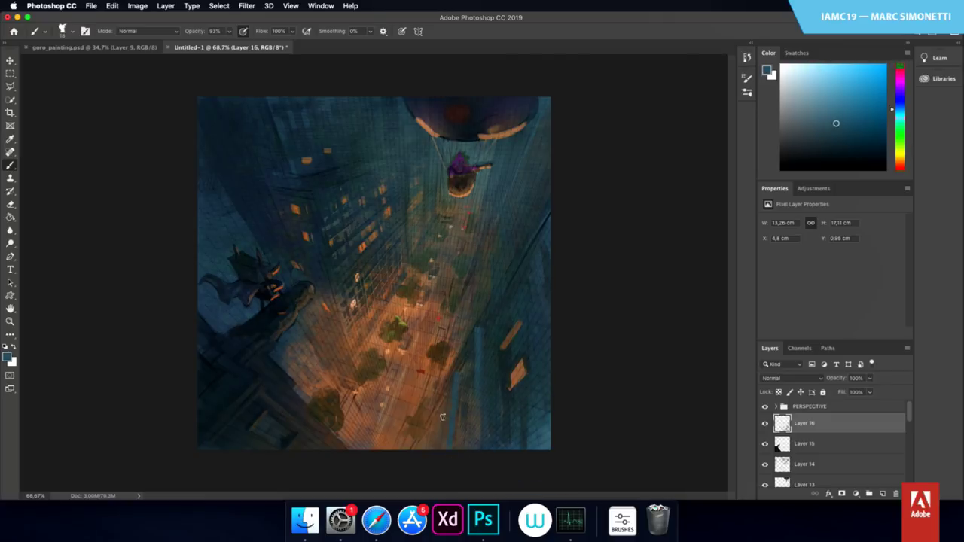
{"action": "left_click", "coordinate": [458, 405], "text": "alt"}
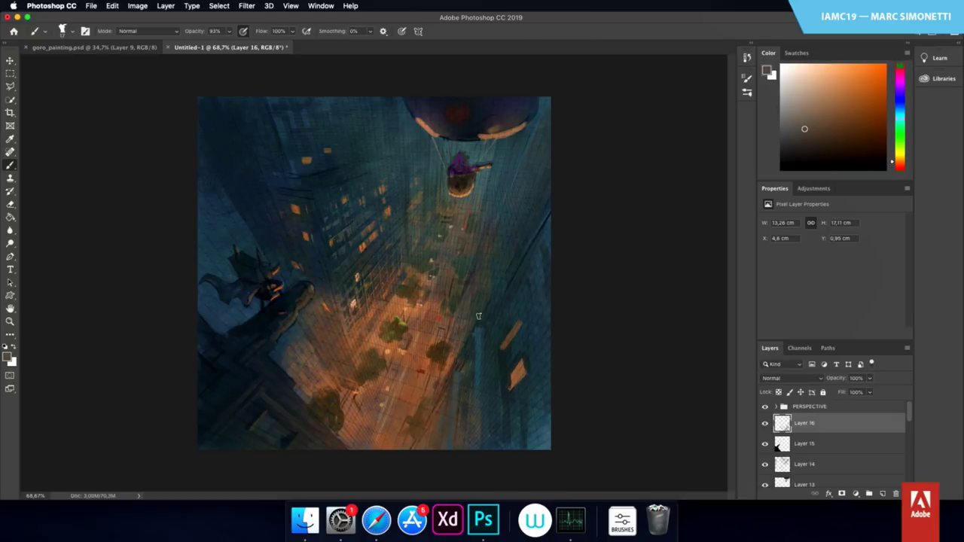
{"action": "left_click", "coordinate": [449, 354], "text": "alt"}
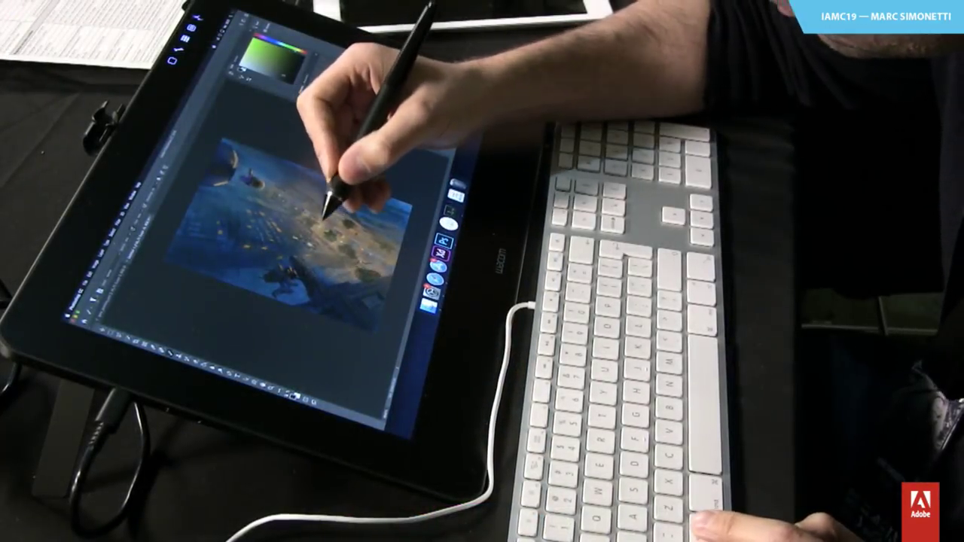
Refine the two lit windows on the right building, alternating sampled warm tones and dark blues to shape their edges
{"action": "left_click", "coordinate": [332, 222], "text": "alt"}
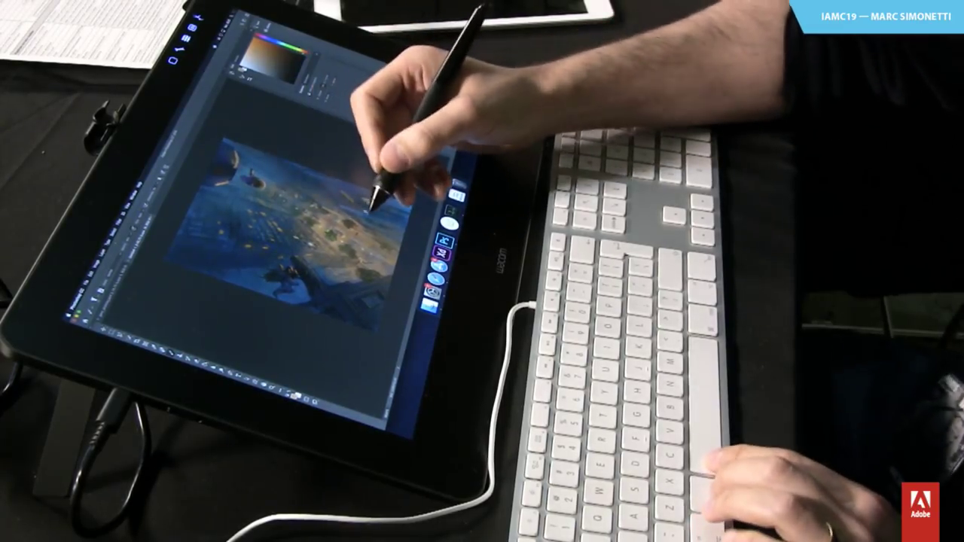
{"action": "mouse_move", "coordinate": [379, 206]}
{"action": "left_mouse_down"}
{"action": "mouse_move", "coordinate": [368, 208]}
{"action": "mouse_move", "coordinate": [355, 168]}
{"action": "left_mouse_up"}
{"action": "left_click", "coordinate": [353, 160], "text": "alt"}
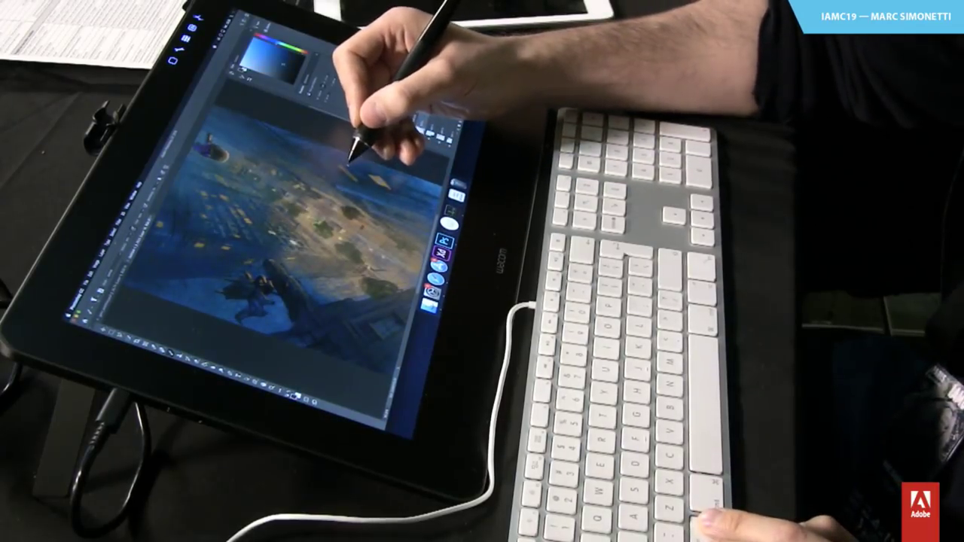
{"action": "left_click", "coordinate": [346, 165], "text": "alt"}
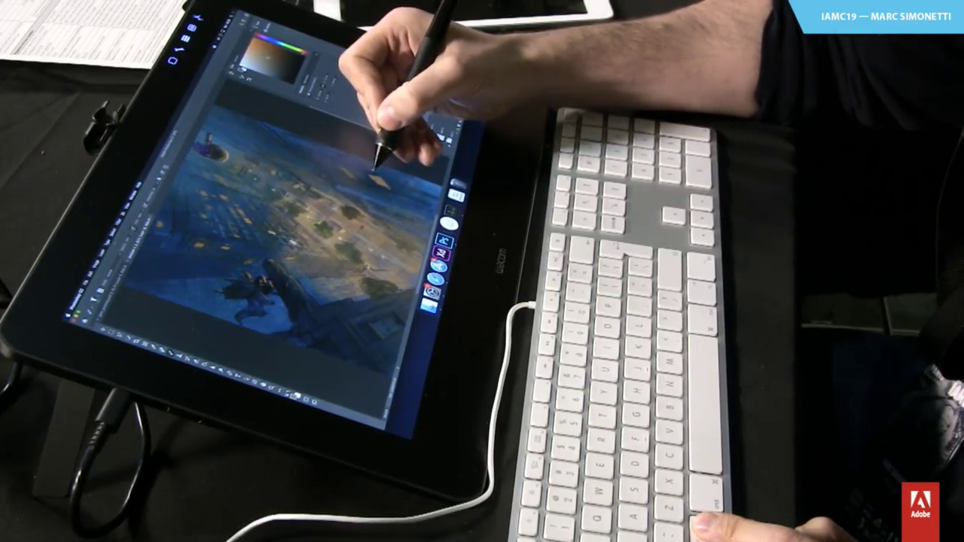
{"action": "left_click", "coordinate": [387, 165], "text": "alt"}
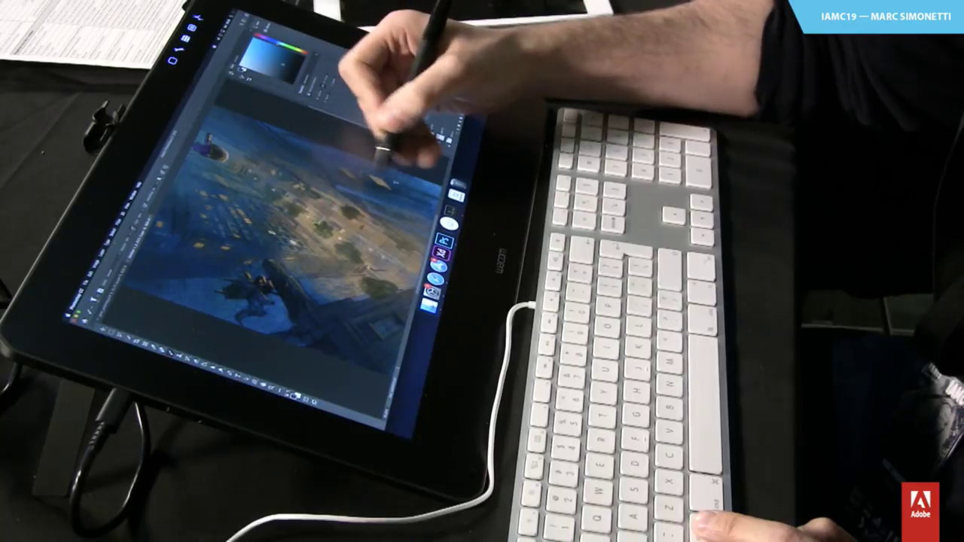
{"action": "left_click", "coordinate": [385, 181], "text": "alt"}
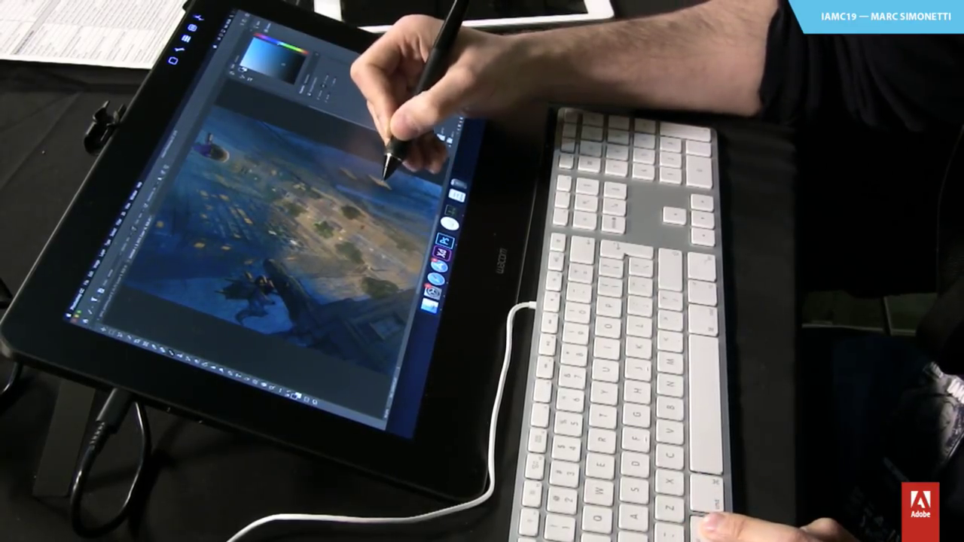
{"action": "left_click_drag", "start_coordinate": [391, 182], "coordinate": [362, 176]}
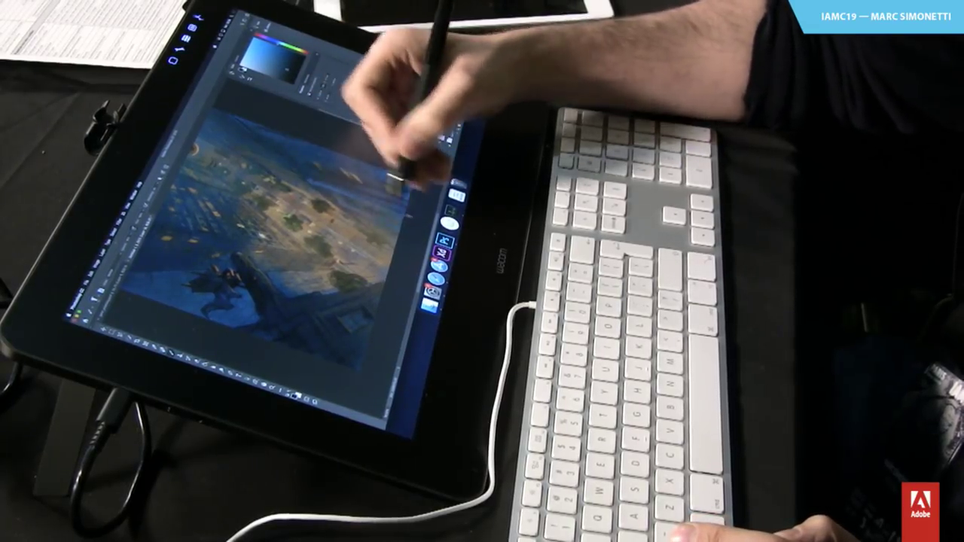
Sample the window's orange and paint a third lit window low on the right building, adding small warm accents along the street
{"action": "left_click", "coordinate": [393, 183], "text": "alt"}
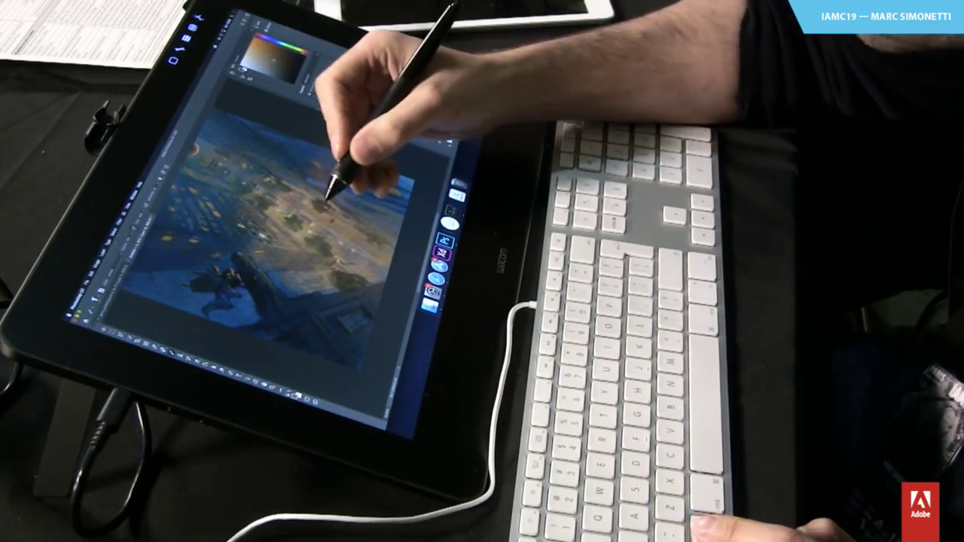
{"action": "left_click_drag", "start_coordinate": [352, 214], "coordinate": [357, 220]}
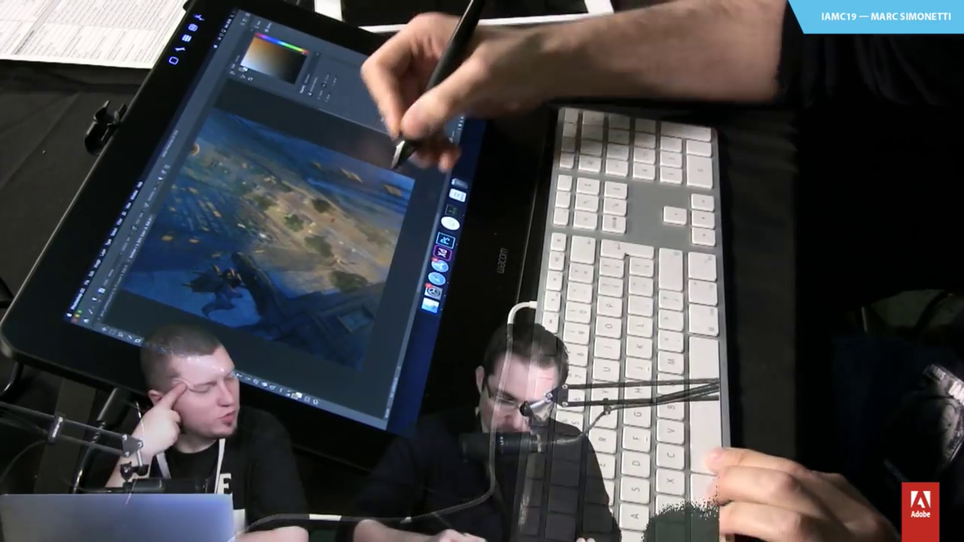
{"action": "mouse_move", "coordinate": [339, 218]}
{"action": "left_mouse_down"}
{"action": "mouse_move", "coordinate": [374, 199]}
{"action": "mouse_move", "coordinate": [353, 183]}
{"action": "left_mouse_up"}
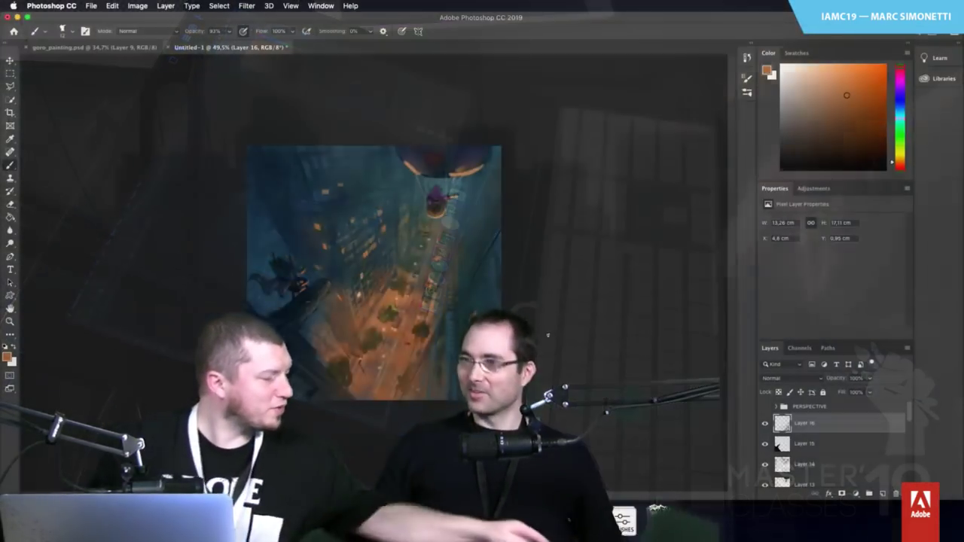
Show the painting in full screen mode on a black background, fitted to the screen
{"action": "key", "text": "f"}
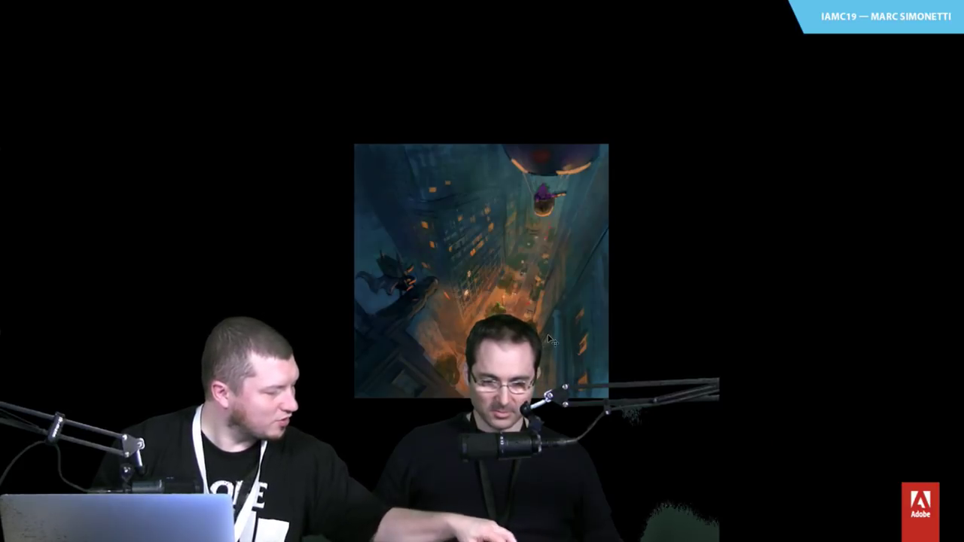
{"action": "key", "text": "ctrl+0"}
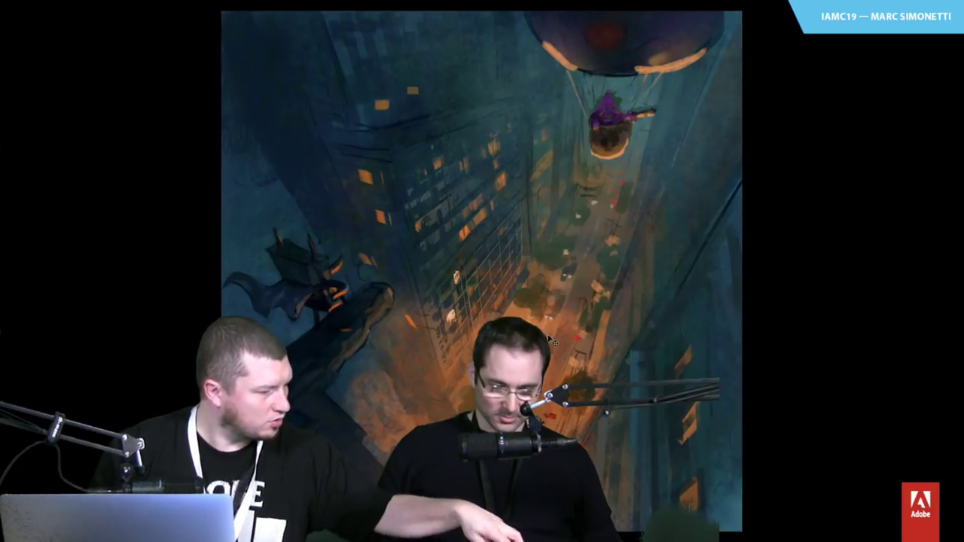